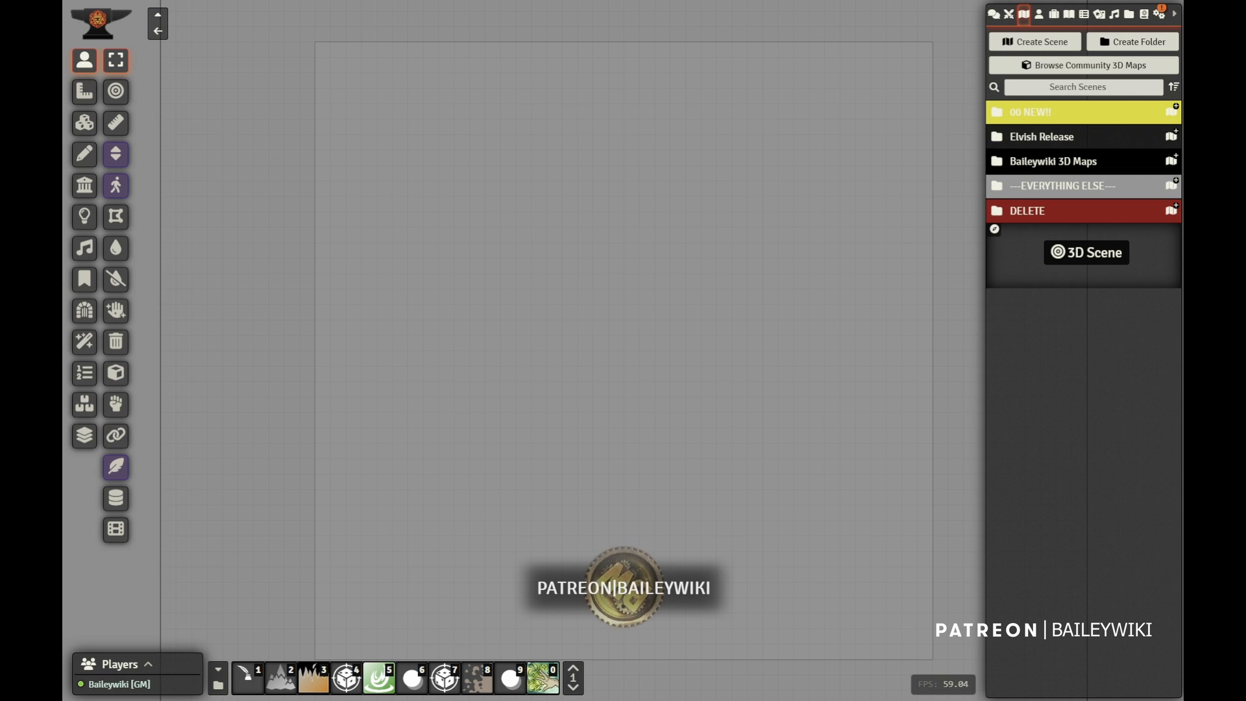
# Search the community 3D maps for "terr" and import the Terrains 1 and Terrains 2 scenes.
pyautogui.click(1085, 67)
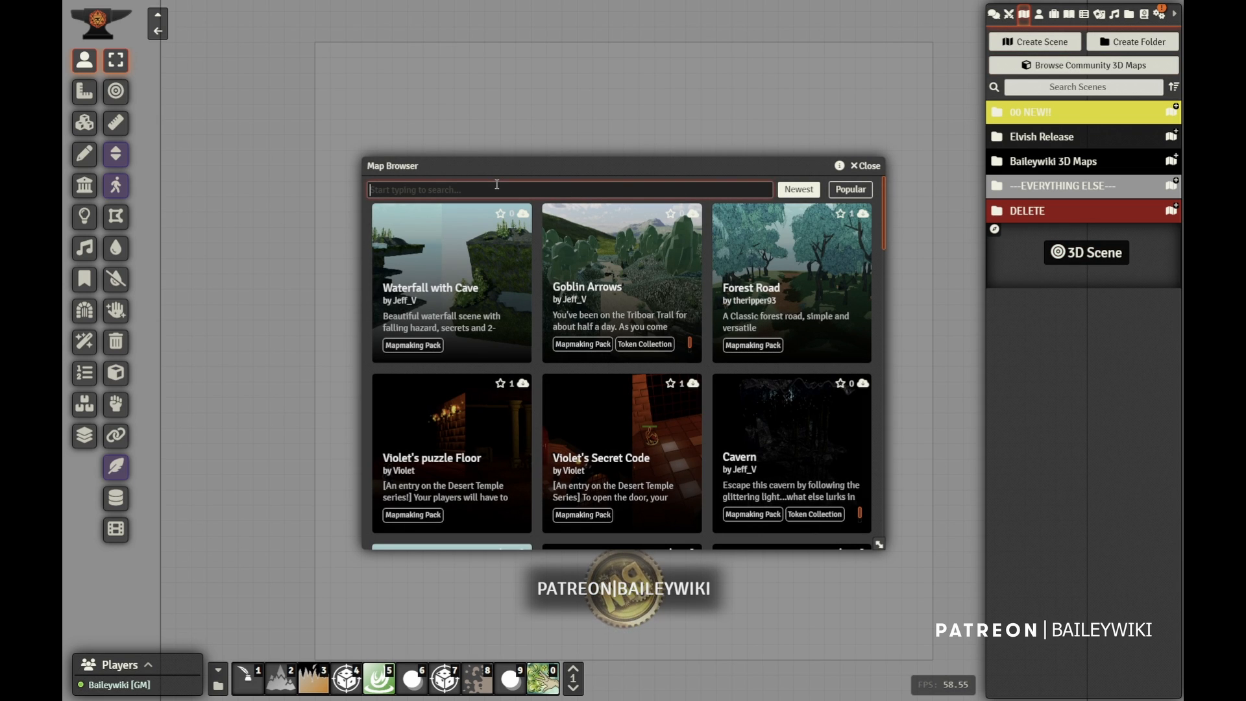
pyautogui.write('terr')
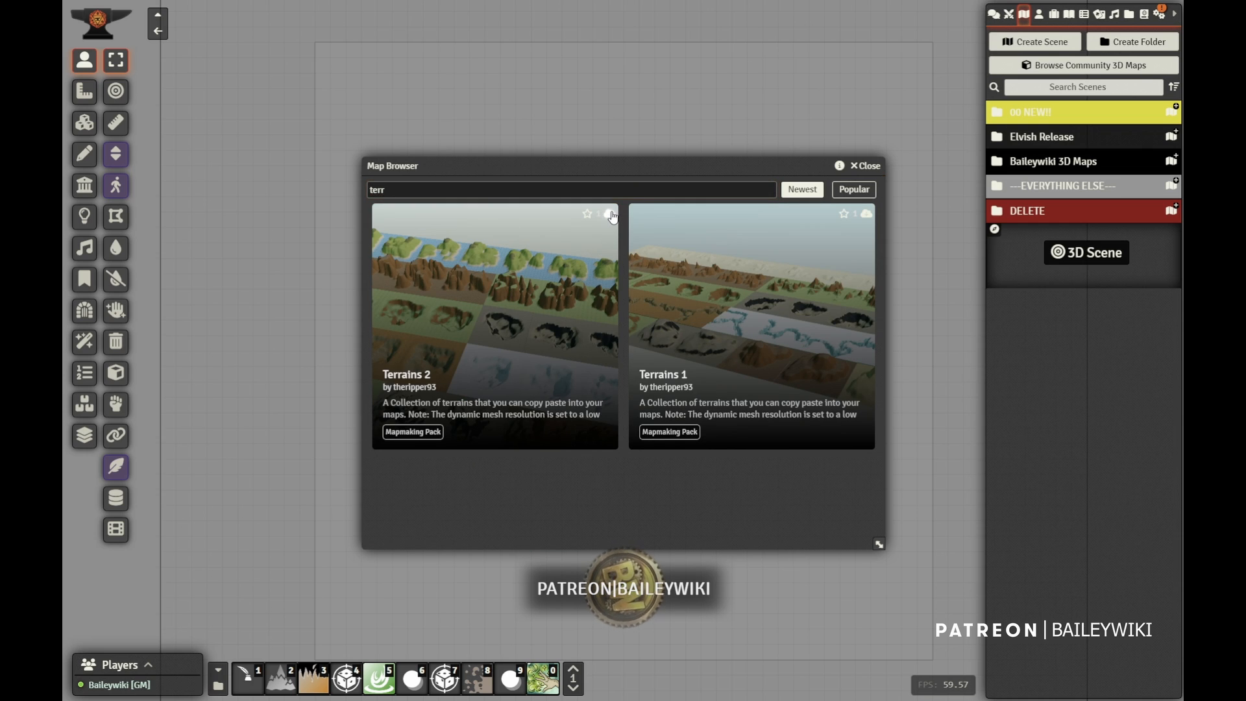
pyautogui.click(866, 214)
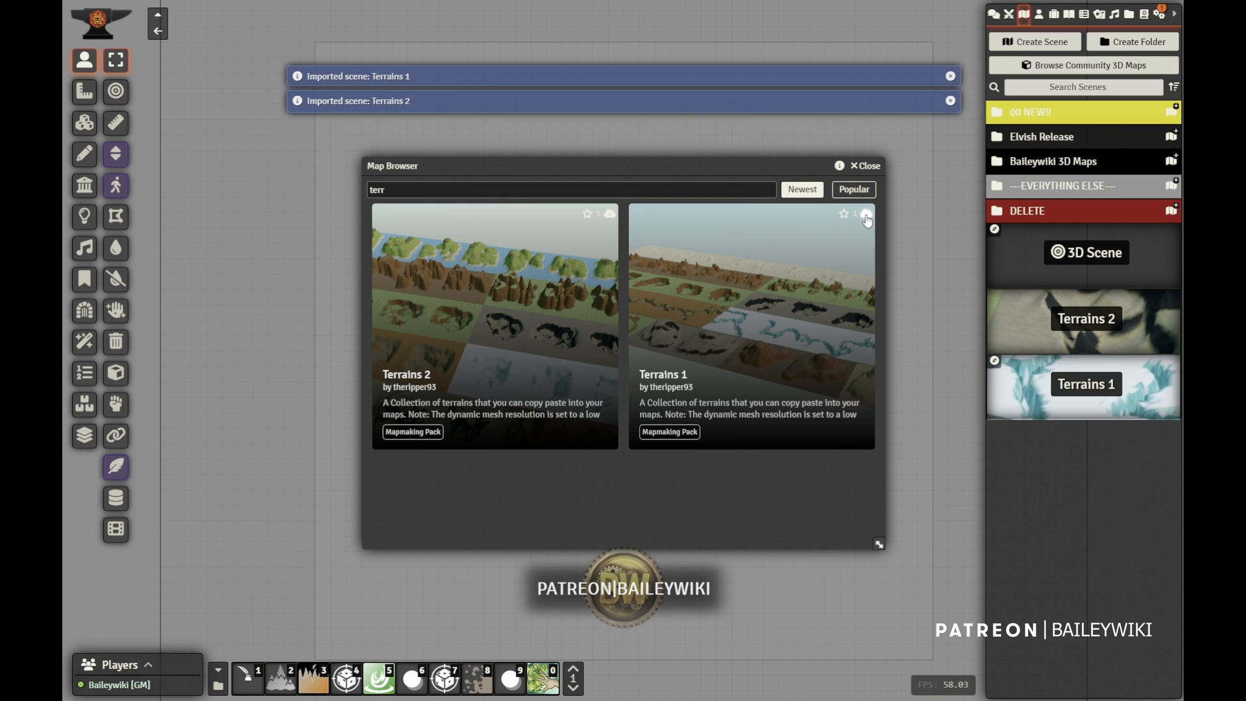
pyautogui.click(868, 166)
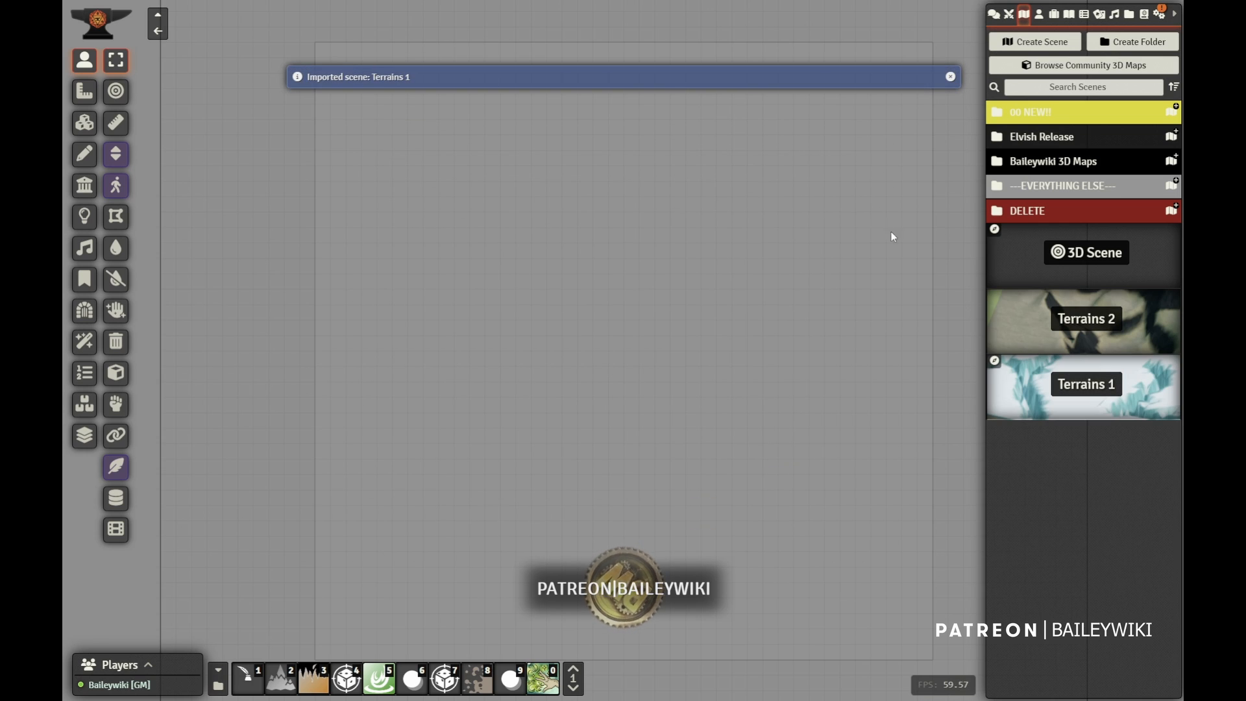
# Open the Terrains 1 scene and examine its rows of mountains, craters and canyons.
pyautogui.click(1078, 388)
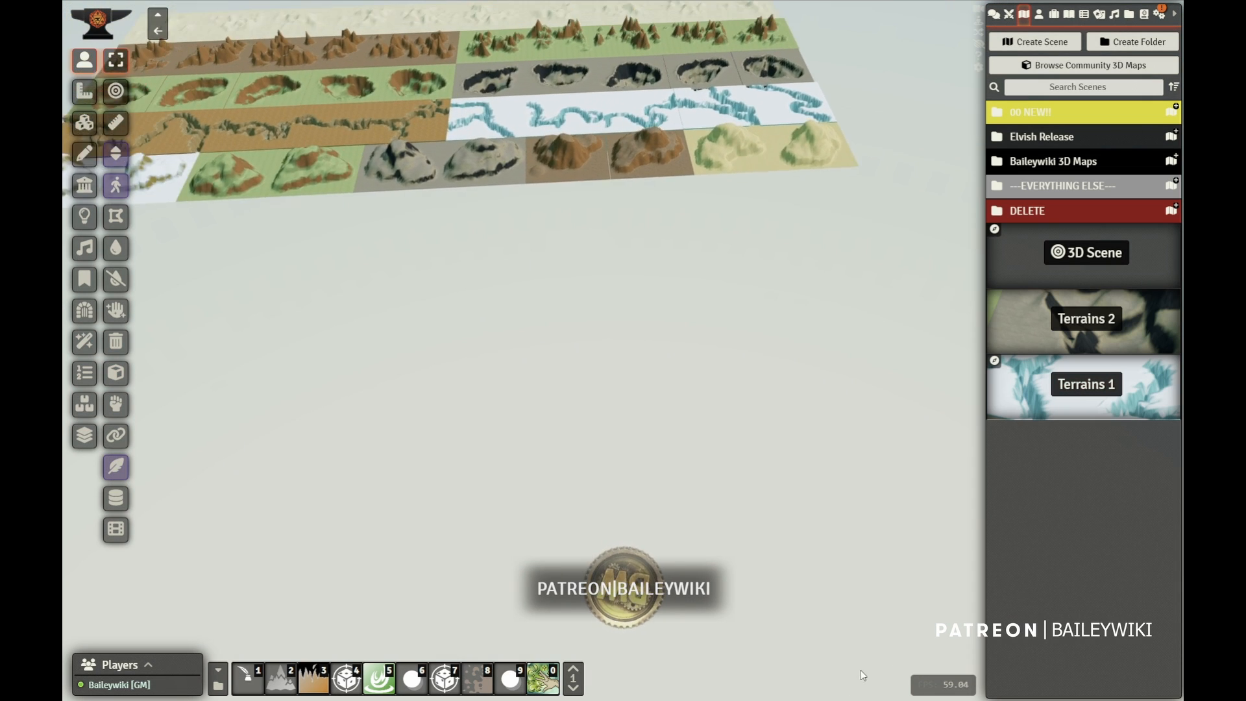
pyautogui.moveTo(477, 81); pyautogui.dragTo(618, 220, button='right')
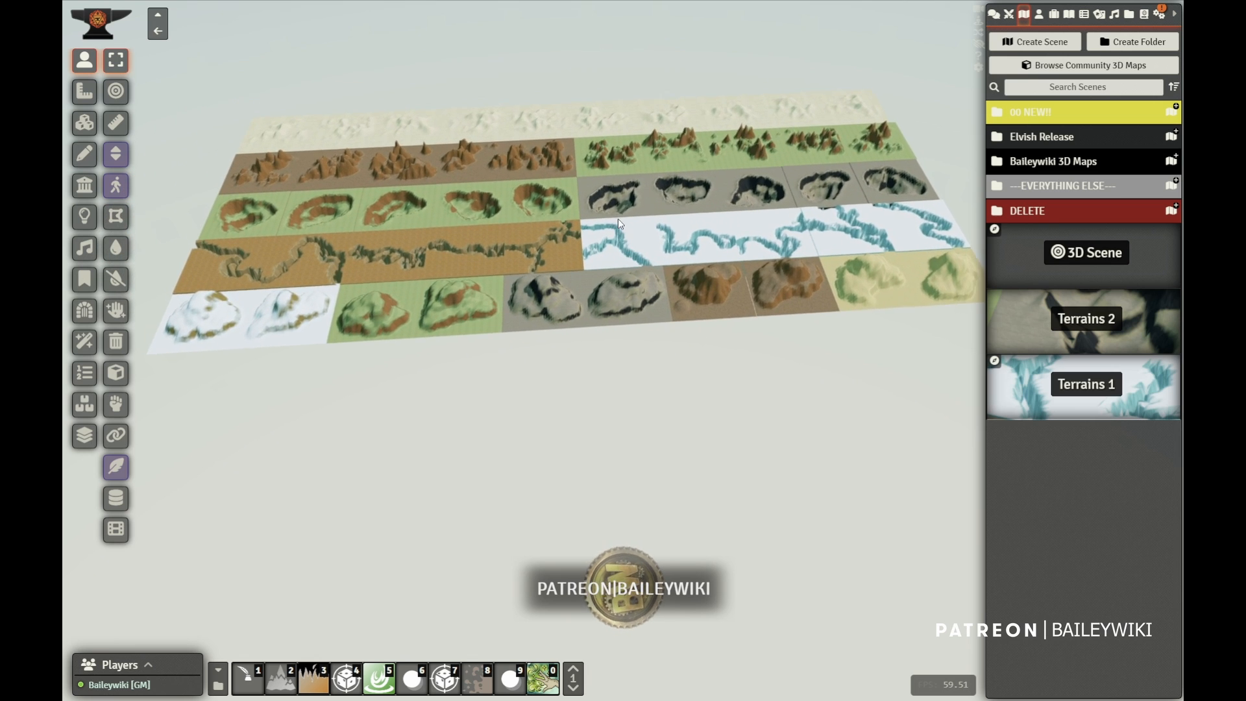
pyautogui.scroll(2, 614, 208)
pyautogui.moveTo(726, 353); pyautogui.dragTo(729, 505, button='right')
pyautogui.scroll(3, 661, 388)
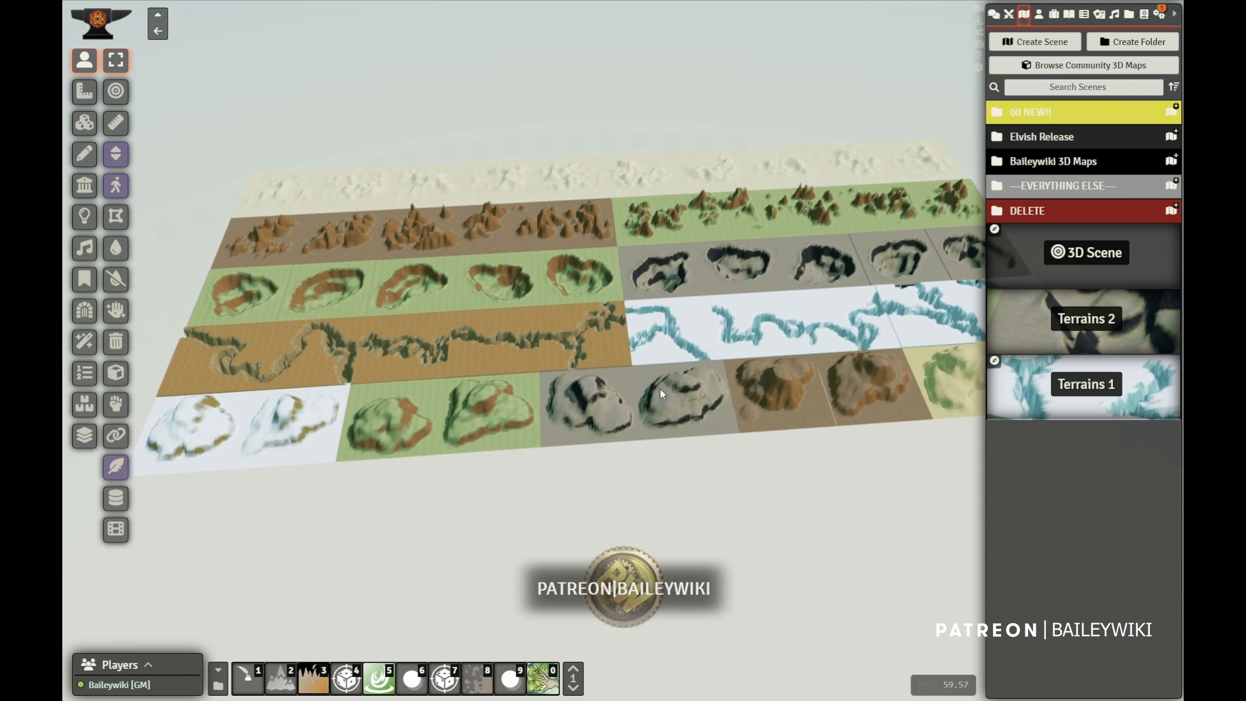
pyautogui.scroll(5, 559, 266)
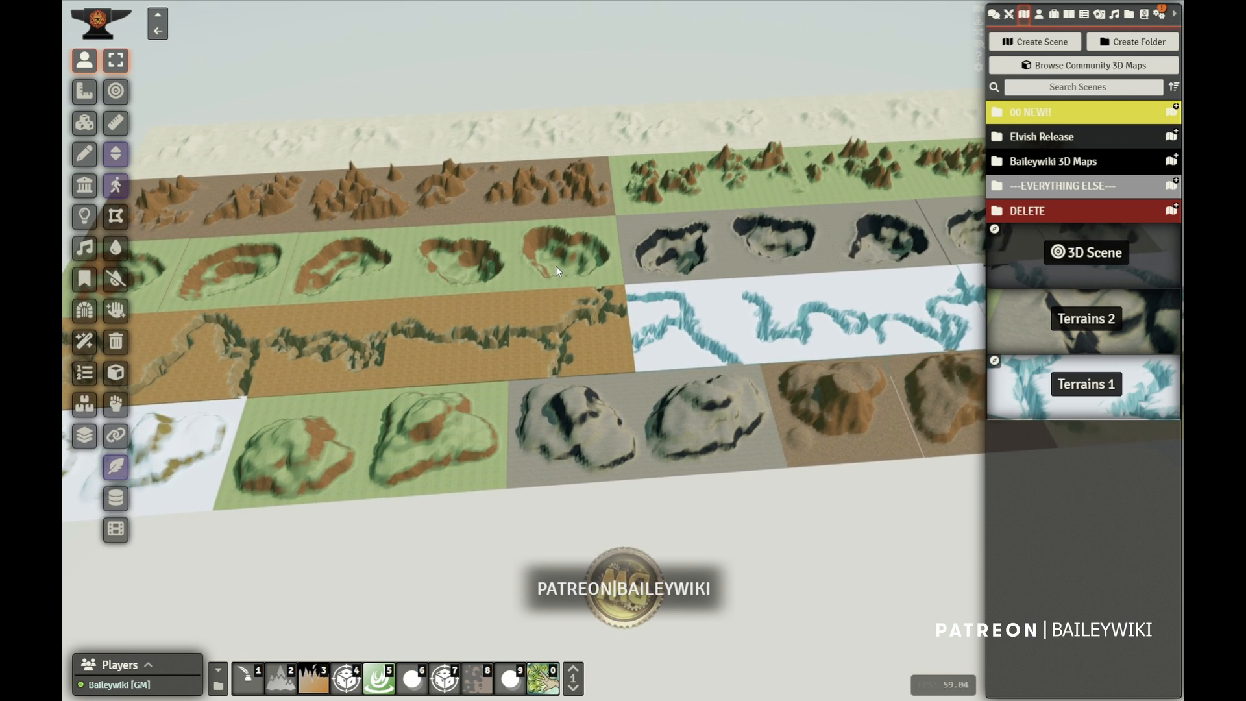
pyautogui.moveTo(552, 259); pyautogui.dragTo(62, 262, button='right')
pyautogui.scroll(5, 622, 247)
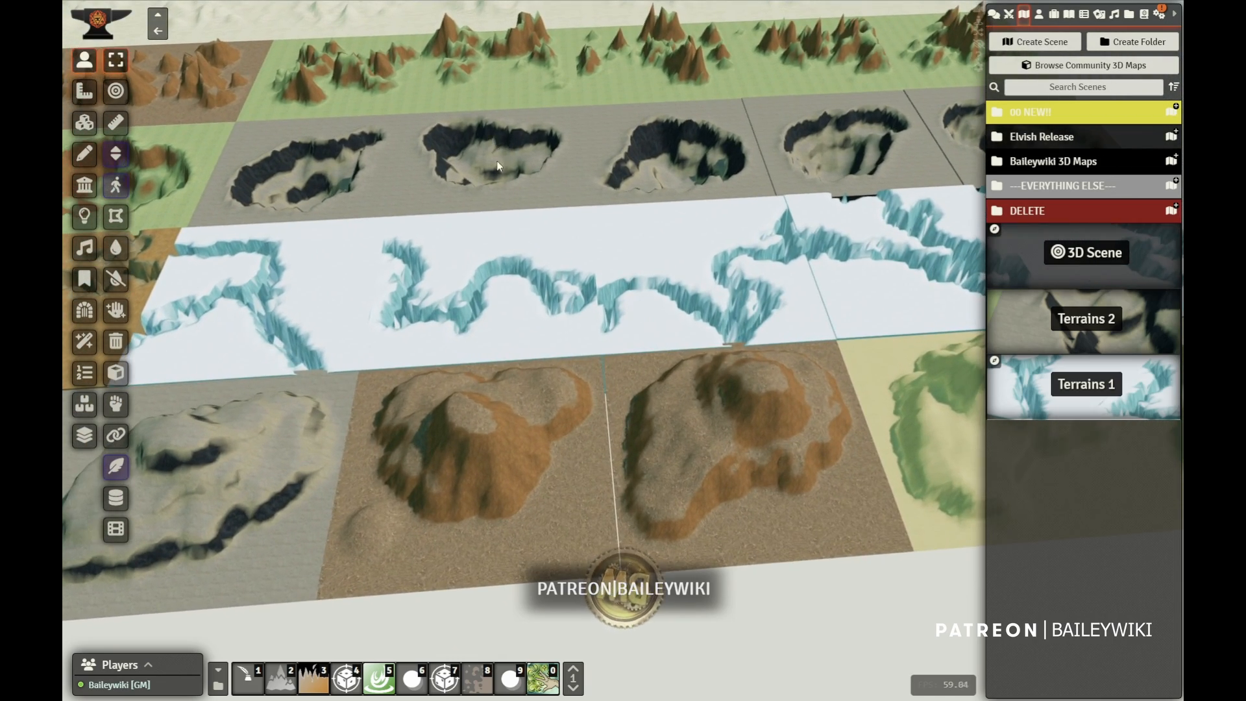
pyautogui.moveTo(497, 166); pyautogui.dragTo(725, 665, button='right')
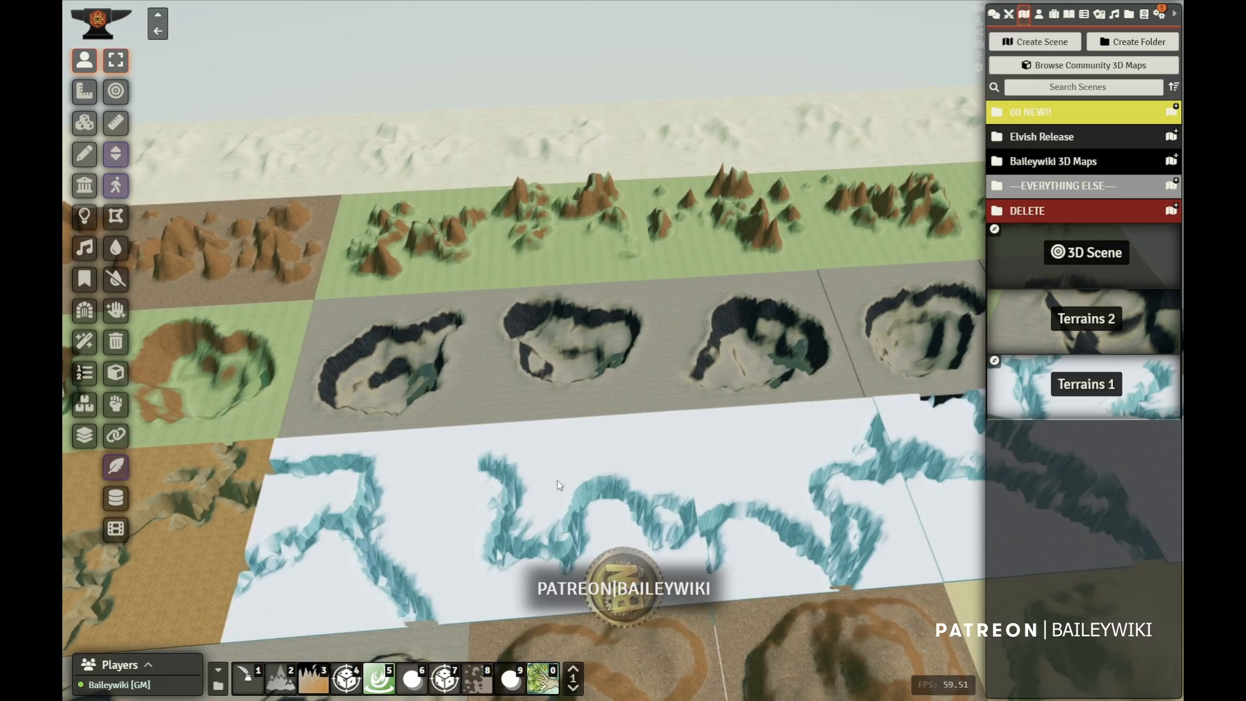
pyautogui.scroll(4, 469, 351)
pyautogui.scroll(3, 469, 351)
pyautogui.moveTo(512, 492); pyautogui.dragTo(1038, 454, button='right')
pyautogui.moveTo(469, 426); pyautogui.dragTo(1075, 384, button='right')
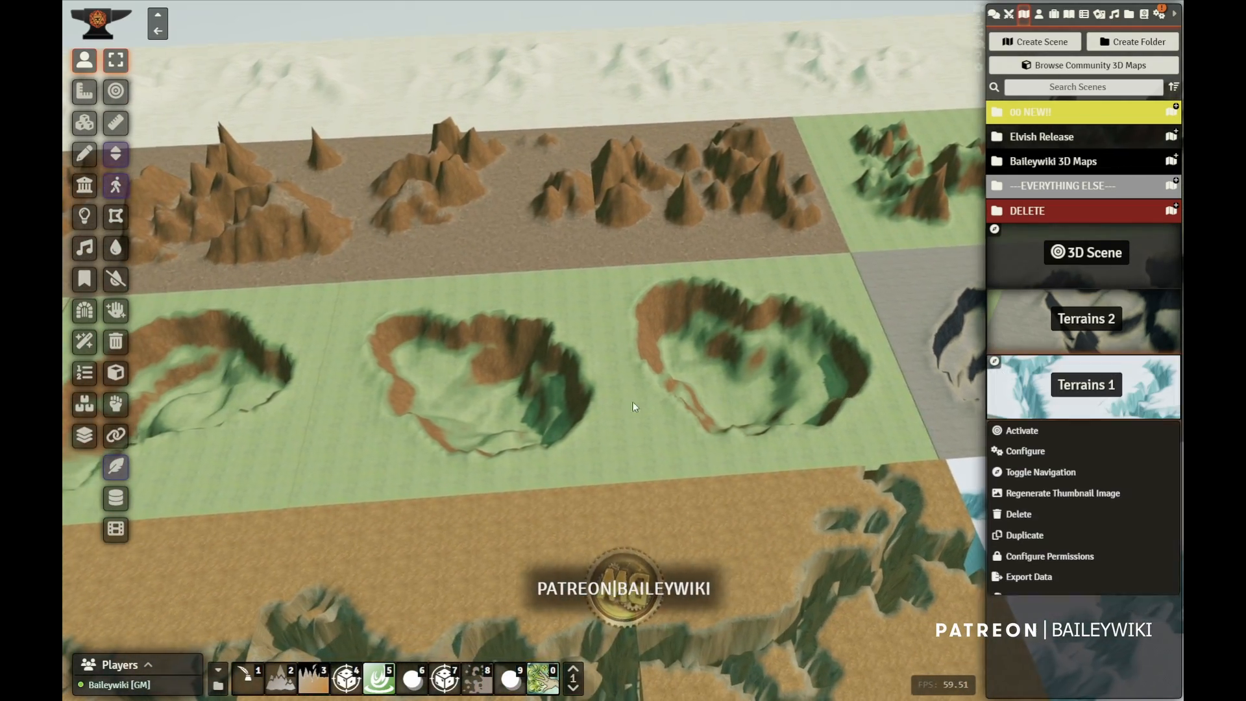
pyautogui.moveTo(631, 409); pyautogui.dragTo(942, 418, button='right')
pyautogui.moveTo(588, 415); pyautogui.dragTo(738, 390, button='right')
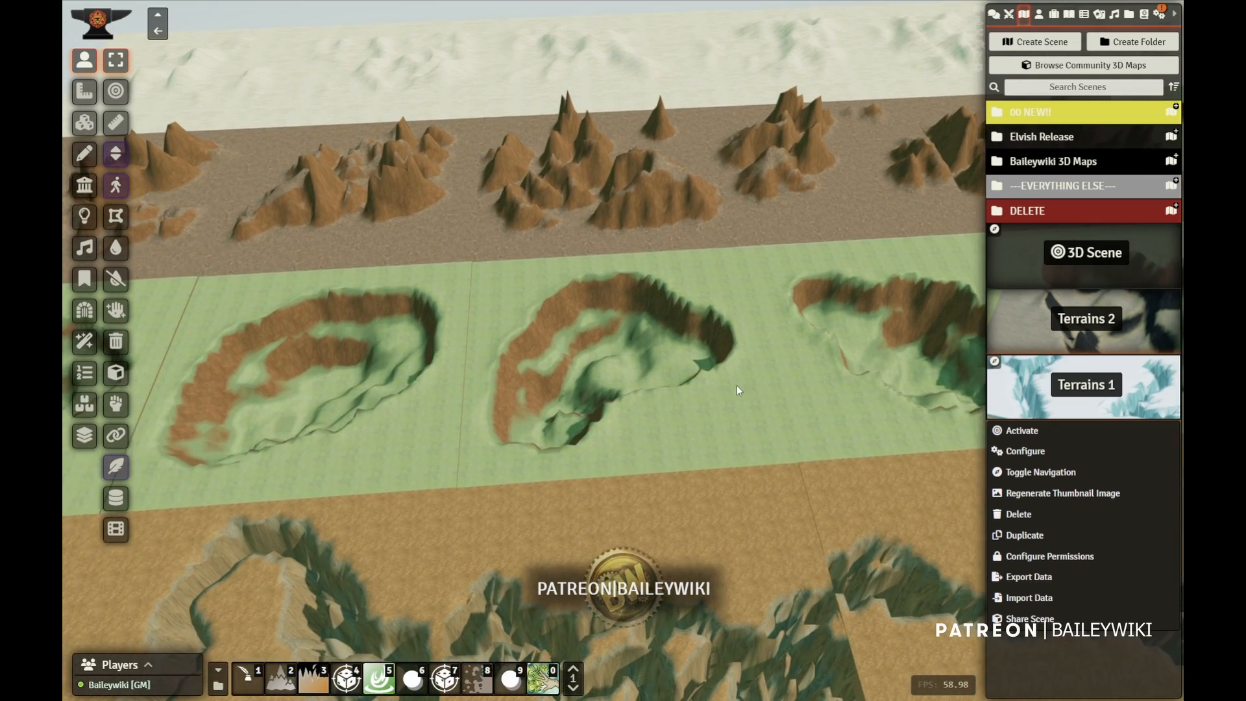
pyautogui.moveTo(383, 415); pyautogui.dragTo(779, 389, button='right')
pyautogui.moveTo(587, 427); pyautogui.dragTo(684, 427, button='right')
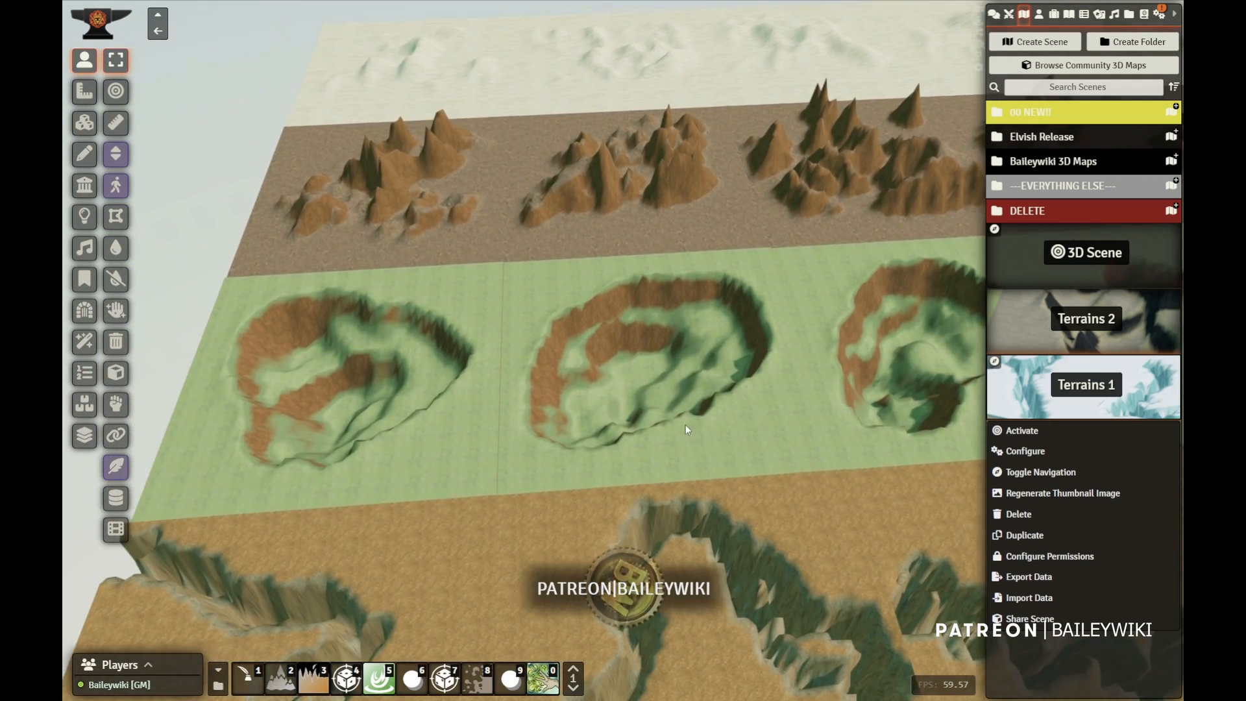
# Copy the second green crater terrain tile in the Terrains 1 scene.
pyautogui.scroll(4, 687, 403)
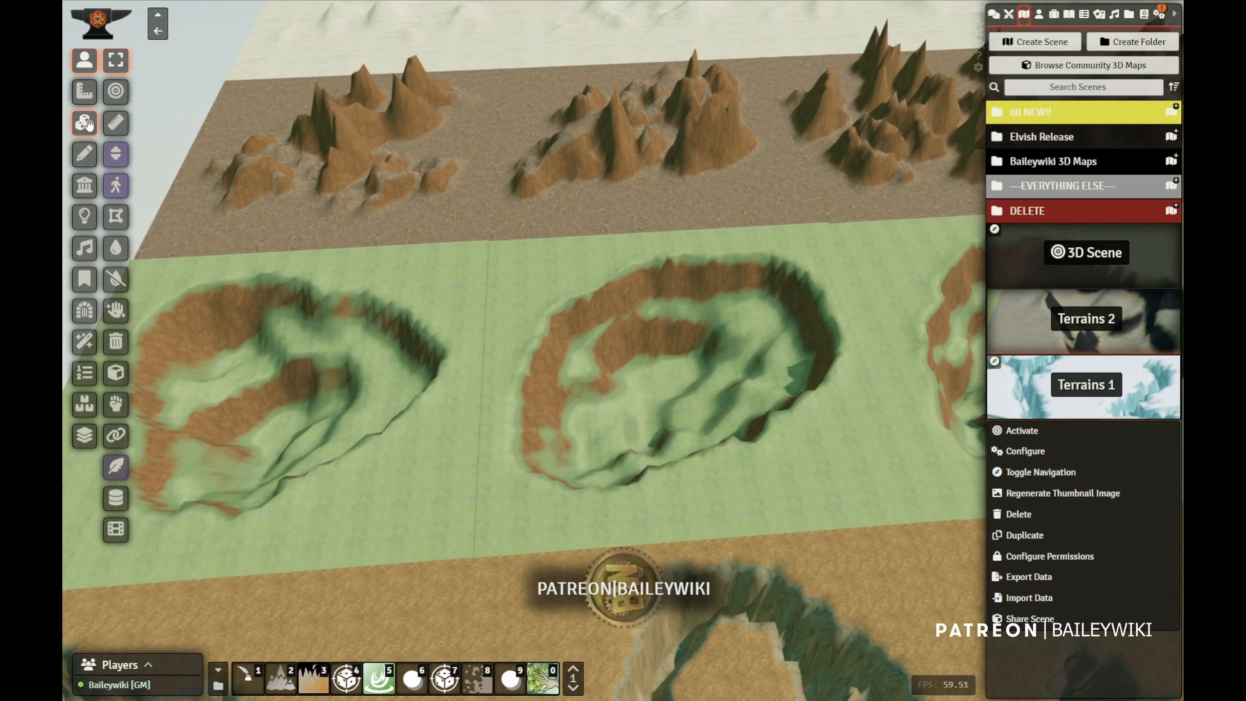
pyautogui.click(84, 122)
pyautogui.click(682, 320)
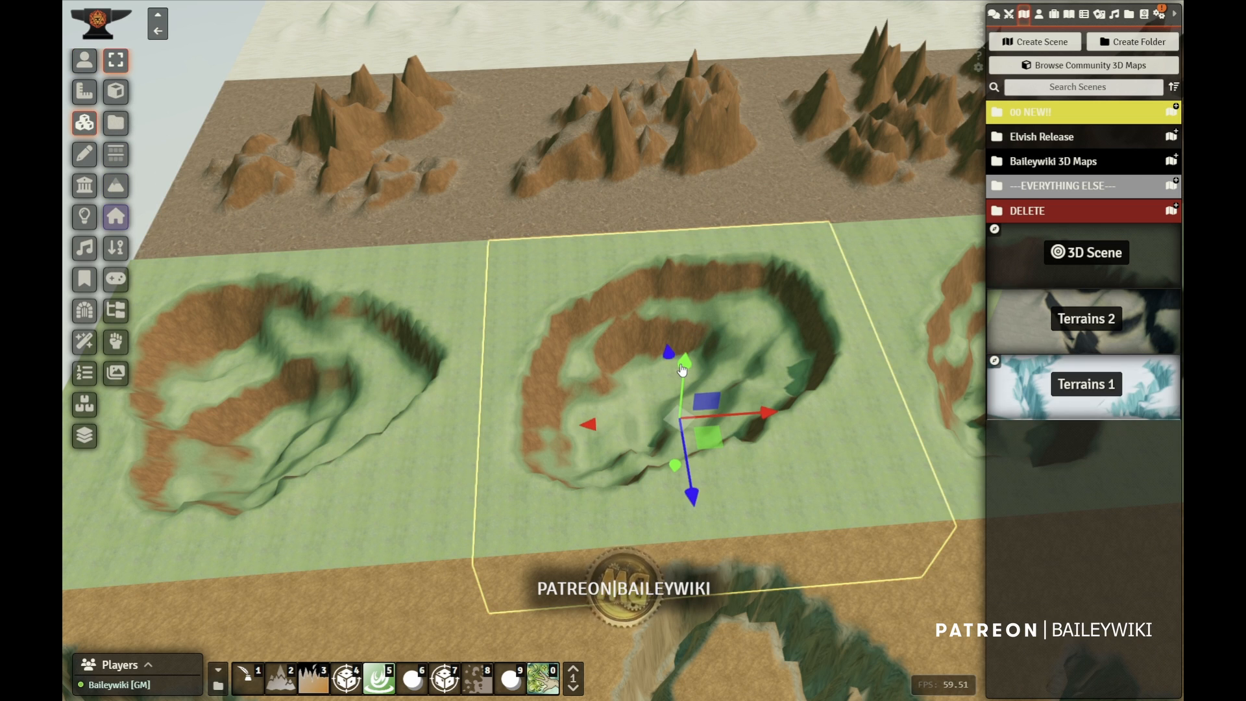
pyautogui.hotkey('ctrl', 'c')
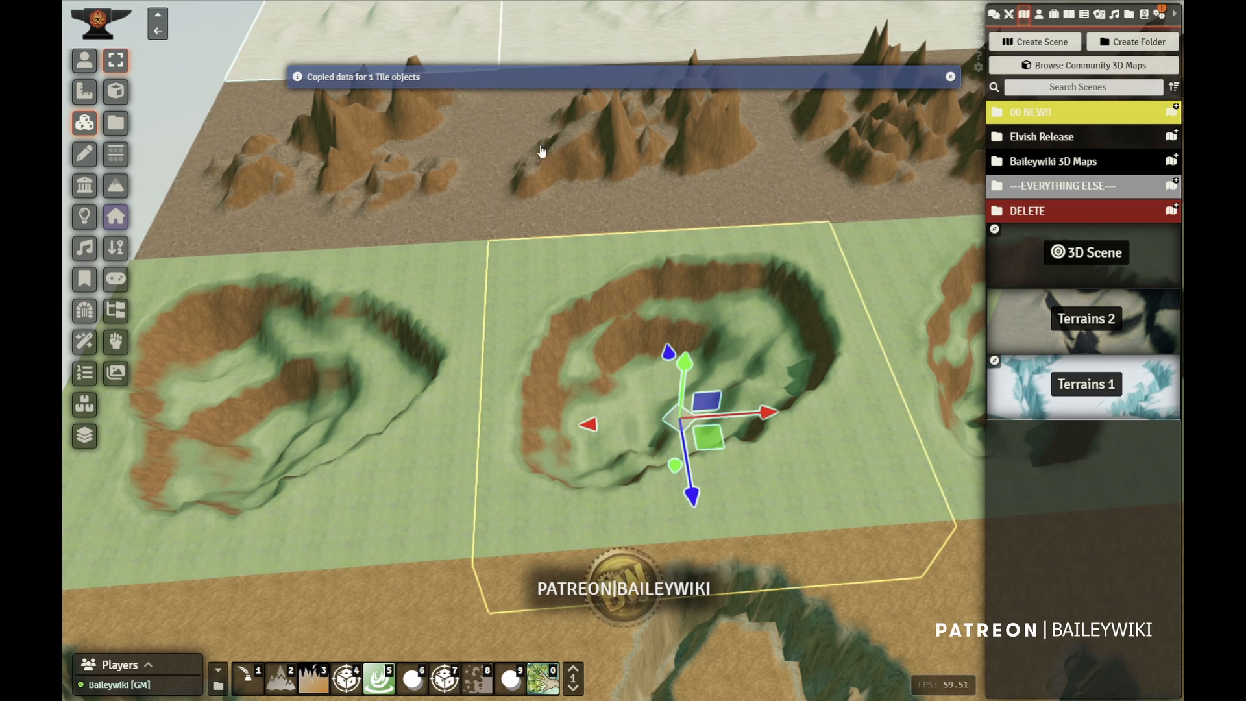
# View the Terrains 2 scene and return to the blank 3D Scene.
pyautogui.click(1083, 322)
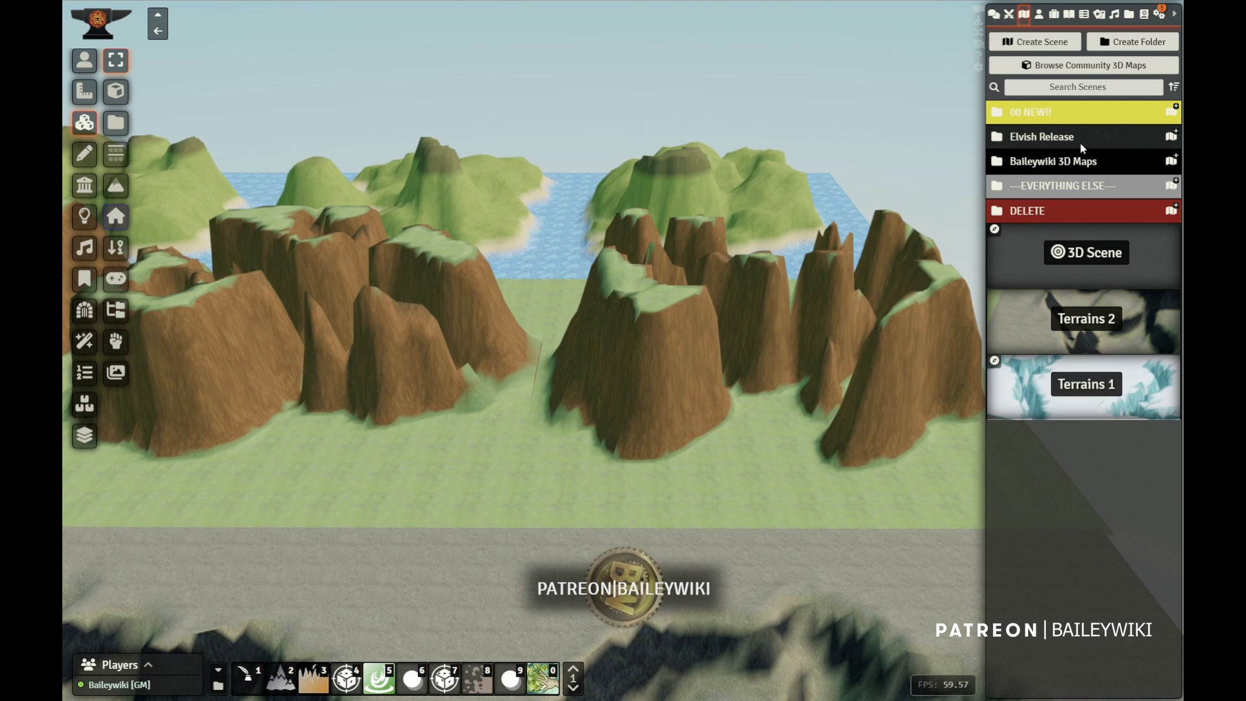
pyautogui.click(1090, 260)
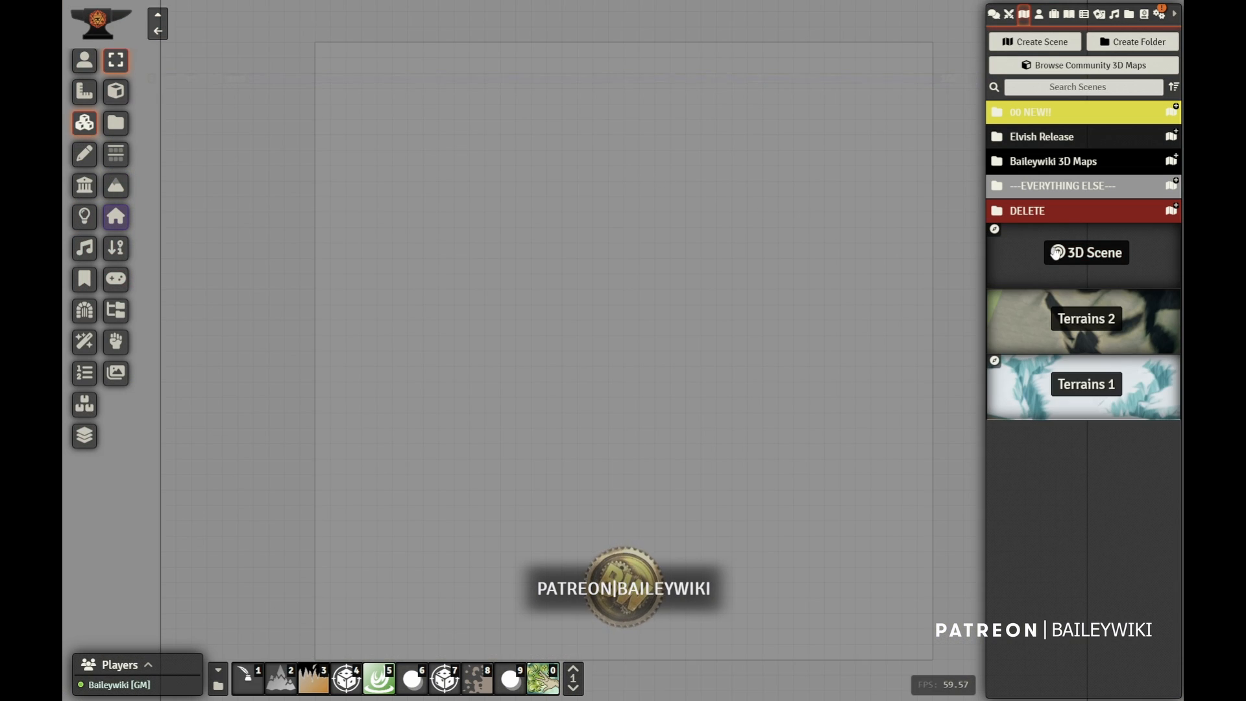
# Review the 3D Canvas settings in the 3D Scene's configuration and save it.
pyautogui.rightClick(1069, 258)
pyautogui.click(1027, 301)
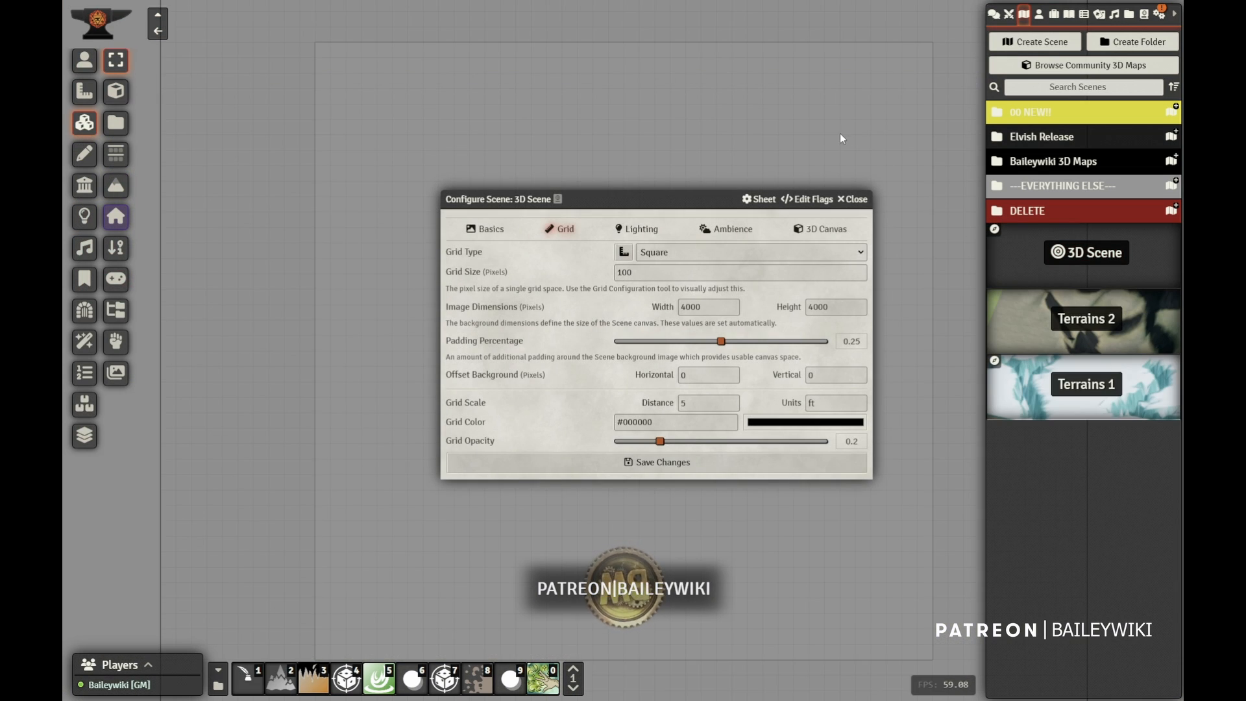
pyautogui.click(820, 229)
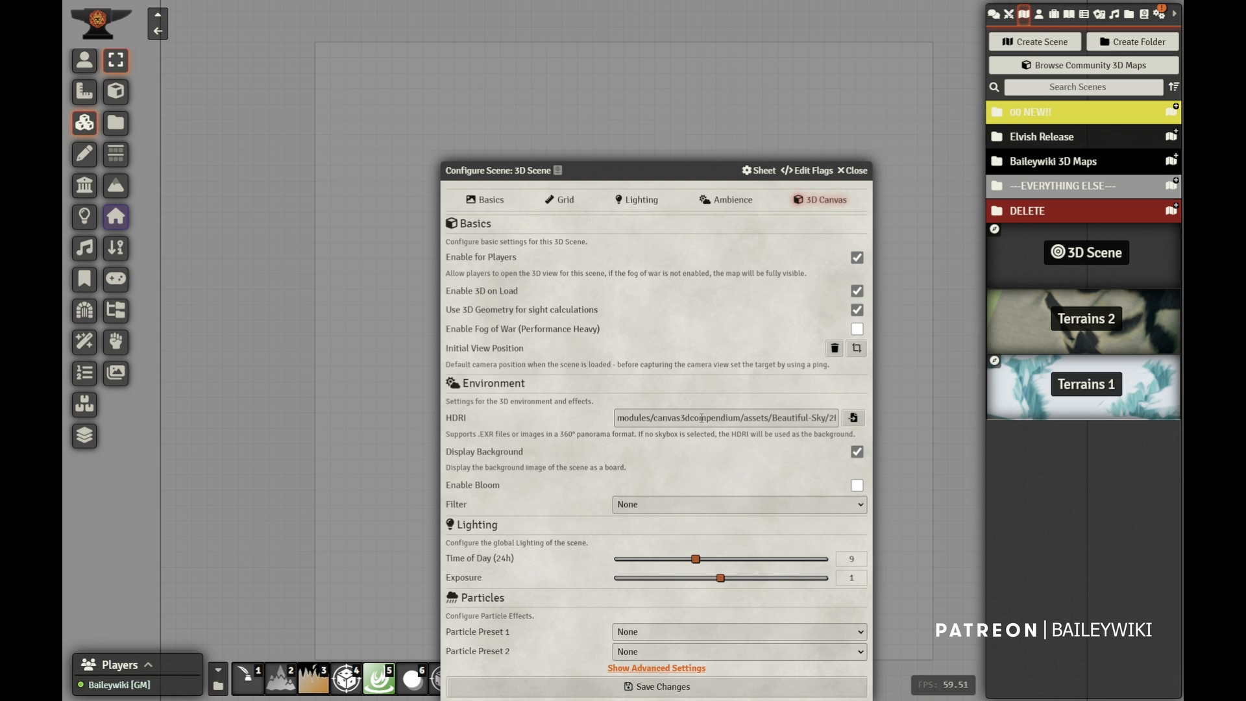
pyautogui.click(682, 688)
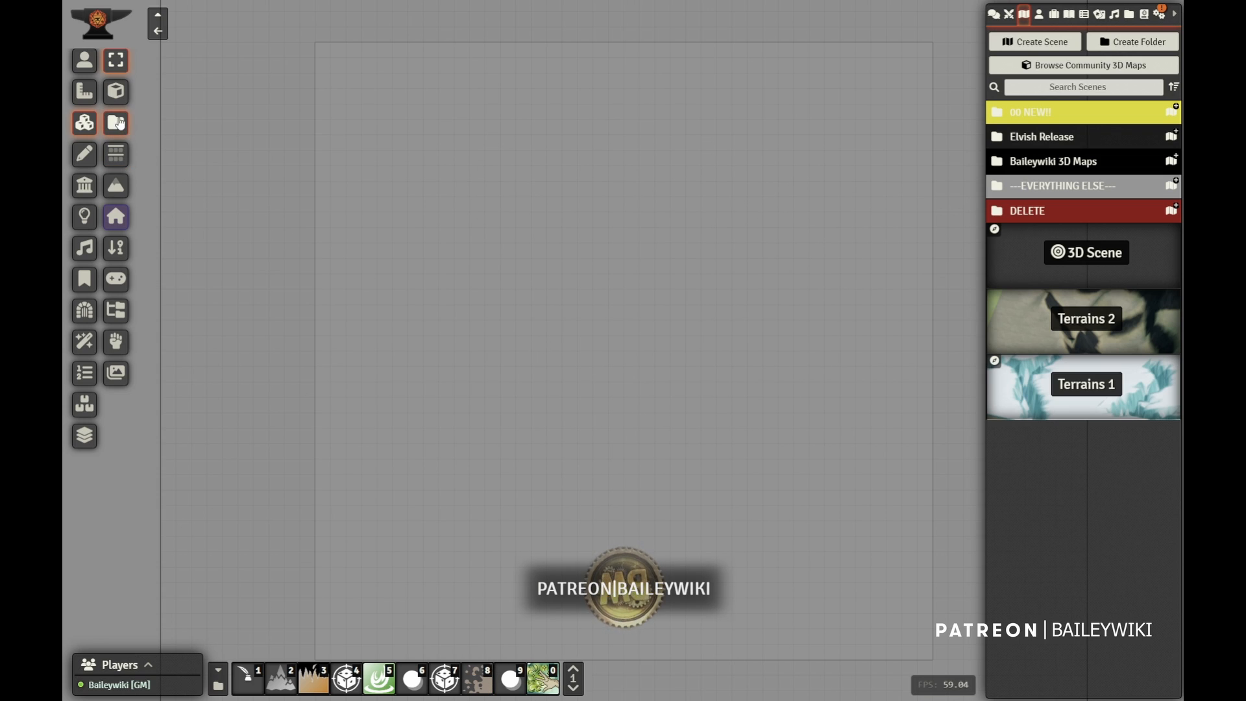
# Show the blank scene in 3D mode and paste the copied crater terrain tile into it.
pyautogui.click(84, 63)
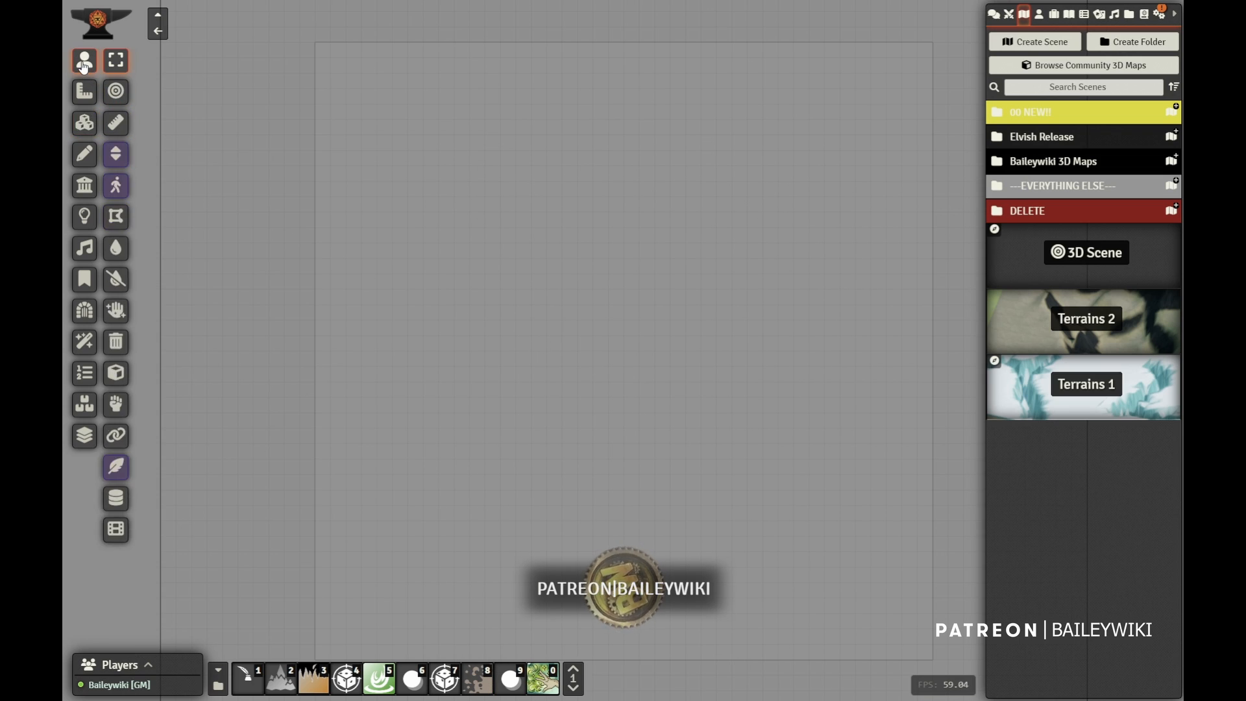
pyautogui.click(116, 374)
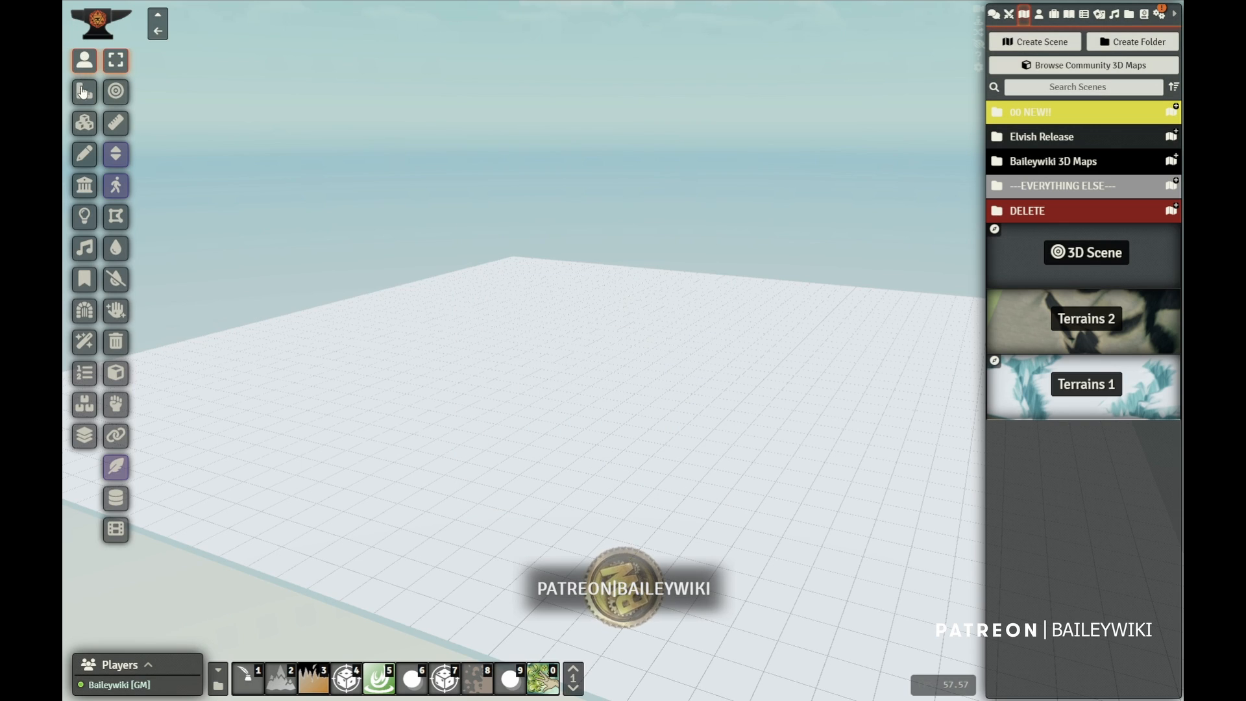
pyautogui.click(84, 127)
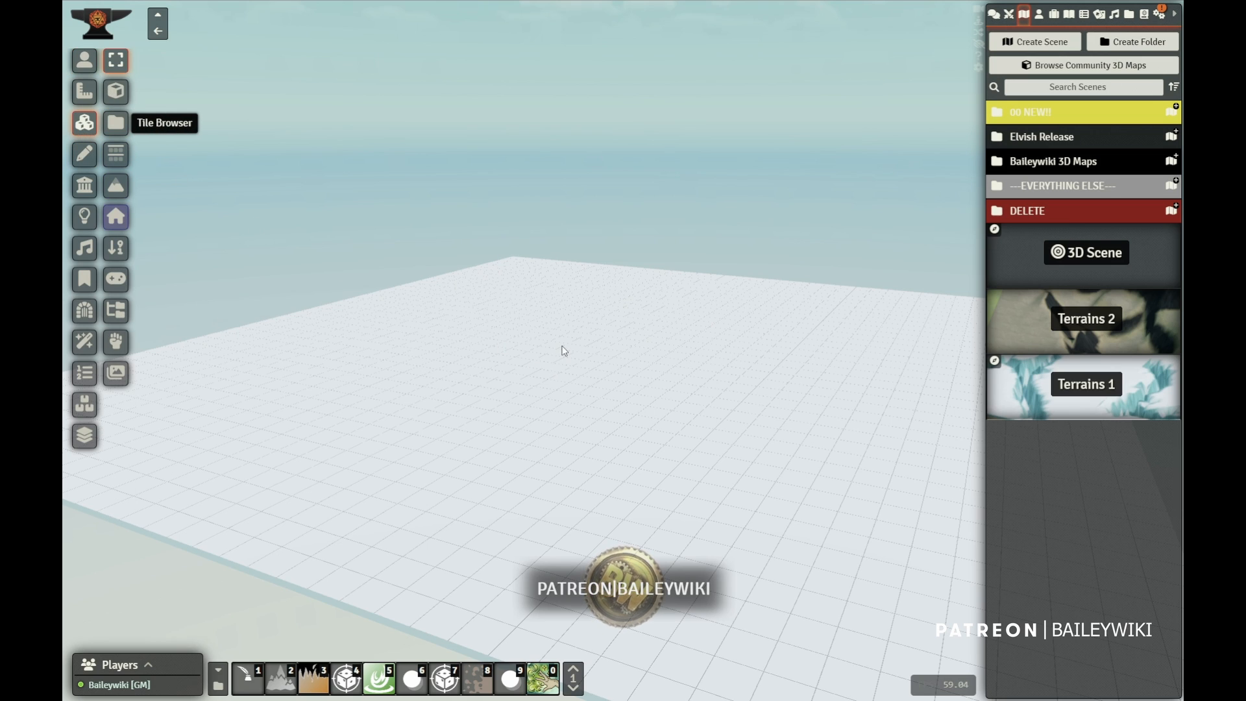
pyautogui.hotkey('ctrl', 'v')
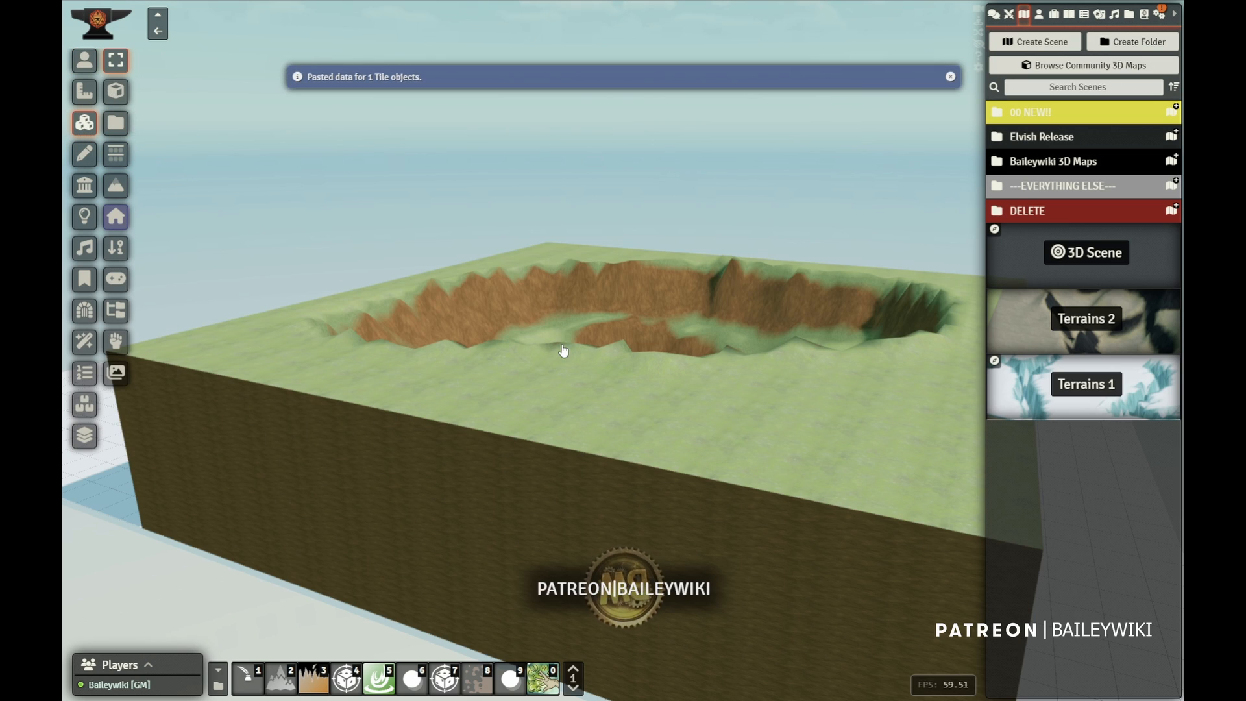
# Select the pasted crater tile and run the Fit Tile To Scene macro on it.
pyautogui.scroll(-5, 563, 347)
pyautogui.click(584, 396)
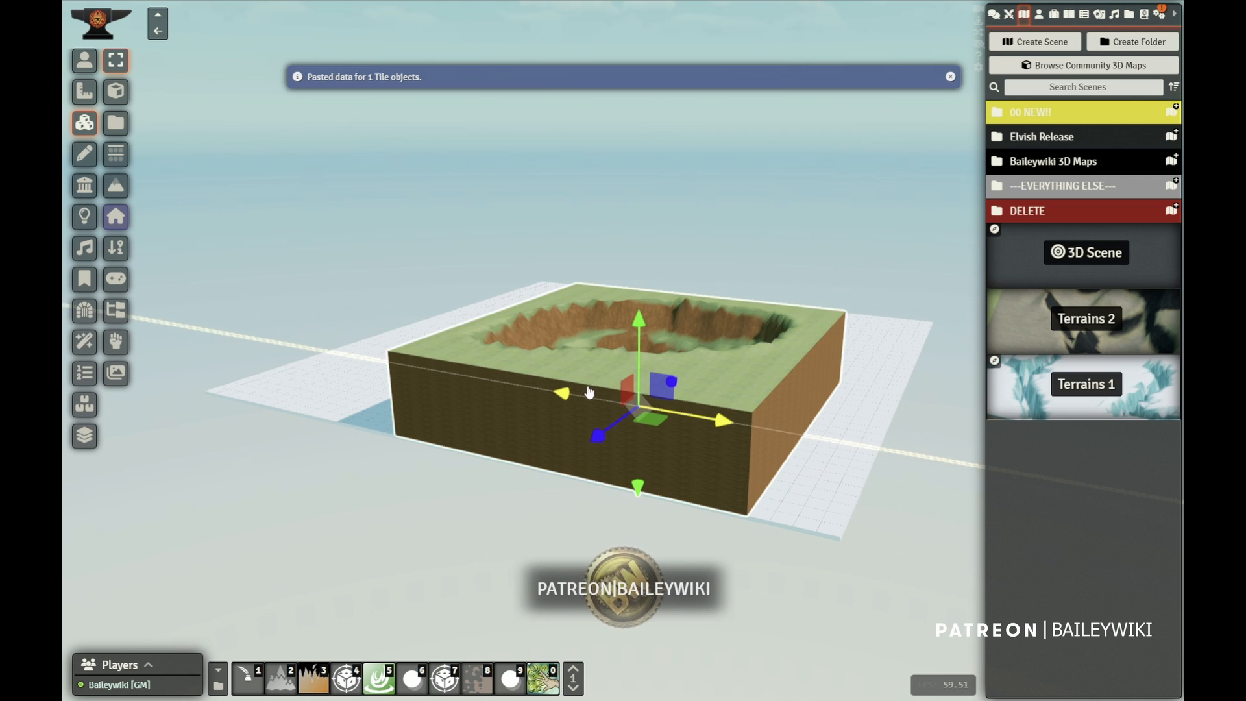
pyautogui.click(572, 680)
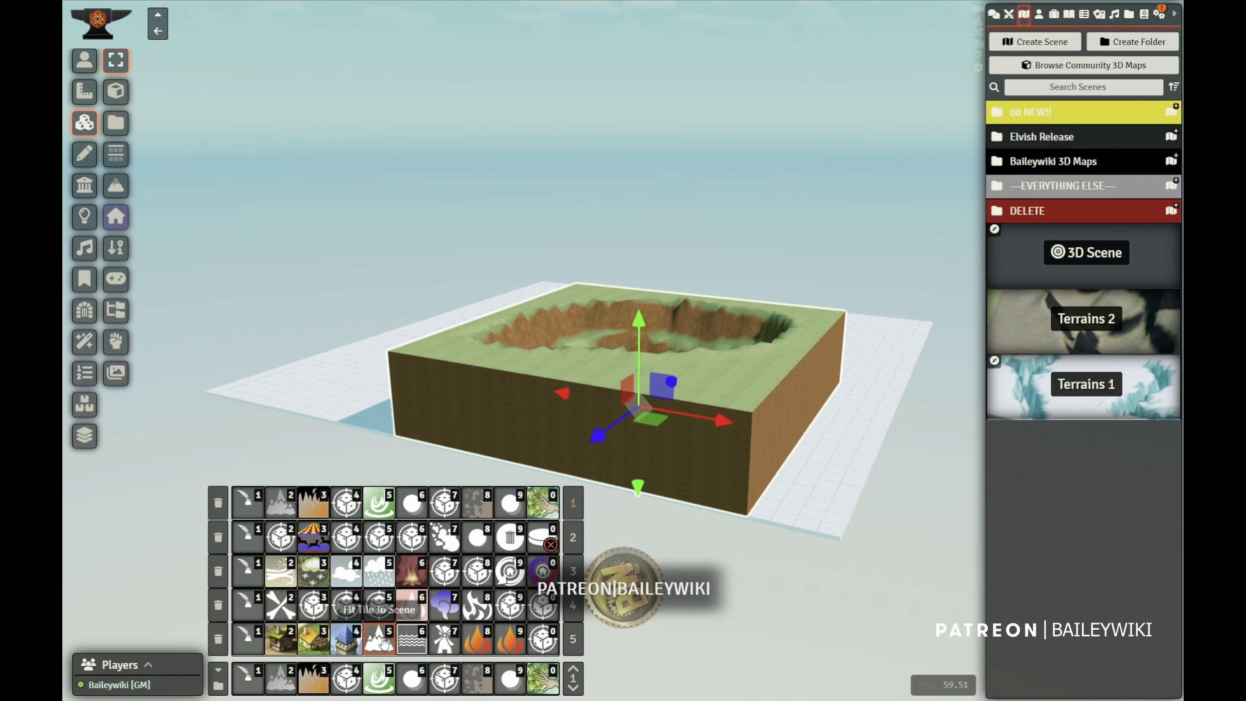
pyautogui.click(378, 639)
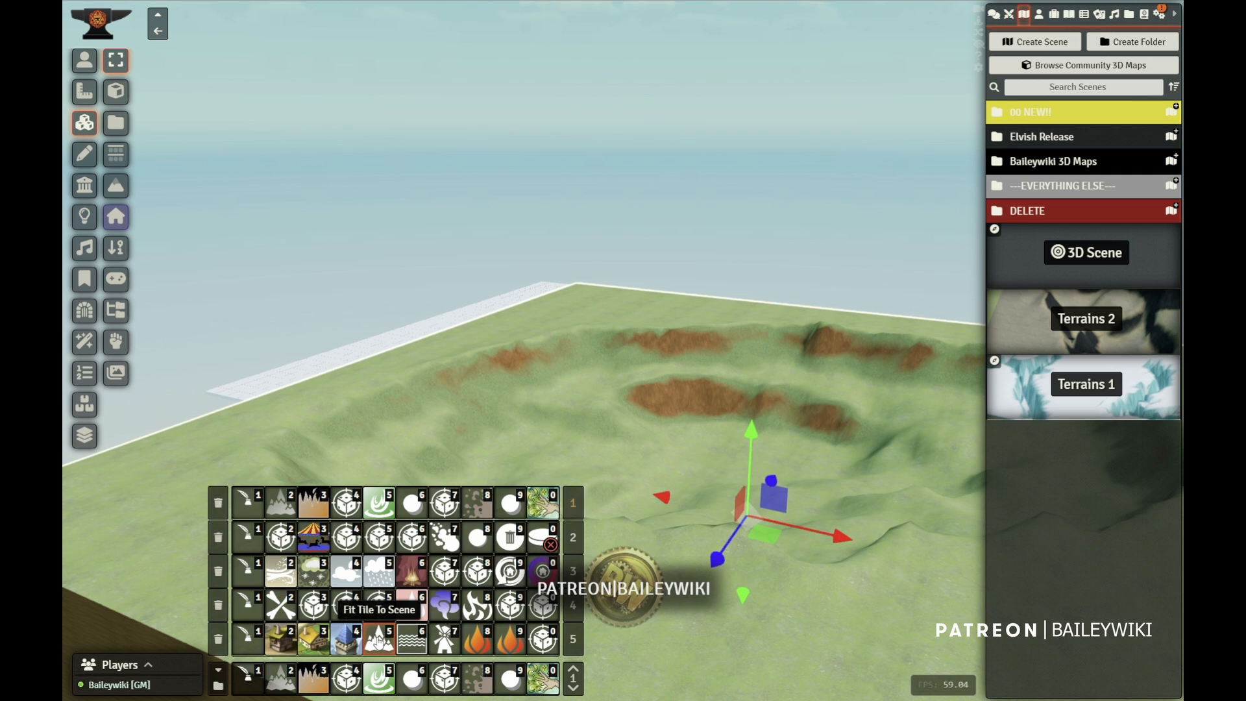
pyautogui.click(574, 679)
# Move the crater tile in top-down view so that it covers the whole scene grid.
pyautogui.scroll(-3, 477, 356)
pyautogui.moveTo(476, 355); pyautogui.dragTo(440, 201)
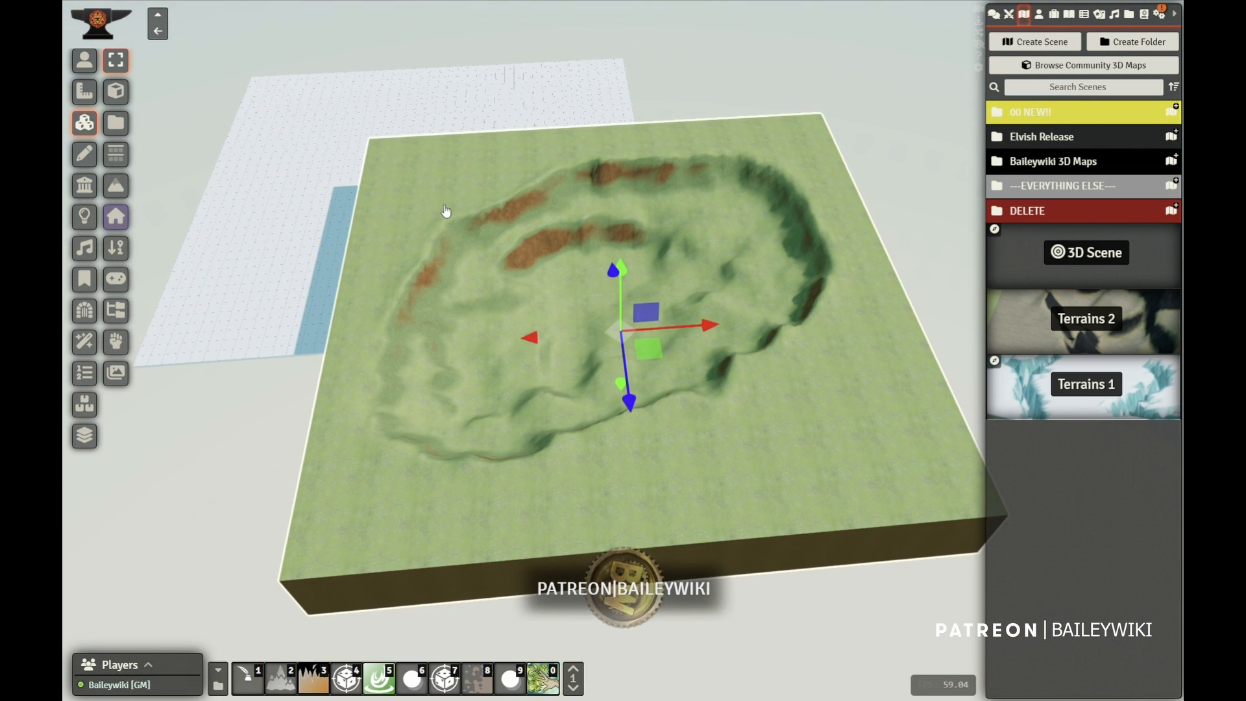
pyautogui.press('t')
pyautogui.scroll(-8, 657, 409)
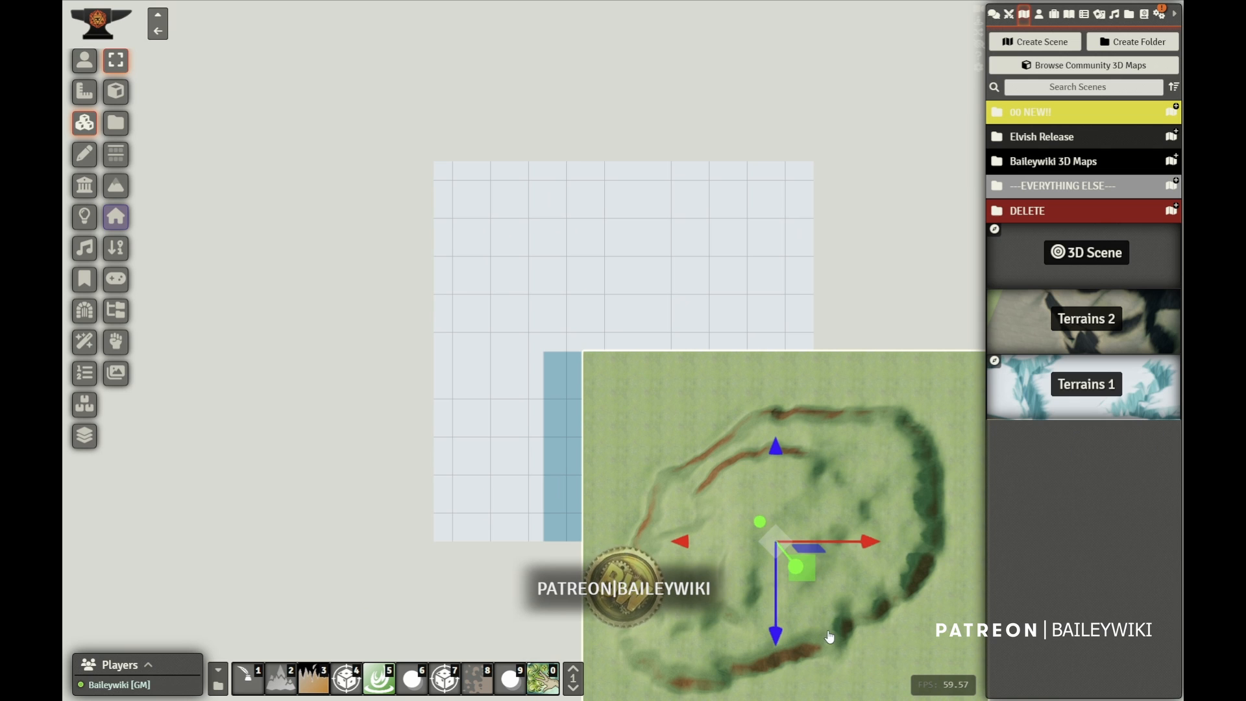
pyautogui.moveTo(829, 639); pyautogui.dragTo(713, 324, button='right')
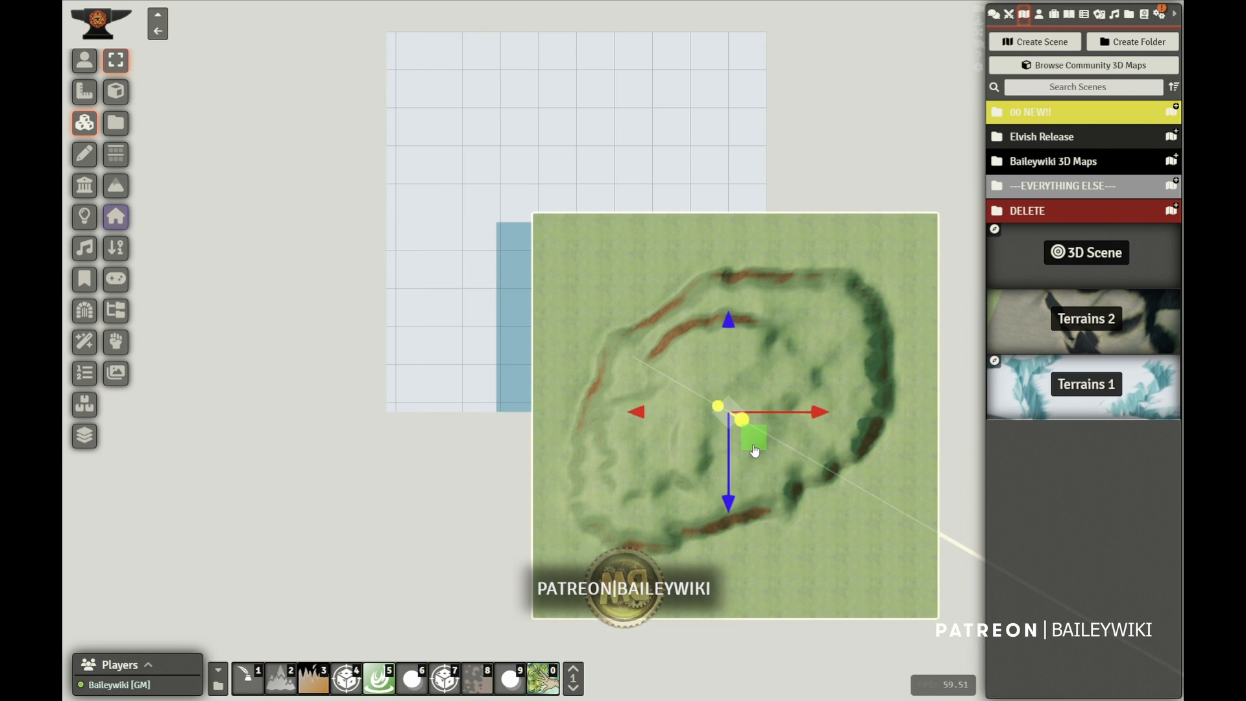
pyautogui.moveTo(765, 458); pyautogui.dragTo(604, 262)
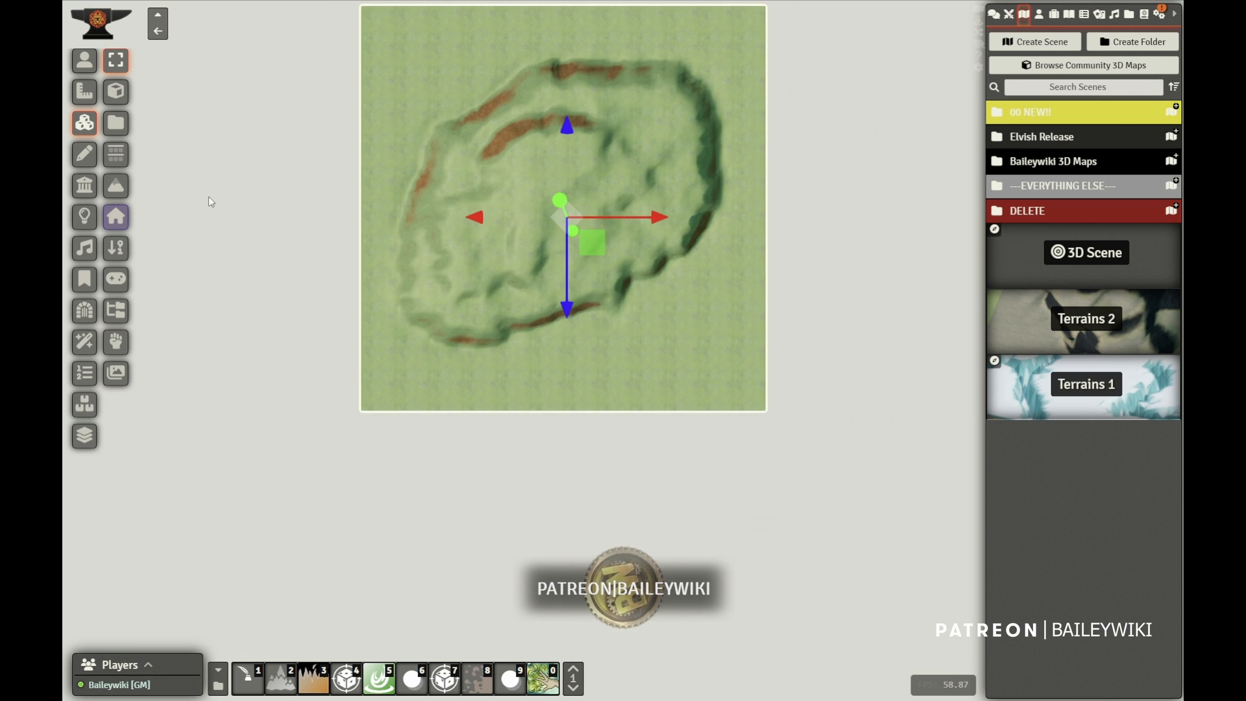
# Inspect the placed crater terrain and its alignment with the scene from an angled view.
pyautogui.moveTo(253, 444); pyautogui.dragTo(382, 540)
pyautogui.moveTo(382, 540); pyautogui.dragTo(446, 122, button='right')
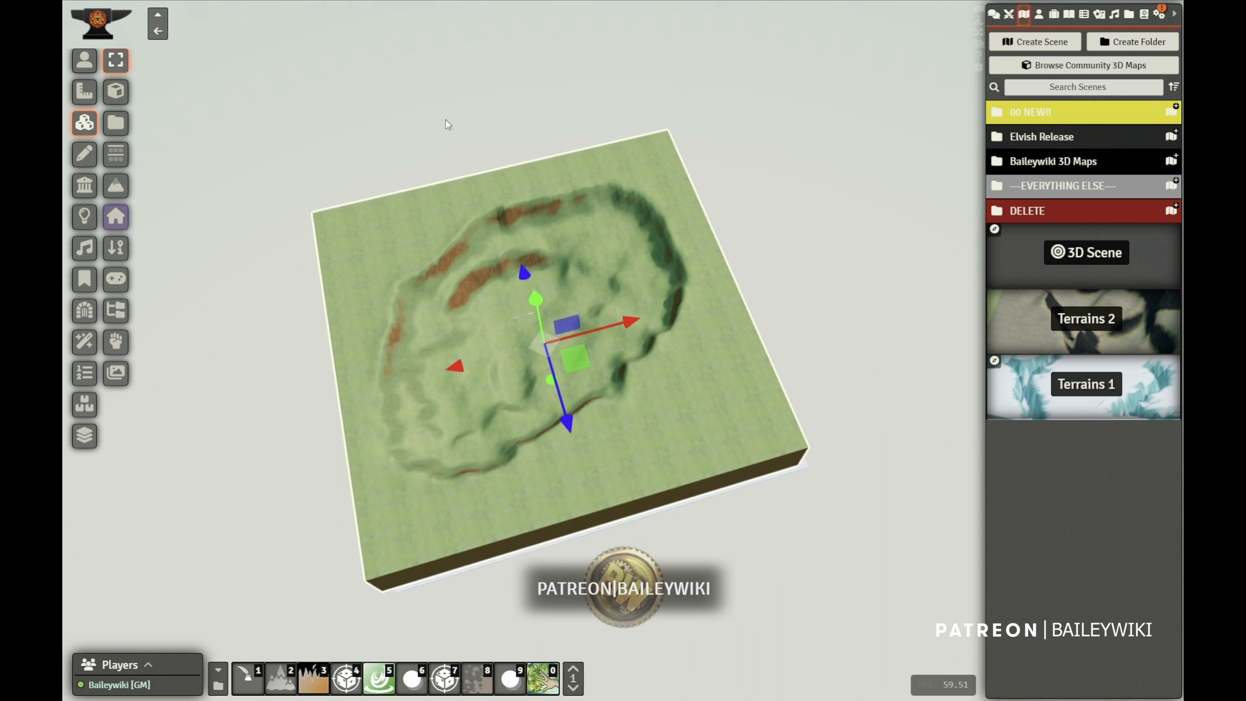
pyautogui.moveTo(300, 492); pyautogui.dragTo(306, 402)
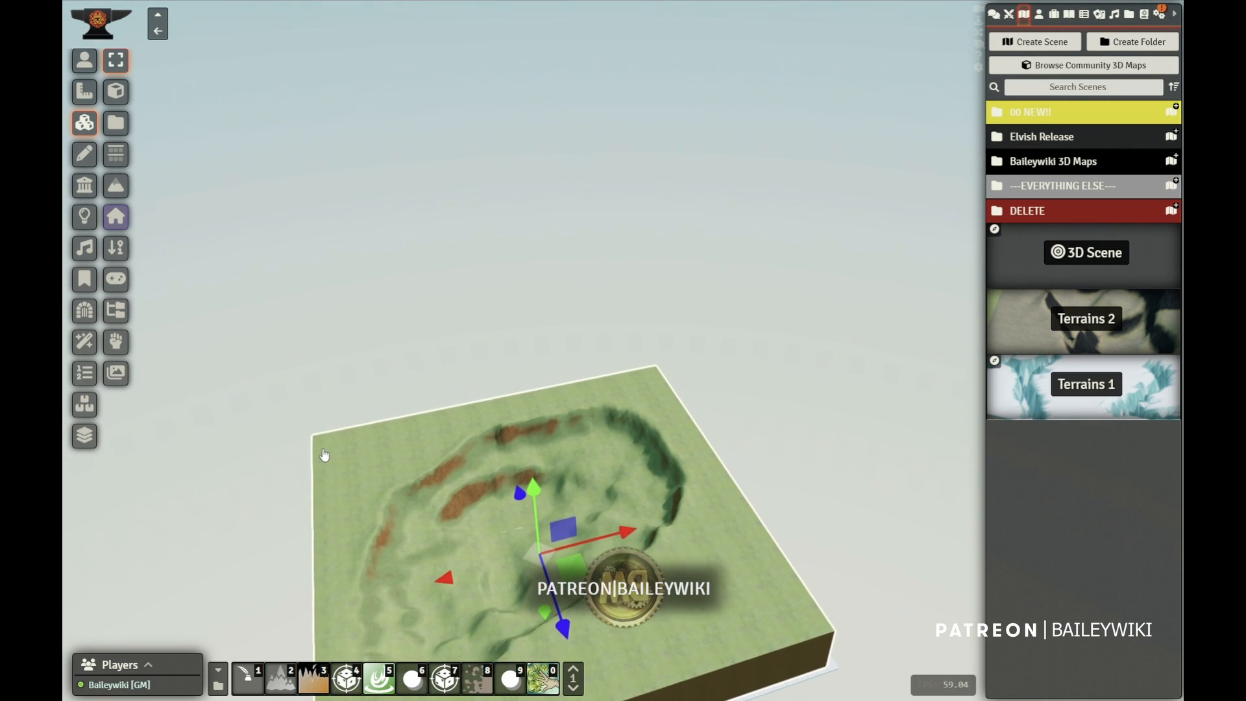
pyautogui.moveTo(491, 387); pyautogui.dragTo(536, 271, button='right')
pyautogui.scroll(6, 531, 264)
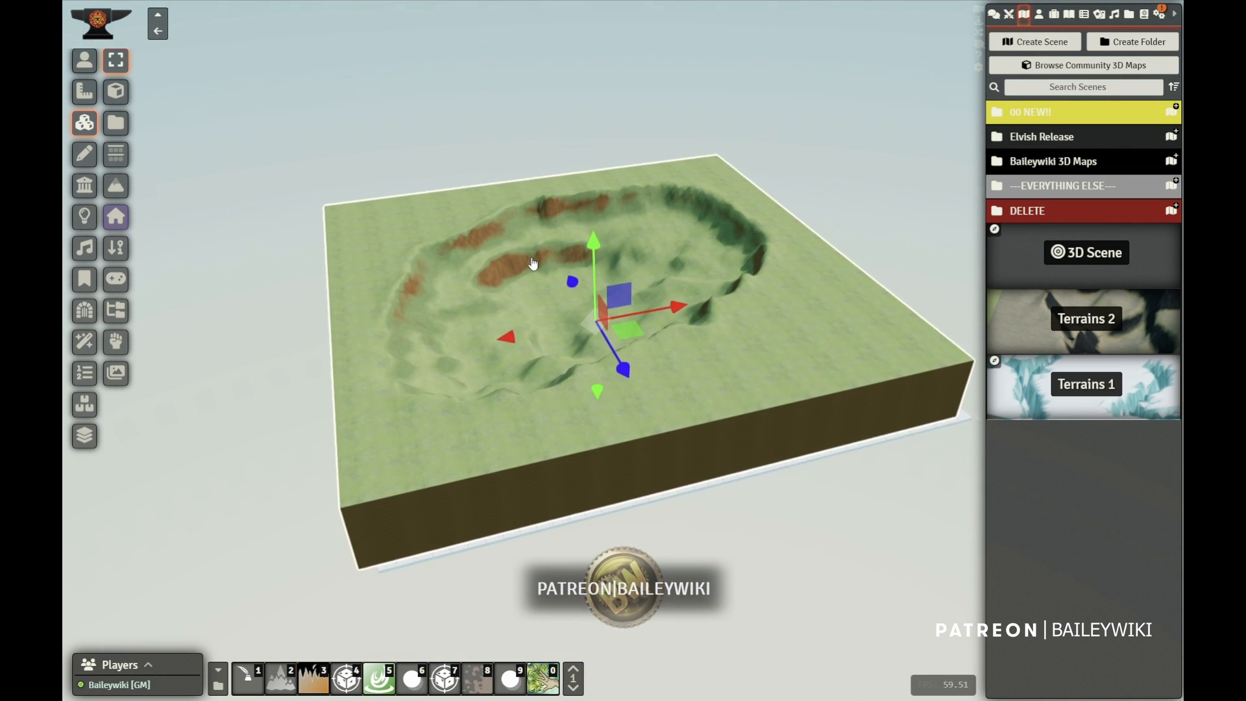
# Scale the crater terrain tile up vertically to make its walls taller, and leave tile editing for the token controls.
pyautogui.scroll(5, 558, 292)
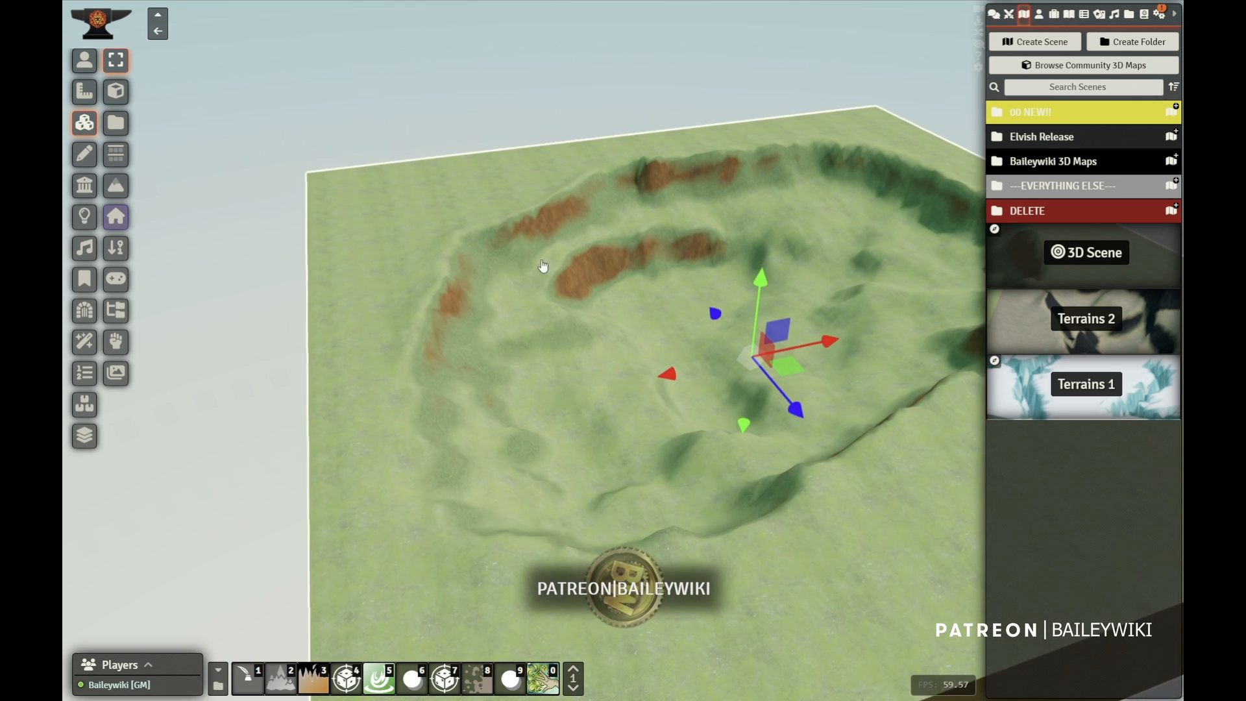
pyautogui.press('s')
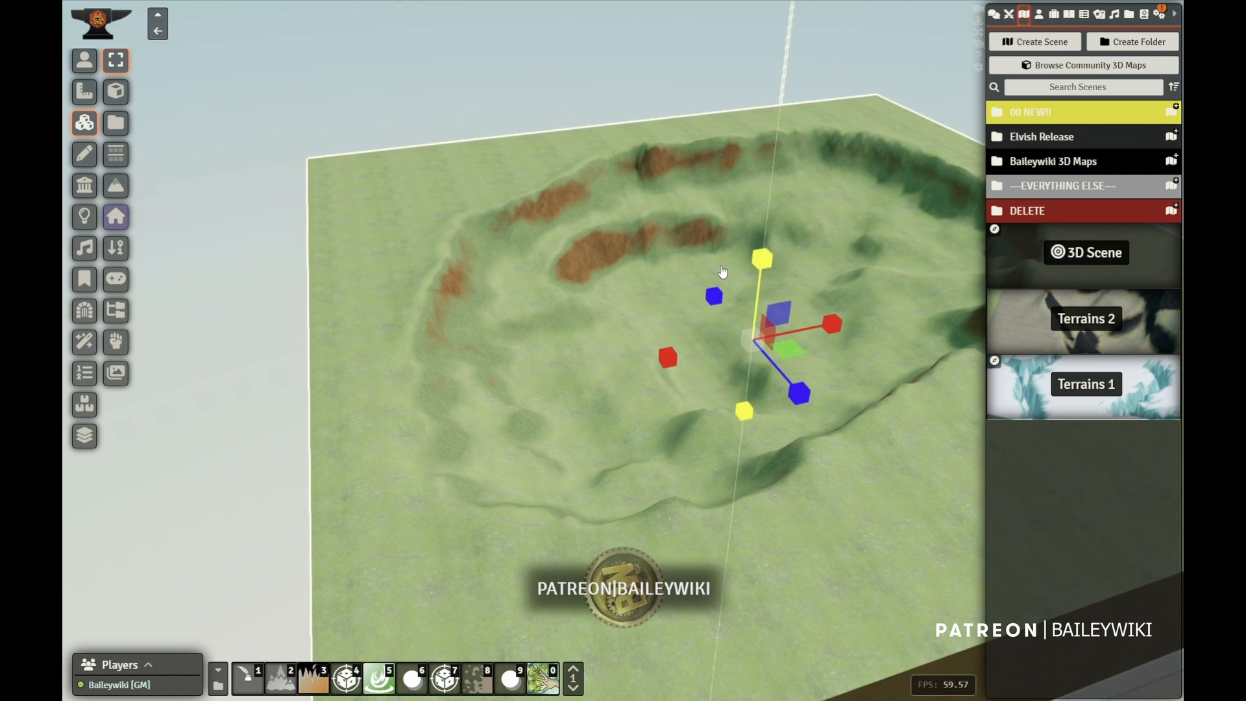
pyautogui.moveTo(767, 262); pyautogui.dragTo(782, 214)
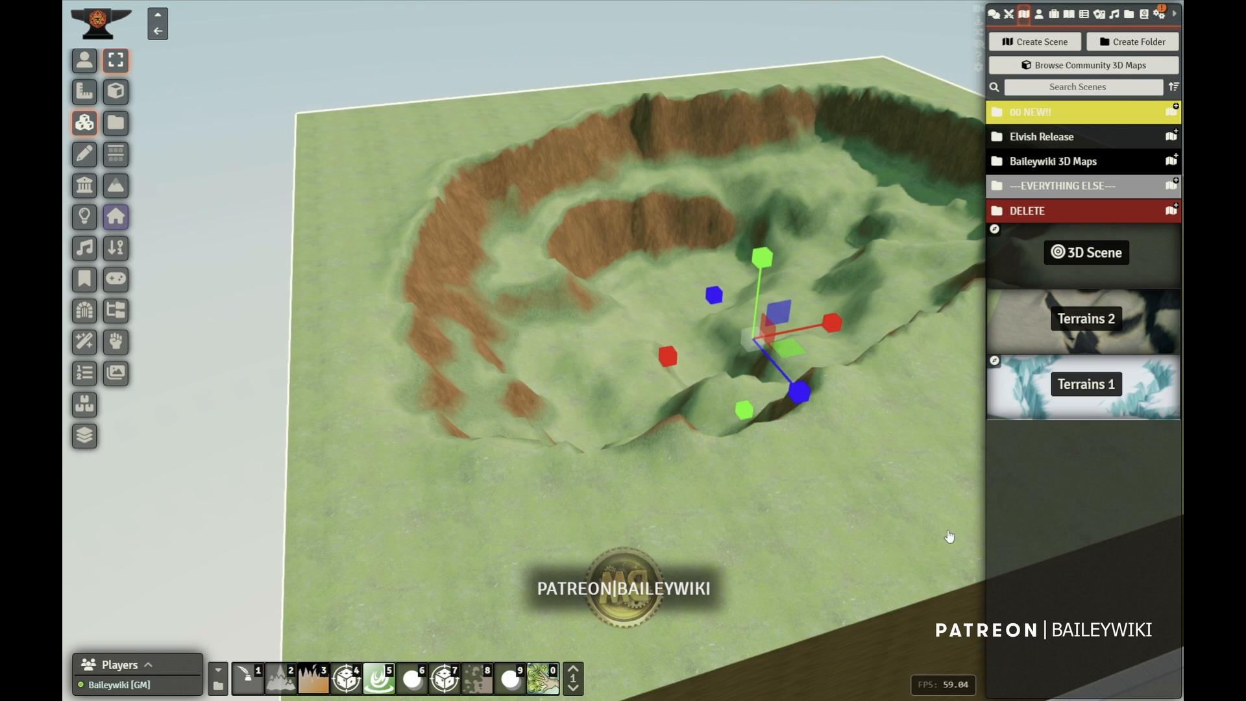
pyautogui.click(83, 60)
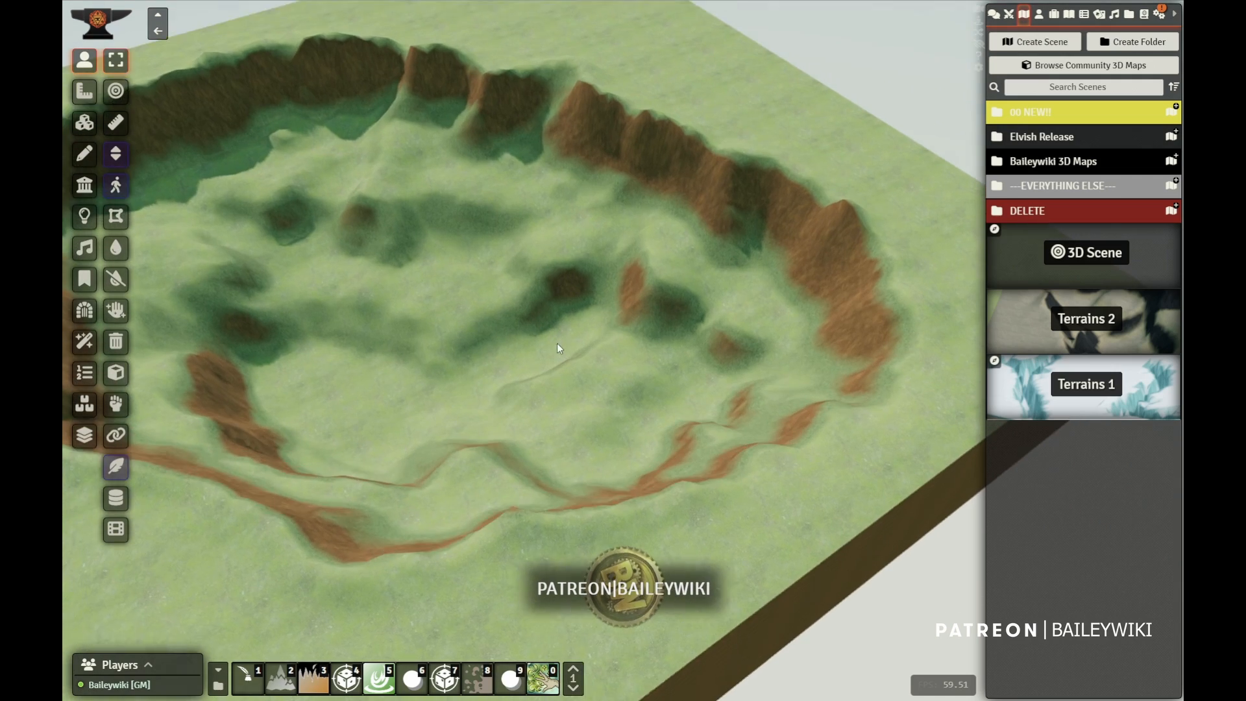
# Draw a new box tile on the crater floor with the 3D tile creation tool.
pyautogui.moveTo(503, 313); pyautogui.dragTo(555, 338)
pyautogui.moveTo(623, 341); pyautogui.dragTo(685, 259, button='right')
pyautogui.scroll(-5, 702, 361)
pyautogui.scroll(5, 699, 357)
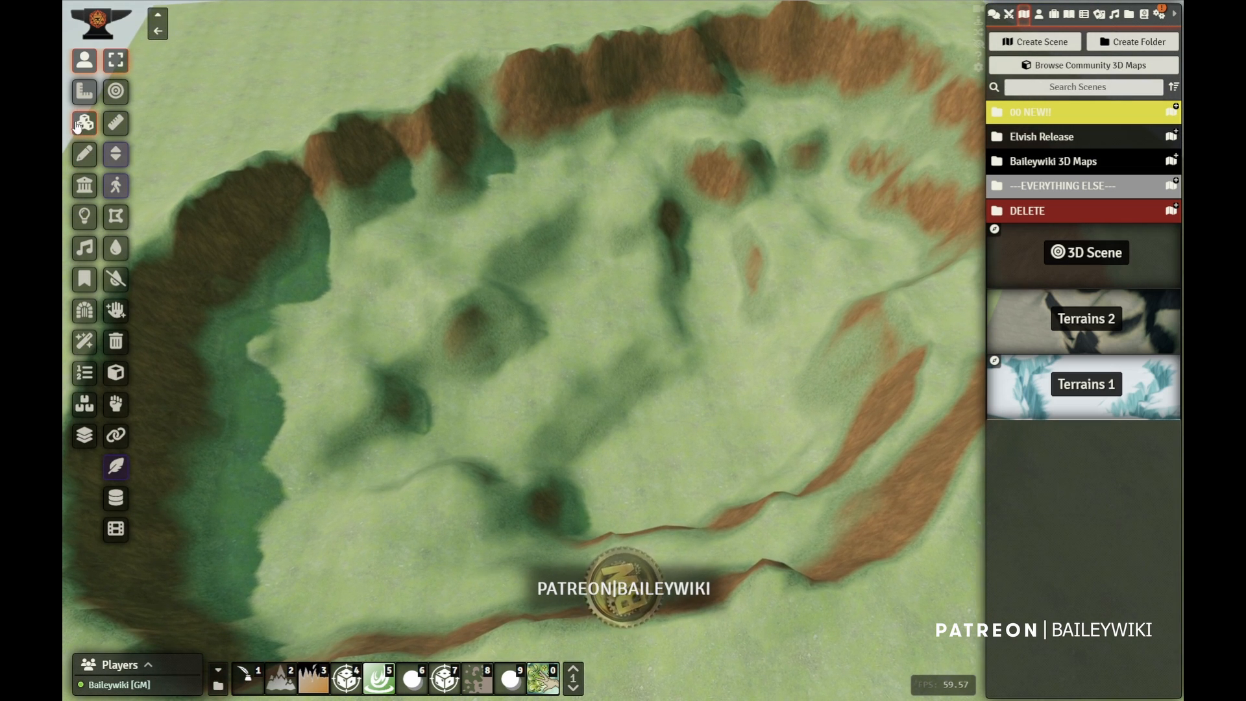
pyautogui.click(79, 126)
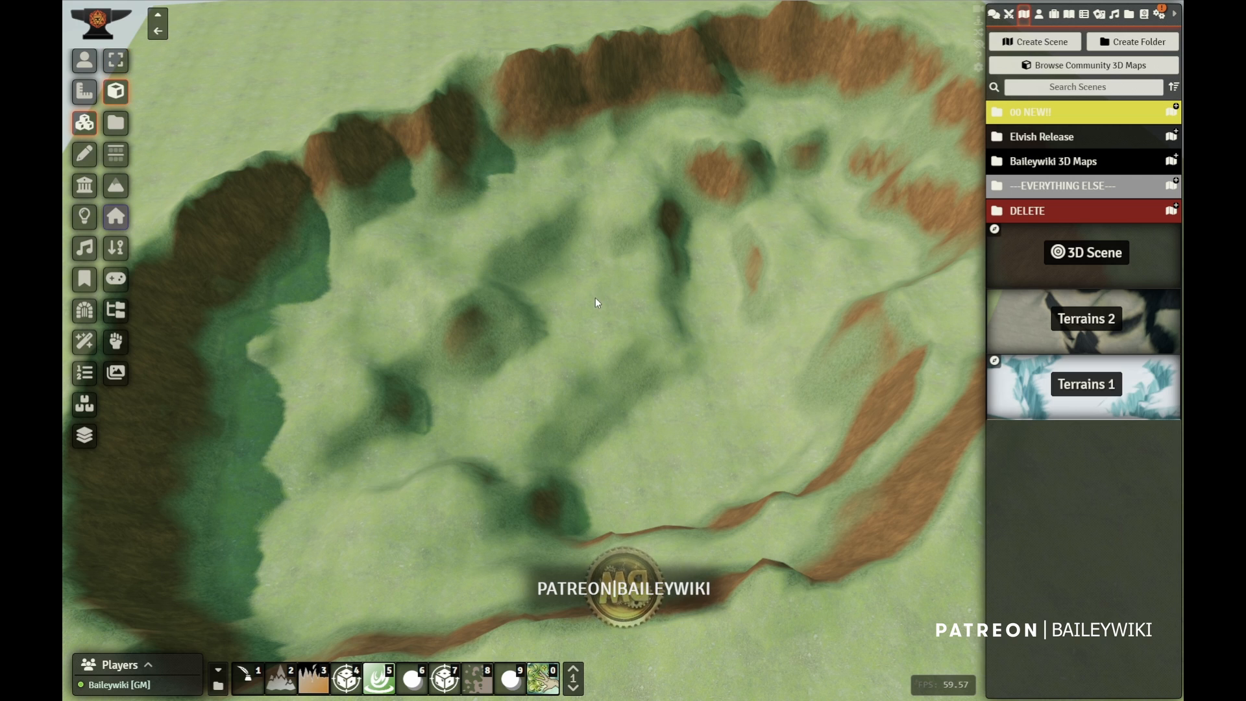
pyautogui.moveTo(629, 342); pyautogui.dragTo(688, 351)
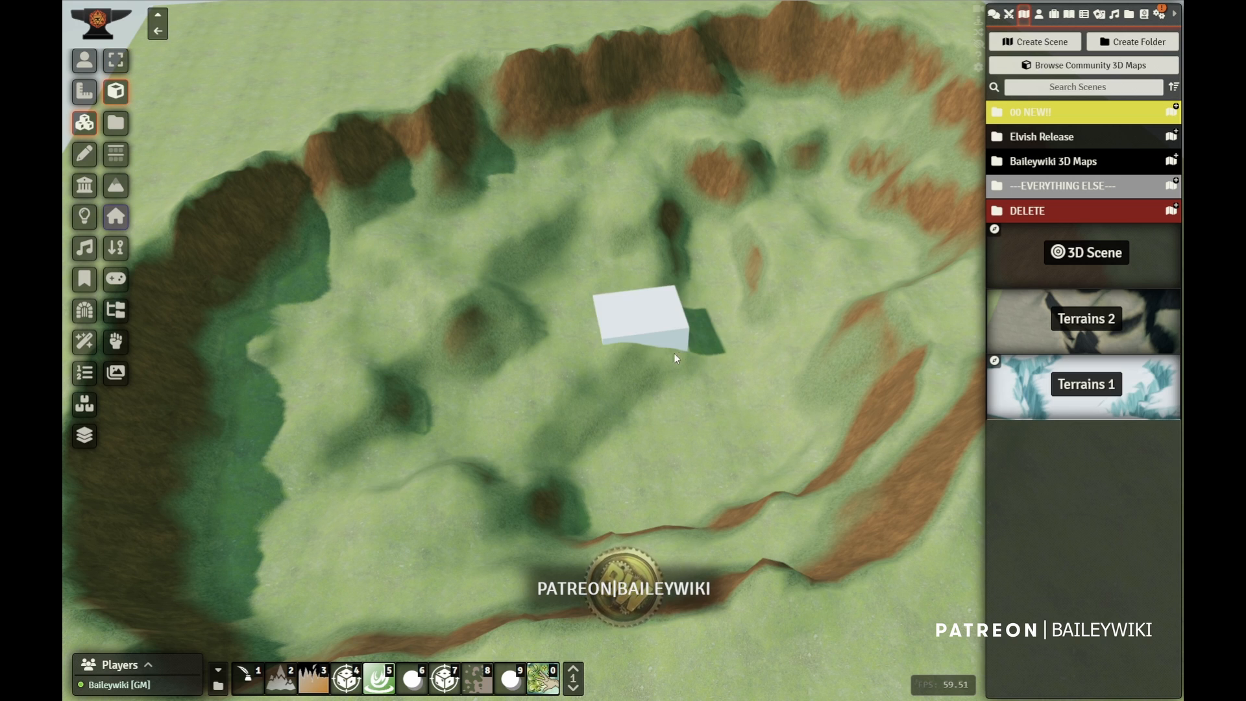
# Move the new box aside, delete the small stray box next to it, and reselect the larger box.
pyautogui.click(665, 321)
pyautogui.scroll(3, 667, 320)
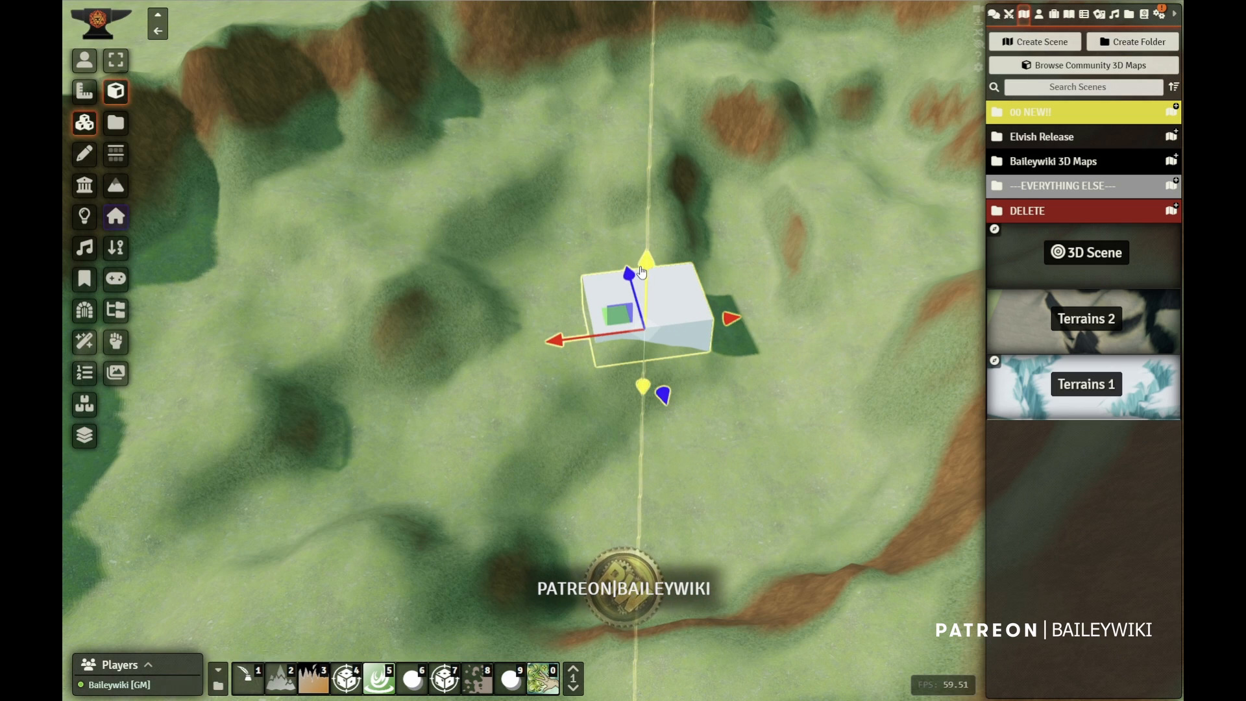
pyautogui.moveTo(738, 321); pyautogui.dragTo(863, 300)
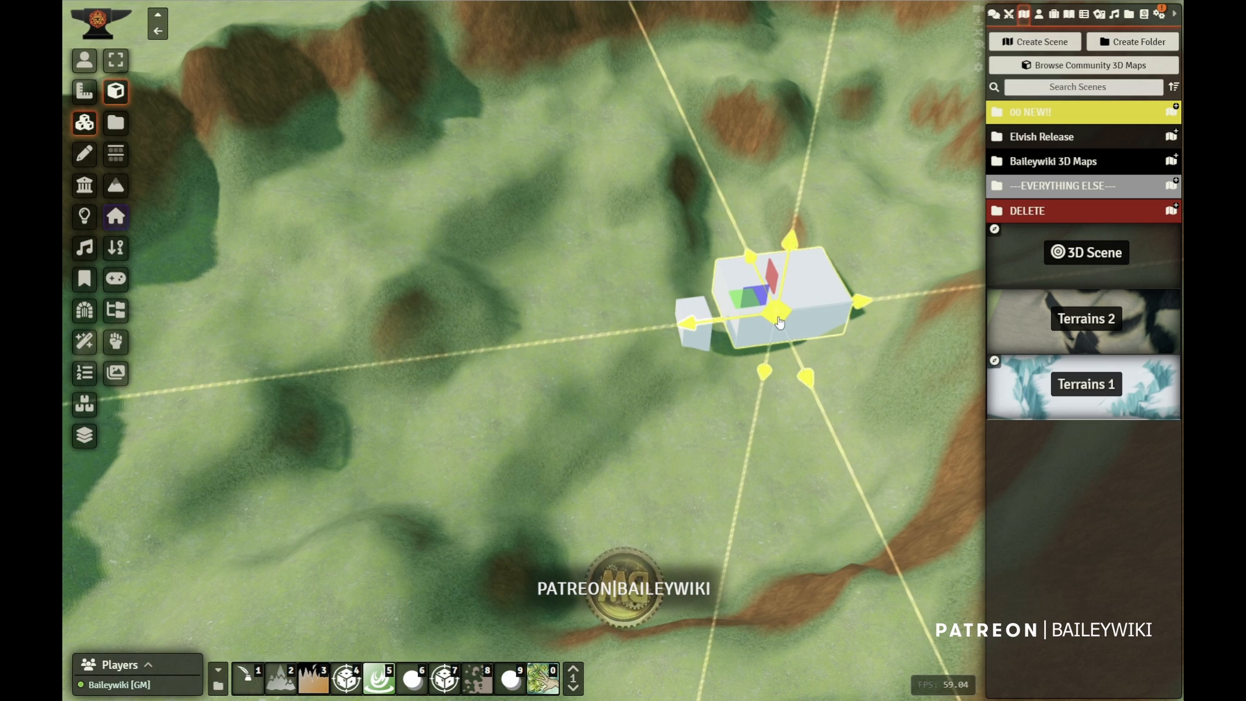
pyautogui.click(693, 306)
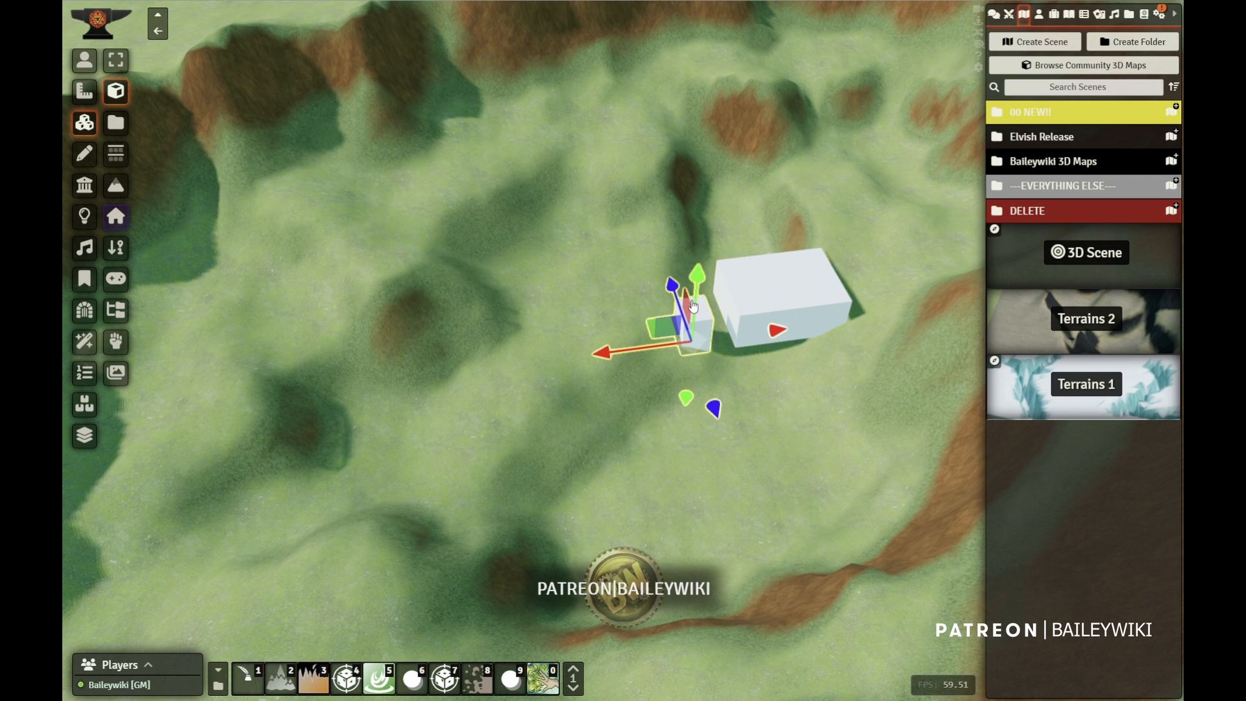
pyautogui.press('Delete')
pyautogui.click(794, 280)
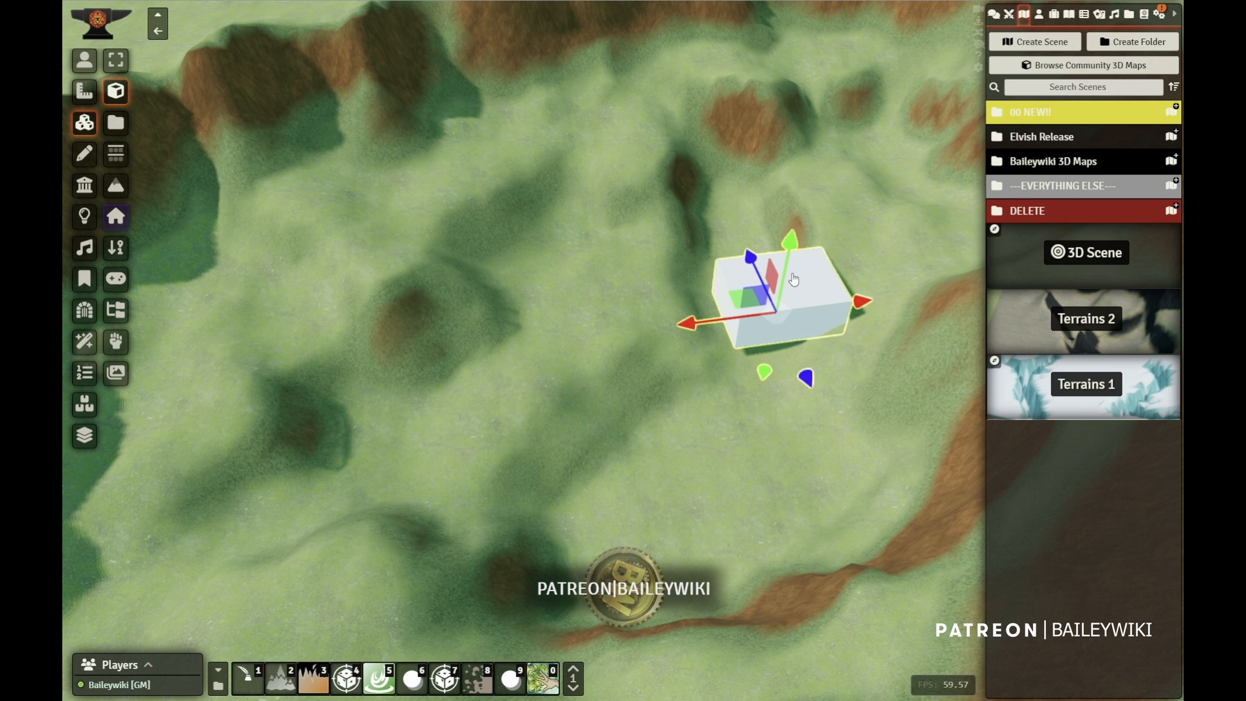
# Open the box tile's 3D settings and choose the tint color #7372df.
pyautogui.doubleClick(822, 299)
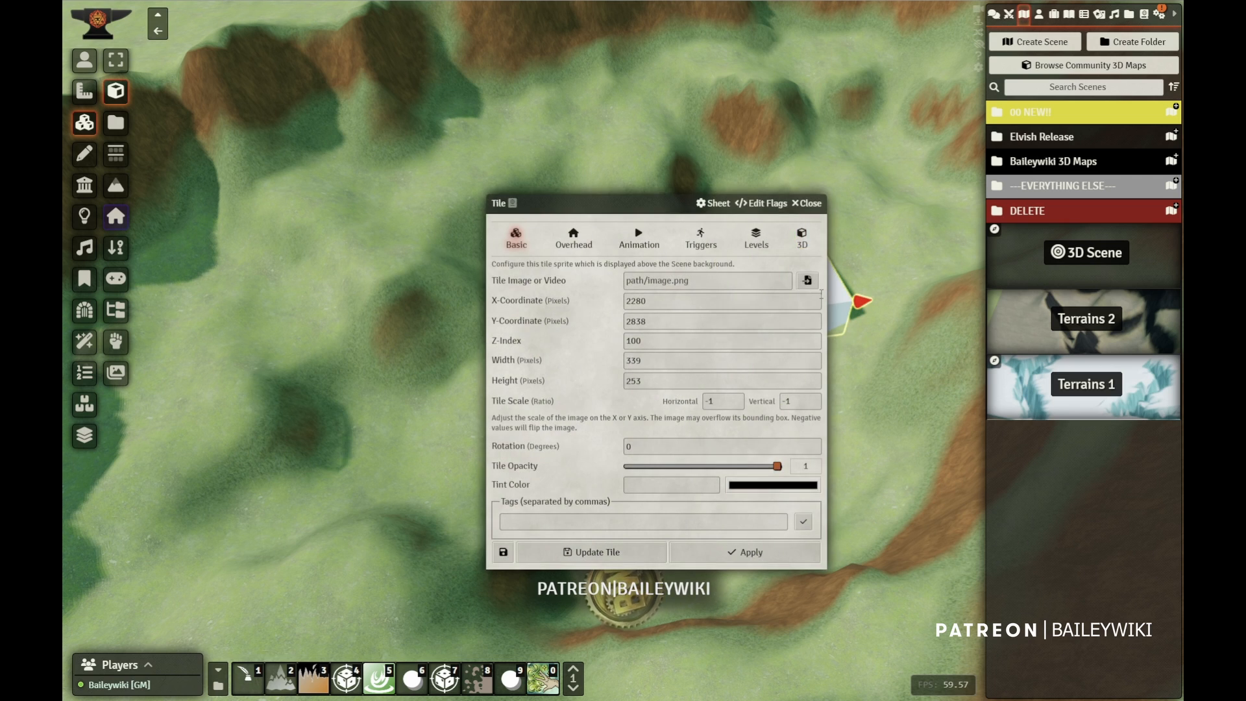
pyautogui.click(804, 240)
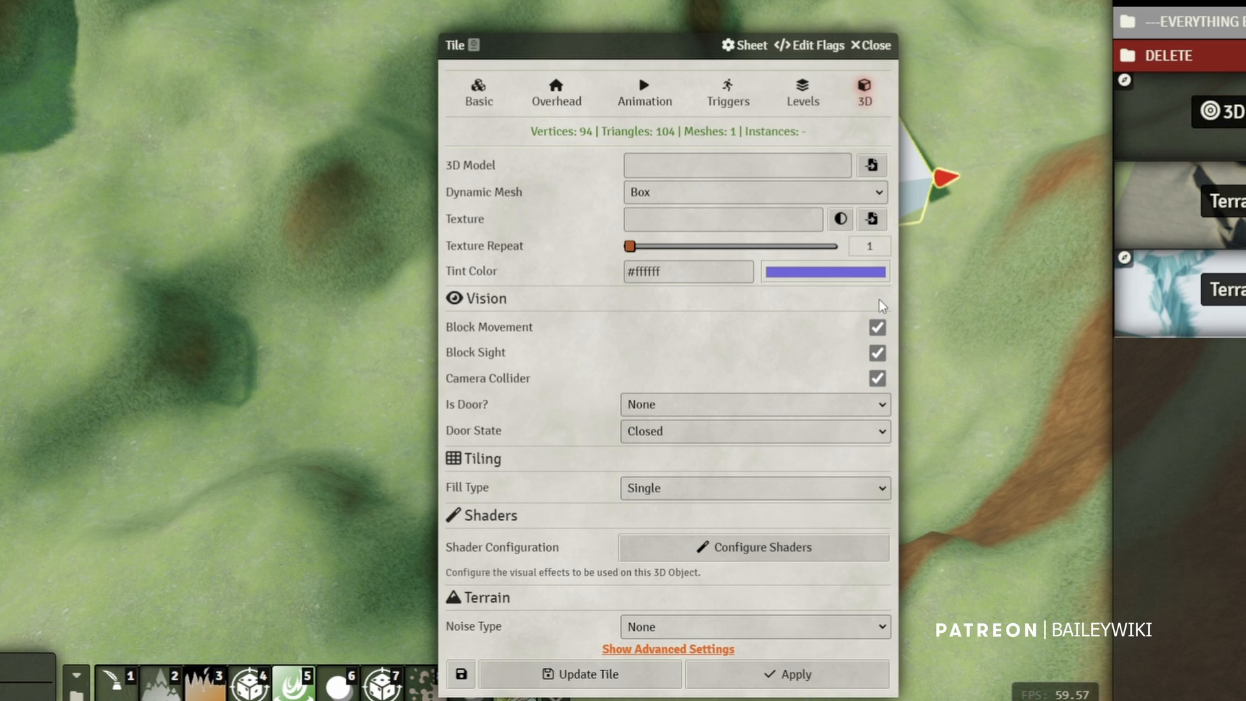
pyautogui.click(638, 343)
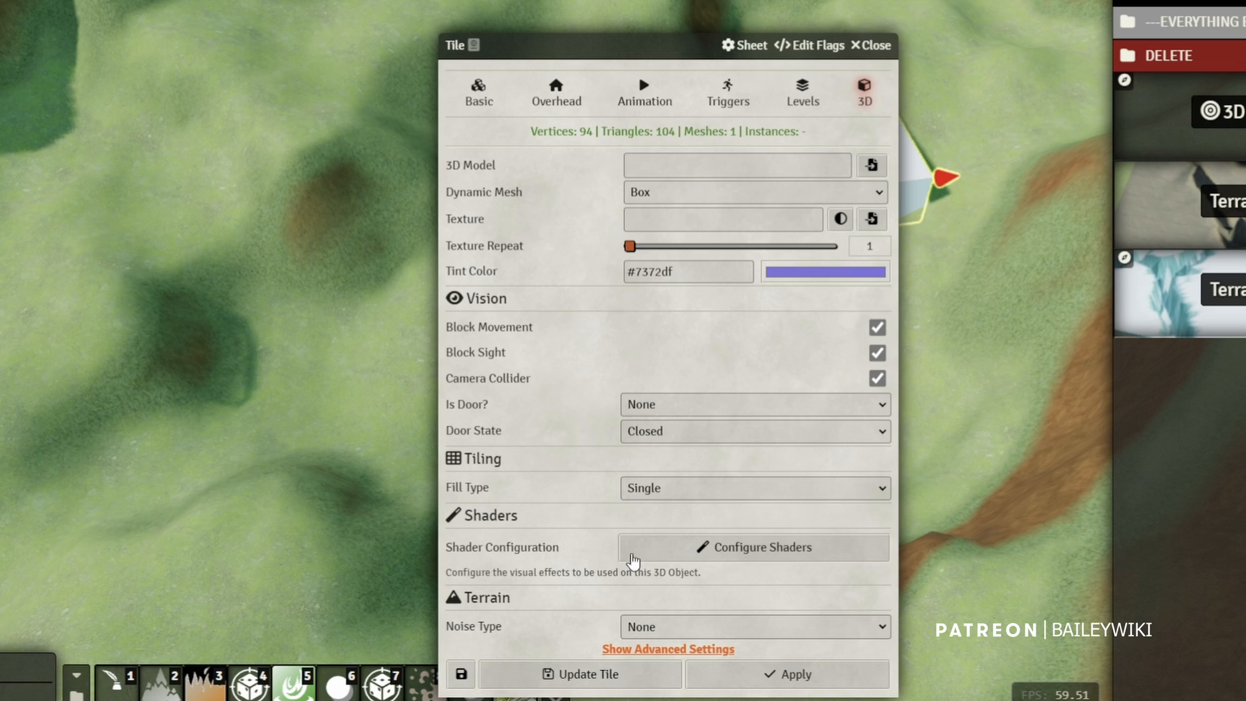
# Enable the Water shader on the box tile and save the shader configuration.
pyautogui.click(802, 549)
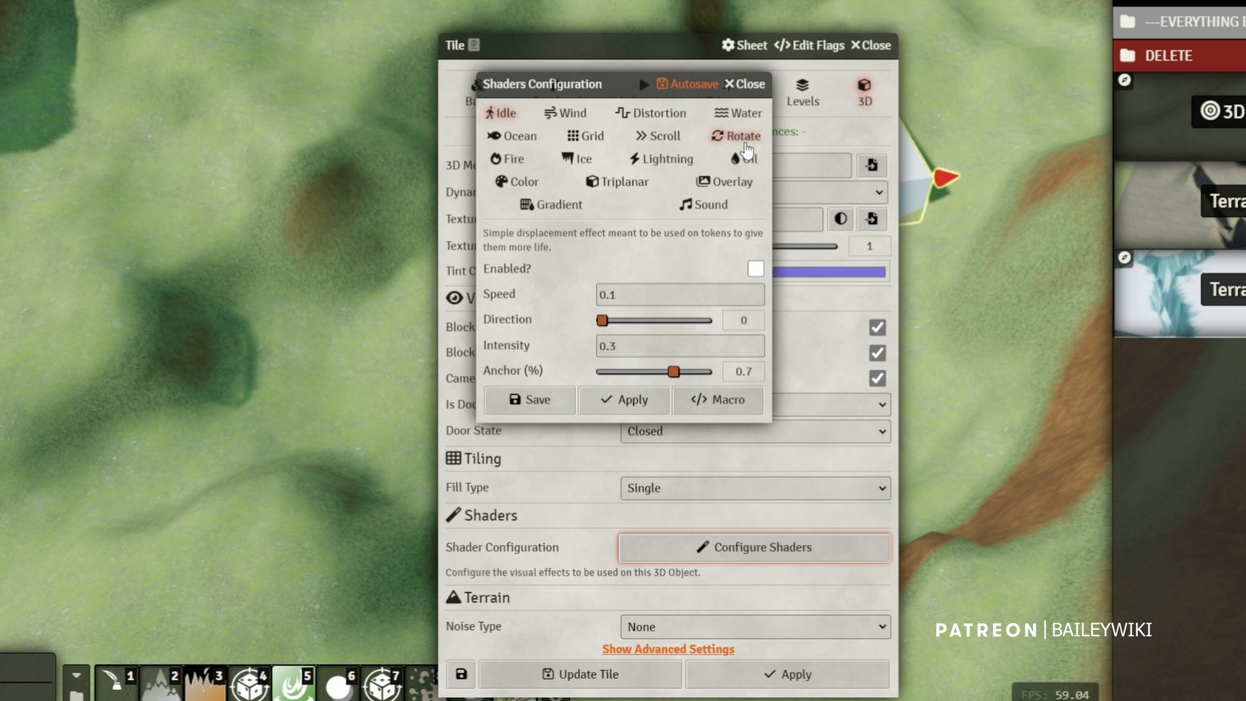
pyautogui.click(747, 116)
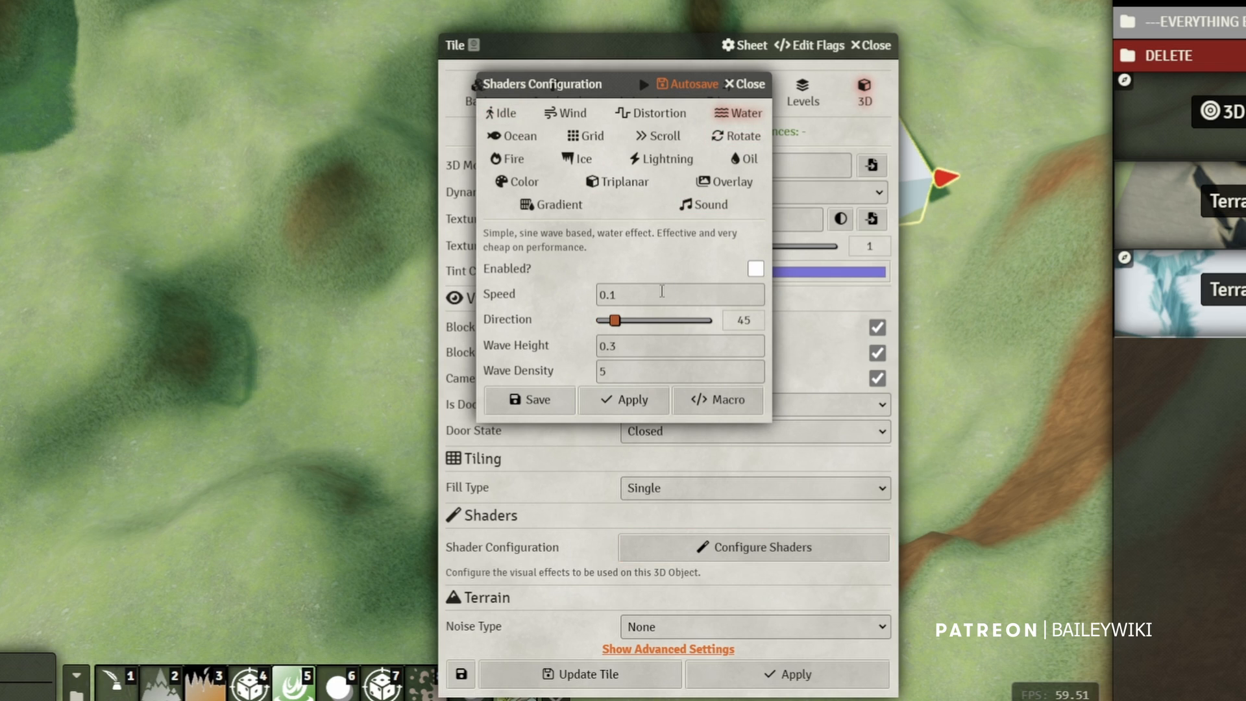
pyautogui.click(646, 398)
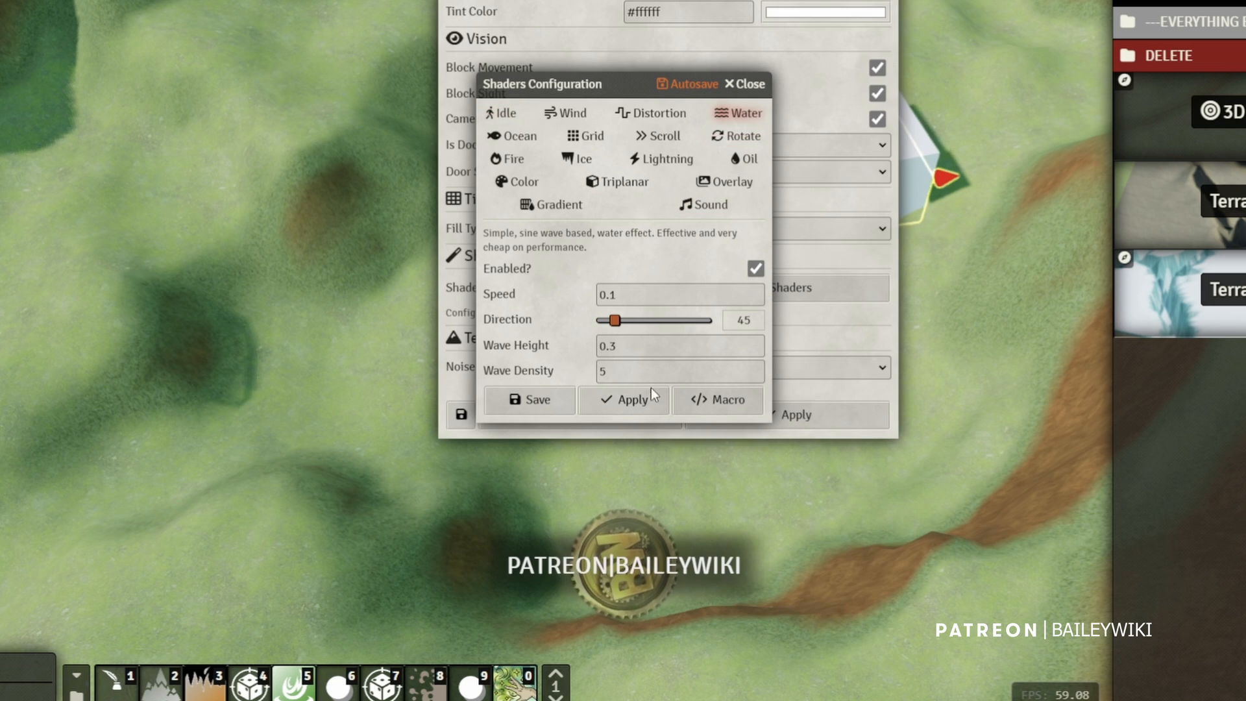
pyautogui.click(527, 399)
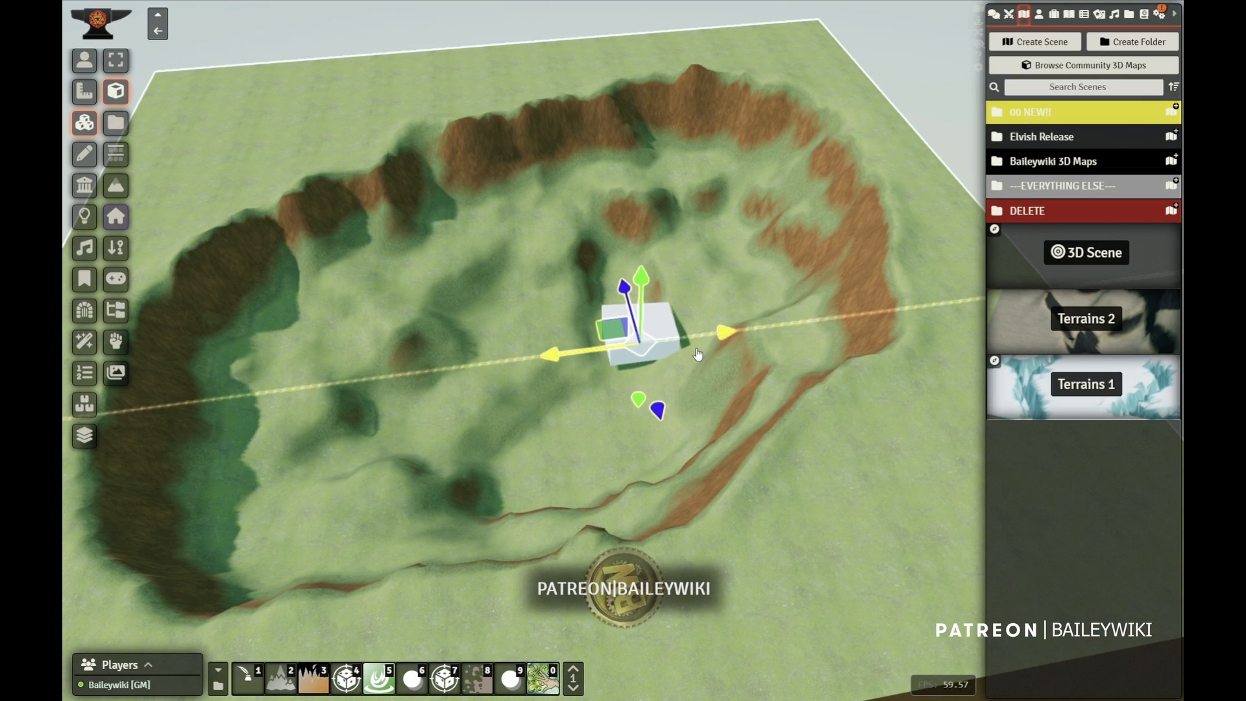
# Scale the box horizontally in length and width so it fills the crater basin like a lake.
pyautogui.press('s')
pyautogui.moveTo(728, 317); pyautogui.dragTo(984, 269)
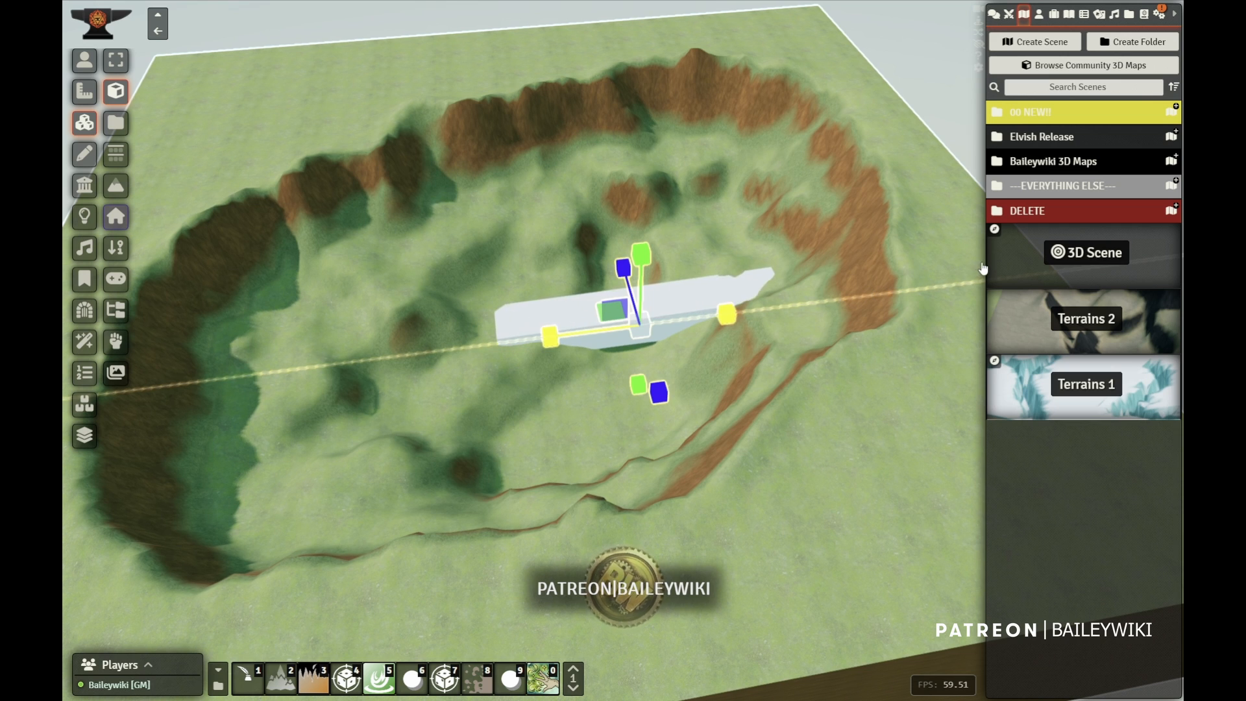
pyautogui.moveTo(667, 430); pyautogui.dragTo(601, 350)
pyautogui.moveTo(433, 367); pyautogui.dragTo(429, 395)
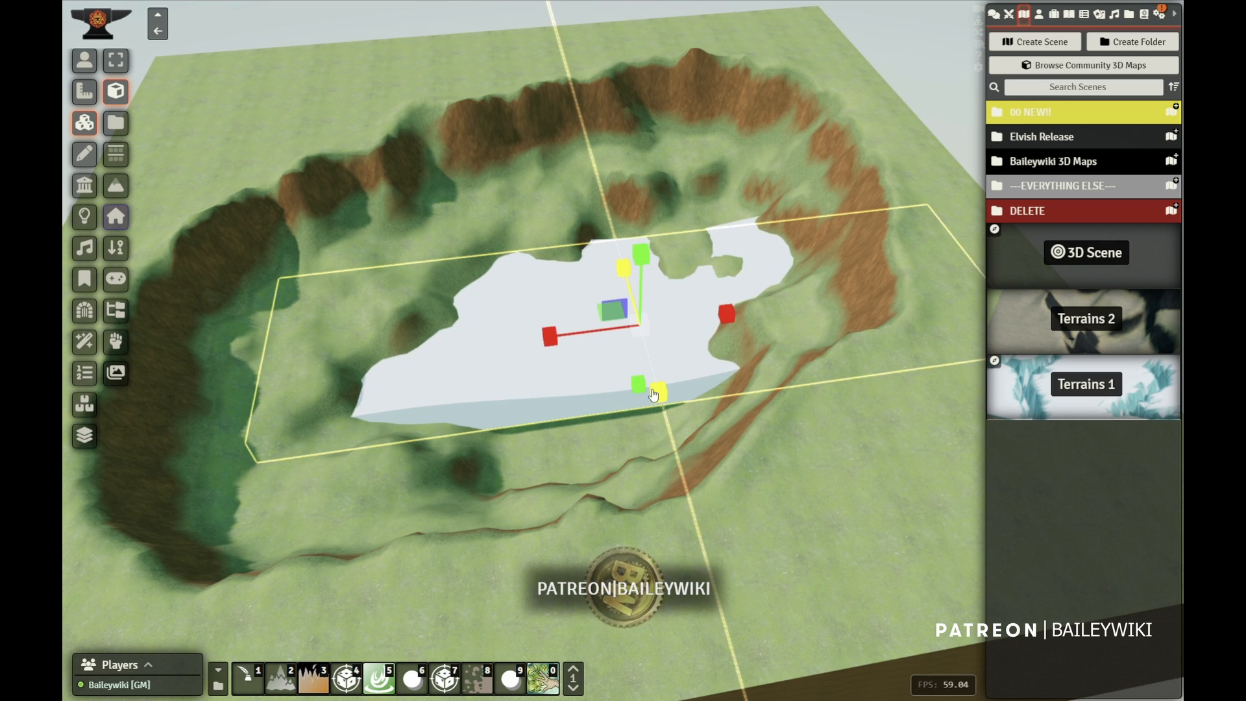
pyautogui.moveTo(659, 391); pyautogui.dragTo(617, 437)
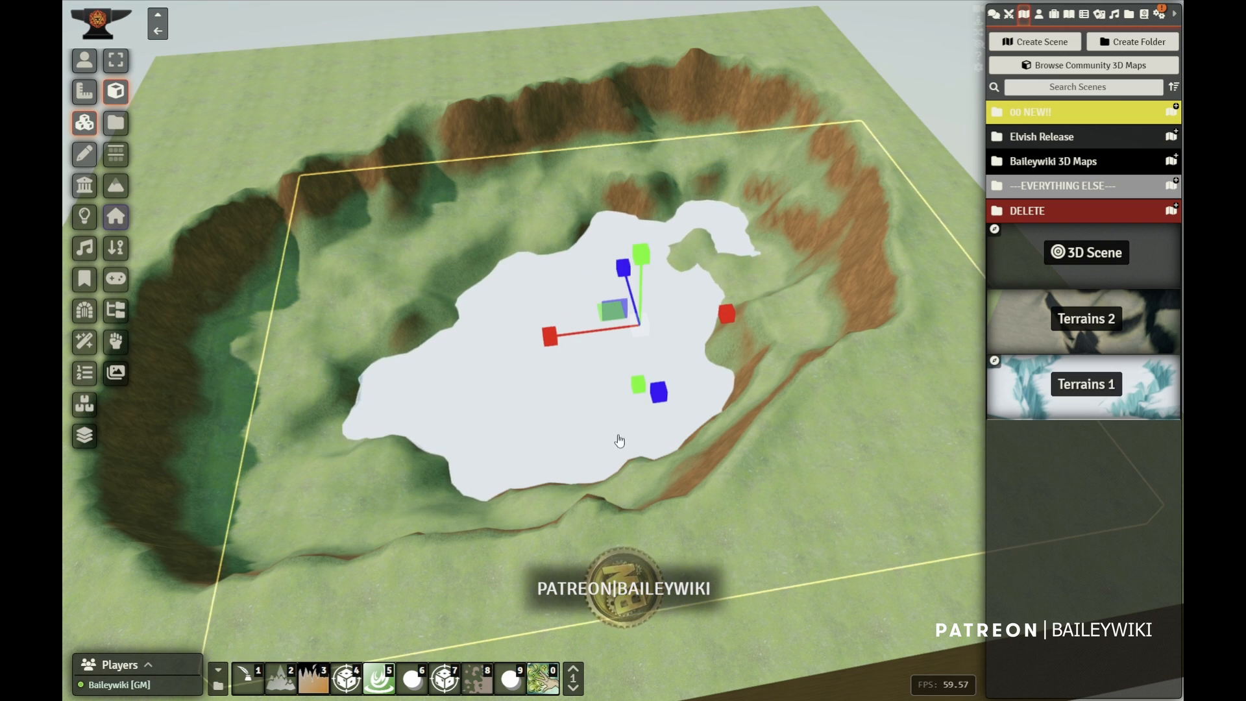
# Set the water box's tint color to #555ff7 and apply it.
pyautogui.doubleClick(525, 380)
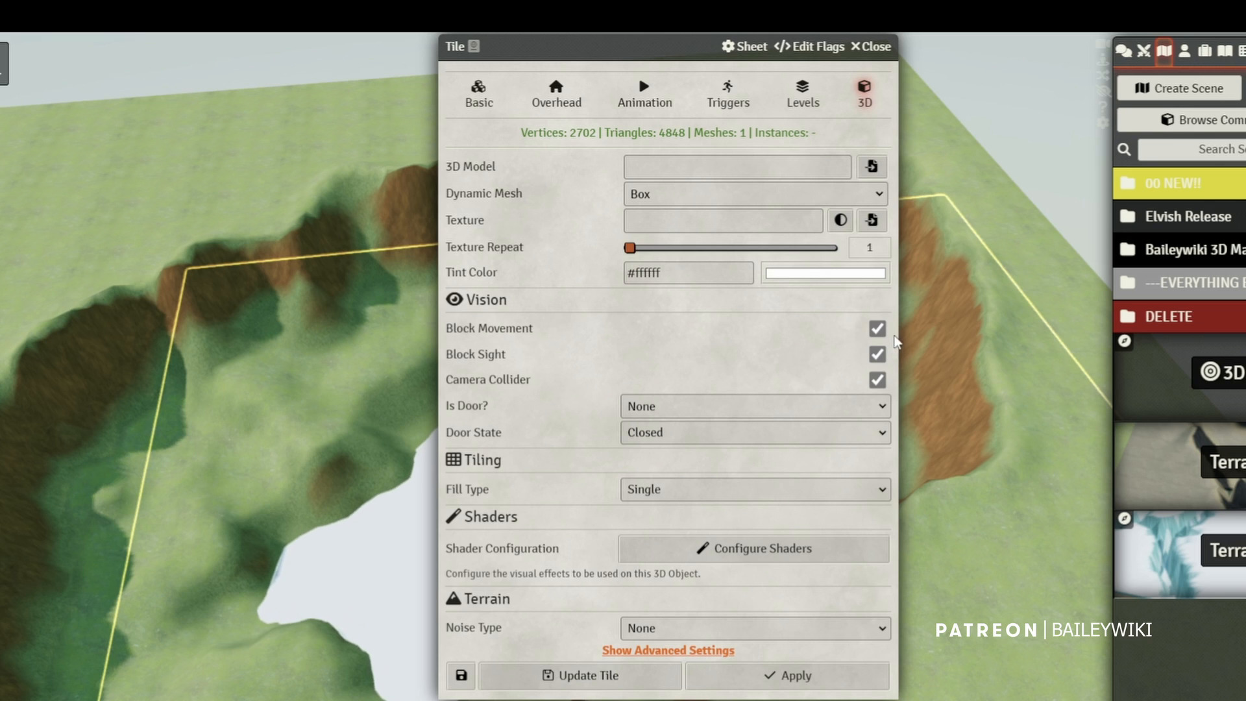
pyautogui.click(851, 290)
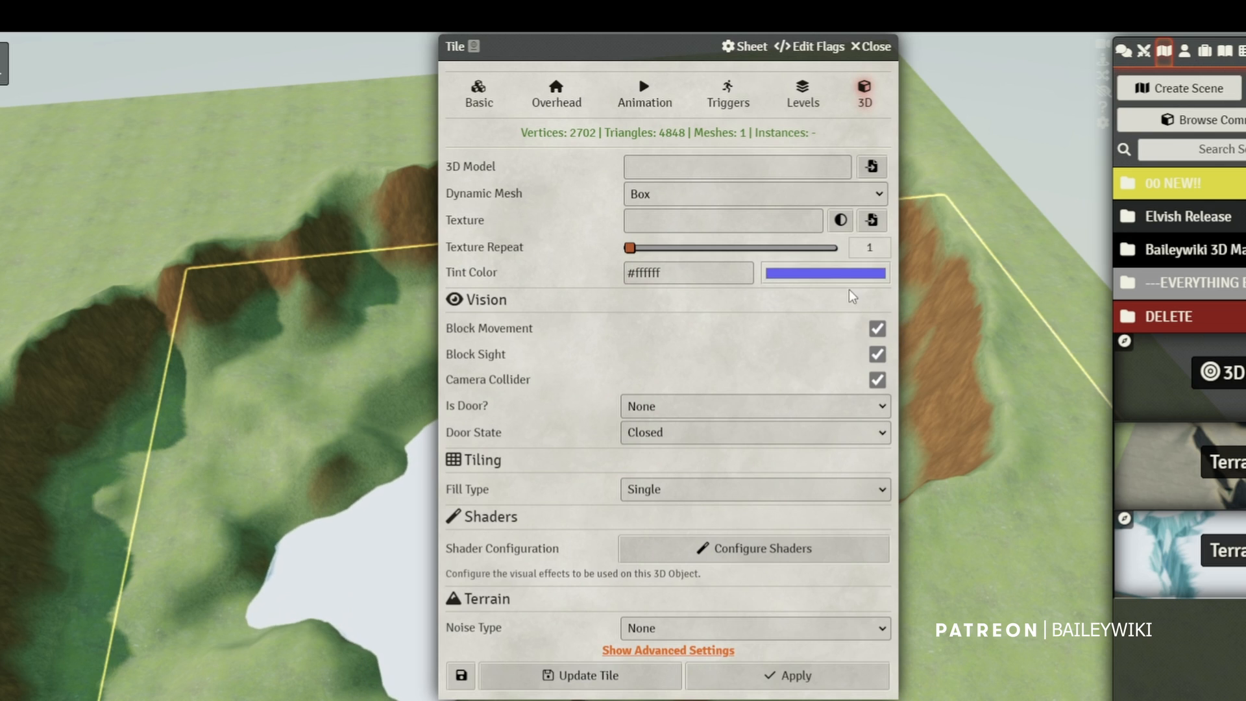
pyautogui.click(636, 333)
pyautogui.click(787, 675)
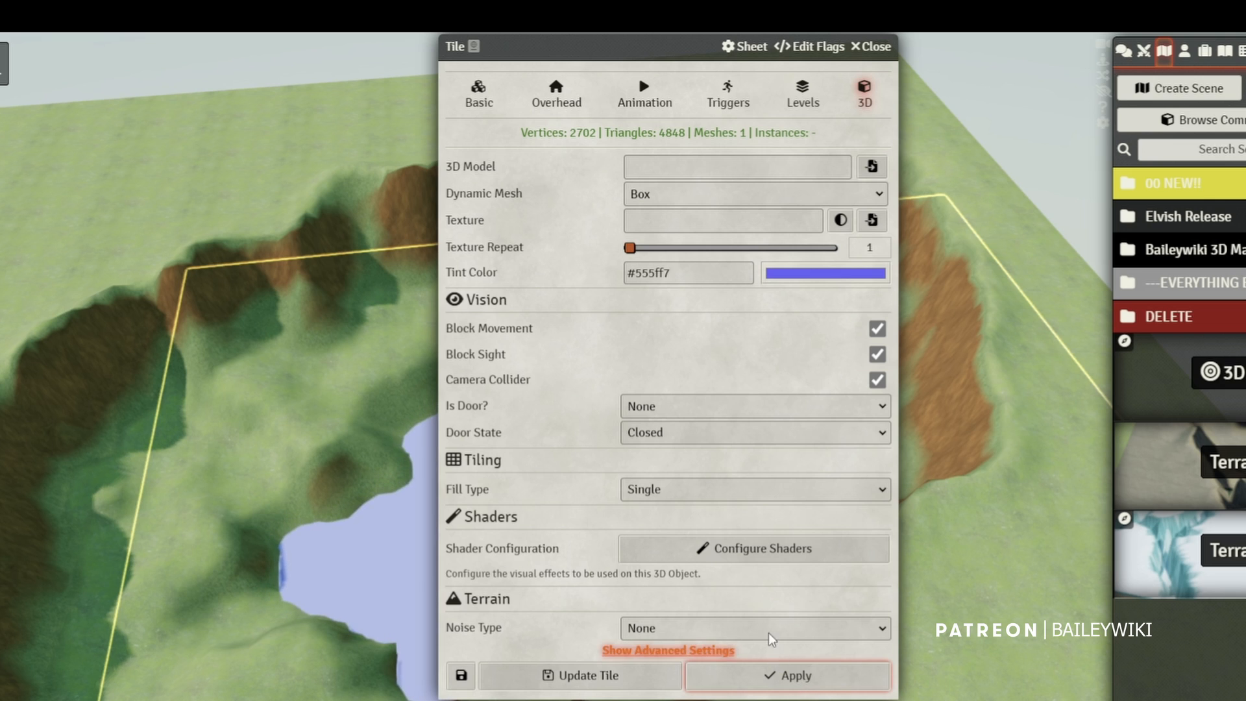
# Reopen the shader configuration beside the lake and apply a Water shader speed of 0.01.
pyautogui.moveTo(657, 45); pyautogui.dragTo(1130, 118)
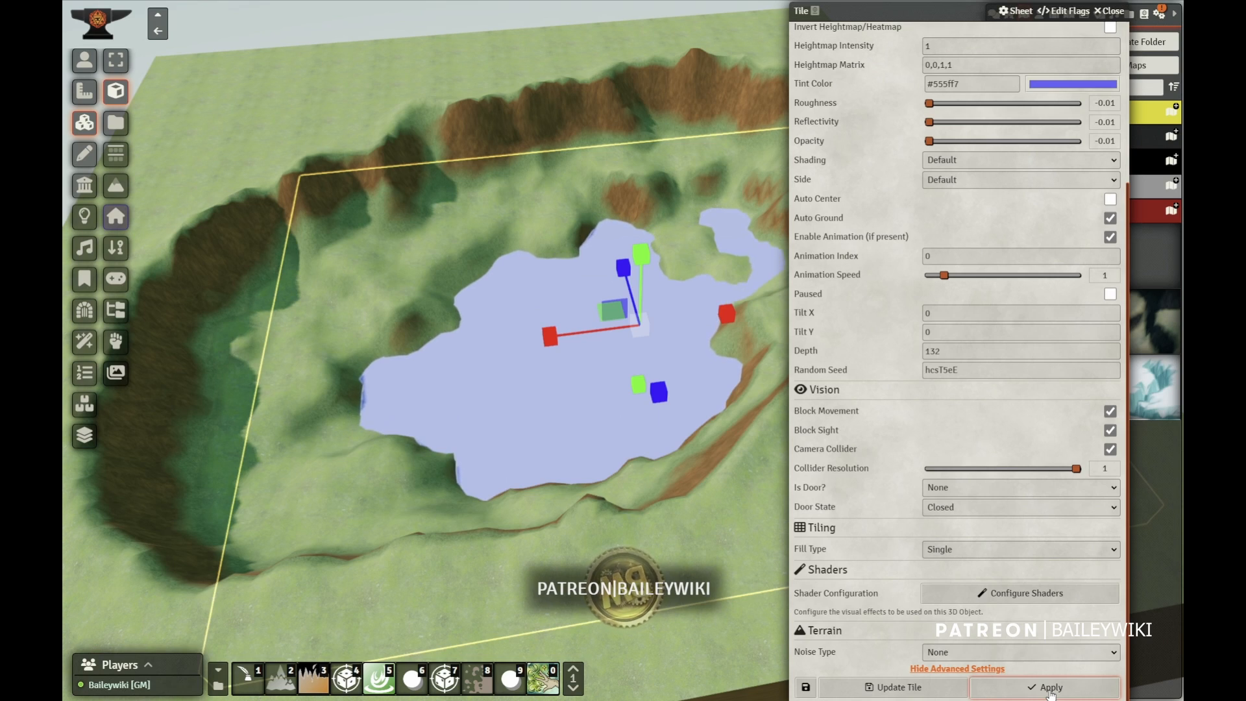
pyautogui.click(1016, 593)
pyautogui.moveTo(638, 227); pyautogui.dragTo(274, 136)
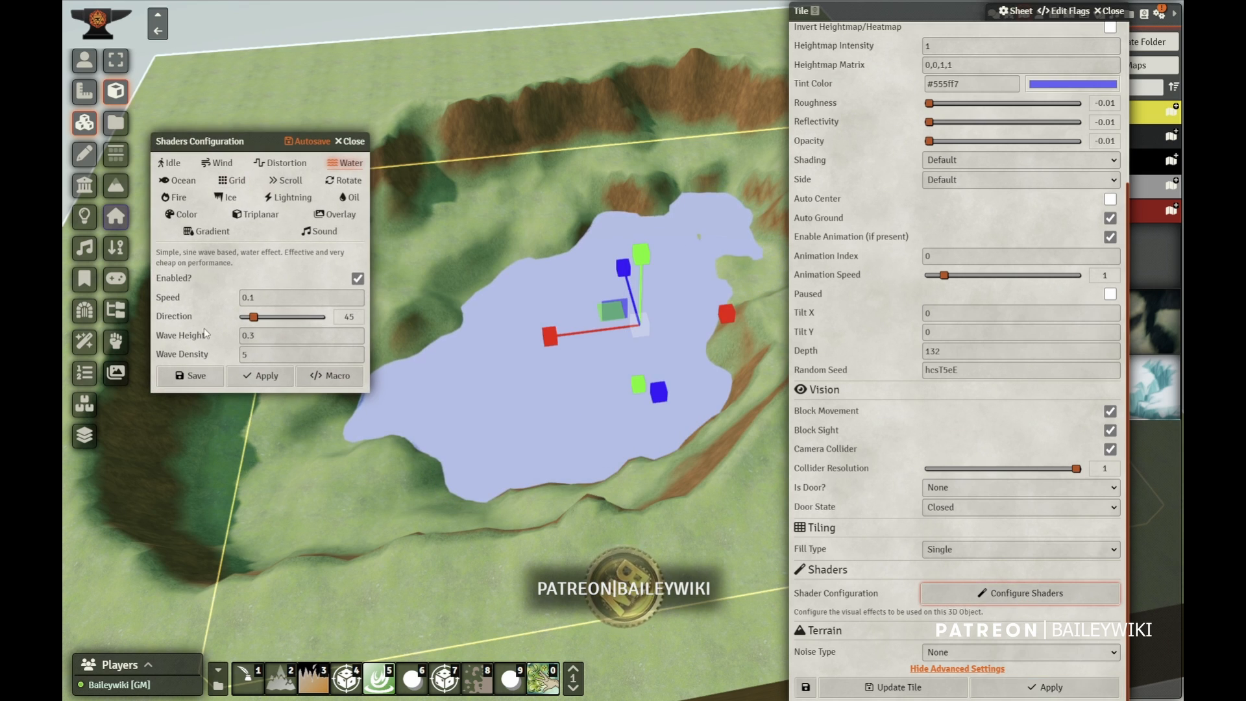
pyautogui.click(251, 297)
pyautogui.write('0')
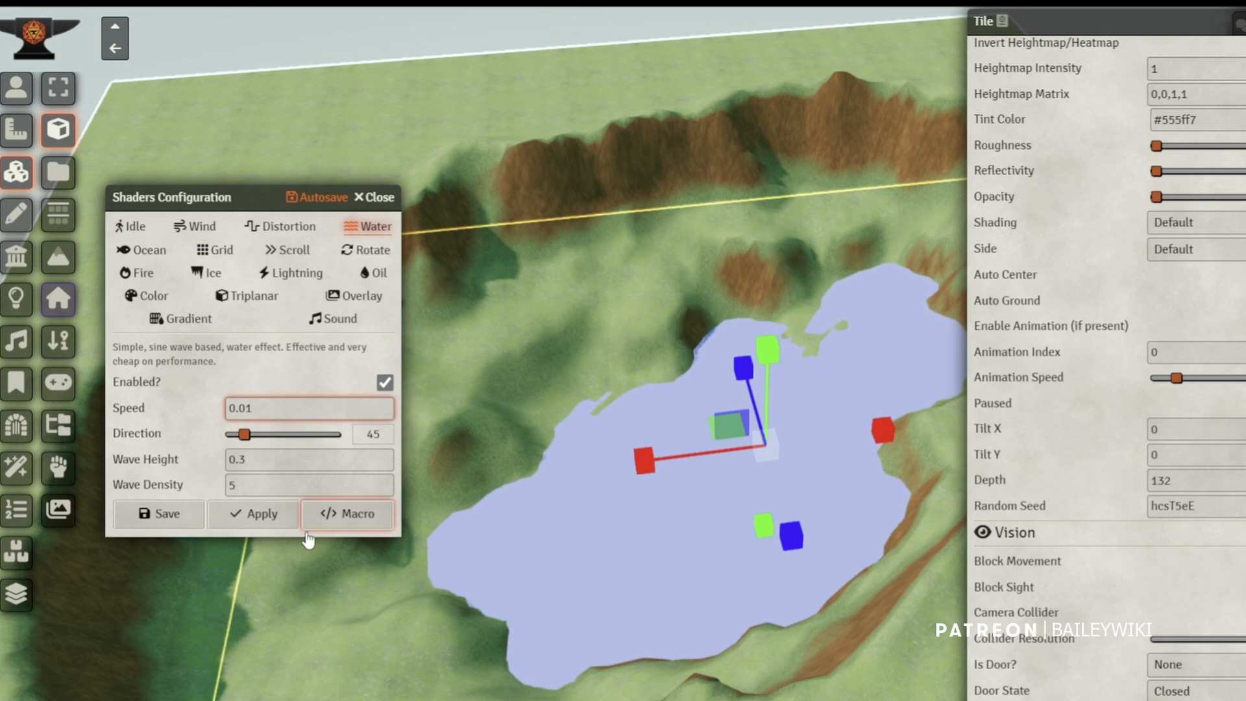
pyautogui.click(267, 380)
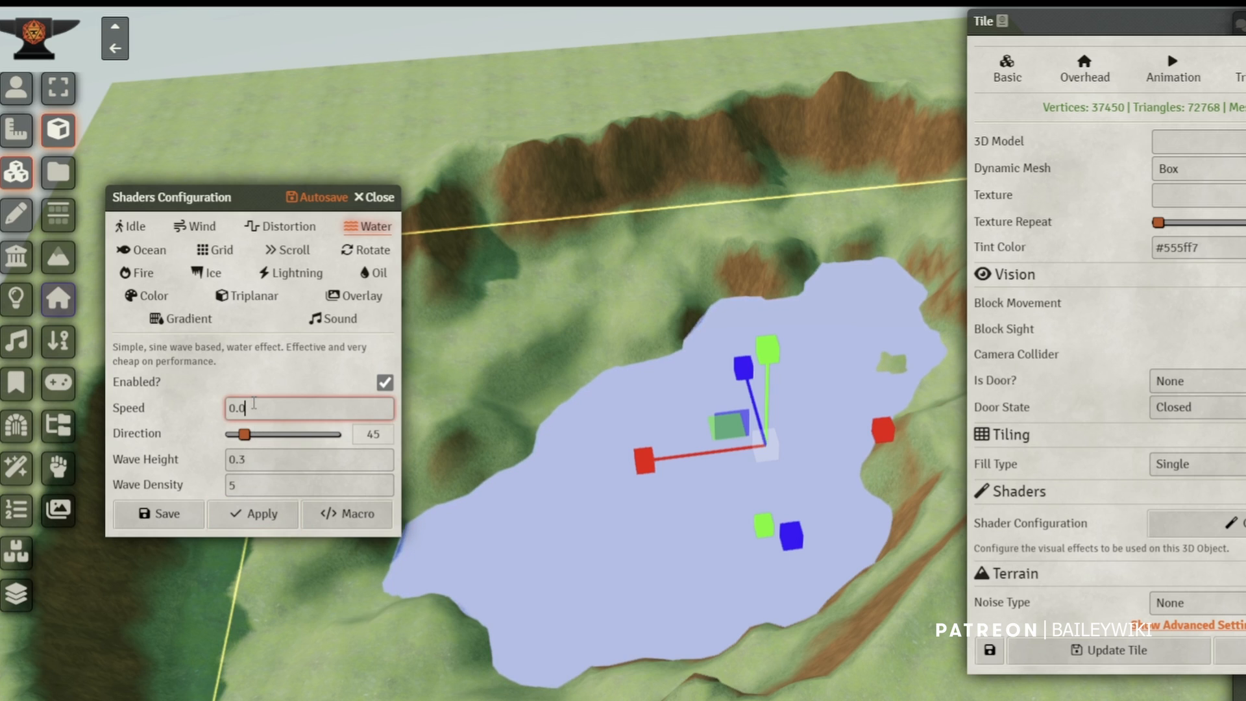
# Try Water shader speeds of 0.05 and 0.03 on the lake.
pyautogui.click(275, 516)
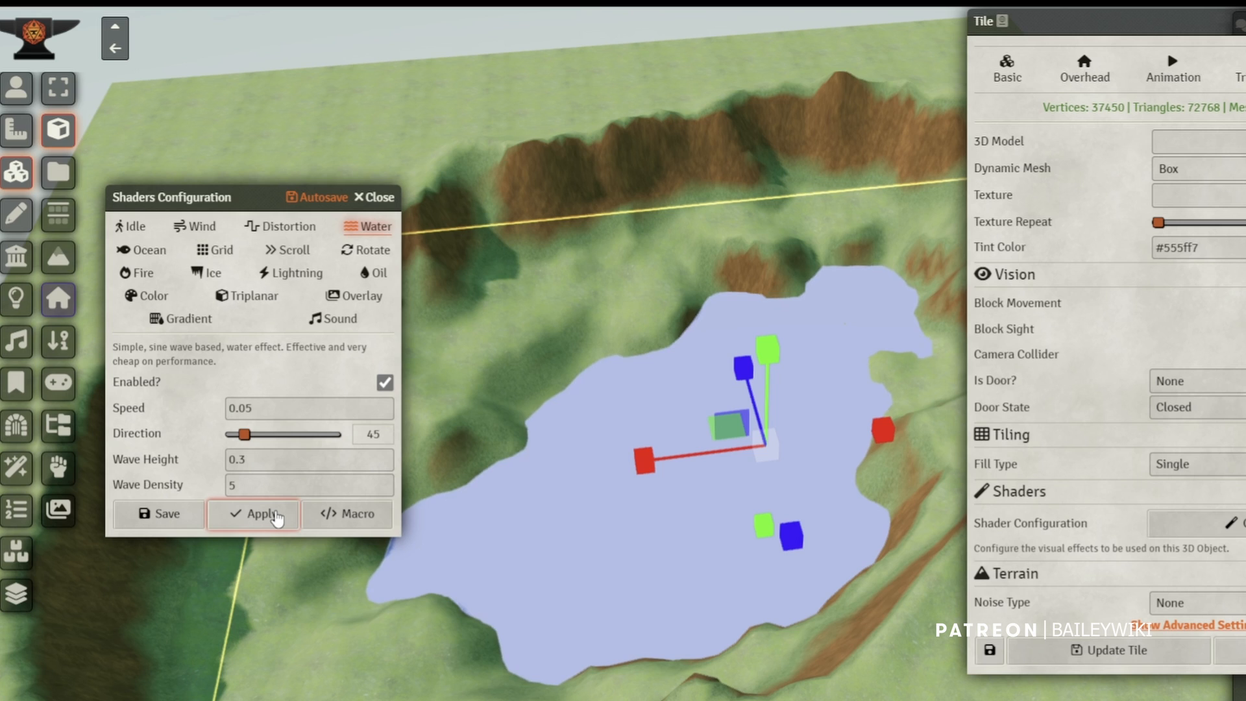
pyautogui.click(263, 408)
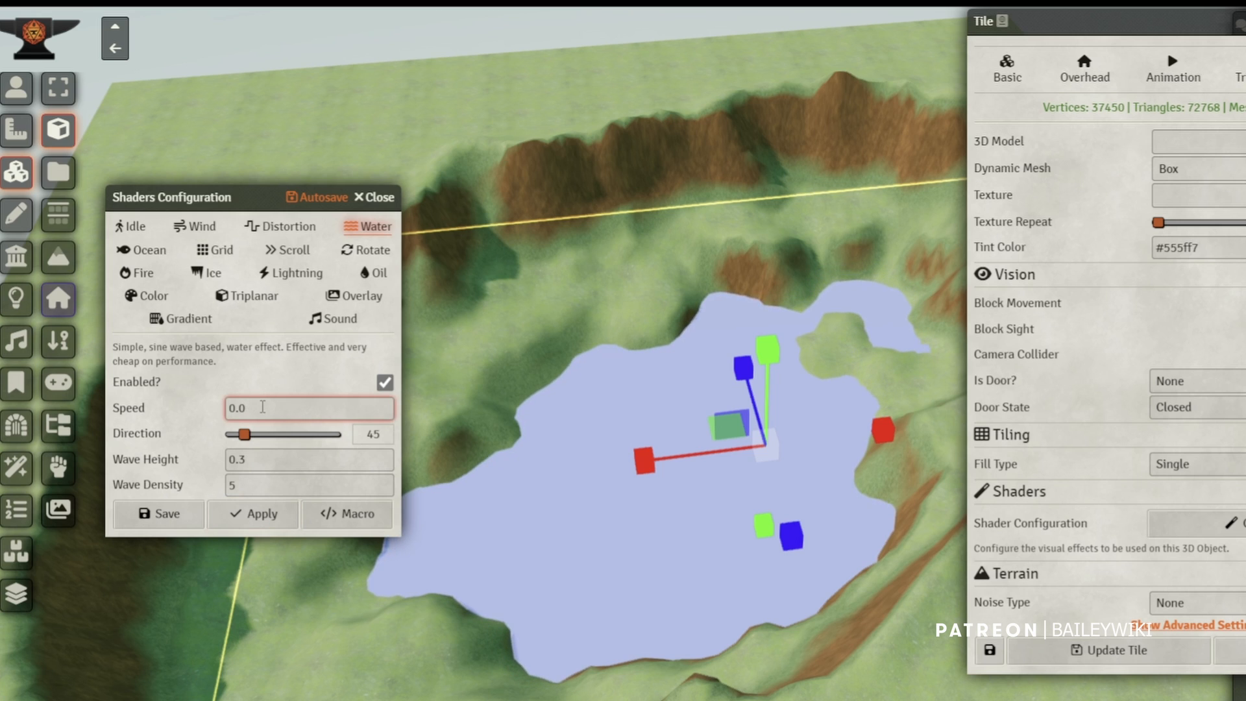
pyautogui.click(259, 515)
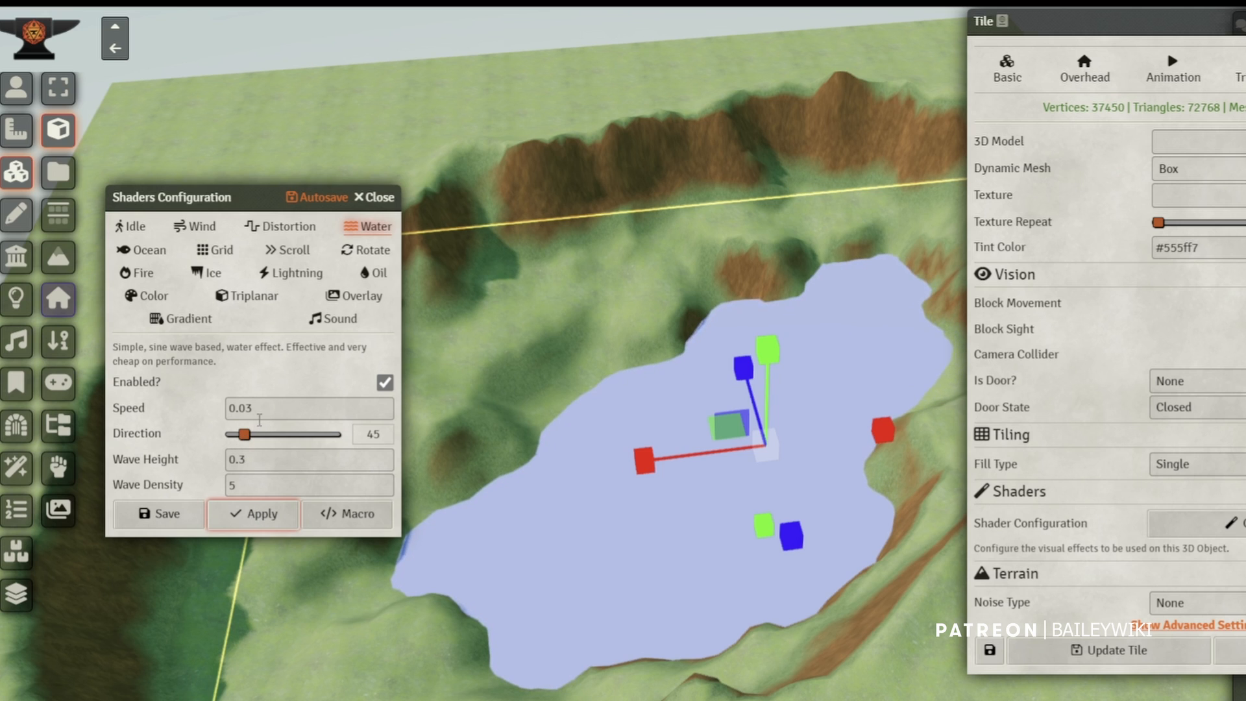
# Set the Water shader speed to 0.02 and save the shader configuration.
pyautogui.click(258, 409)
pyautogui.press('BackSpace')
pyautogui.write('2')
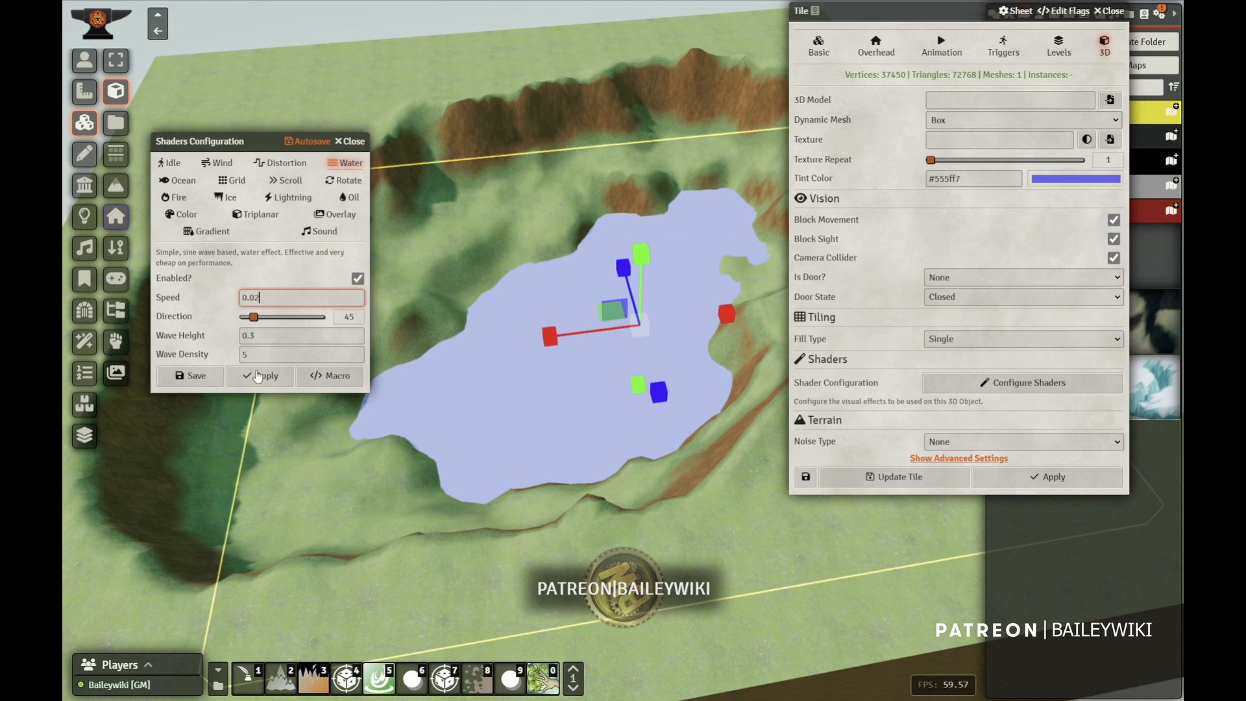
pyautogui.click(192, 376)
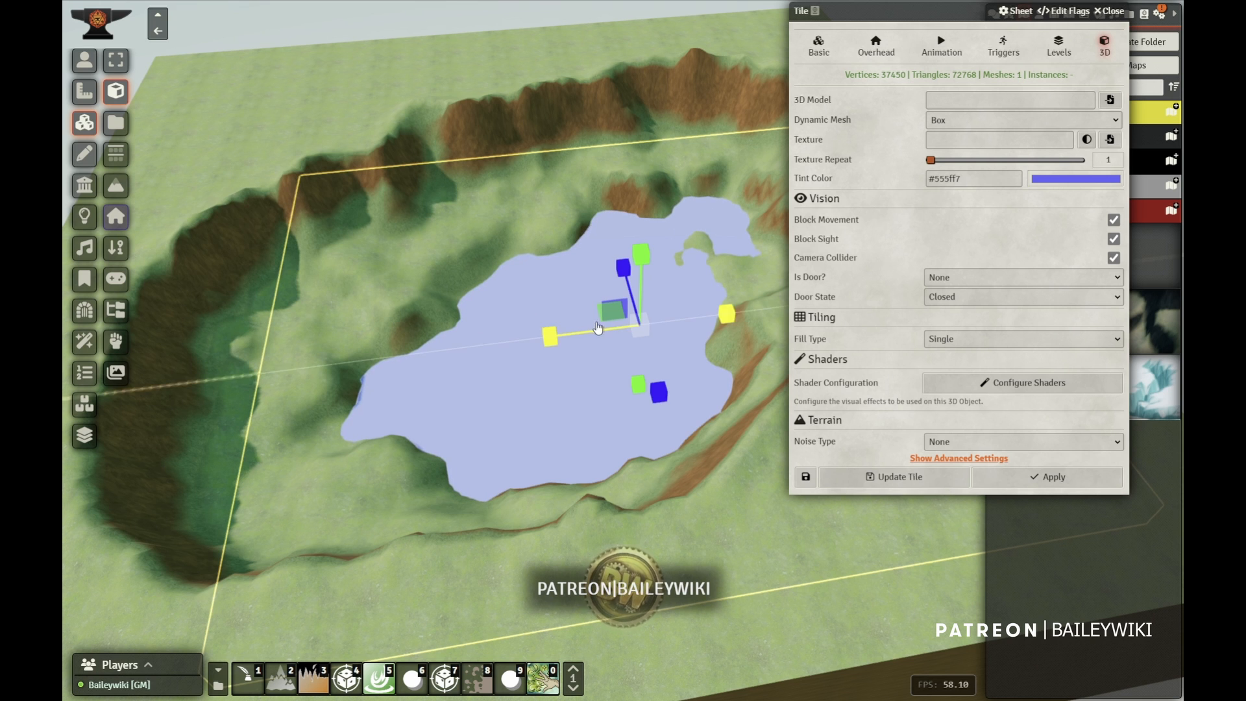
# Change the lake tile's tint to the deep blue #000a99 and apply it.
pyautogui.moveTo(456, 432); pyautogui.dragTo(594, 466, button='right')
pyautogui.scroll(-2, 571, 380)
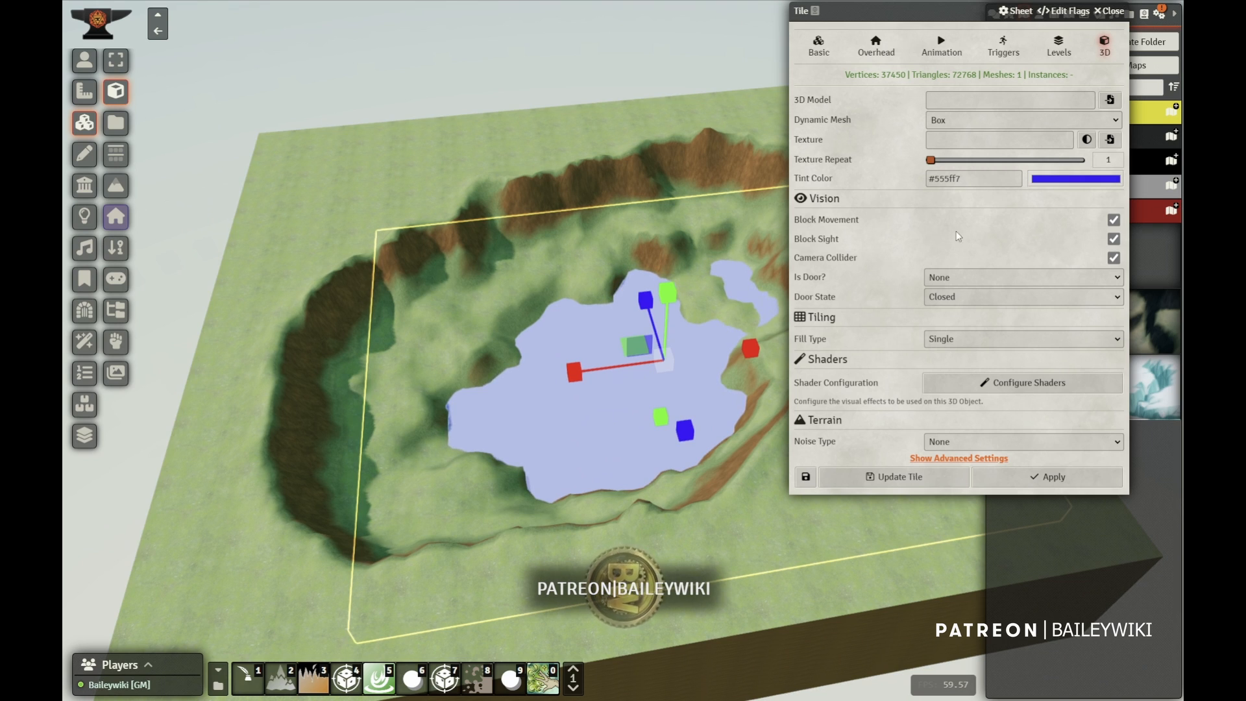
pyautogui.click(1060, 485)
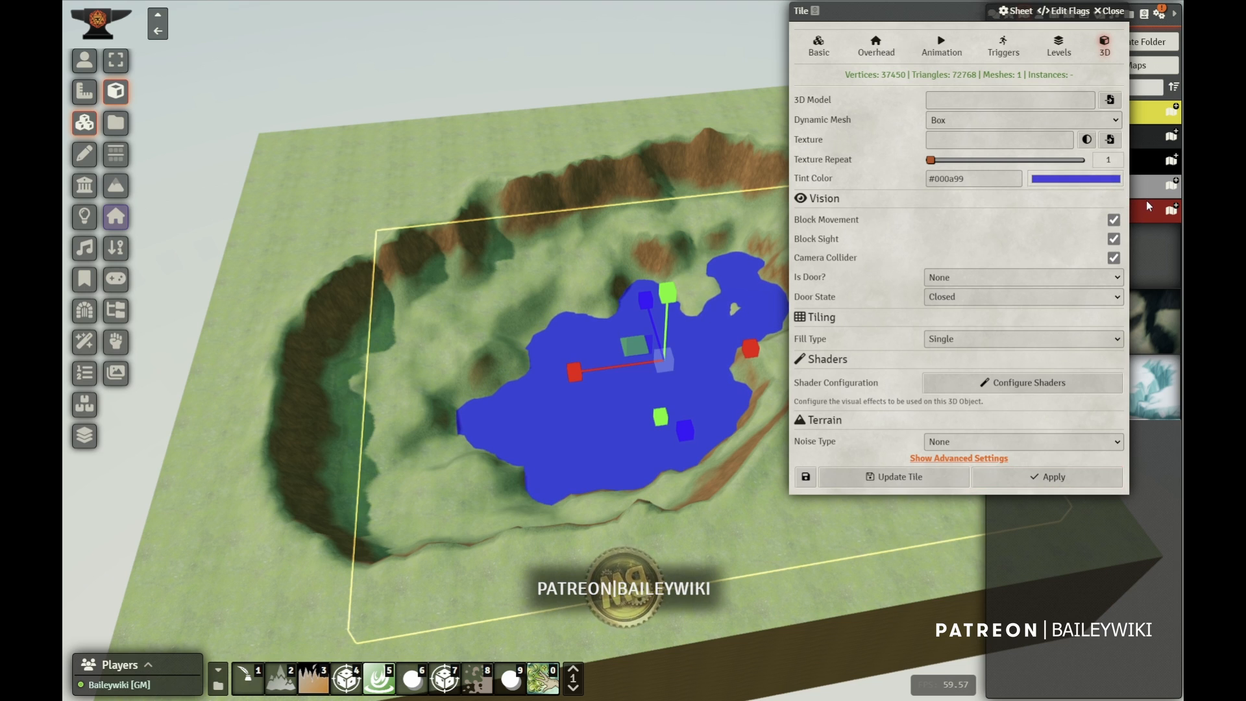
# Try the lake tile tint #2d36b9, settle on #0c18c0, and save the tile.
pyautogui.click(1055, 478)
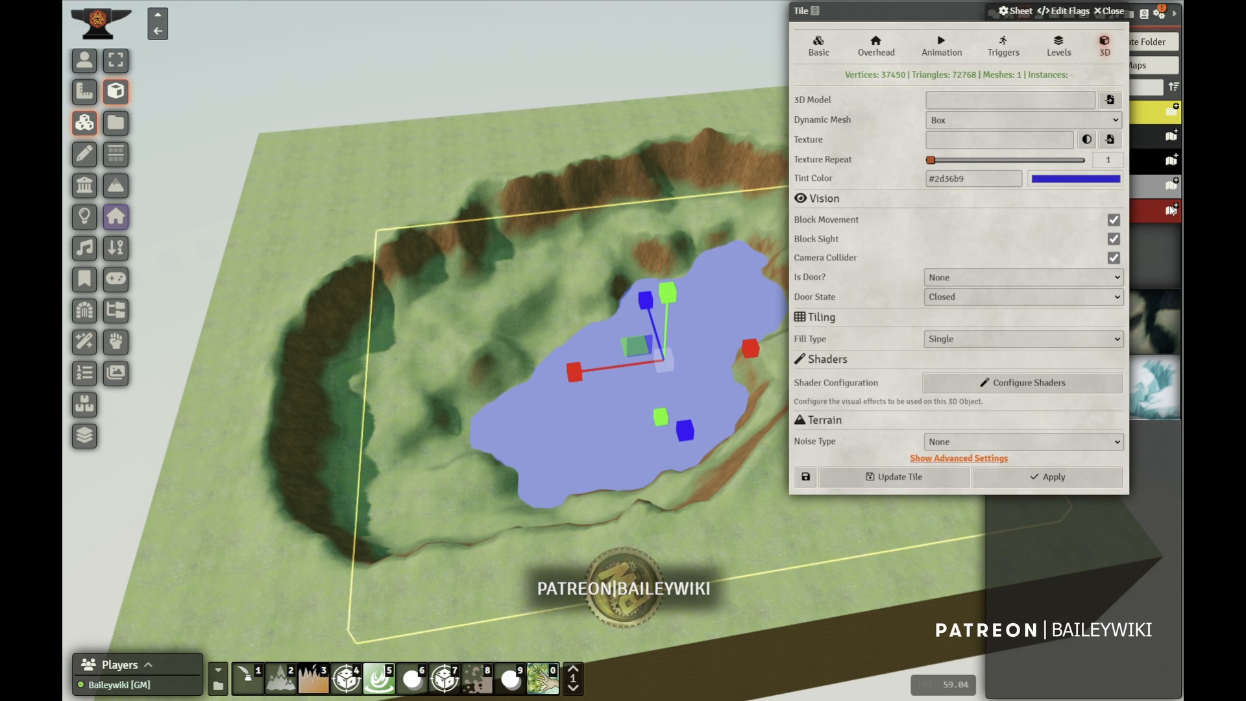
pyautogui.click(1069, 479)
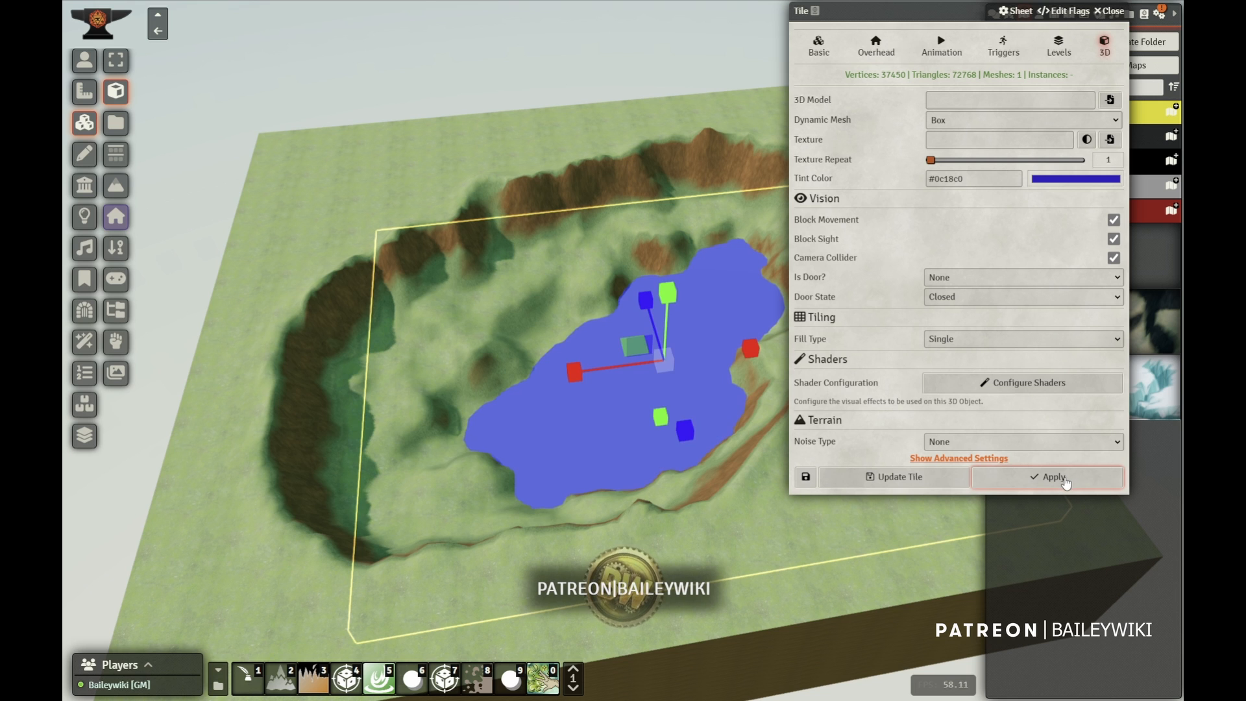
pyautogui.click(909, 478)
pyautogui.click(85, 60)
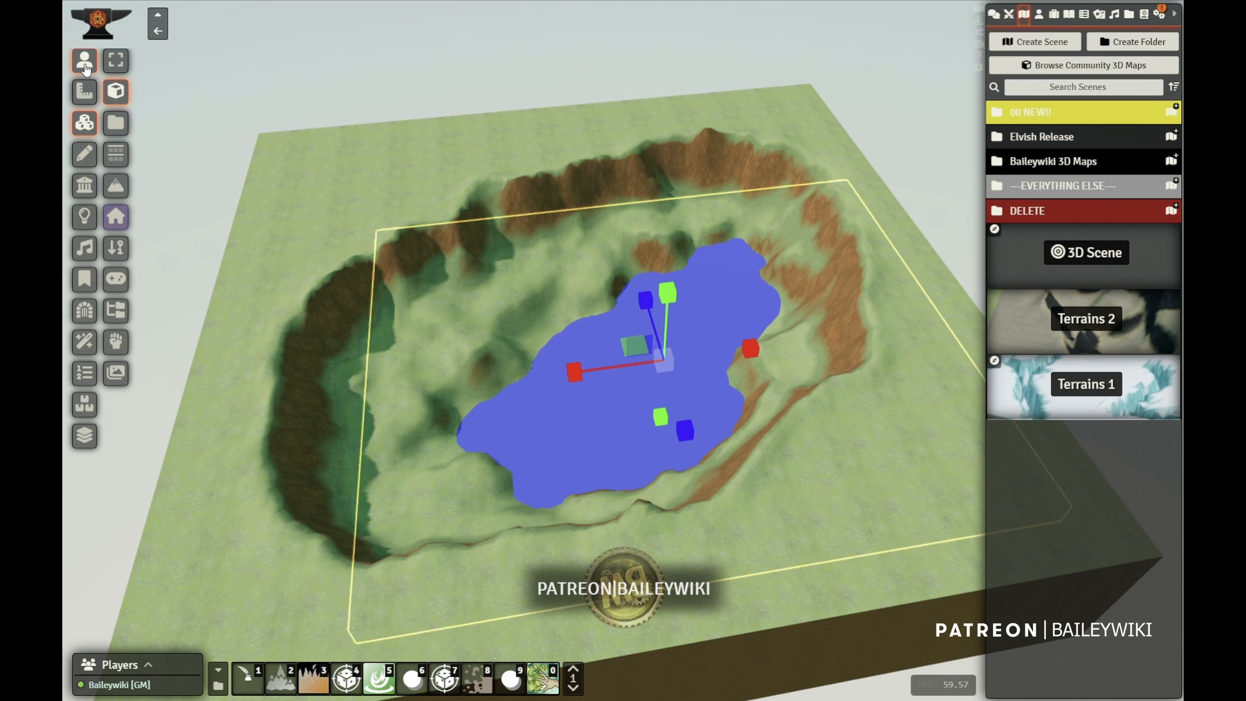
pyautogui.moveTo(390, 416); pyautogui.dragTo(538, 406, button='middle')
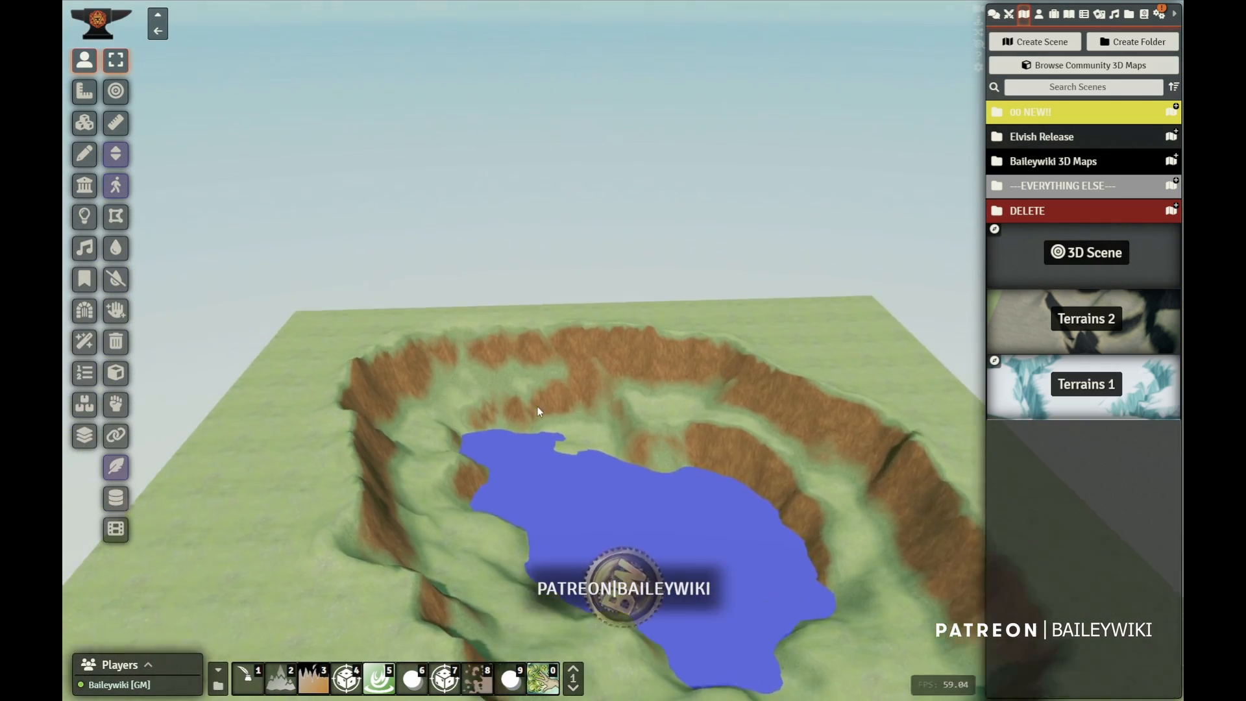
# Open the 3D asset browser for tiles and search it for "tree".
pyautogui.click(83, 122)
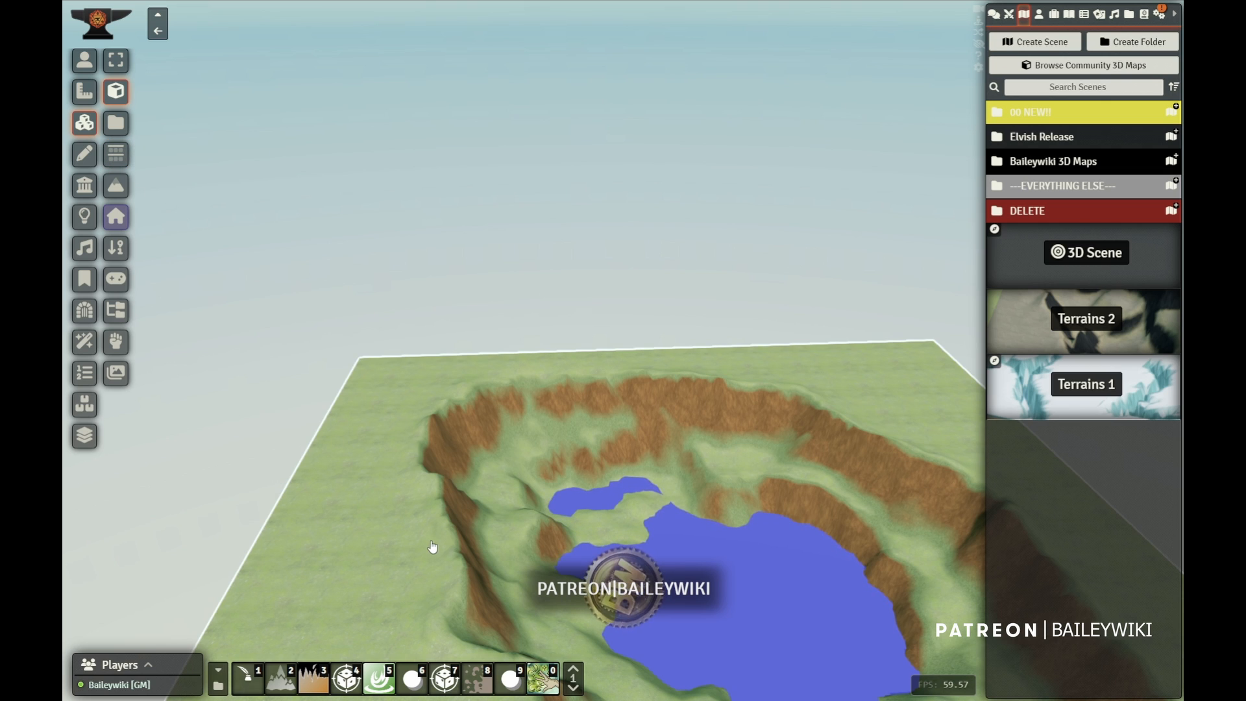
pyautogui.moveTo(433, 547); pyautogui.dragTo(436, 384, button='right')
pyautogui.click(115, 155)
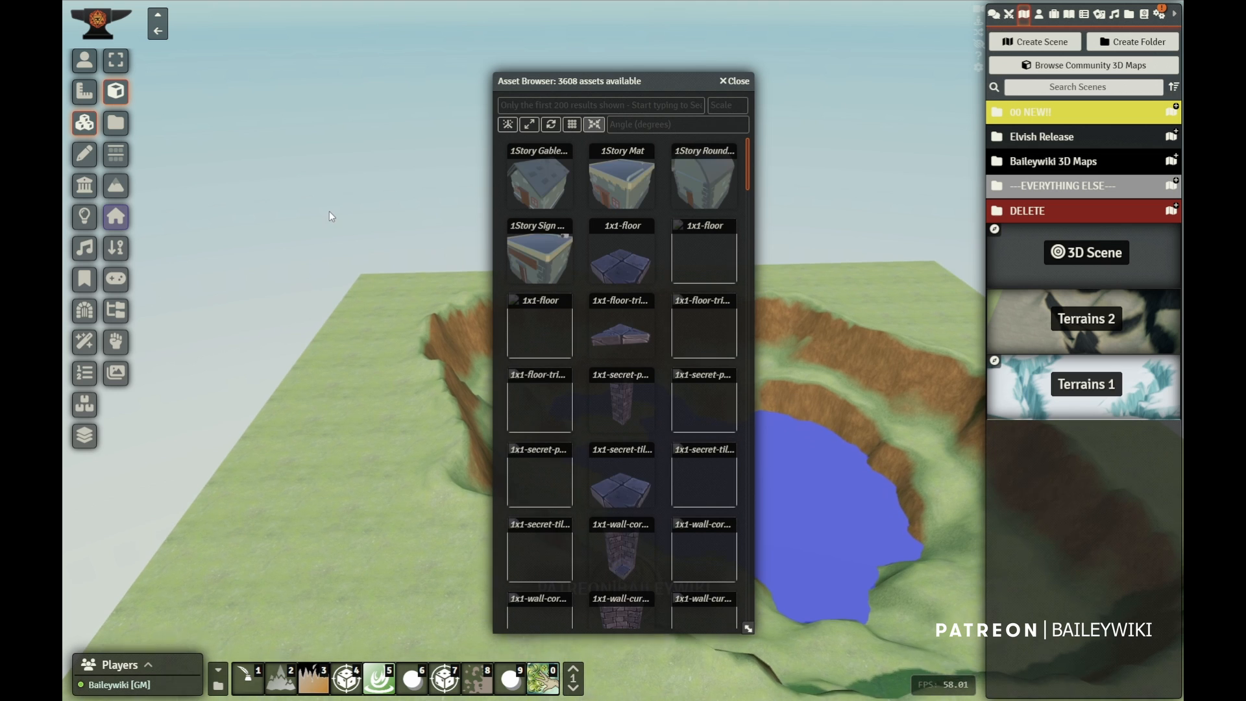
pyautogui.moveTo(600, 83); pyautogui.dragTo(852, 70)
pyautogui.moveTo(537, 423); pyautogui.dragTo(456, 381, button='right')
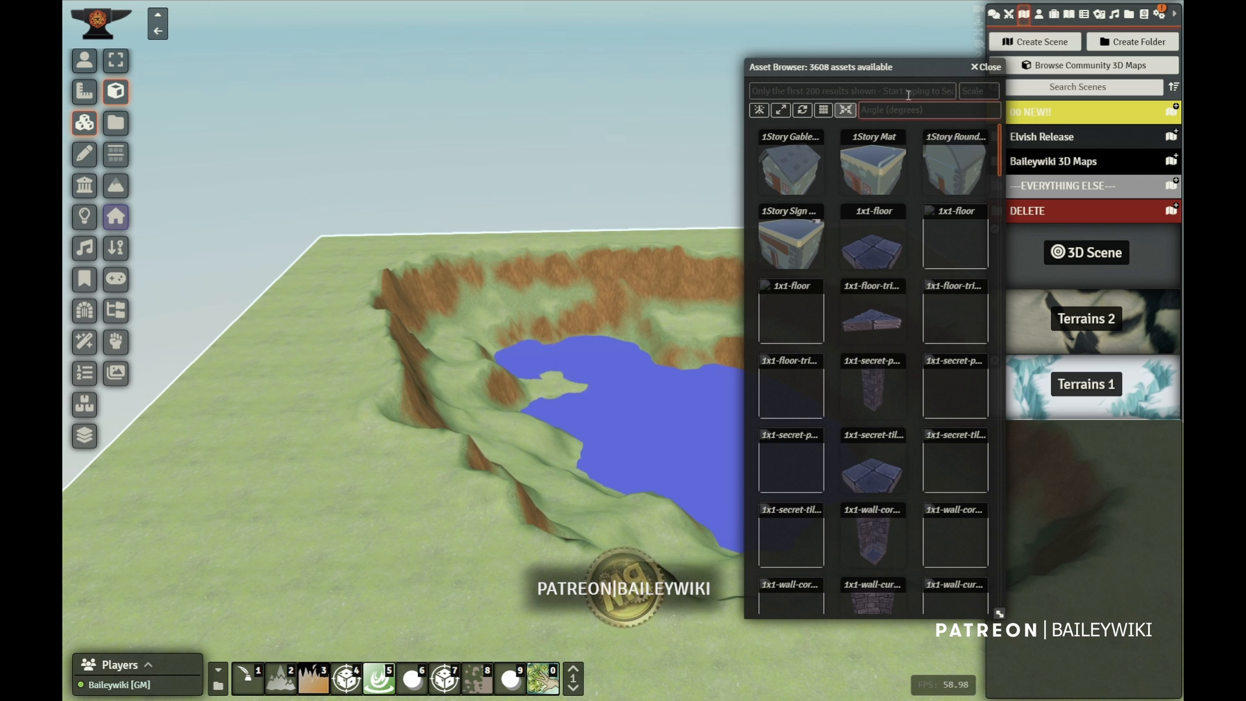
pyautogui.click(887, 91)
pyautogui.write('tree')
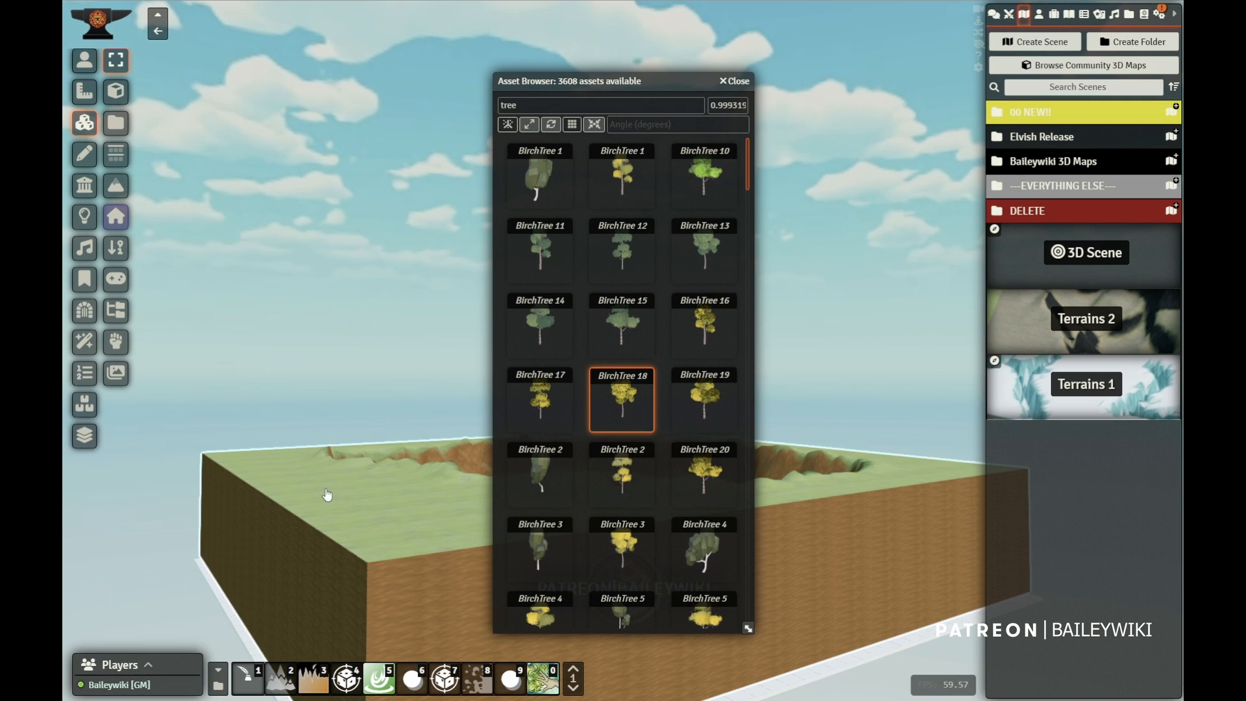
# Scatter a cluster of BirchTree 18 trees over the flat grass at the terrain corner outside the crater.
pyautogui.moveTo(328, 495); pyautogui.dragTo(164, 524, button='middle')
pyautogui.scroll(1, 163, 524)
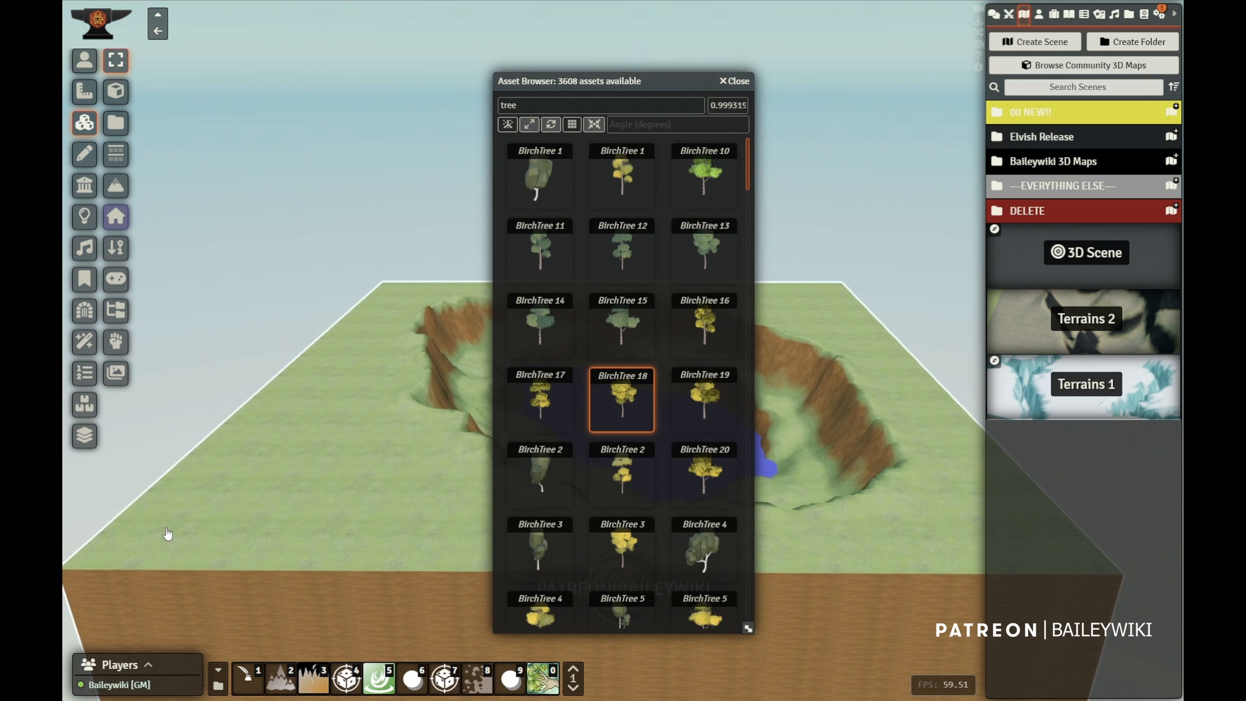
pyautogui.click(167, 529)
pyautogui.click(235, 482)
pyautogui.click(287, 477)
pyautogui.click(291, 543)
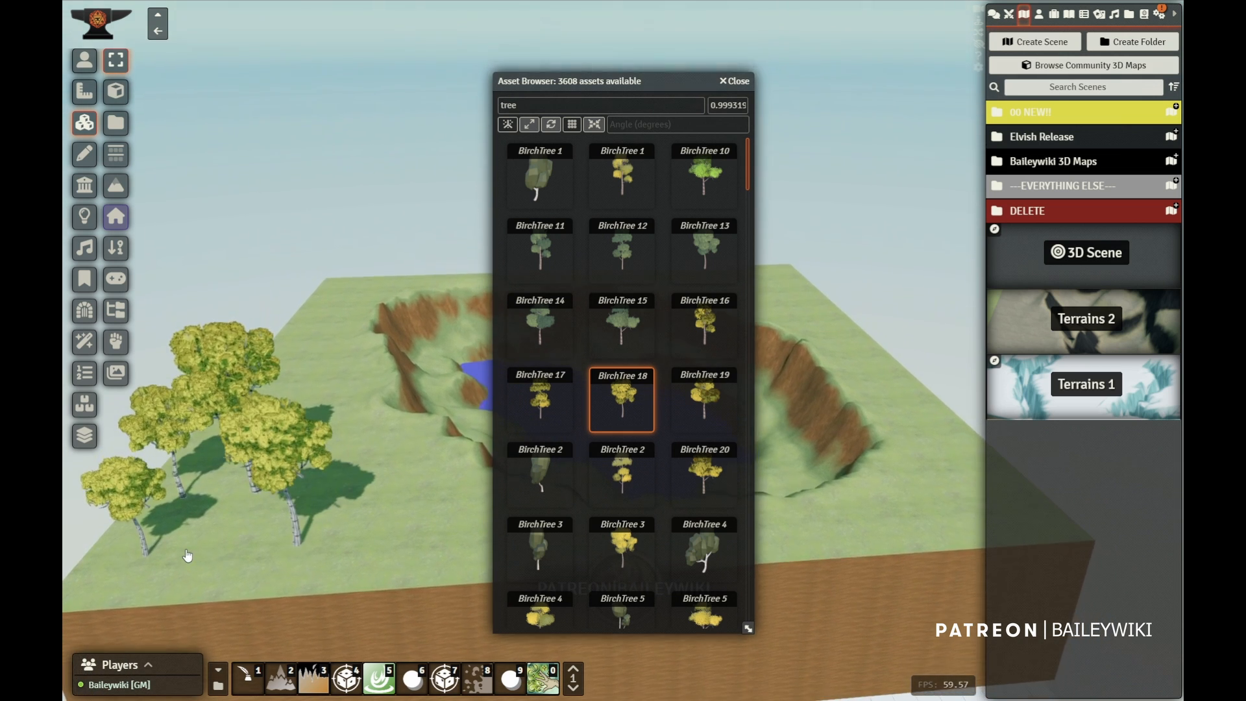
pyautogui.click(186, 554)
pyautogui.click(249, 536)
pyautogui.moveTo(251, 538); pyautogui.dragTo(266, 585, button='middle')
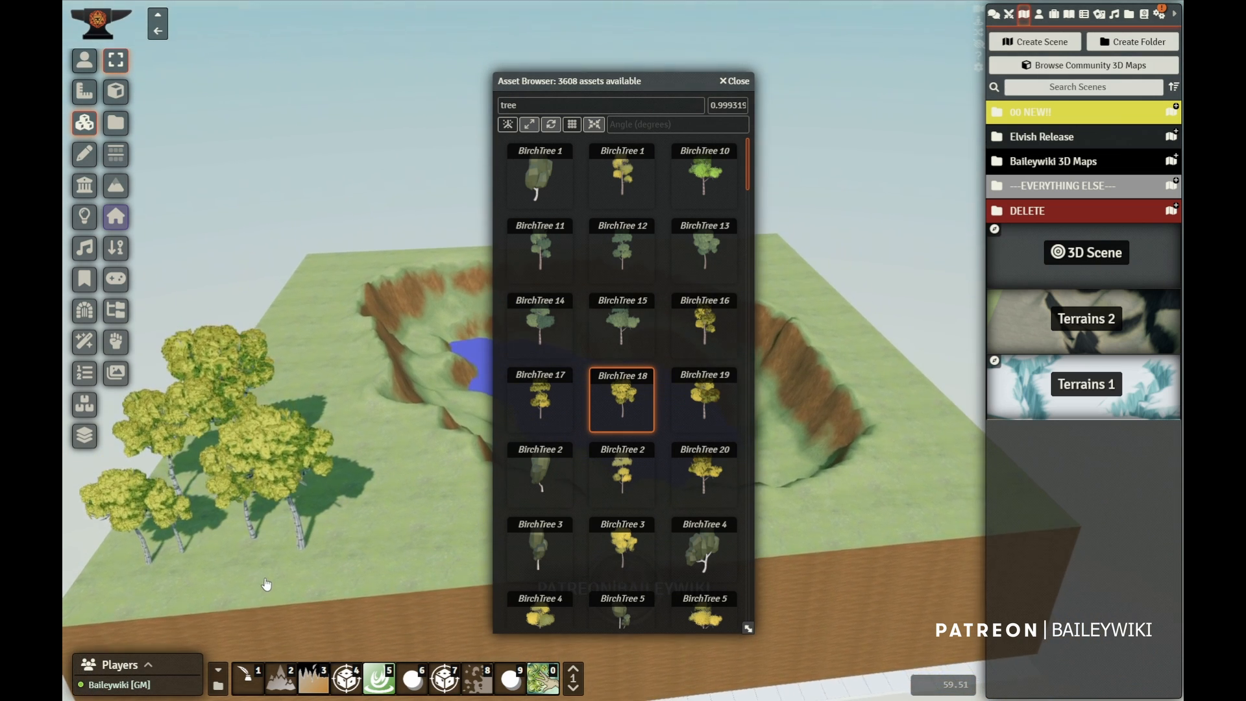
pyautogui.click(396, 555)
pyautogui.click(232, 578)
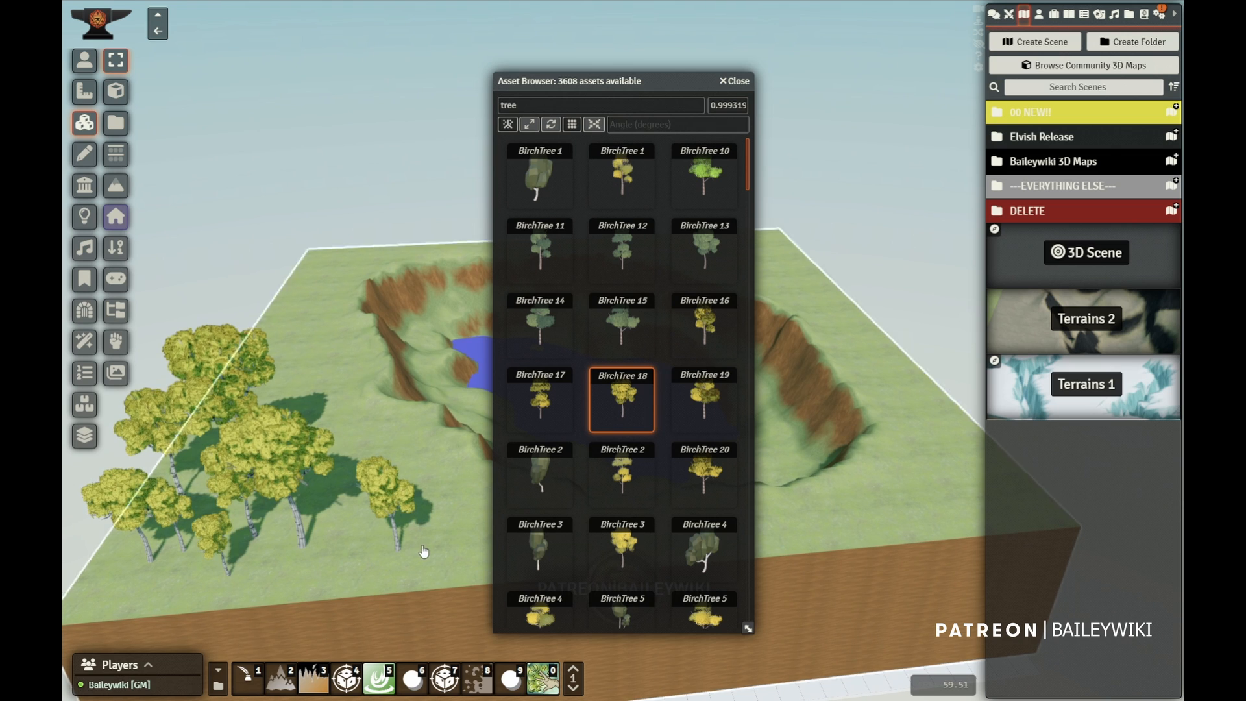
# Extend the grove with BirchTree 19 trees around its edges and along the terrain border.
pyautogui.click(706, 407)
pyautogui.click(306, 379)
pyautogui.click(336, 463)
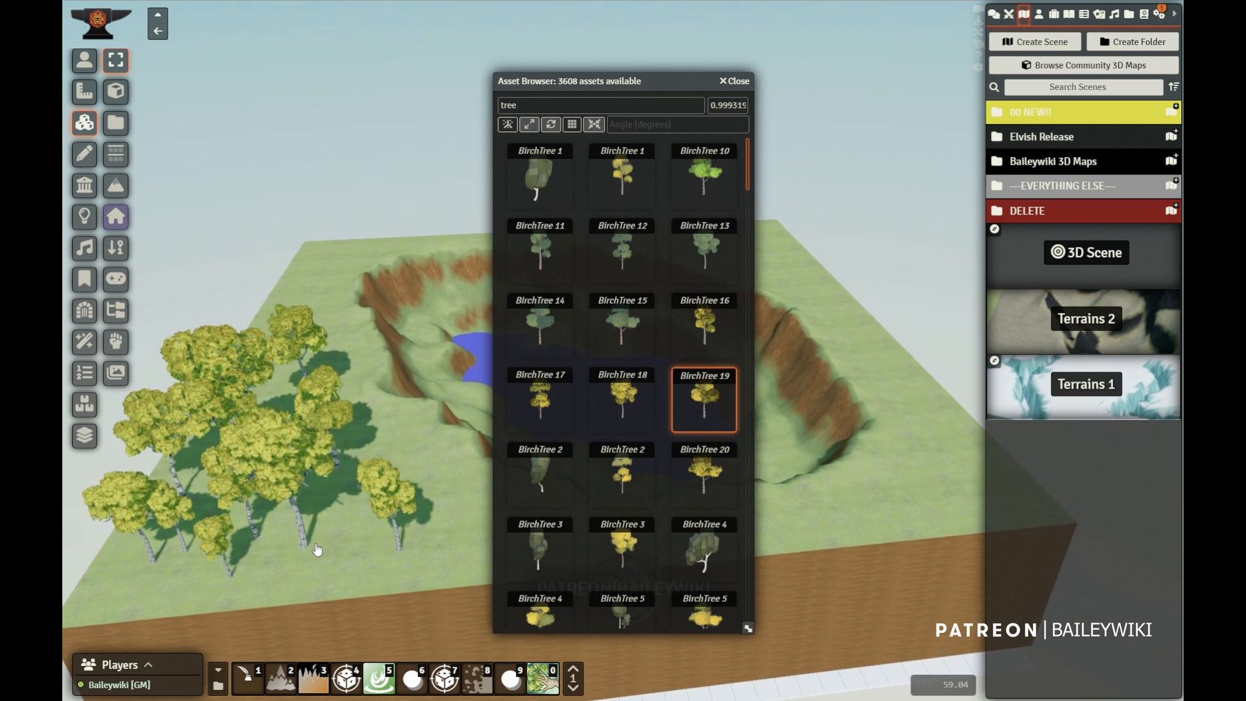
pyautogui.click(334, 562)
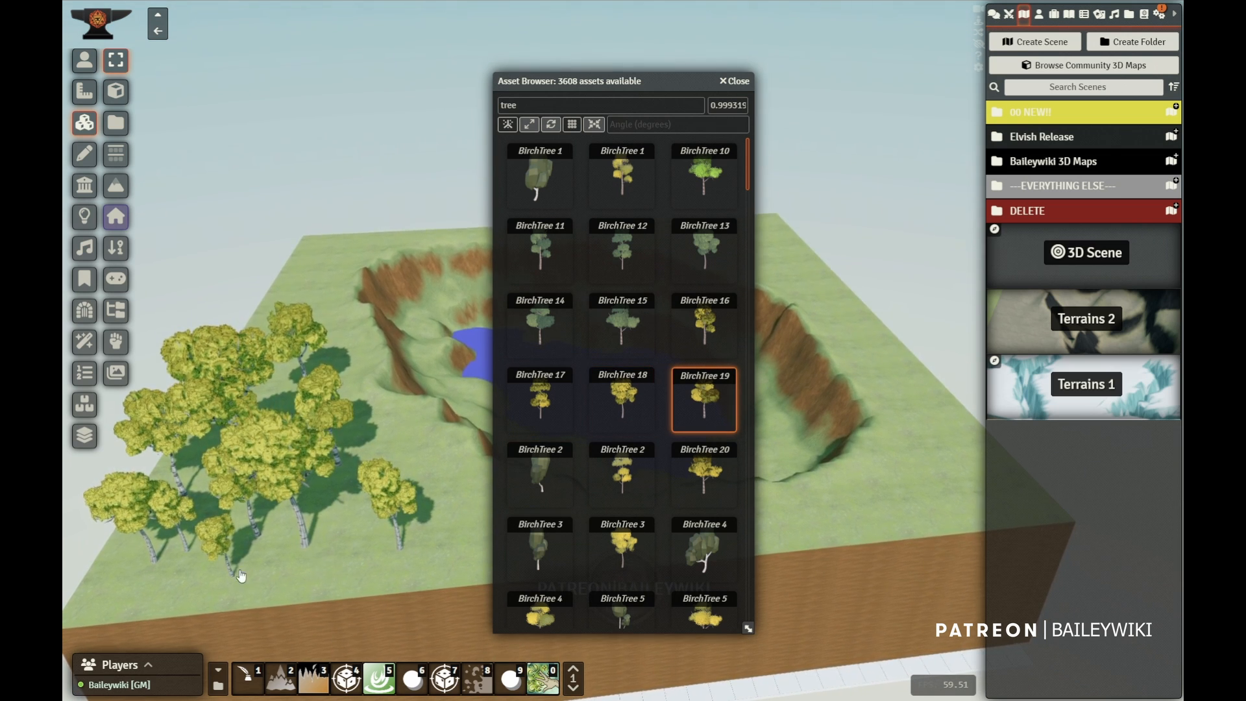
pyautogui.click(147, 591)
pyautogui.click(288, 581)
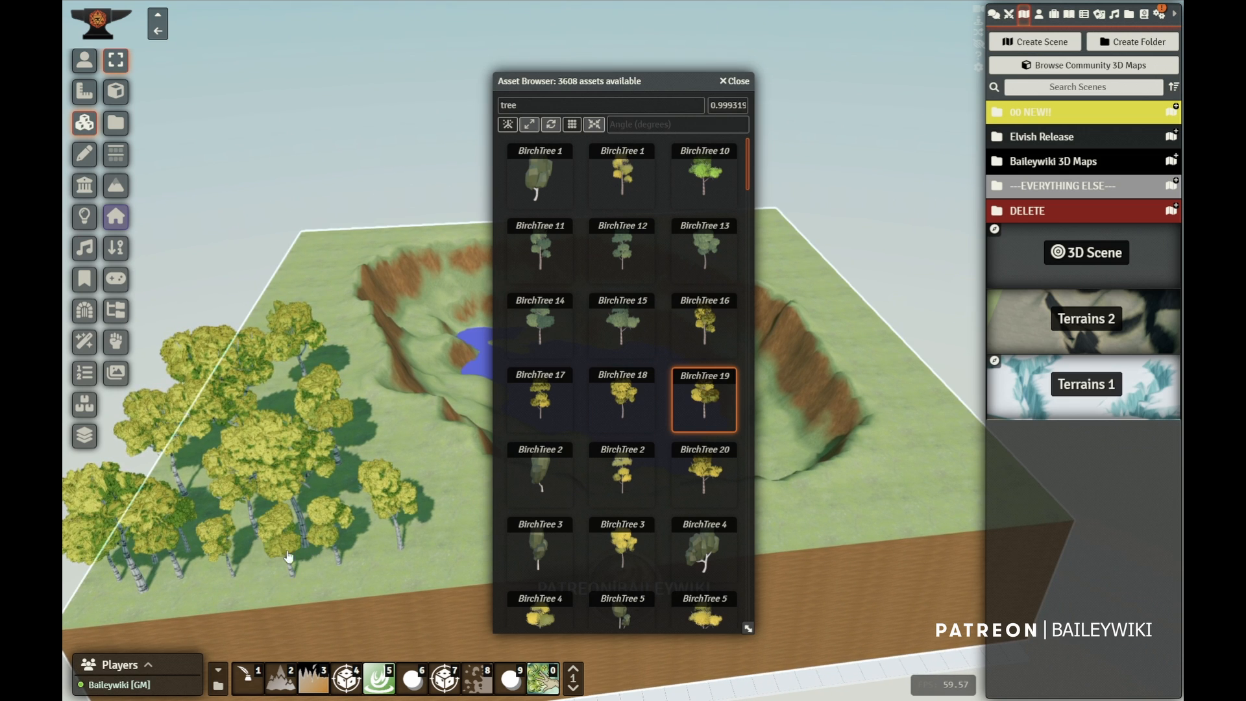
pyautogui.moveTo(289, 557); pyautogui.dragTo(270, 554, button='right')
pyautogui.click(326, 553)
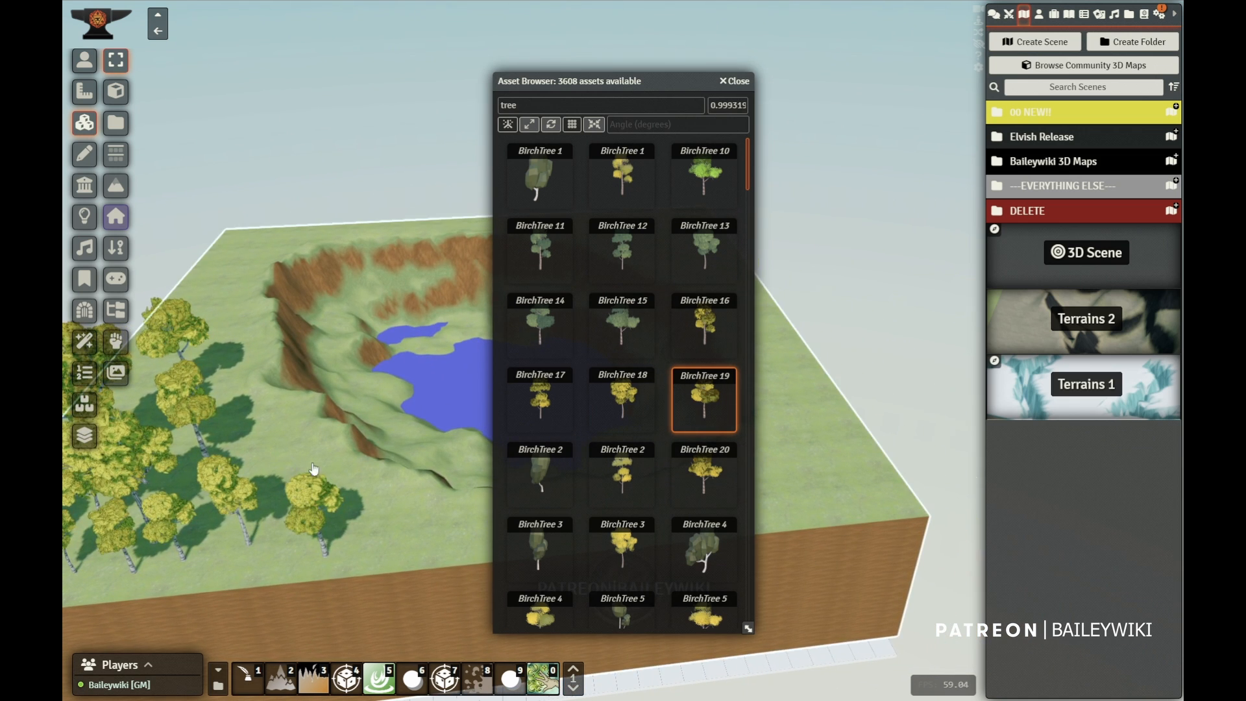
# Mix green BirchTree 9 trees in among the yellow birches of the grove.
pyautogui.scroll(-5, 687, 440)
pyautogui.scroll(-1, 687, 443)
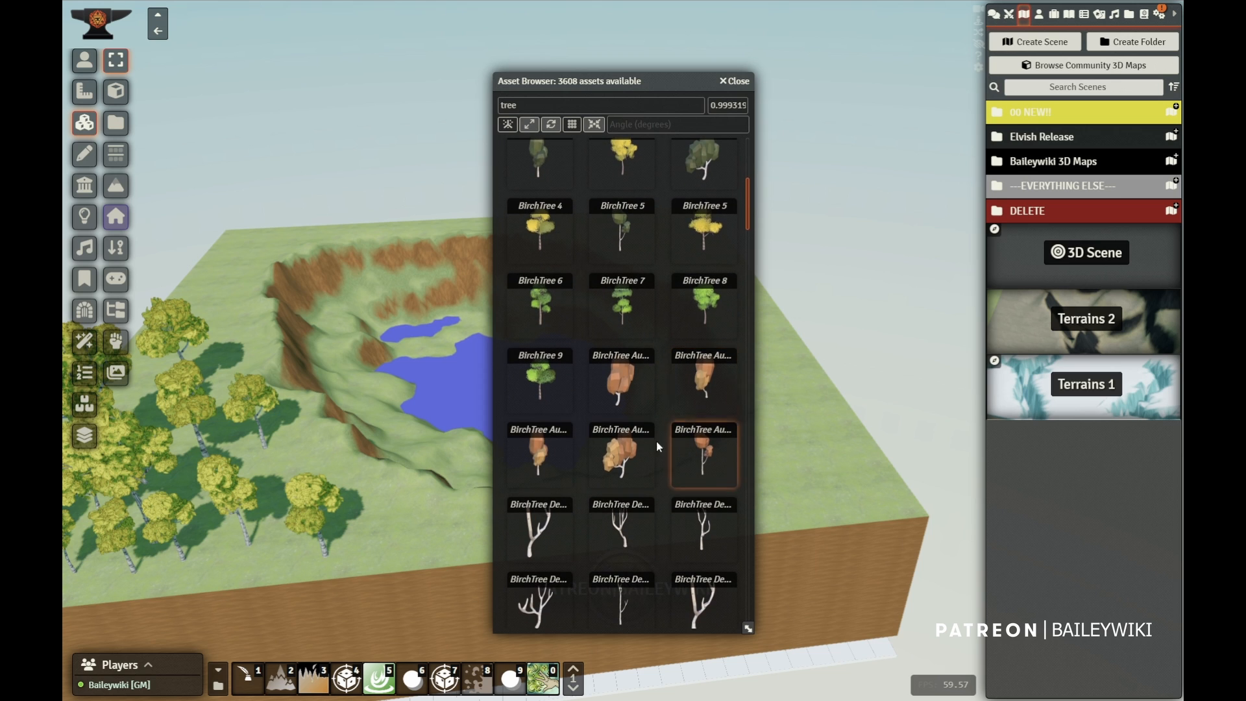
pyautogui.click(509, 392)
pyautogui.click(263, 459)
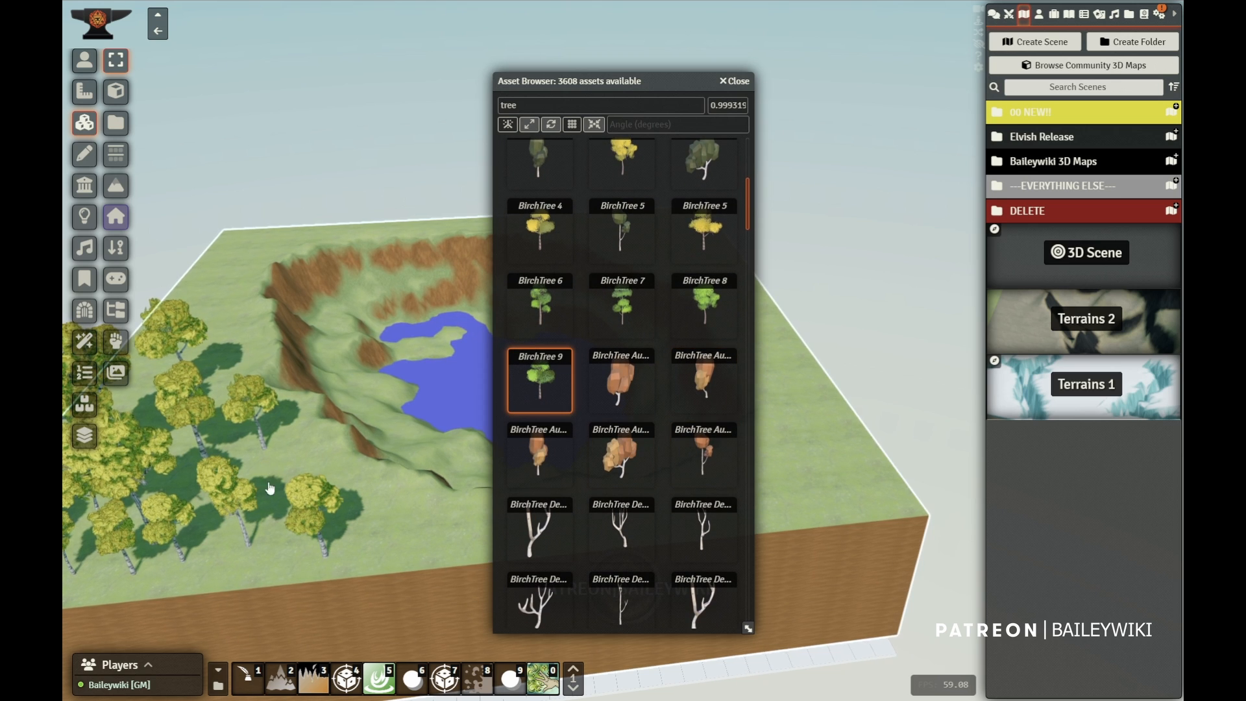
pyautogui.click(222, 565)
pyautogui.click(93, 589)
pyautogui.click(156, 564)
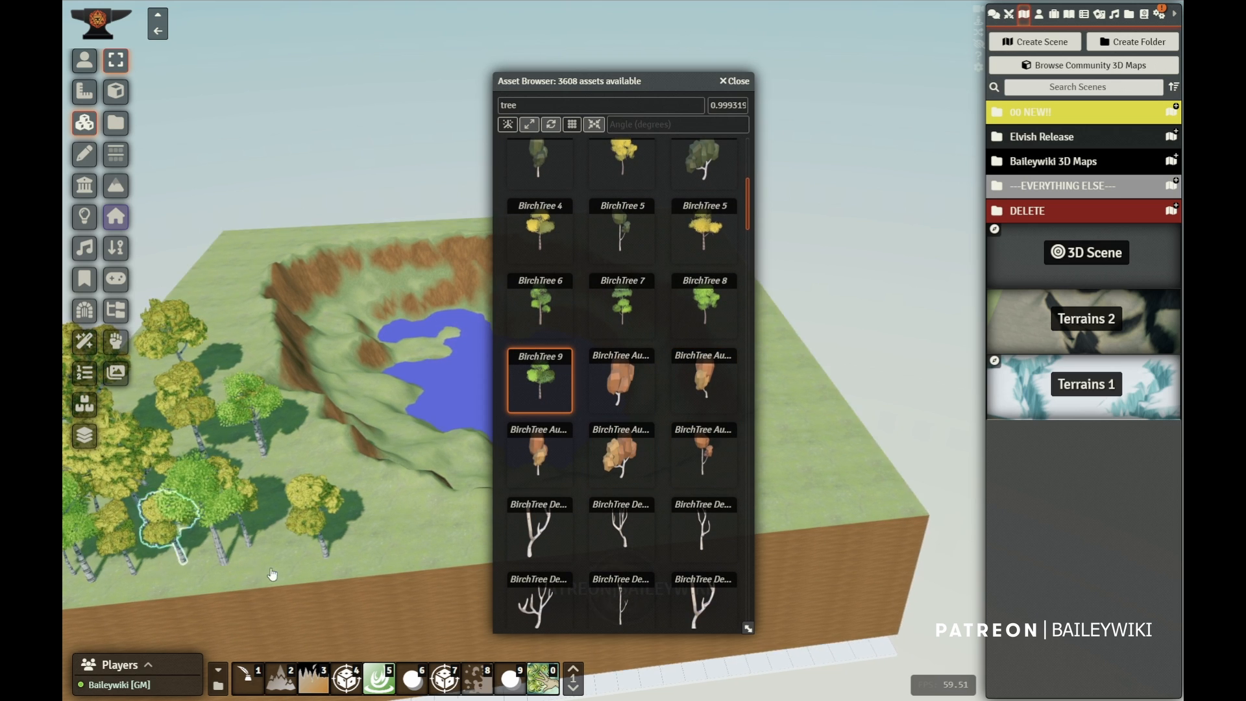
# Add more BirchTree 9 trees behind the grove and along the terrain edge beyond it.
pyautogui.moveTo(271, 575); pyautogui.dragTo(403, 565, button='right')
pyautogui.click(807, 204)
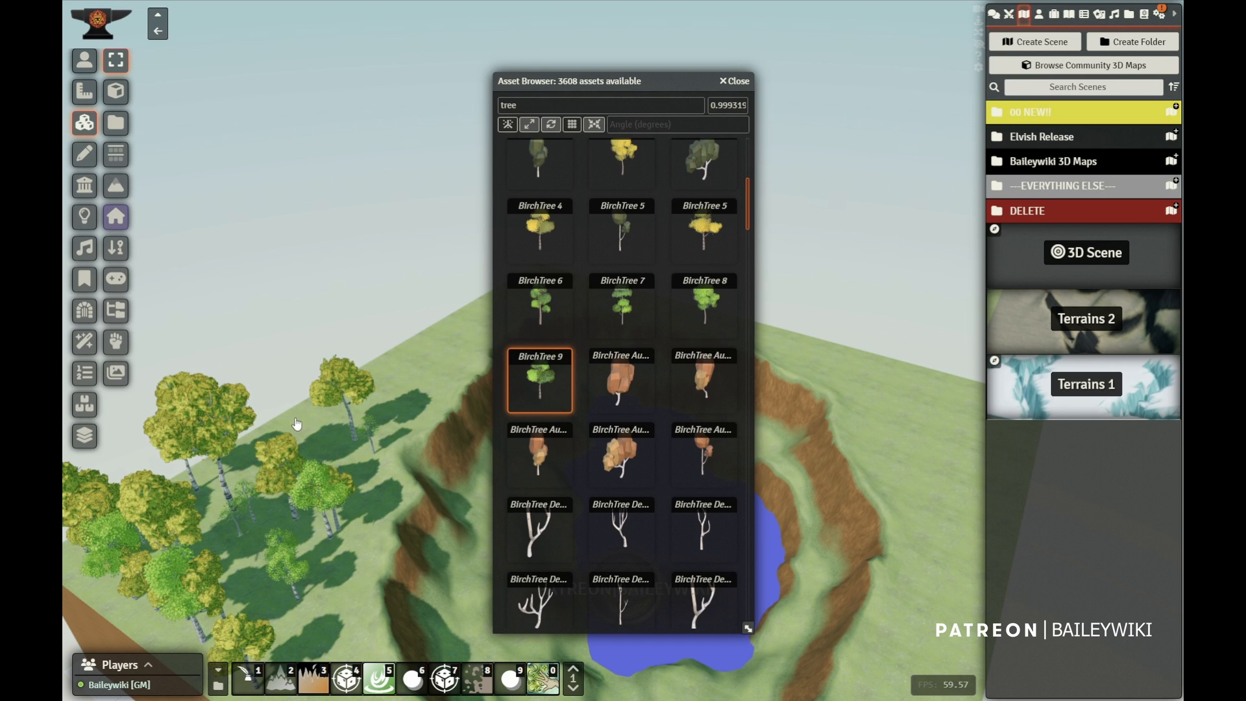
pyautogui.click(320, 441)
pyautogui.click(418, 377)
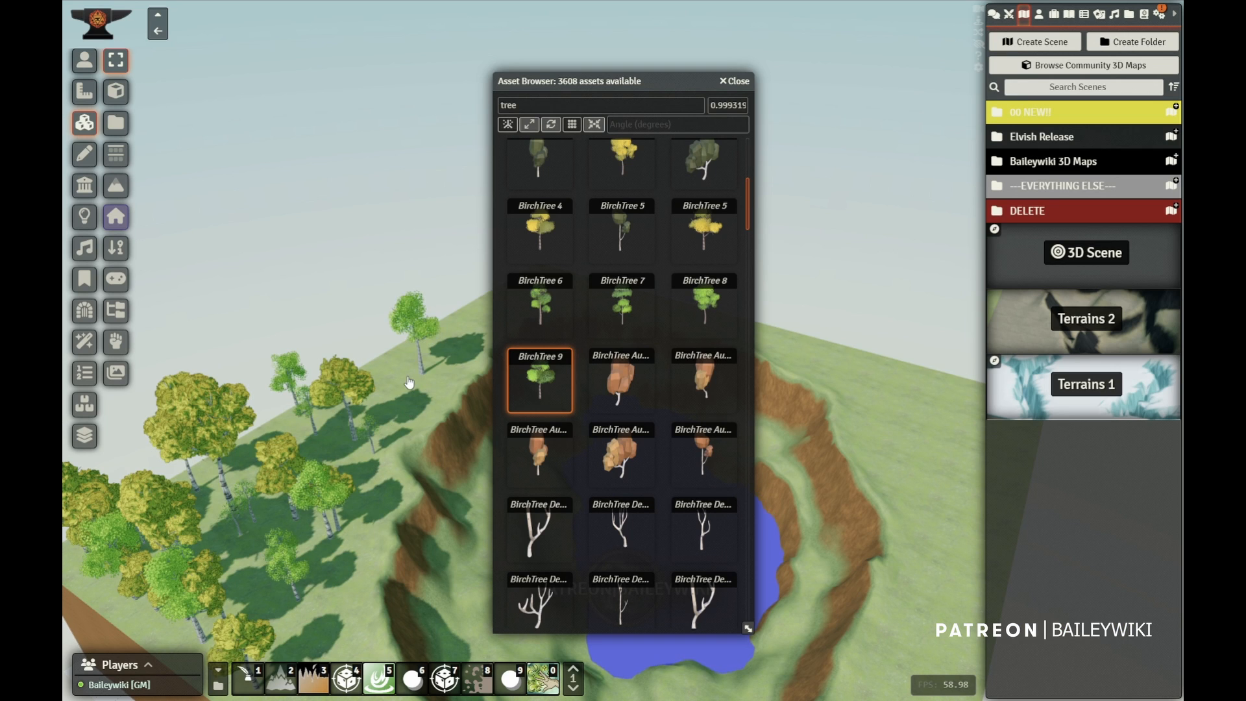
pyautogui.click(321, 442)
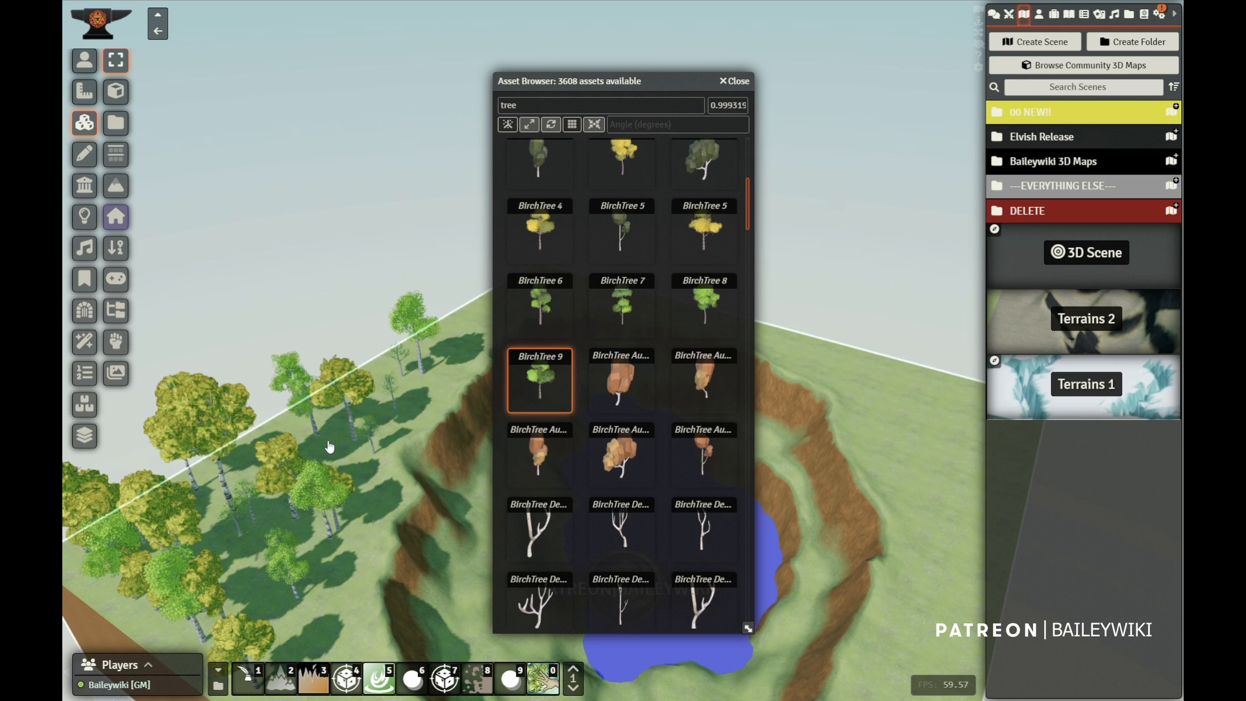
# Fill gaps in the grove along the crater rim with further BirchTree 9 trees.
pyautogui.moveTo(324, 587); pyautogui.dragTo(361, 433)
pyautogui.scroll(3, 188, 504)
pyautogui.scroll(4, 362, 424)
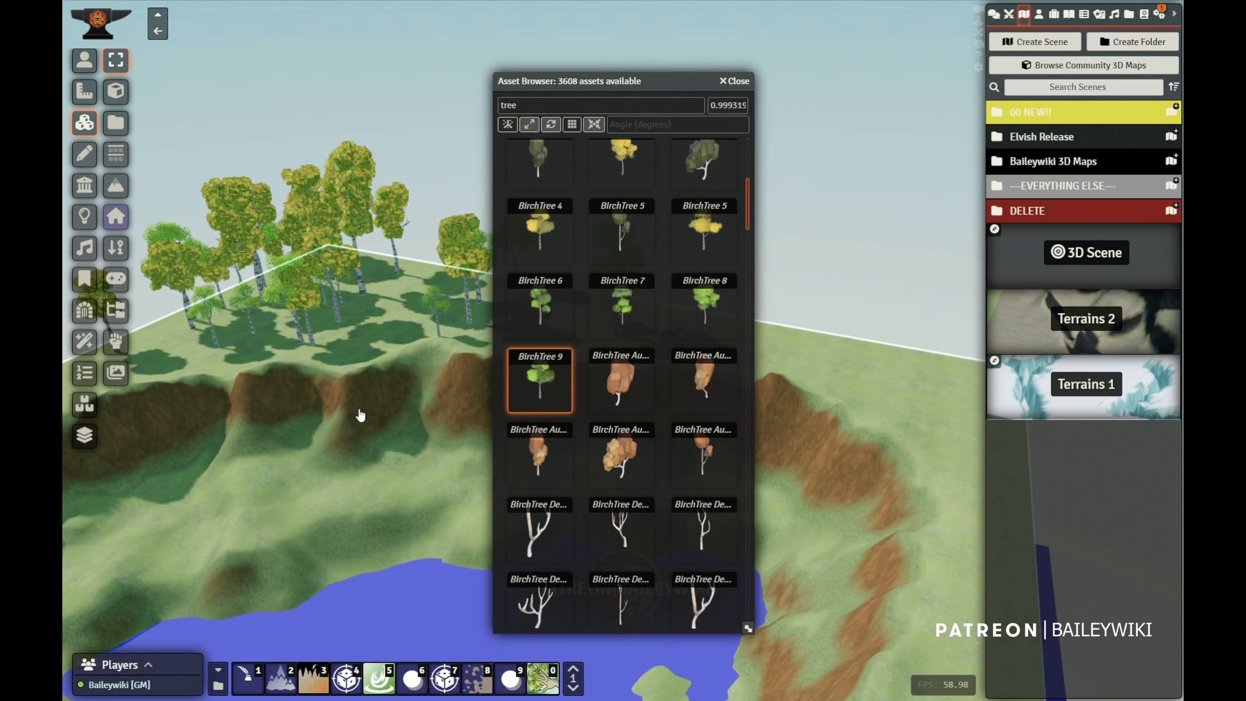
pyautogui.click(385, 330)
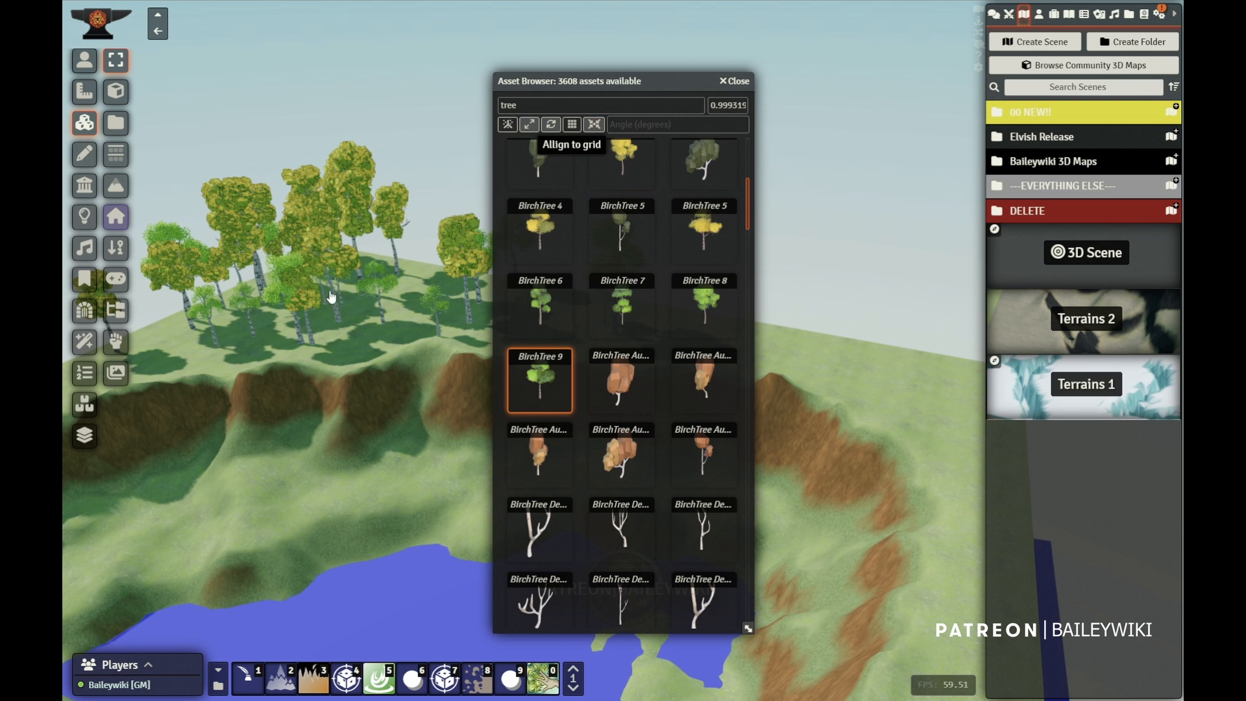
pyautogui.click(193, 365)
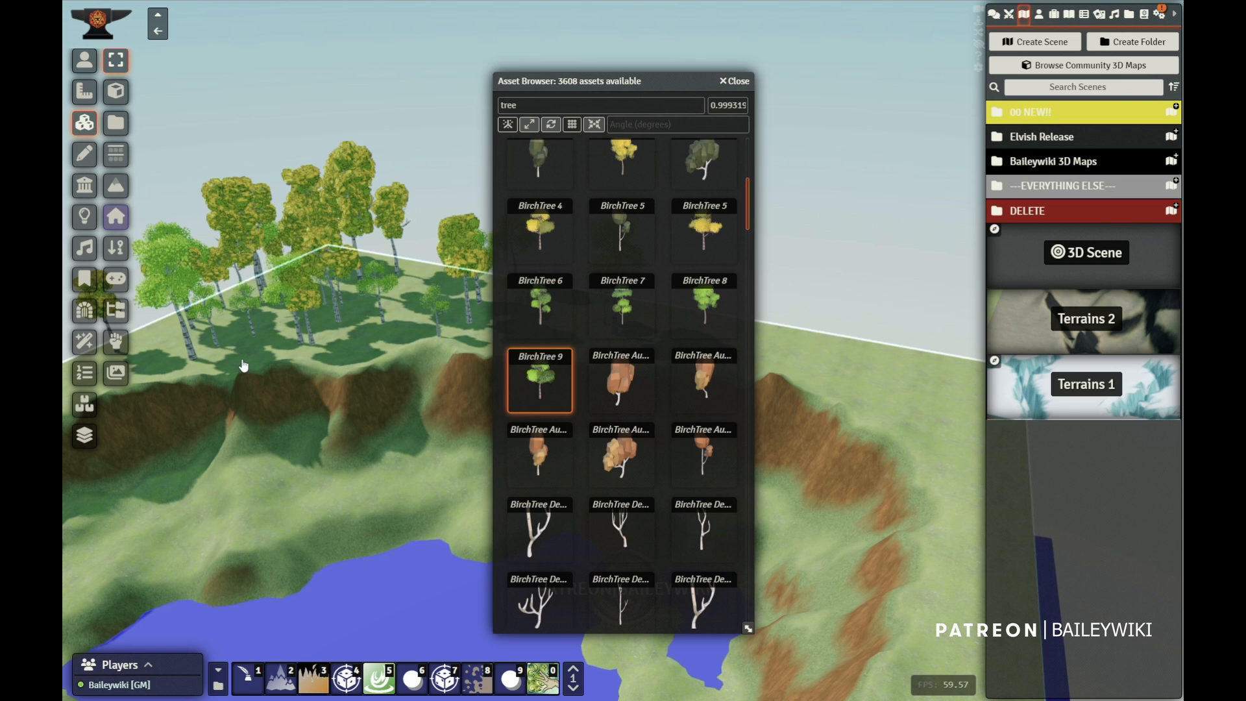
pyautogui.moveTo(281, 462); pyautogui.dragTo(133, 498, button='right')
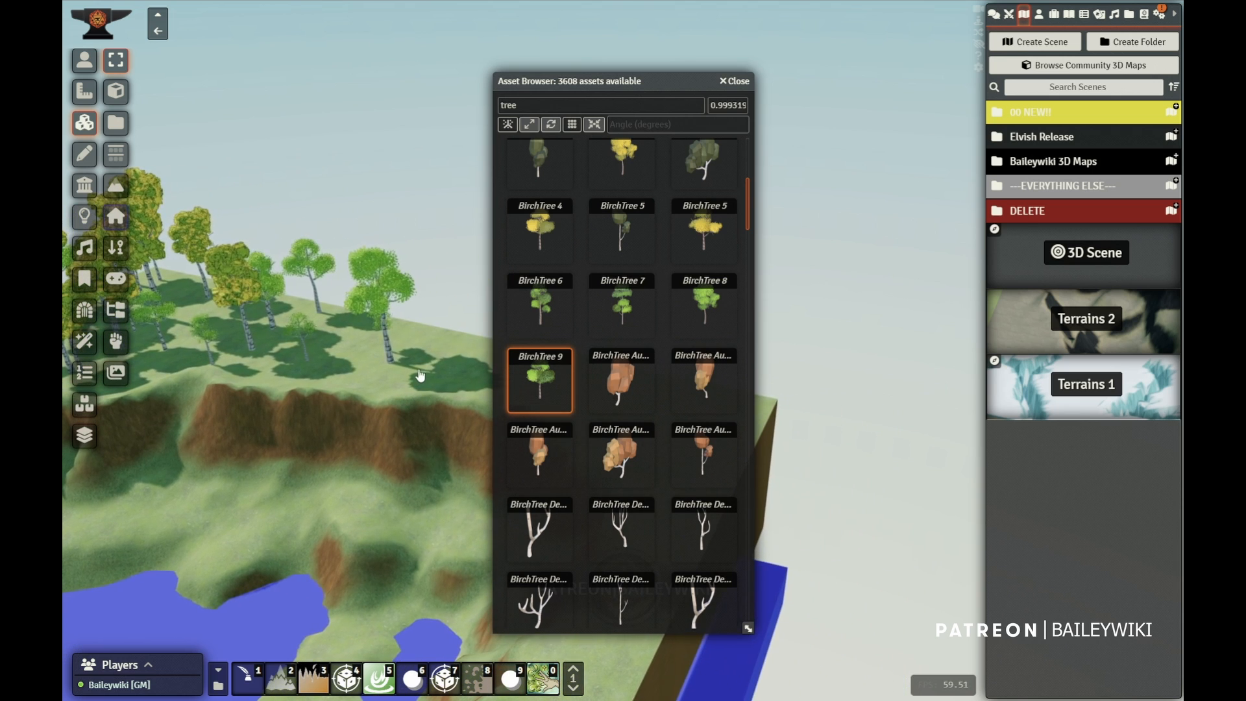
# Plant a loose group of BirchTree 9 trees on the bare grass across the lake from the grove.
pyautogui.scroll(5, 613, 339)
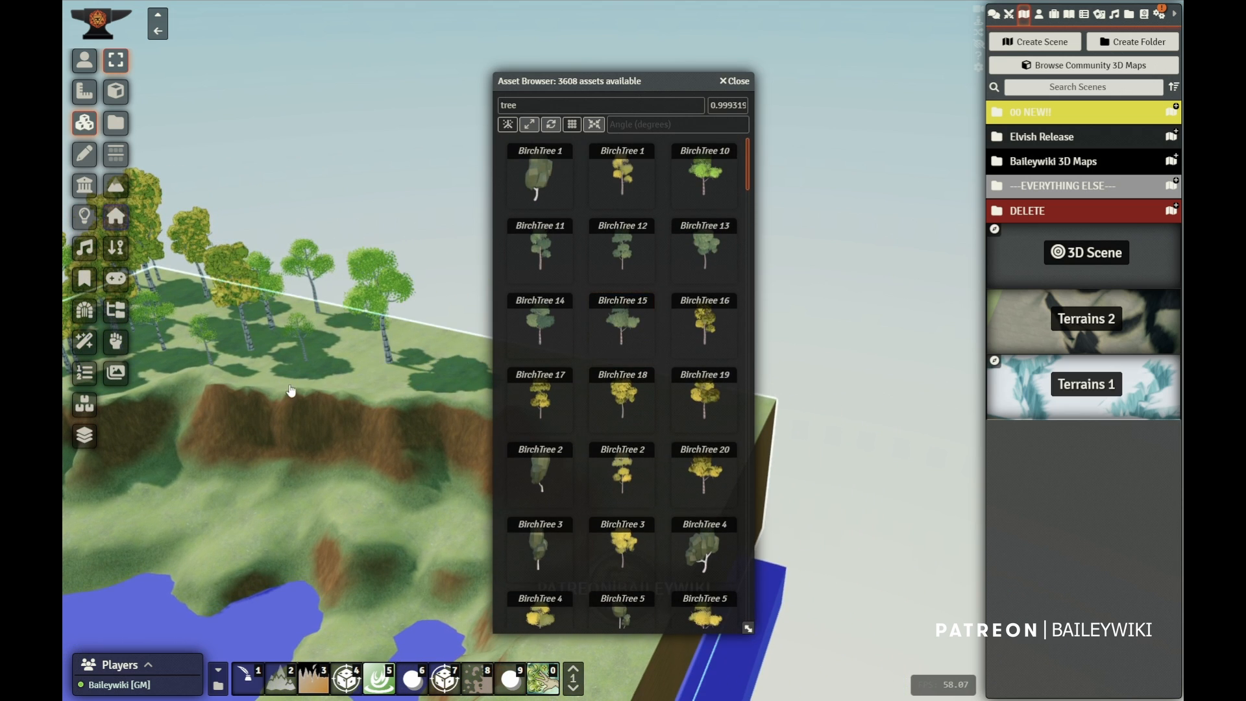
pyautogui.scroll(-5, 289, 406)
pyautogui.moveTo(279, 420); pyautogui.dragTo(340, 274, button='right')
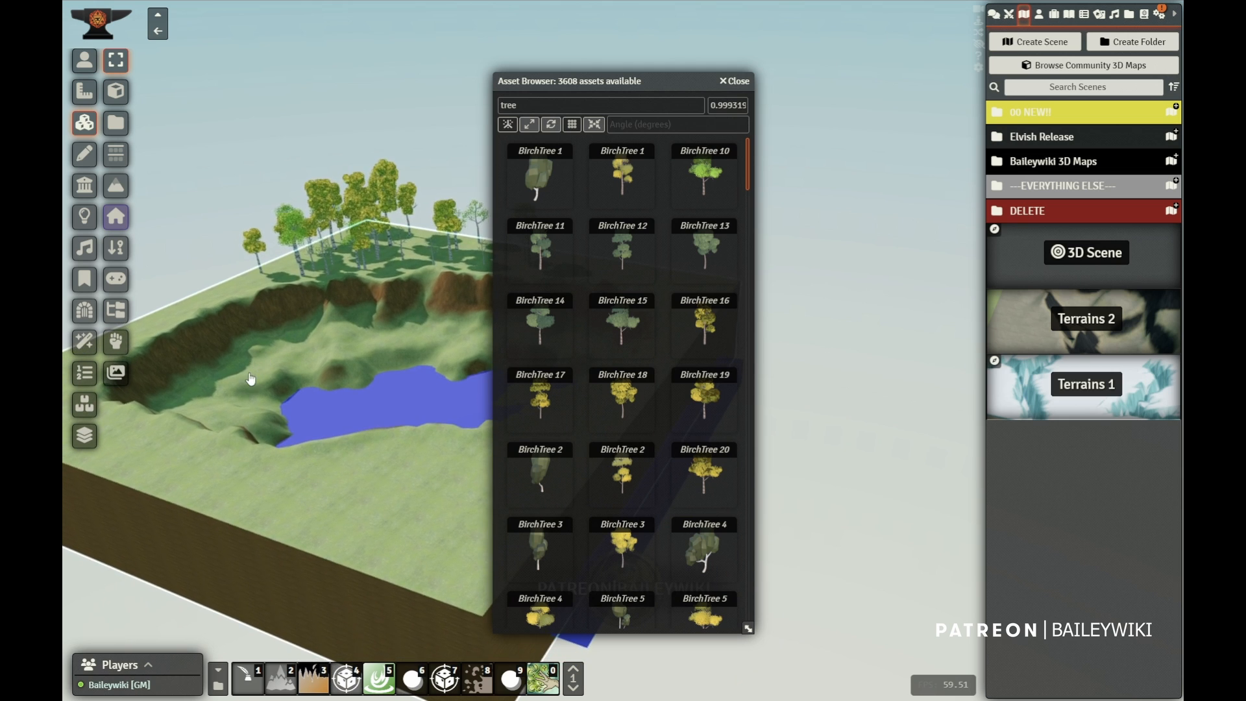
pyautogui.click(170, 477)
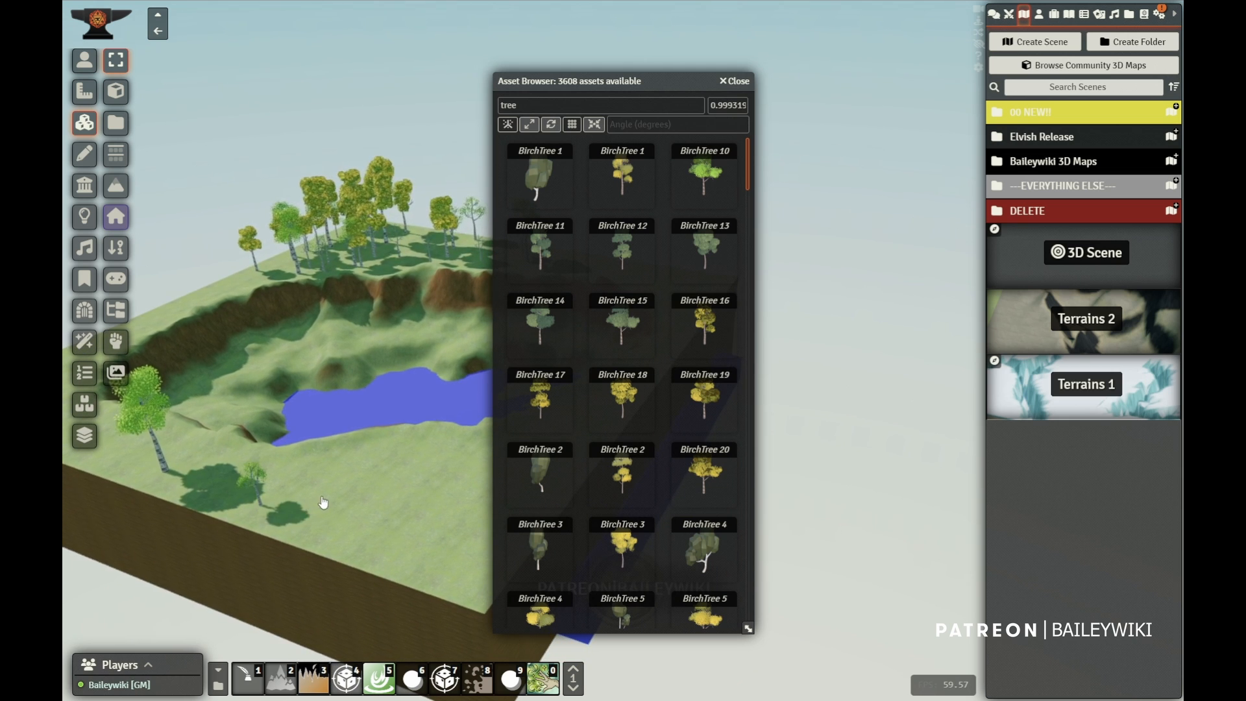
pyautogui.click(335, 469)
pyautogui.click(280, 483)
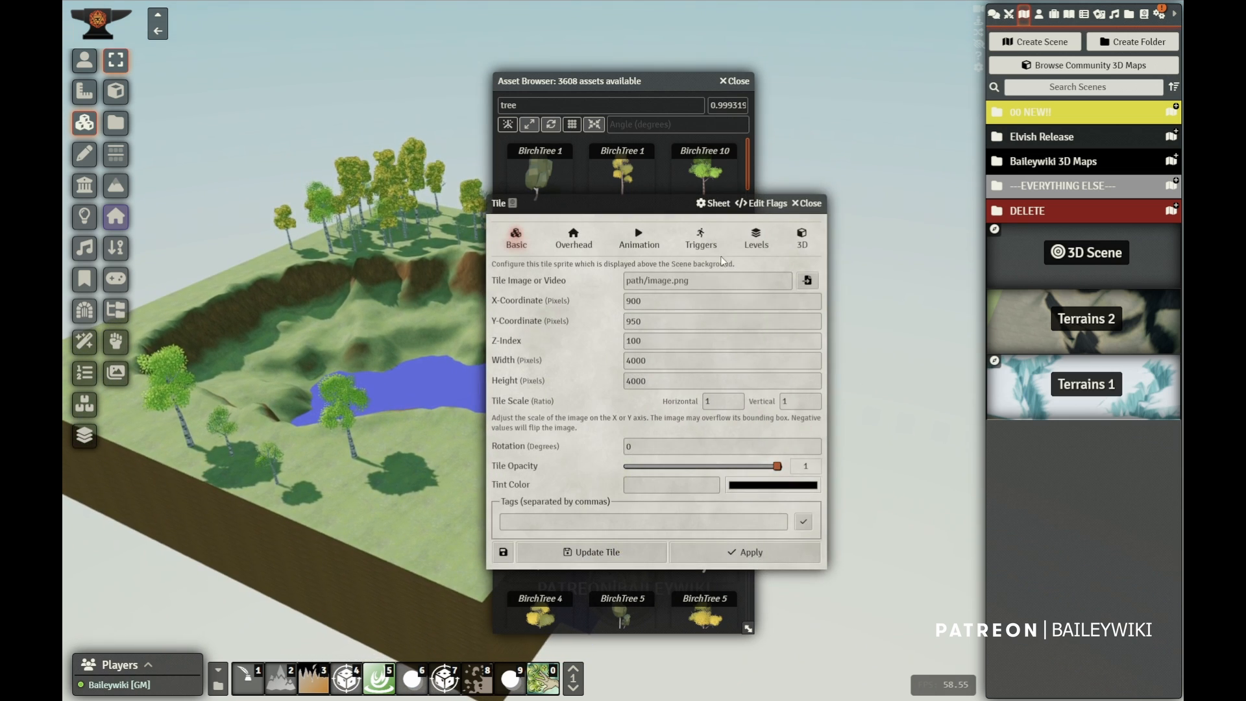
pyautogui.click(807, 203)
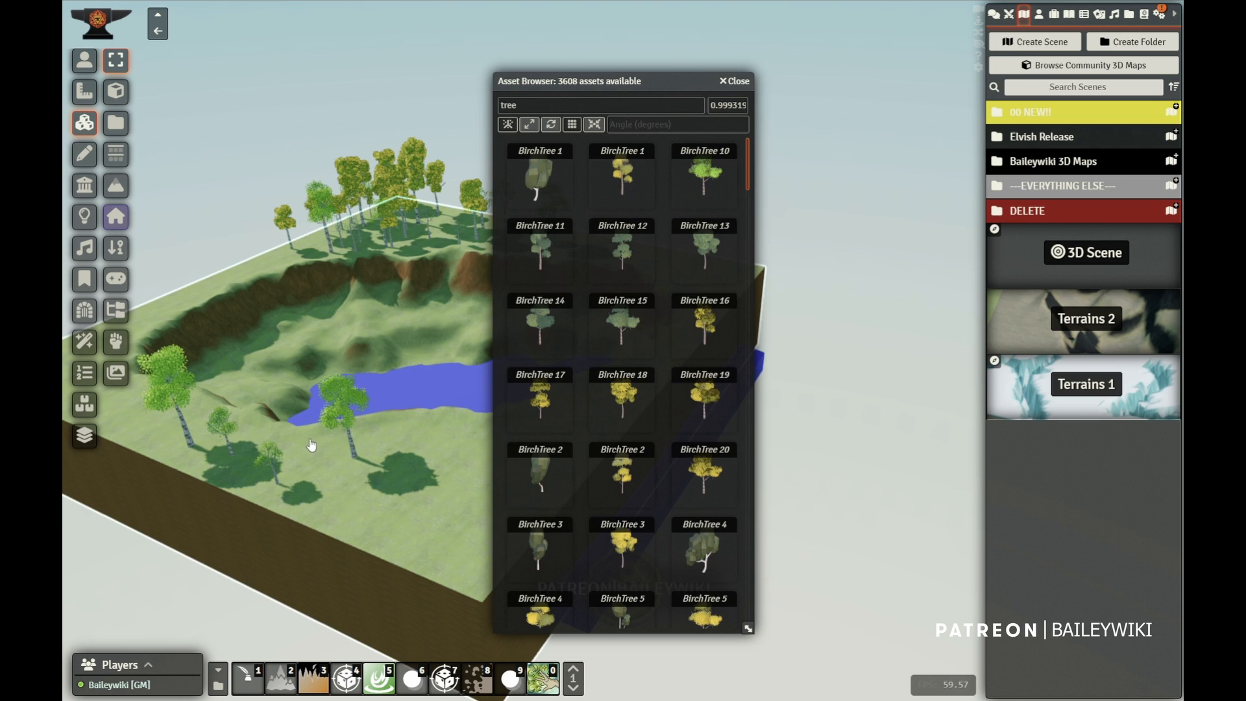
pyautogui.click(319, 488)
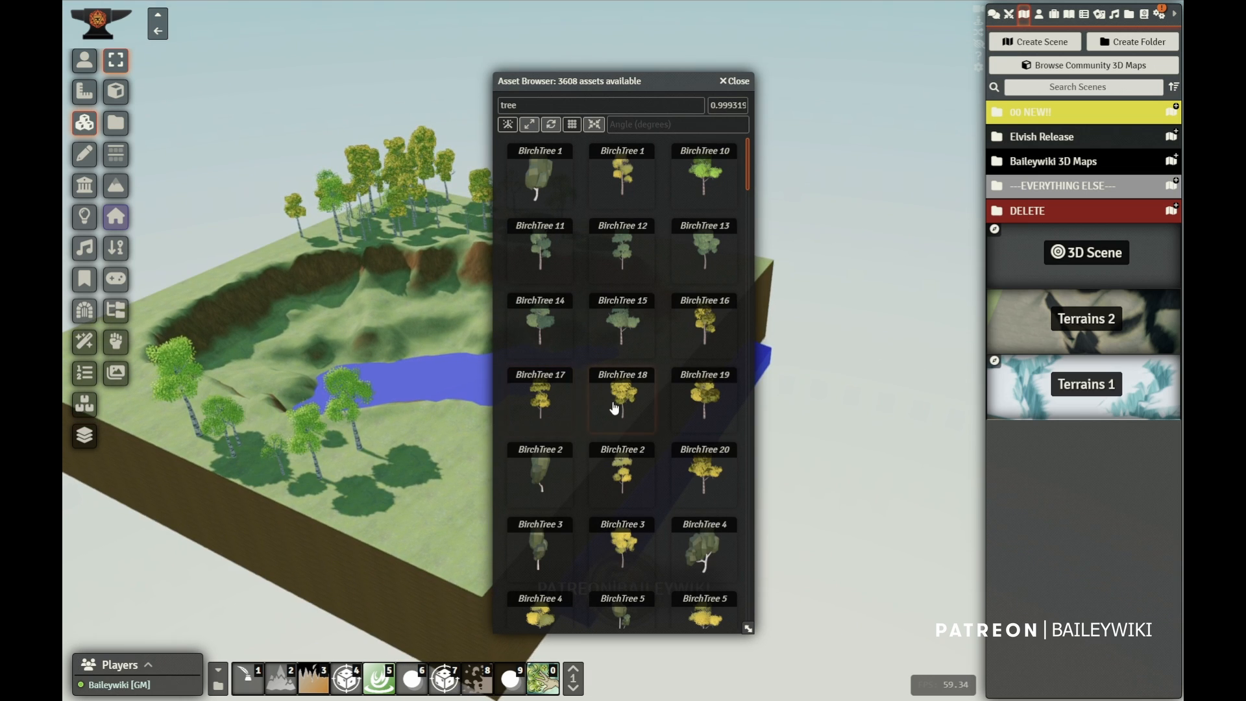
# Intersperse BirchTree 18 trees among the green birches in the new group across the lake.
pyautogui.click(362, 457)
pyautogui.click(311, 492)
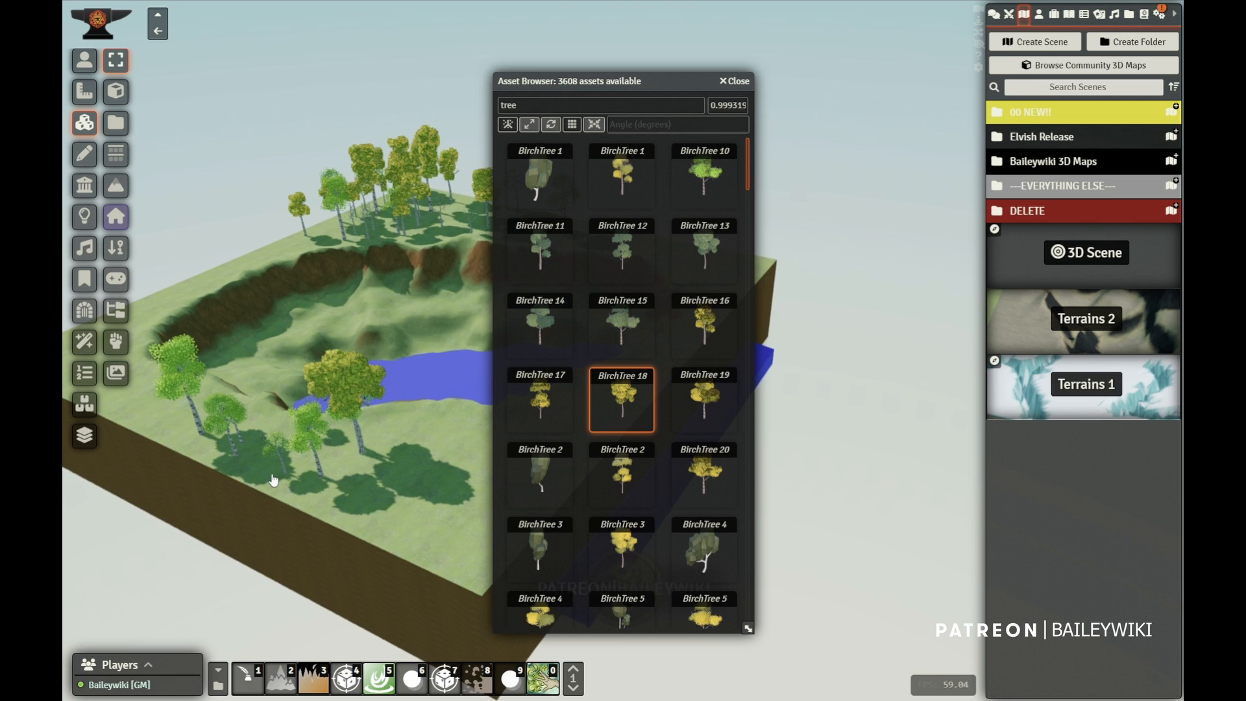
pyautogui.click(180, 433)
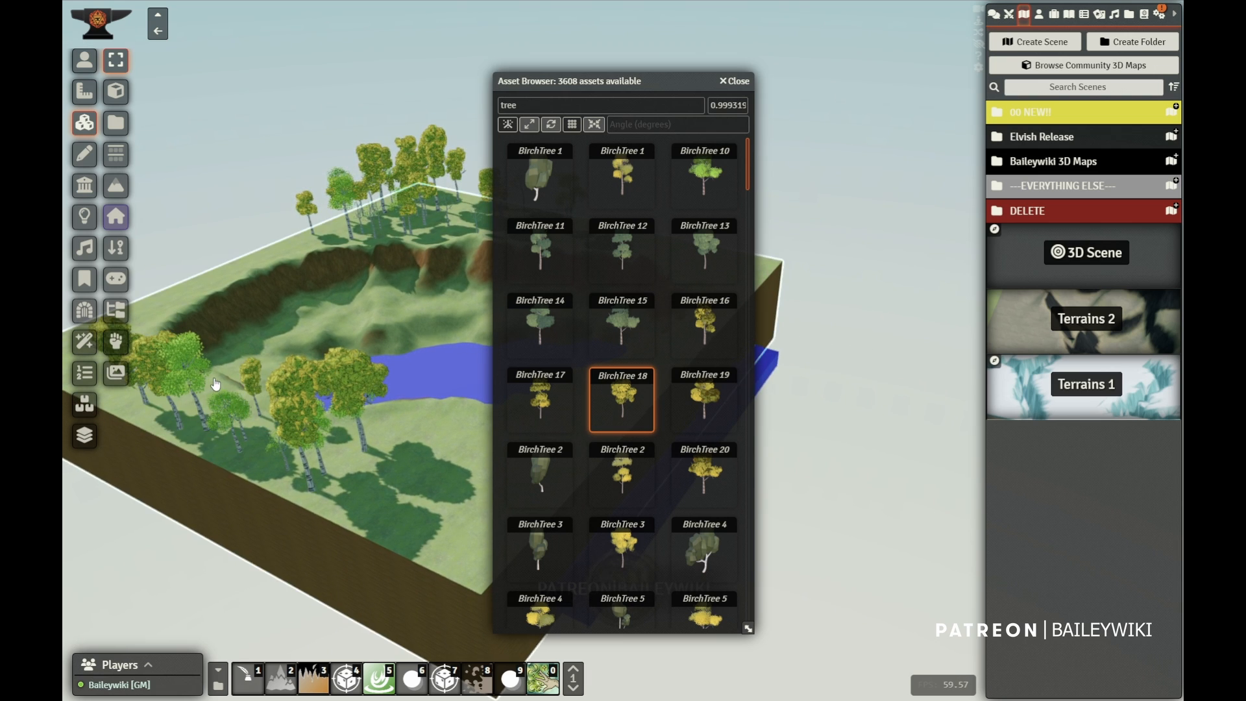
pyautogui.moveTo(329, 461); pyautogui.dragTo(194, 467, button='right')
pyautogui.moveTo(195, 468); pyautogui.dragTo(311, 526, button='middle')
pyautogui.moveTo(406, 416); pyautogui.dragTo(292, 506, button='middle')
pyautogui.moveTo(390, 454); pyautogui.dragTo(162, 501, button='middle')
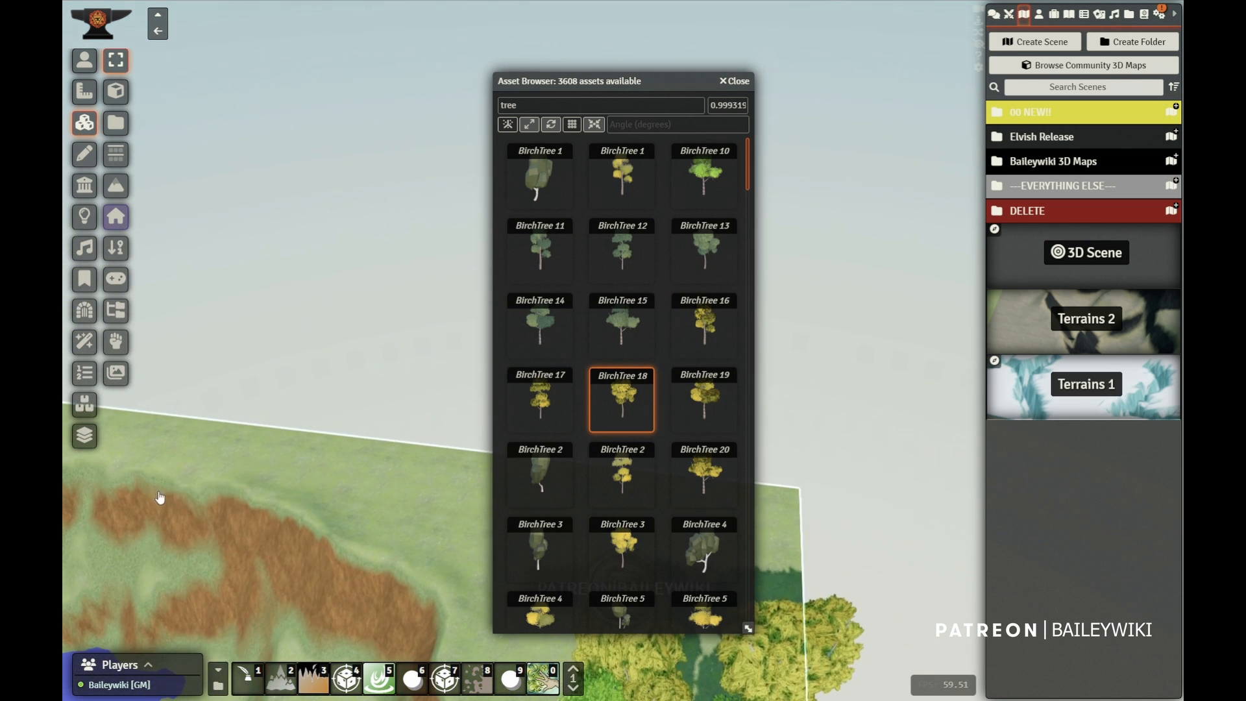
# Plant BirchTree 13 trees among the yellow birches at the terrain corner beyond the crater rim.
pyautogui.moveTo(161, 500); pyautogui.dragTo(260, 487, button='right')
pyautogui.moveTo(261, 488); pyautogui.dragTo(209, 418, button='middle')
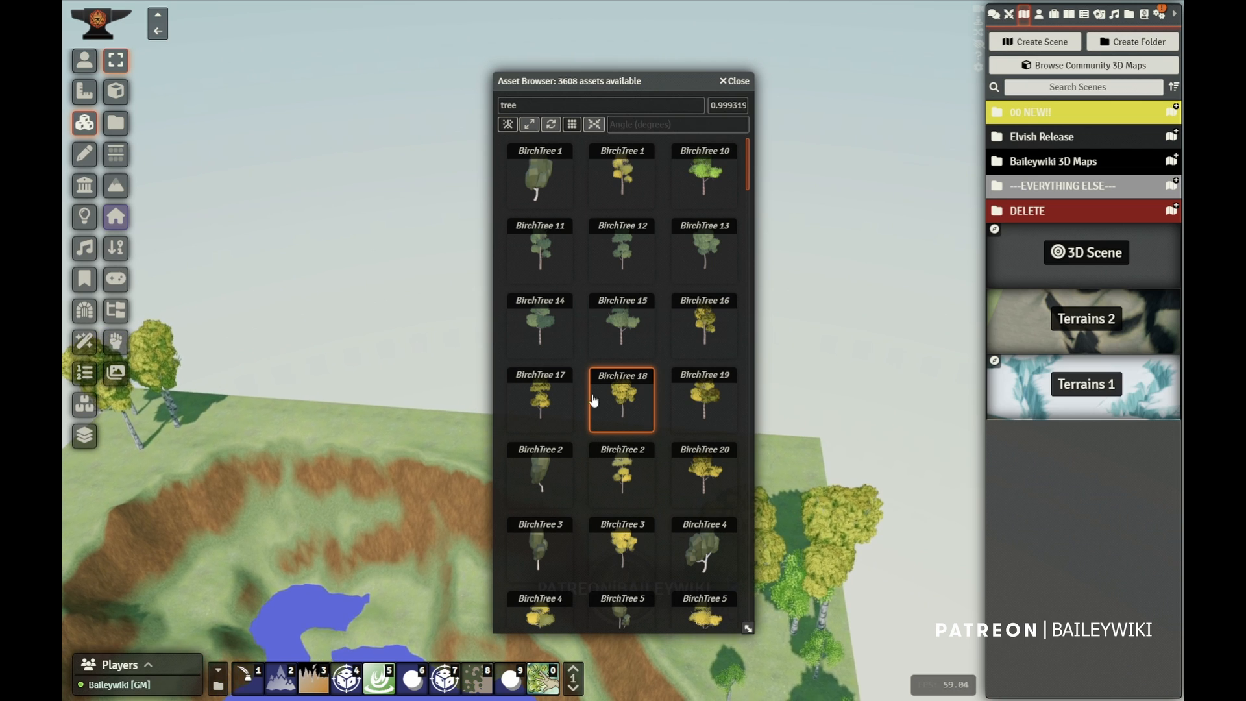
pyautogui.click(715, 260)
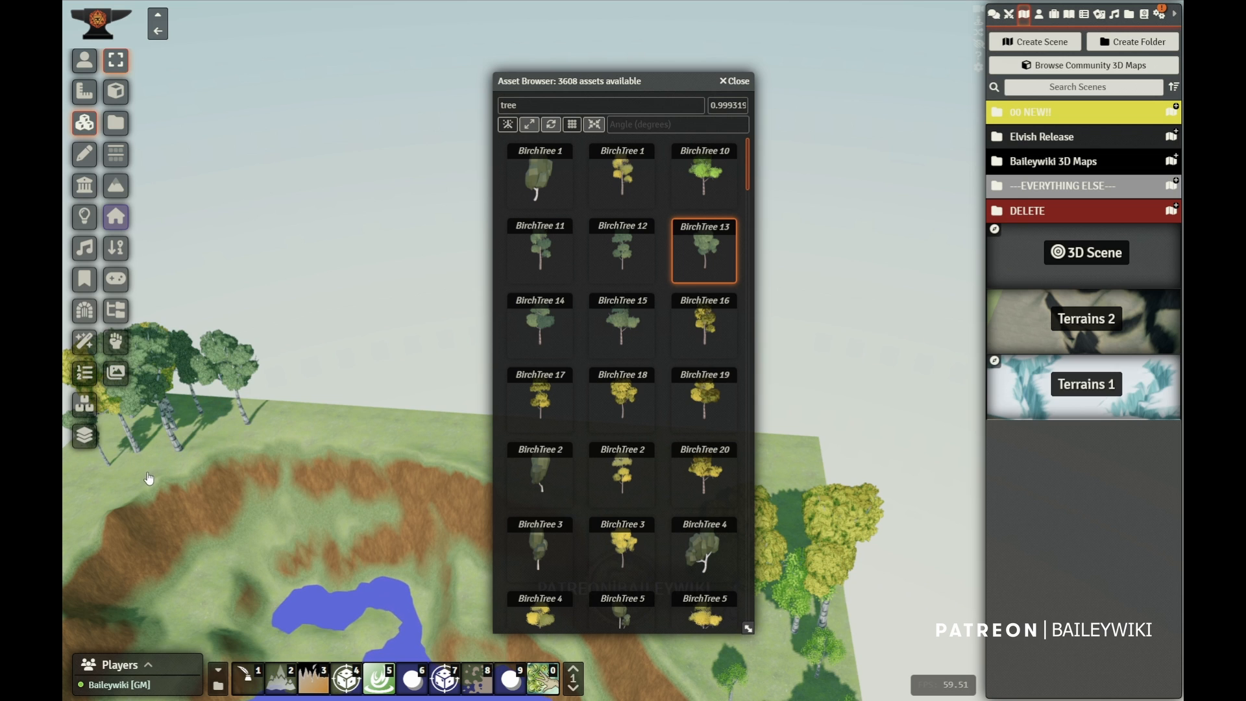
pyautogui.scroll(3, 149, 478)
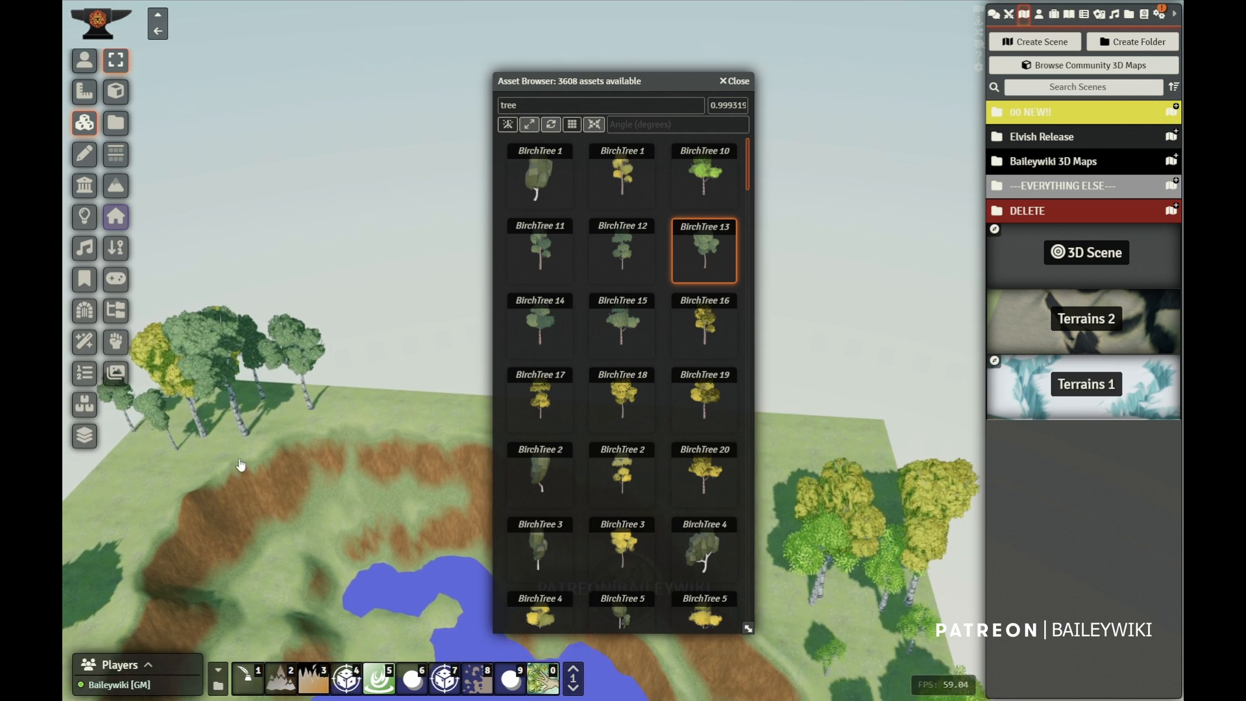
pyautogui.scroll(-4, 250, 465)
pyautogui.moveTo(264, 462); pyautogui.dragTo(211, 197)
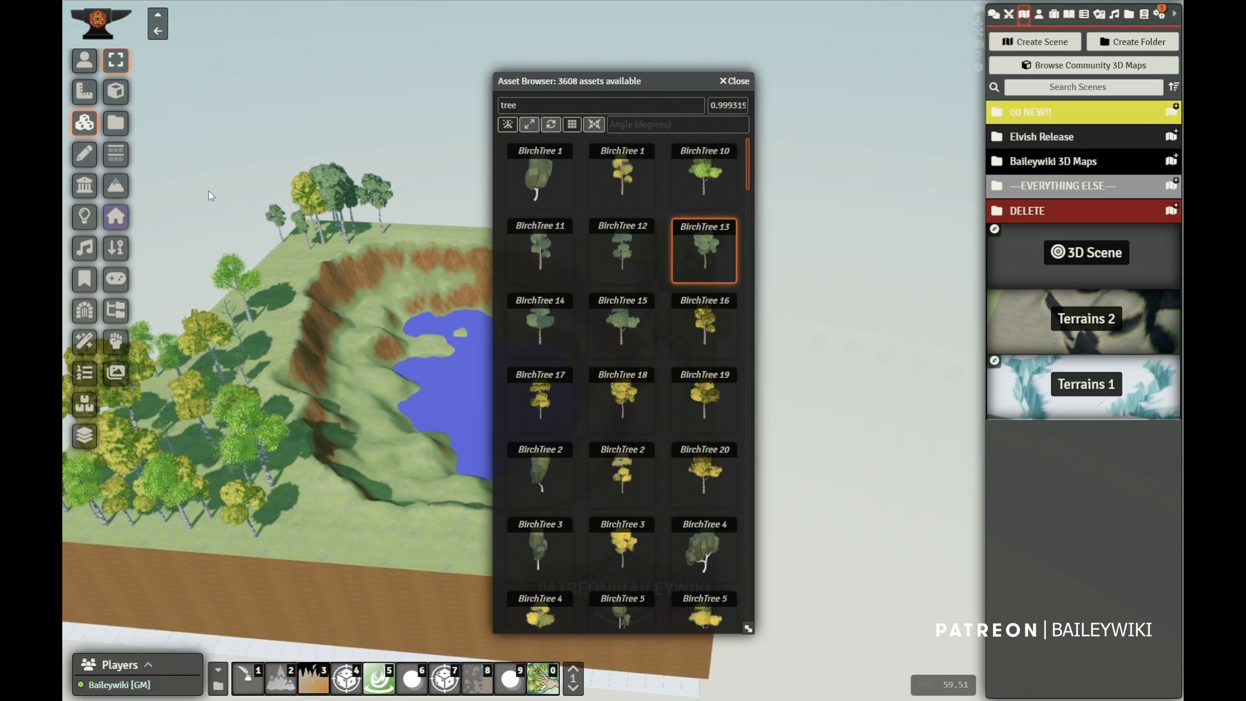
# Search the 3D assets for "build" and choose the brick and wood house model.
pyautogui.moveTo(404, 233); pyautogui.dragTo(344, 276, button='right')
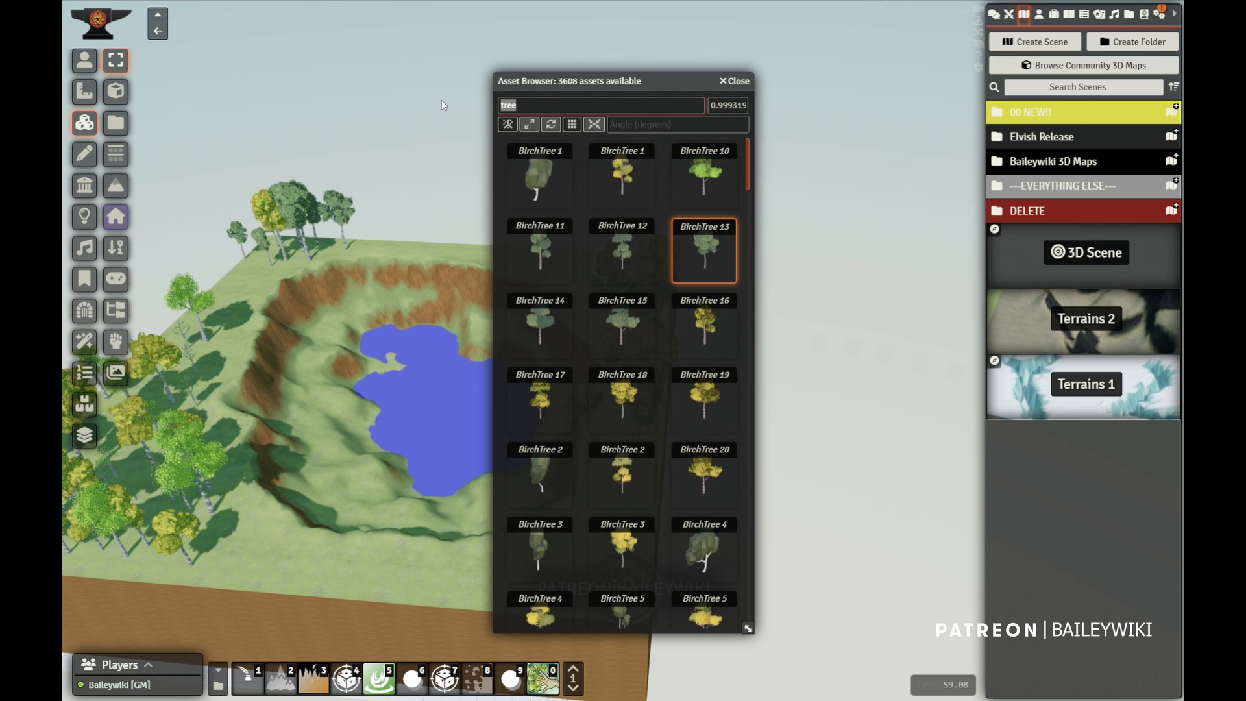
pyautogui.write('build')
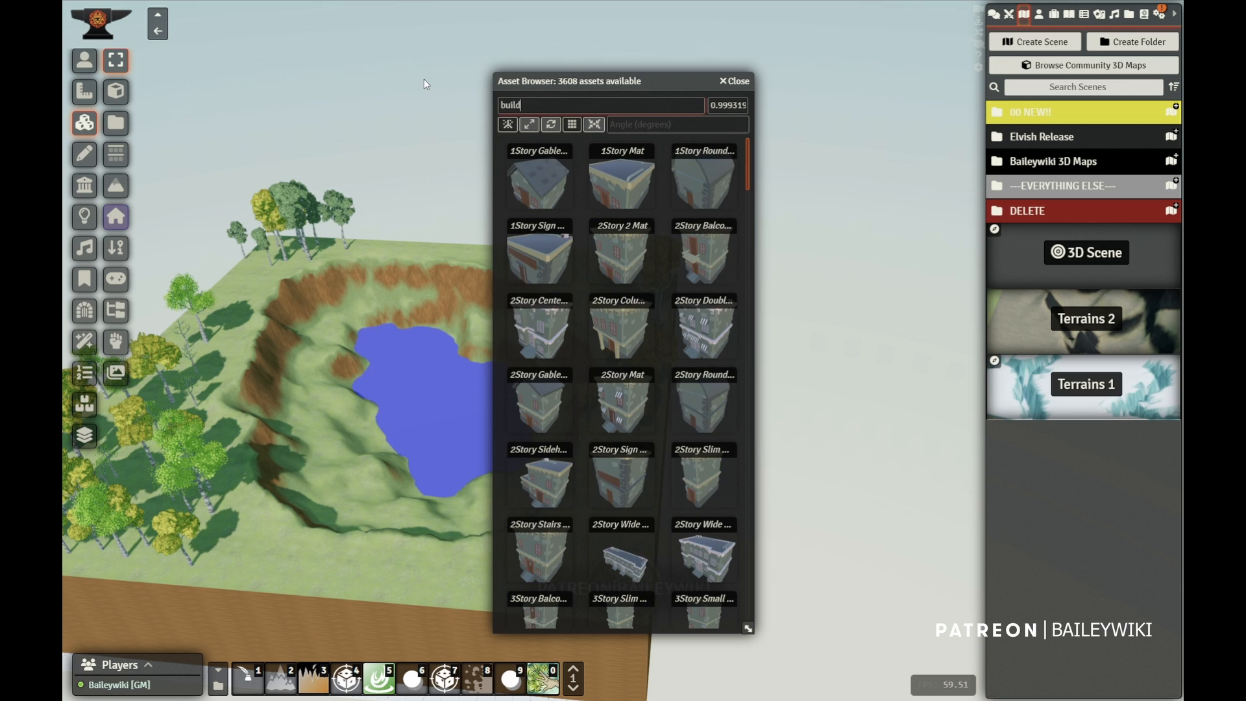
pyautogui.scroll(-5, 622, 253)
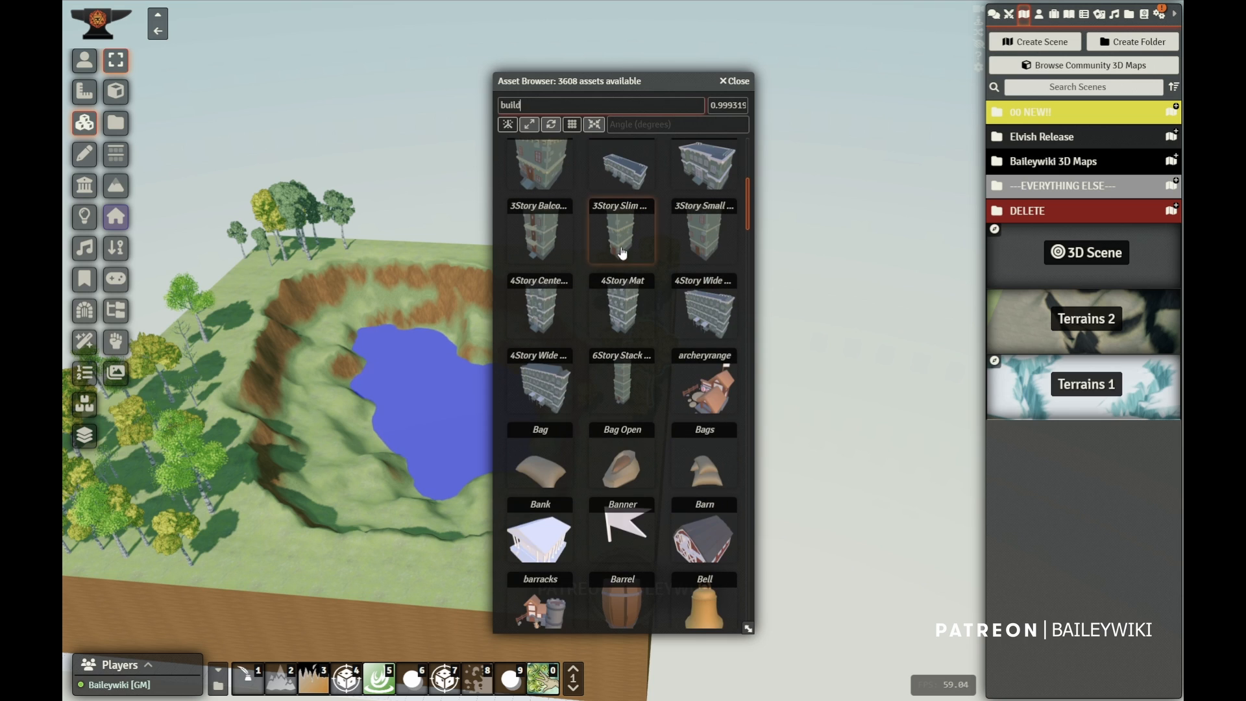
pyautogui.scroll(-2, 611, 308)
pyautogui.scroll(-5, 616, 325)
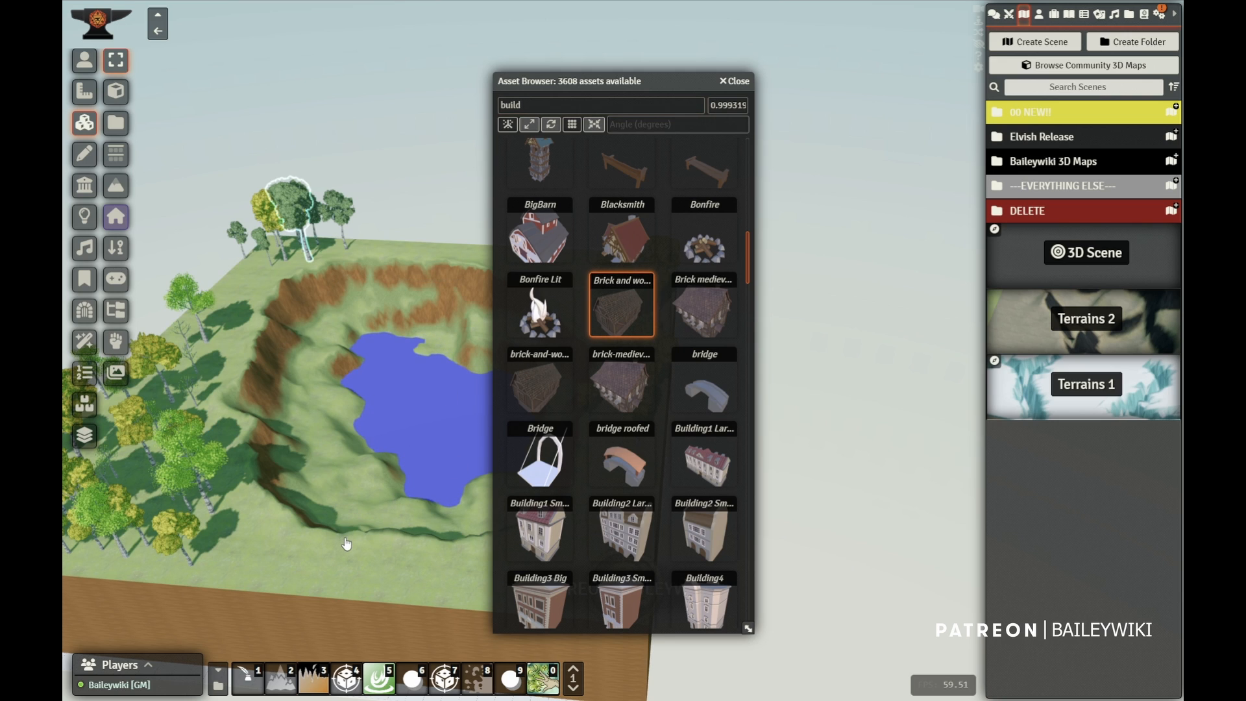
# Try the brick and wood house on the bare grass at the crater's edge, and delete it.
pyautogui.moveTo(435, 612); pyautogui.dragTo(379, 425)
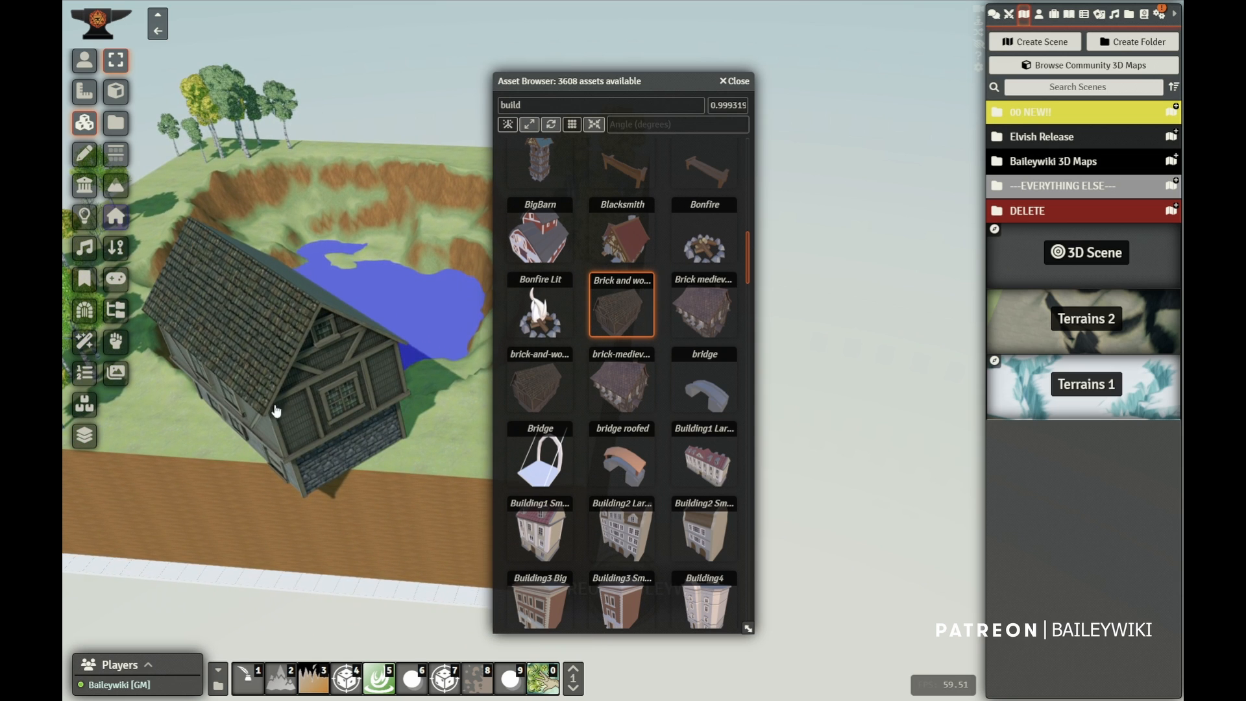
pyautogui.scroll(-3, 274, 396)
pyautogui.scroll(2, 286, 396)
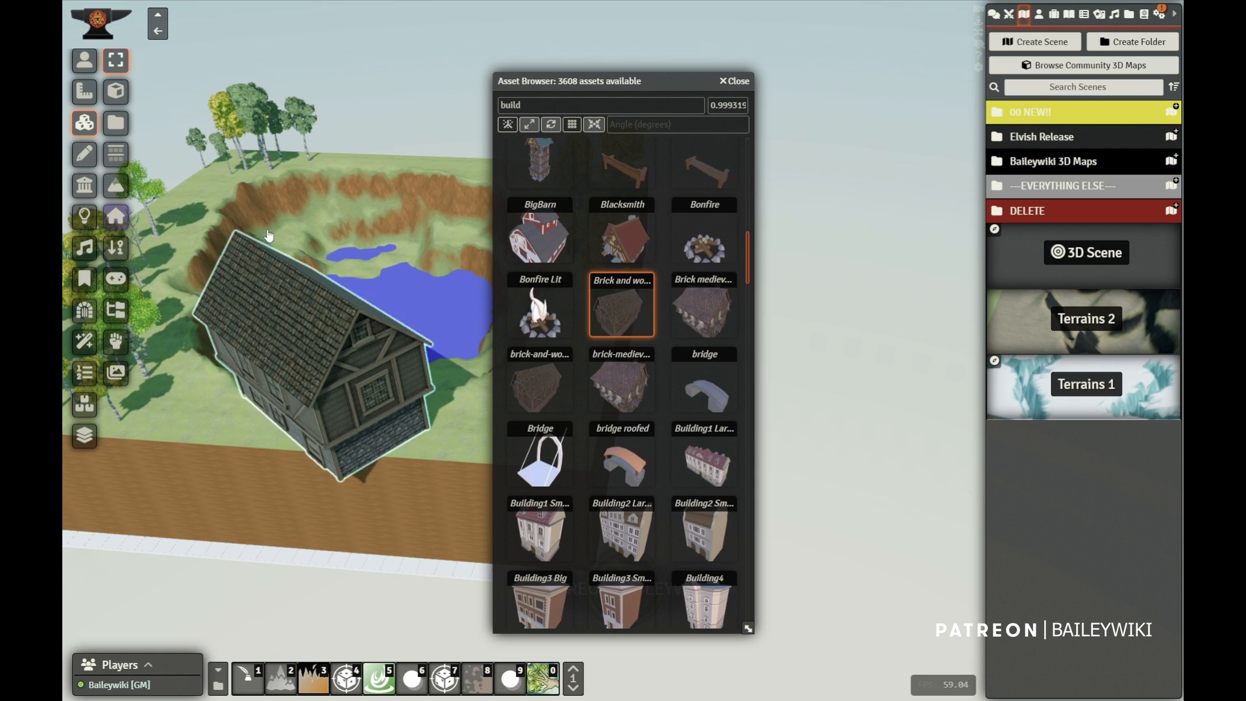
pyautogui.press('Delete')
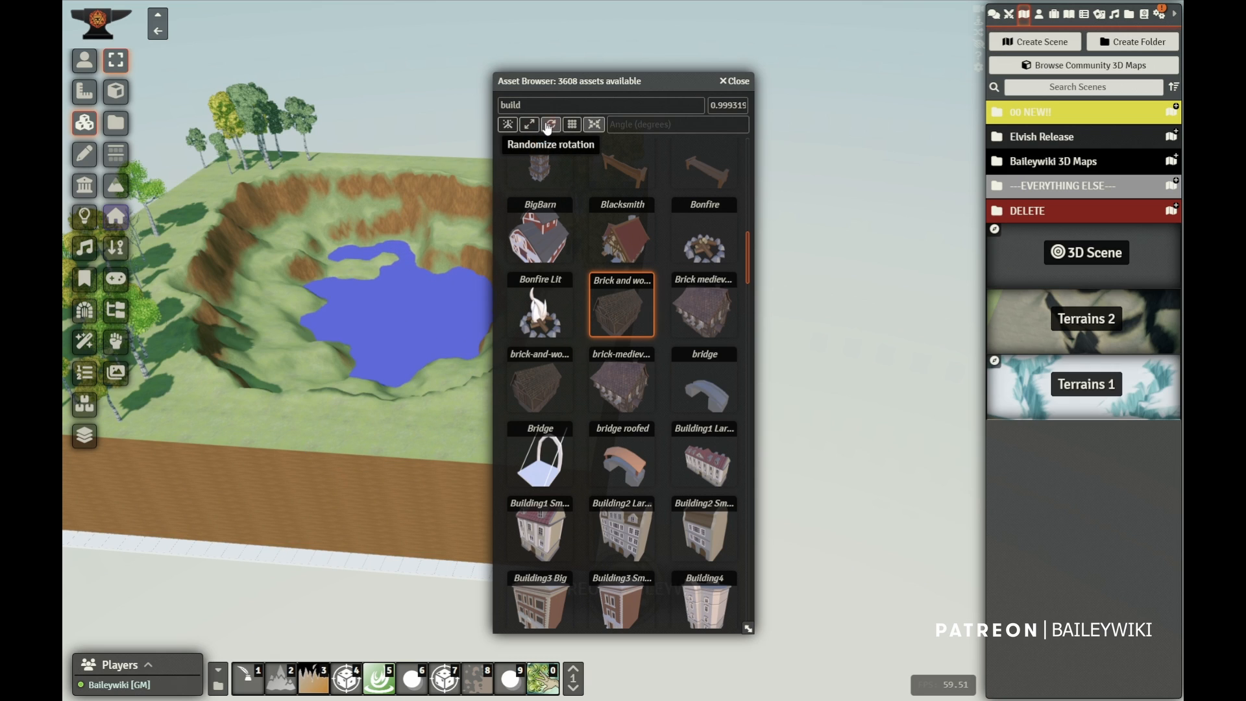
# Place the brick and wood house on the bare grass strip between the crater rim and the terrain edge.
pyautogui.click(451, 417)
pyautogui.moveTo(373, 481); pyautogui.dragTo(235, 387, button='right')
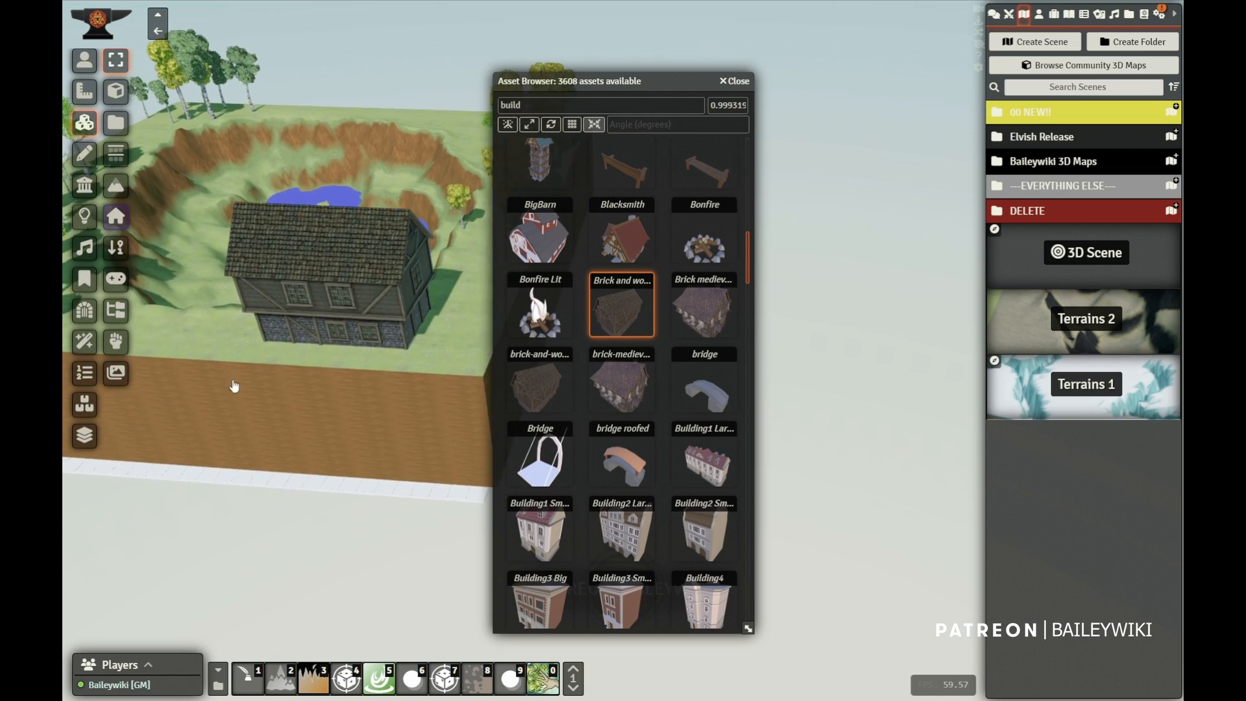
pyautogui.moveTo(235, 387); pyautogui.dragTo(294, 459)
pyautogui.moveTo(295, 459); pyautogui.dragTo(356, 312, button='right')
pyautogui.moveTo(356, 311); pyautogui.dragTo(396, 331)
pyautogui.moveTo(396, 331); pyautogui.dragTo(67, 418, button='right')
pyautogui.moveTo(67, 417); pyautogui.dragTo(241, 409)
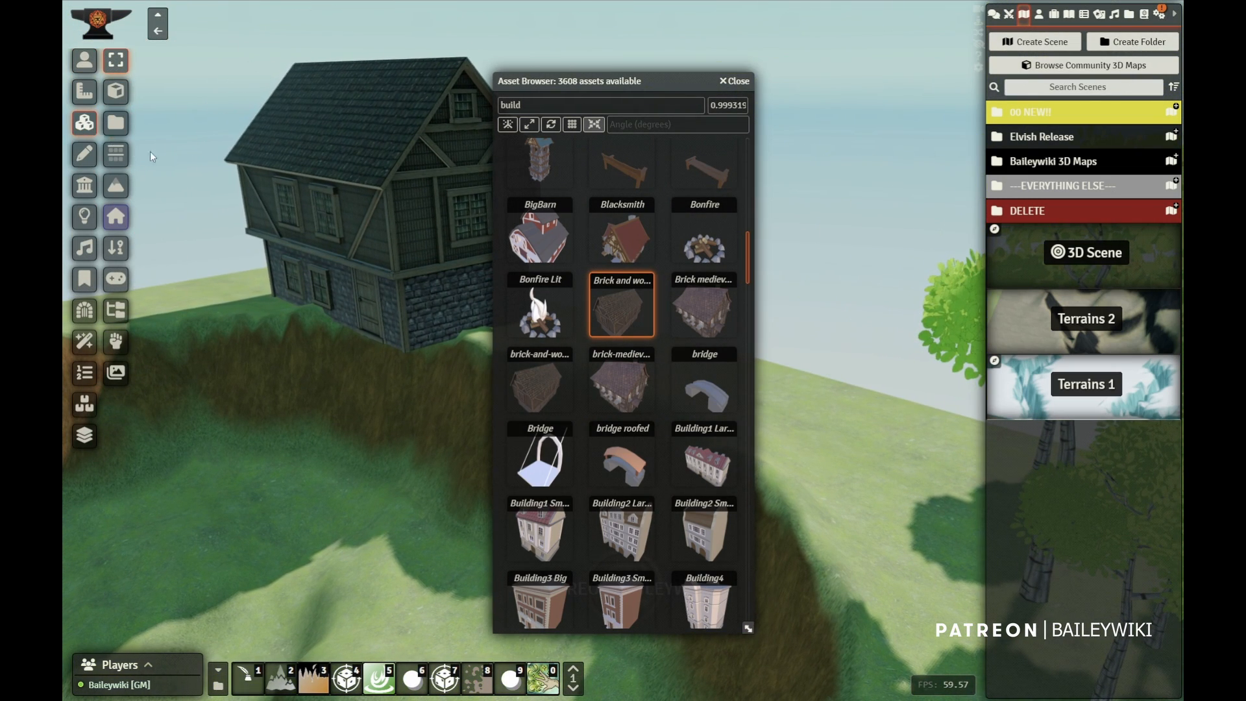
# Close the asset browser, select the placed house and move it sideways along the crater rim, away from the grove.
pyautogui.click(319, 234)
pyautogui.click(734, 81)
pyautogui.click(309, 298)
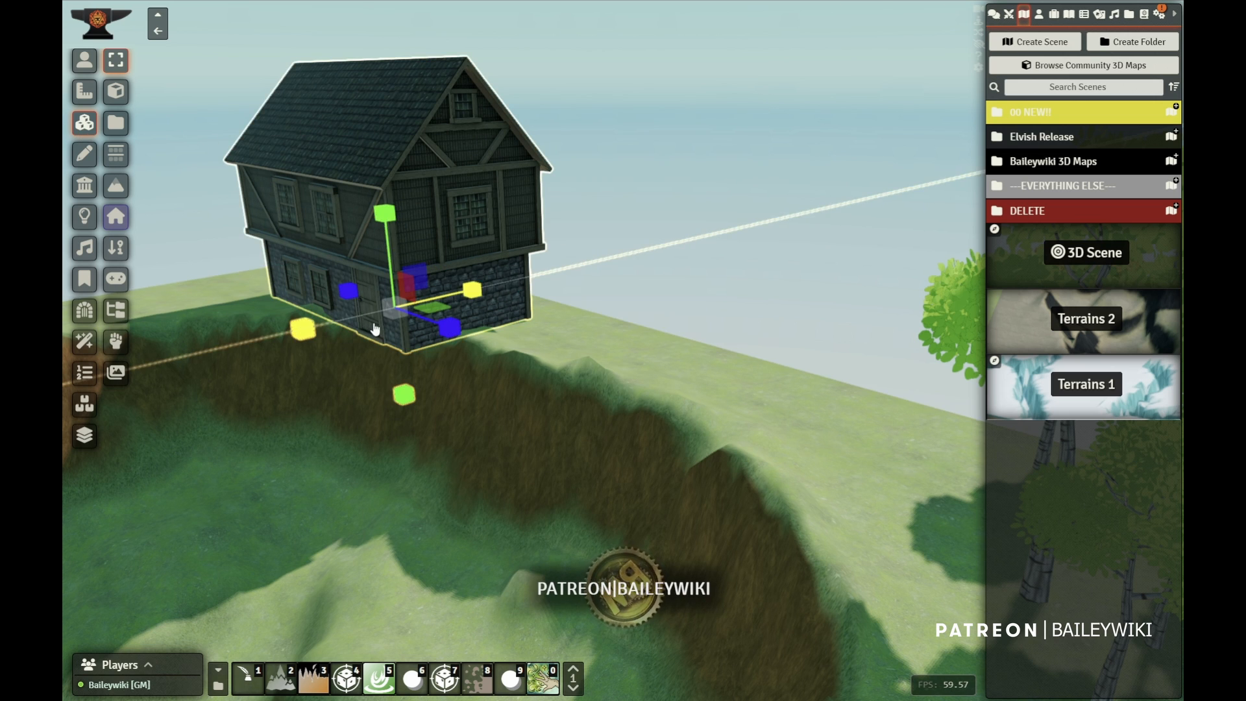
pyautogui.scroll(5, 325, 440)
pyautogui.scroll(-5, 342, 442)
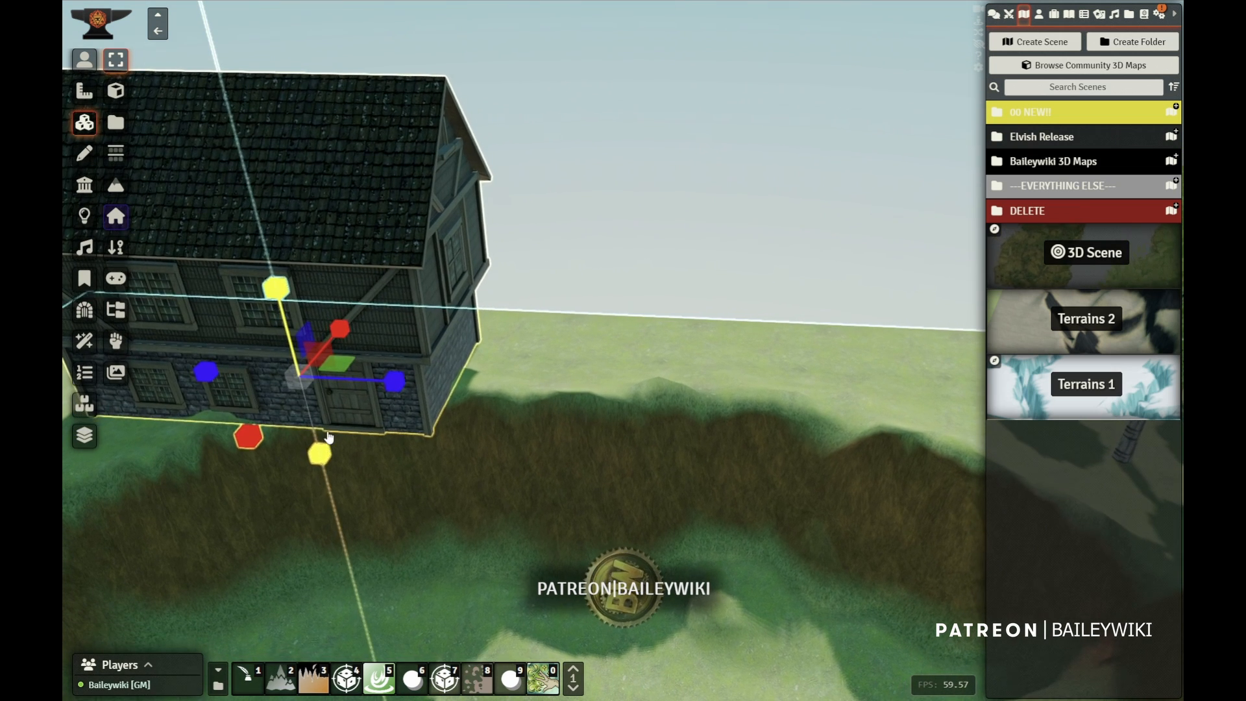
pyautogui.press('t')
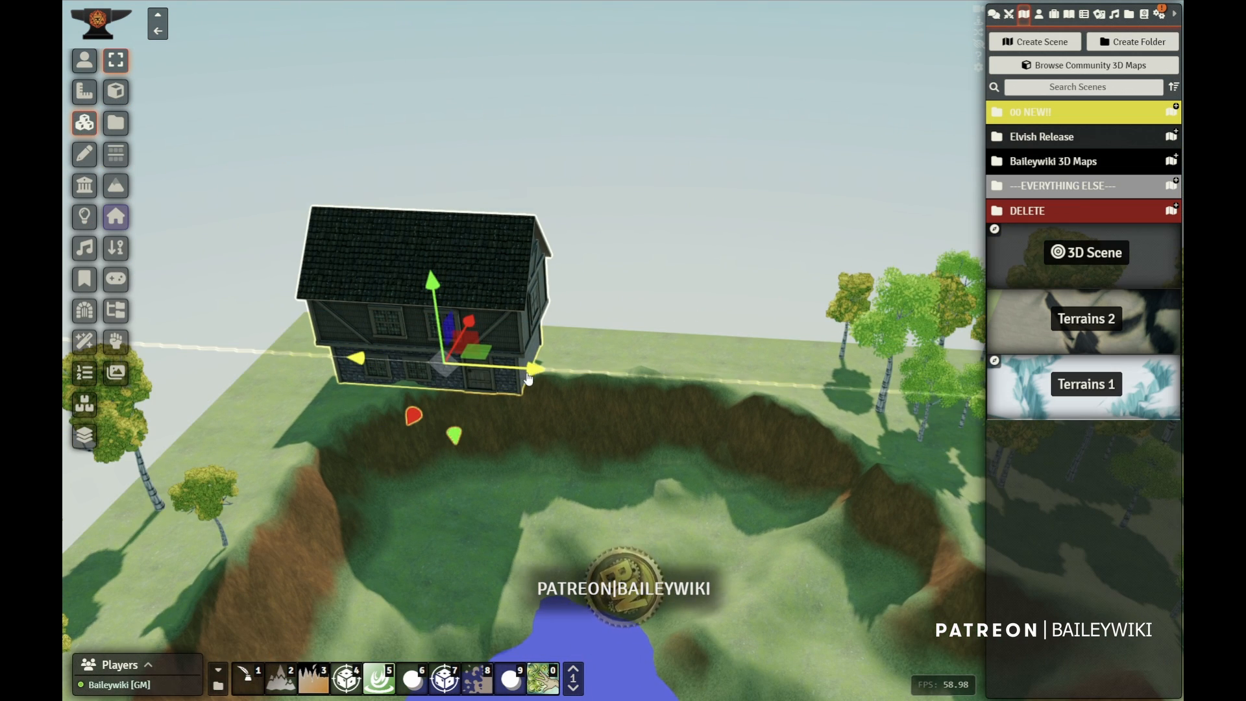
pyautogui.moveTo(532, 374); pyautogui.dragTo(449, 366)
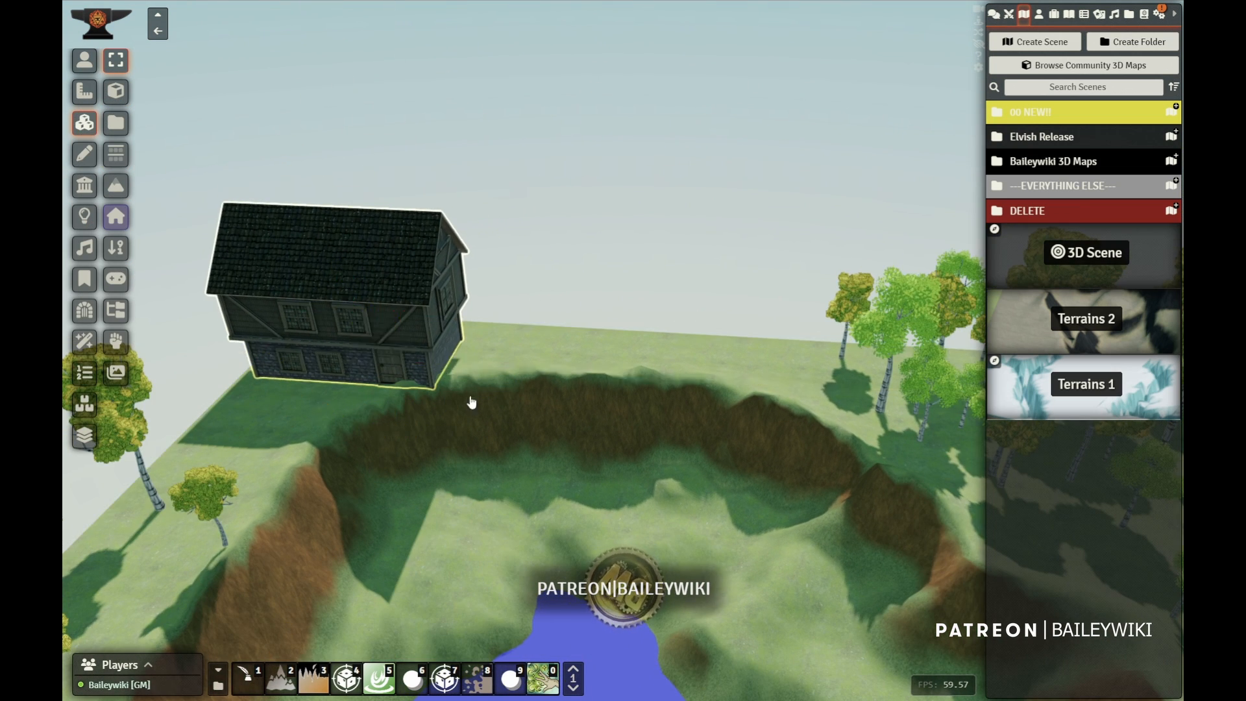
# Move the house across to the bare terrain corner beside the lone birches and rotate it slightly about its vertical axis.
pyautogui.moveTo(519, 483); pyautogui.dragTo(448, 400, button='right')
pyautogui.scroll(-8, 451, 411)
pyautogui.moveTo(556, 455); pyautogui.dragTo(479, 437, button='right')
pyautogui.moveTo(422, 353); pyautogui.dragTo(249, 613)
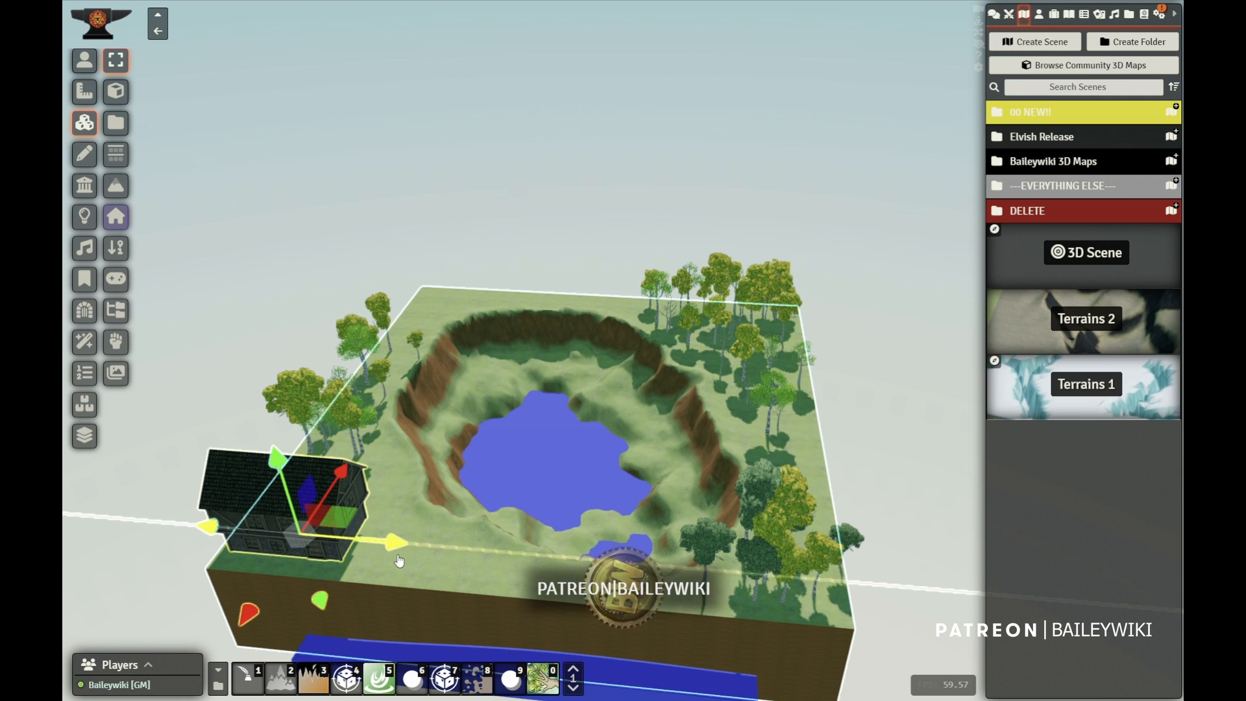
pyautogui.moveTo(402, 547); pyautogui.dragTo(438, 549)
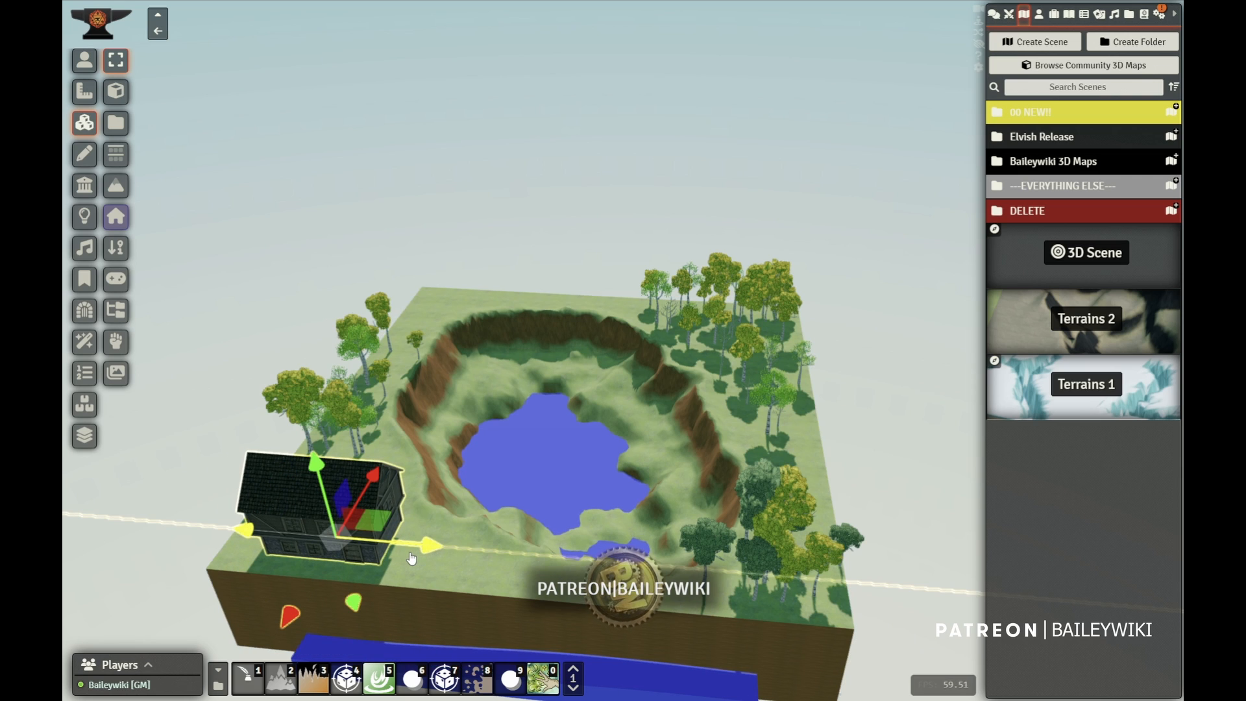
pyautogui.press('r')
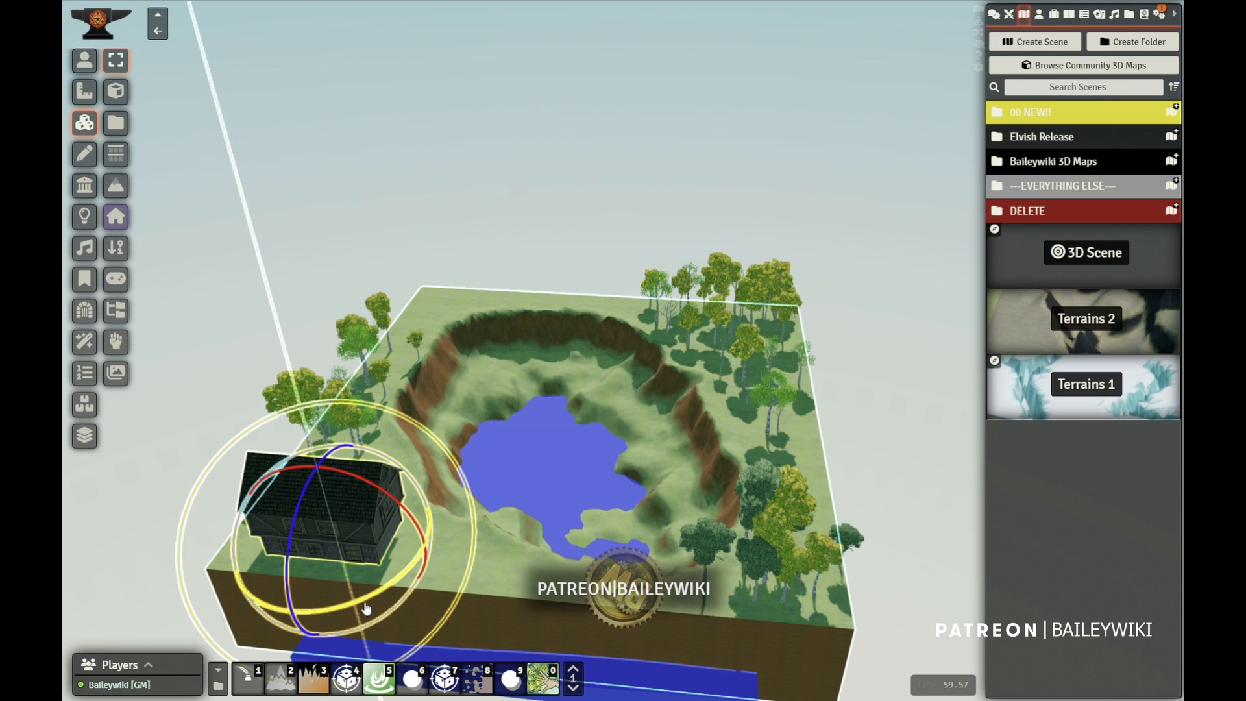
pyautogui.moveTo(367, 608); pyautogui.dragTo(356, 613)
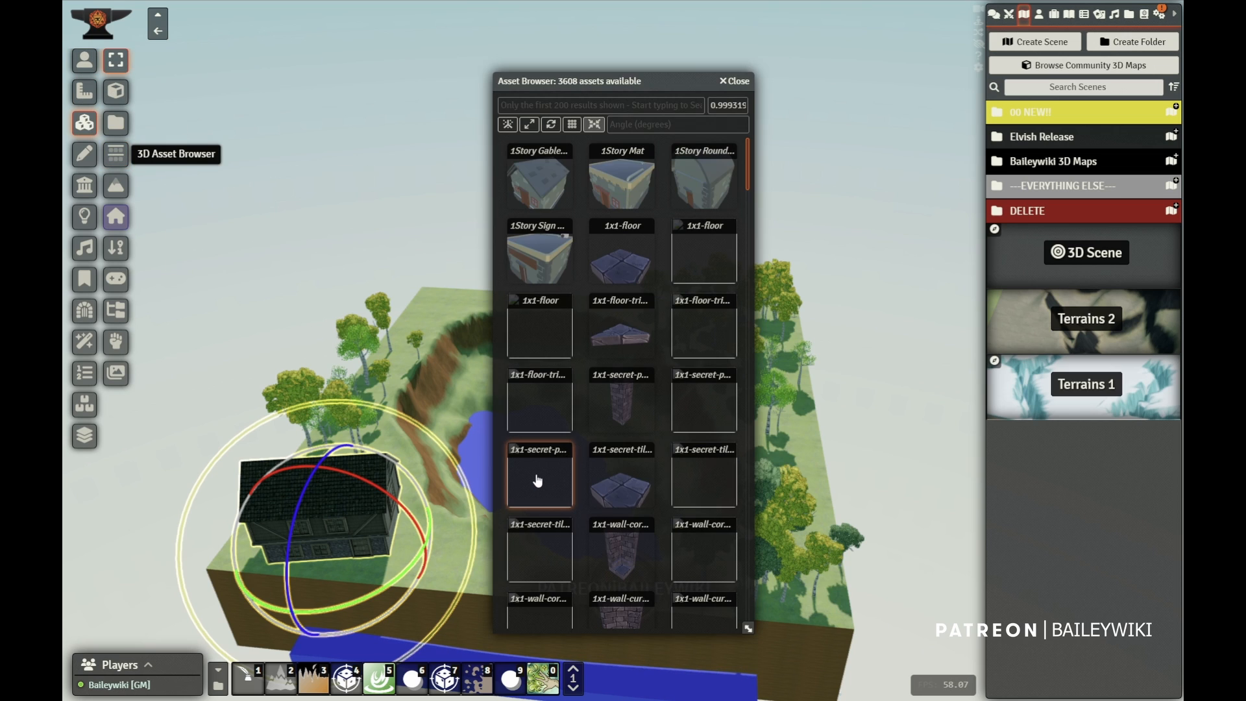
# Search the assets for "building", place the ruined-house model at the terrain corner behind the crater, and close the asset browser.
pyautogui.write('building')
pyautogui.scroll(-4, 660, 473)
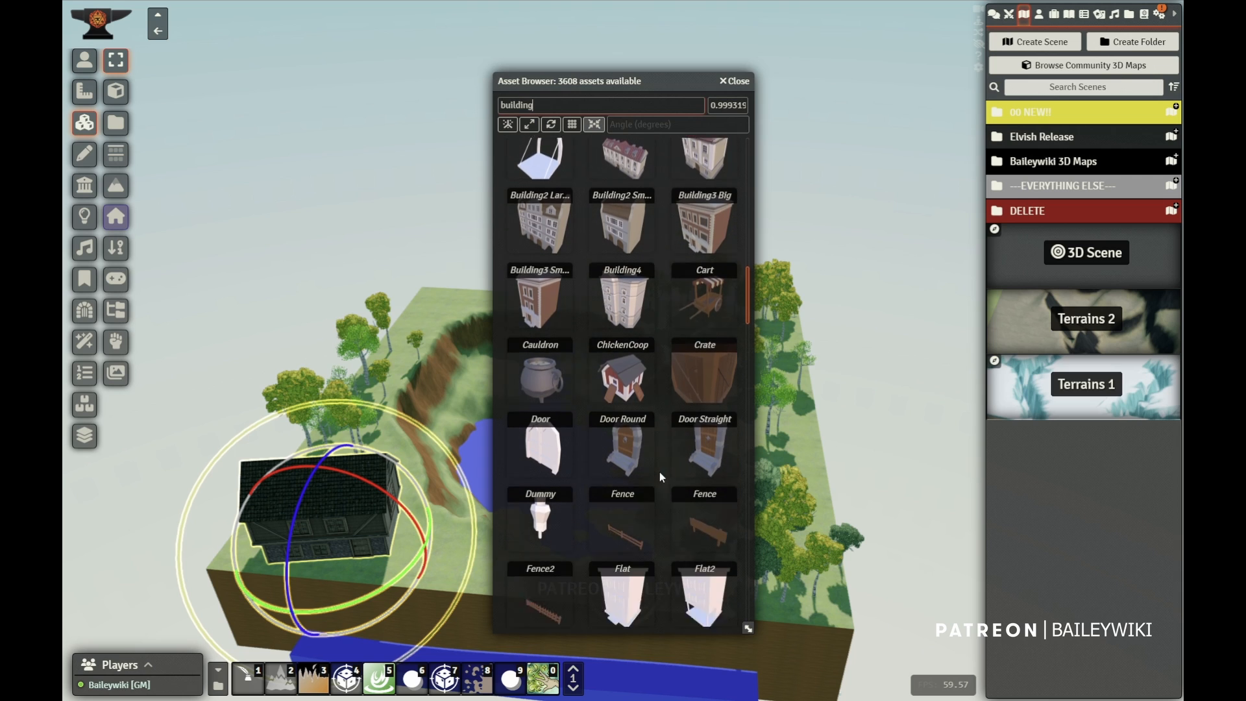
pyautogui.scroll(-4, 707, 379)
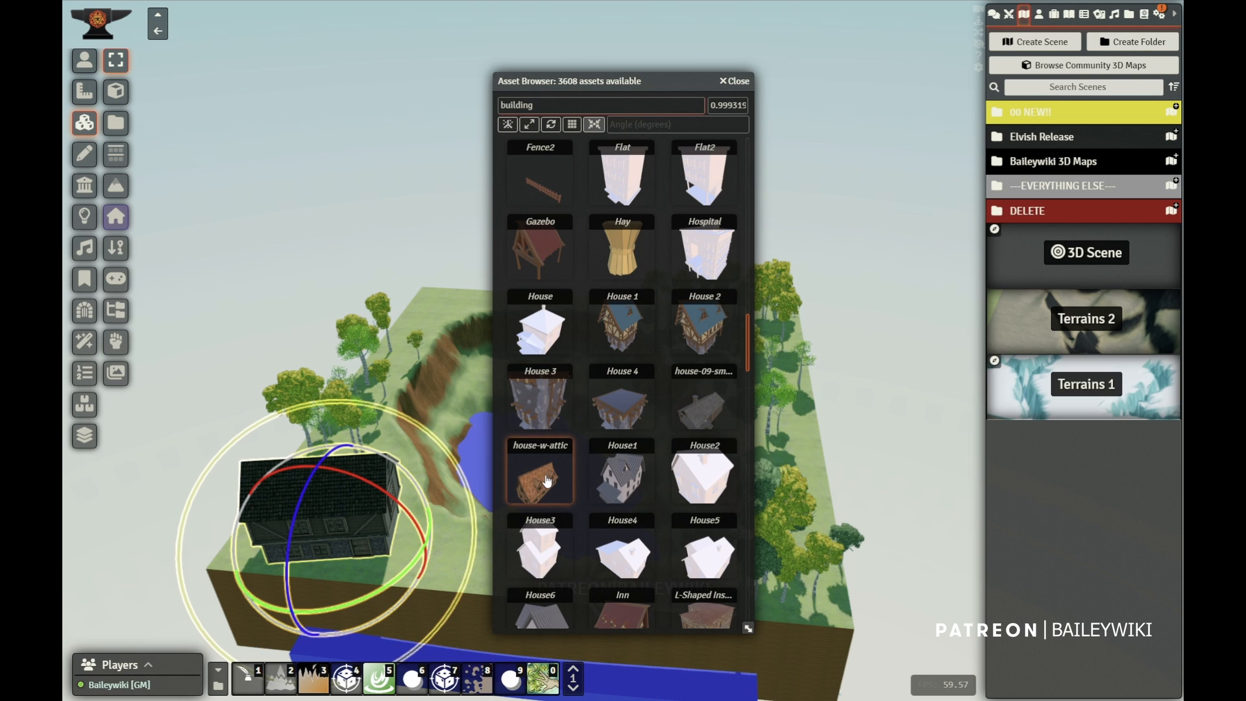
pyautogui.scroll(-8, 692, 406)
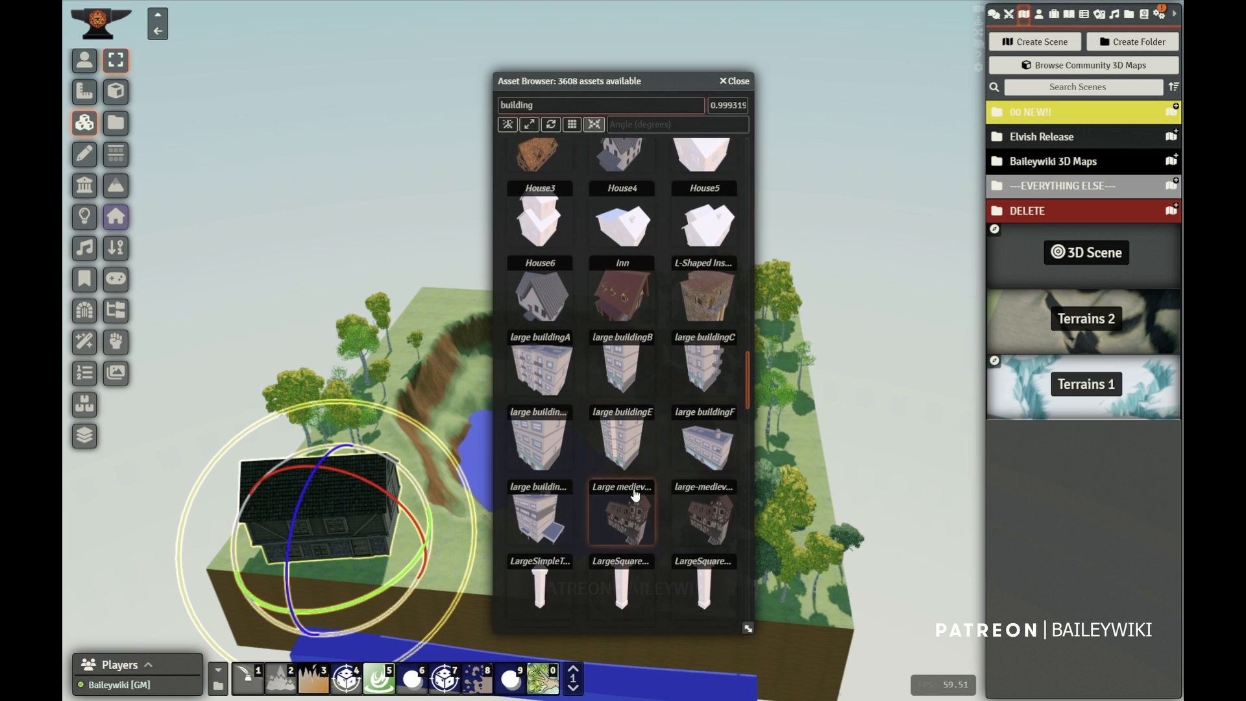
pyautogui.scroll(-5, 639, 492)
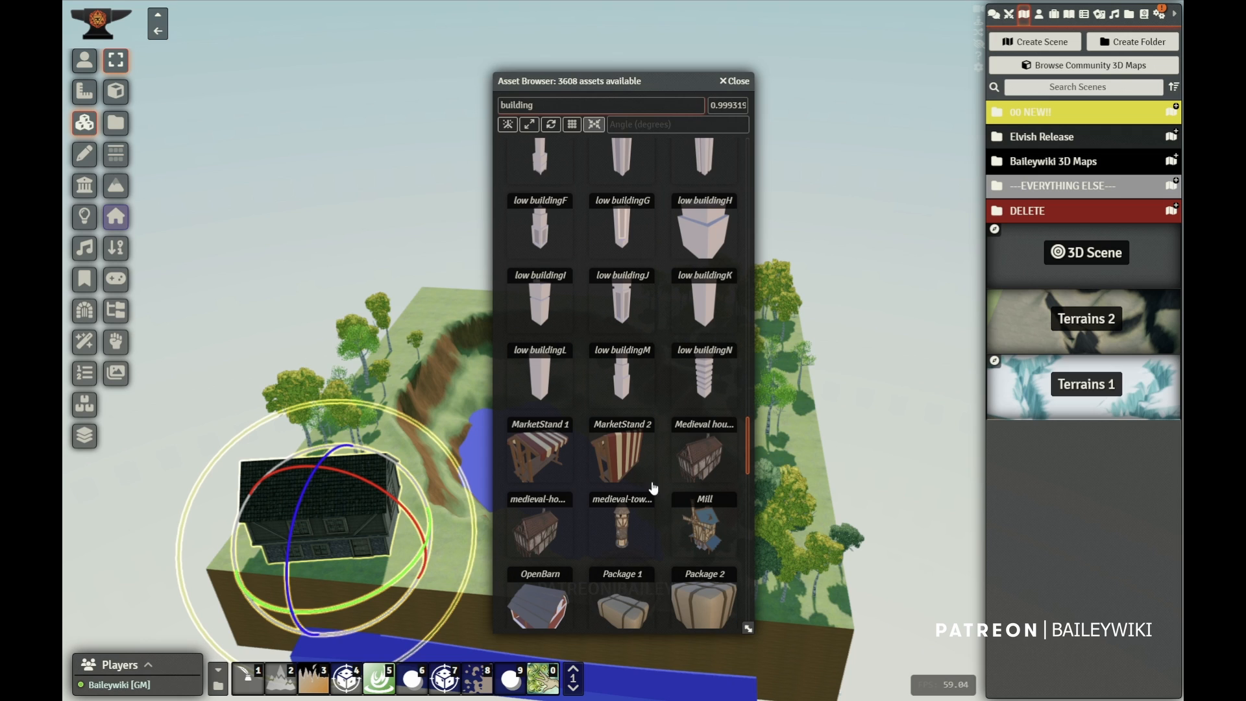
pyautogui.scroll(-5, 640, 524)
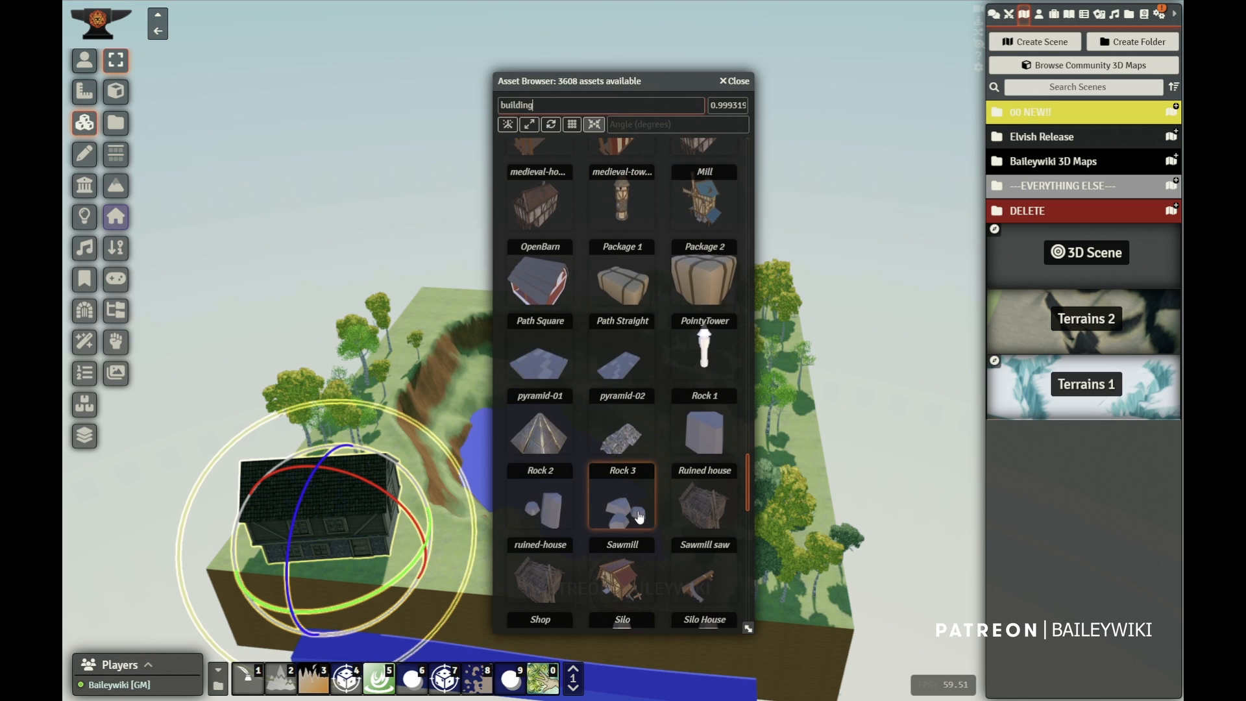
pyautogui.scroll(-4, 639, 517)
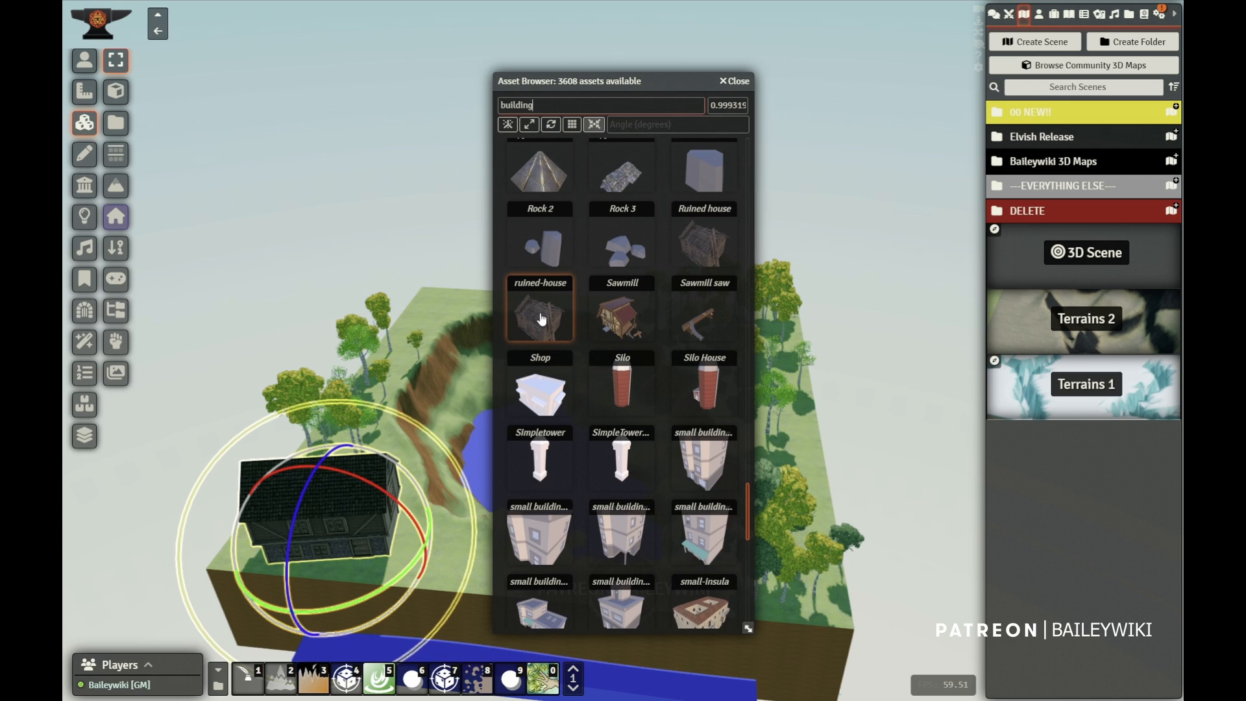
pyautogui.click(448, 313)
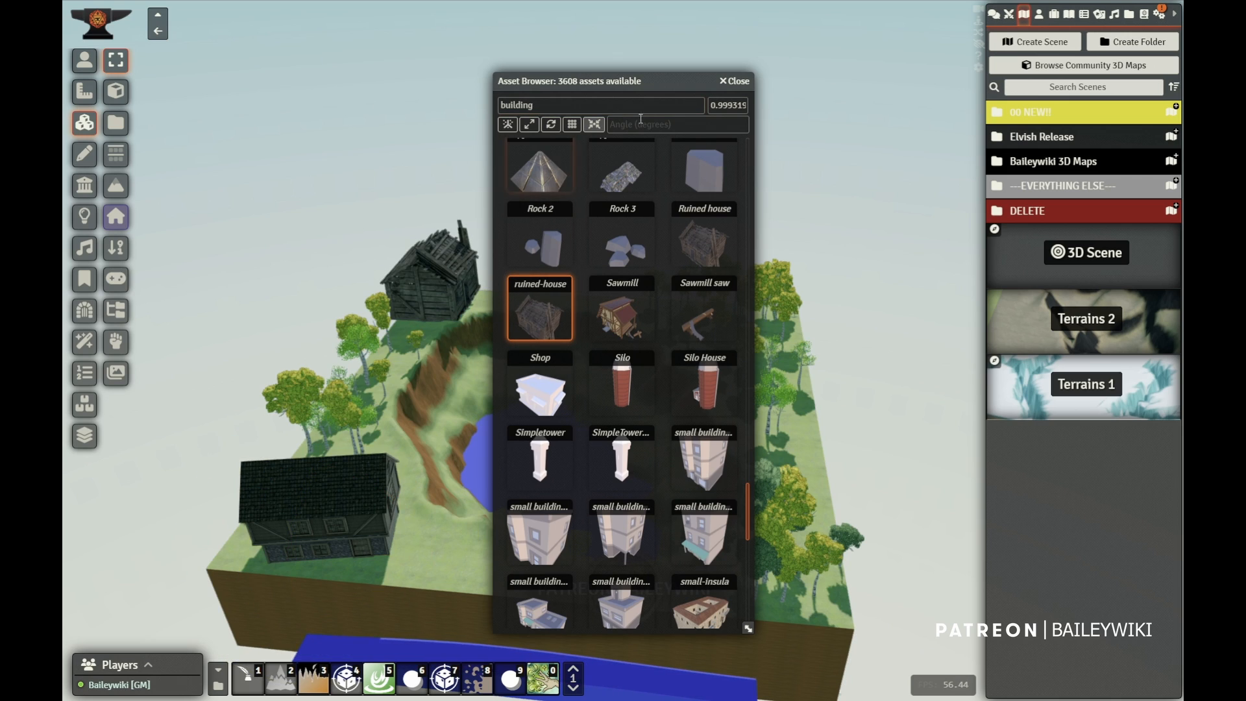
pyautogui.click(737, 81)
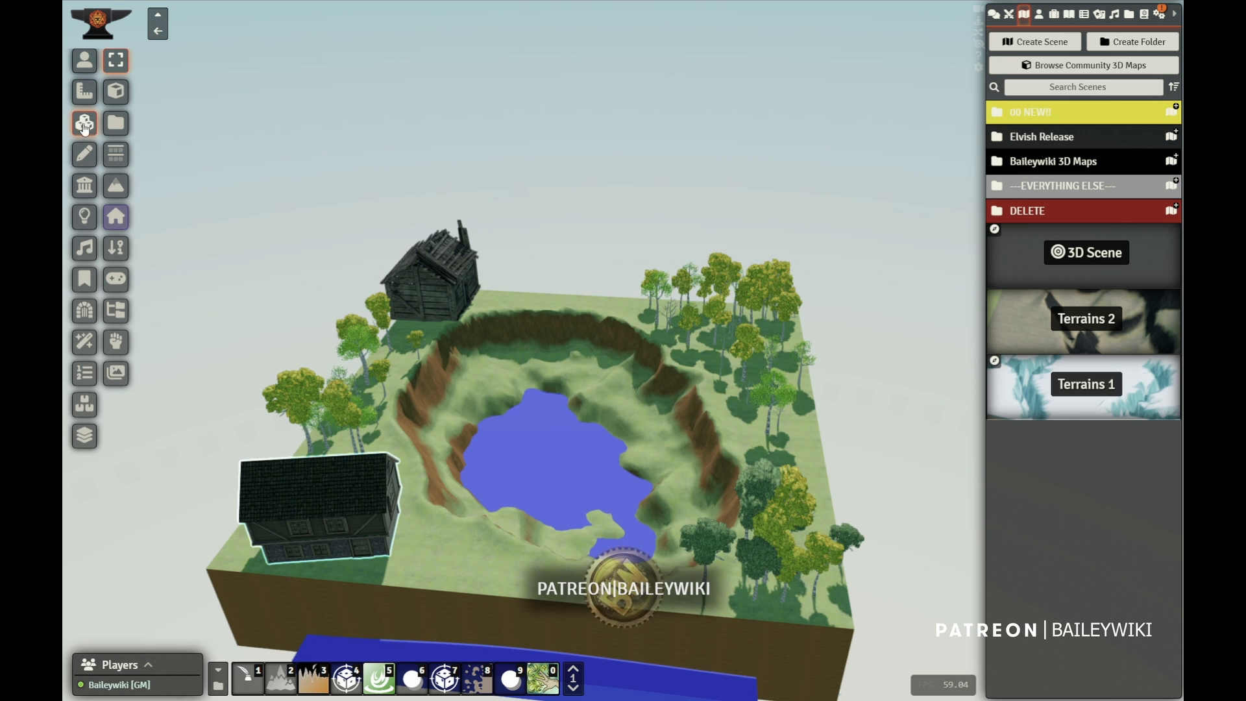
# Select the ruined house and scale it down uniformly to roughly half its size.
pyautogui.scroll(6, 445, 252)
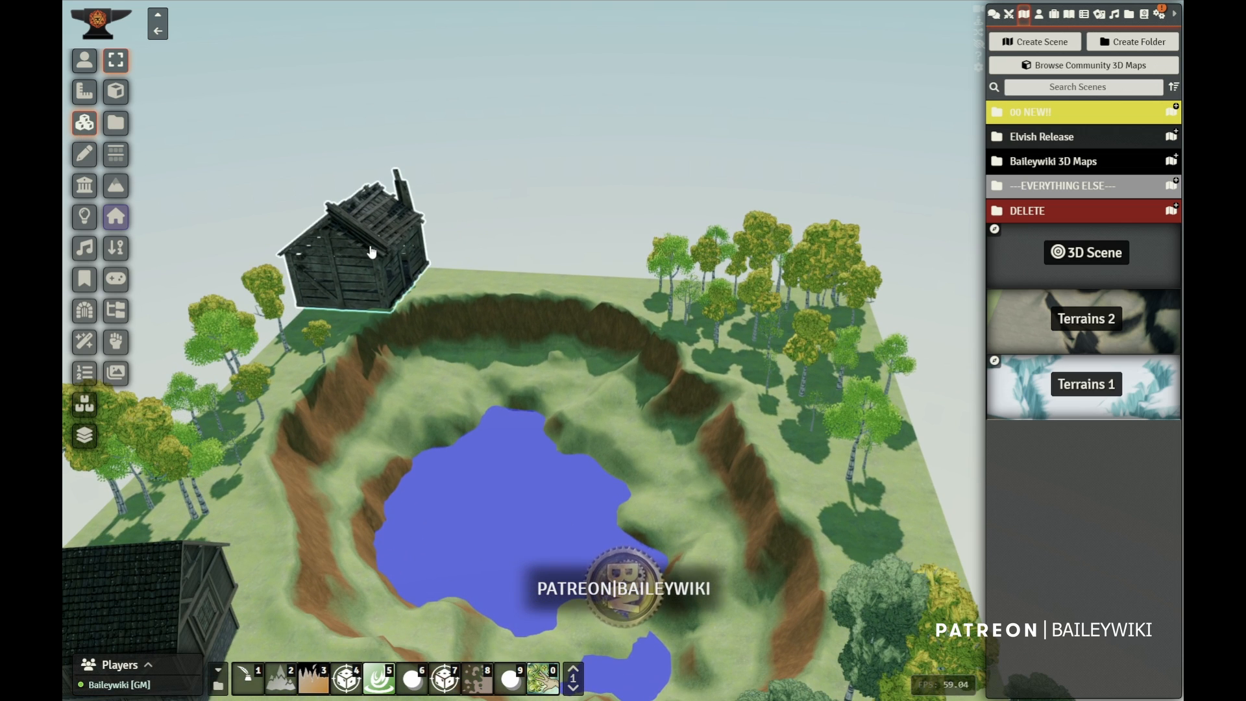
pyautogui.click(365, 277)
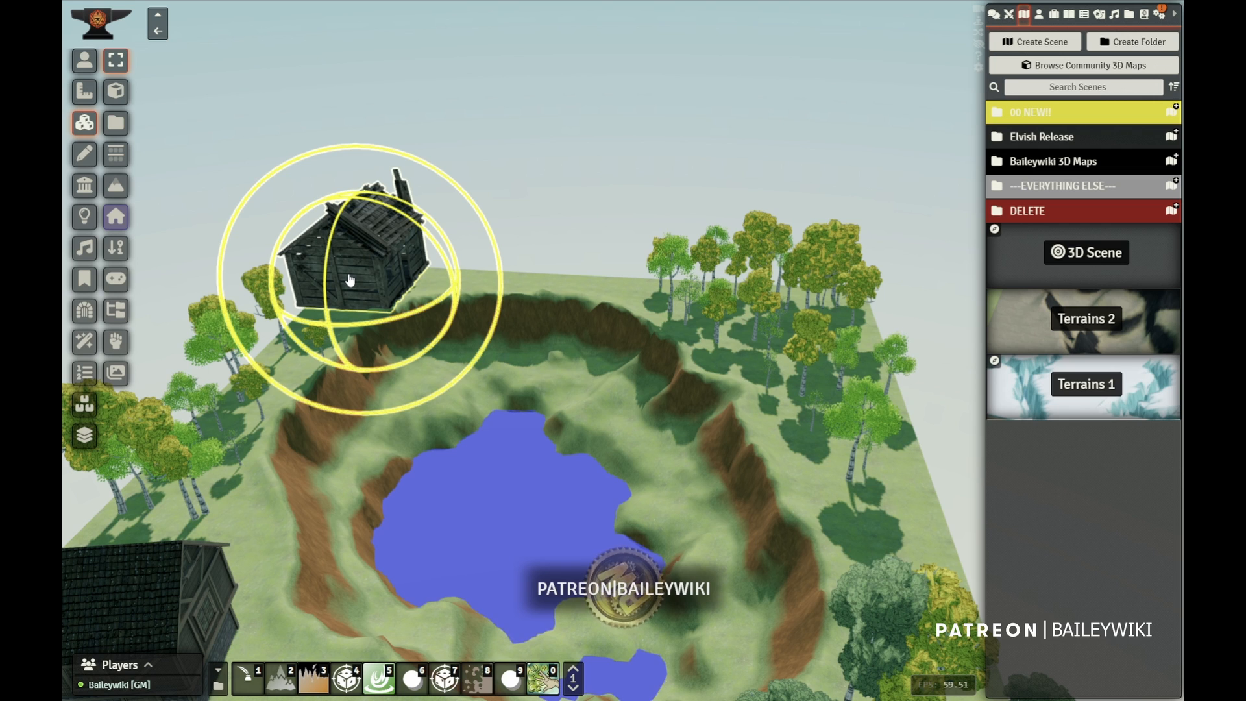
pyautogui.press('s')
pyautogui.moveTo(359, 274); pyautogui.dragTo(367, 273)
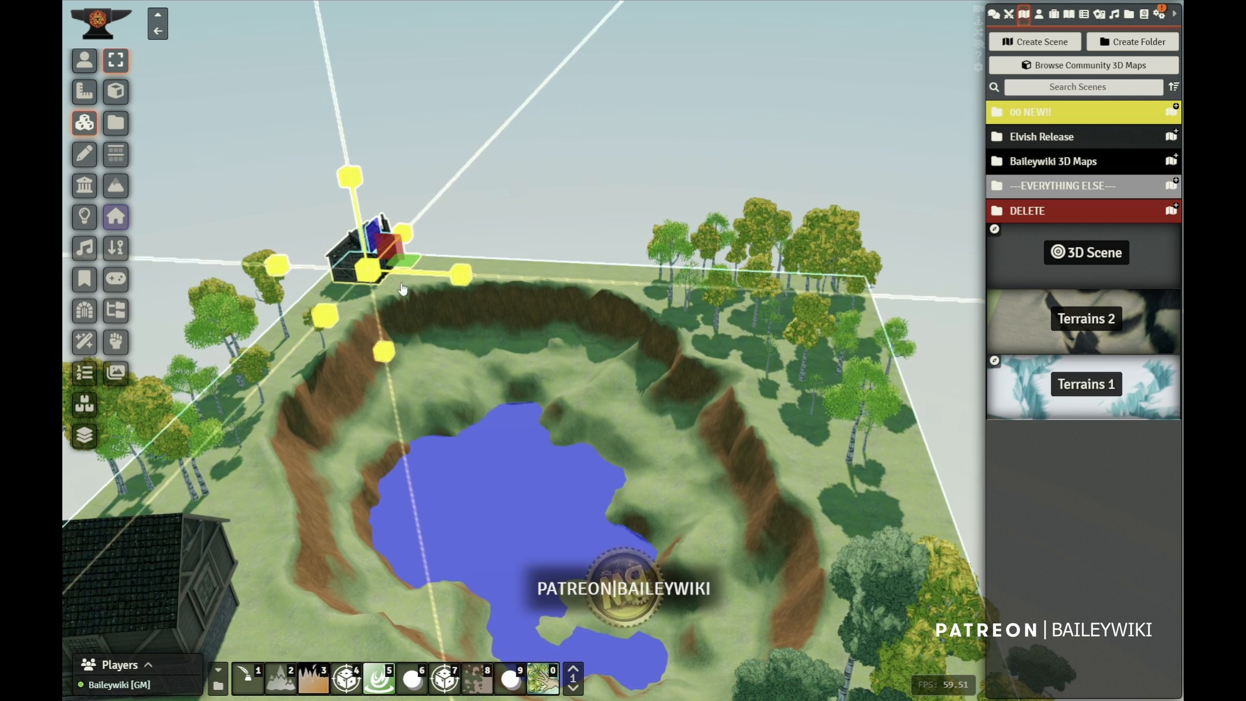
# Move the scaled ruined house along the ground to position it in the terrain corner behind the crater rim.
pyautogui.scroll(3, 414, 297)
pyautogui.moveTo(417, 298); pyautogui.dragTo(479, 359, button='right')
pyautogui.scroll(2, 419, 302)
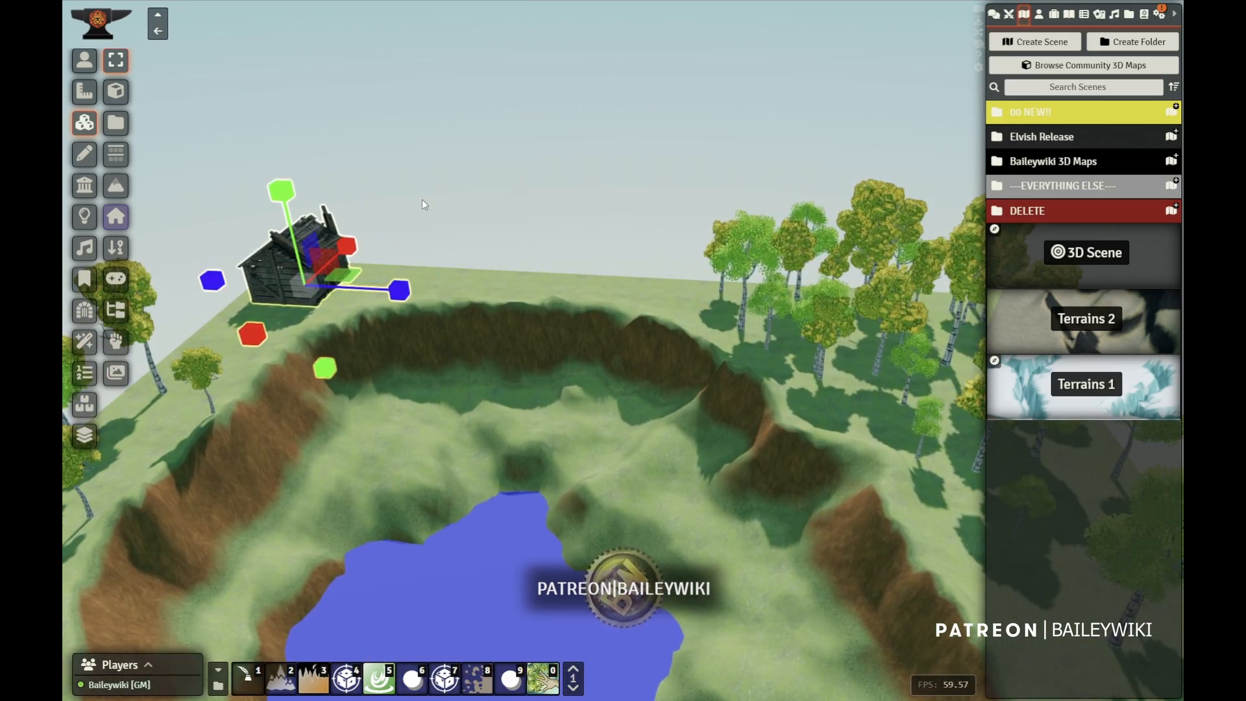
pyautogui.press('t')
pyautogui.moveTo(429, 385); pyautogui.dragTo(267, 403)
pyautogui.moveTo(524, 357); pyautogui.dragTo(403, 454, button='right')
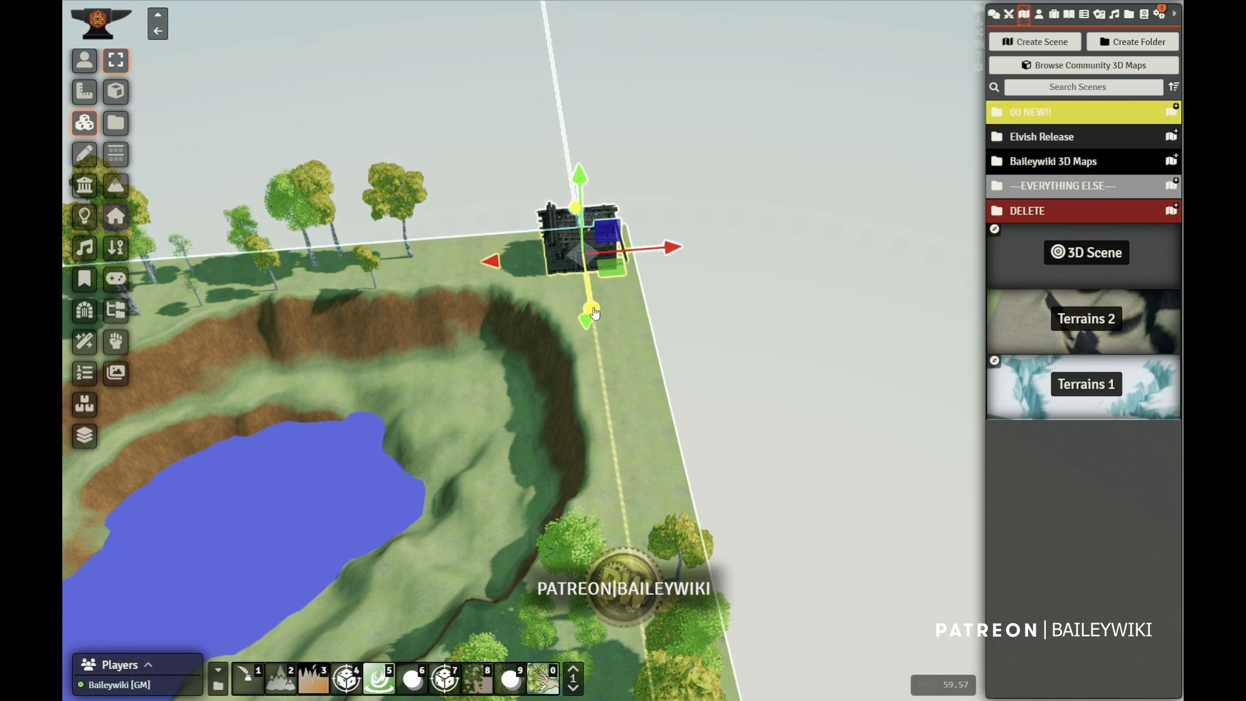
pyautogui.moveTo(595, 310); pyautogui.dragTo(596, 336)
pyautogui.scroll(-5, 465, 400)
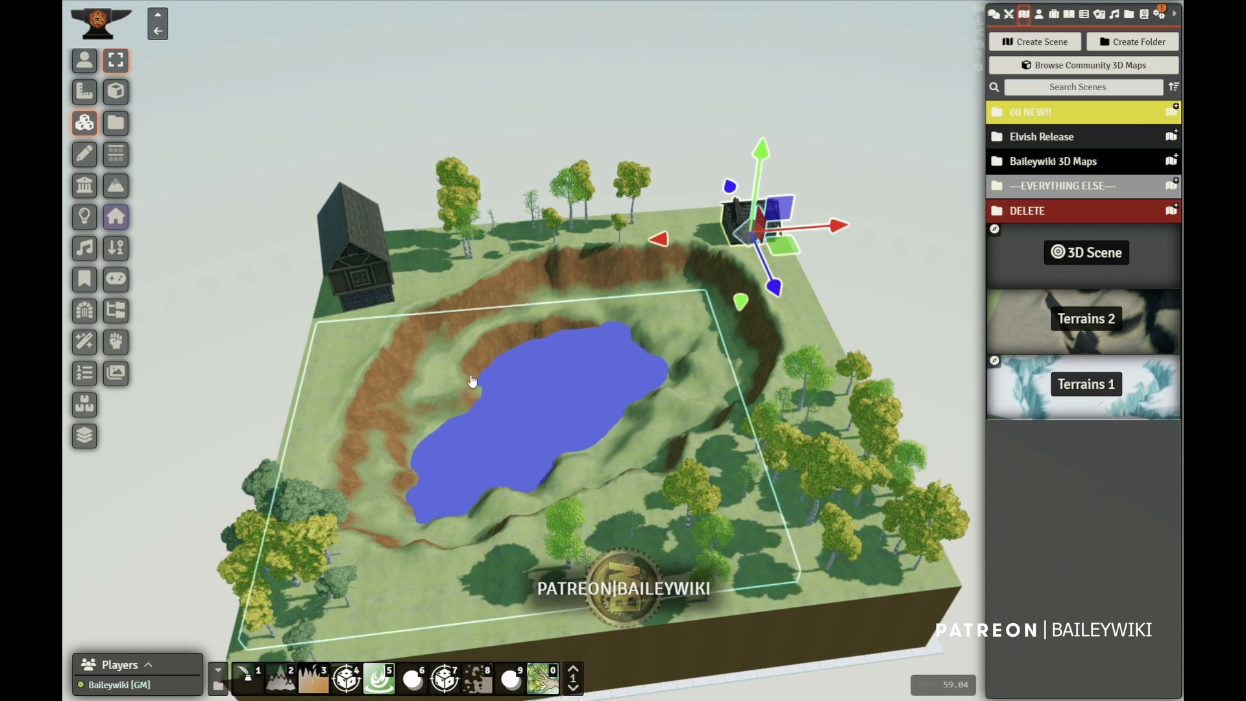
# Select the water surface in the crater and raise it until the lake fills the basin up to the rim, then deselect it.
pyautogui.moveTo(473, 382); pyautogui.dragTo(552, 348, button='right')
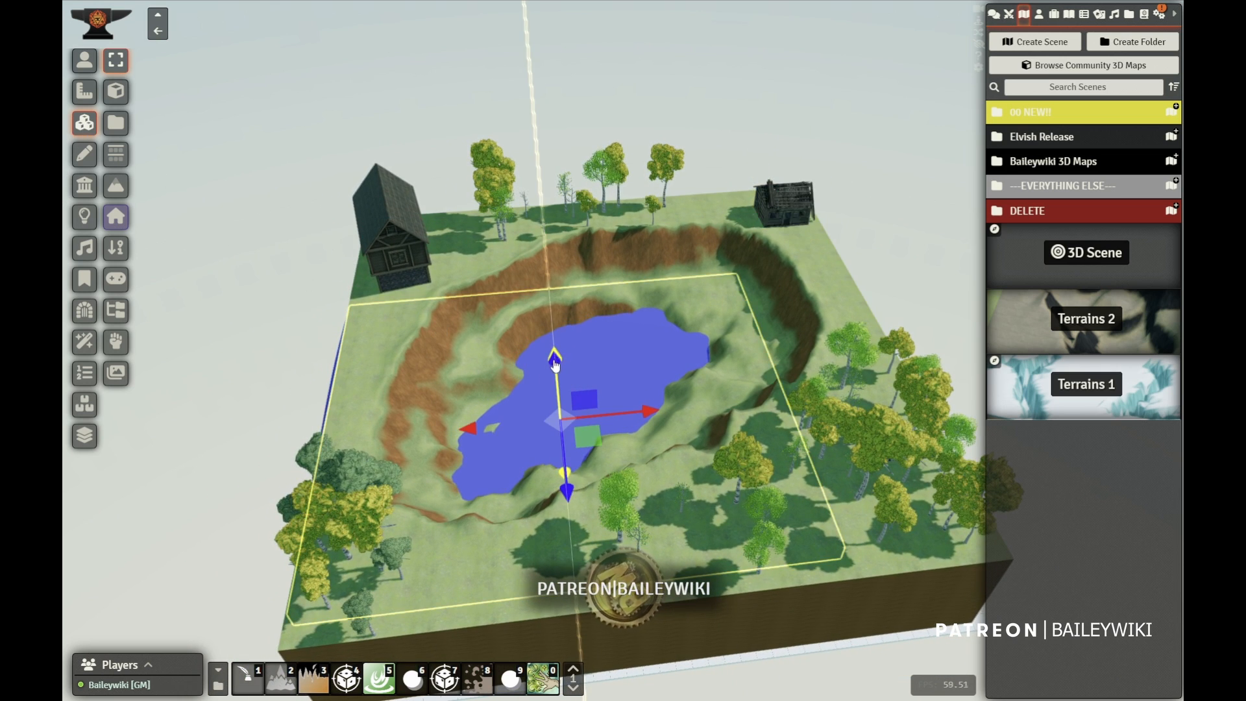
pyautogui.moveTo(431, 436); pyautogui.dragTo(572, 390)
pyautogui.moveTo(571, 390); pyautogui.dragTo(485, 326, button='right')
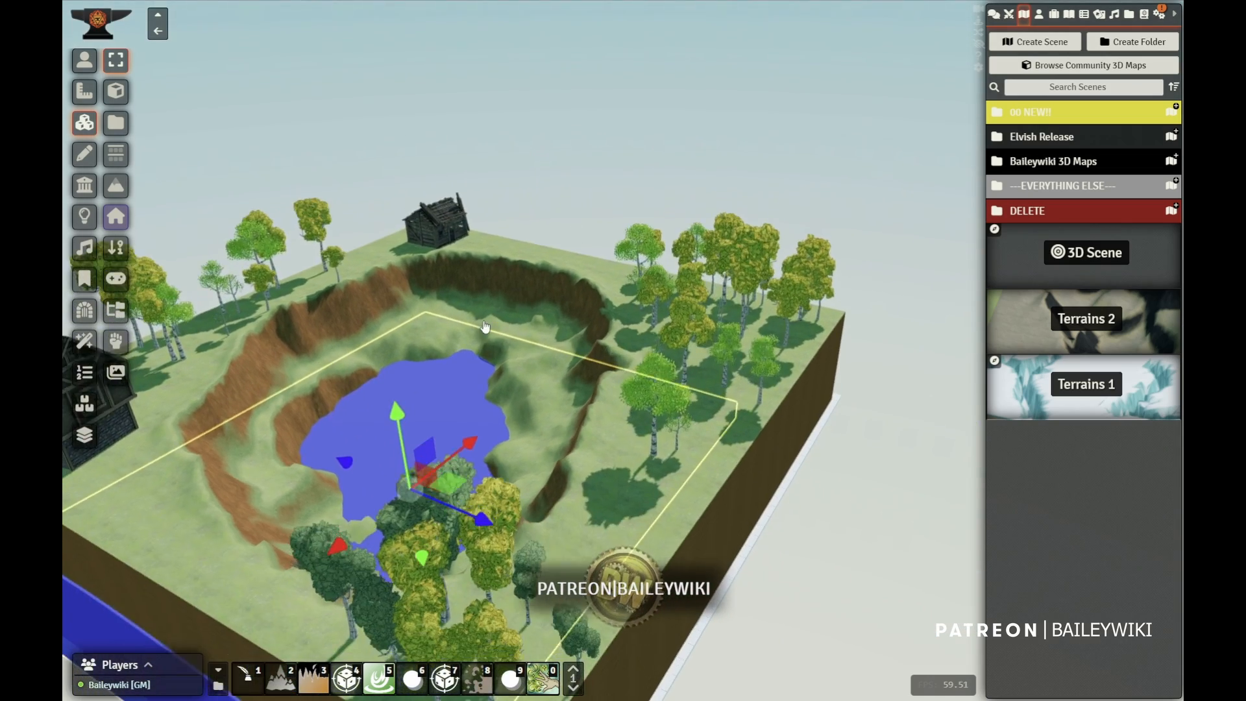
pyautogui.moveTo(398, 412); pyautogui.dragTo(390, 331)
pyautogui.moveTo(227, 495); pyautogui.dragTo(396, 465, button='right')
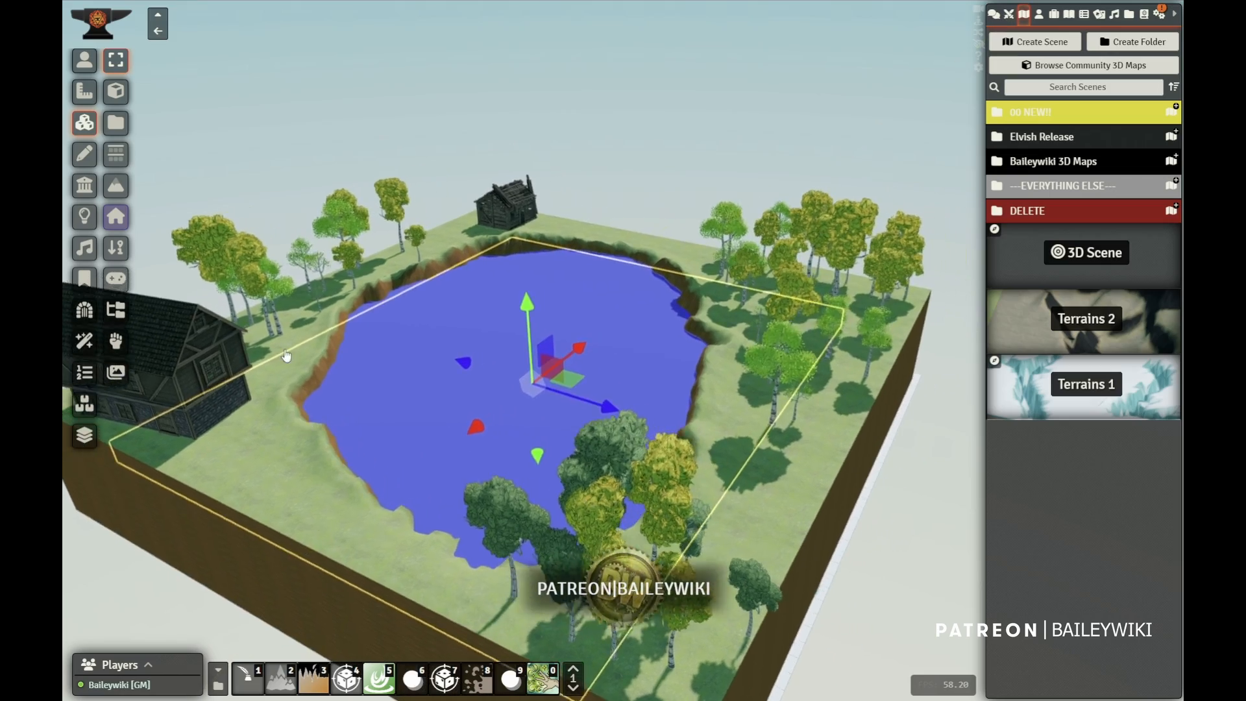
pyautogui.press('Escape')
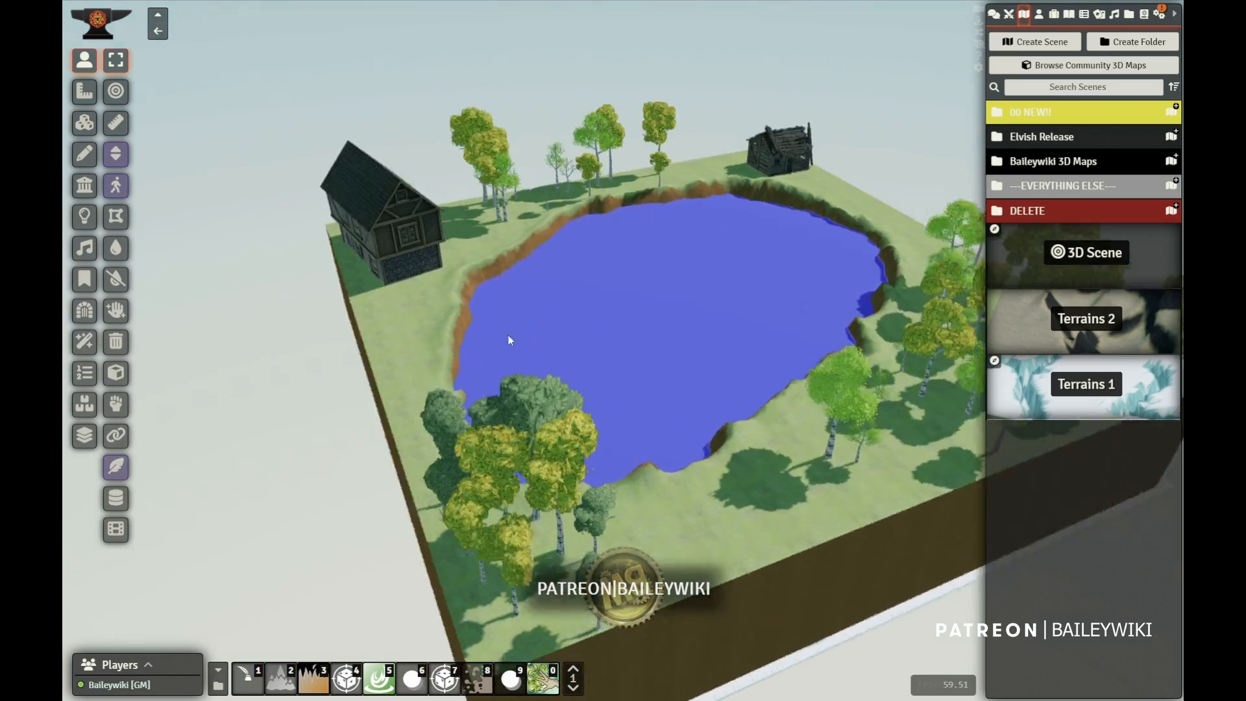
# Examine the raised lake, the birch groves and both houses from several sides of the terrain.
pyautogui.moveTo(508, 340); pyautogui.dragTo(363, 344)
pyautogui.moveTo(707, 348); pyautogui.dragTo(552, 348)
pyautogui.moveTo(701, 348); pyautogui.dragTo(516, 383, button='right')
pyautogui.moveTo(515, 383); pyautogui.dragTo(358, 351)
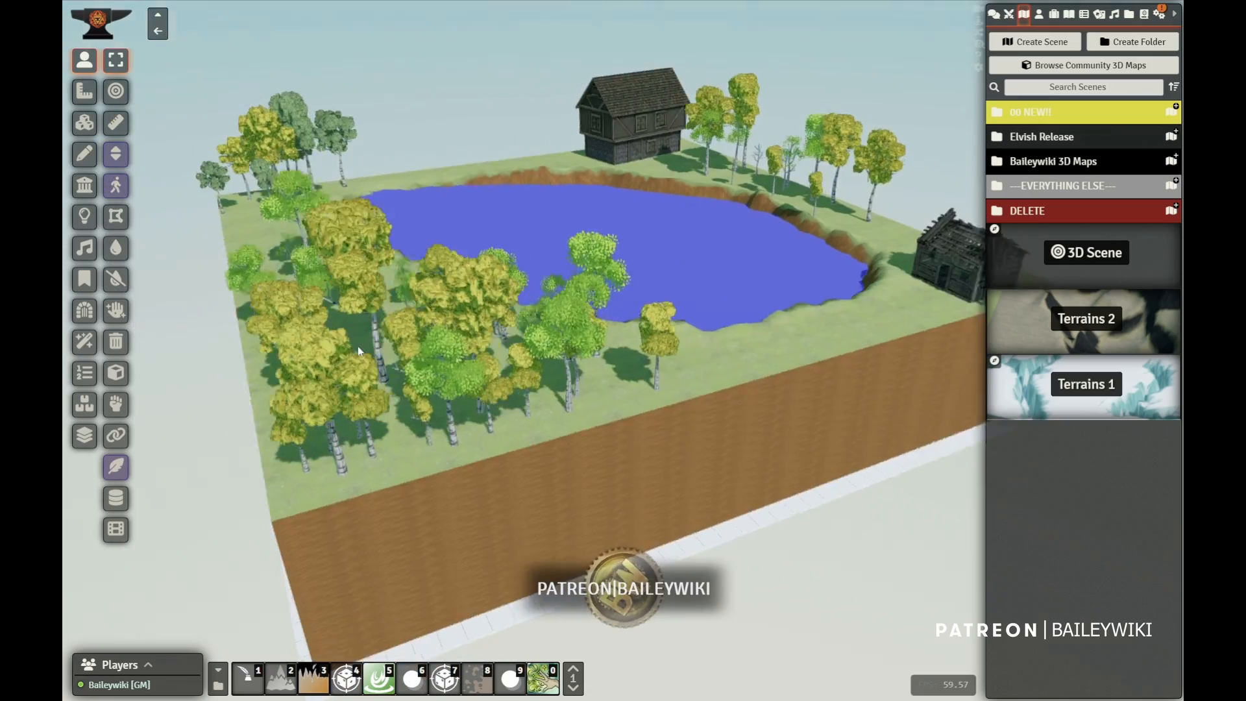
pyautogui.moveTo(649, 353); pyautogui.dragTo(462, 390)
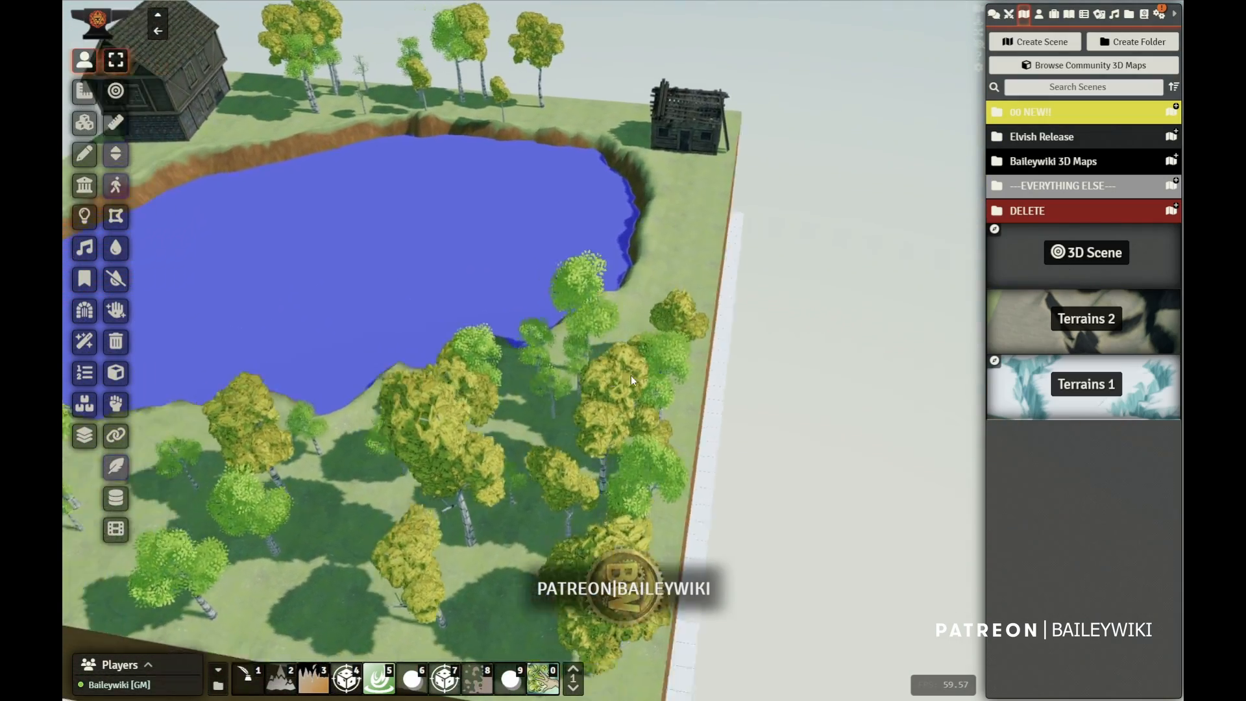
pyautogui.moveTo(631, 375); pyautogui.dragTo(779, 382, button='right')
pyautogui.moveTo(438, 380); pyautogui.dragTo(546, 393, button='right')
pyautogui.moveTo(404, 360); pyautogui.dragTo(444, 400)
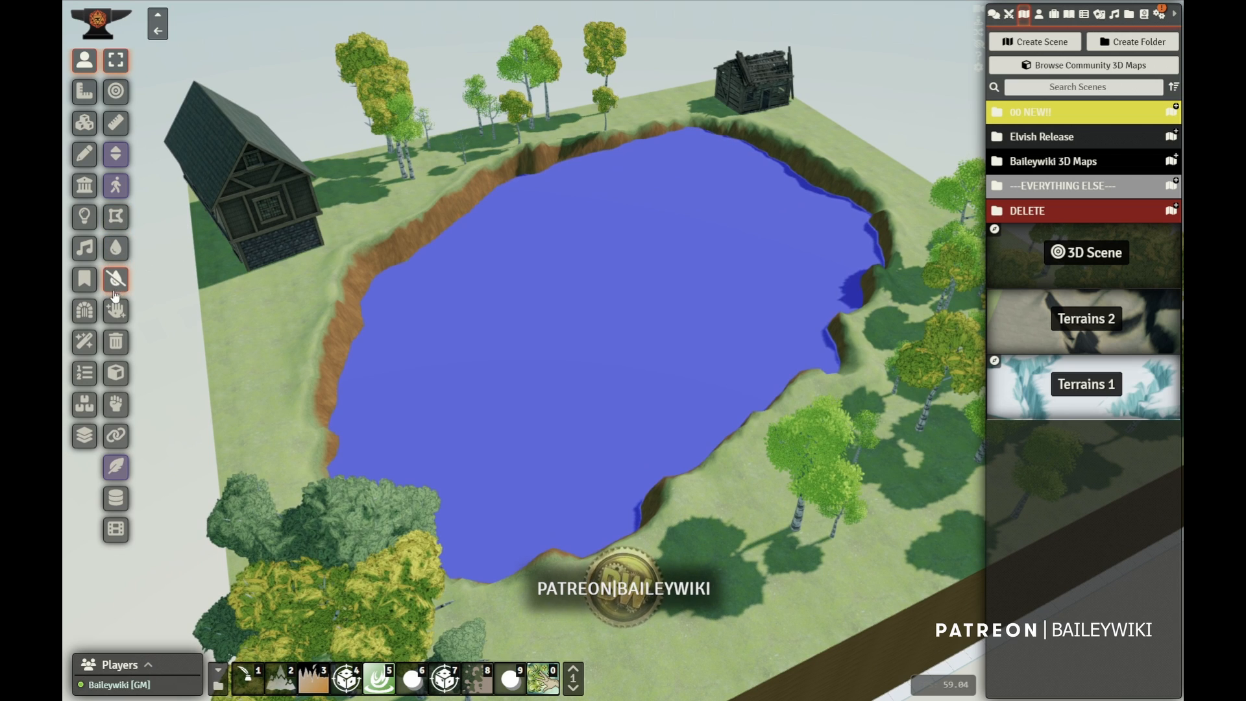
# Open the asset browser from the tile tools and search for "dock".
pyautogui.click(85, 122)
pyautogui.click(114, 187)
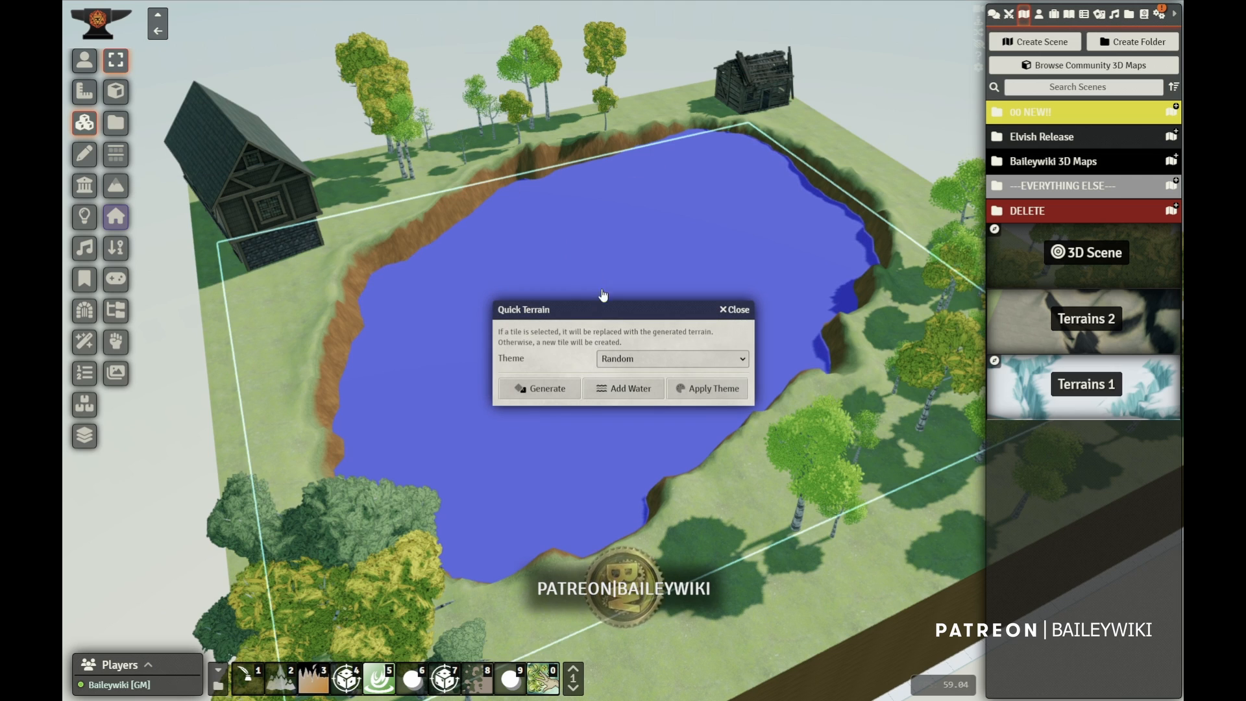
pyautogui.click(737, 310)
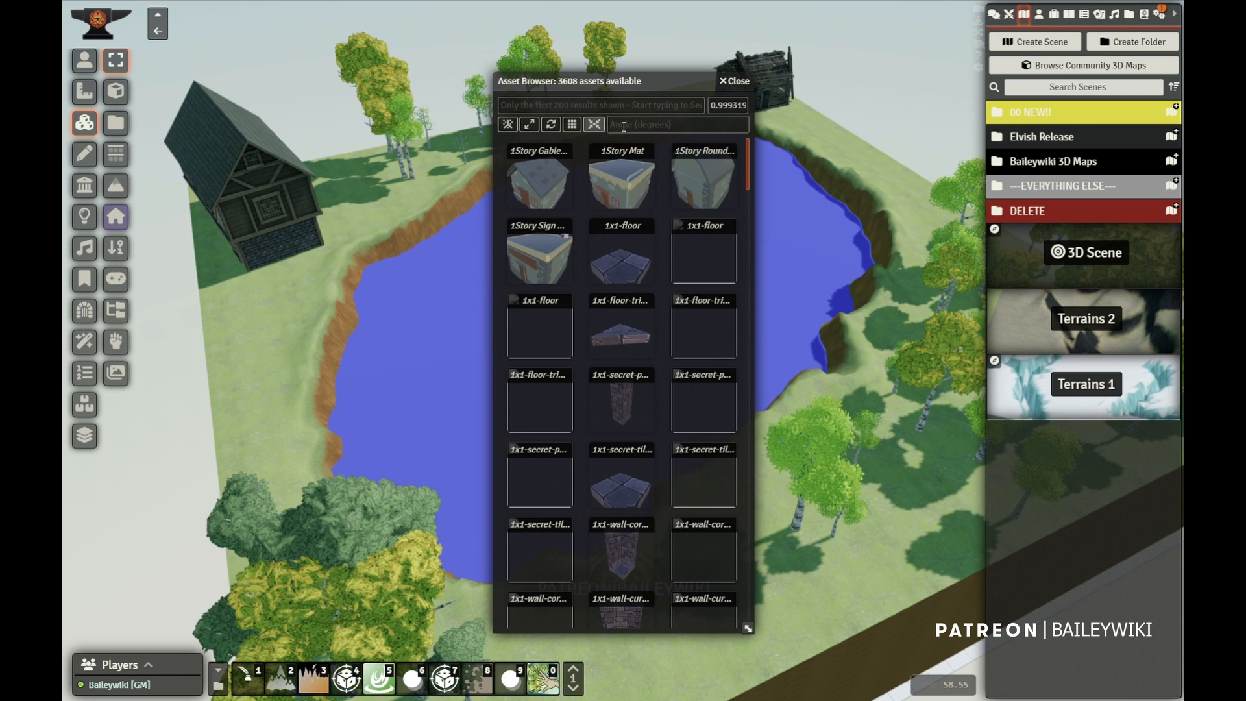
pyautogui.write('ock')
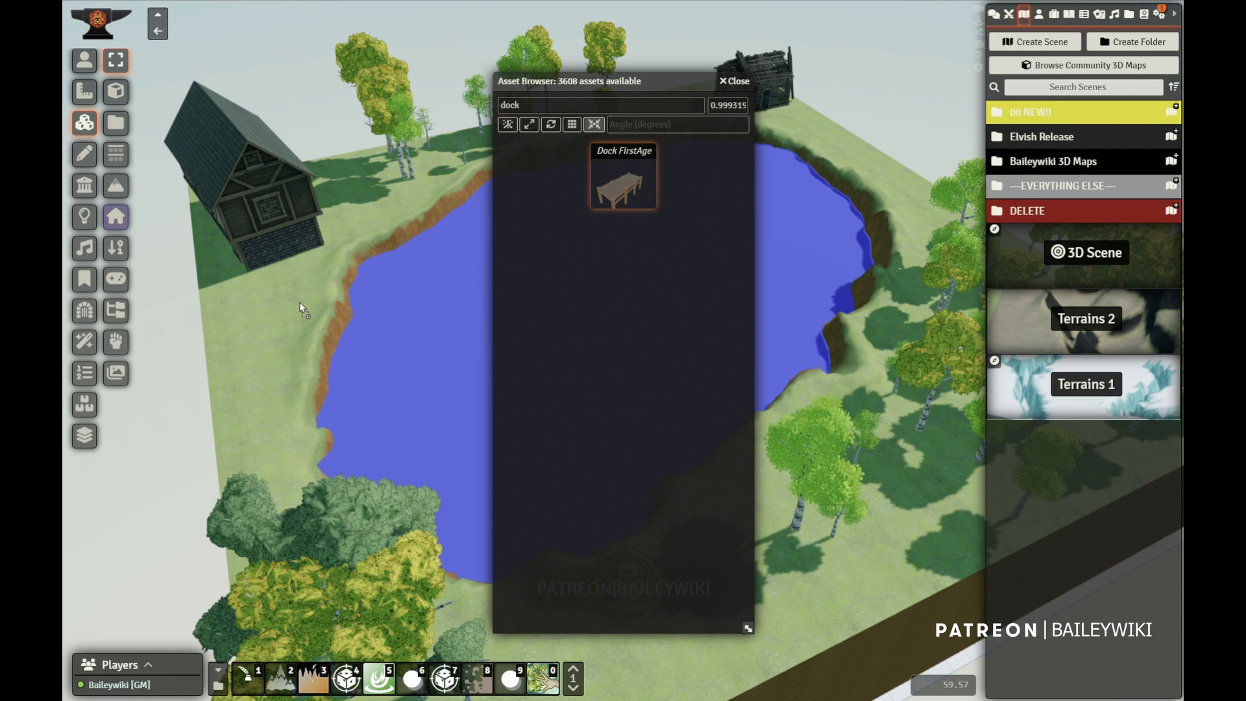
pyautogui.moveTo(353, 276); pyautogui.dragTo(294, 310)
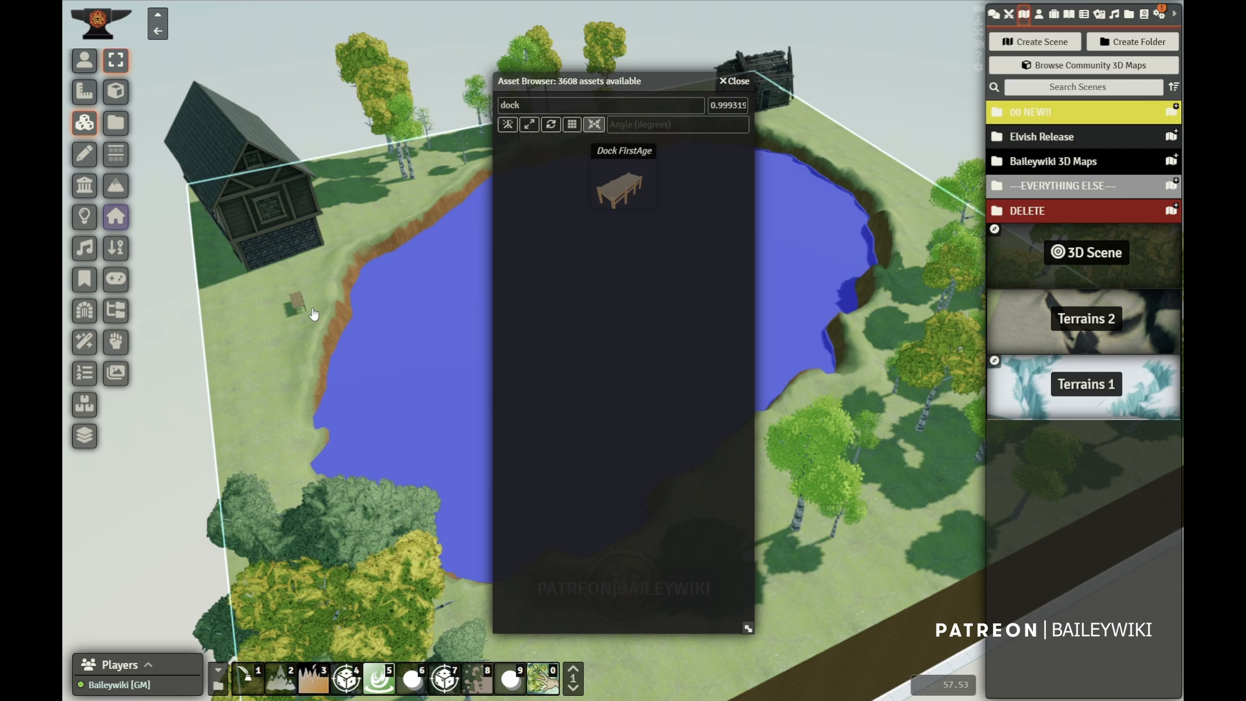
pyautogui.click(297, 303)
pyautogui.press('Delete')
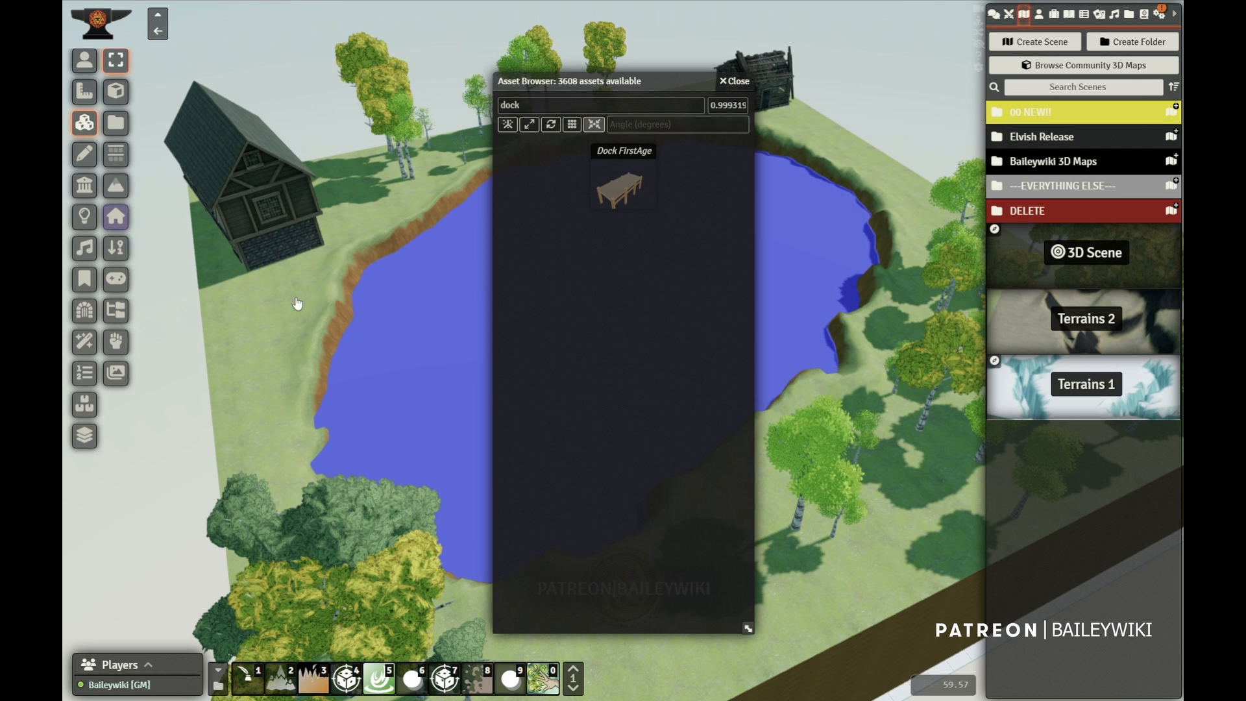
# Place the Dock FirstAge model at the lake's edge beside the timber-framed house and close the asset browser.
pyautogui.moveTo(625, 188); pyautogui.dragTo(325, 300)
pyautogui.click(743, 83)
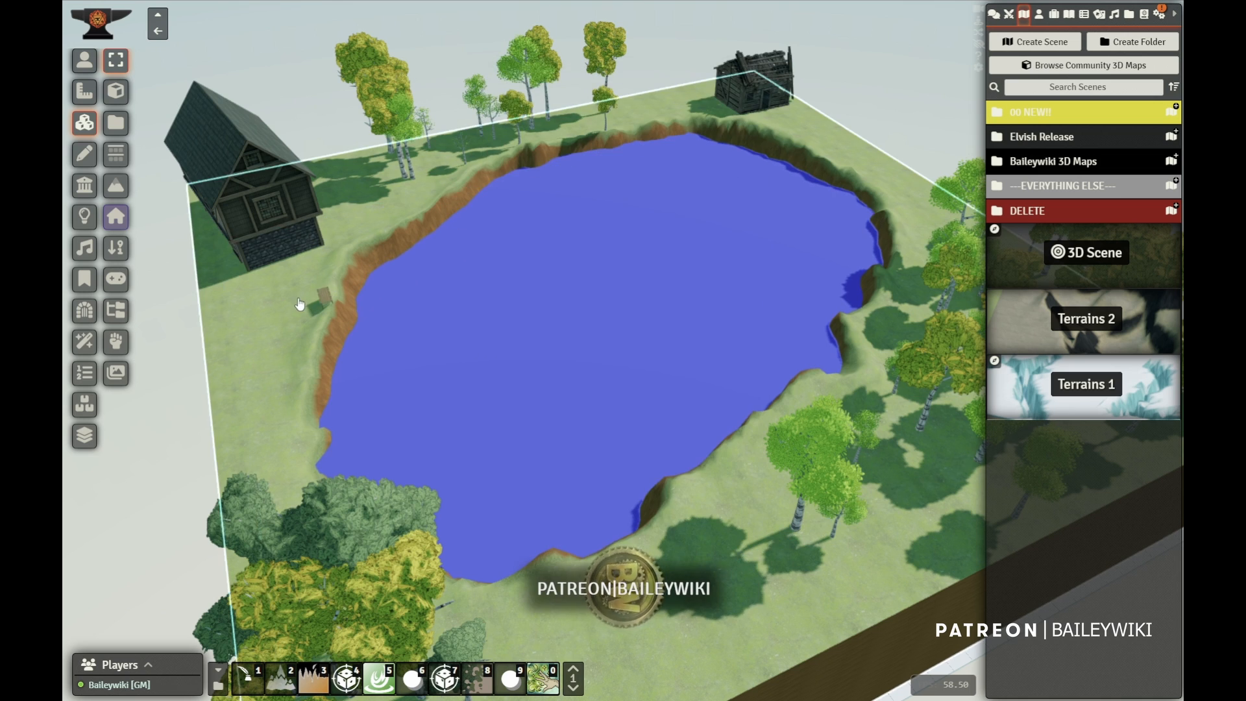
# Select the small dock and scale it up uniformly to roughly three times its size.
pyautogui.scroll(5, 272, 305)
pyautogui.moveTo(272, 306); pyautogui.dragTo(551, 409, button='right')
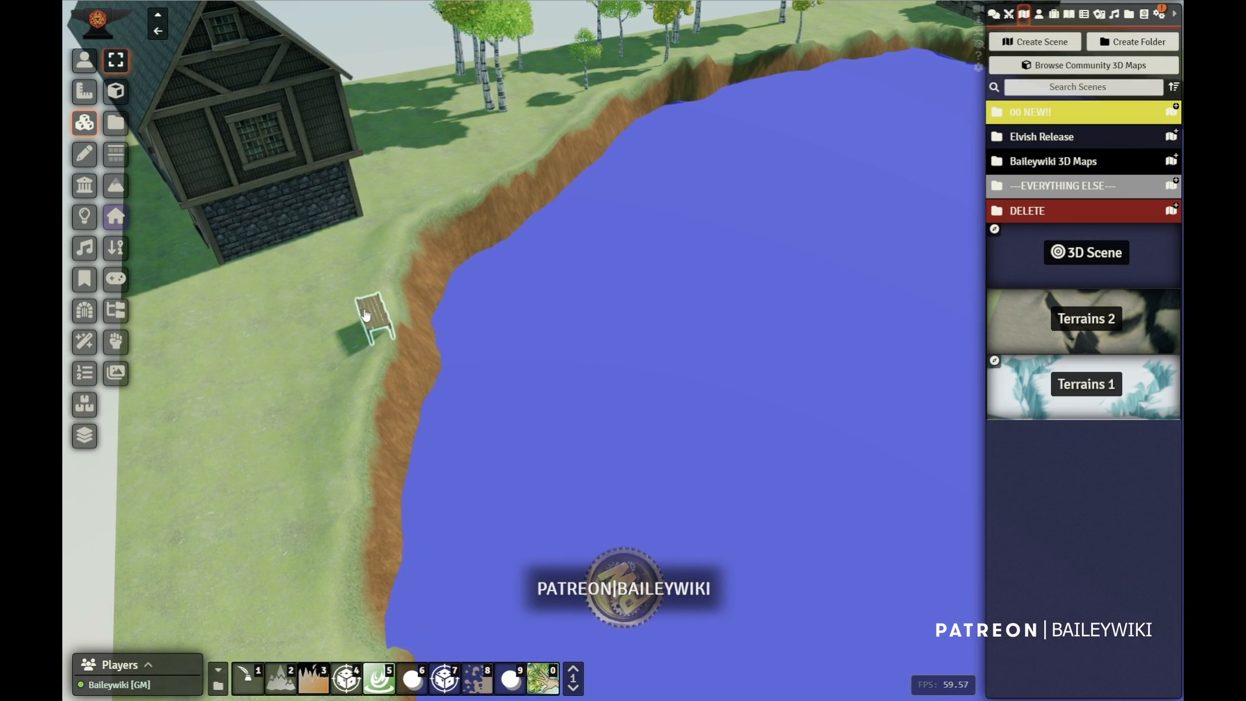
pyautogui.click(376, 316)
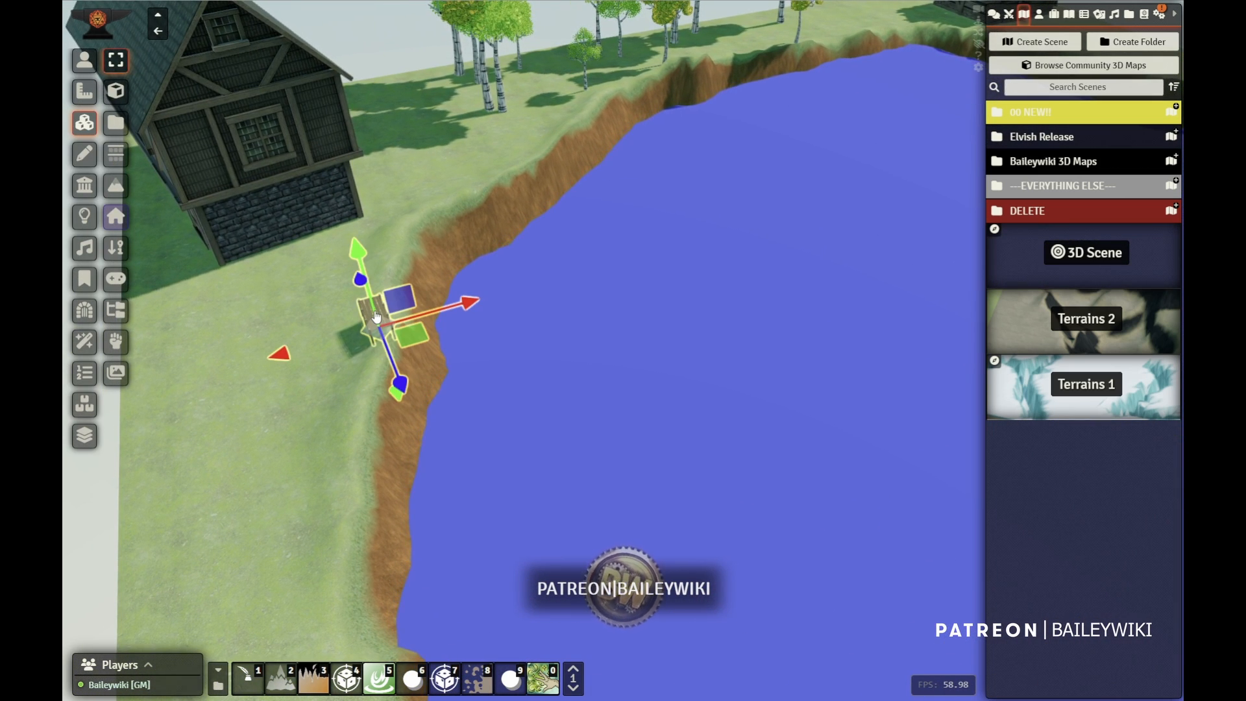
pyautogui.press('s')
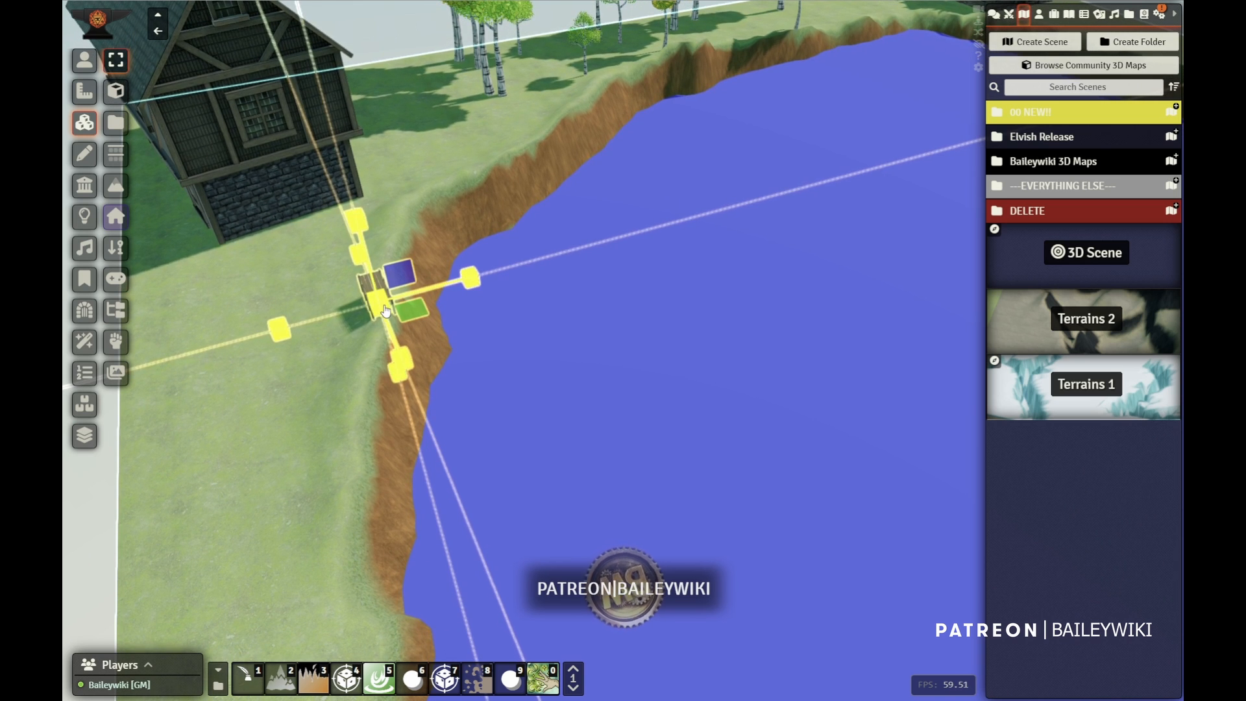
pyautogui.moveTo(386, 311); pyautogui.dragTo(360, 356)
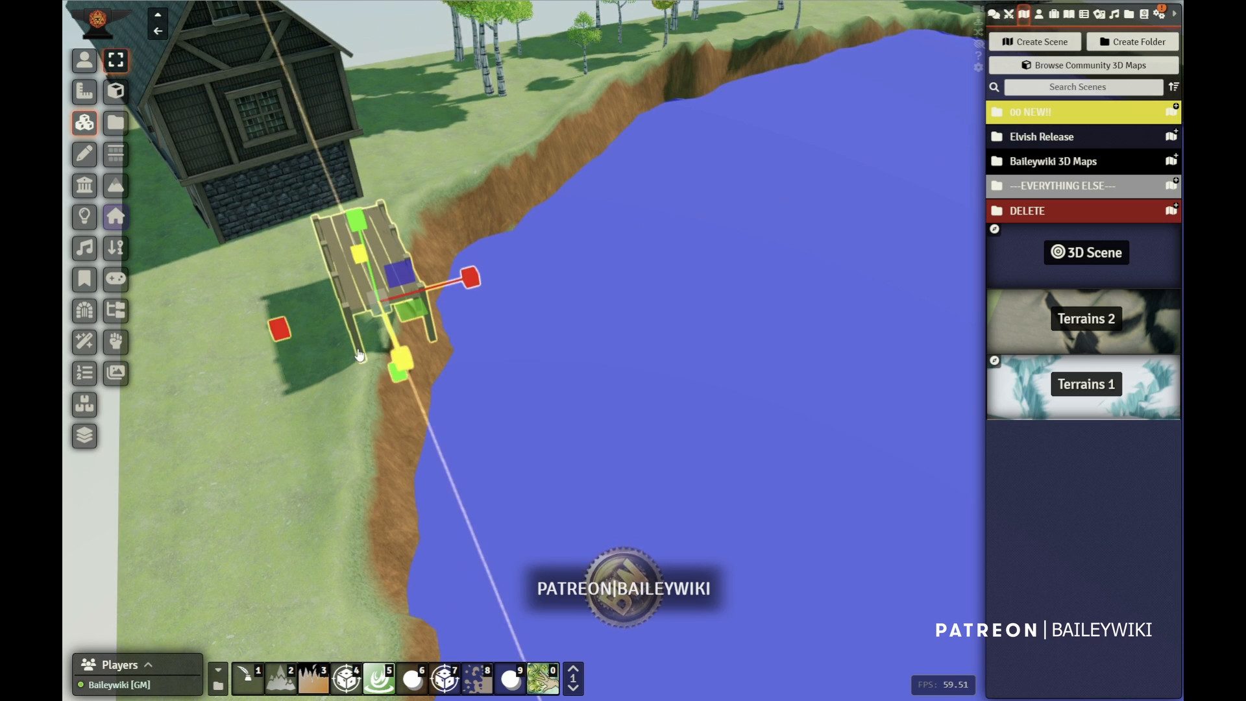
# Open the dock's 3D tile settings and search the texture materials for "wood".
pyautogui.moveTo(412, 450); pyautogui.dragTo(540, 462, button='right')
pyautogui.moveTo(356, 464); pyautogui.dragTo(396, 461)
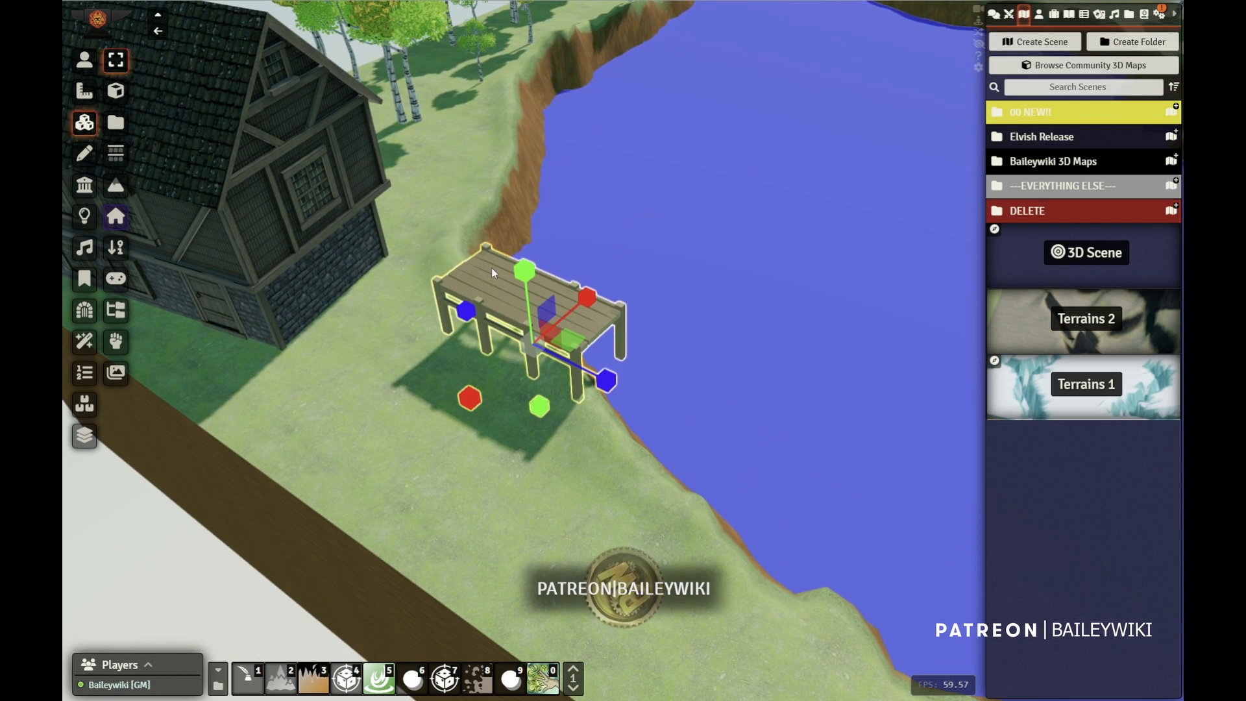
pyautogui.doubleClick(492, 267)
pyautogui.click(799, 238)
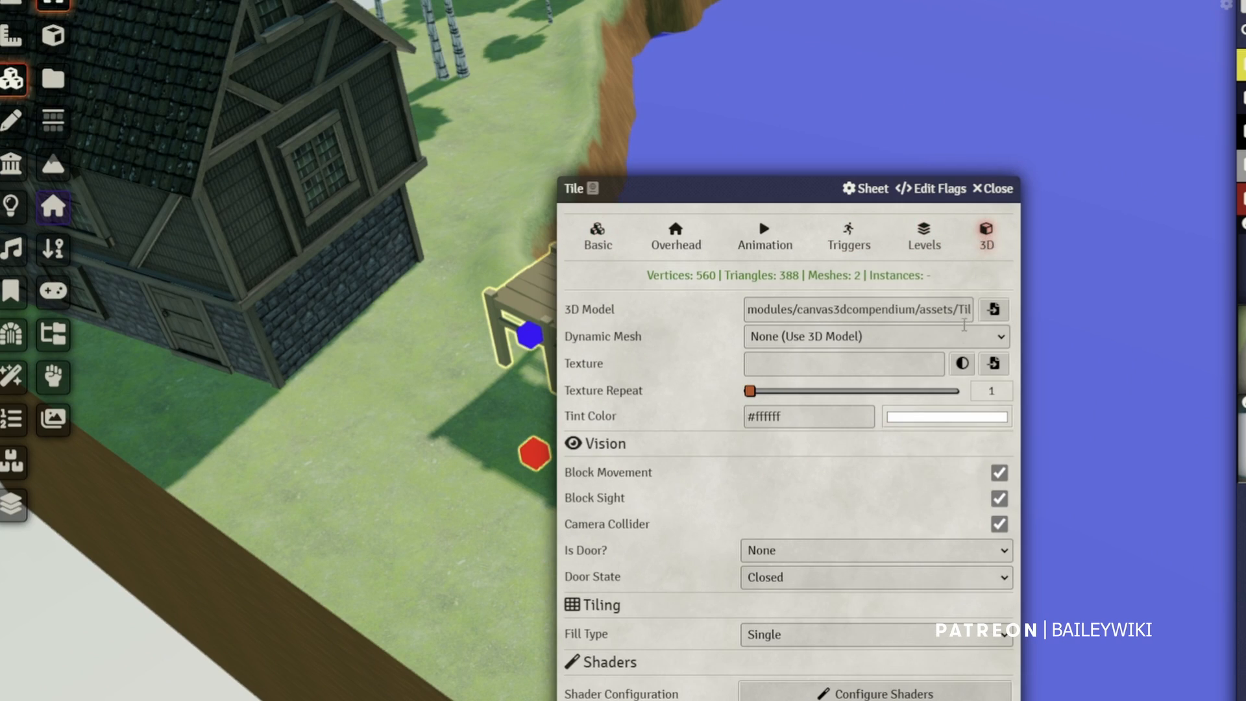
pyautogui.click(962, 363)
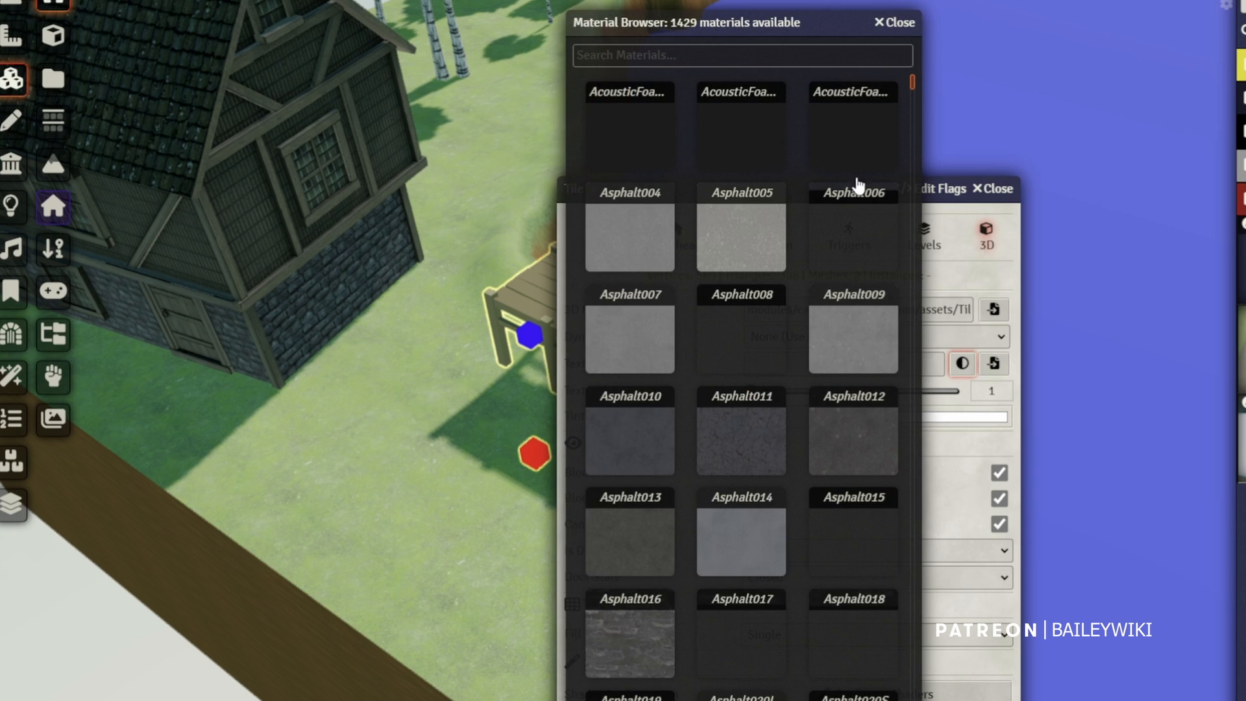
pyautogui.write('wood')
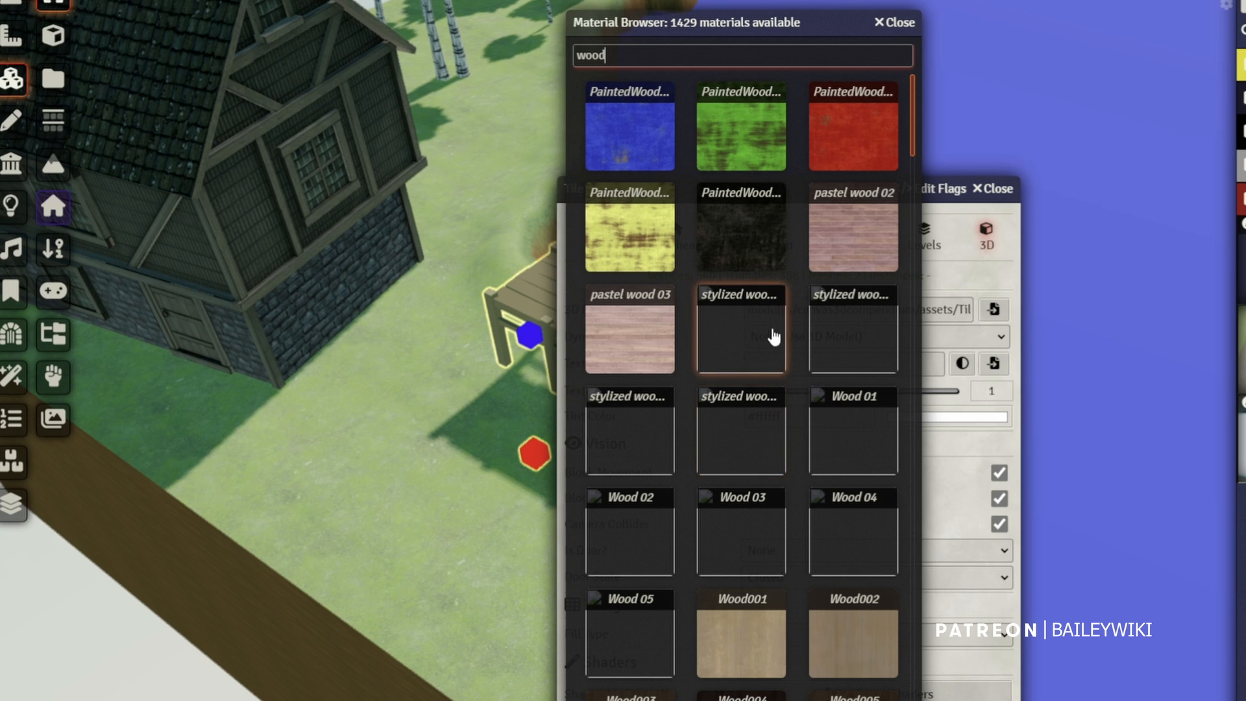
# Choose the dark weathered Wood035 material as the dock's texture and update the tile.
pyautogui.scroll(-5, 824, 383)
pyautogui.scroll(-6, 842, 448)
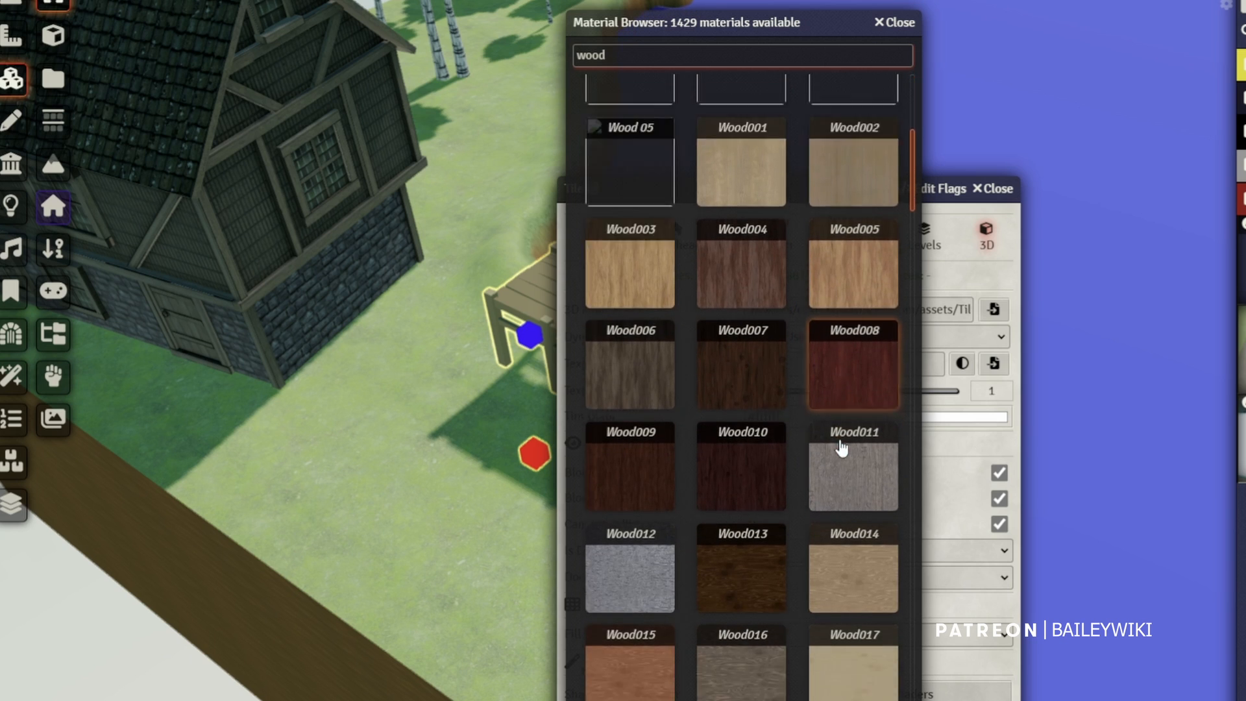
pyautogui.scroll(-7, 764, 459)
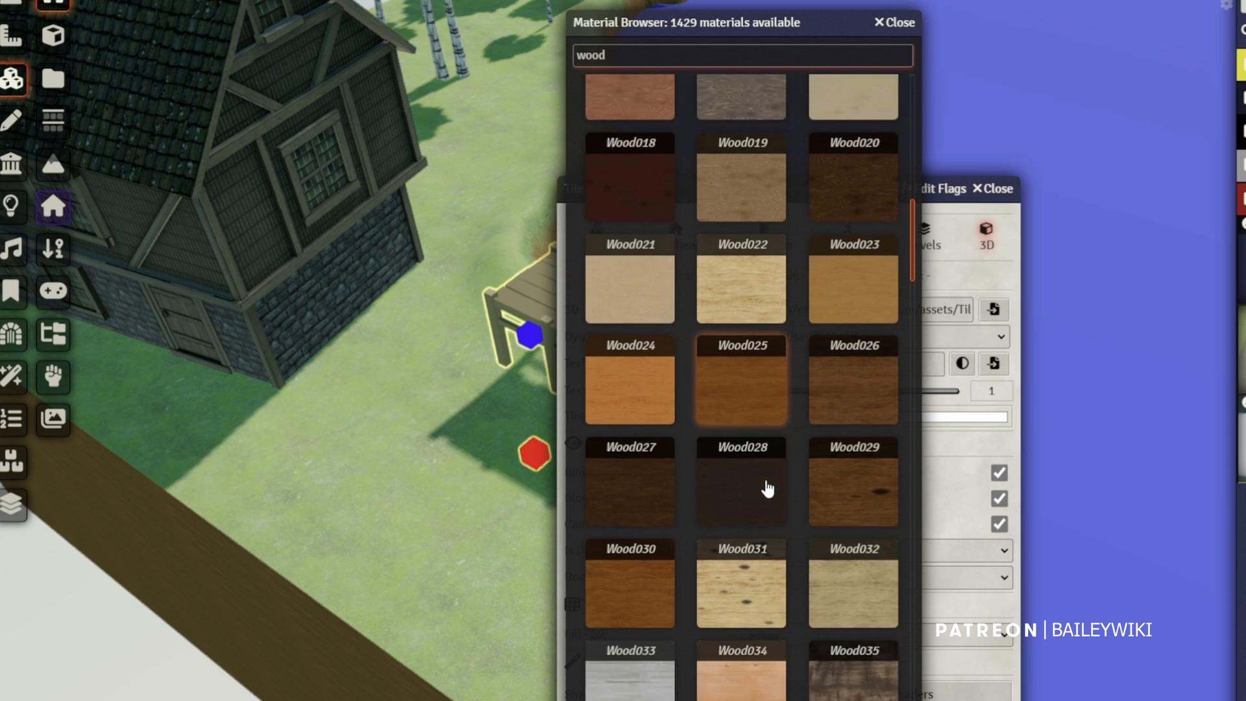
pyautogui.click(844, 436)
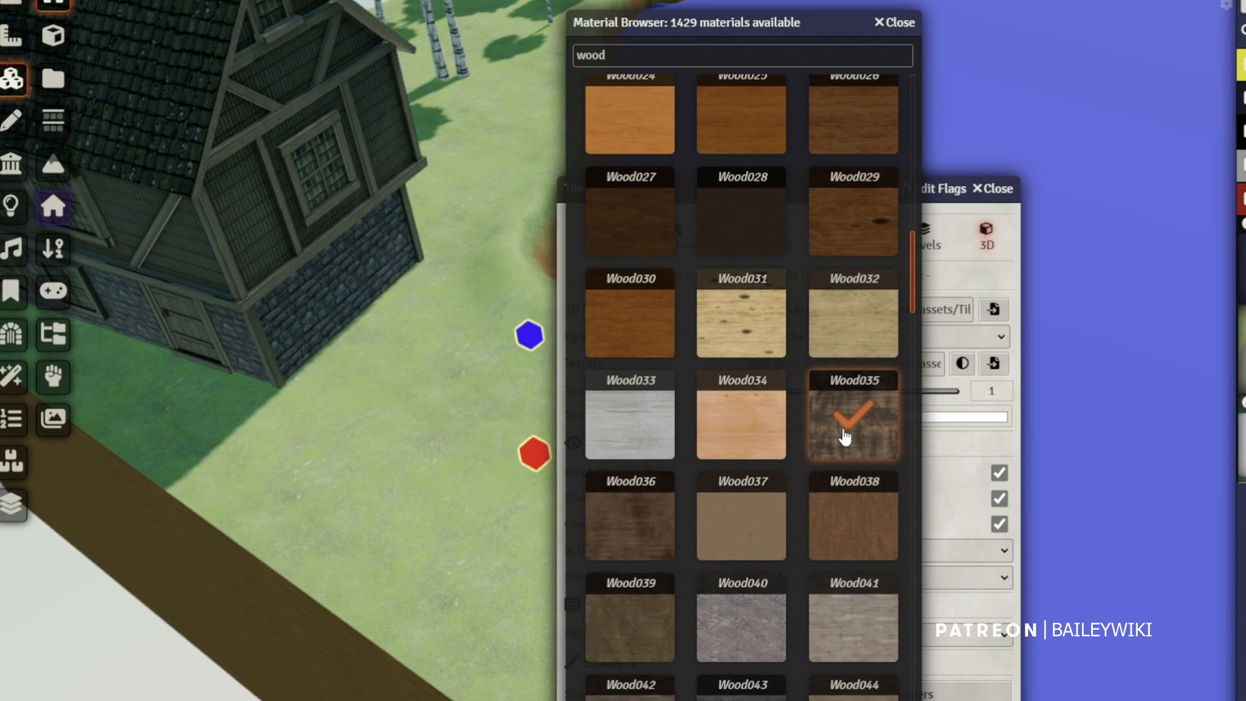
pyautogui.moveTo(750, 29); pyautogui.dragTo(994, 2)
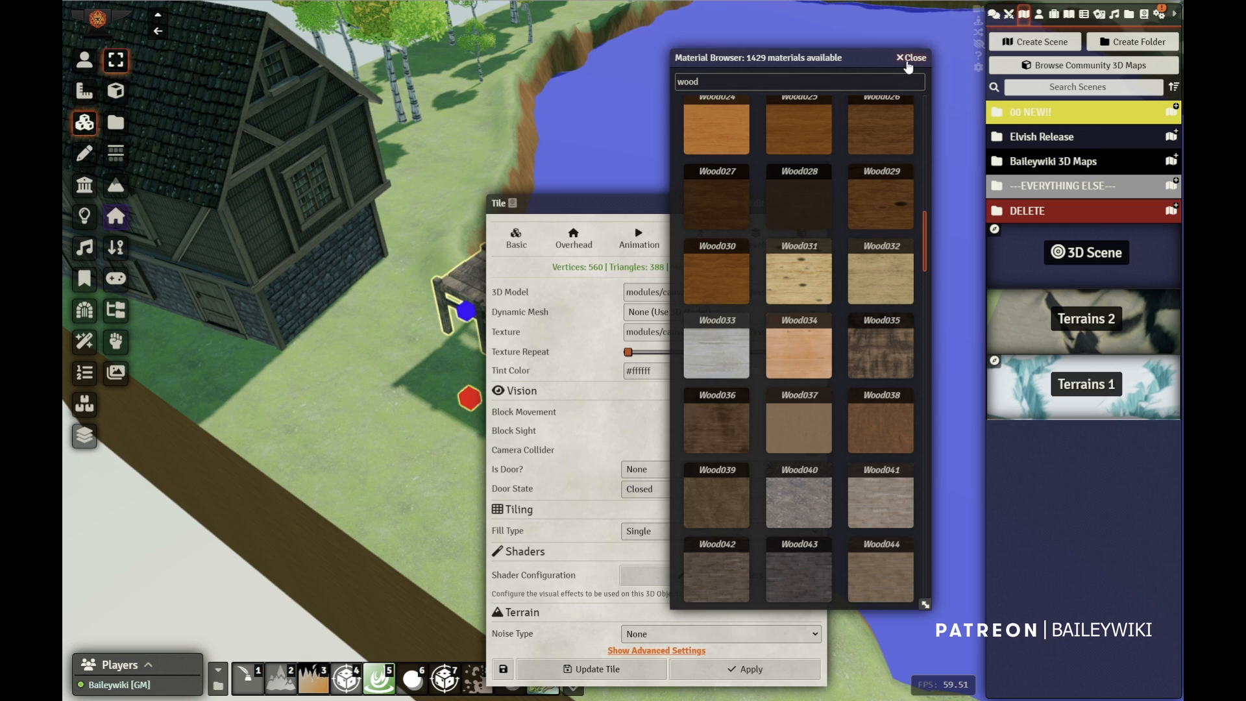
pyautogui.click(911, 57)
pyautogui.click(628, 670)
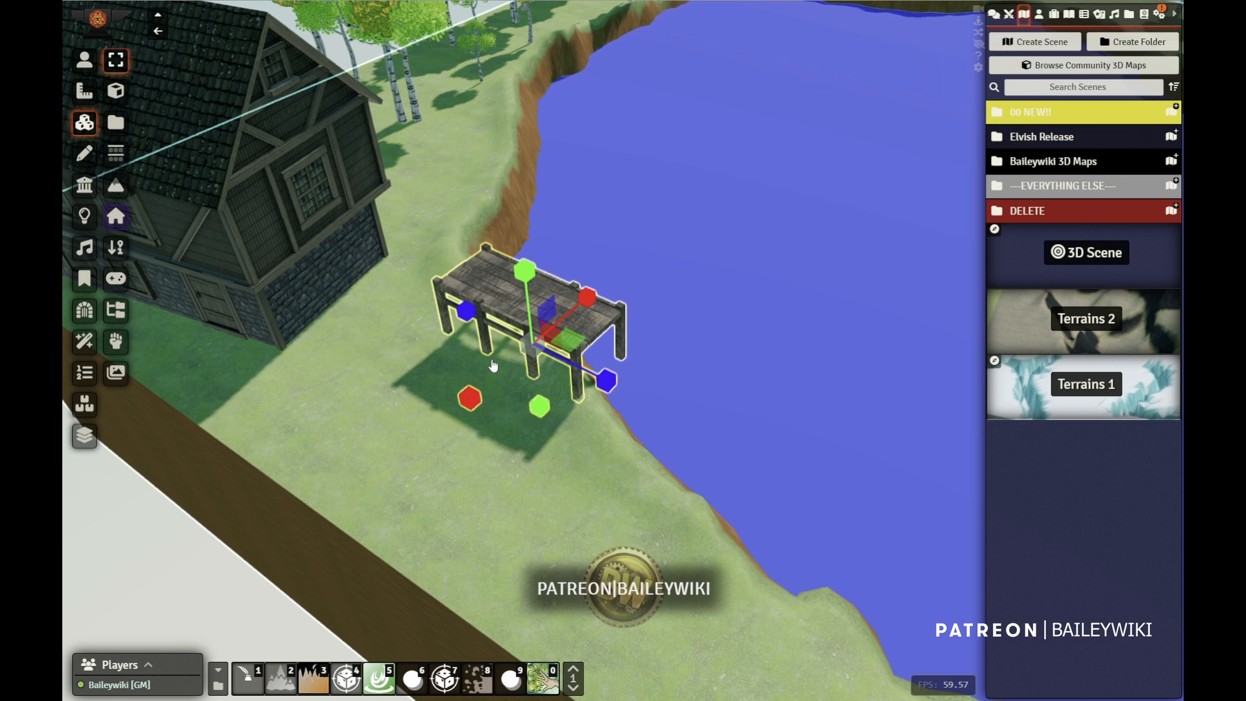
# Move the dock out over the lake, slide its inner end back onto the shore, and lower it slightly with precise adjustment.
pyautogui.scroll(5, 524, 265)
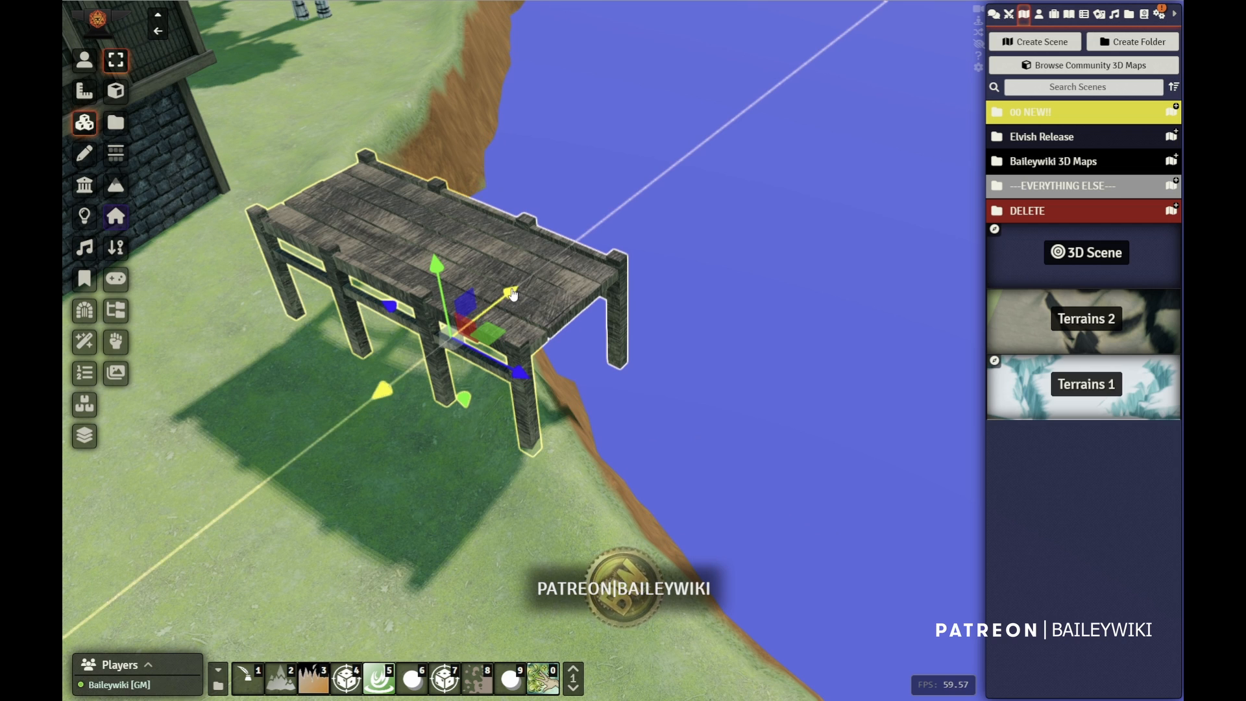
pyautogui.moveTo(513, 294); pyautogui.dragTo(624, 185)
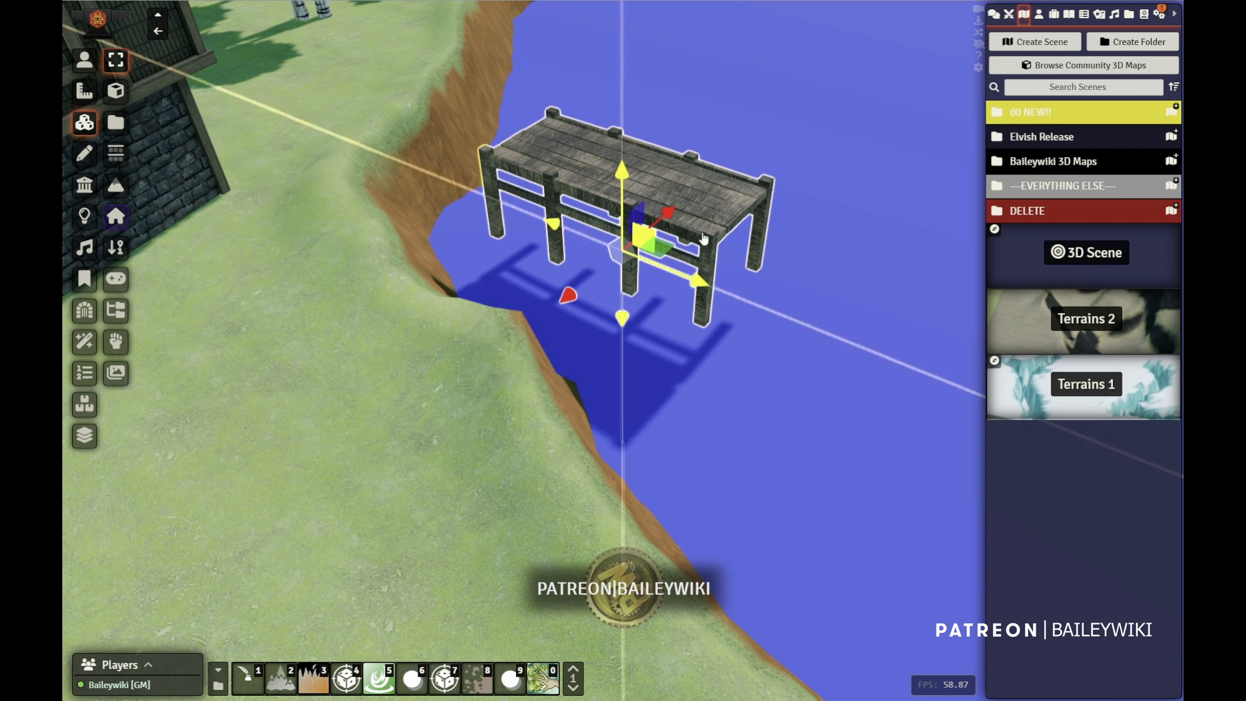
pyautogui.moveTo(699, 281); pyautogui.dragTo(512, 227)
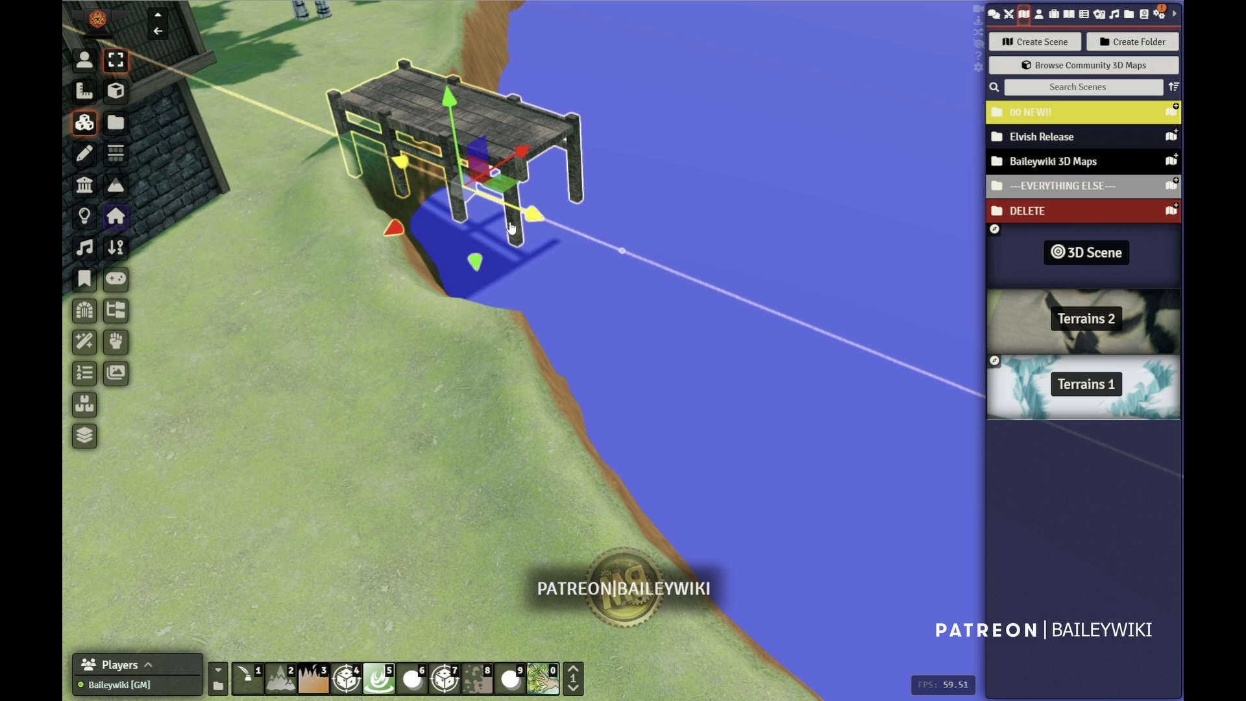
pyautogui.moveTo(452, 126)
pyautogui.mouseDown()
pyautogui.moveTo(456, 145)
pyautogui.moveTo(454, 127)
pyautogui.mouseUp()
pyautogui.keyDown('shift'); pyautogui.moveTo(397, 244); pyautogui.dragTo(379, 351); pyautogui.keyUp('shift')
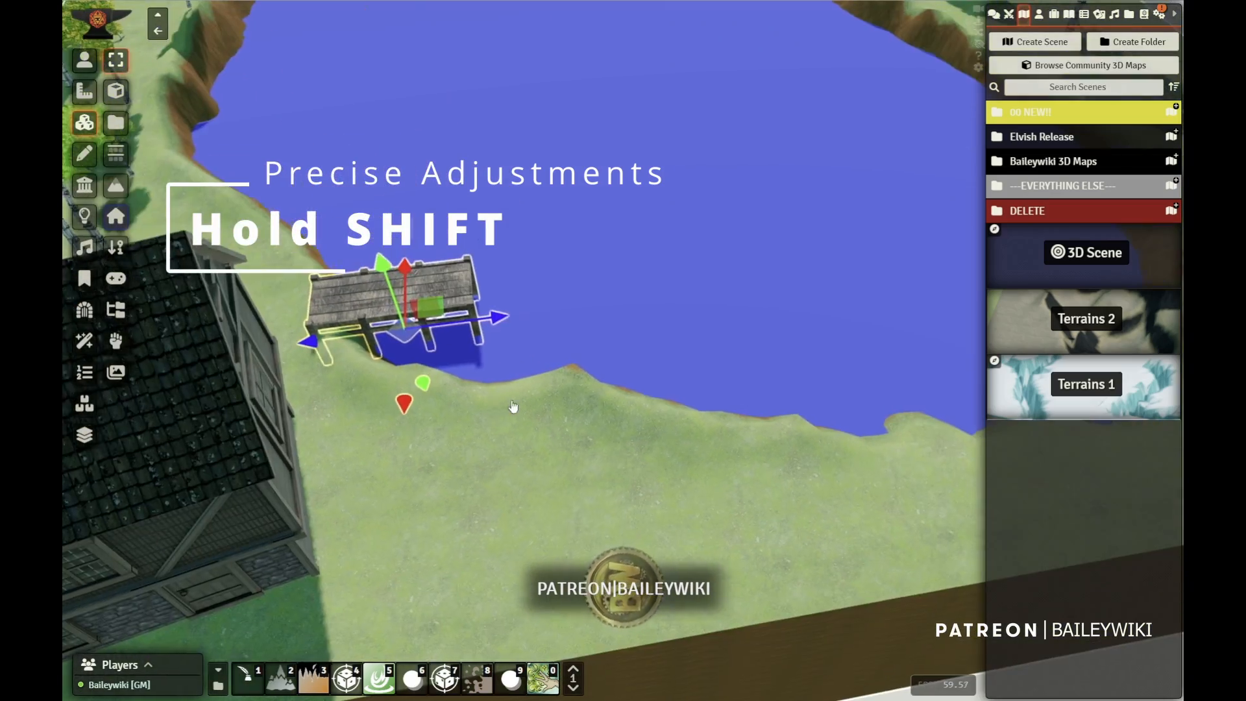
# Shift the dock slightly along its length and rotate it about a quarter turn around its vertical axis.
pyautogui.moveTo(513, 407); pyautogui.dragTo(630, 365, button='right')
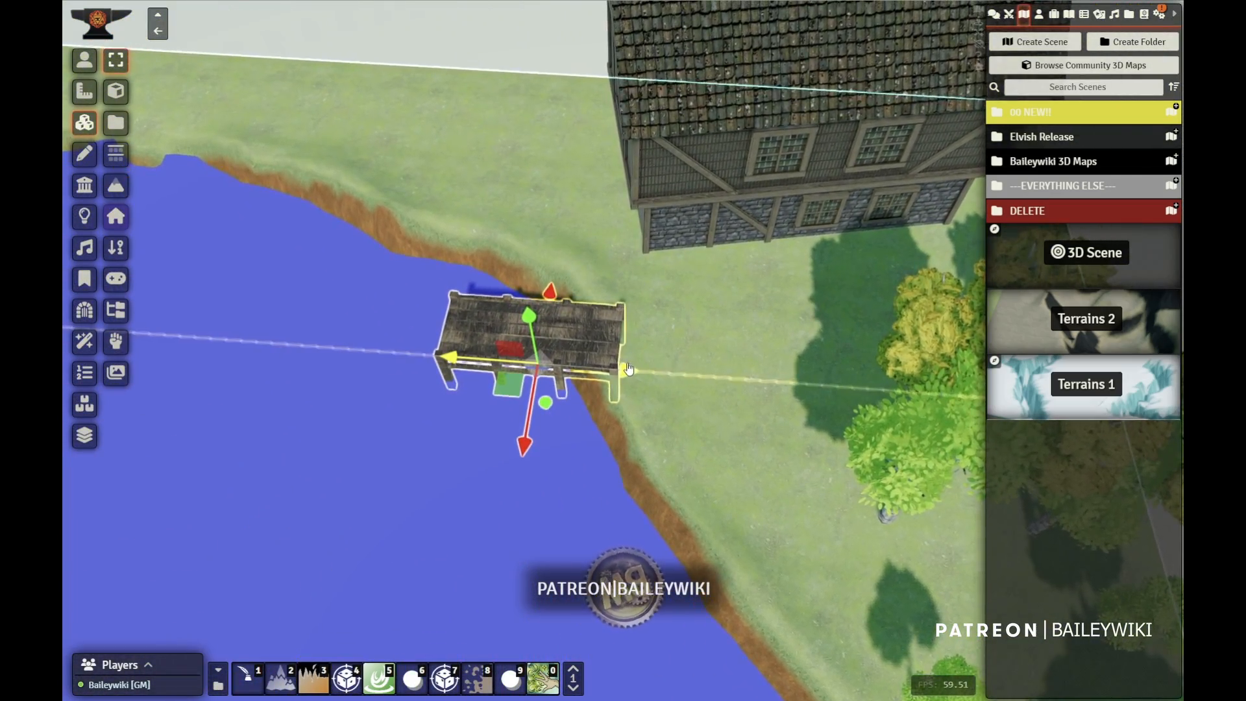
pyautogui.scroll(-5, 658, 461)
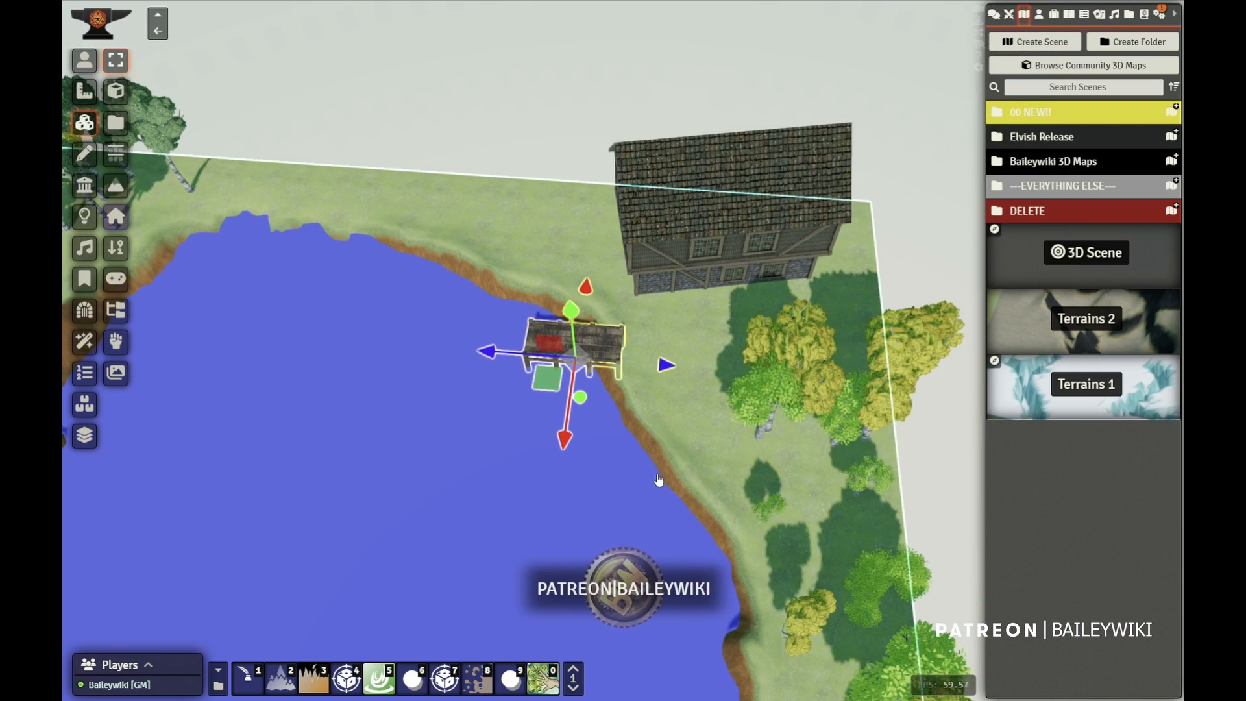
pyautogui.scroll(3, 743, 459)
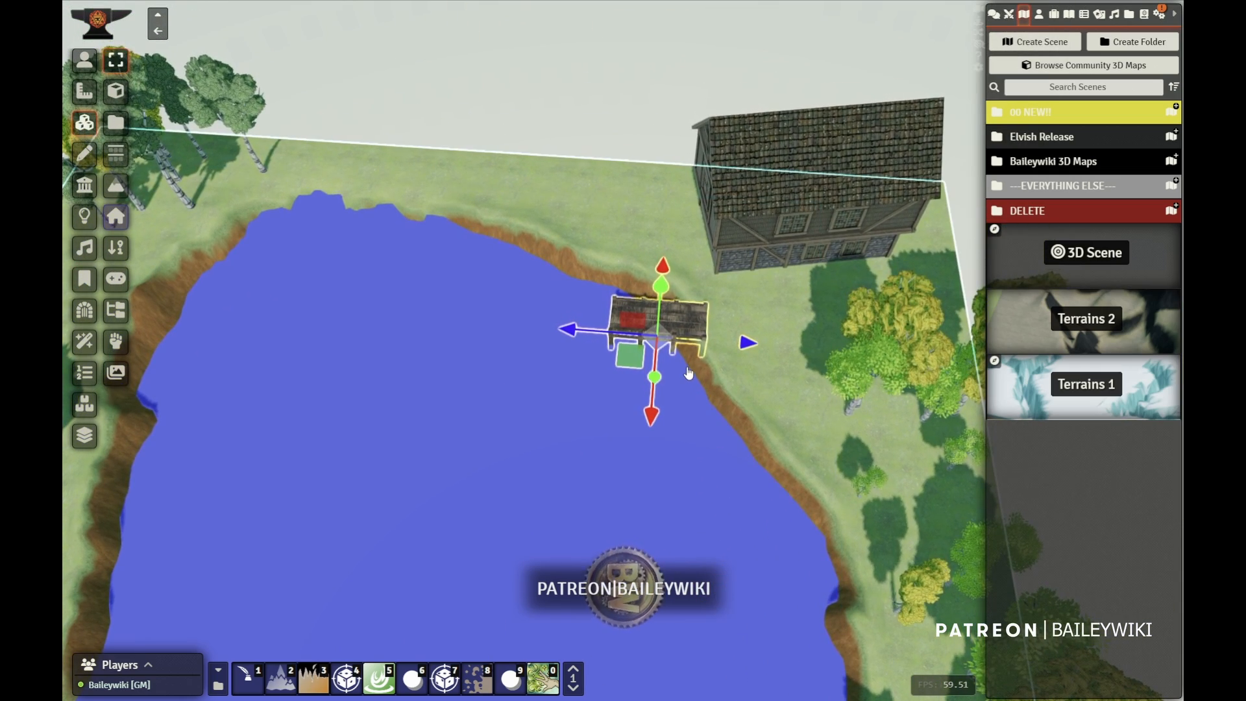
pyautogui.scroll(2, 693, 379)
pyautogui.press('r')
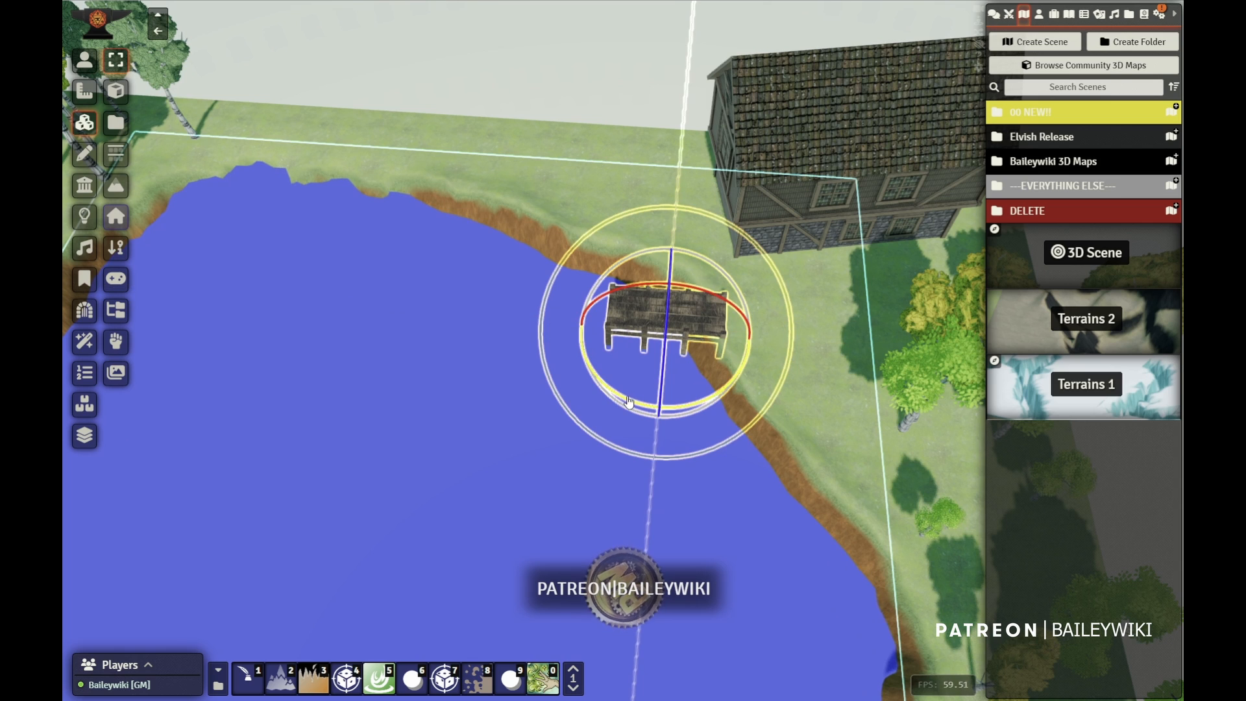
pyautogui.moveTo(628, 405); pyautogui.dragTo(689, 412)
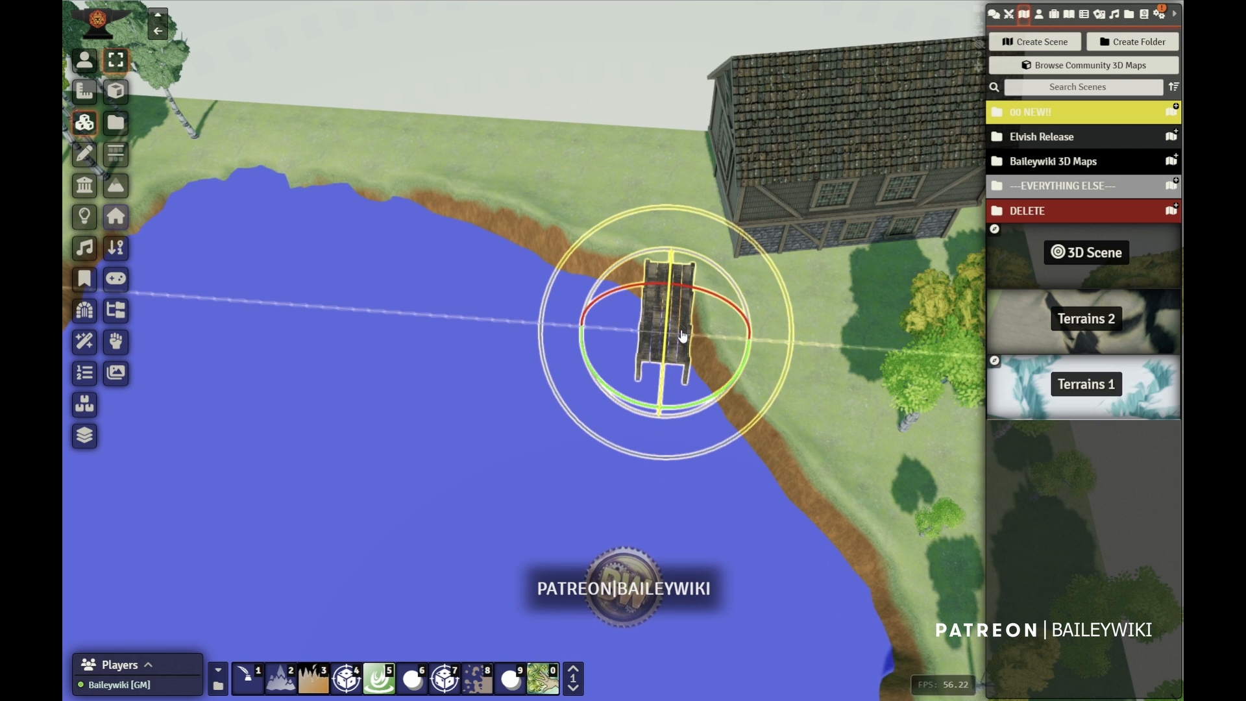
# Move the dock along the lake to the far bank, lower it slightly and slide it back onto the shore.
pyautogui.press('t')
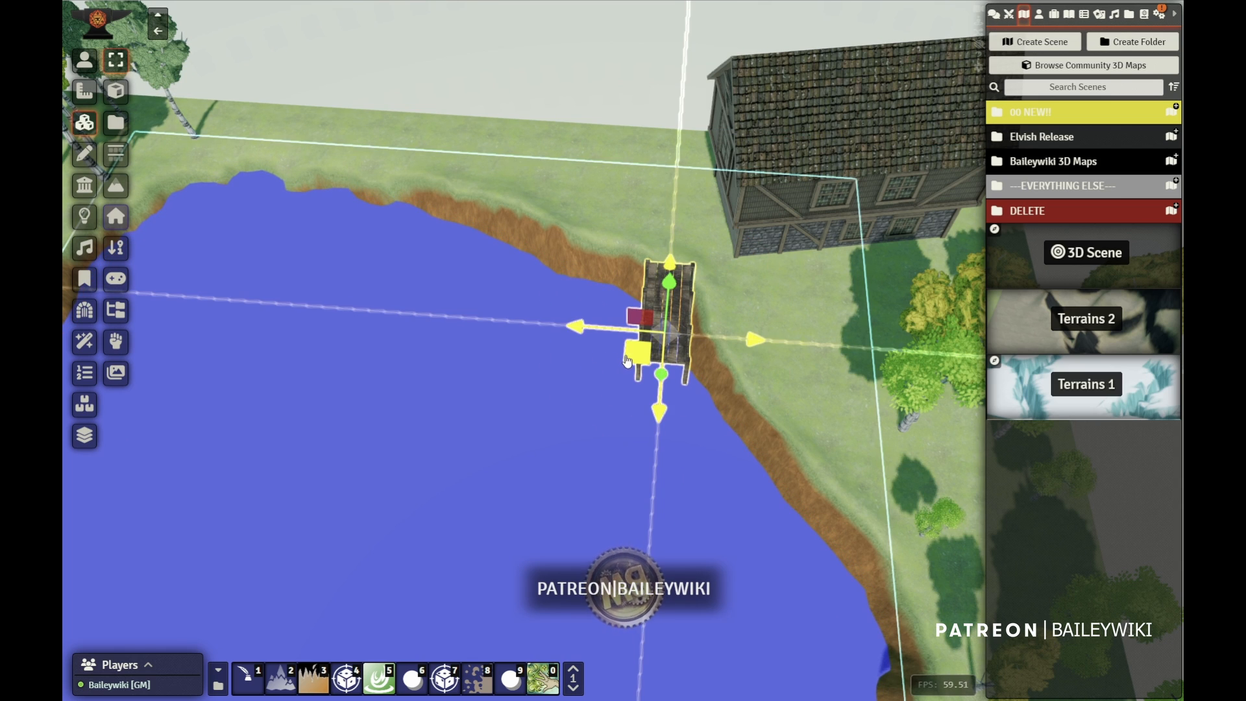
pyautogui.moveTo(542, 352); pyautogui.dragTo(377, 260)
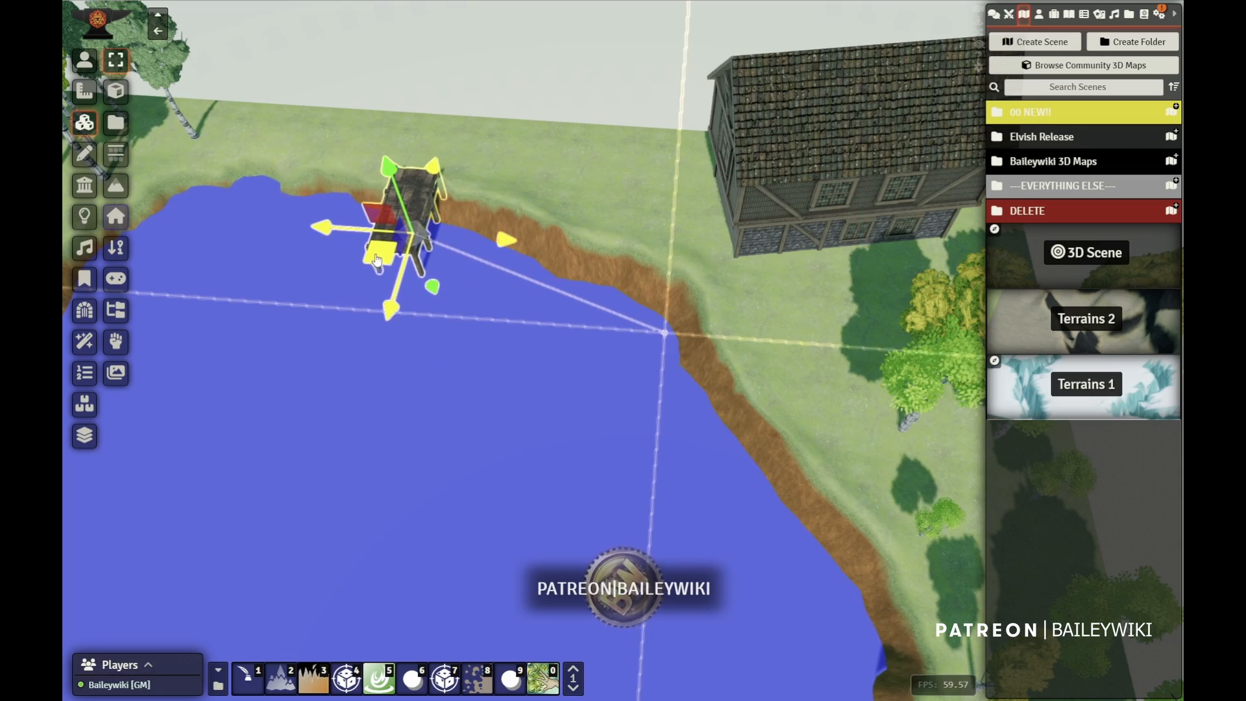
pyautogui.moveTo(290, 364); pyautogui.dragTo(484, 423, button='right')
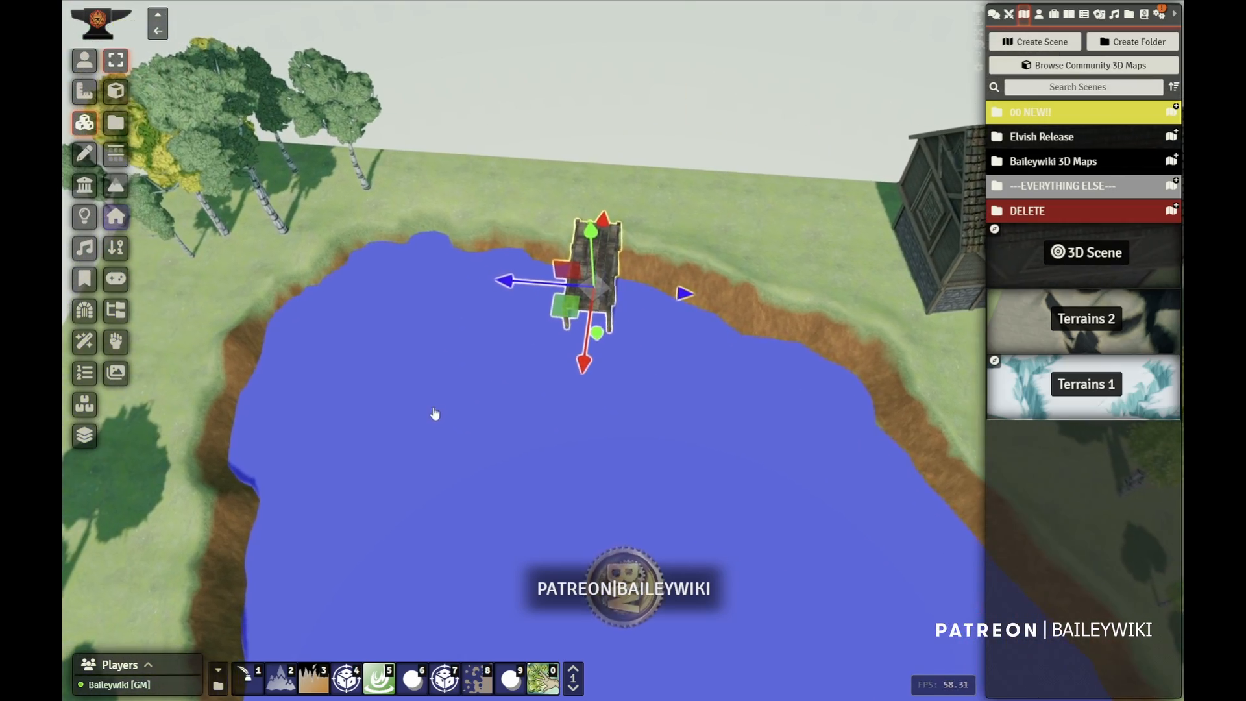
pyautogui.moveTo(435, 415); pyautogui.dragTo(756, 315, button='middle')
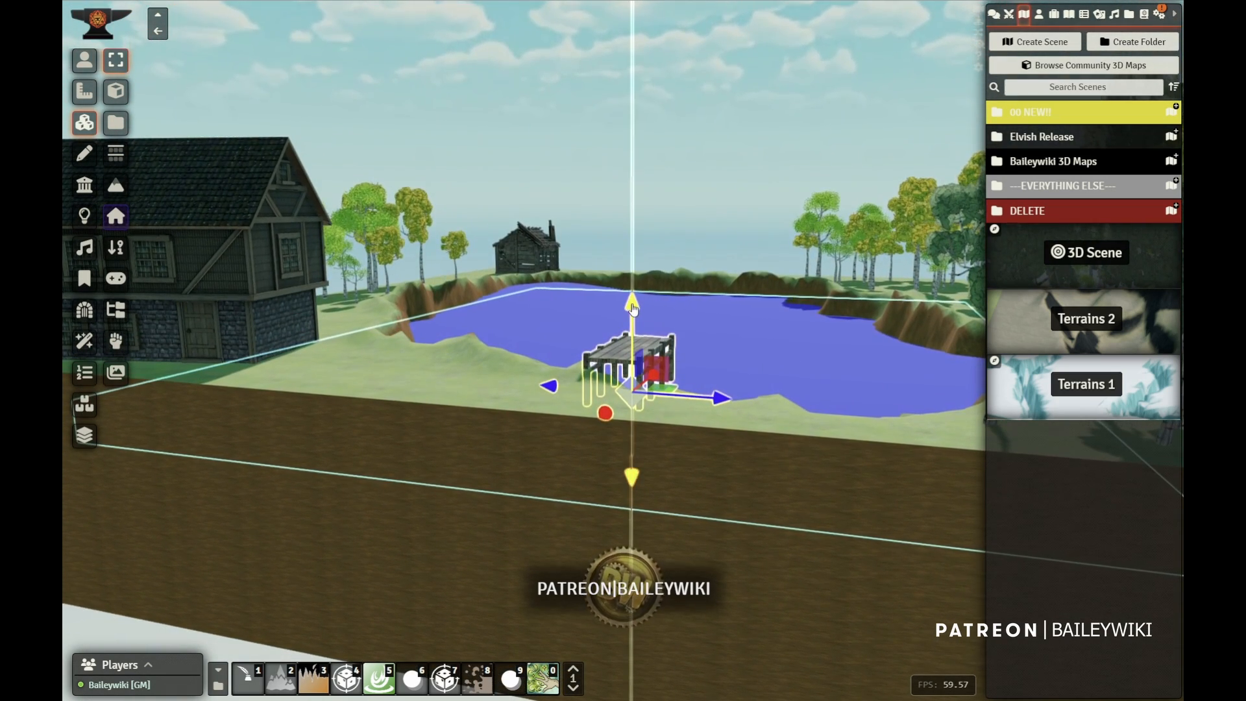
pyautogui.moveTo(633, 310); pyautogui.dragTo(635, 319)
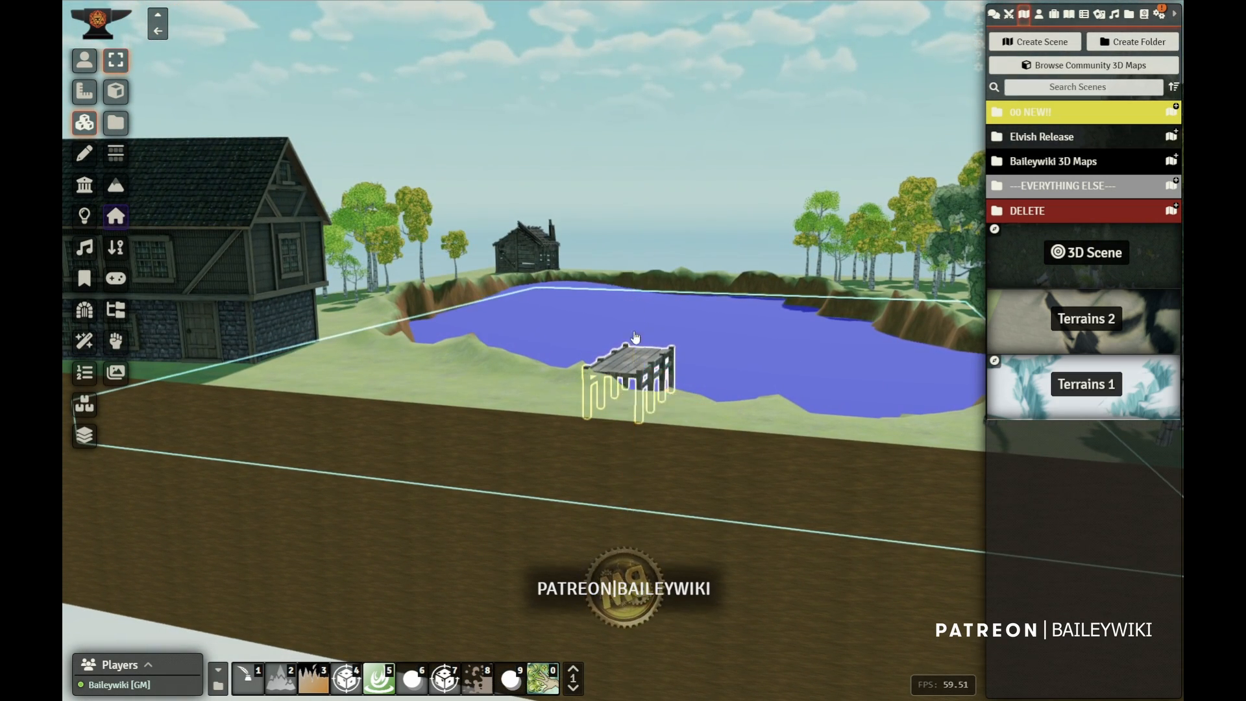
pyautogui.moveTo(603, 427); pyautogui.dragTo(593, 436)
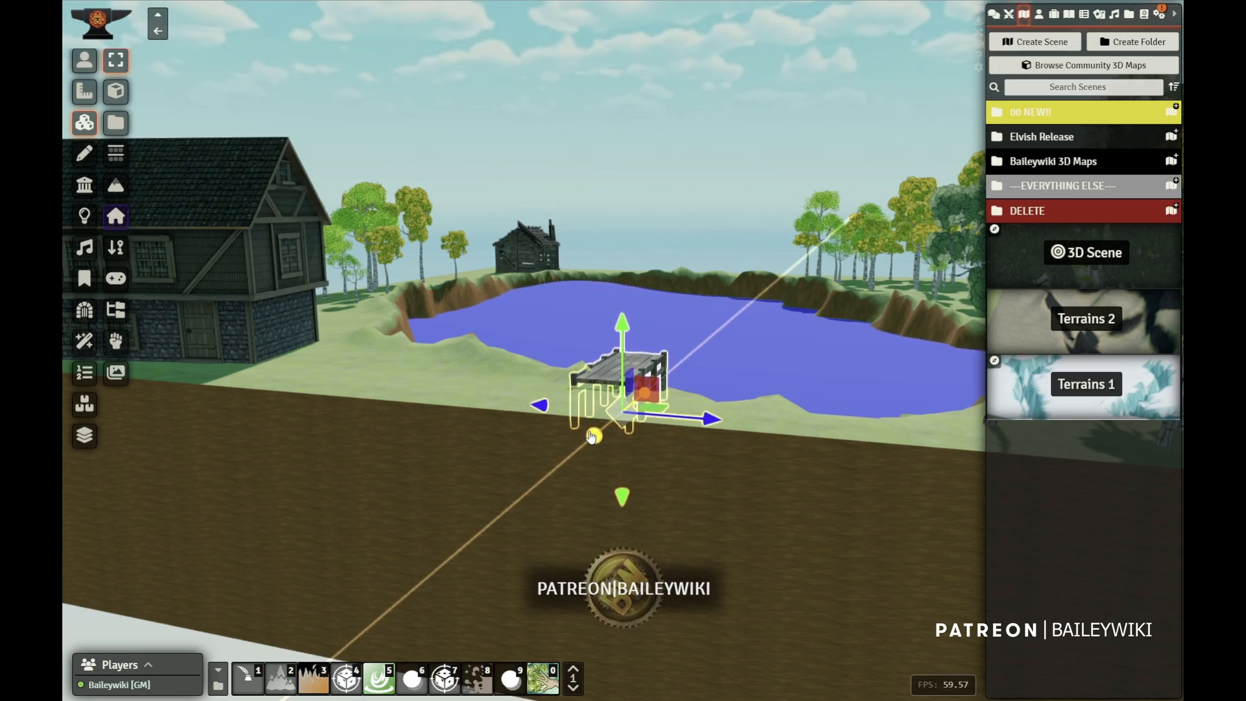
# Duplicate the dock section and slide the copy out over the lake so it extends the first section end to end.
pyautogui.moveTo(762, 471); pyautogui.dragTo(831, 456)
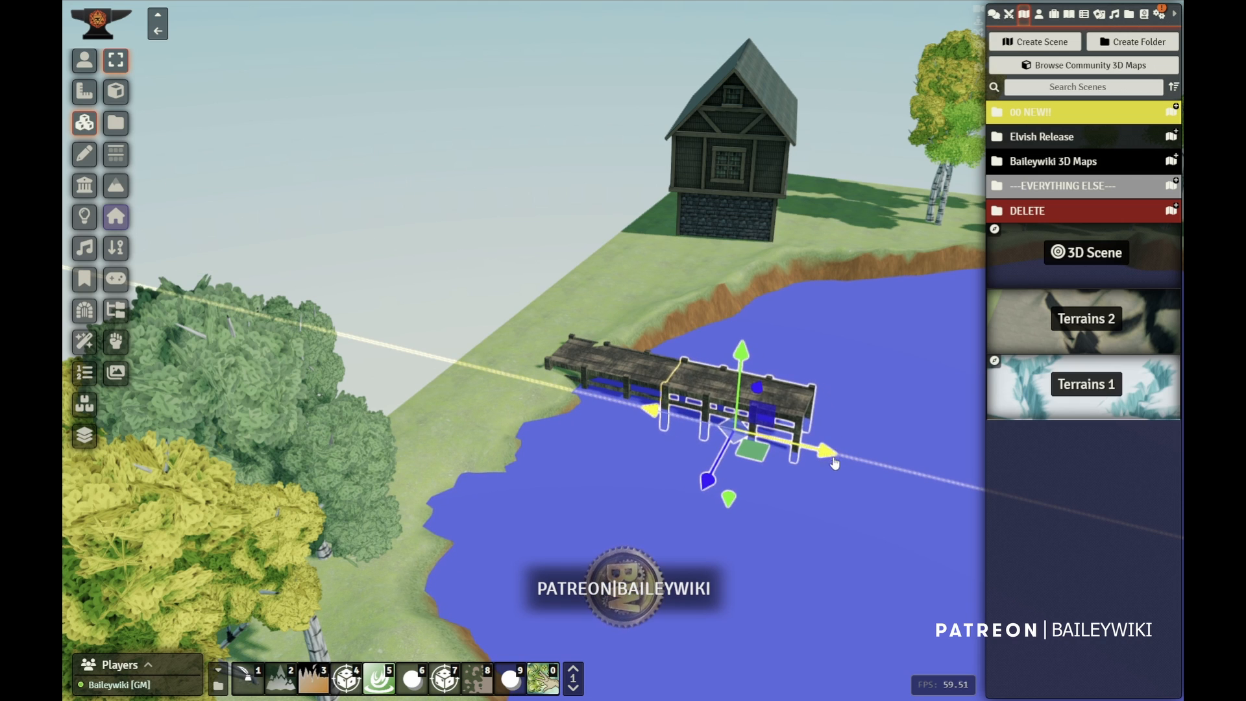
pyautogui.click(84, 60)
pyautogui.scroll(5, 702, 423)
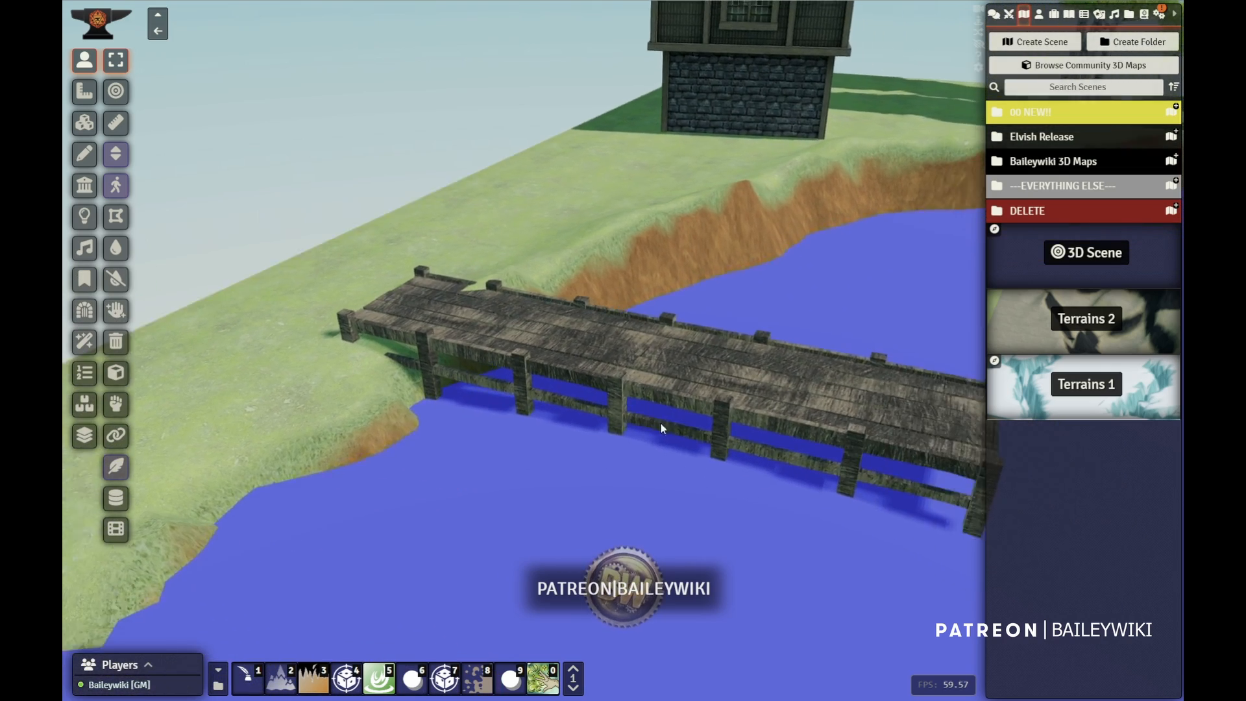
pyautogui.moveTo(661, 423); pyautogui.dragTo(587, 408, button='right')
pyautogui.moveTo(731, 487); pyautogui.dragTo(801, 500)
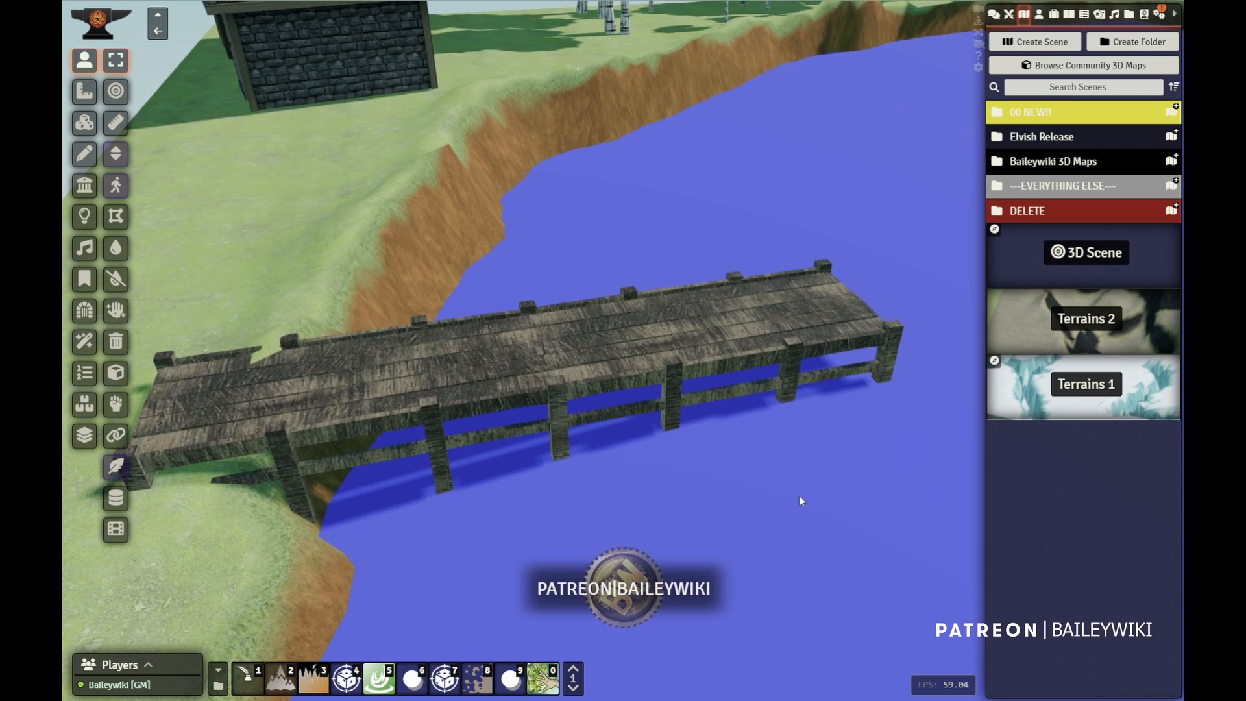
pyautogui.moveTo(461, 482); pyautogui.dragTo(701, 454, button='right')
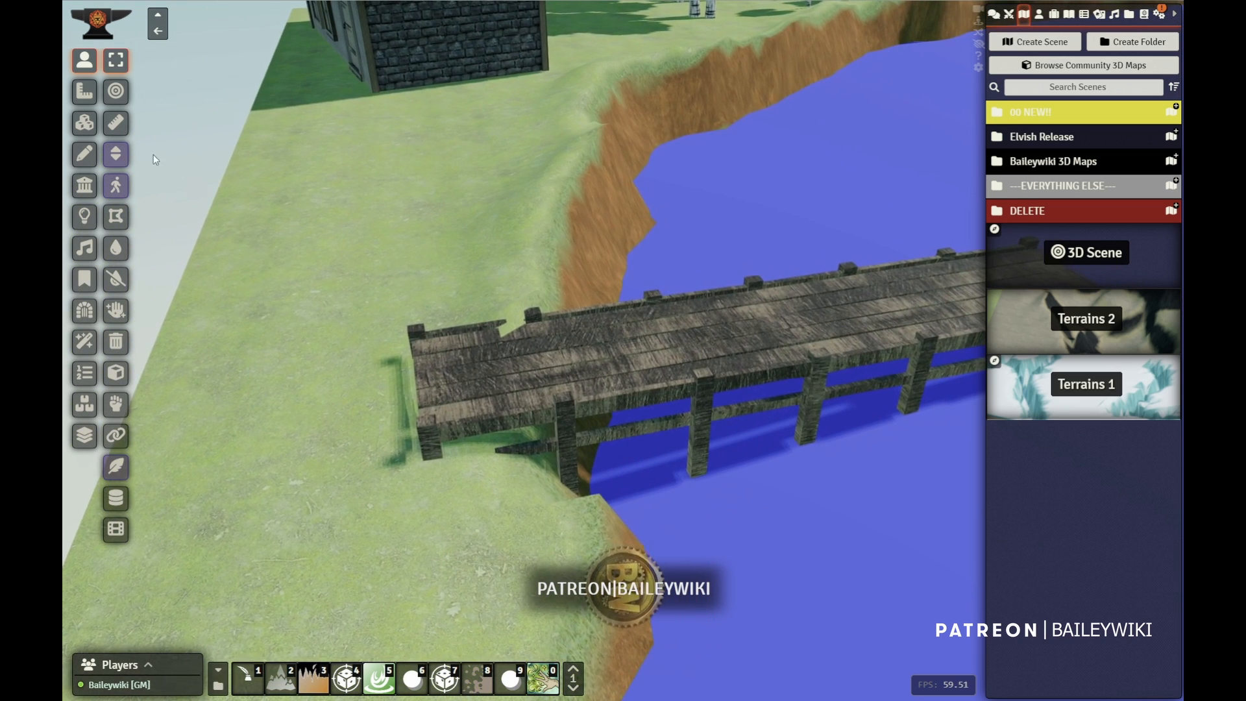
# Select both dock sections together and adjust their height over the water.
pyautogui.click(84, 122)
pyautogui.click(545, 372)
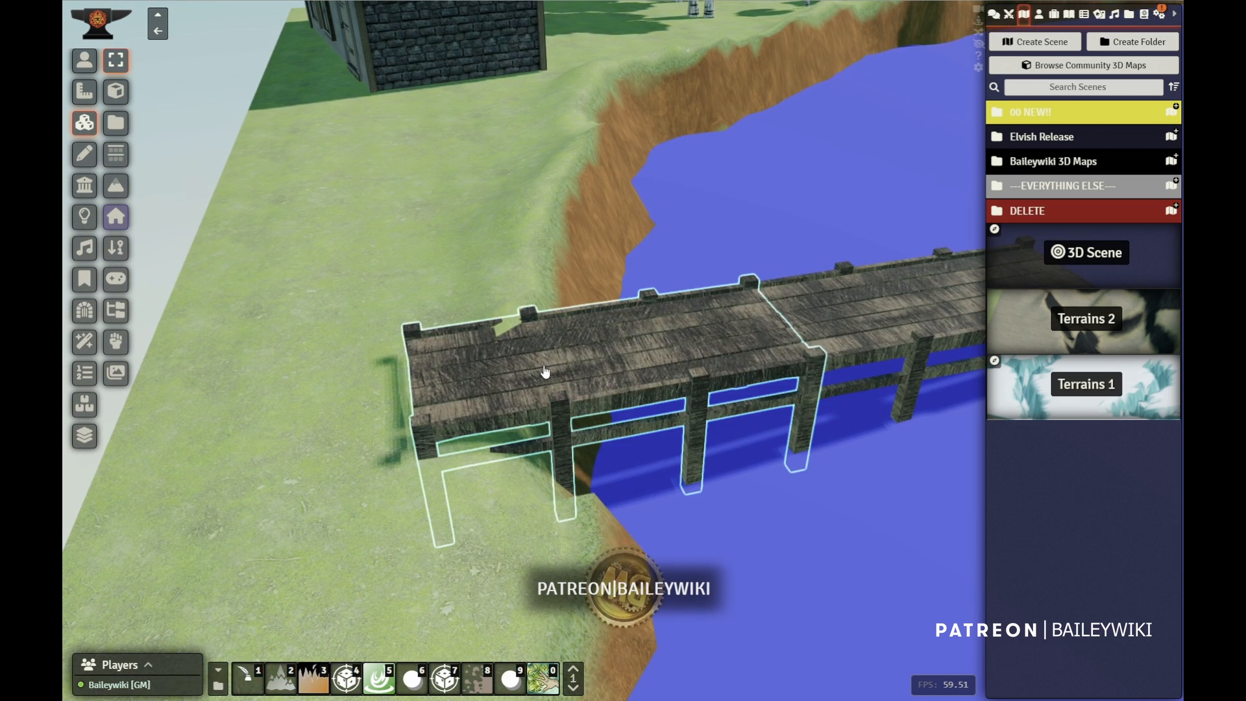
pyautogui.click(663, 375)
pyautogui.click(838, 328)
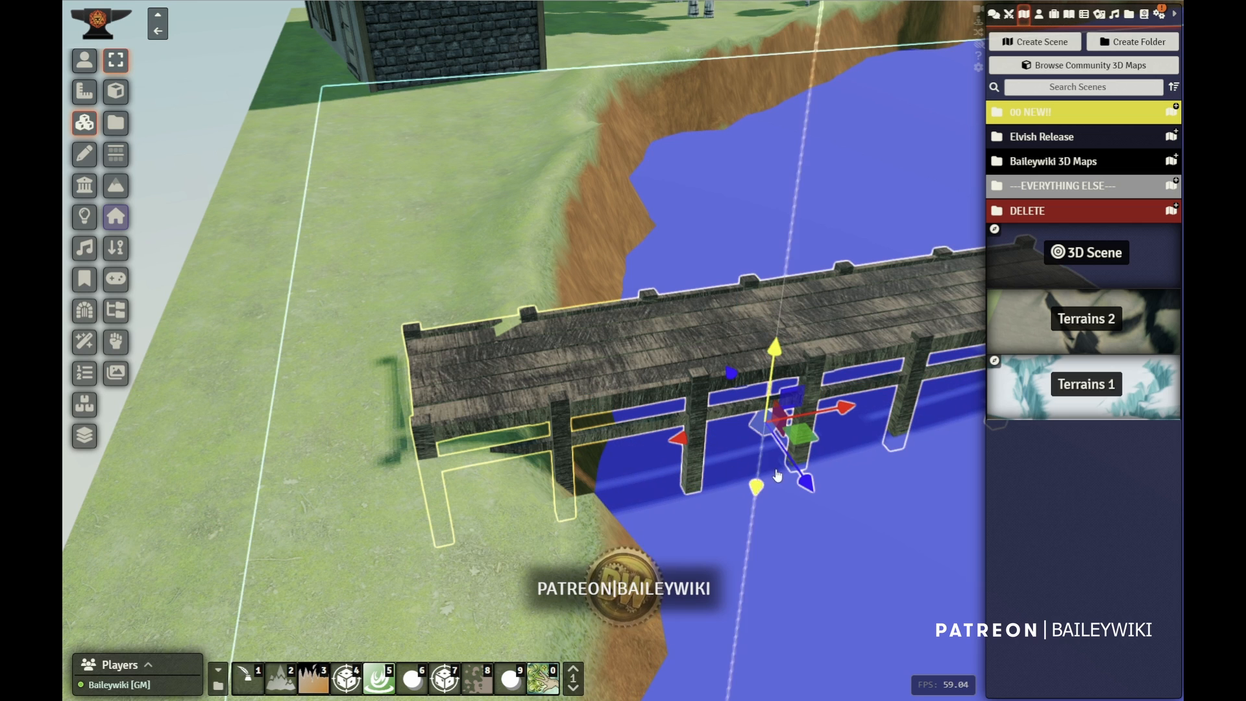
pyautogui.moveTo(819, 500); pyautogui.dragTo(839, 526)
pyautogui.moveTo(857, 557); pyautogui.dragTo(370, 571, button='right')
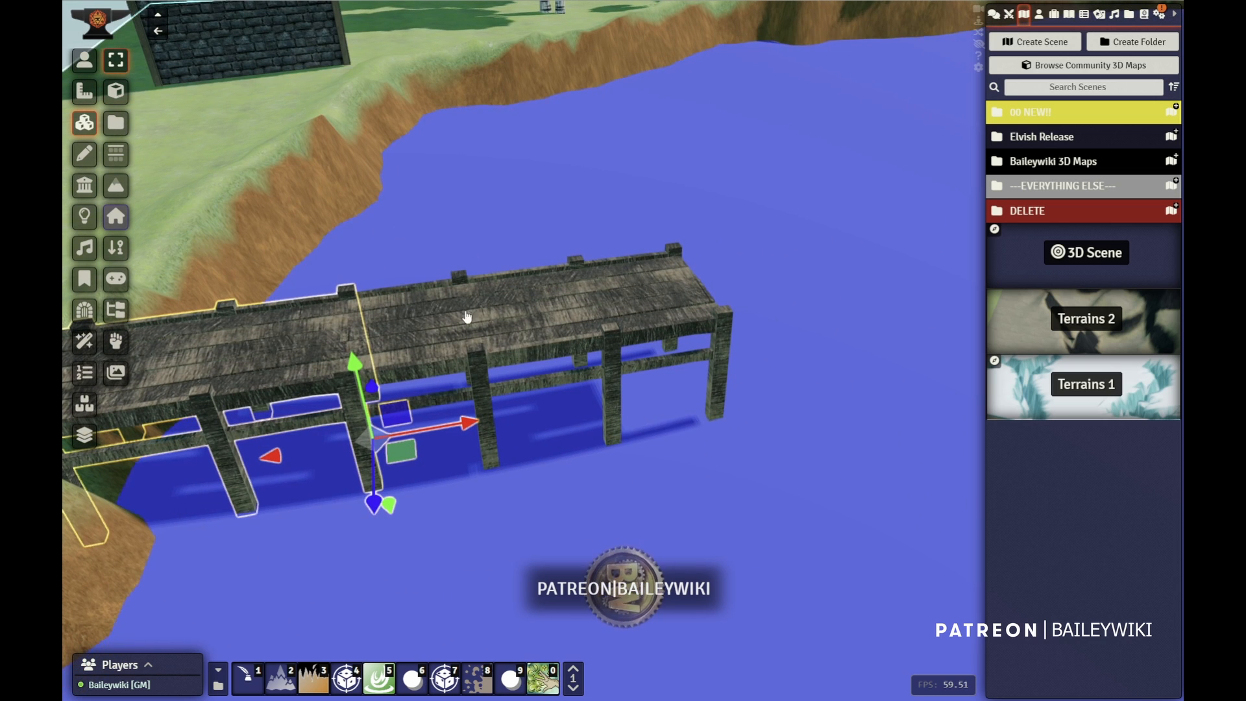
pyautogui.moveTo(743, 470); pyautogui.dragTo(489, 517, button='right')
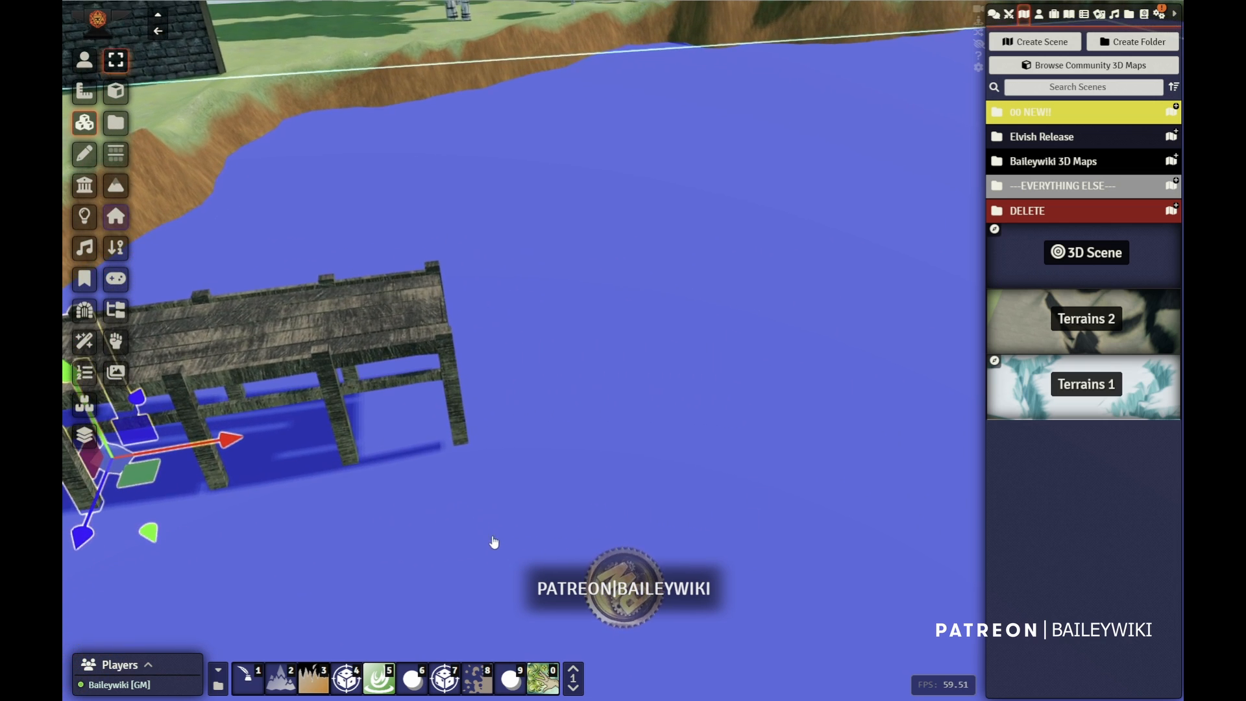
pyautogui.scroll(-5, 324, 353)
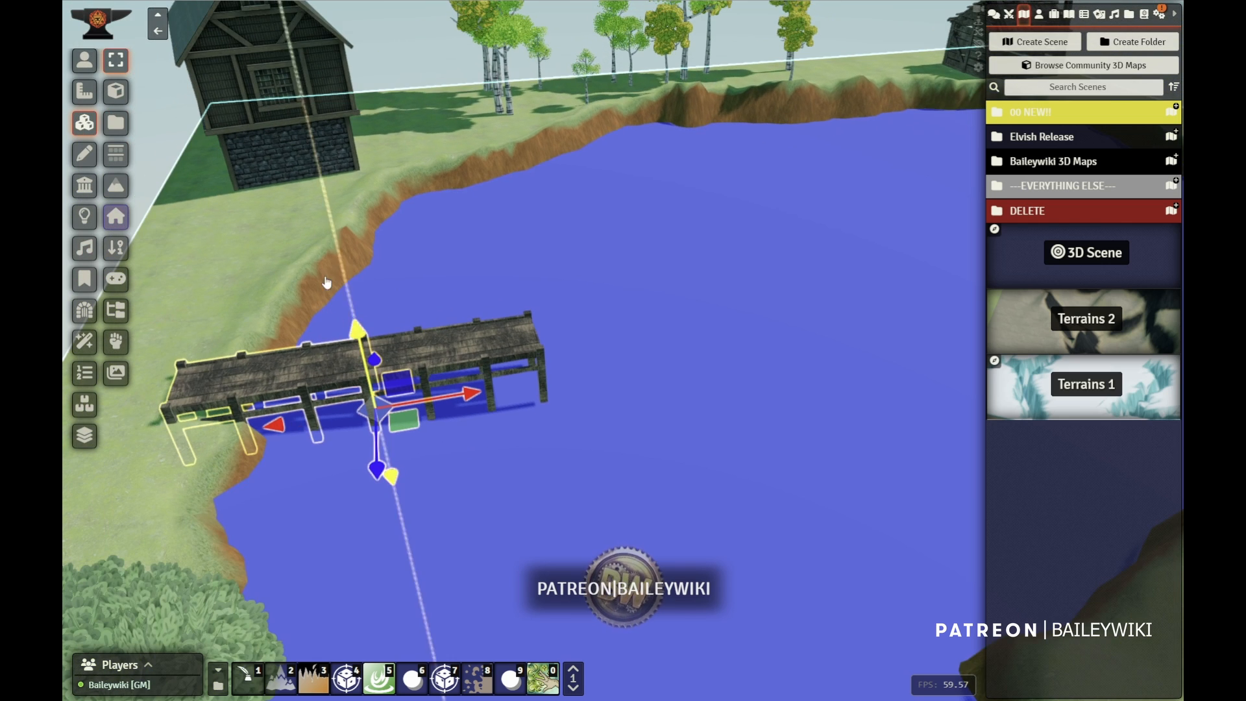
pyautogui.click(84, 63)
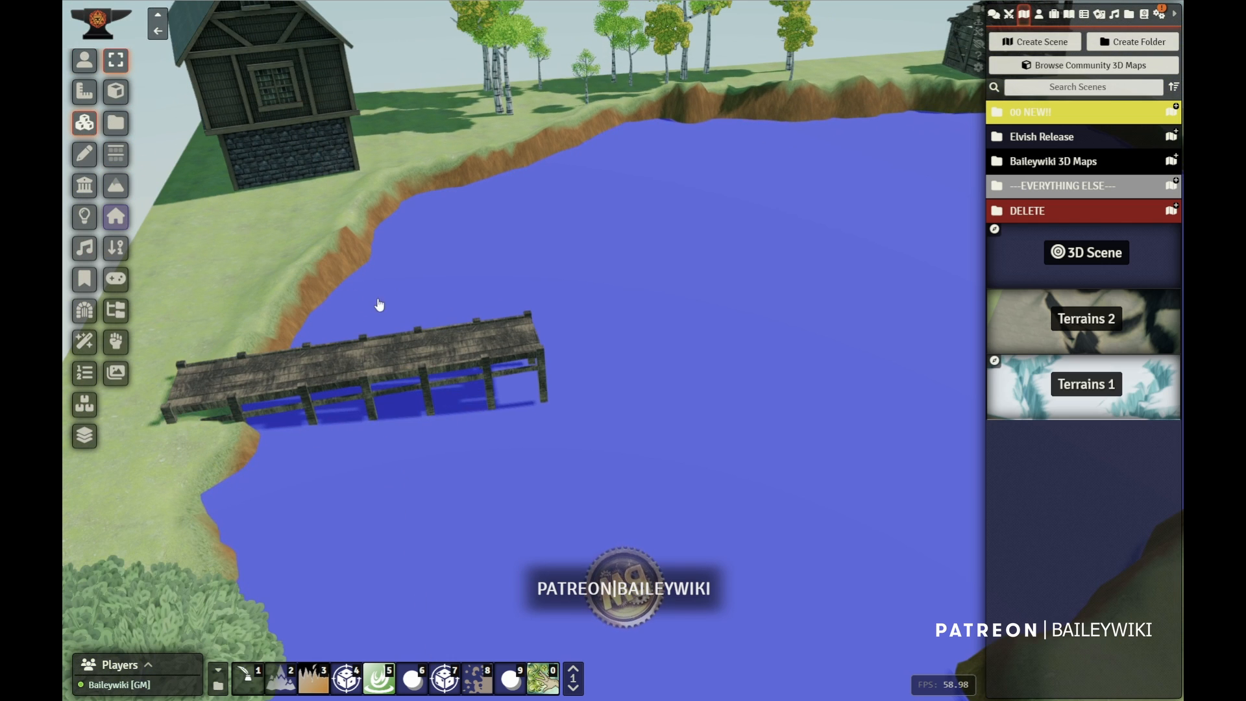
pyautogui.click(458, 355)
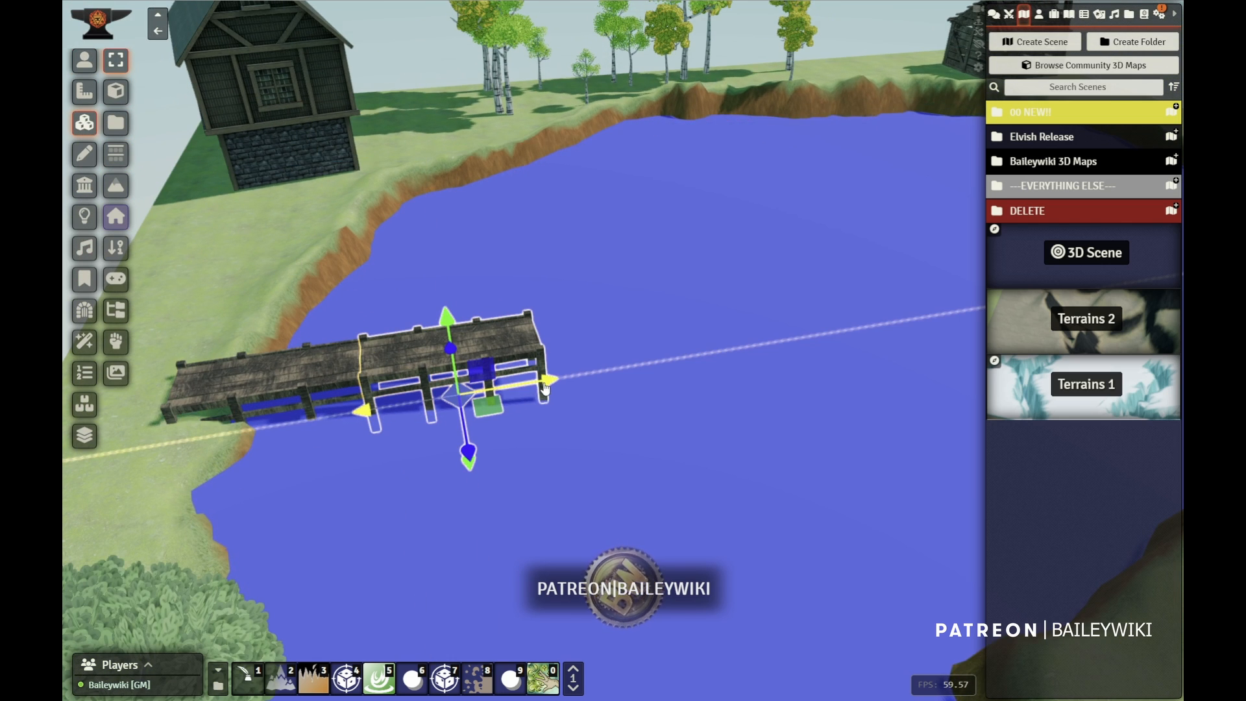
pyautogui.scroll(-5, 635, 408)
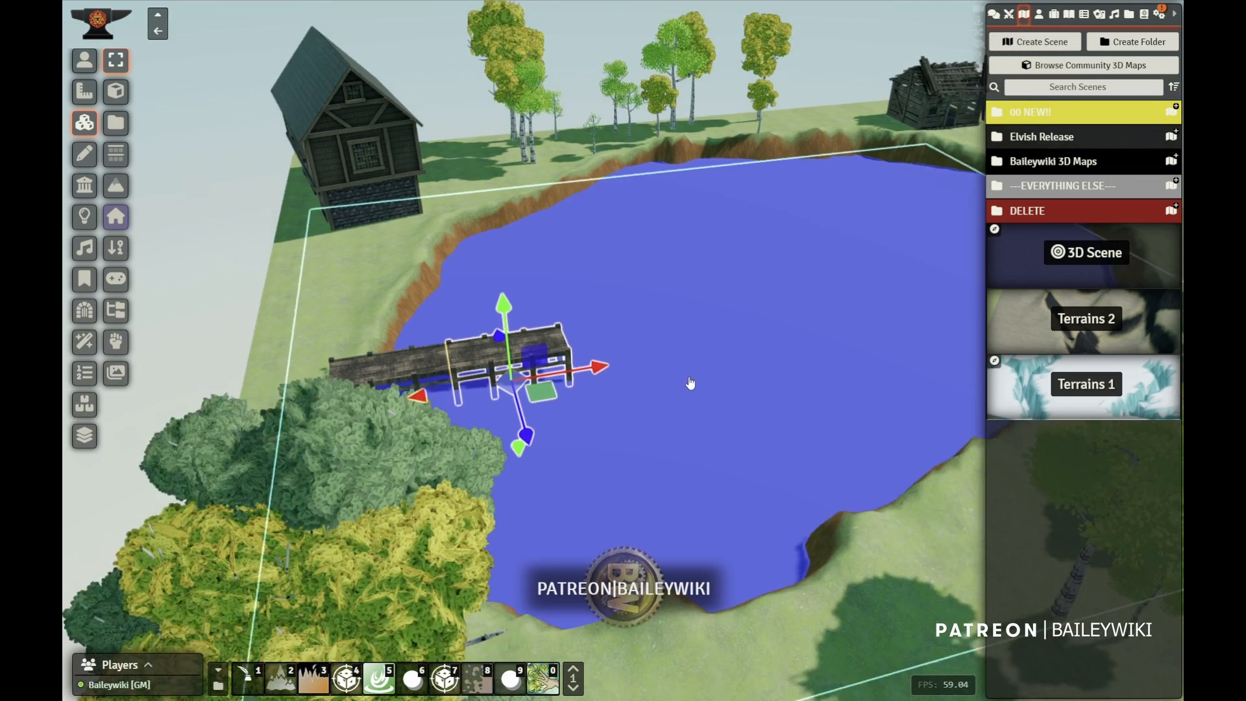
# Search the 3D assets for "boat" and place the Boat model on the lake near the dock's outer end.
pyautogui.moveTo(691, 384); pyautogui.dragTo(506, 407, button='right')
pyautogui.scroll(3, 568, 404)
pyautogui.scroll(3, 518, 316)
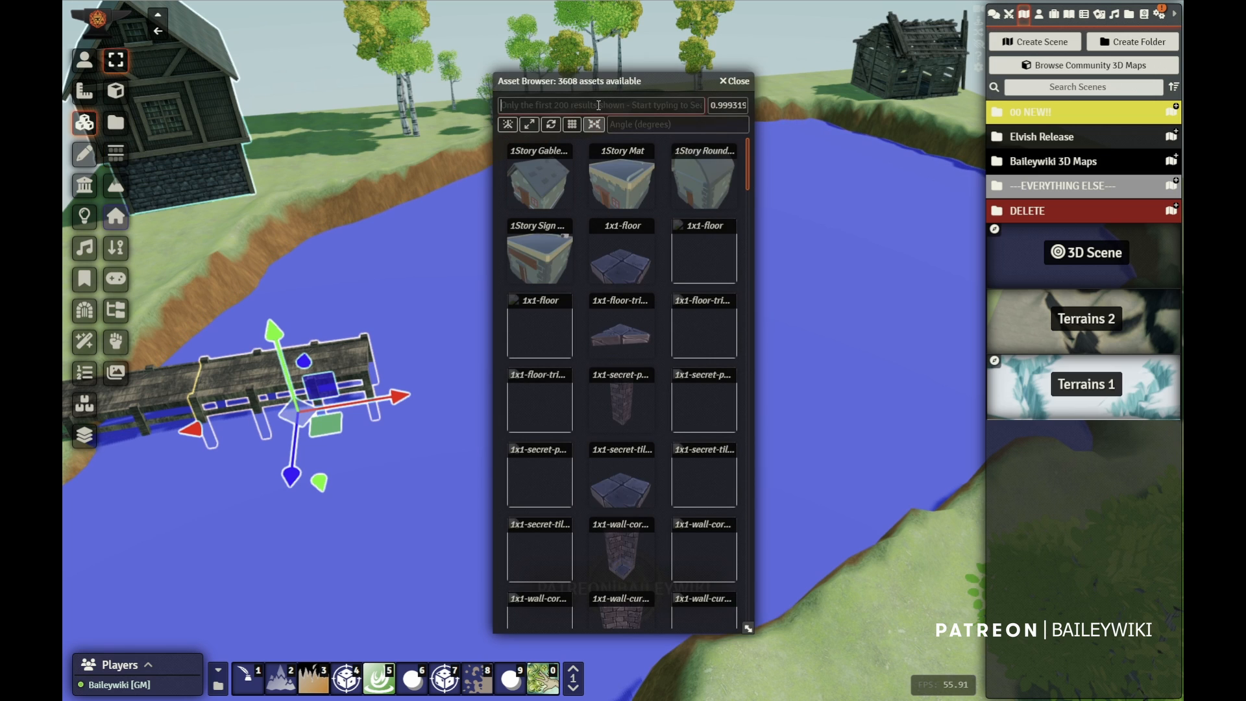
pyautogui.write('at')
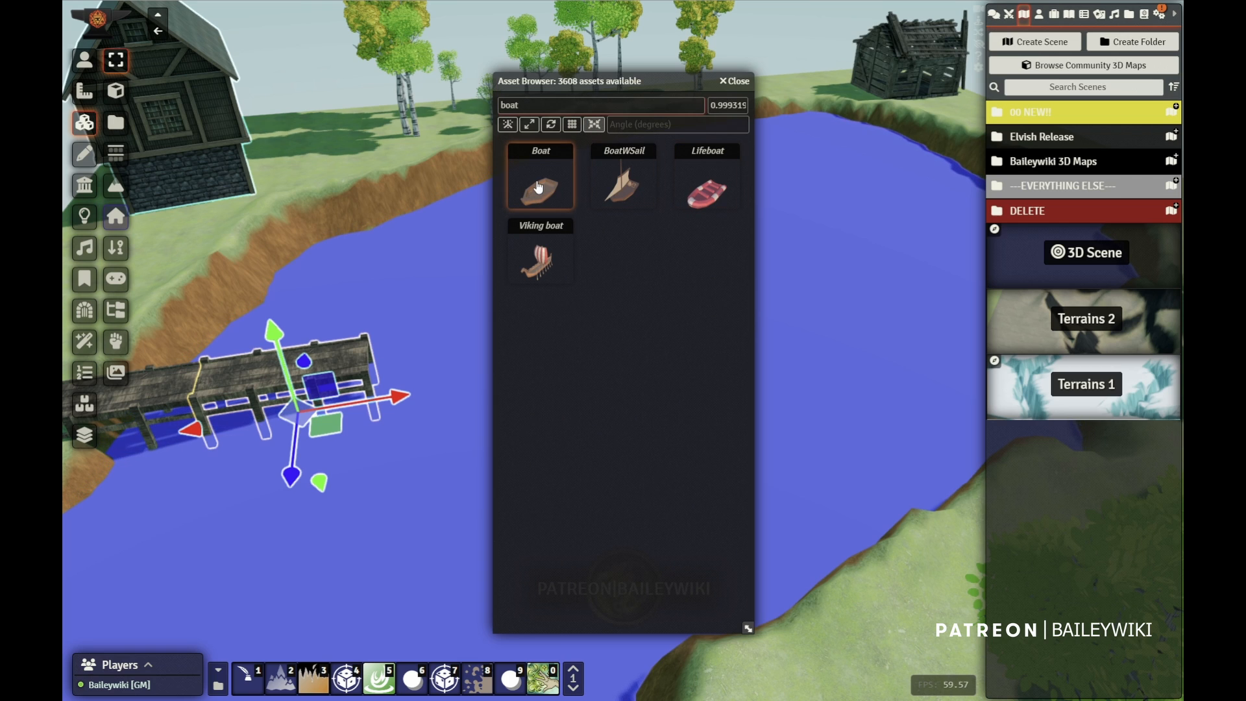
pyautogui.click(383, 296)
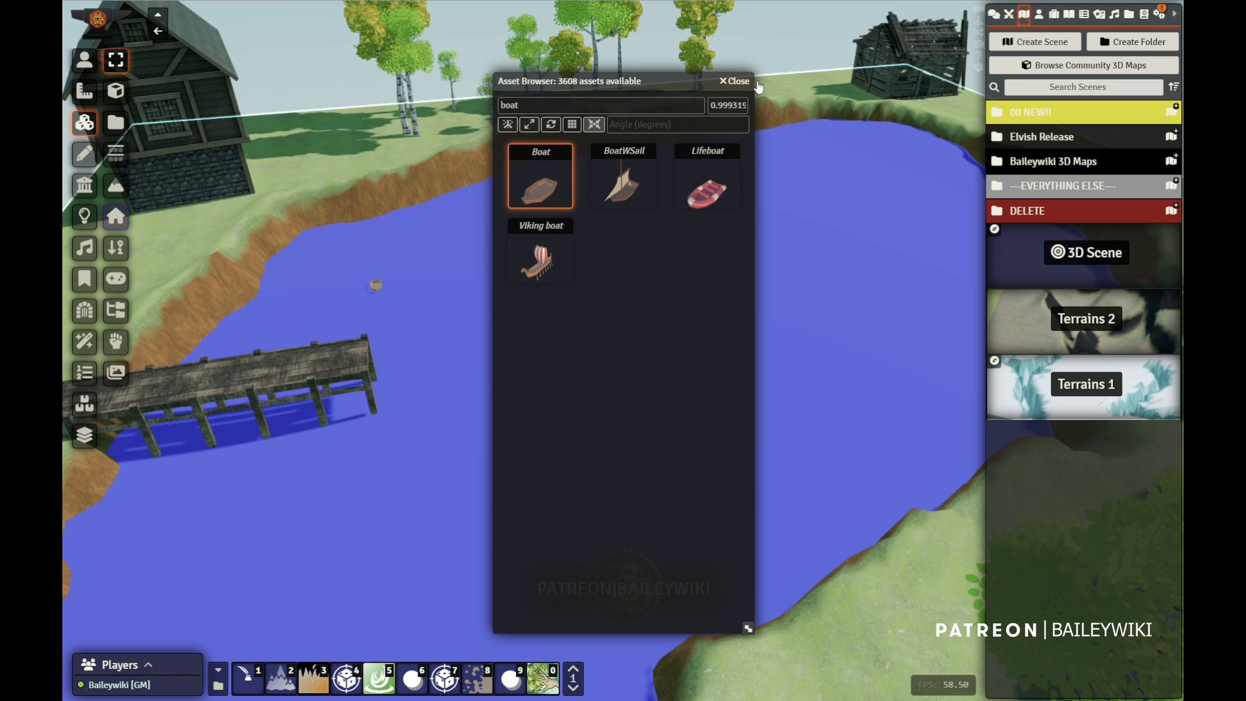
pyautogui.click(739, 82)
pyautogui.scroll(5, 431, 247)
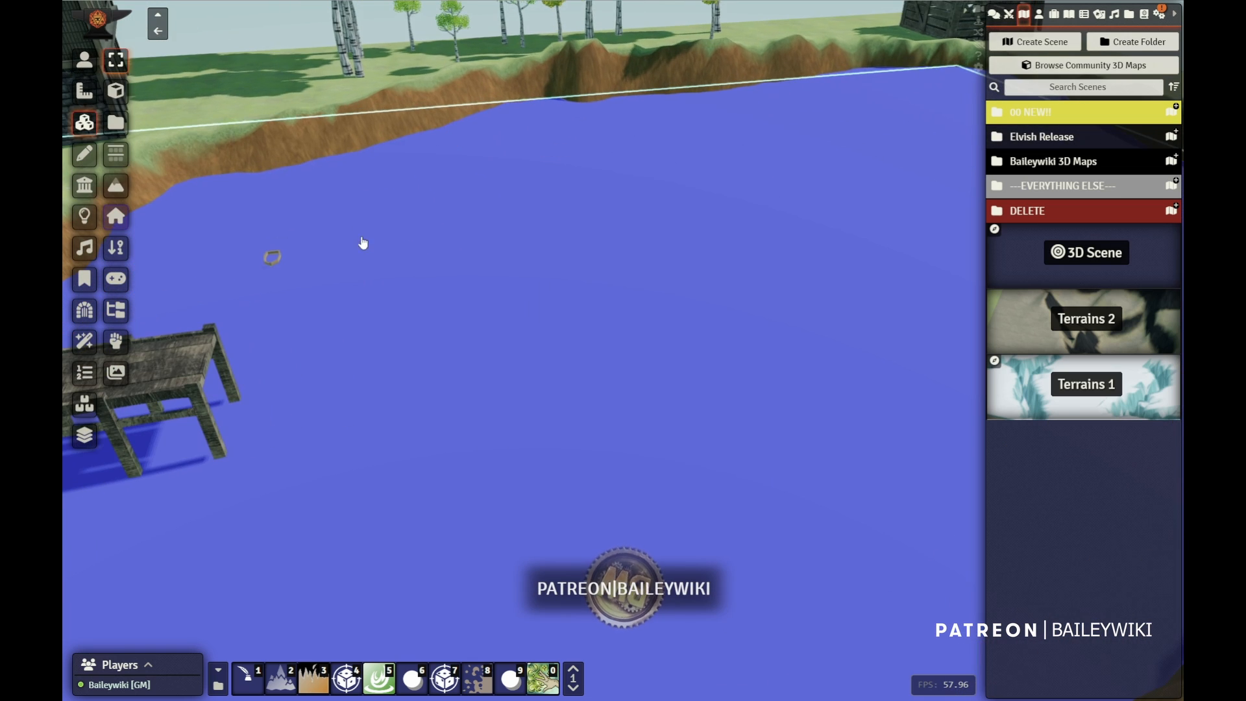
# Scale up the small boat and raise it out of the water.
pyautogui.click(273, 260)
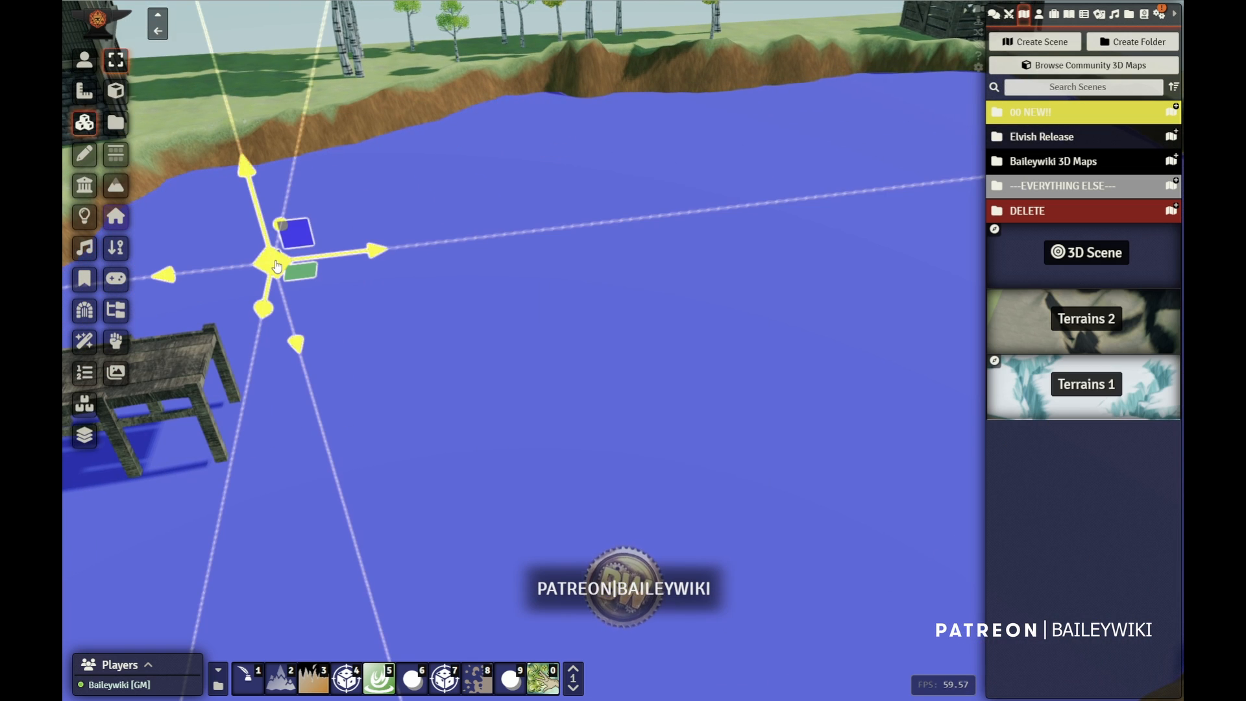
pyautogui.press('s')
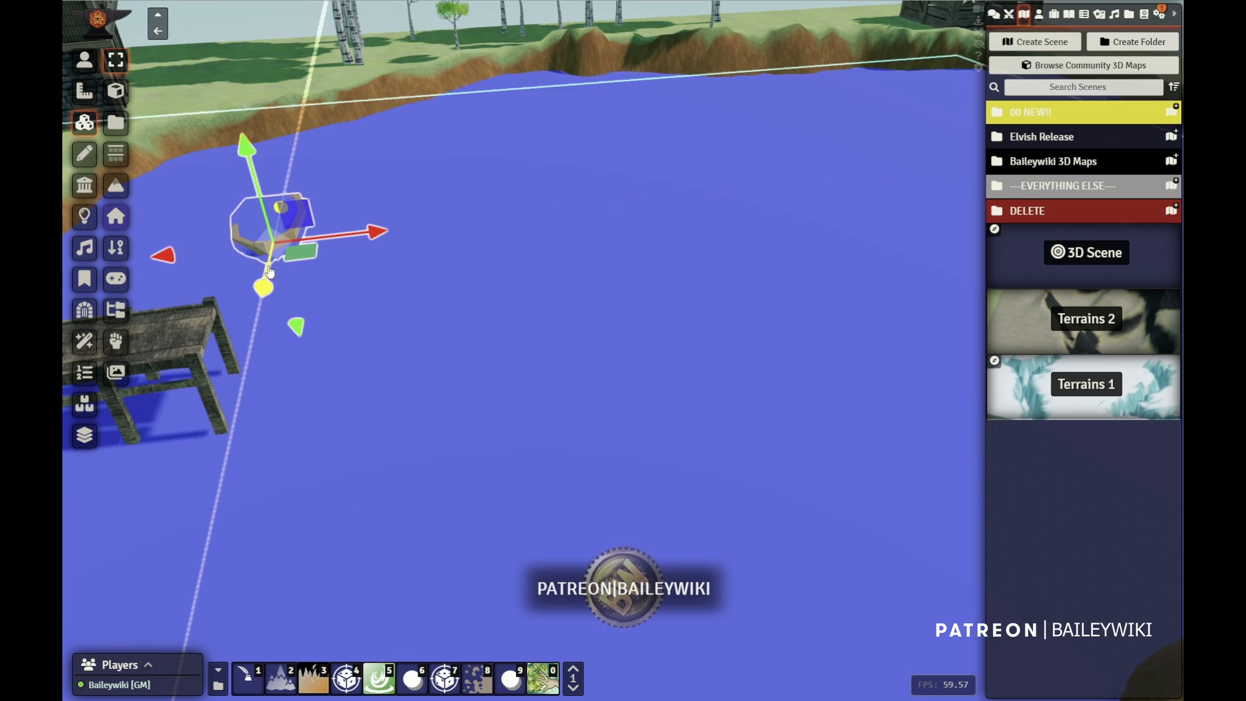
pyautogui.moveTo(250, 161); pyautogui.dragTo(242, 133)
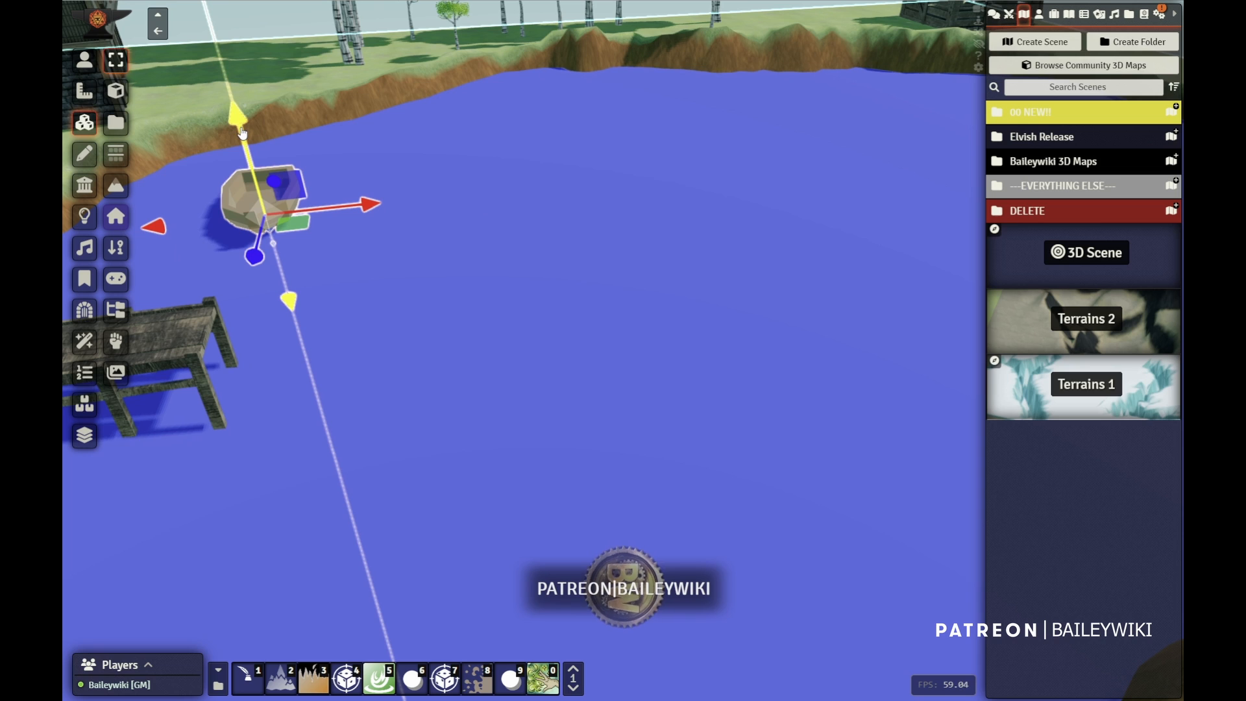
# Rotate the boat upright and in line with the dock, and move it alongside the dock's outer end.
pyautogui.click(264, 259)
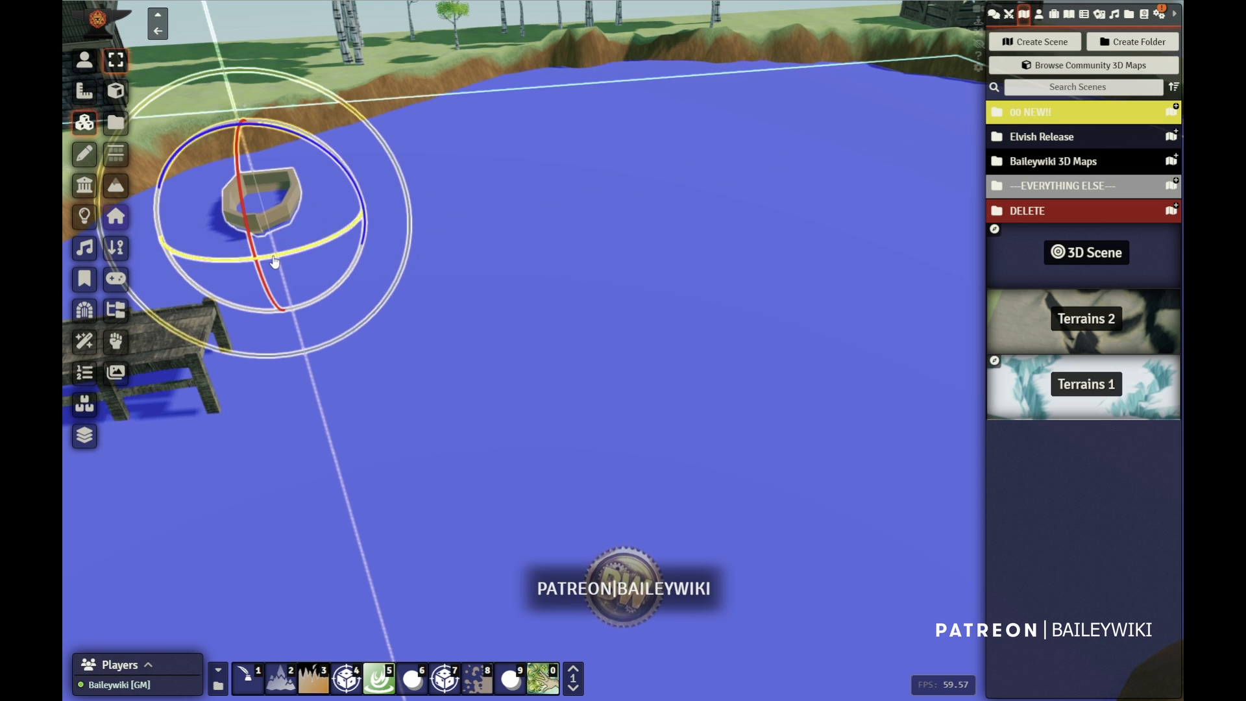
pyautogui.moveTo(294, 258); pyautogui.dragTo(215, 338)
pyautogui.press('t')
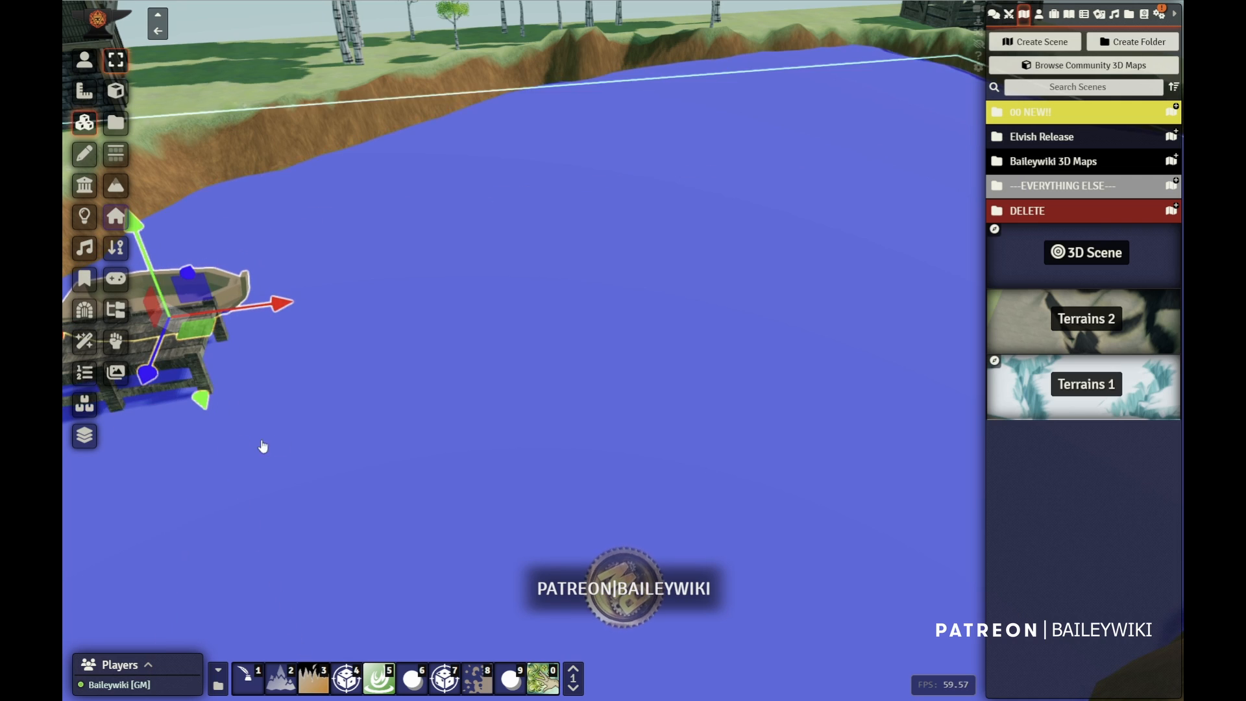
pyautogui.moveTo(264, 446); pyautogui.dragTo(471, 438, button='right')
pyautogui.moveTo(342, 465); pyautogui.dragTo(524, 497, button='middle')
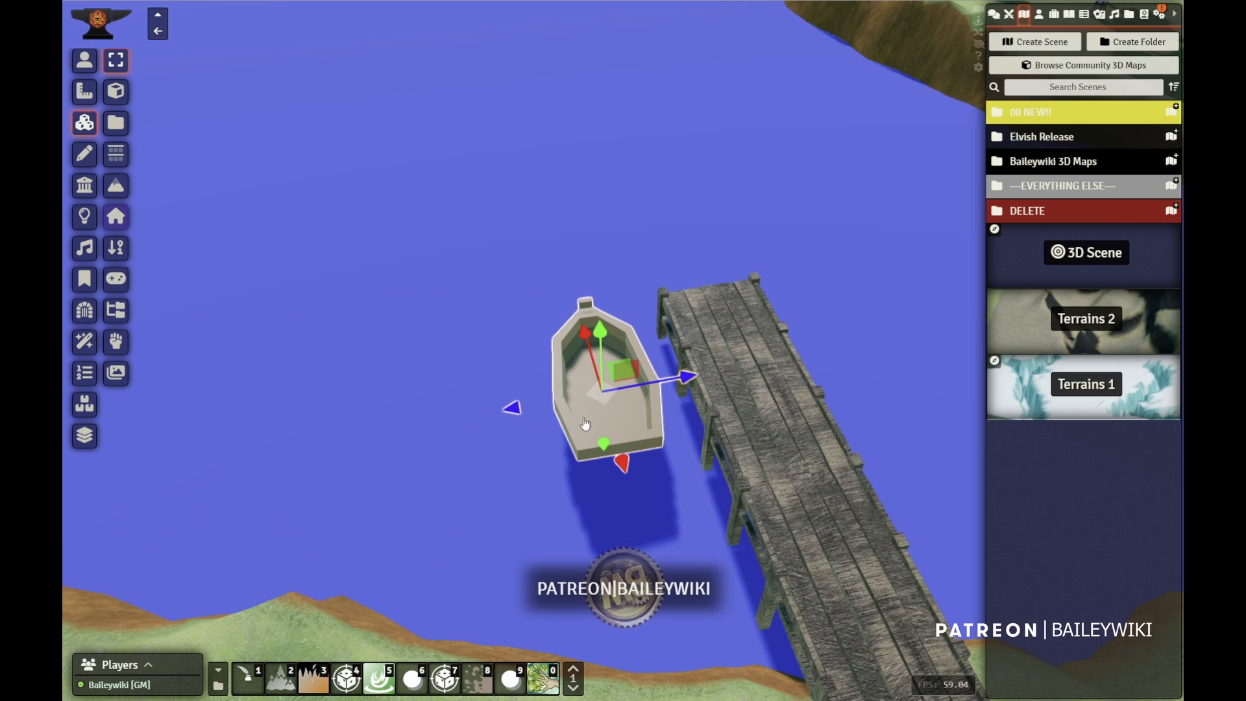
# Place The Alchemist from the PCs folder of 3D Test Actors onto the outer end of the dock.
pyautogui.click(1038, 15)
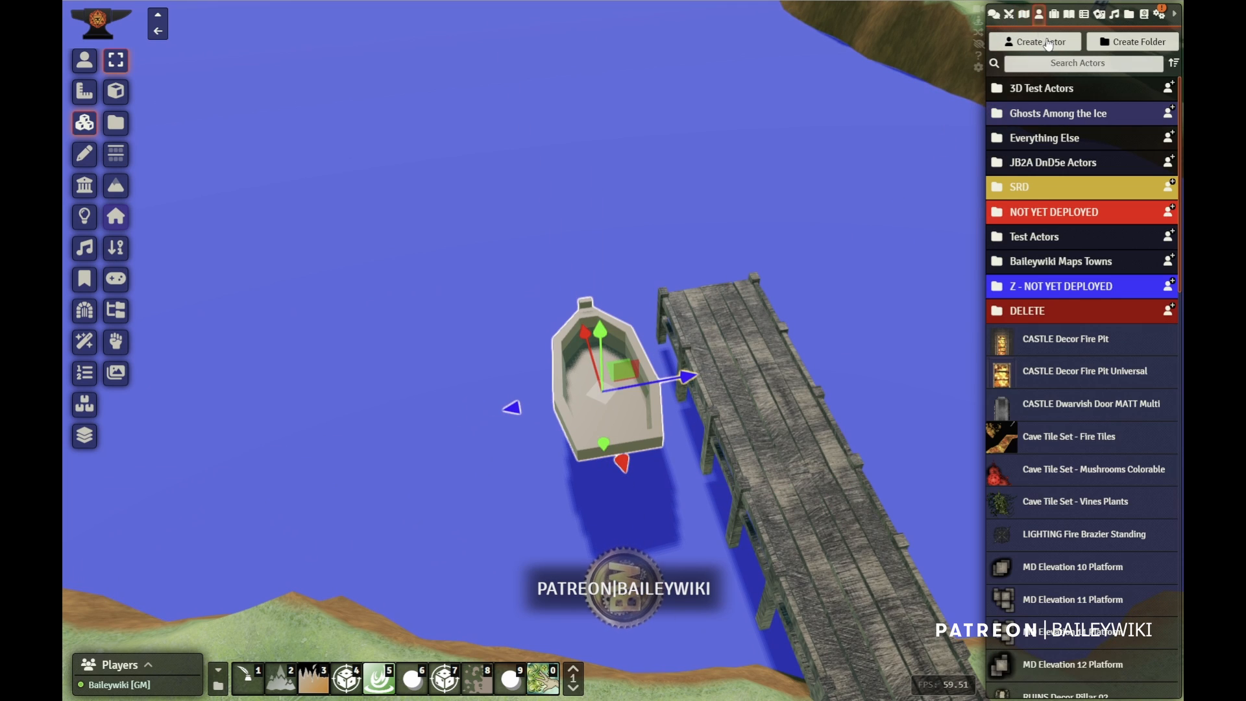
pyautogui.click(1064, 89)
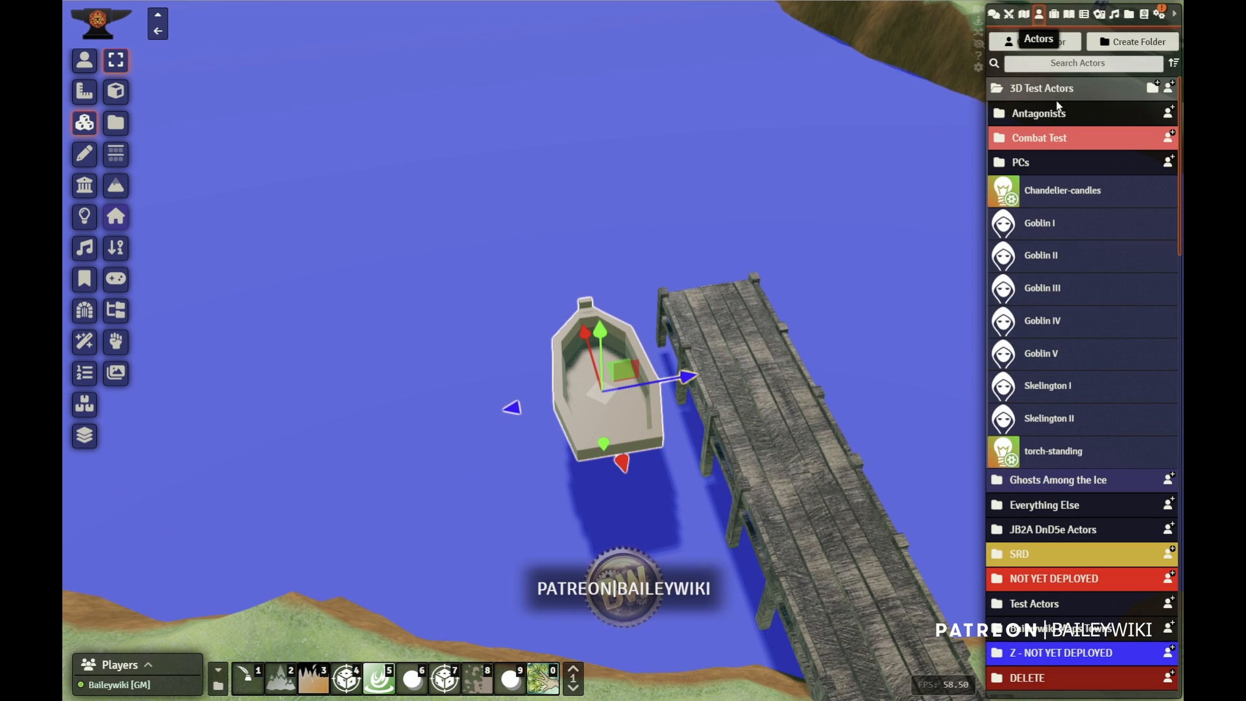
pyautogui.click(1053, 140)
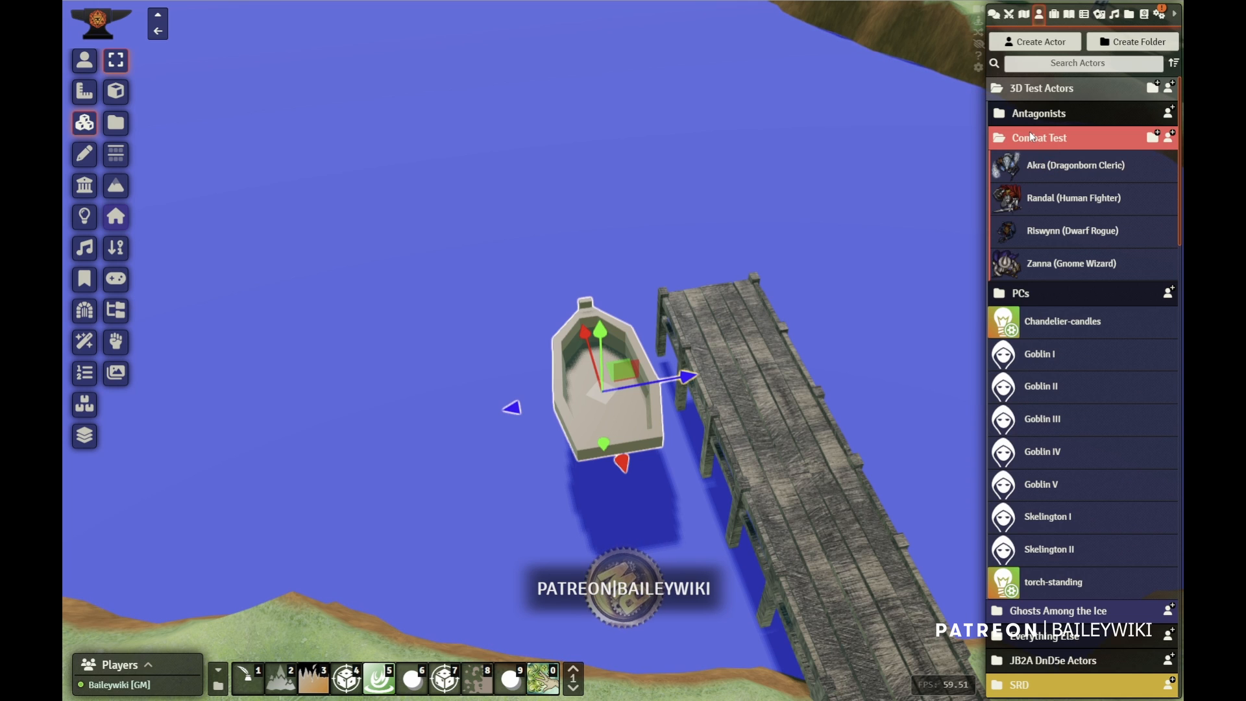
pyautogui.click(1032, 137)
pyautogui.click(1021, 163)
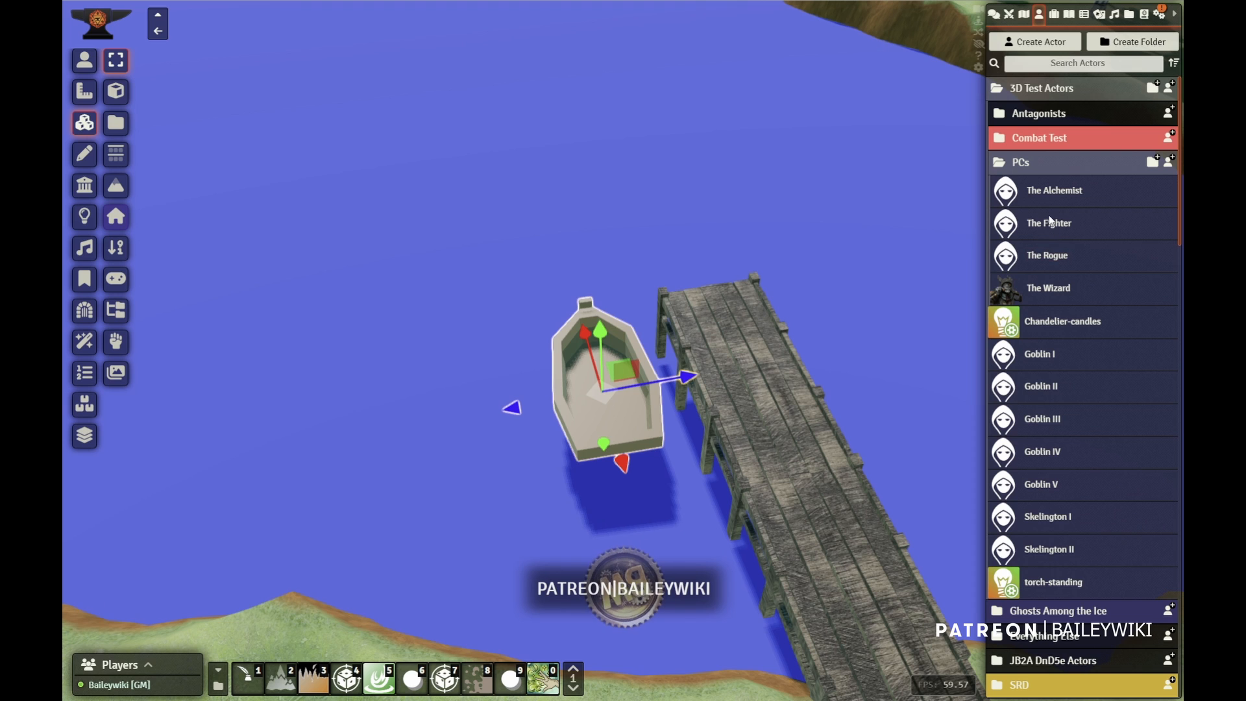
pyautogui.moveTo(742, 342)
pyautogui.mouseDown()
pyautogui.moveTo(715, 356)
pyautogui.moveTo(734, 351)
pyautogui.mouseUp()
# Move The Alchemist across the dock to the edge nearest the boat.
pyautogui.scroll(5, 736, 351)
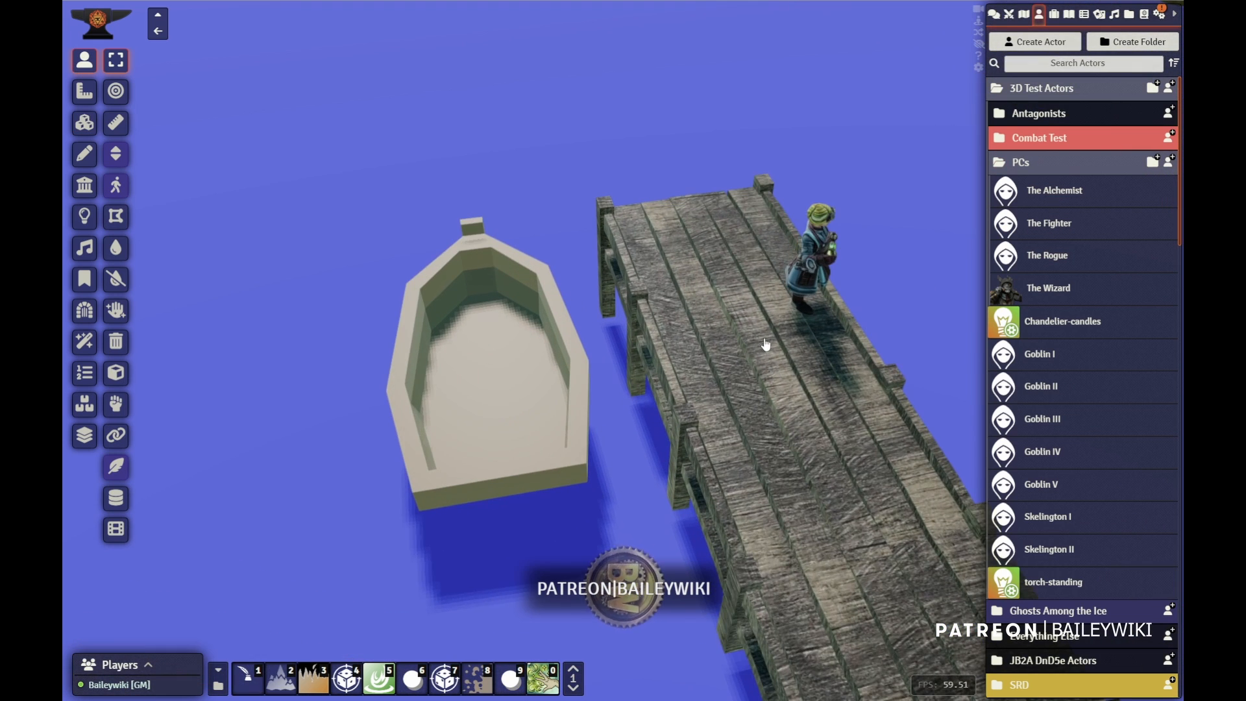
pyautogui.click(816, 263)
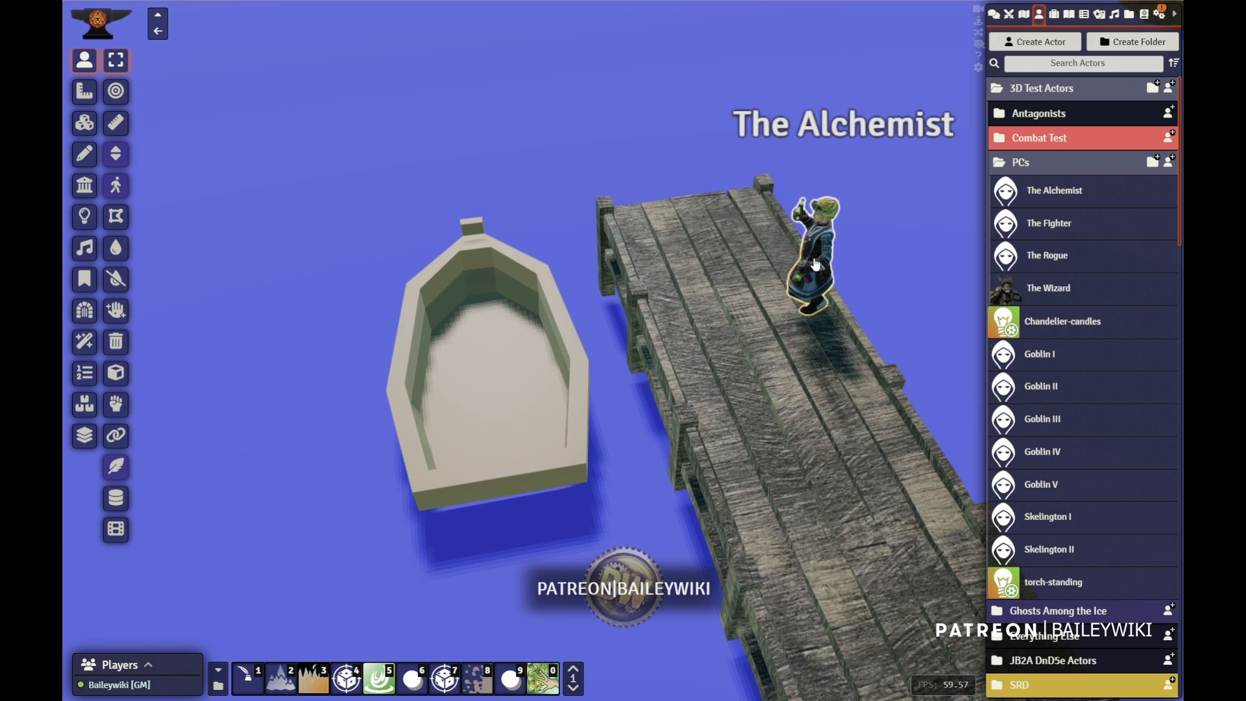
pyautogui.moveTo(788, 263); pyautogui.dragTo(642, 218)
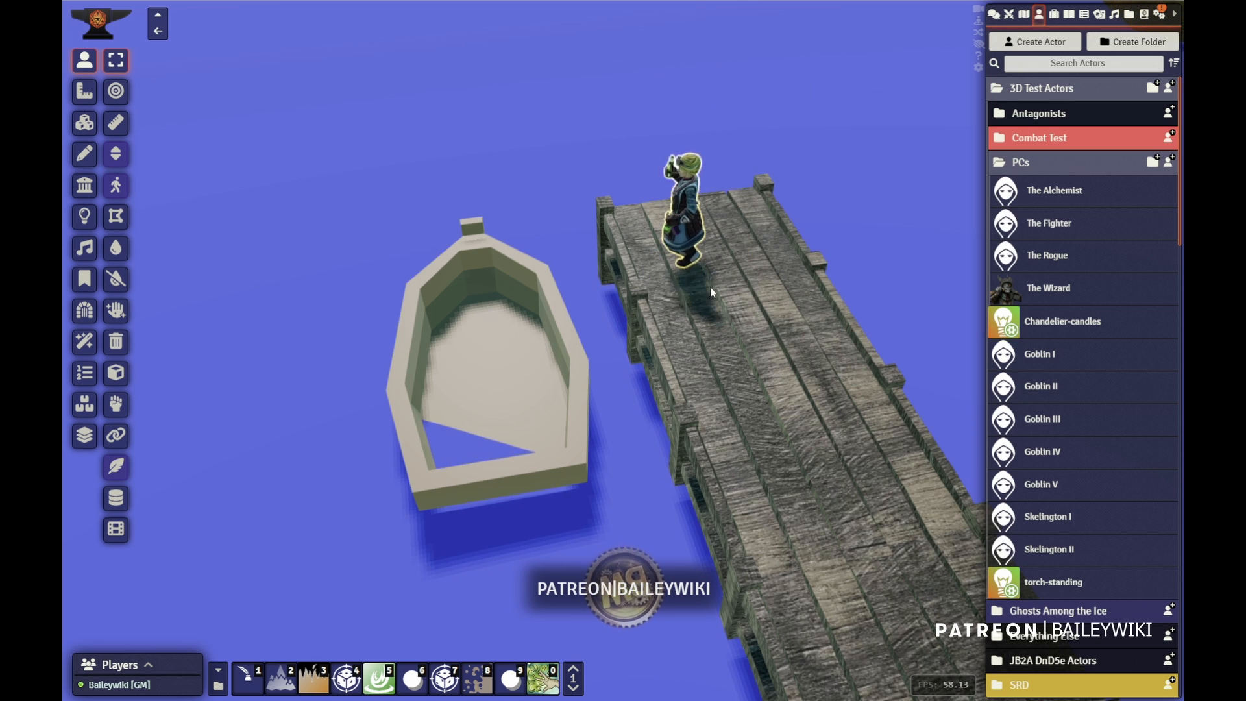
# Select the boat beside the dock and lower it into the water.
pyautogui.moveTo(396, 406); pyautogui.dragTo(496, 329, button='right')
pyautogui.scroll(-4, 502, 285)
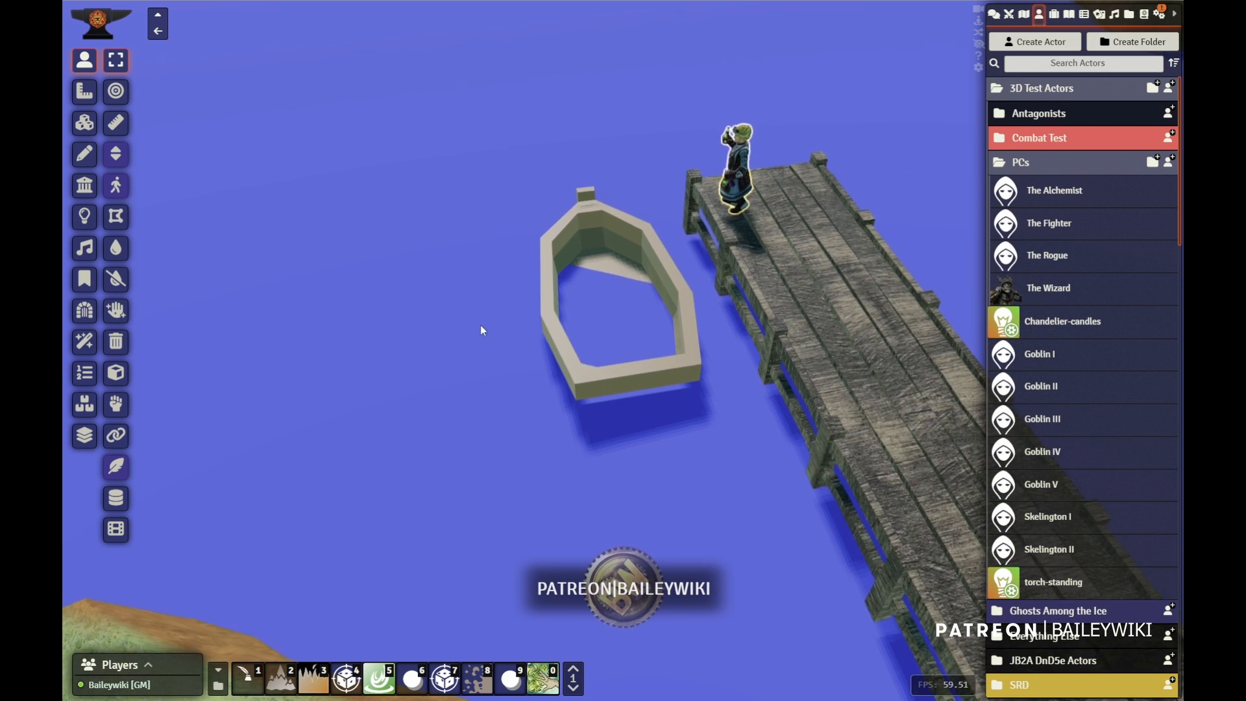
pyautogui.moveTo(480, 325); pyautogui.dragTo(617, 317)
pyautogui.click(84, 123)
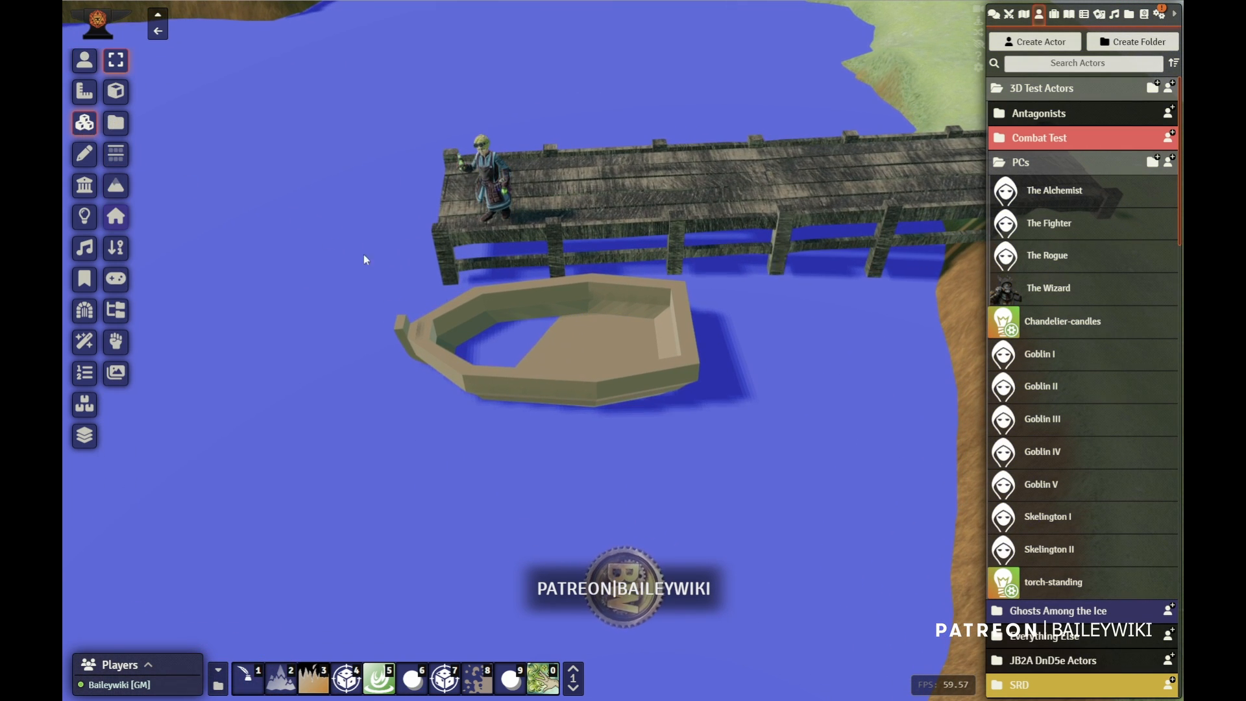
pyautogui.click(622, 374)
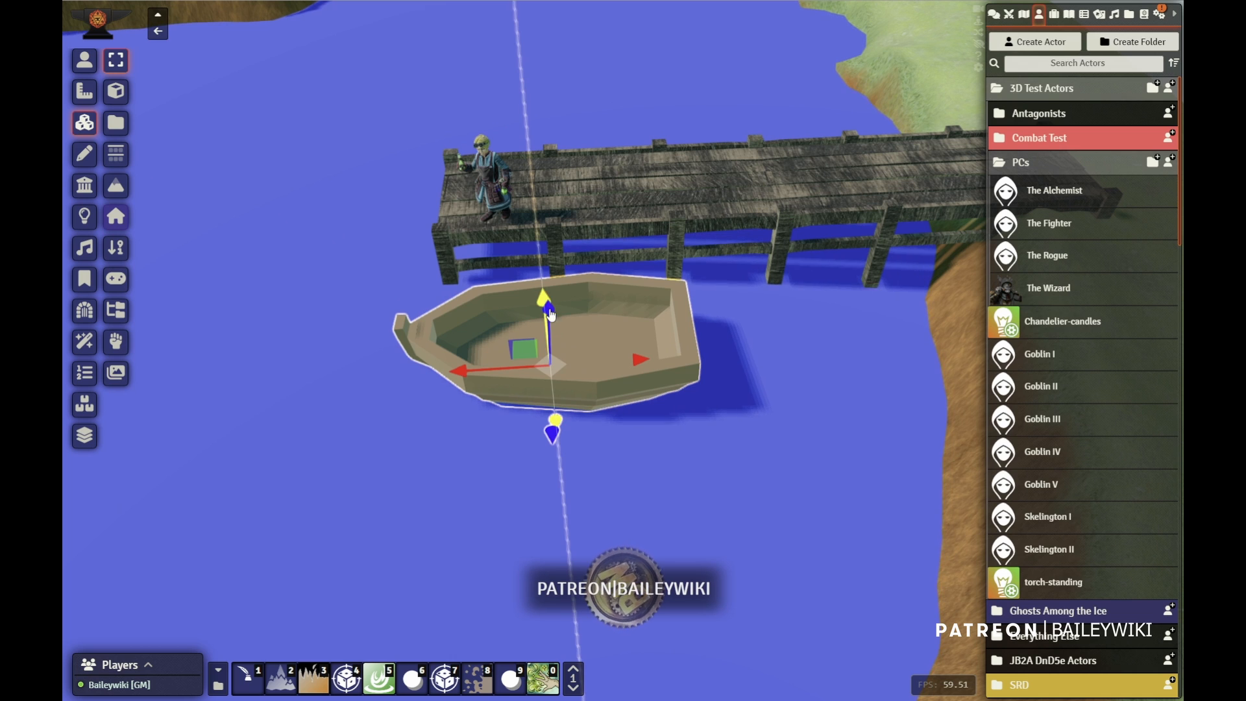
pyautogui.moveTo(626, 468); pyautogui.dragTo(498, 484, button='right')
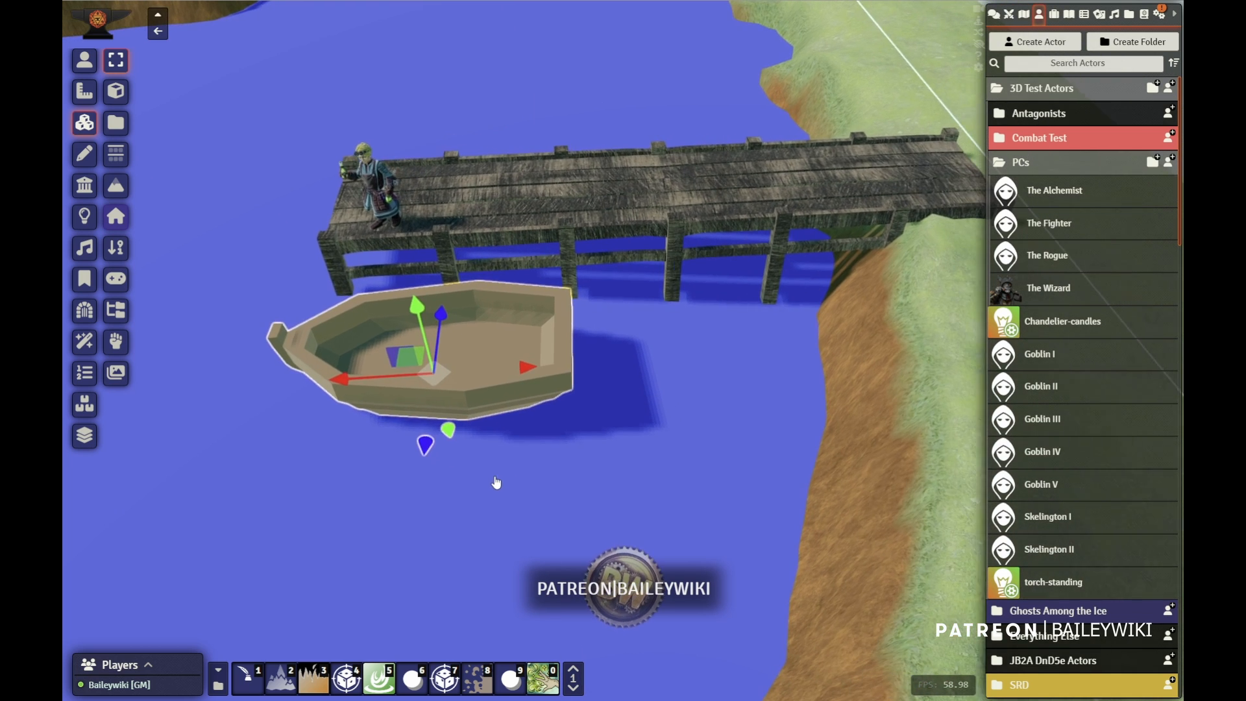
pyautogui.moveTo(406, 315); pyautogui.dragTo(412, 355)
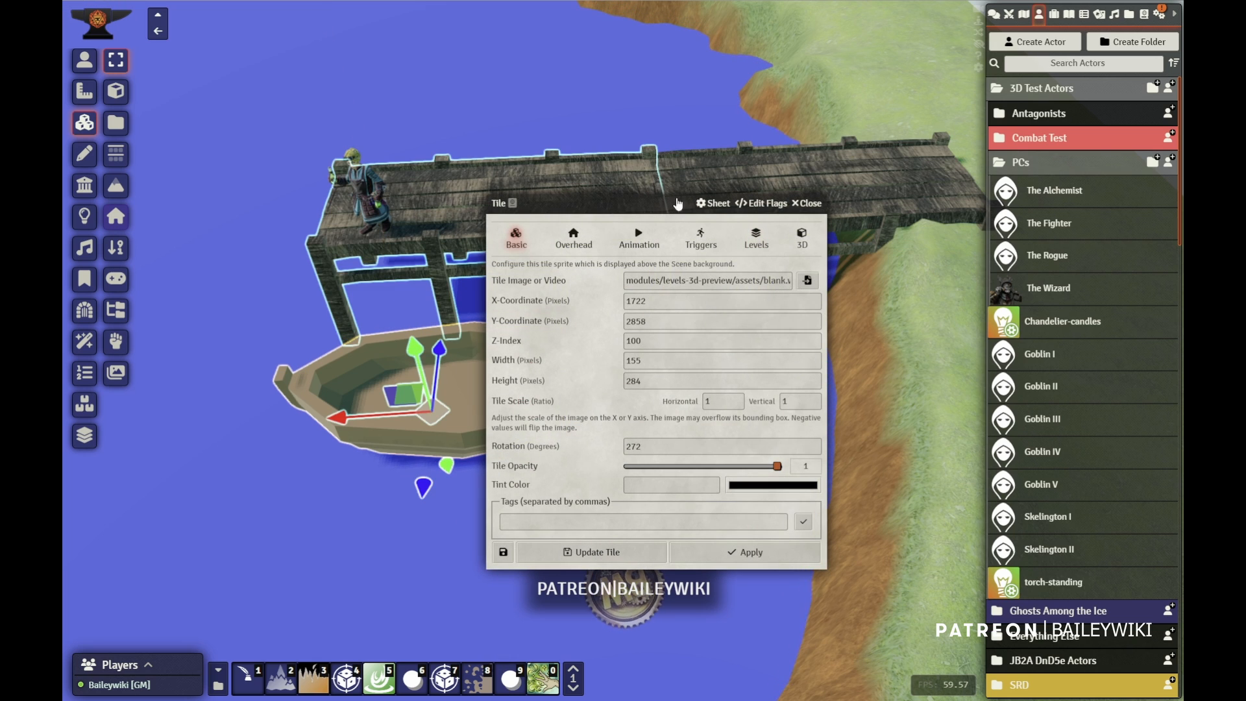
# Show the boat tile's 3D settings and view the model files available in the Ships folder.
pyautogui.click(802, 237)
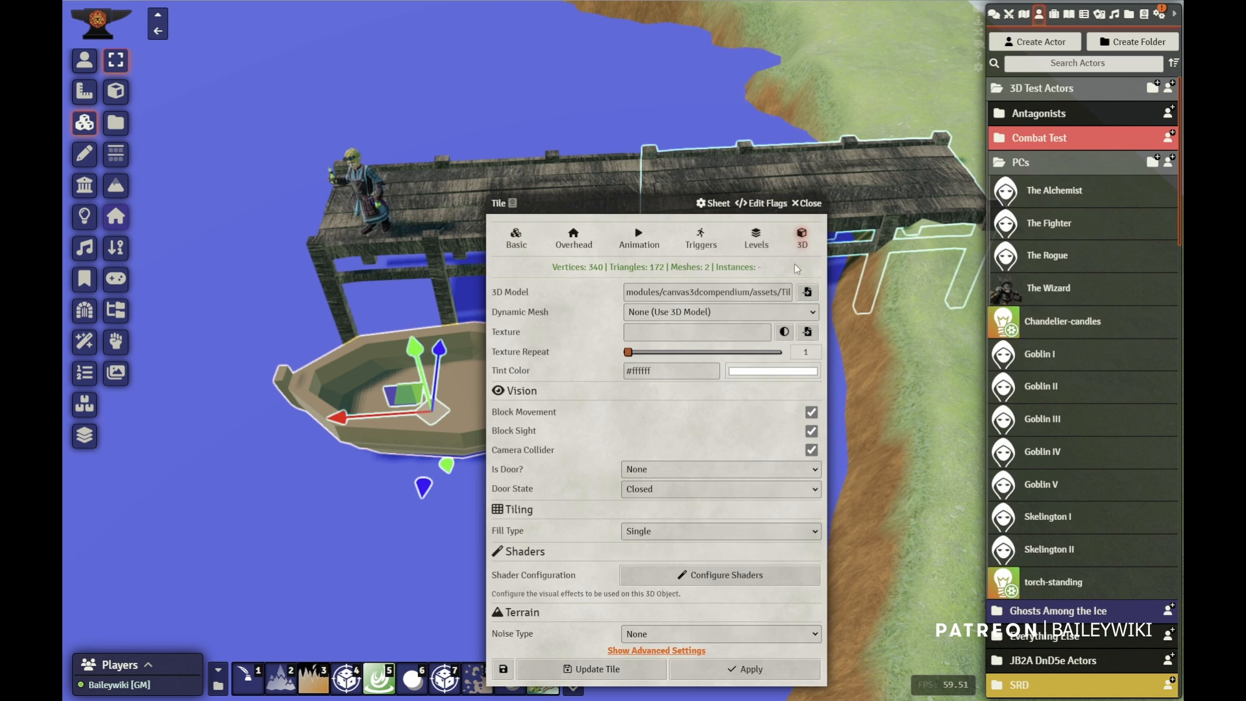
pyautogui.click(807, 292)
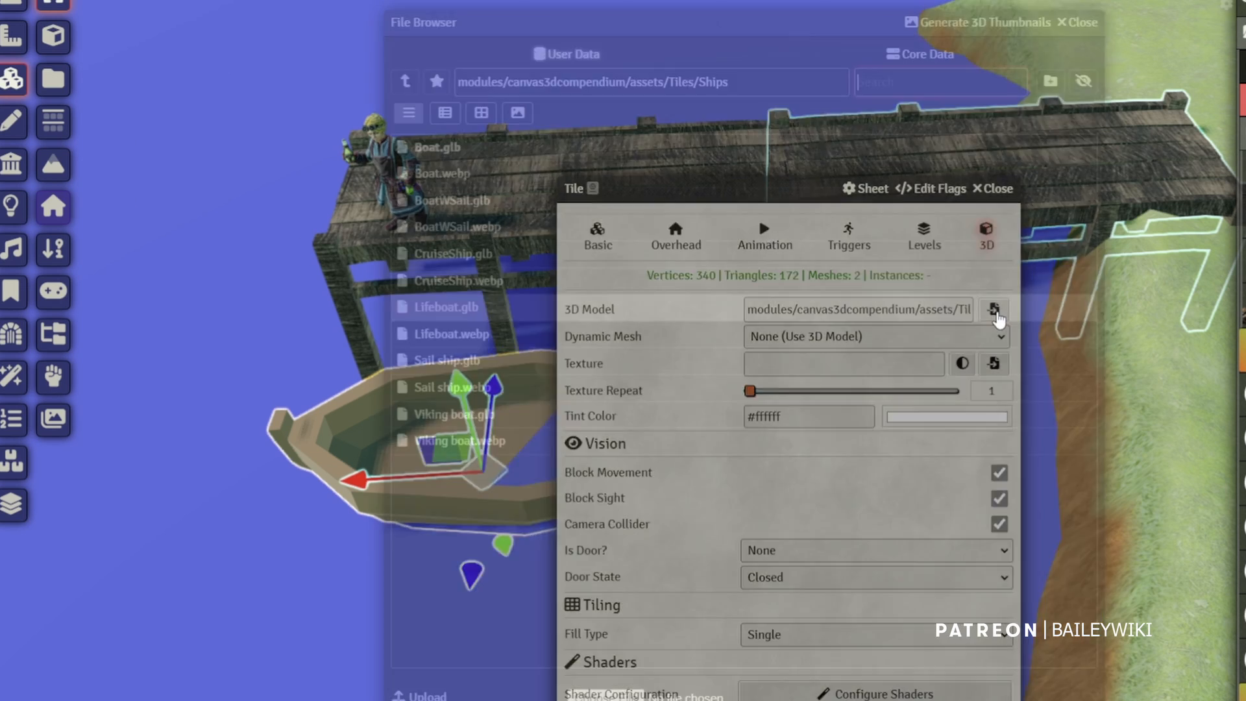
pyautogui.click(1078, 26)
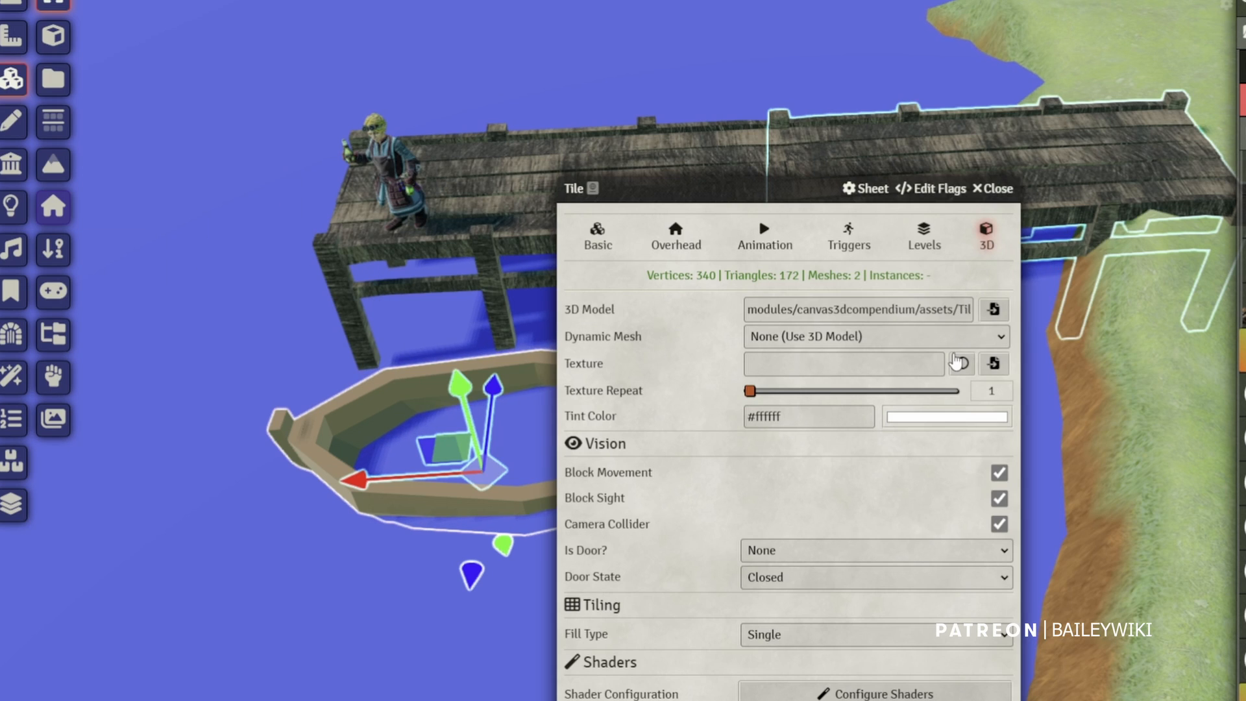
# Search the materials for "wood", apply Wood036 as the boat's texture, and raise the boat slightly out of the water.
pyautogui.click(962, 363)
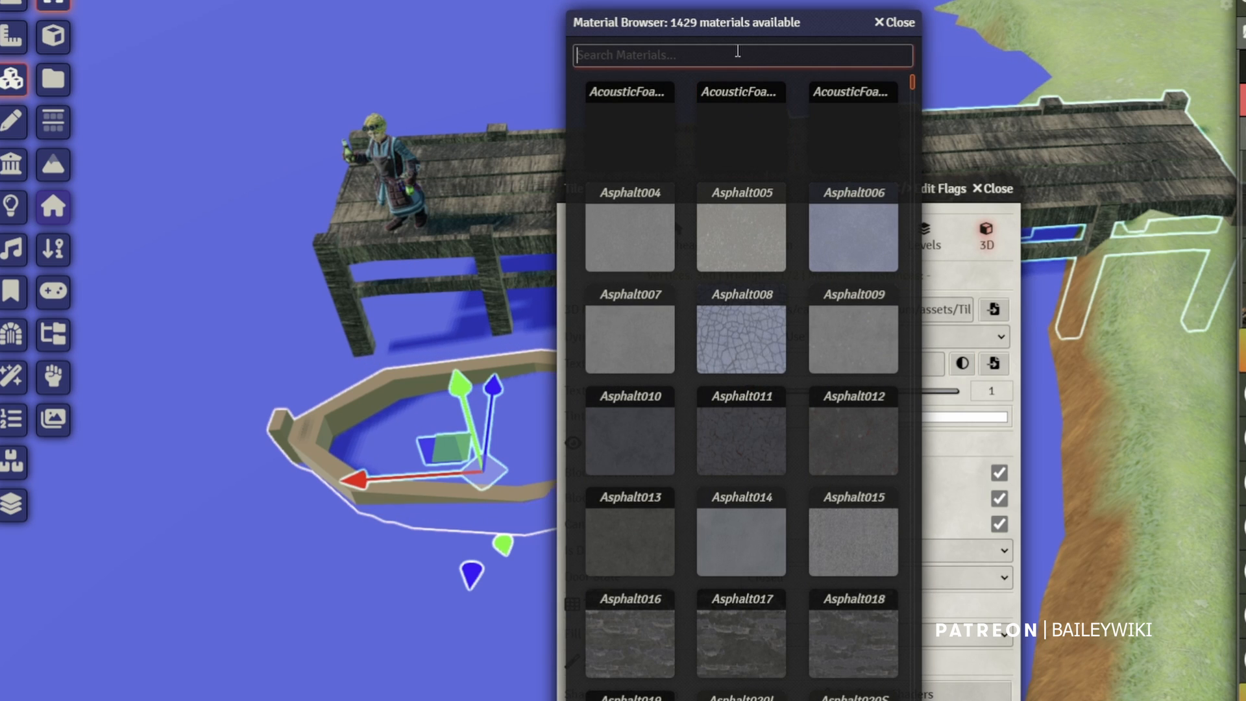
pyautogui.write('wood')
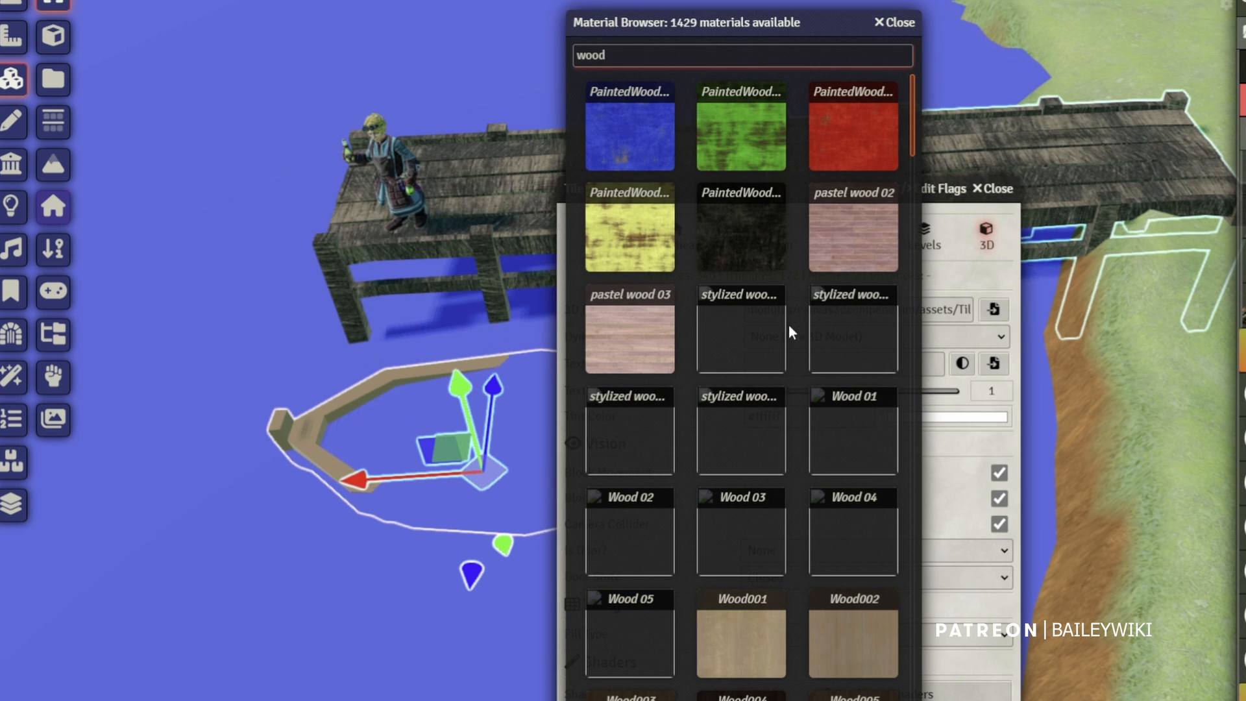
pyautogui.scroll(-15, 791, 332)
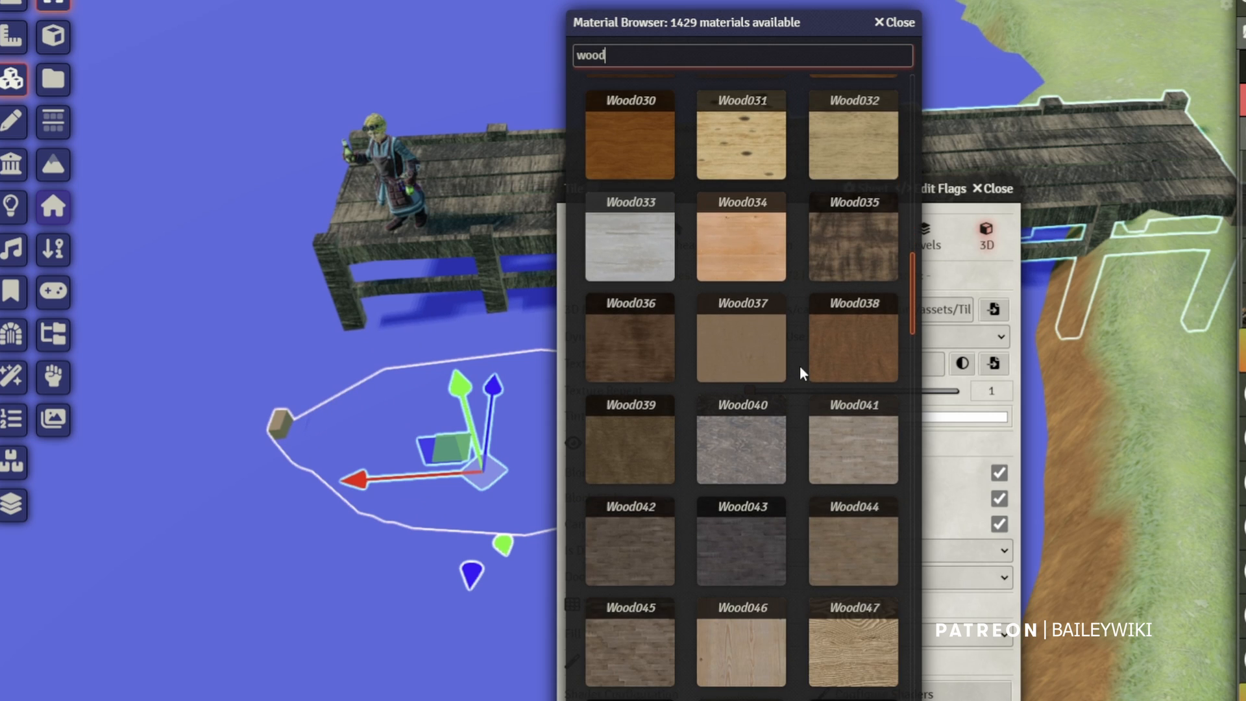
pyautogui.scroll(-3, 792, 387)
pyautogui.click(639, 195)
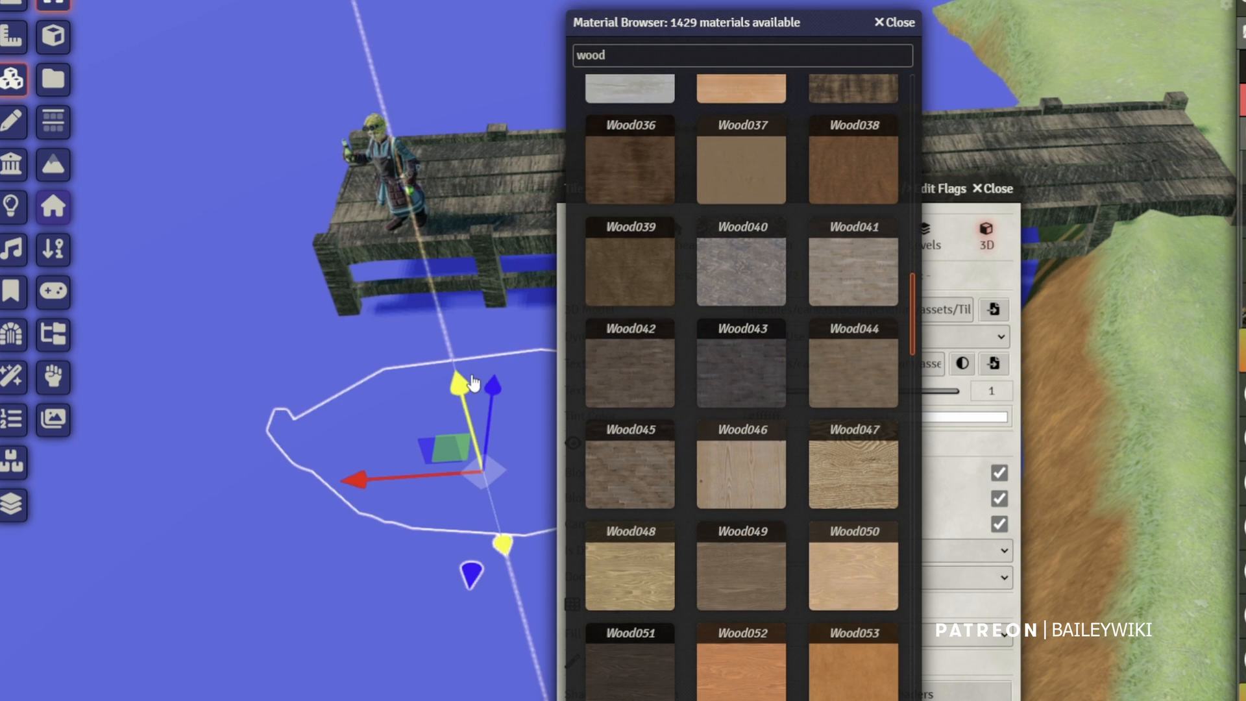
pyautogui.moveTo(462, 389)
pyautogui.mouseDown()
pyautogui.moveTo(445, 358)
pyautogui.moveTo(451, 374)
pyautogui.mouseUp()
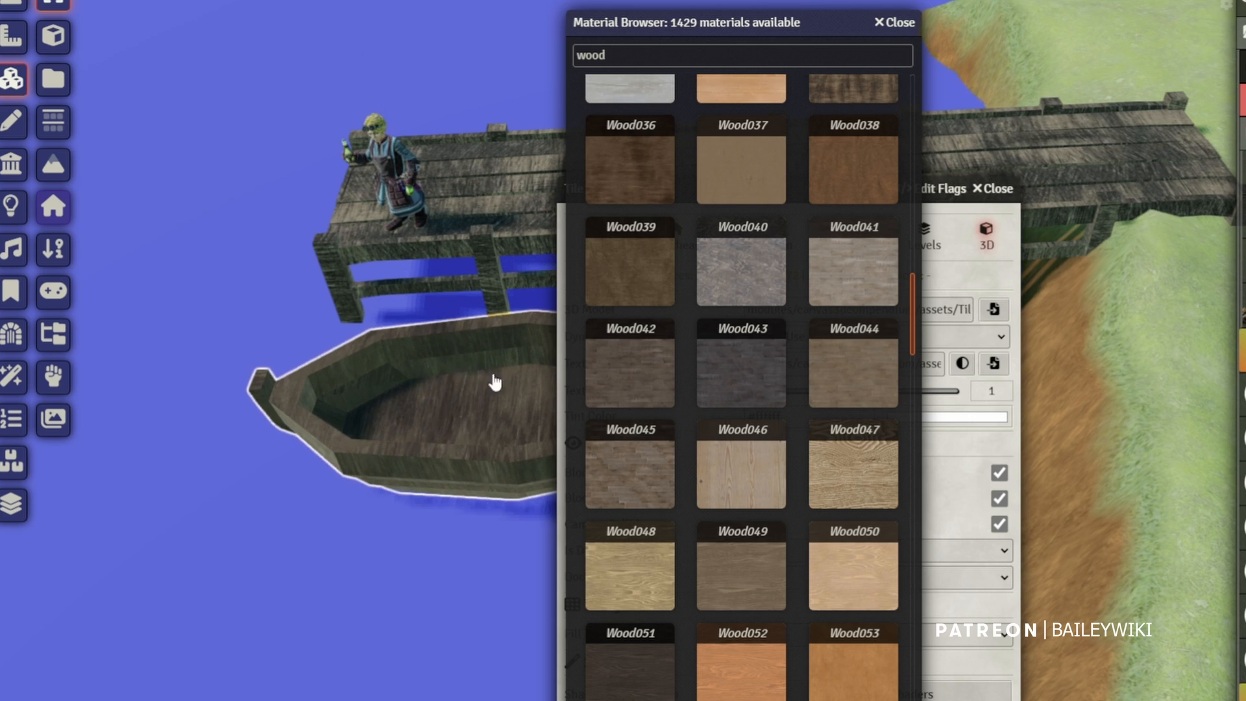
# Try the Wood051 and Wood055 materials for the boat, choose Wood039, and close the material browser.
pyautogui.scroll(-4, 719, 436)
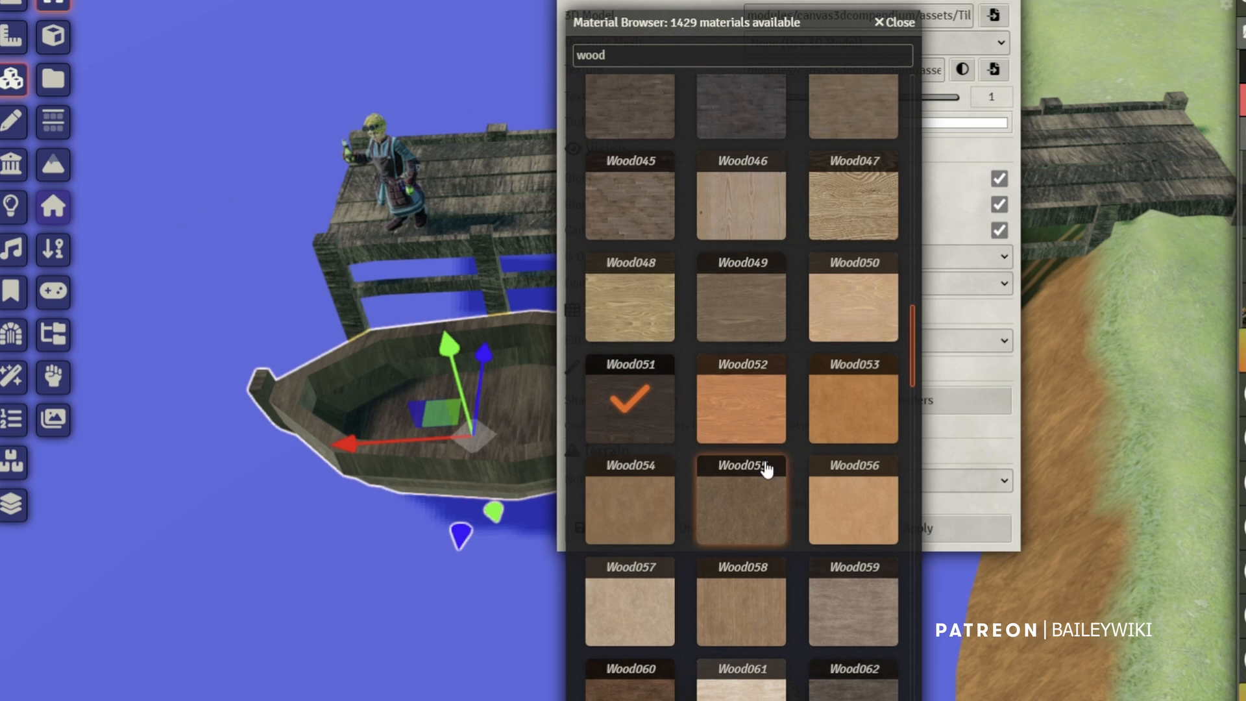
pyautogui.scroll(-3, 759, 454)
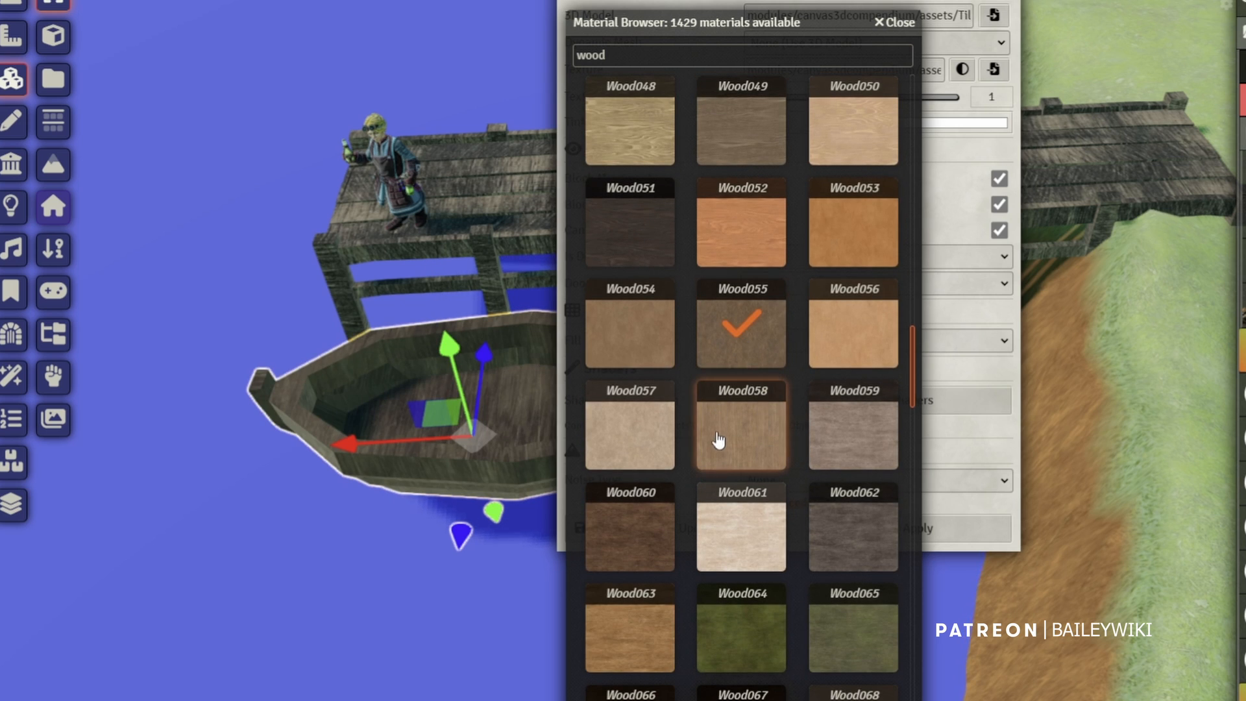
pyautogui.scroll(3, 673, 333)
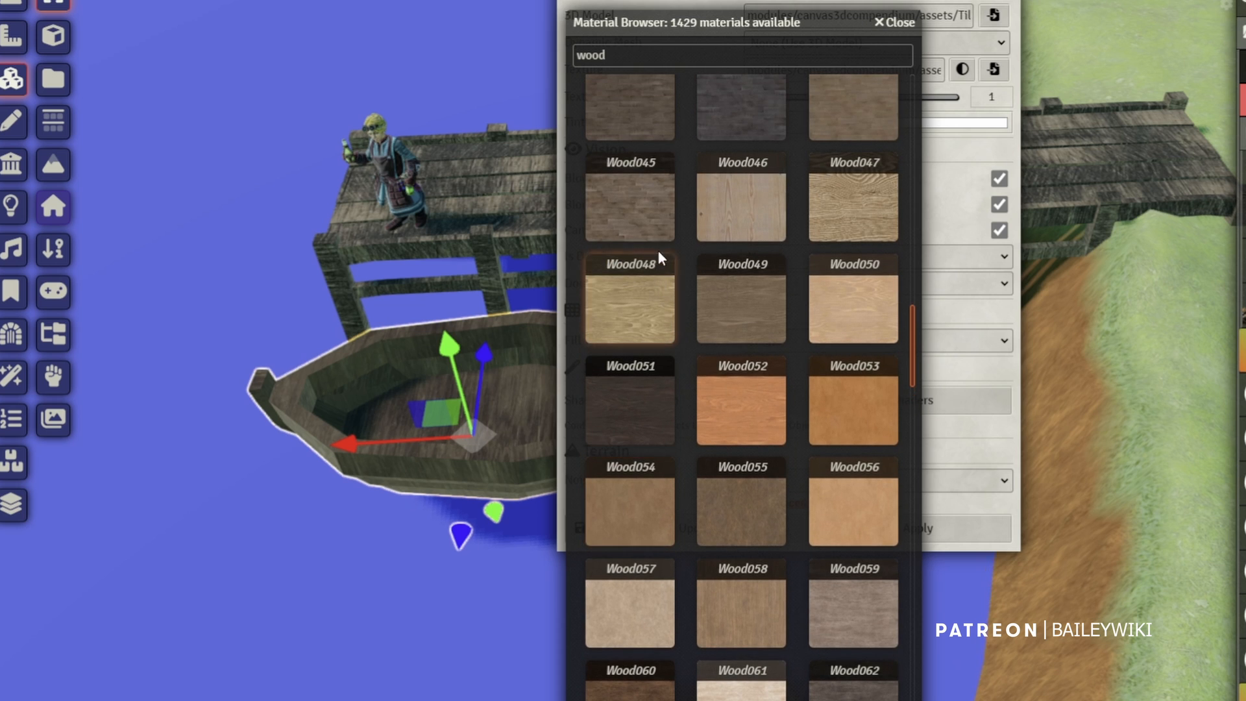
pyautogui.scroll(7, 675, 310)
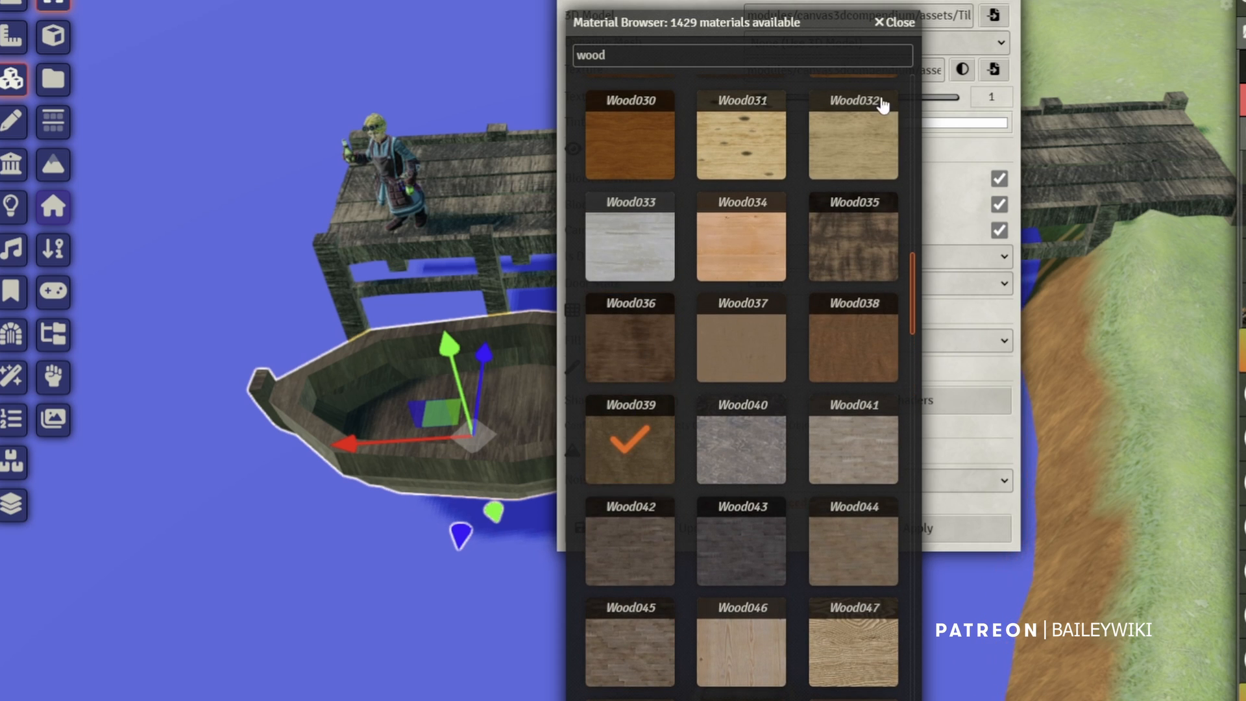
pyautogui.click(893, 24)
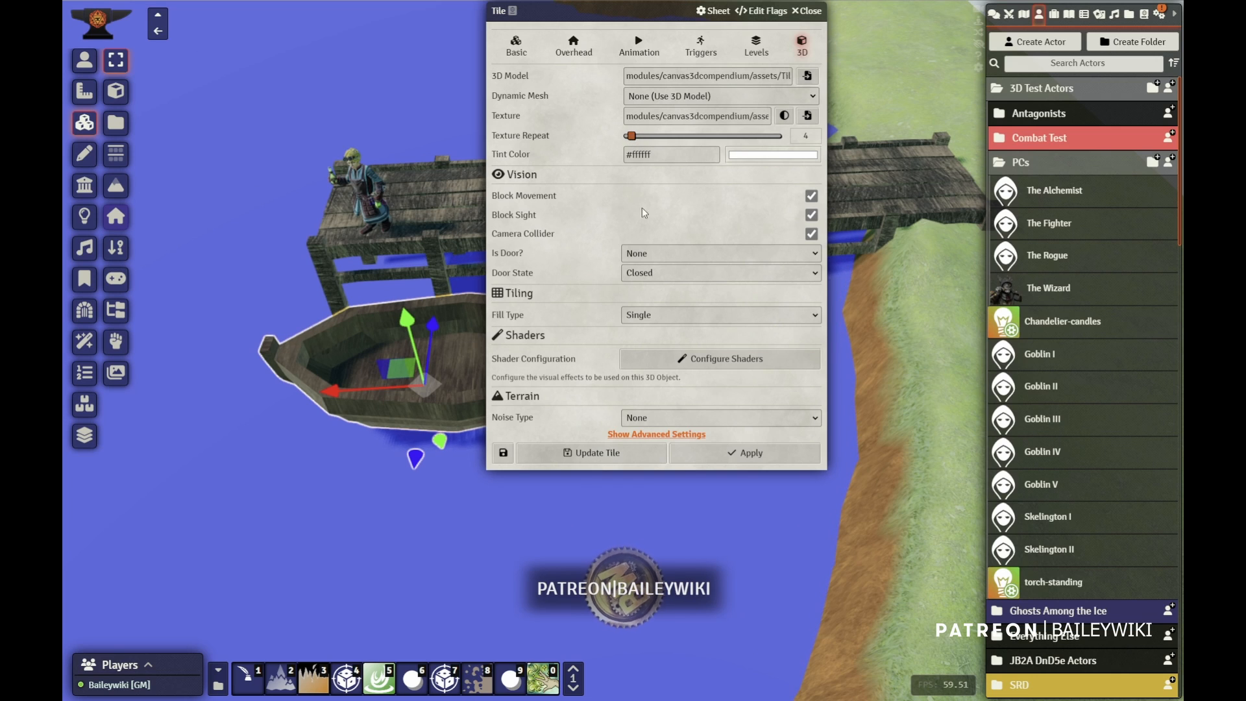
# Save the boat tile's 3D settings and raise the boat slightly so its floor sits above the water beside the dock.
pyautogui.click(738, 454)
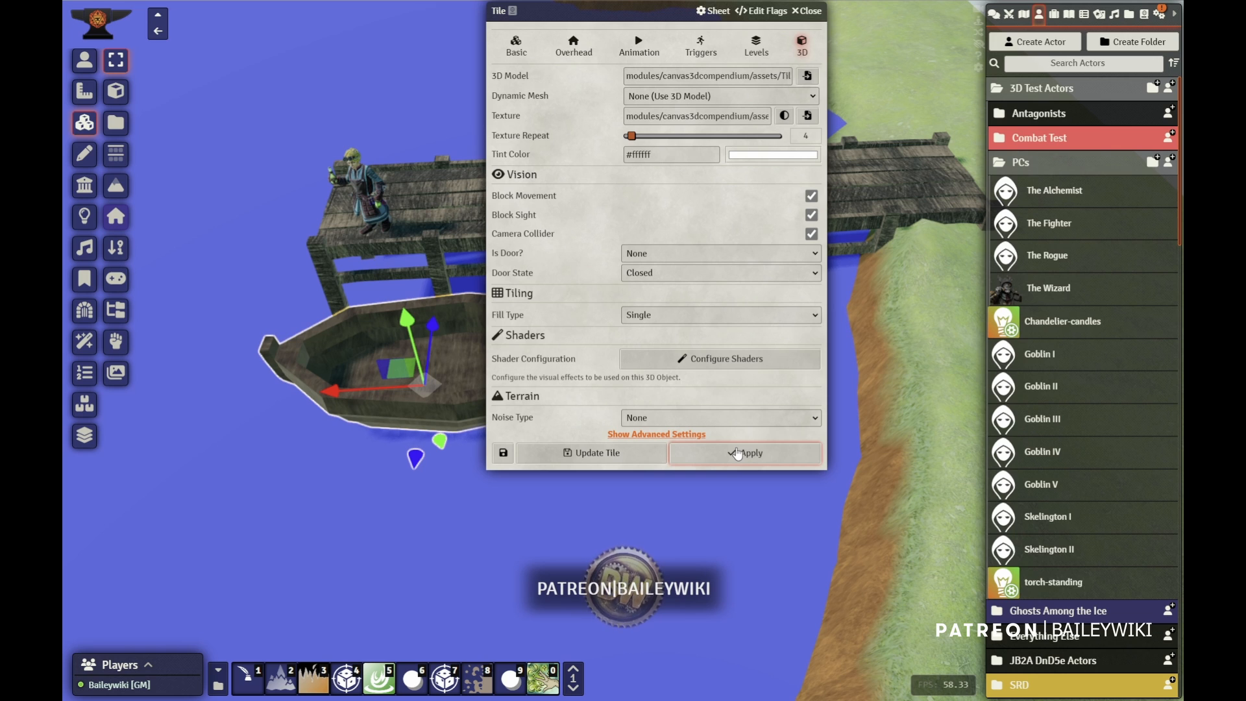
pyautogui.click(594, 454)
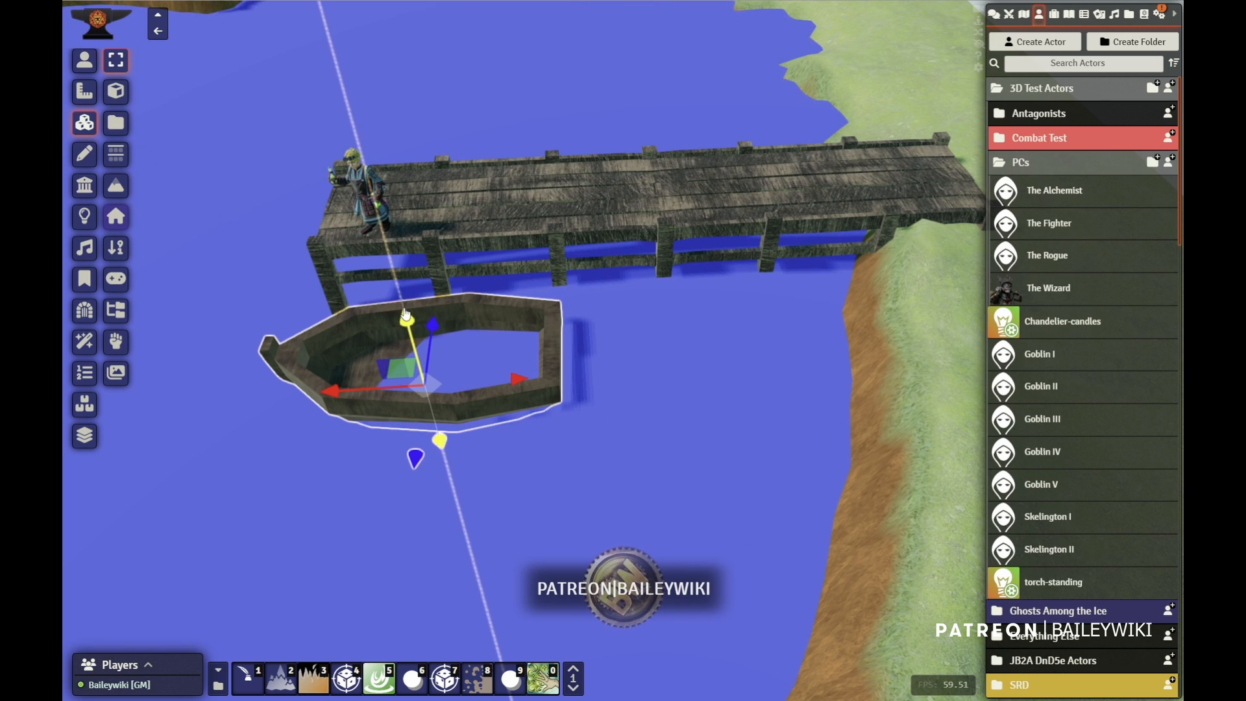
pyautogui.moveTo(407, 323); pyautogui.dragTo(403, 313)
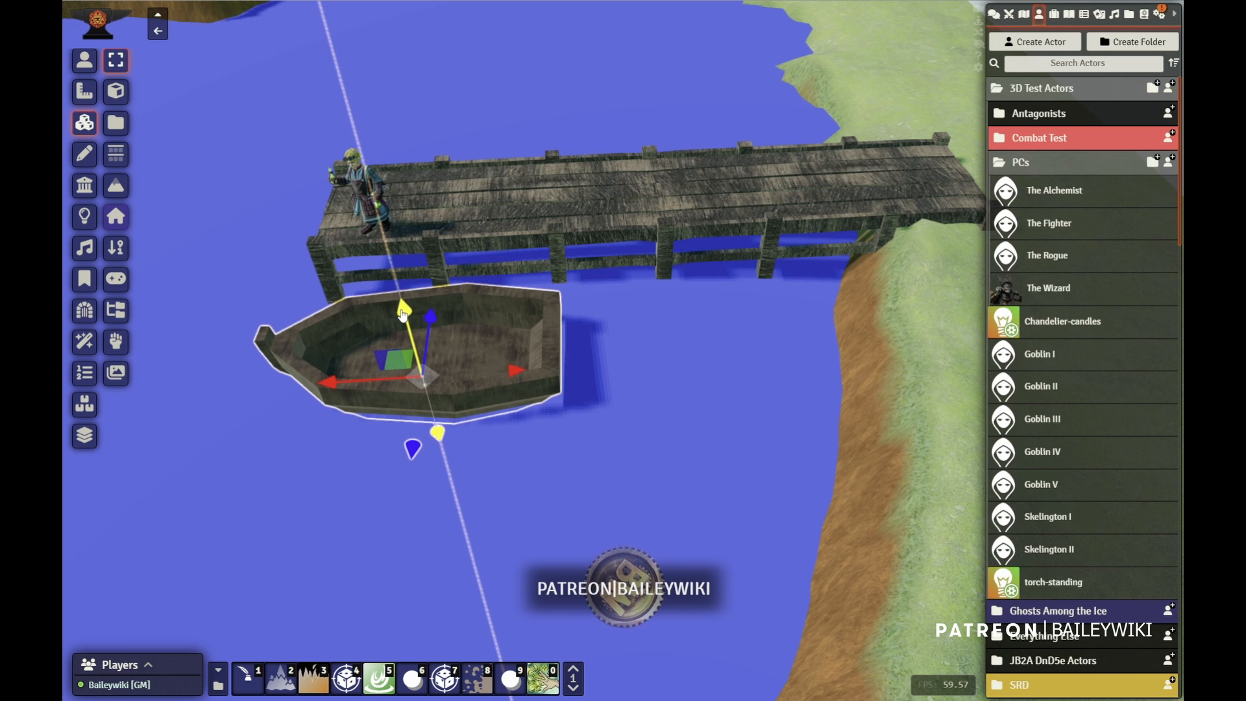
pyautogui.click(85, 60)
pyautogui.moveTo(493, 305); pyautogui.dragTo(392, 314)
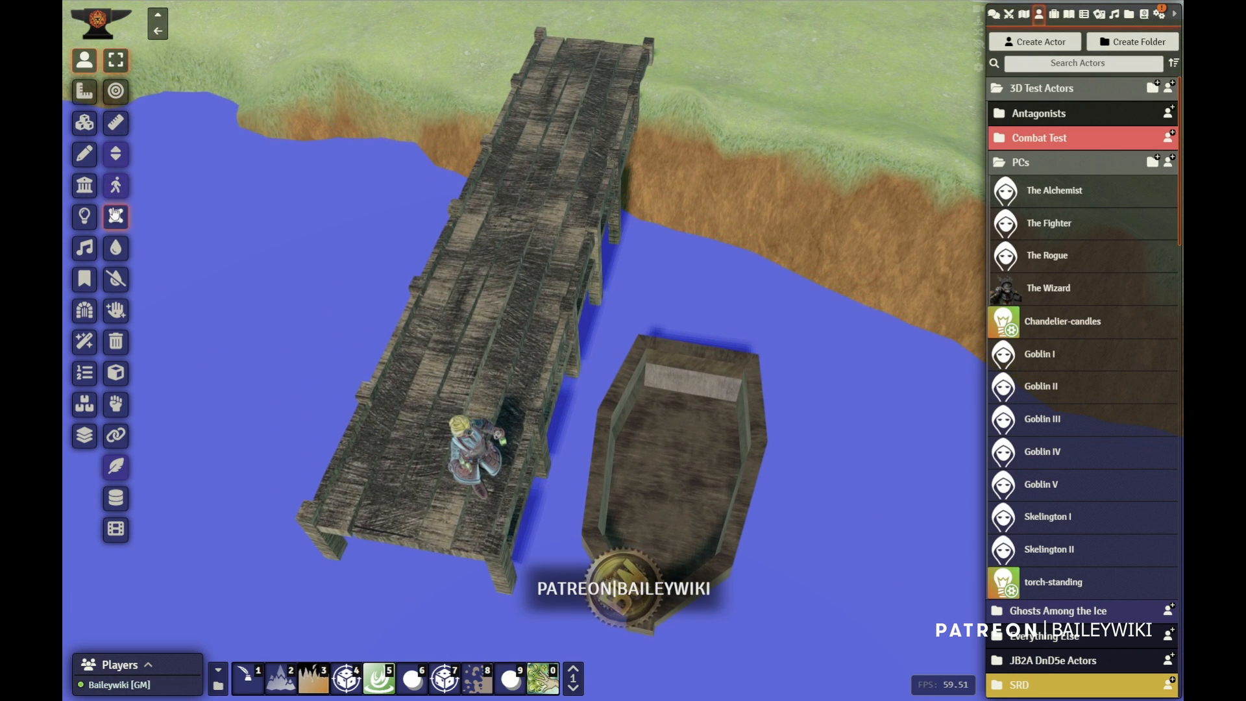
# Search the 3D assets for "lamp" and place a lamppost on the grass beside the house.
pyautogui.click(86, 129)
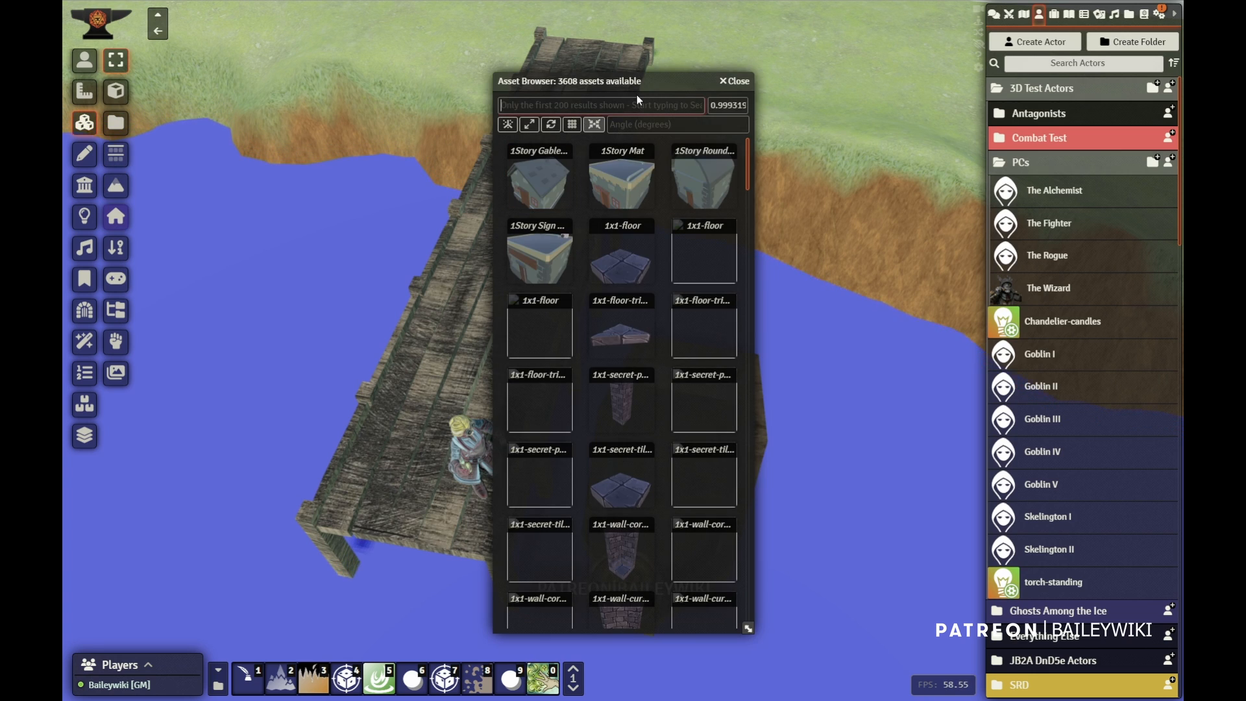
pyautogui.write('lamp')
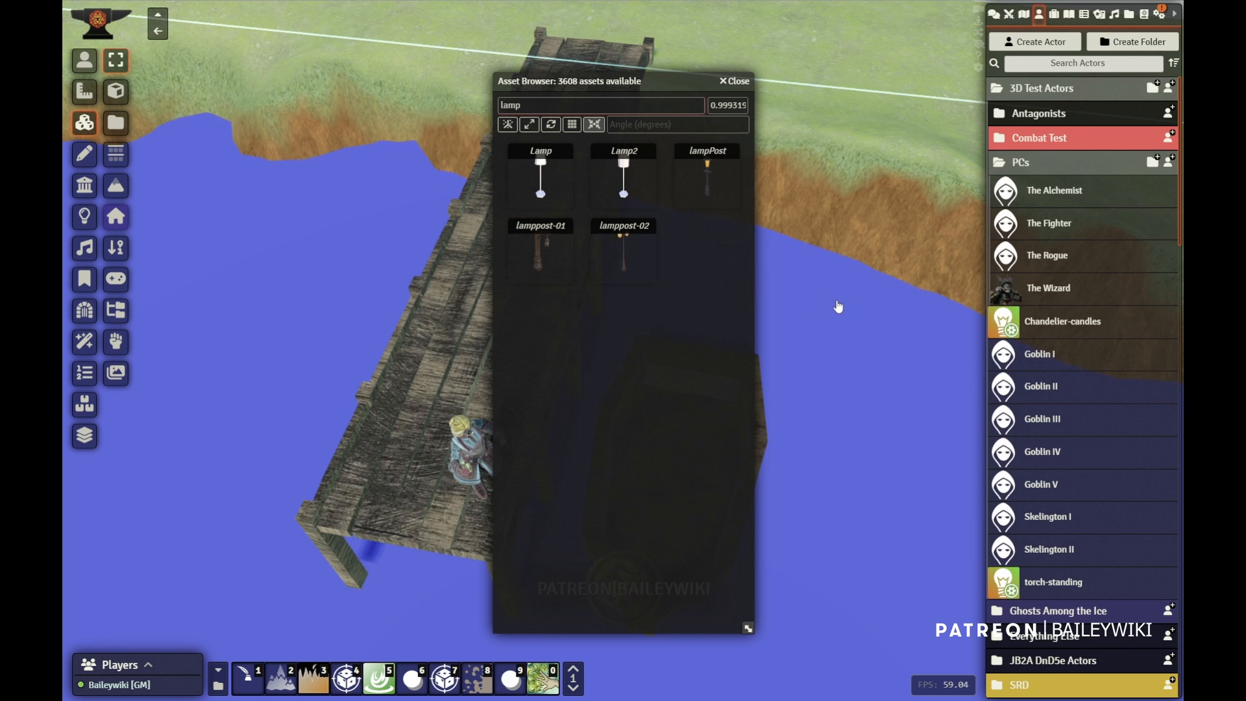
pyautogui.moveTo(839, 306); pyautogui.dragTo(348, 420, button='right')
pyautogui.scroll(-4, 865, 306)
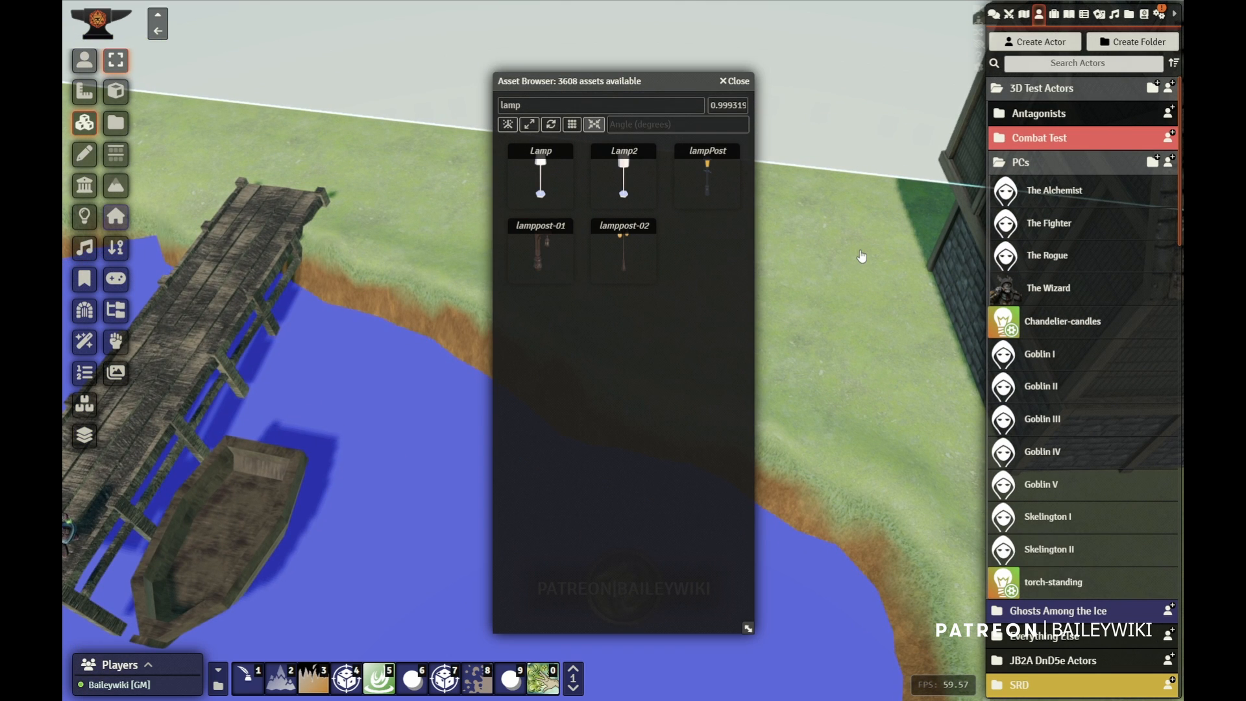
pyautogui.click(837, 196)
pyautogui.click(738, 82)
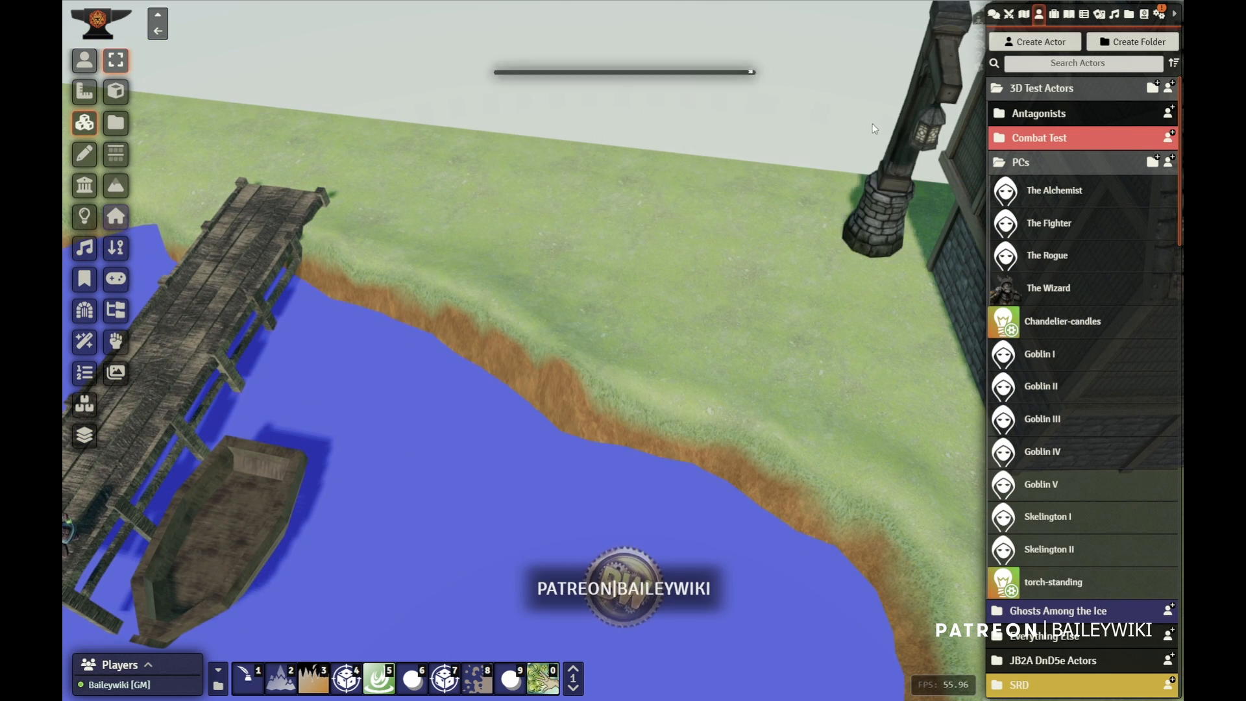
# Scale the new lamppost down and rotate it about its vertical axis so its lantern arm points away from the house.
pyautogui.scroll(4, 799, 275)
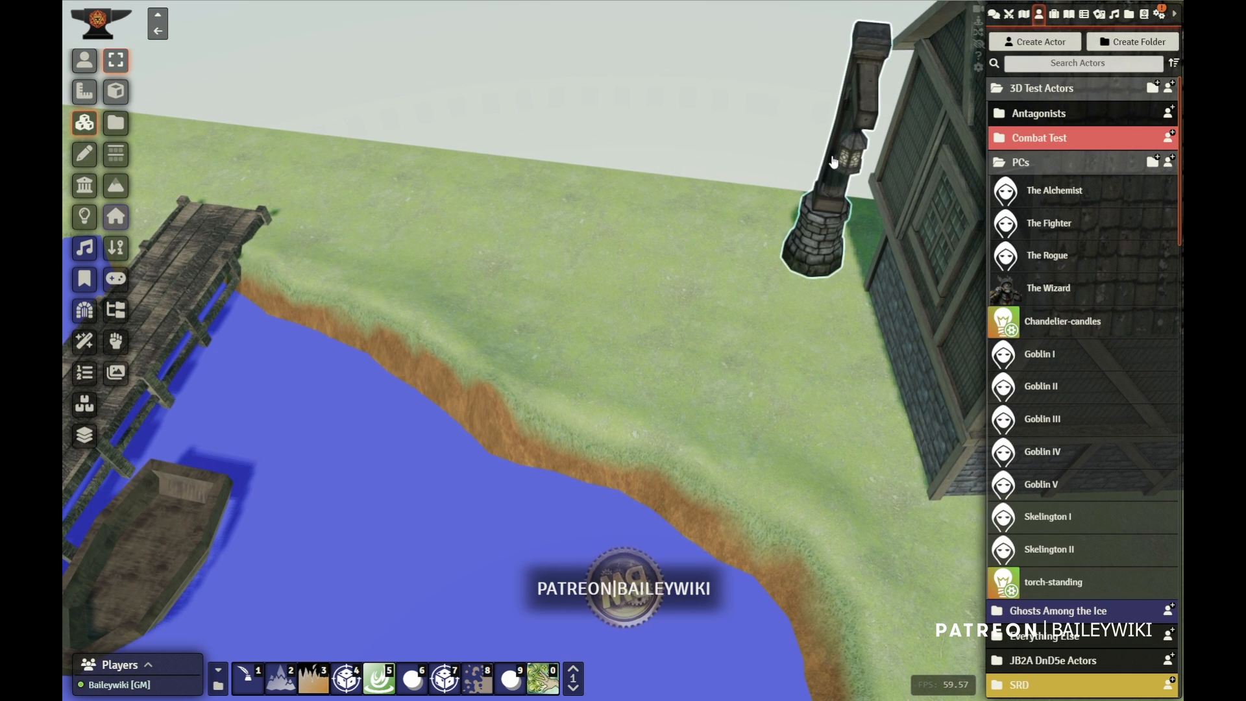
pyautogui.click(812, 263)
pyautogui.click(812, 268)
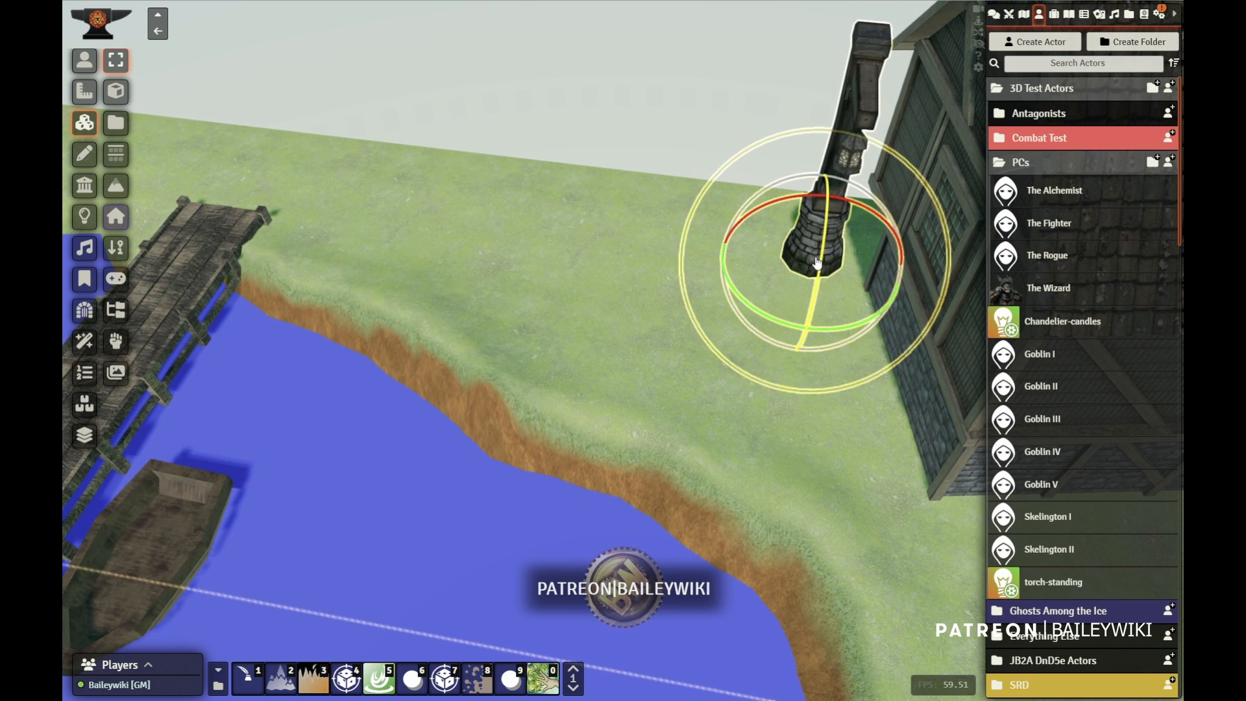
pyautogui.rightClick(817, 276)
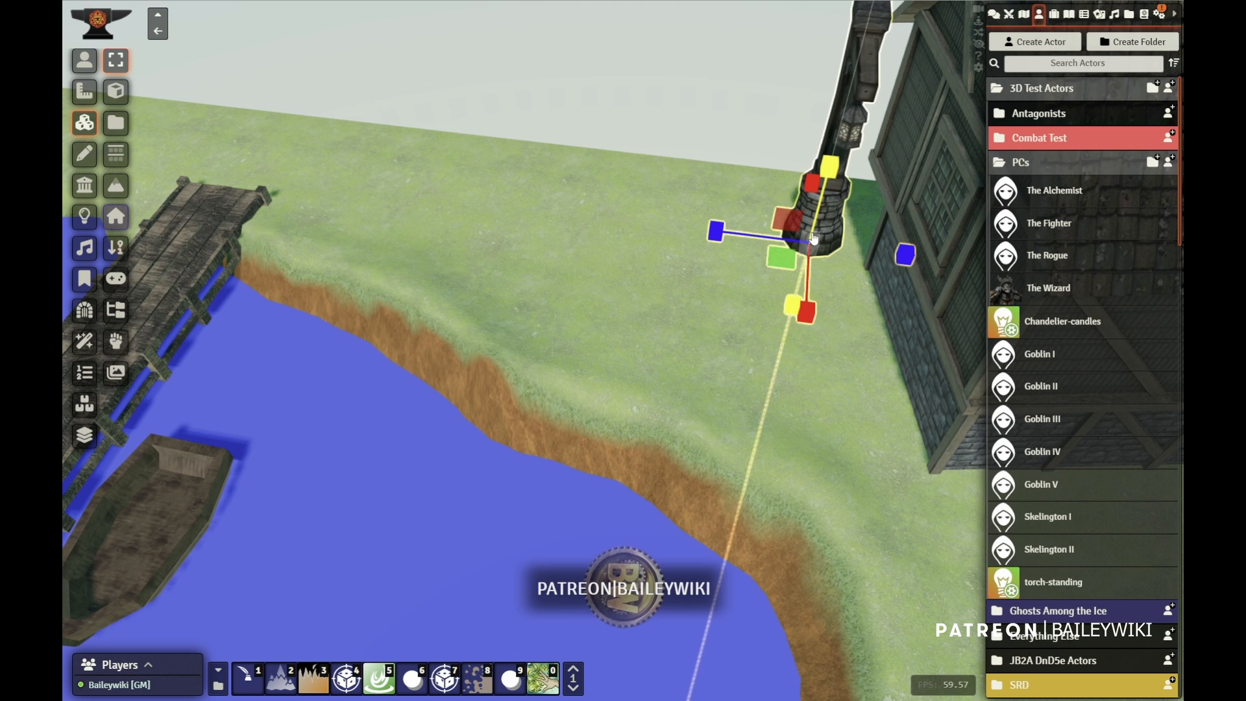
pyautogui.moveTo(816, 241); pyautogui.dragTo(809, 266)
pyautogui.rightClick(822, 294)
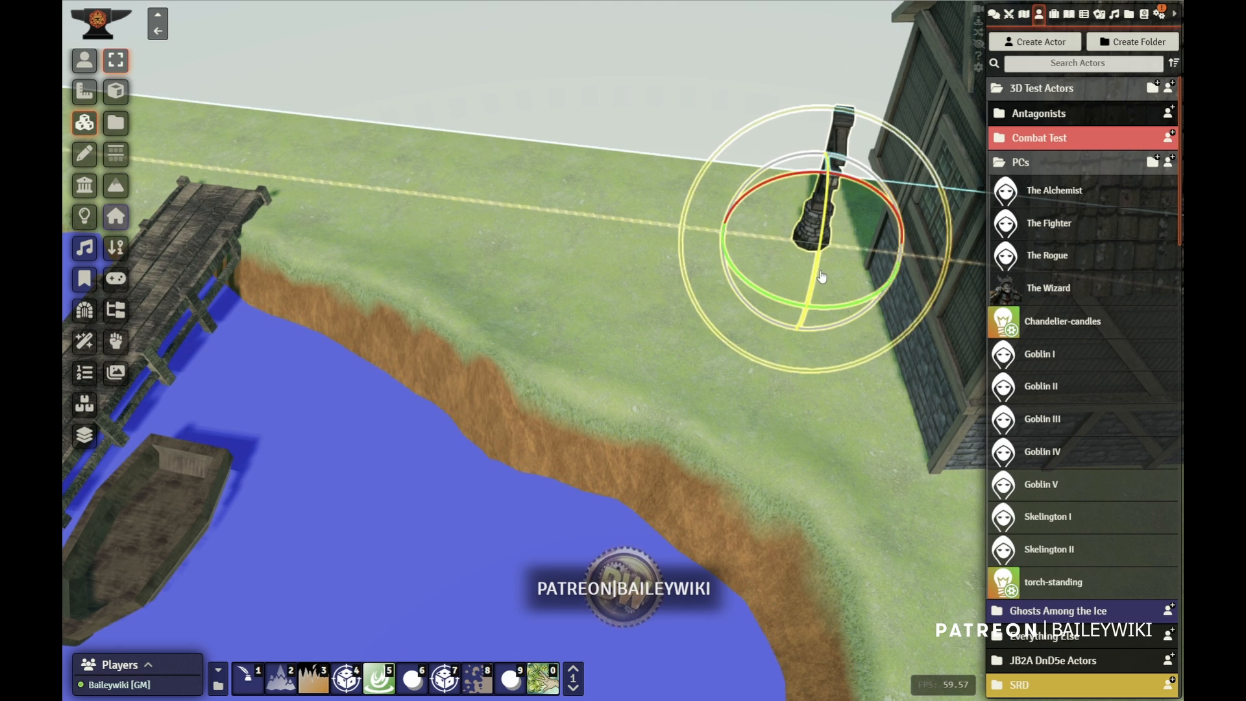
pyautogui.moveTo(790, 305); pyautogui.dragTo(742, 287)
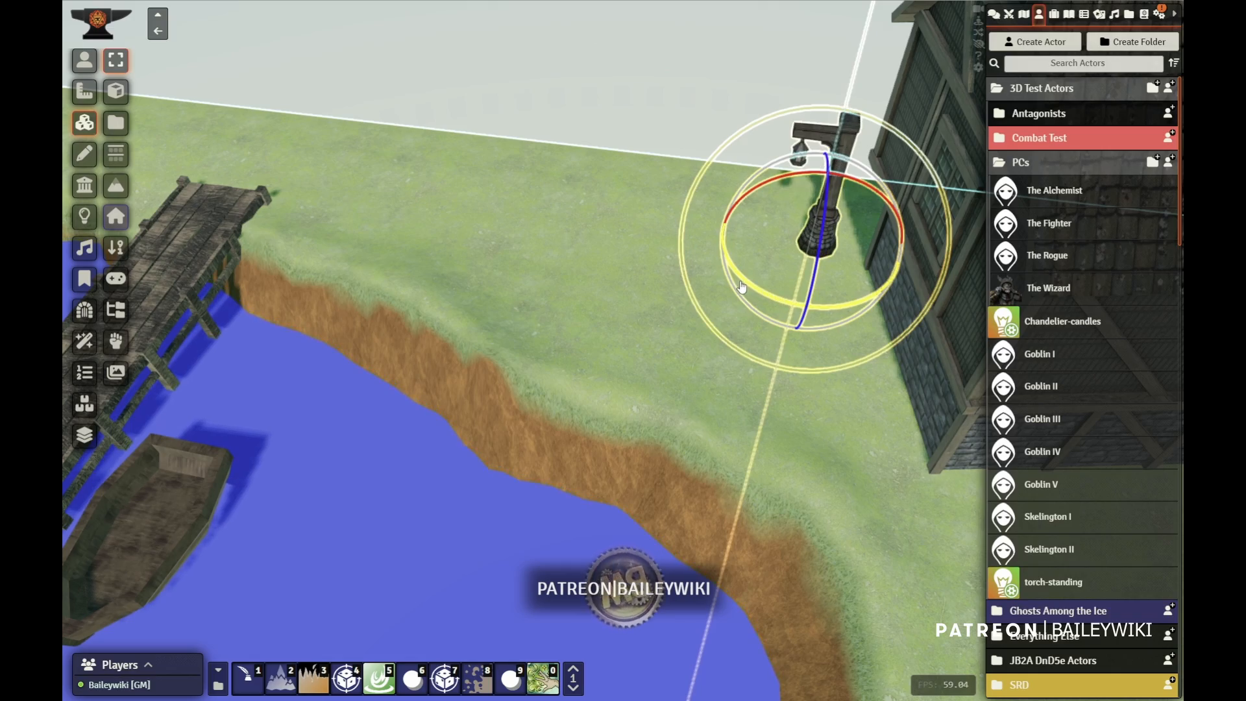
# Rotate the house about its vertical axis so its long side with the door faces the lake.
pyautogui.moveTo(738, 357); pyautogui.dragTo(634, 328, button='right')
pyautogui.scroll(-4, 643, 347)
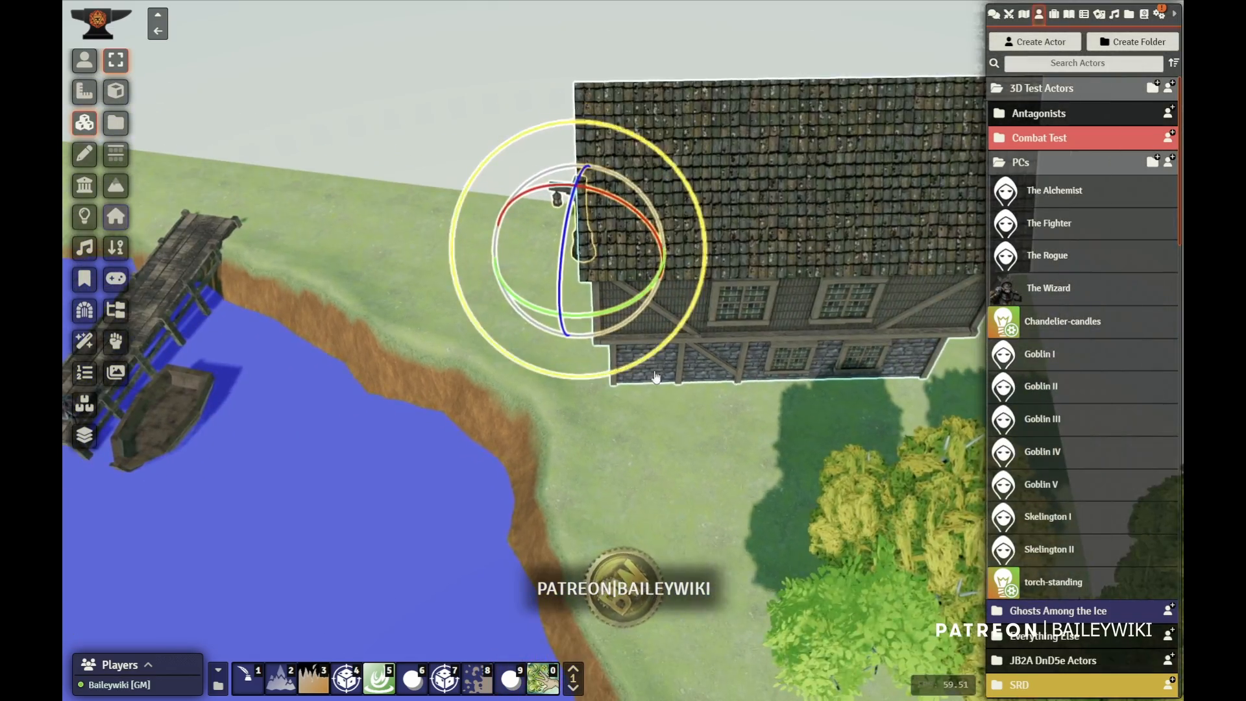
pyautogui.moveTo(721, 385); pyautogui.dragTo(844, 392, button='right')
pyautogui.moveTo(528, 384); pyautogui.dragTo(616, 378, button='right')
pyautogui.moveTo(534, 300); pyautogui.dragTo(805, 293)
pyautogui.moveTo(658, 326); pyautogui.dragTo(790, 384, button='right')
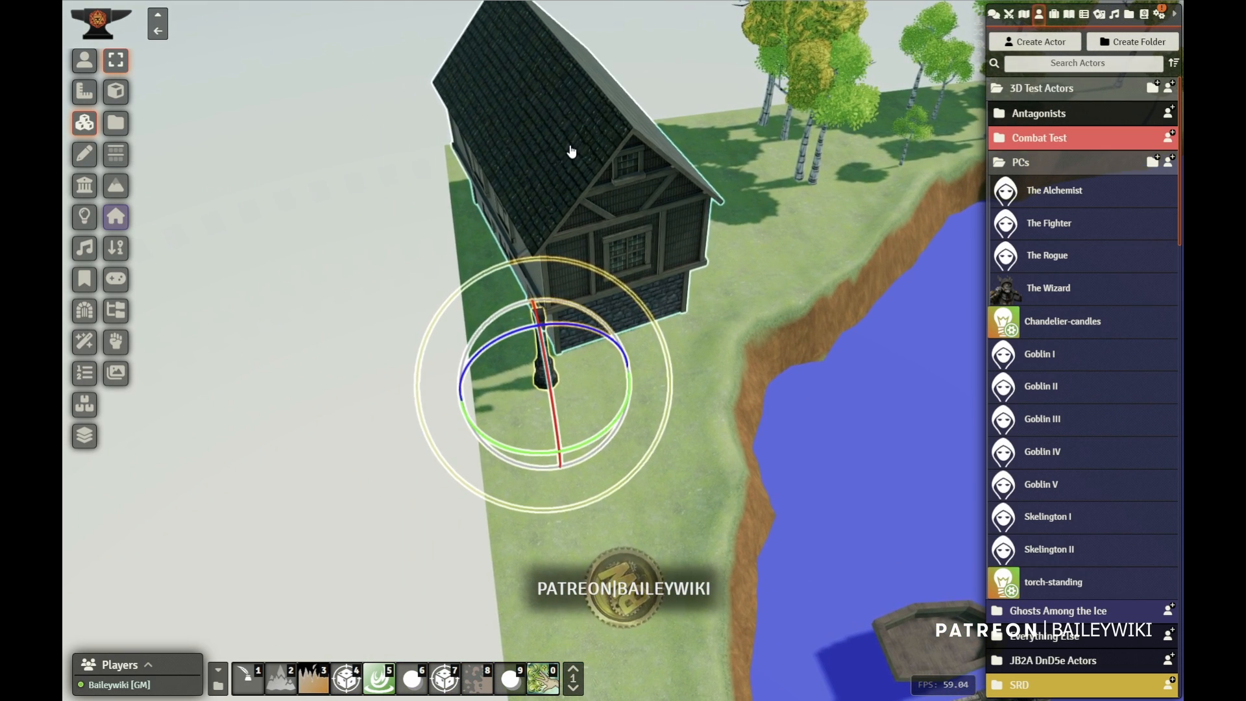
pyautogui.click(575, 151)
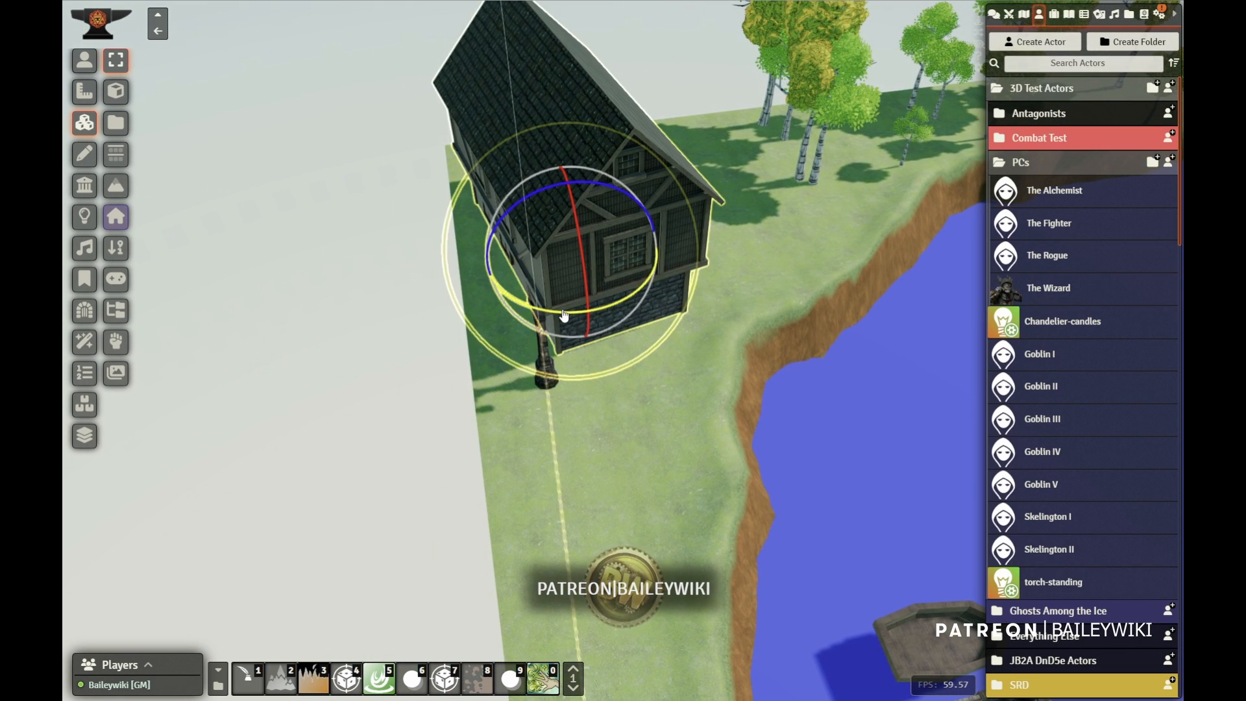
pyautogui.moveTo(564, 316); pyautogui.dragTo(657, 286)
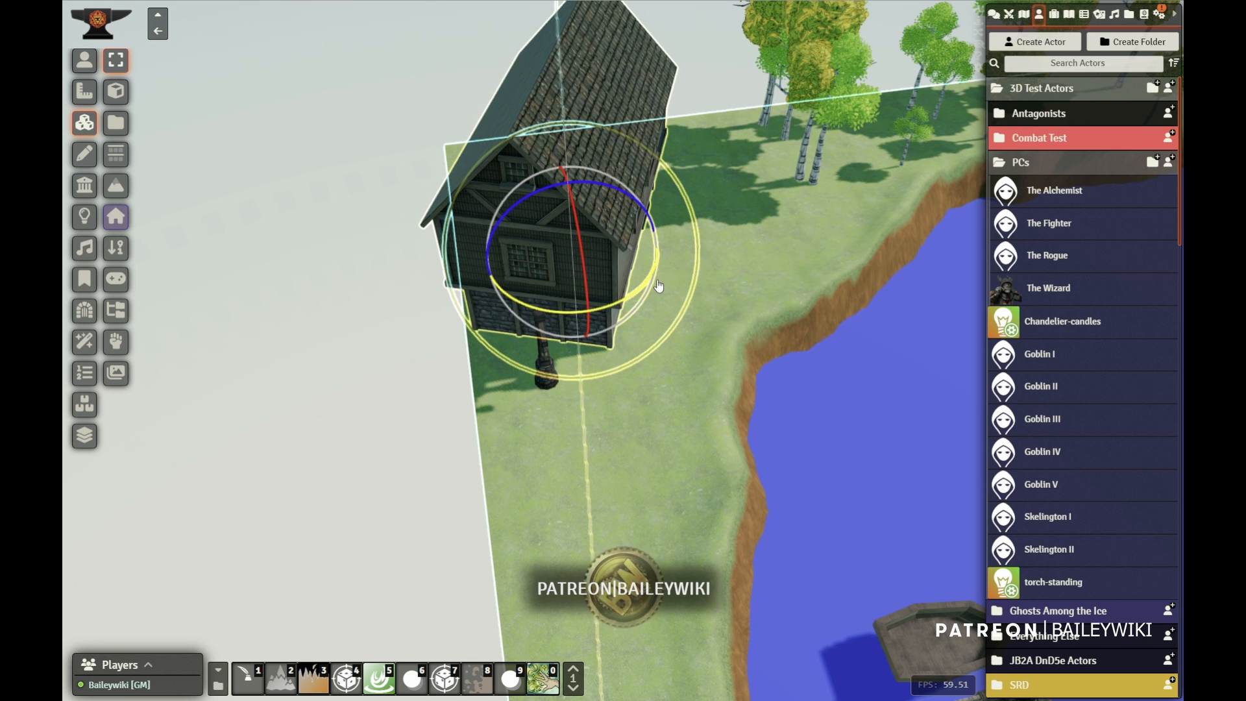
pyautogui.moveTo(601, 451); pyautogui.dragTo(426, 479, button='right')
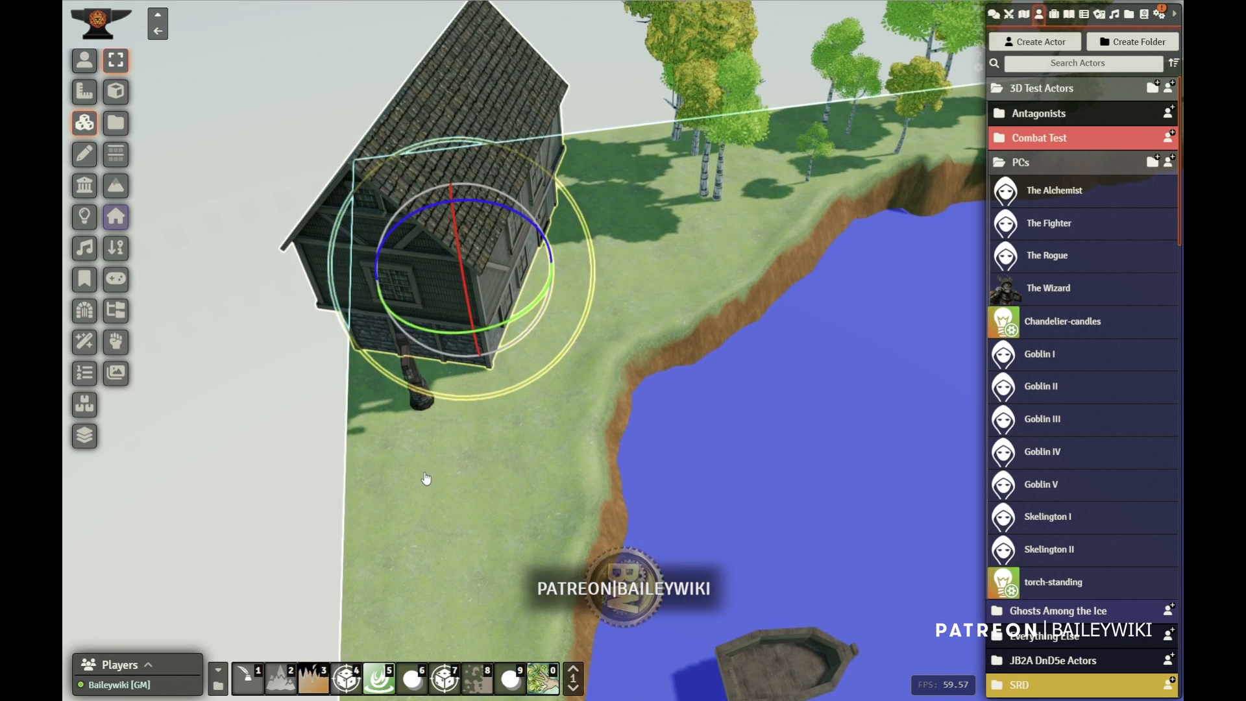
pyautogui.click(86, 61)
# Move the lamppost to the grass in front of the house's door and turn its lantern arm toward the lake.
pyautogui.click(84, 125)
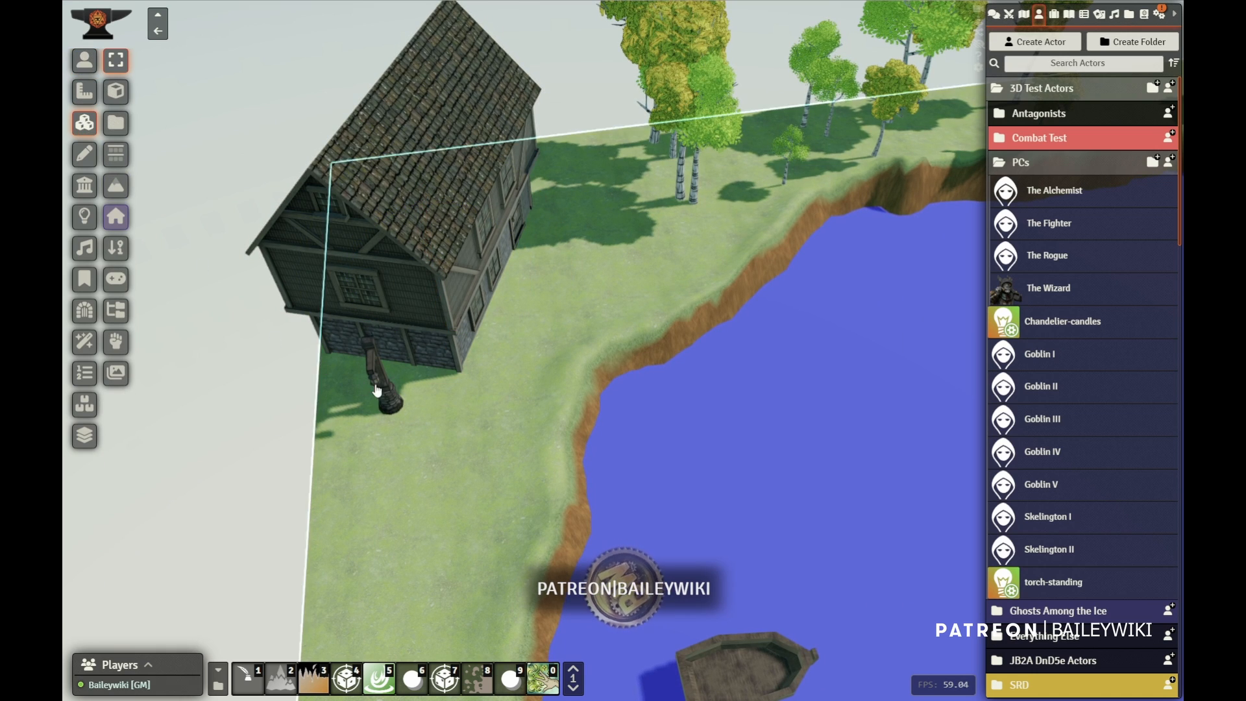
pyautogui.click(386, 399)
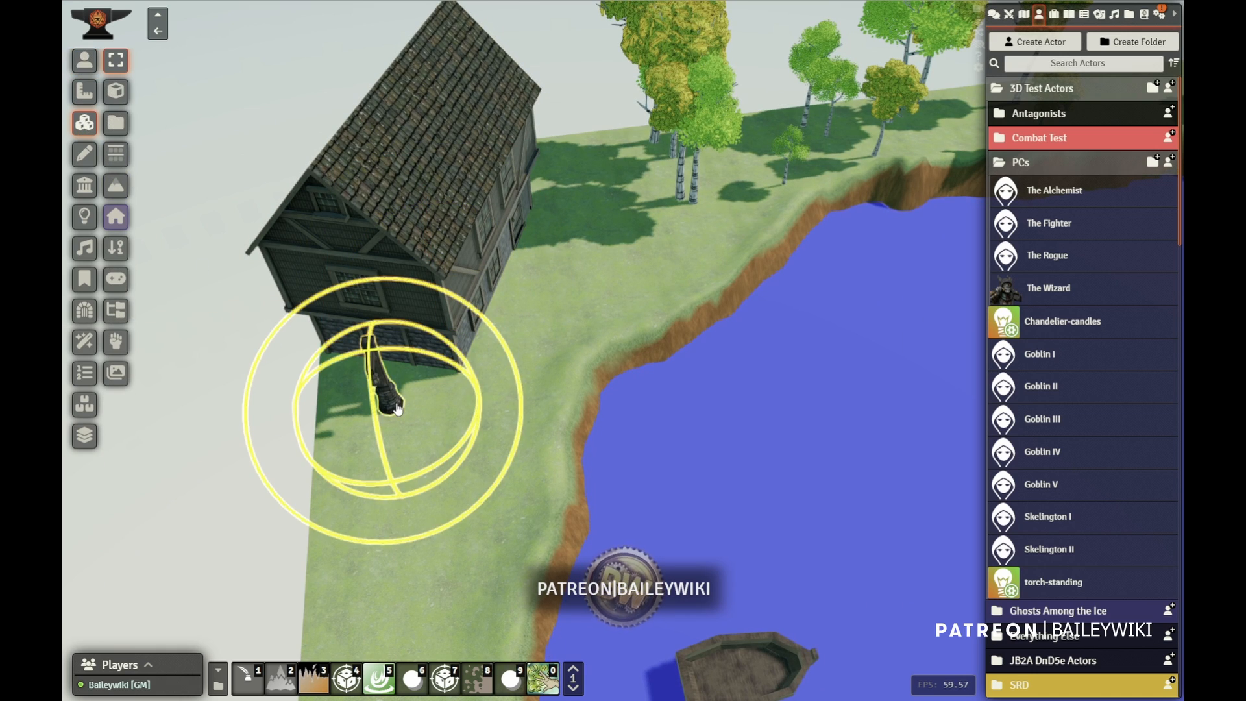
pyautogui.click(398, 408)
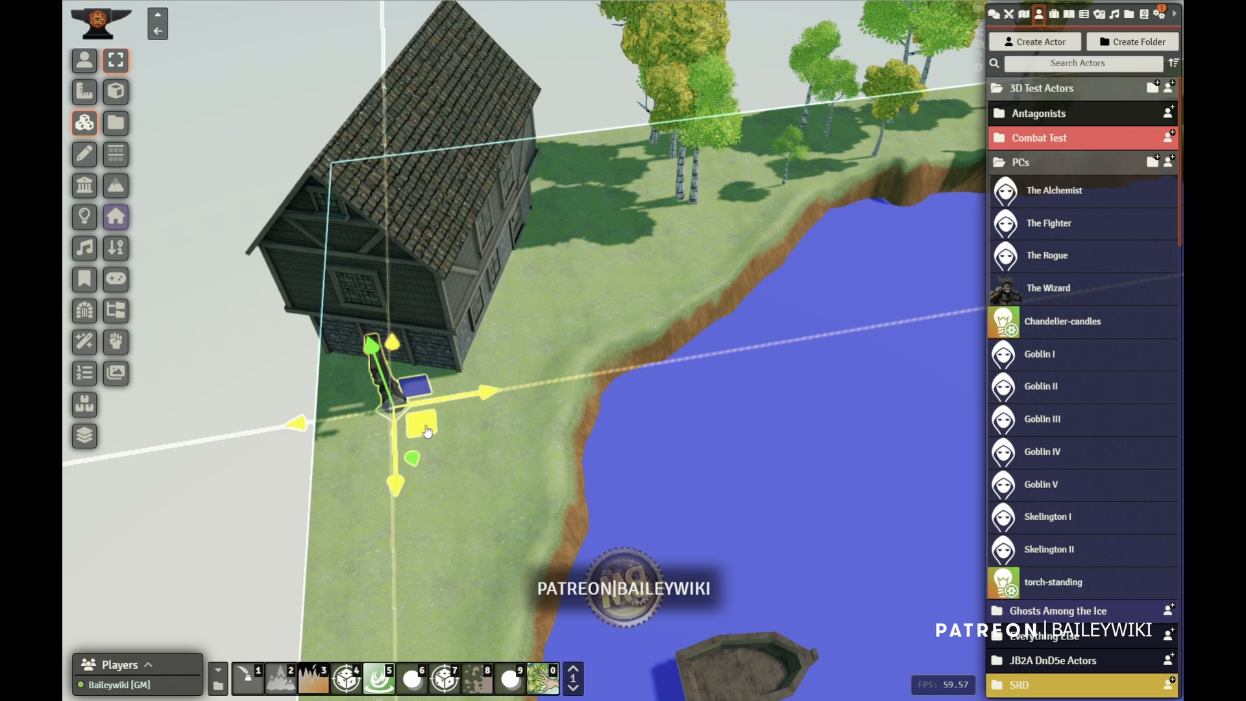
pyautogui.moveTo(427, 431); pyautogui.dragTo(601, 235)
pyautogui.scroll(5, 610, 362)
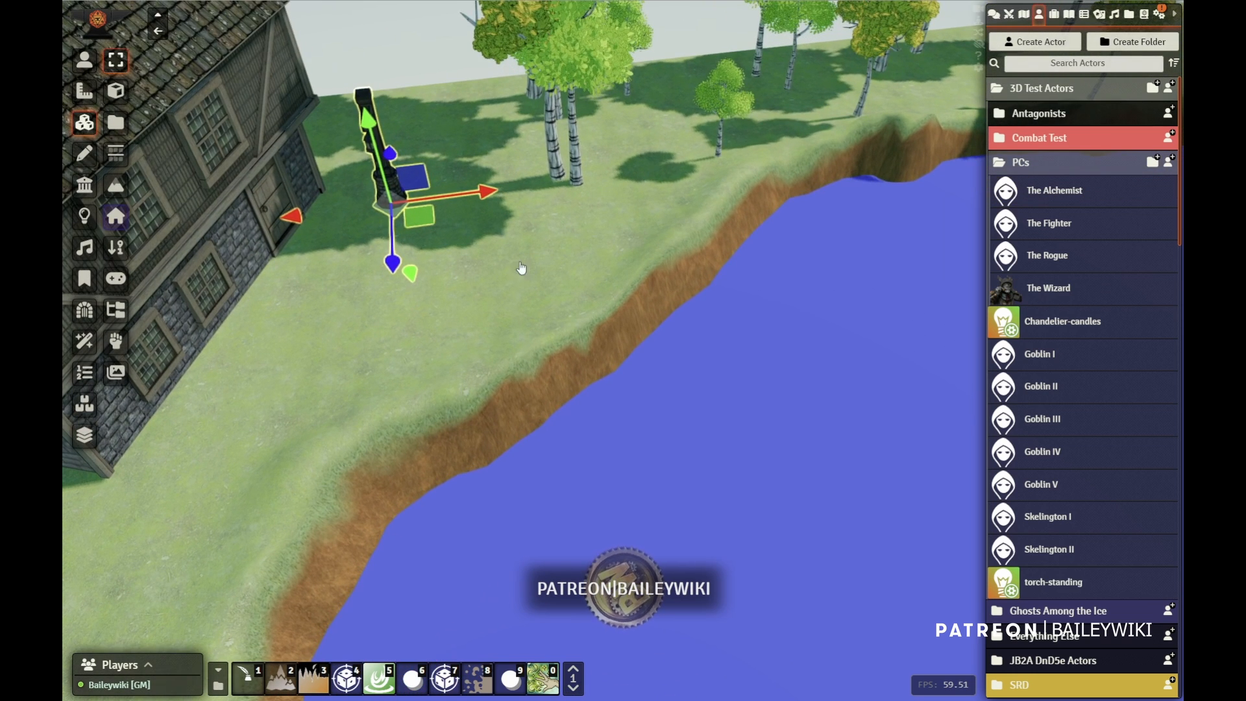
pyautogui.press('r')
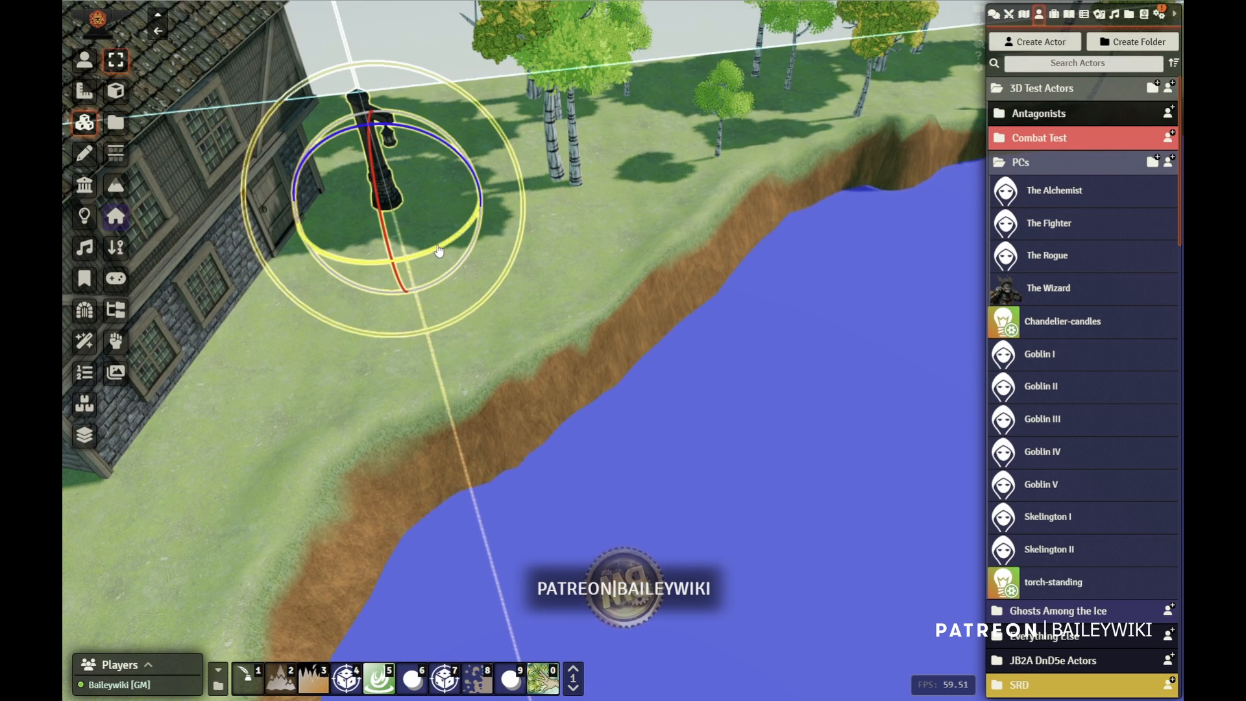
# Copy the lamppost and paste a duplicate on the shore near the landward end of the dock.
pyautogui.scroll(-5, 445, 299)
pyautogui.moveTo(445, 314); pyautogui.dragTo(481, 357, button='right')
pyautogui.moveTo(481, 356); pyautogui.dragTo(422, 374, button='middle')
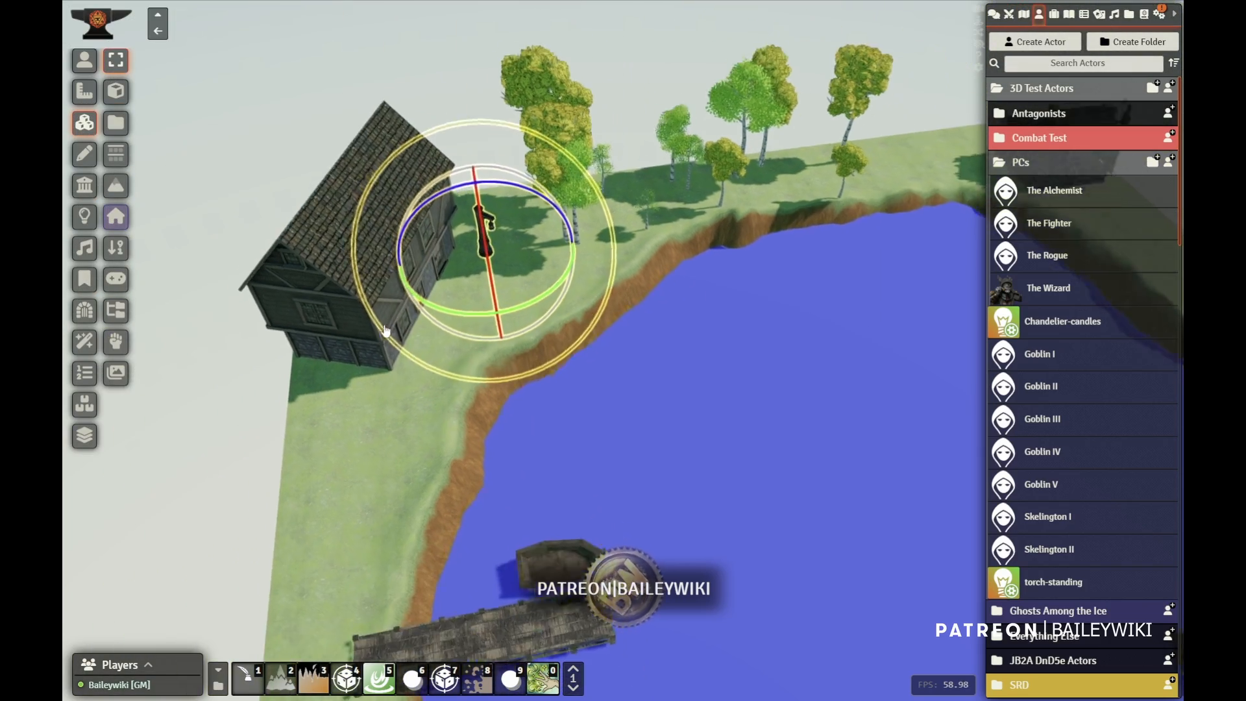
pyautogui.scroll(2, 422, 373)
pyautogui.moveTo(422, 373); pyautogui.dragTo(487, 314, button='right')
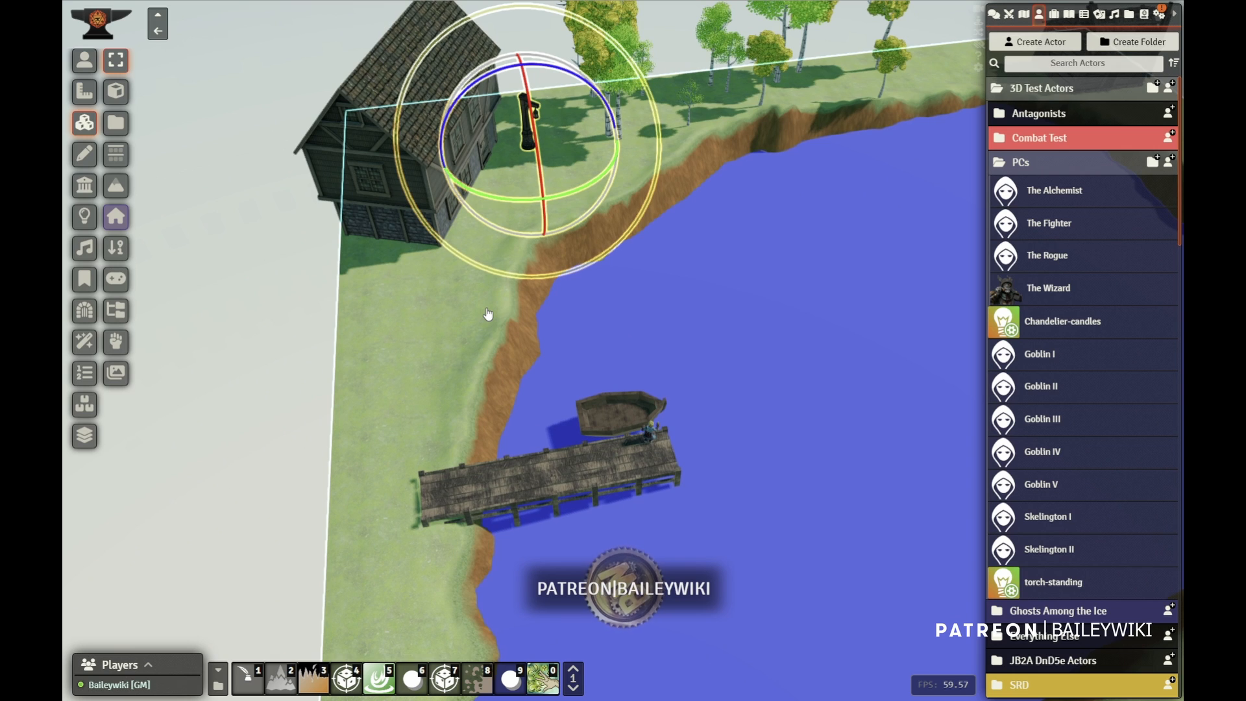
pyautogui.hotkey('ctrl', 'c')
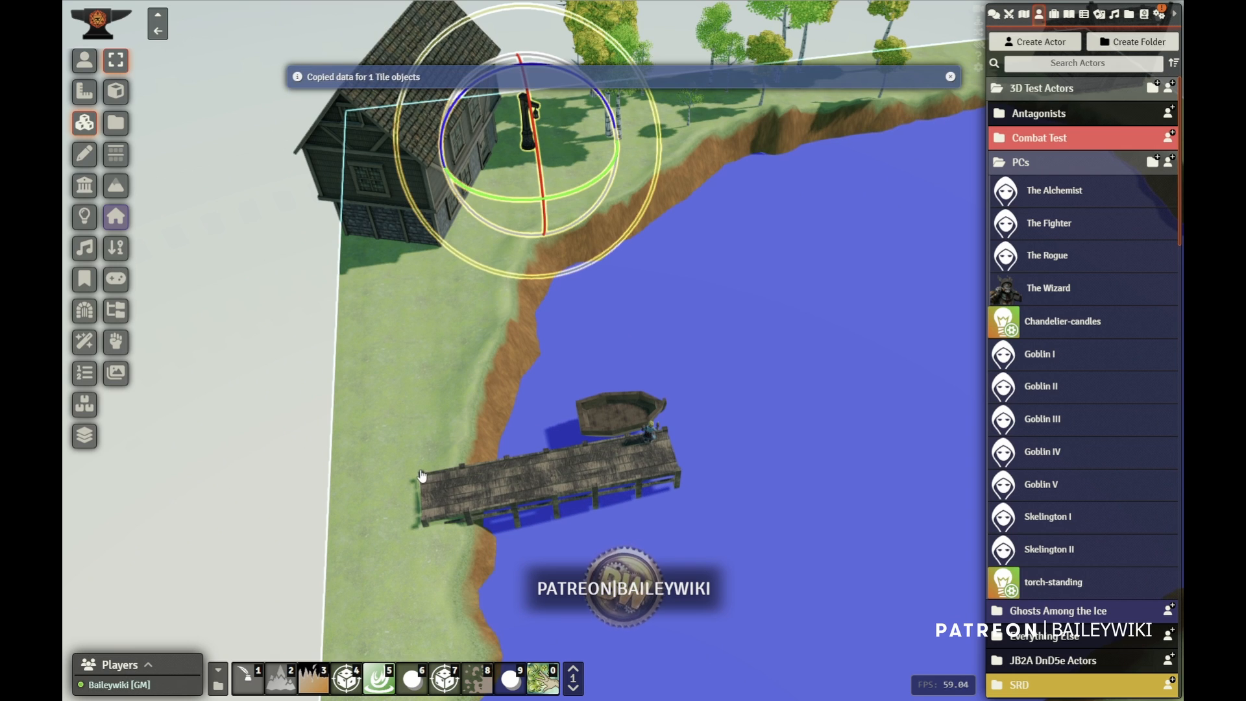
pyautogui.hotkey('ctrl', 'v')
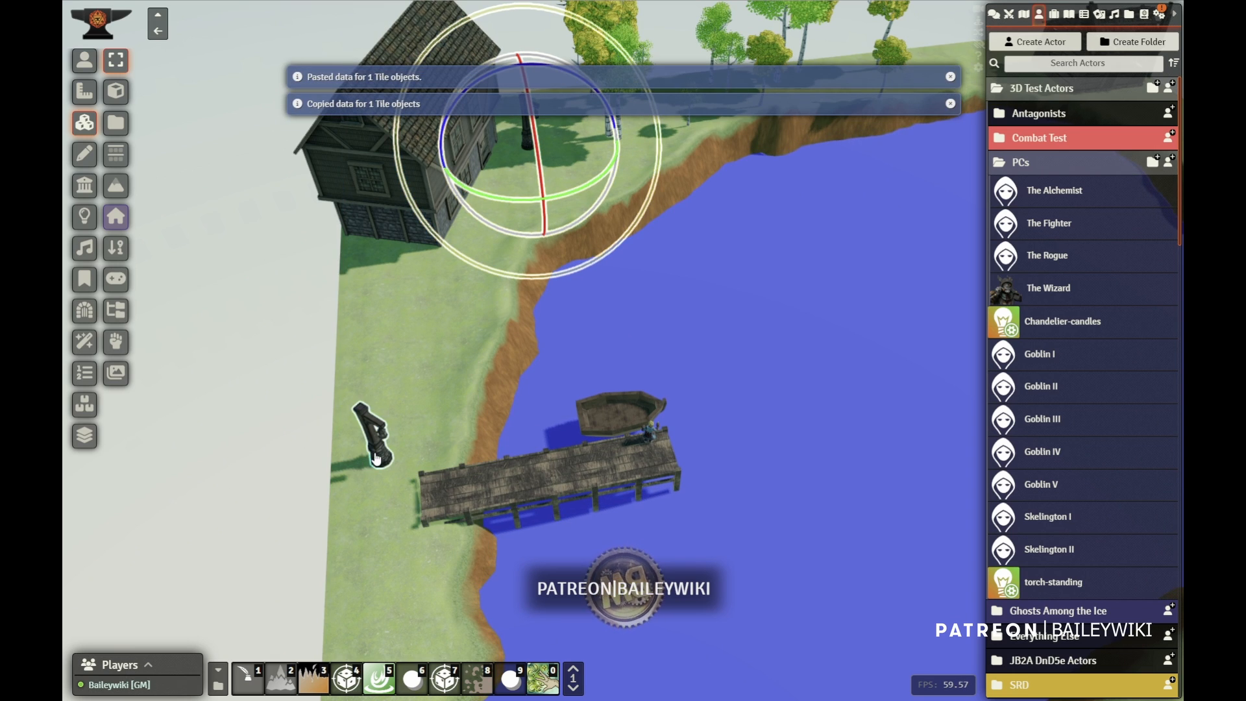
# Move the duplicated lamppost right beside the dock's landward end and rotate it so its lantern hangs toward the walkway.
pyautogui.click(378, 456)
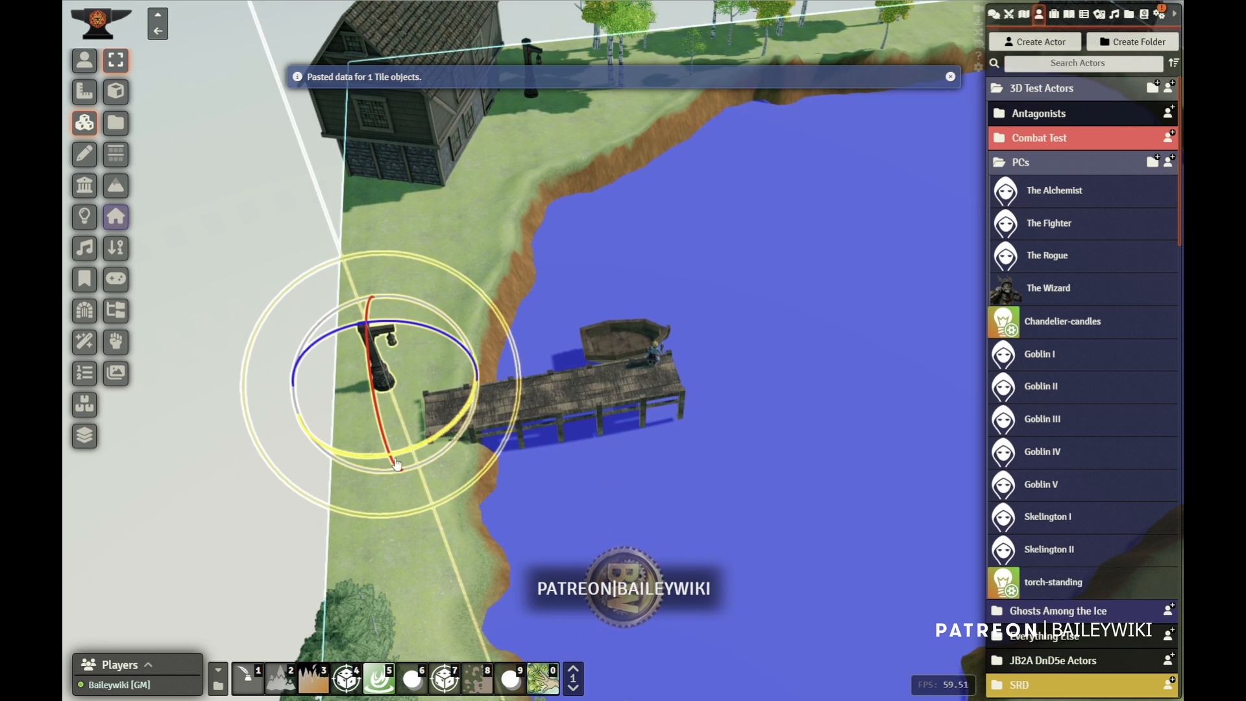
pyautogui.moveTo(396, 463); pyautogui.dragTo(412, 465)
pyautogui.press('t')
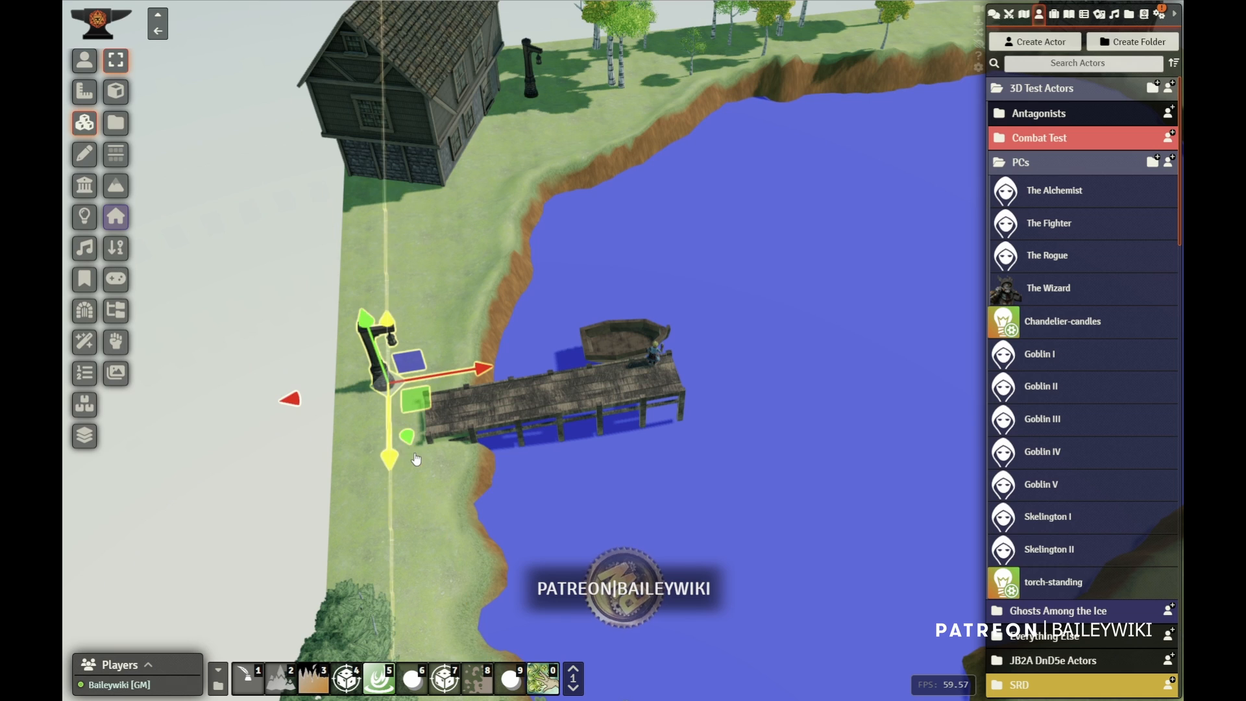
pyautogui.moveTo(425, 399); pyautogui.dragTo(480, 463)
pyautogui.press('r')
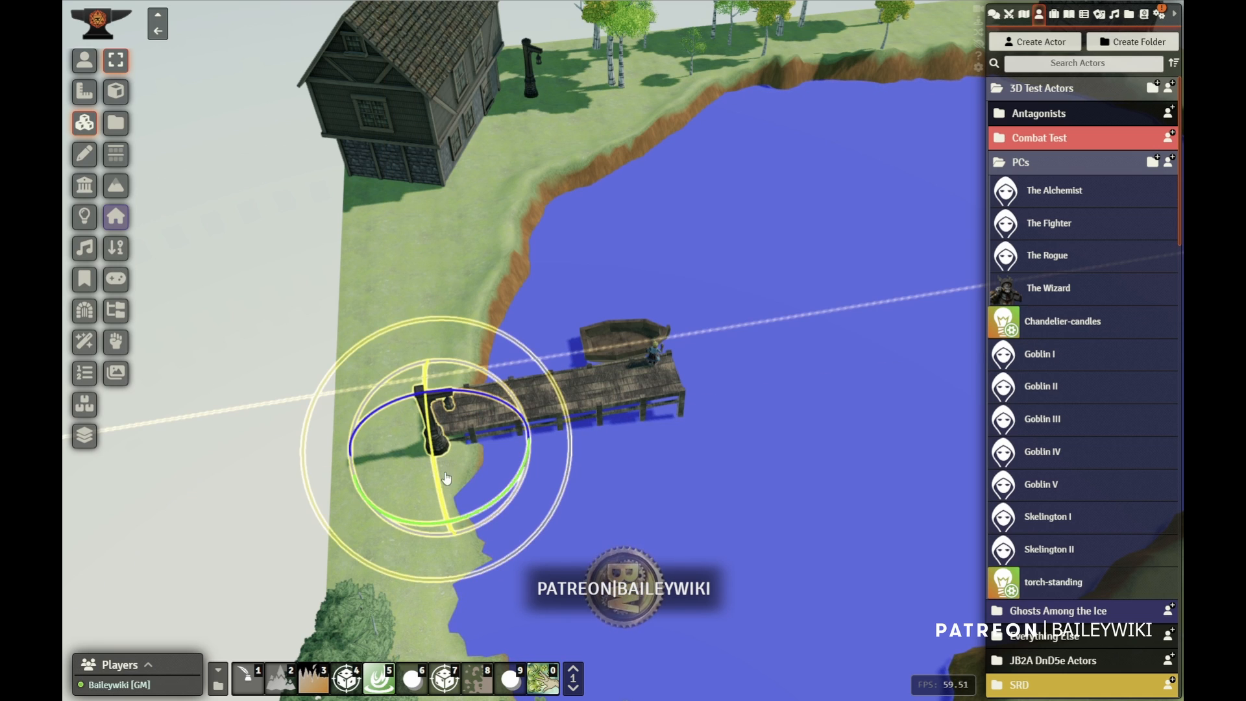
pyautogui.moveTo(461, 519); pyautogui.dragTo(510, 486)
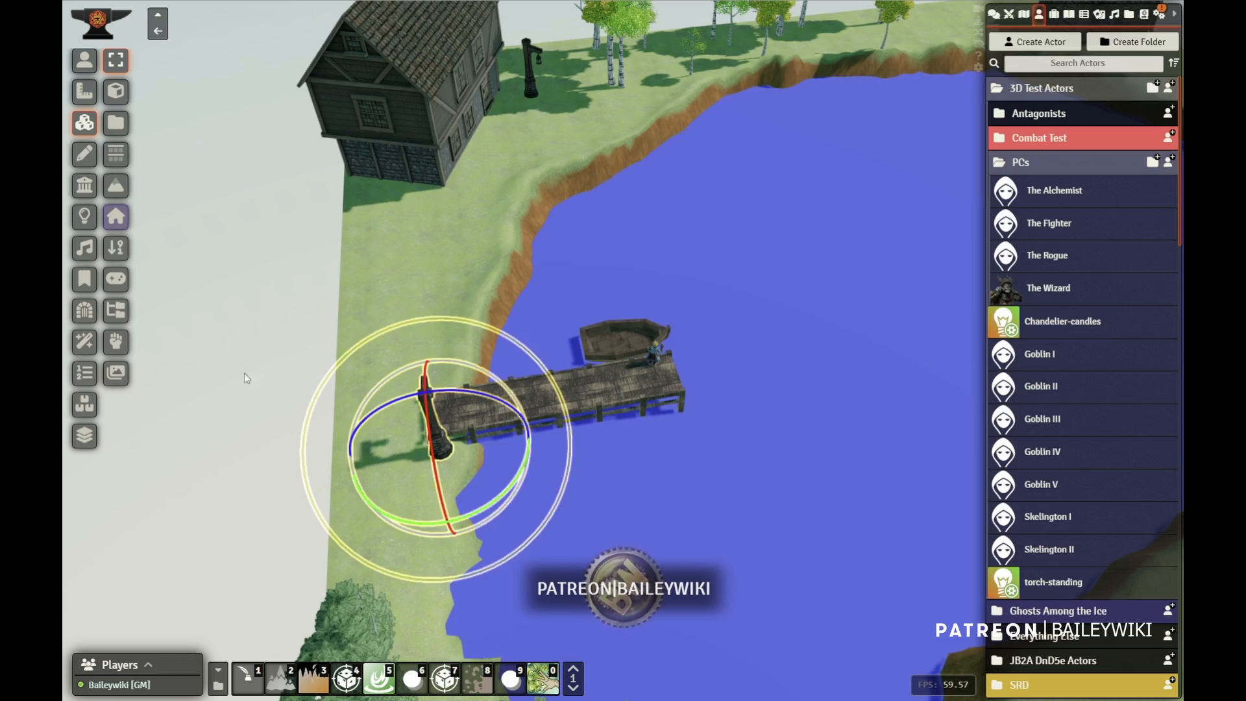
pyautogui.click(84, 63)
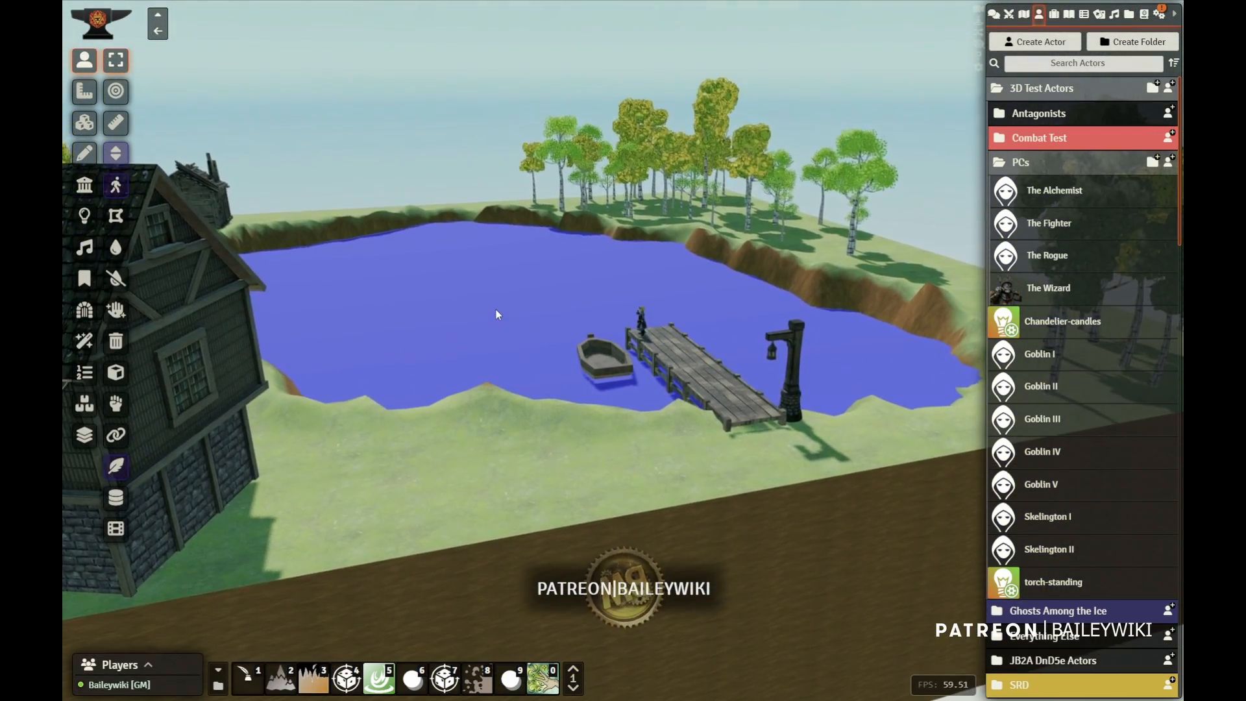
pyautogui.moveTo(496, 309); pyautogui.dragTo(392, 345)
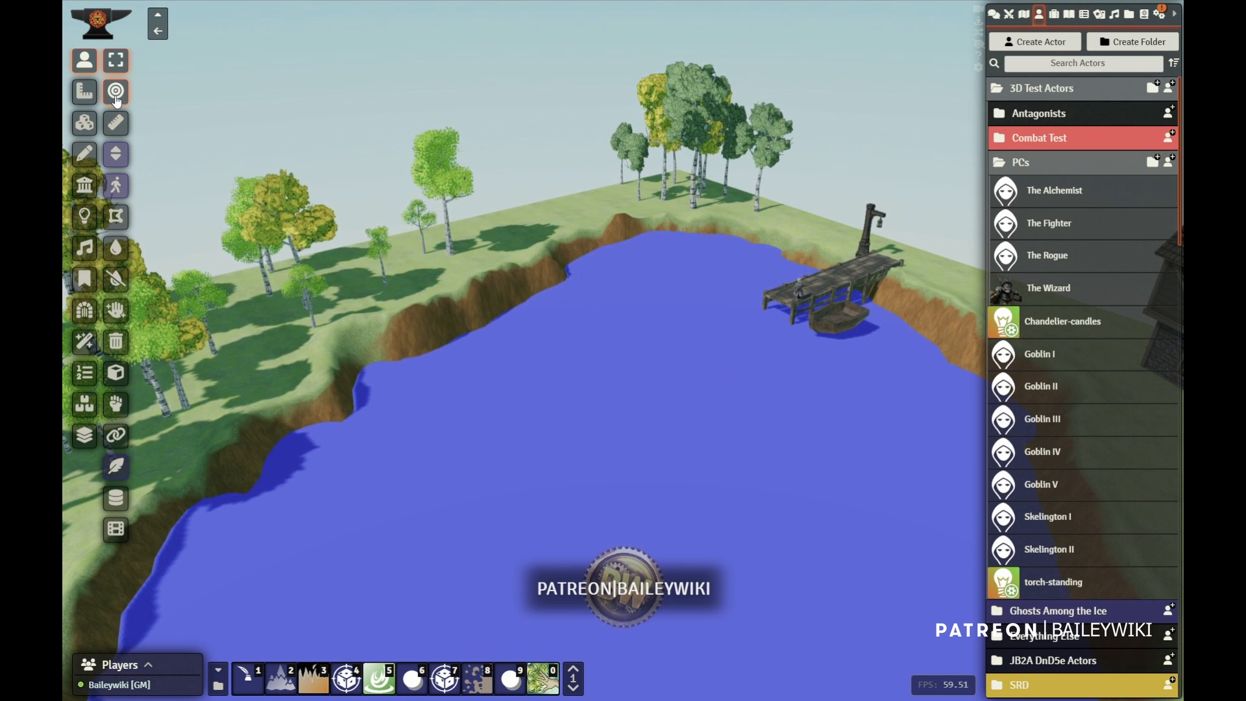
# Place three Plant Flowers from the flower assets close together on the grass beside the small tree near the lakeshore.
pyautogui.click(93, 124)
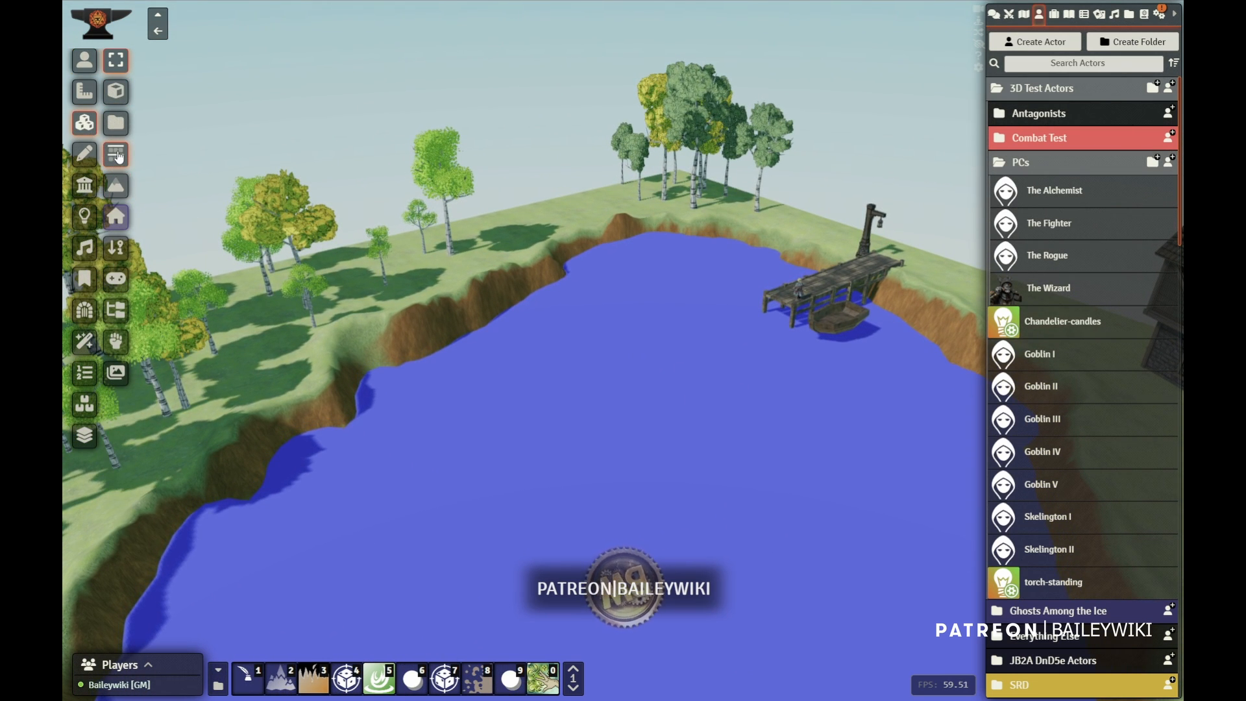
pyautogui.click(118, 155)
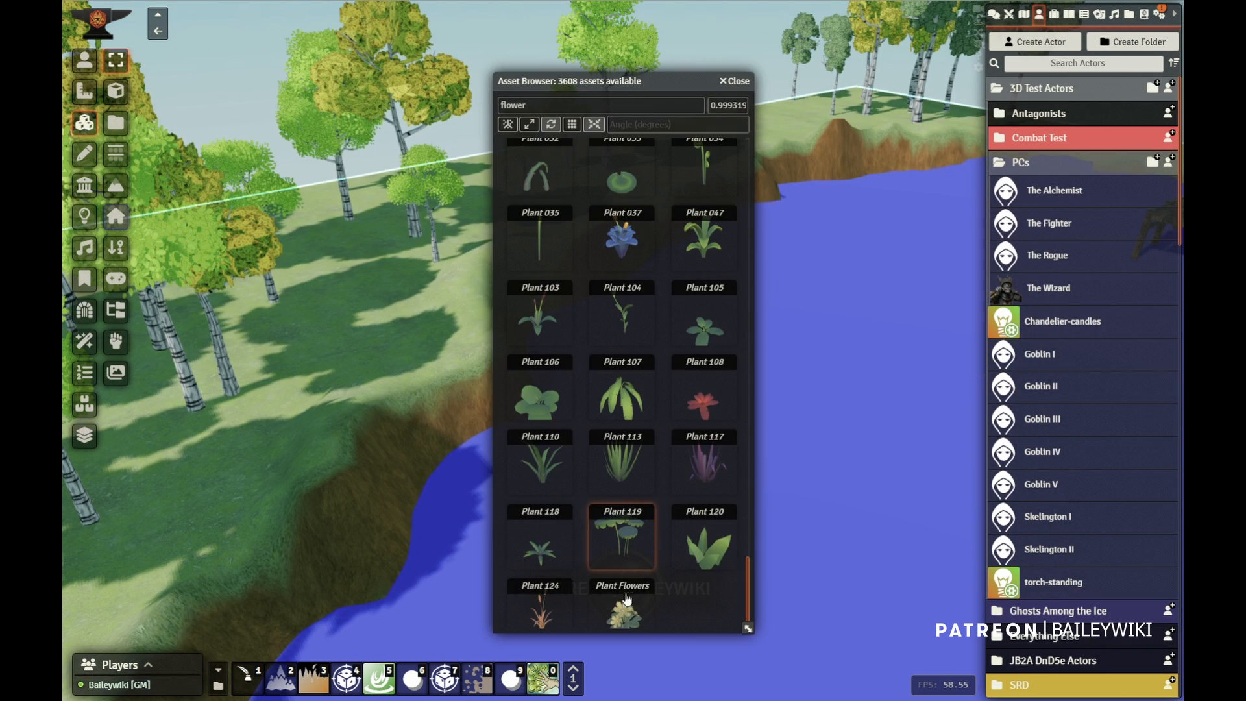
pyautogui.click(435, 281)
pyautogui.moveTo(367, 338); pyautogui.dragTo(271, 415, button='right')
pyautogui.scroll(3, 331, 433)
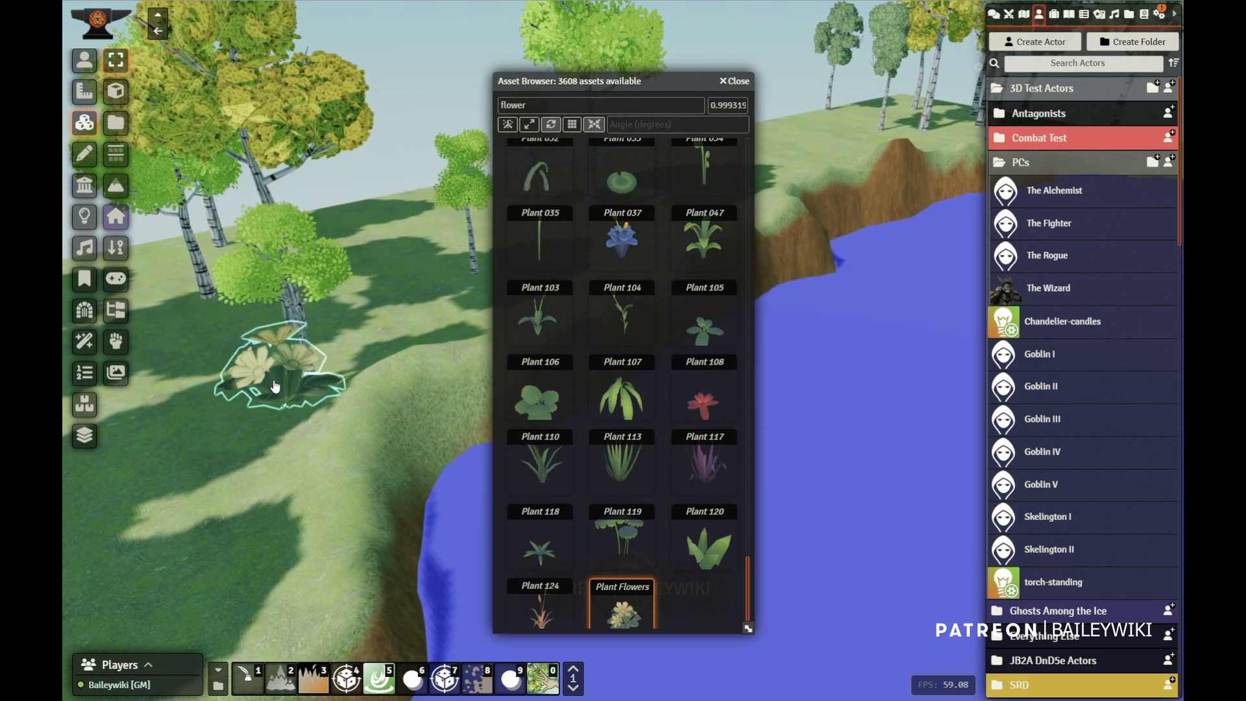
pyautogui.click(203, 434)
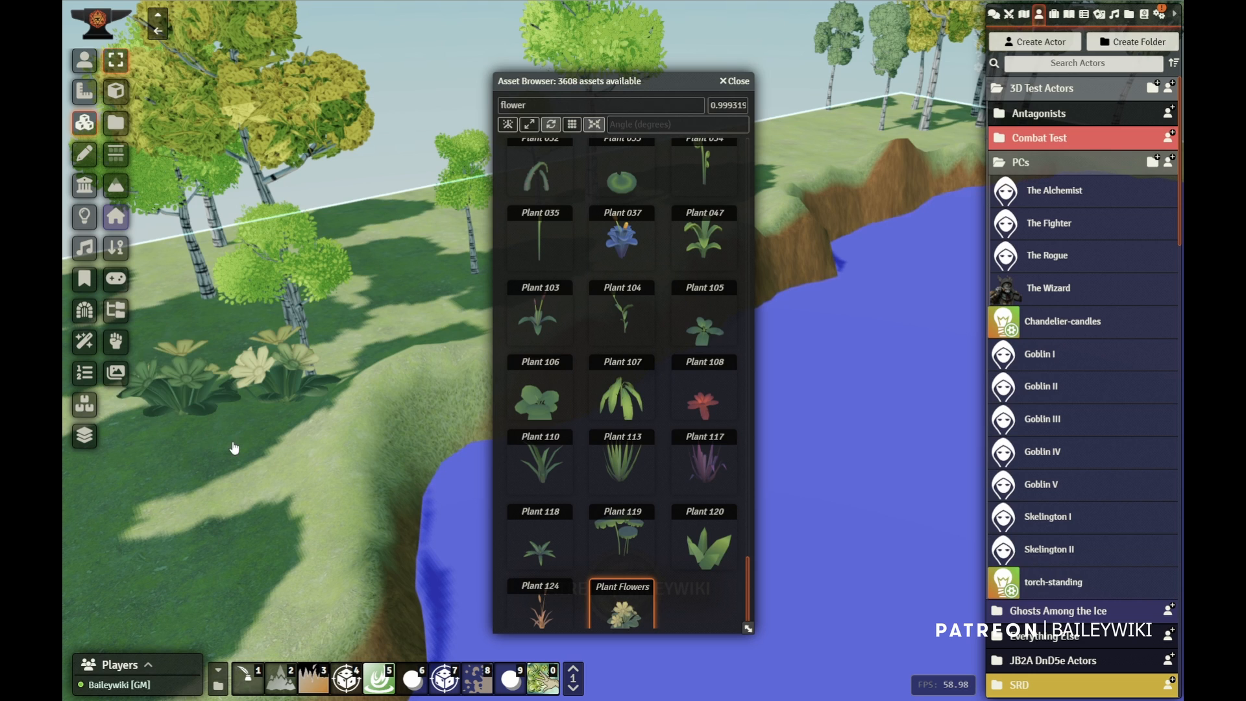
pyautogui.click(263, 459)
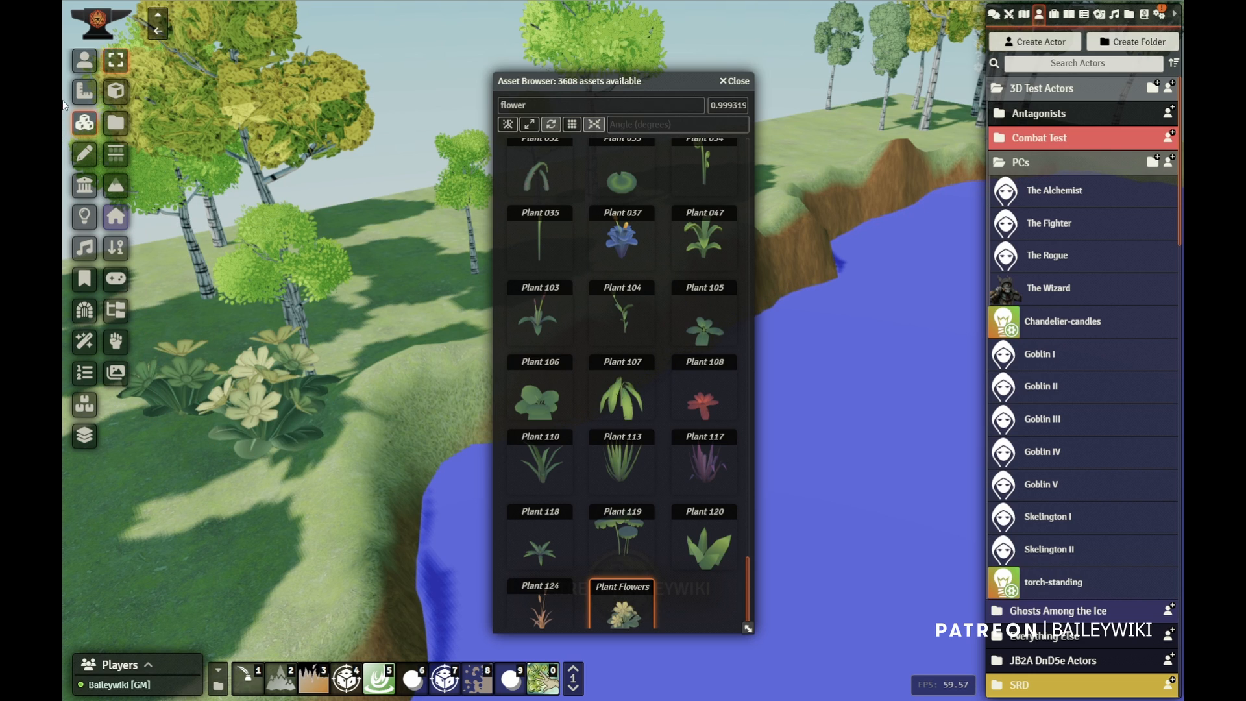
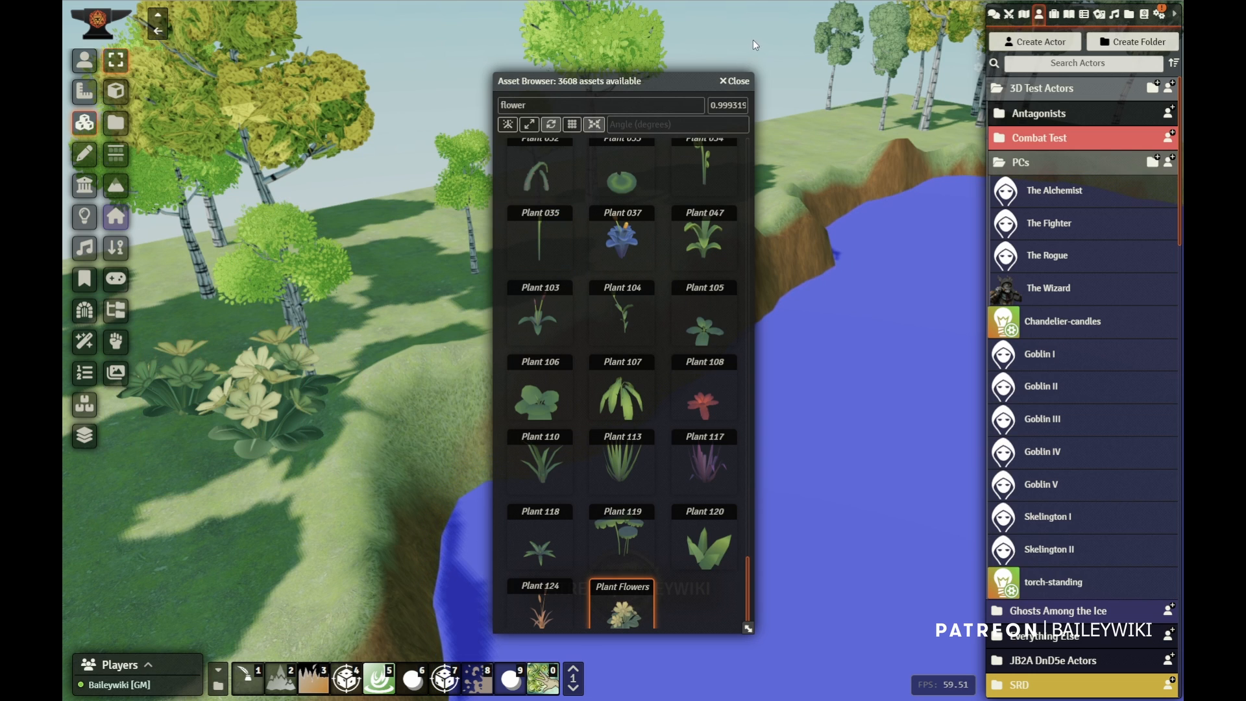
pyautogui.click(743, 85)
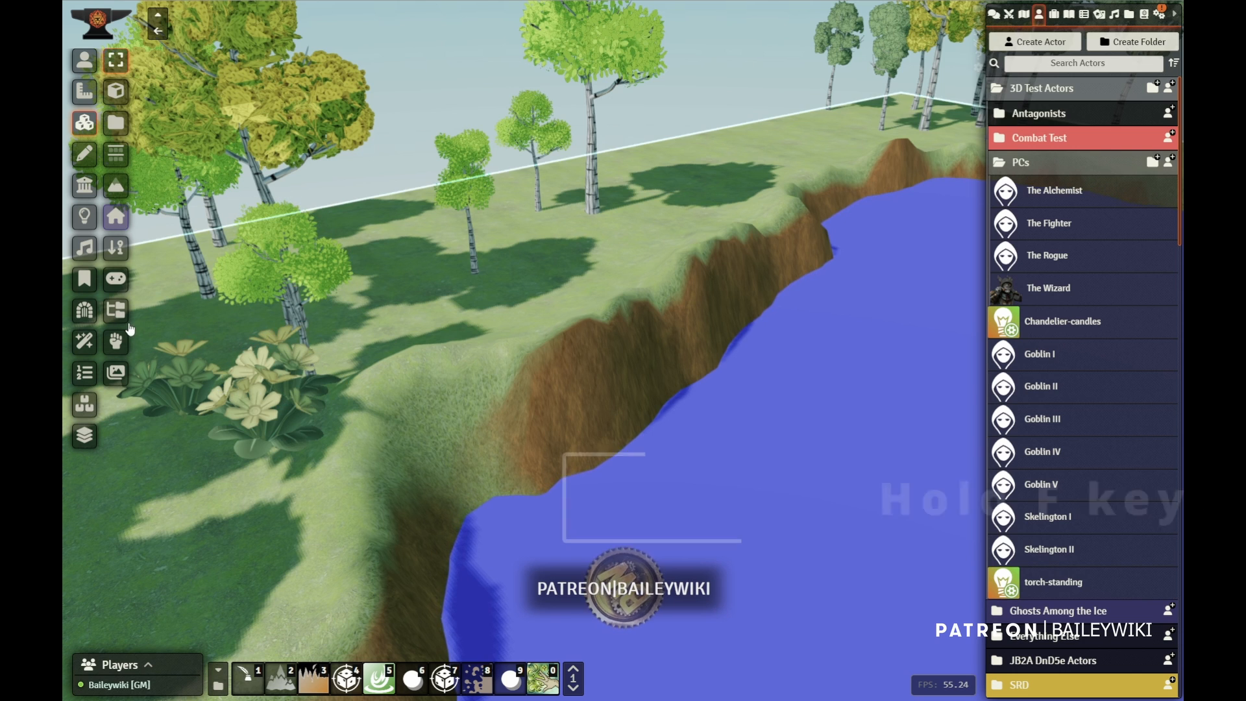
# Select the three flower plants together, scale them down uniformly to small clumps and copy them.
pyautogui.click(351, 491)
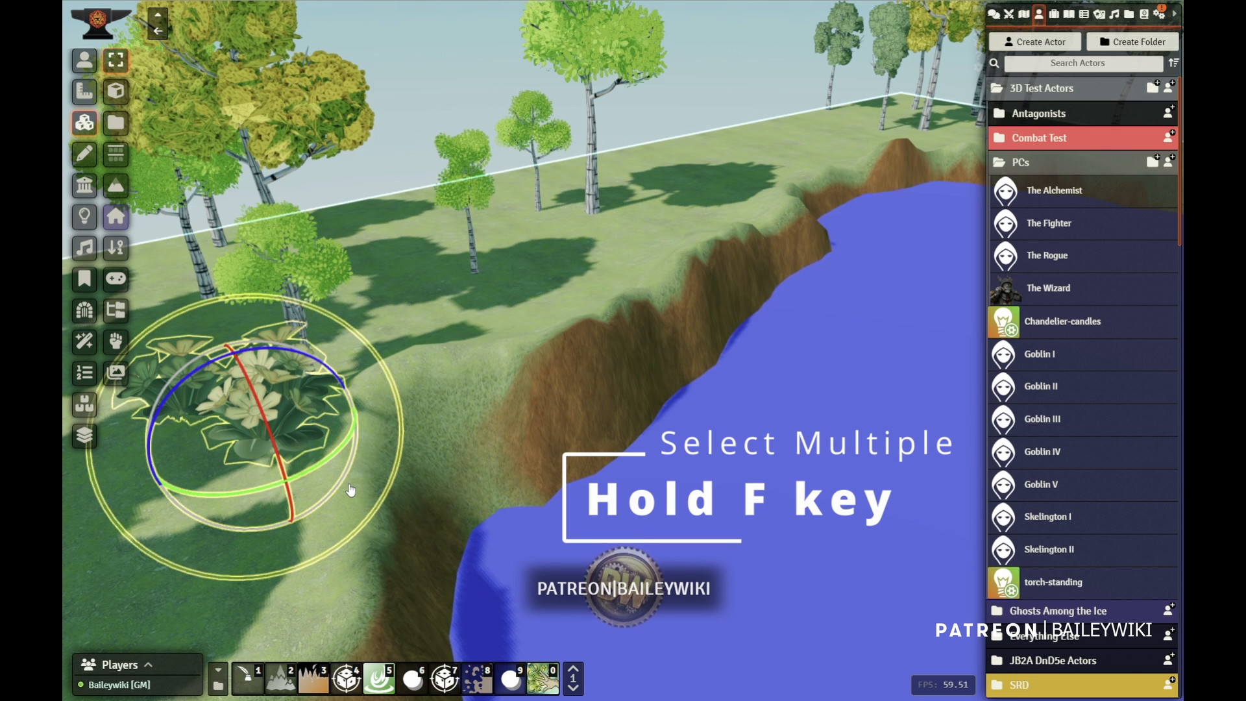
pyautogui.press('s')
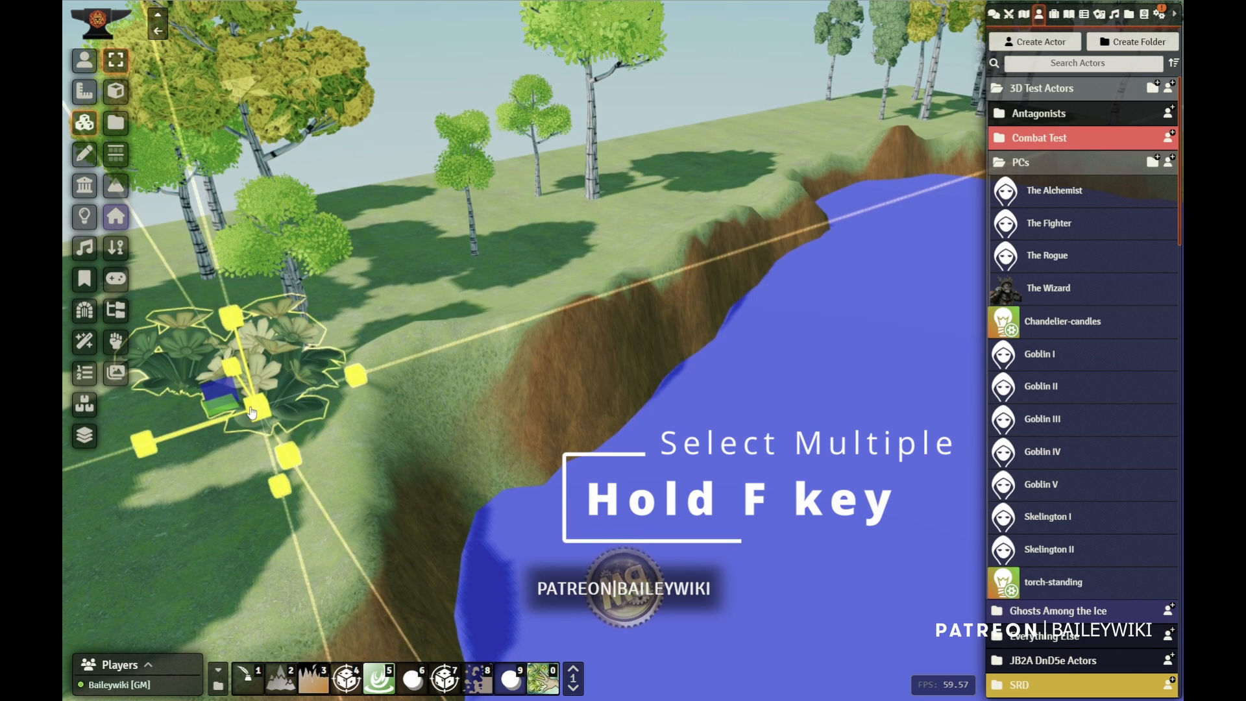
pyautogui.moveTo(252, 413); pyautogui.dragTo(266, 416)
pyautogui.hotkey('ctrl', 'c')
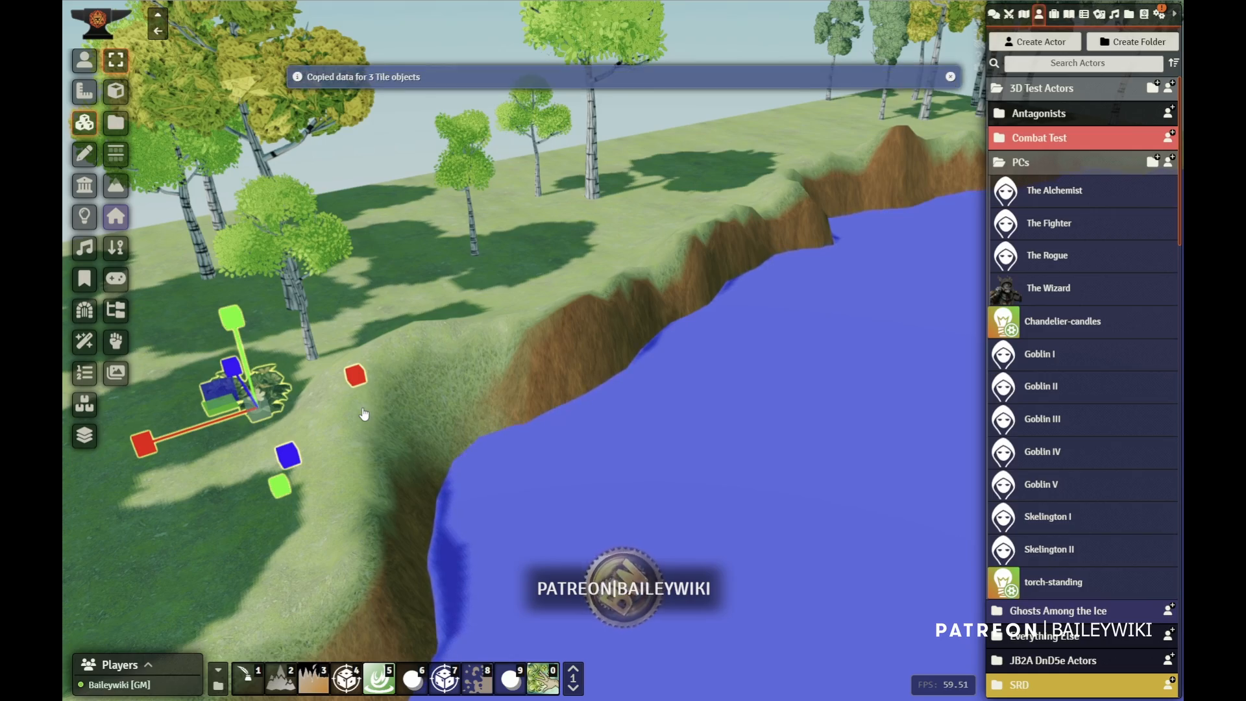
# Paste a copy of the three-flower cluster on the open grass between the birch trees and the shore.
pyautogui.scroll(-6, 364, 414)
pyautogui.moveTo(436, 372); pyautogui.dragTo(376, 295, button='right')
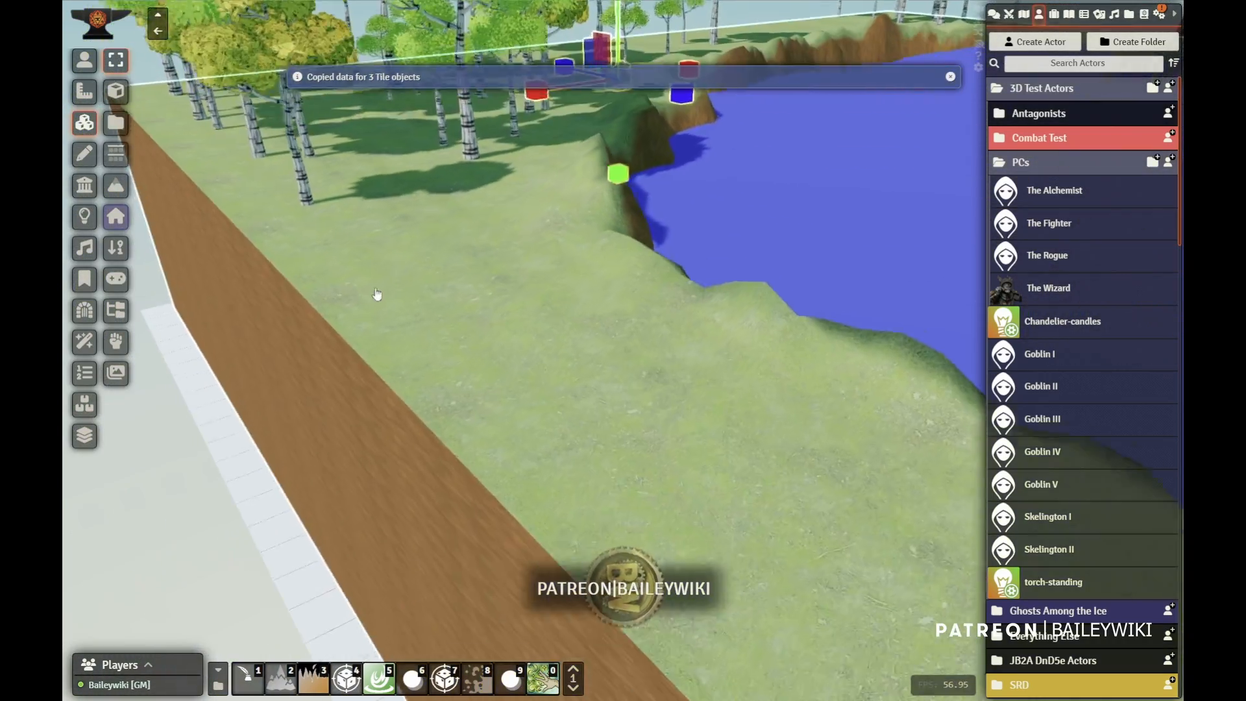
pyautogui.moveTo(375, 294); pyautogui.dragTo(434, 383)
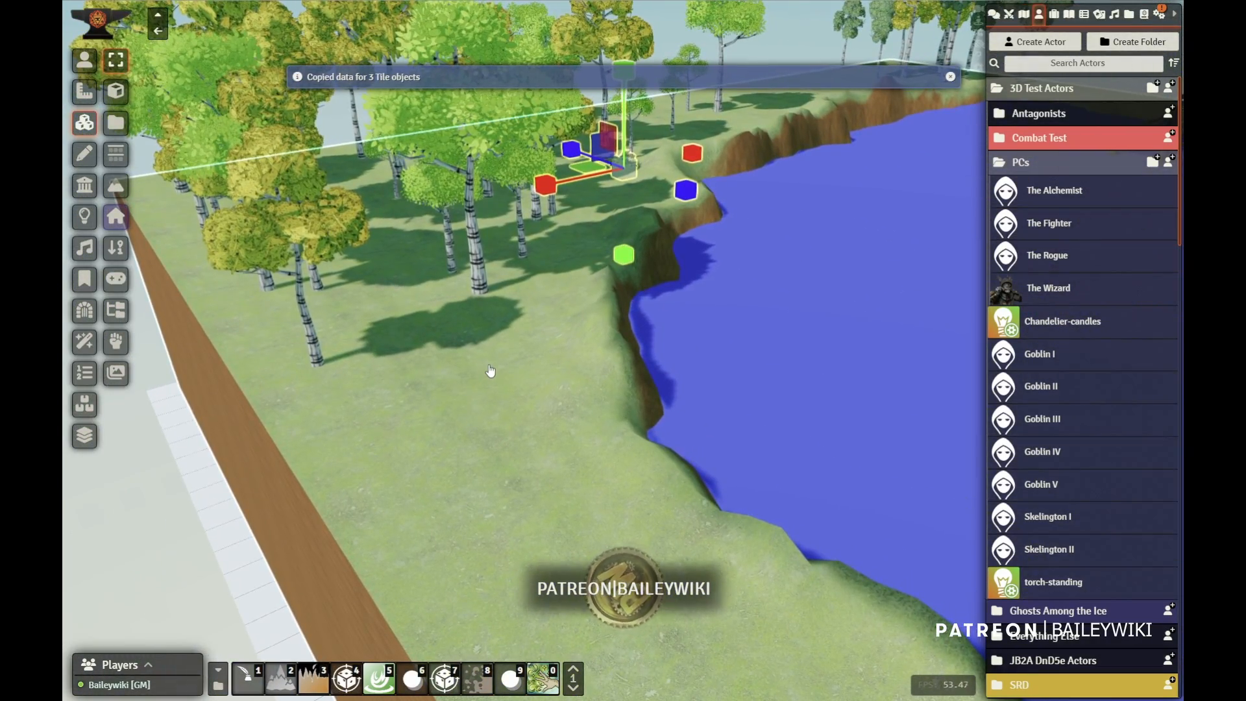
pyautogui.hotkey('ctrl', 'v')
pyautogui.moveTo(557, 448); pyautogui.dragTo(625, 376)
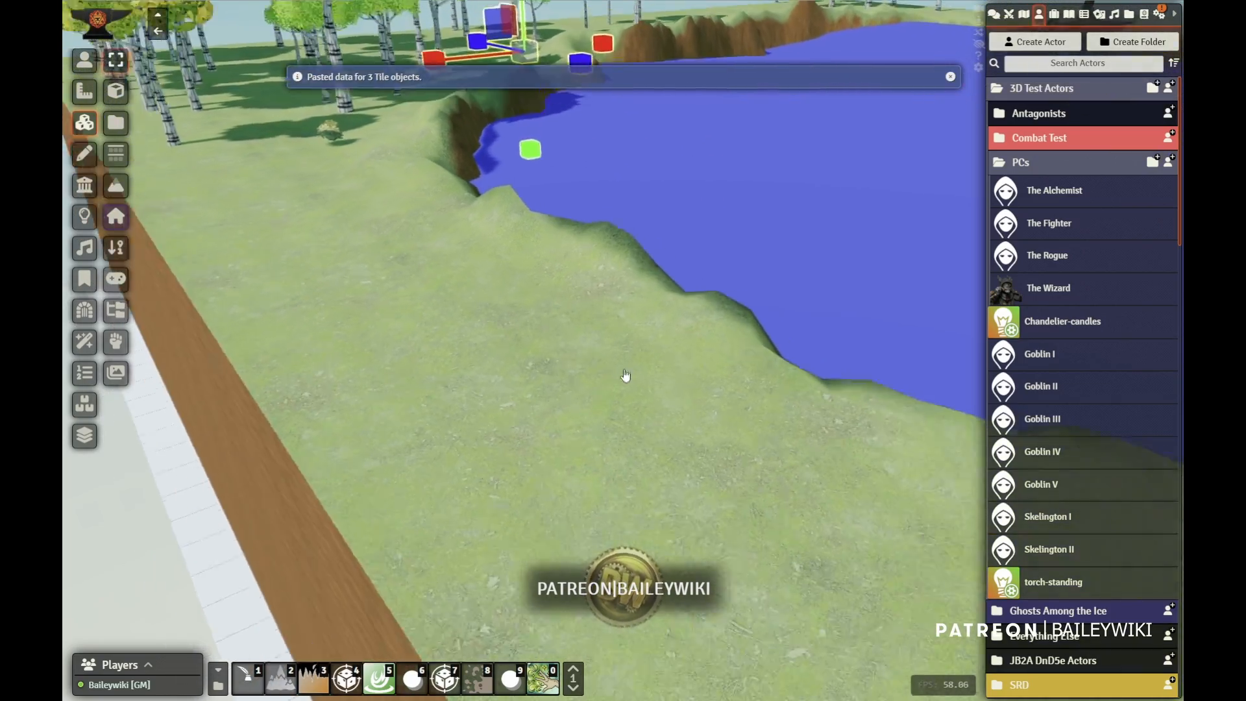
# Paste flower clusters around the wooden shack and move the plant overhanging the terrain's edge back onto the grass.
pyautogui.scroll(-3, 625, 375)
pyautogui.moveTo(821, 604); pyautogui.dragTo(668, 480, button='right')
pyautogui.doubleClick(673, 488)
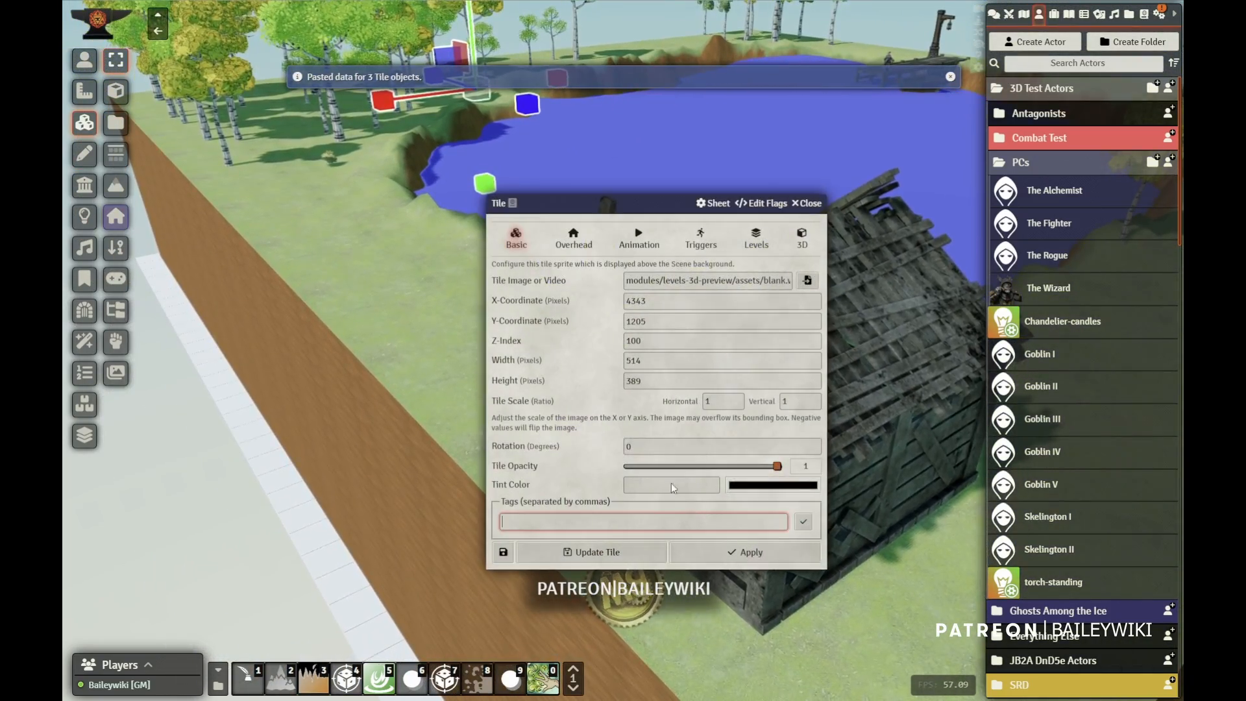
pyautogui.press('Escape')
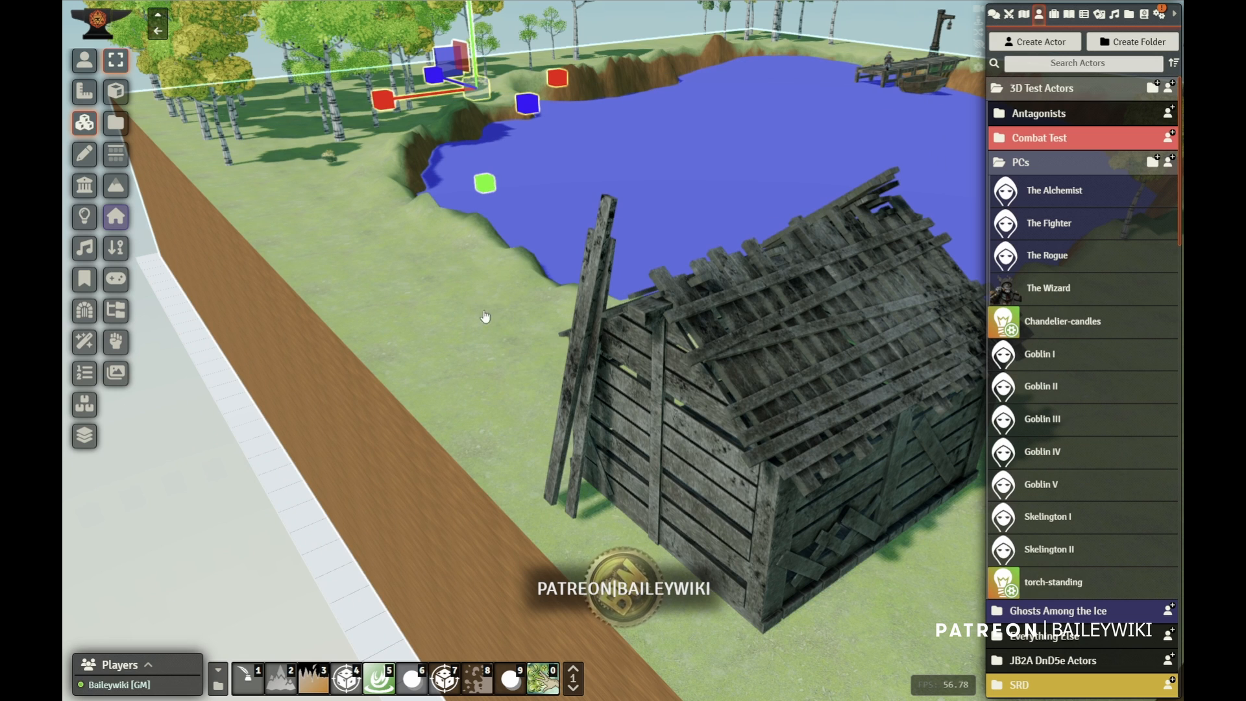
pyautogui.hotkey('ctrl', 'v')
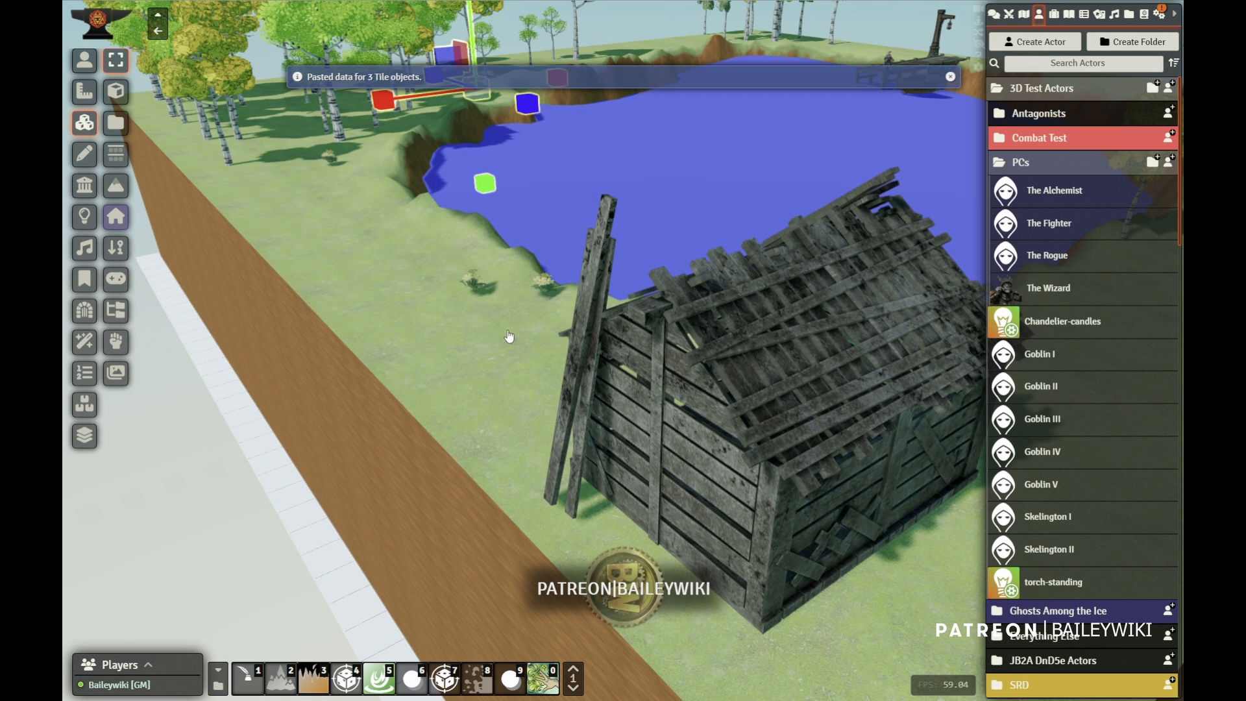
pyautogui.hotkey('ctrl', 'v')
pyautogui.moveTo(779, 526); pyautogui.dragTo(534, 359, button='right')
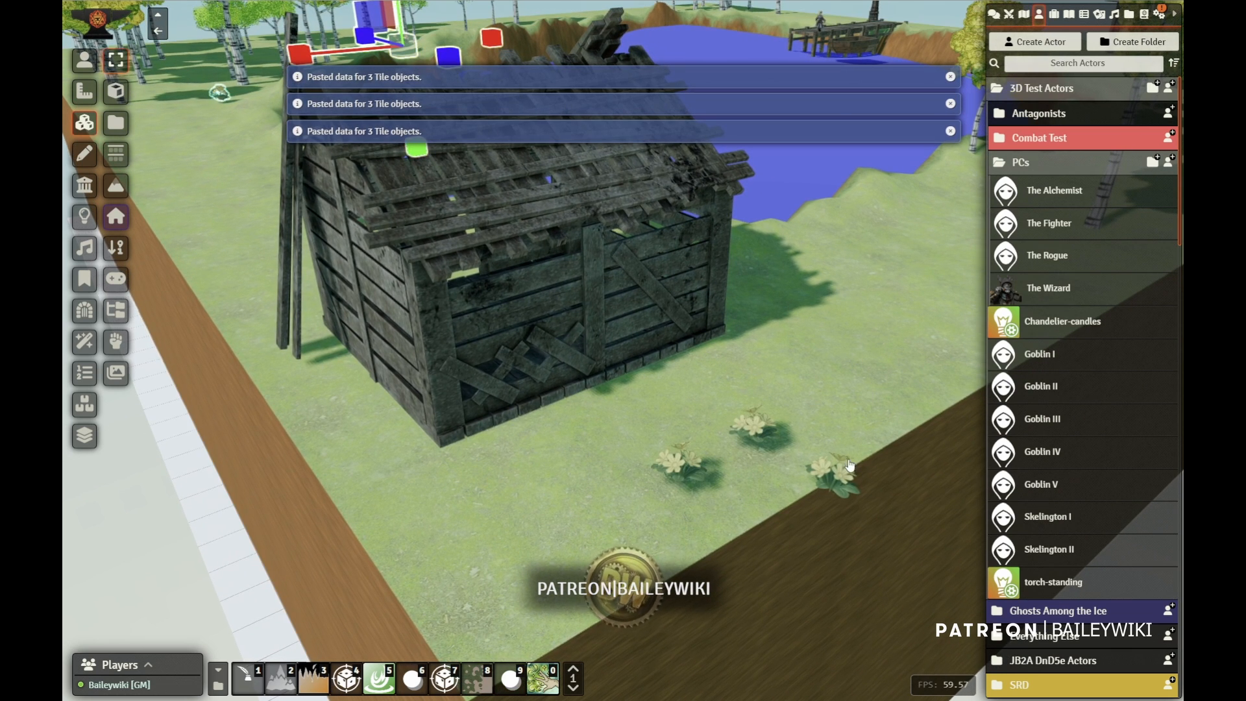
pyautogui.click(834, 484)
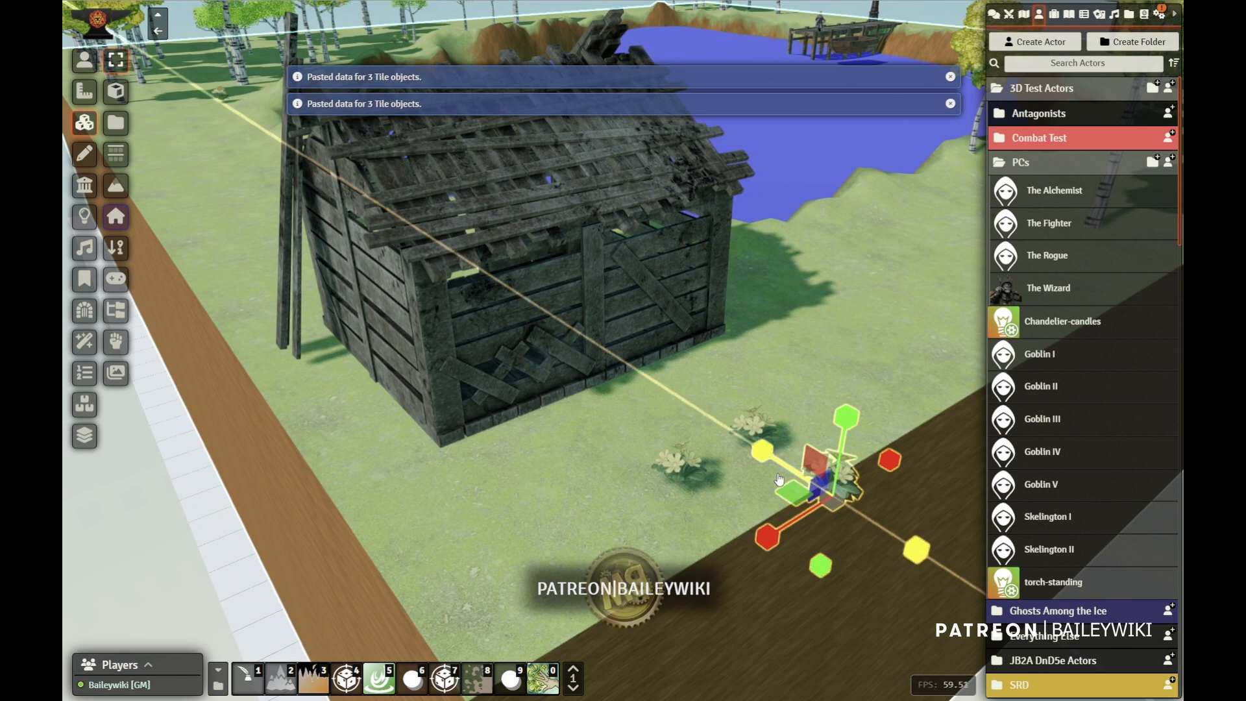
pyautogui.moveTo(764, 454); pyautogui.dragTo(643, 370)
# Paste more flower clusters beneath the trees along the terrain edge from the shack to the house.
pyautogui.moveTo(912, 273); pyautogui.dragTo(374, 659, button='right')
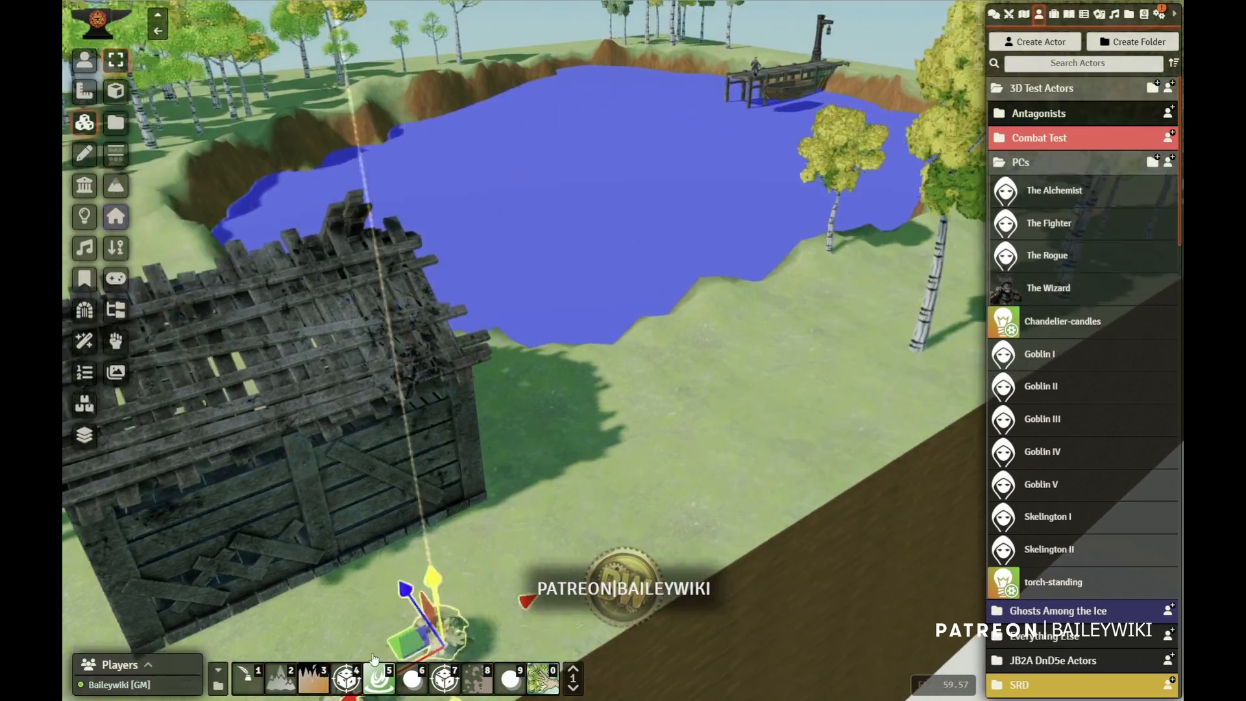
pyautogui.moveTo(795, 224); pyautogui.dragTo(576, 417, button='right')
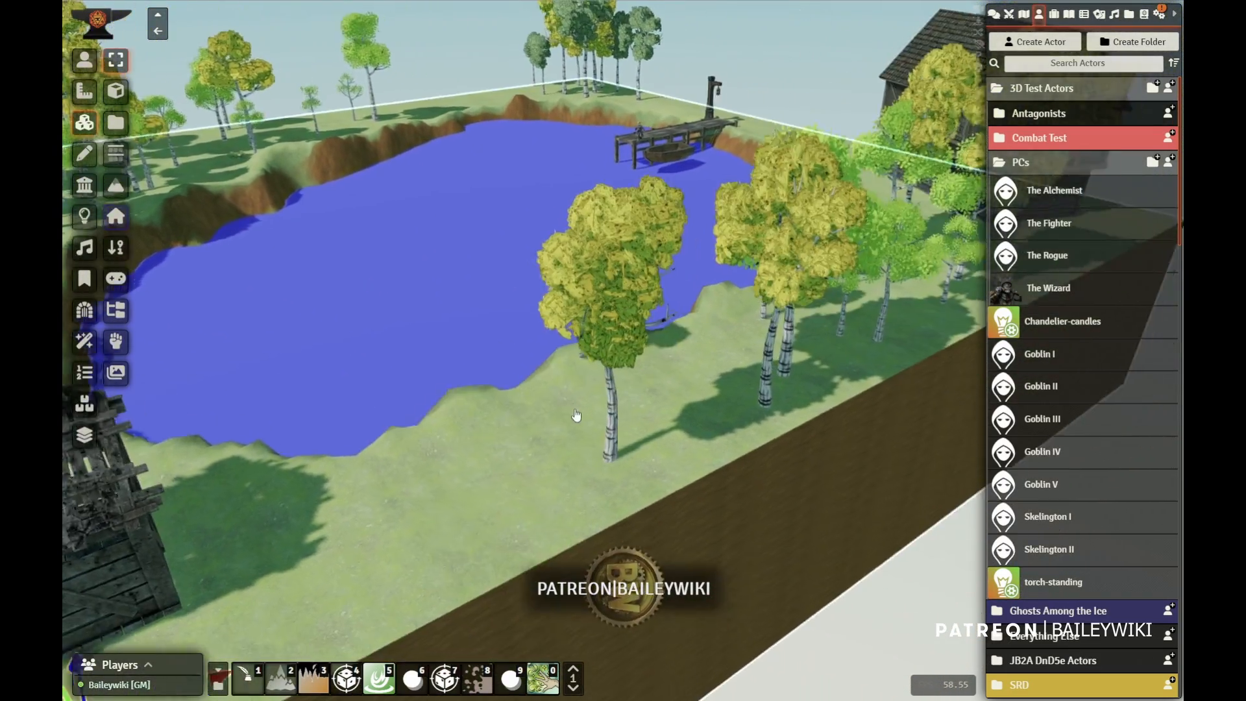
pyautogui.scroll(3, 598, 342)
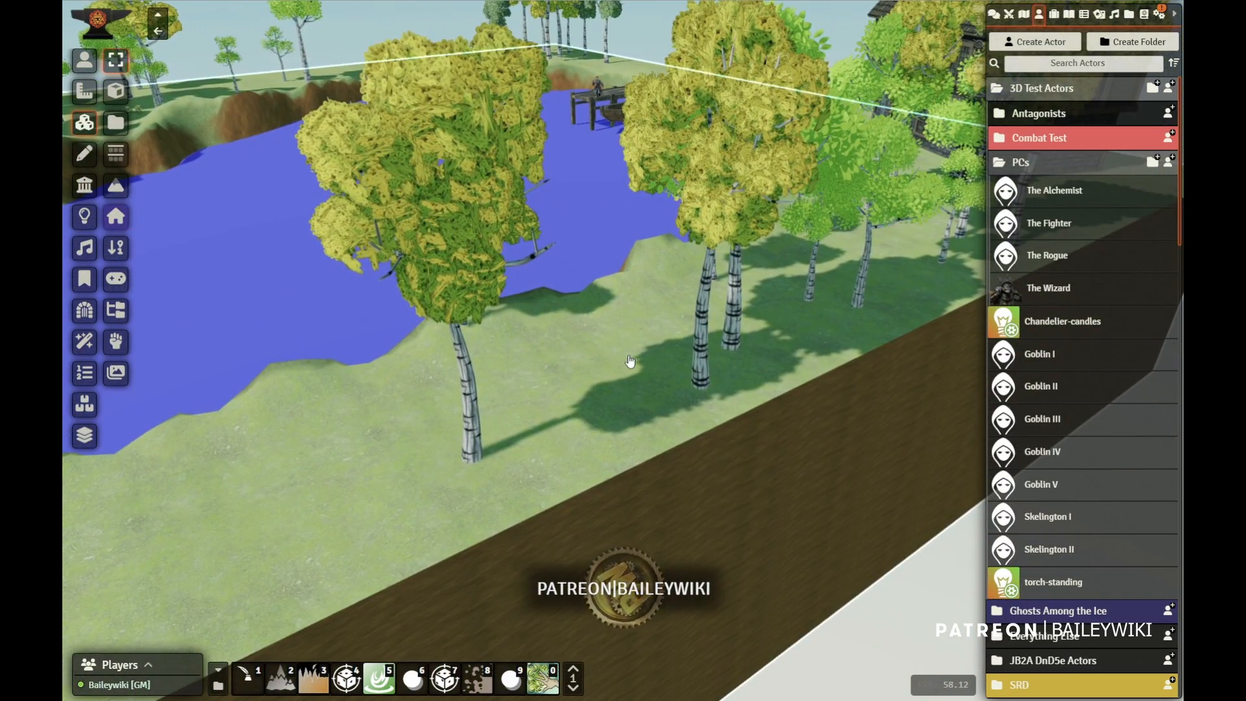
pyautogui.hotkey('ctrl', 'v')
pyautogui.scroll(-5, 540, 346)
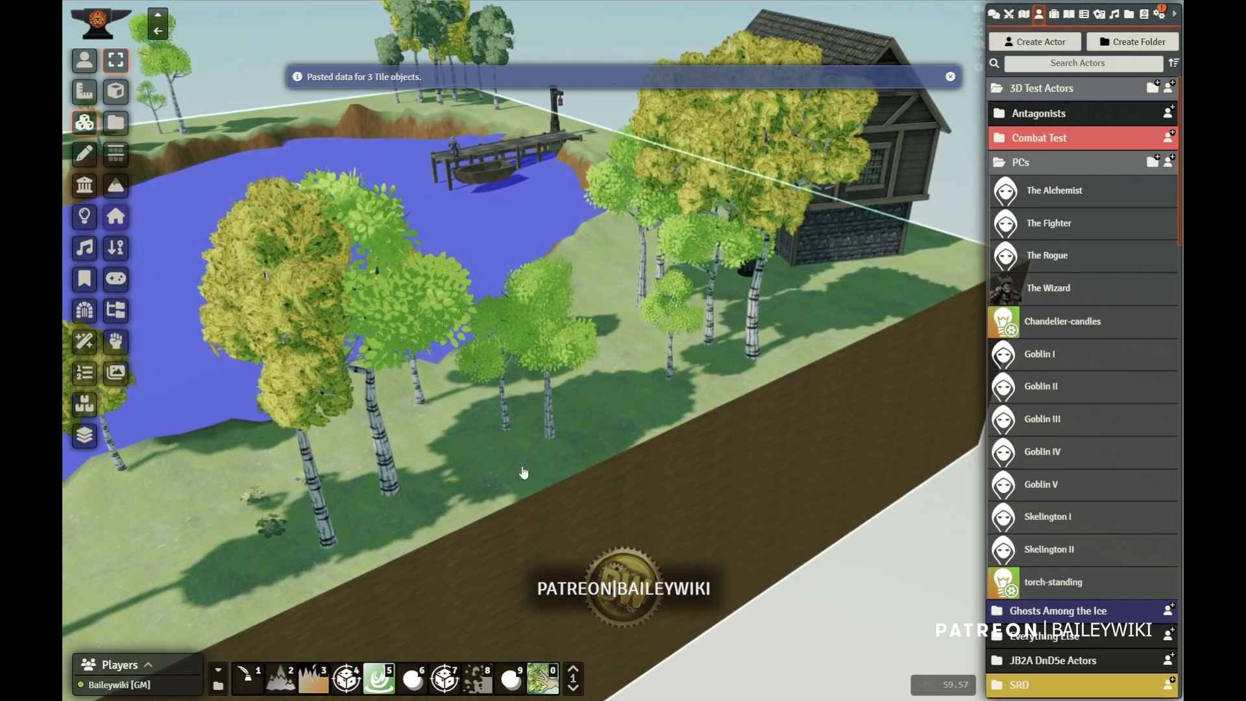
pyautogui.hotkey('ctrl', 'v')
pyautogui.hotkey('ctrl', 'v')
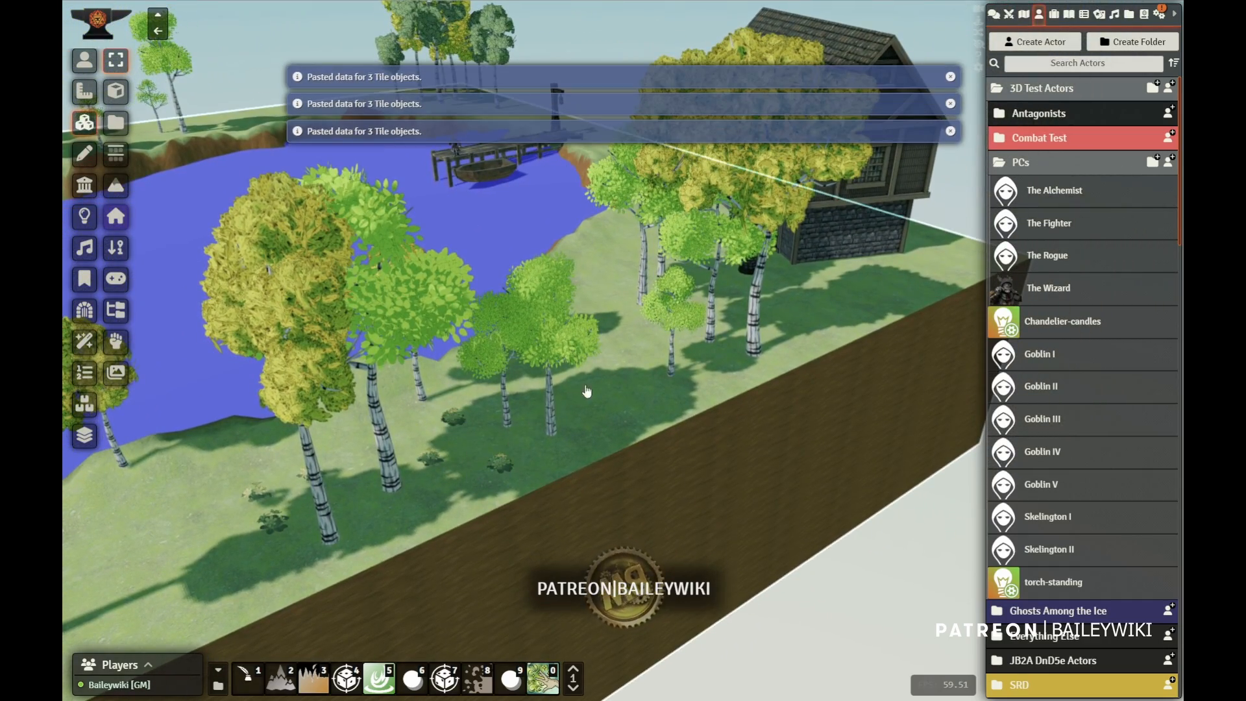
pyautogui.moveTo(587, 392); pyautogui.dragTo(471, 445, button='right')
pyautogui.scroll(3, 656, 387)
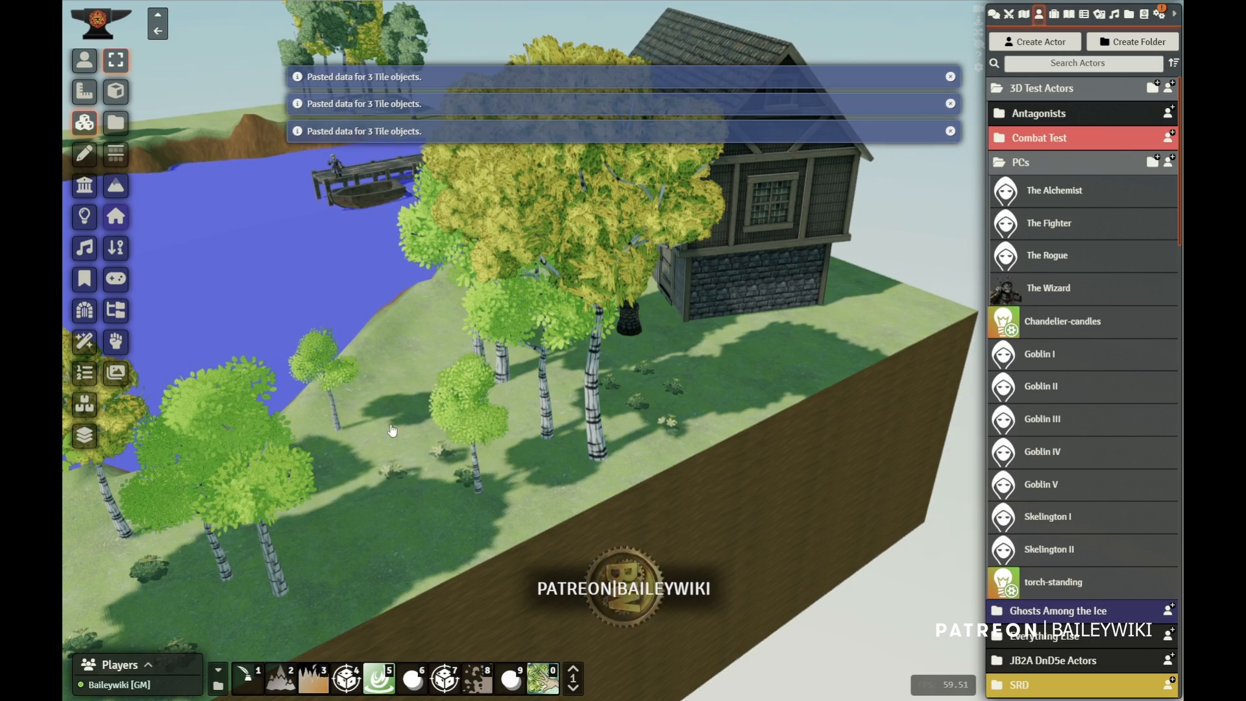
# Paste flower clusters among the birches on the shore beyond the dock's lamppost.
pyautogui.moveTo(393, 431); pyautogui.dragTo(520, 398)
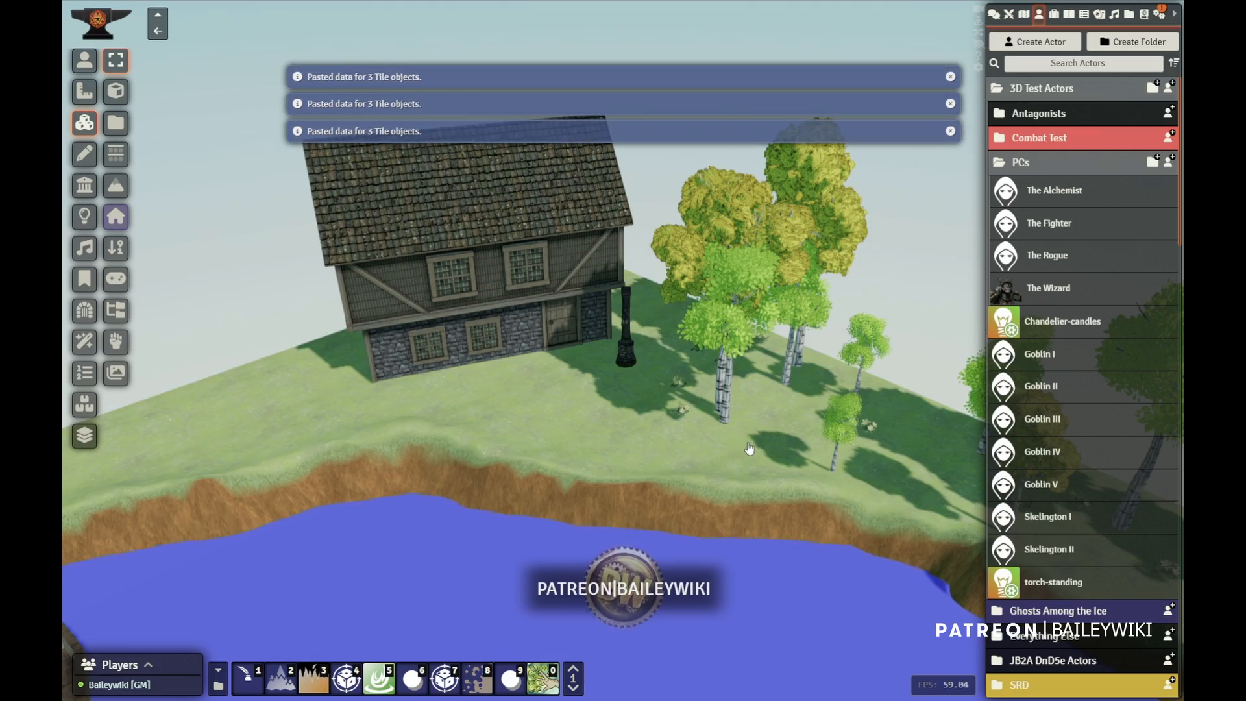
pyautogui.moveTo(749, 448); pyautogui.dragTo(688, 468)
pyautogui.moveTo(158, 562); pyautogui.dragTo(946, 320, button='right')
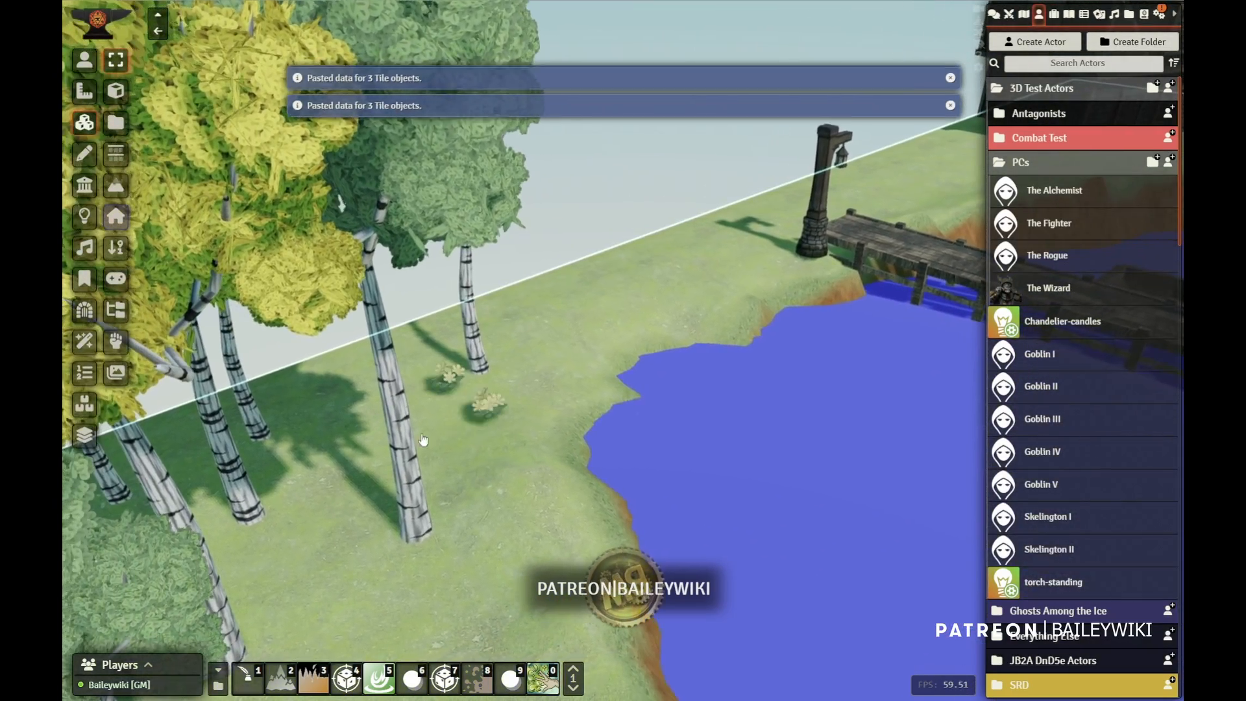
pyautogui.hotkey('ctrl', 'v')
pyautogui.moveTo(327, 569); pyautogui.dragTo(452, 420, button='right')
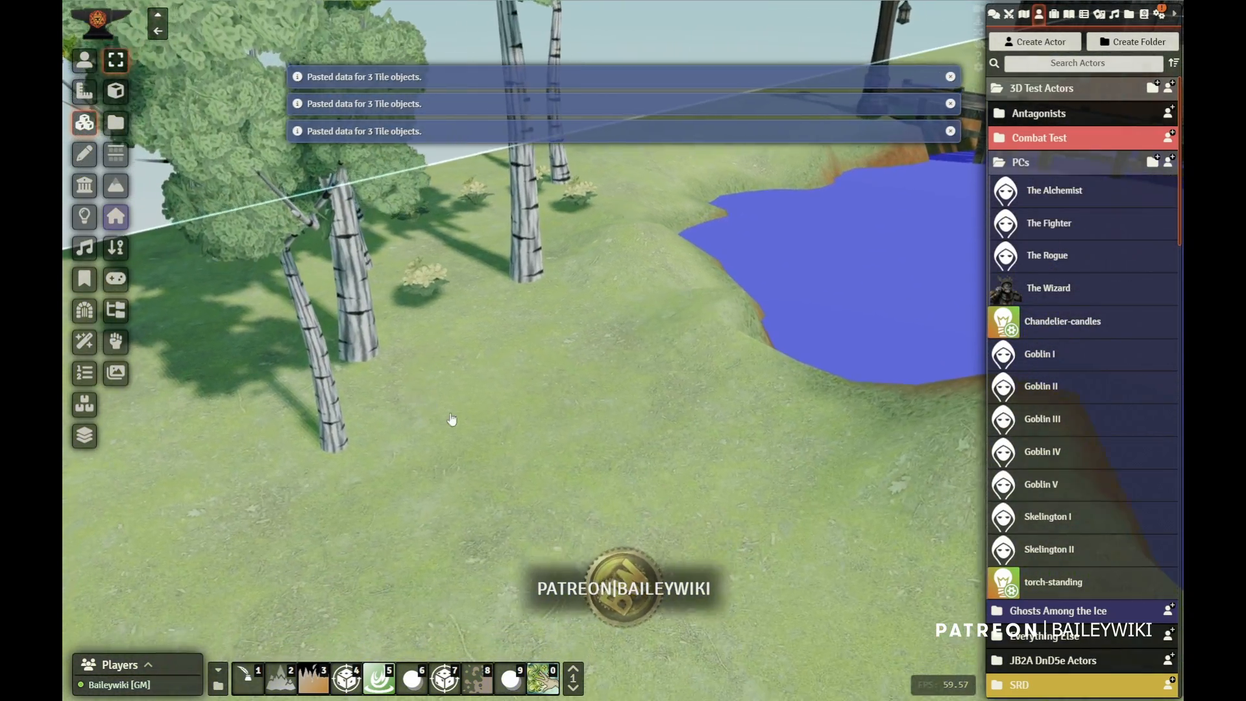
pyautogui.hotkey('ctrl', 'v')
pyautogui.hotkey('ctrl', 'v')
pyautogui.scroll(-5, 270, 376)
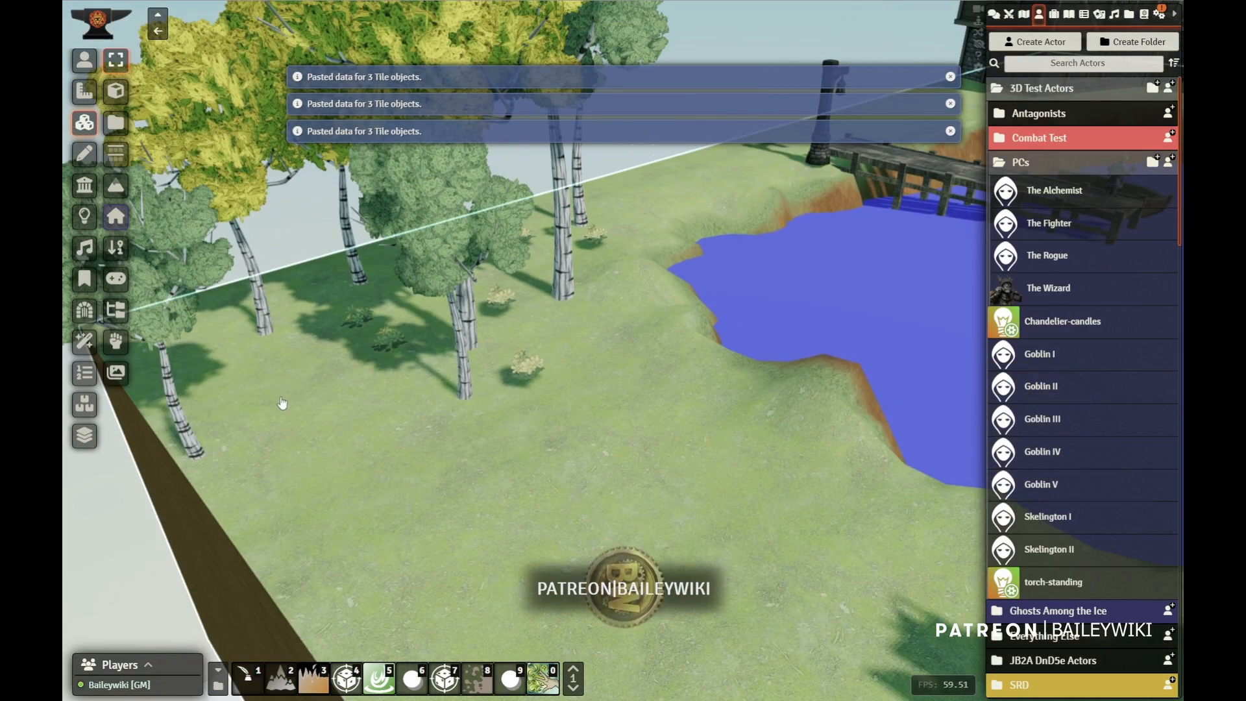
# Paste several flower clusters in the shade of the birch grove near the terrain's outer edge.
pyautogui.moveTo(500, 482); pyautogui.dragTo(364, 510, button='right')
pyautogui.scroll(-4, 515, 409)
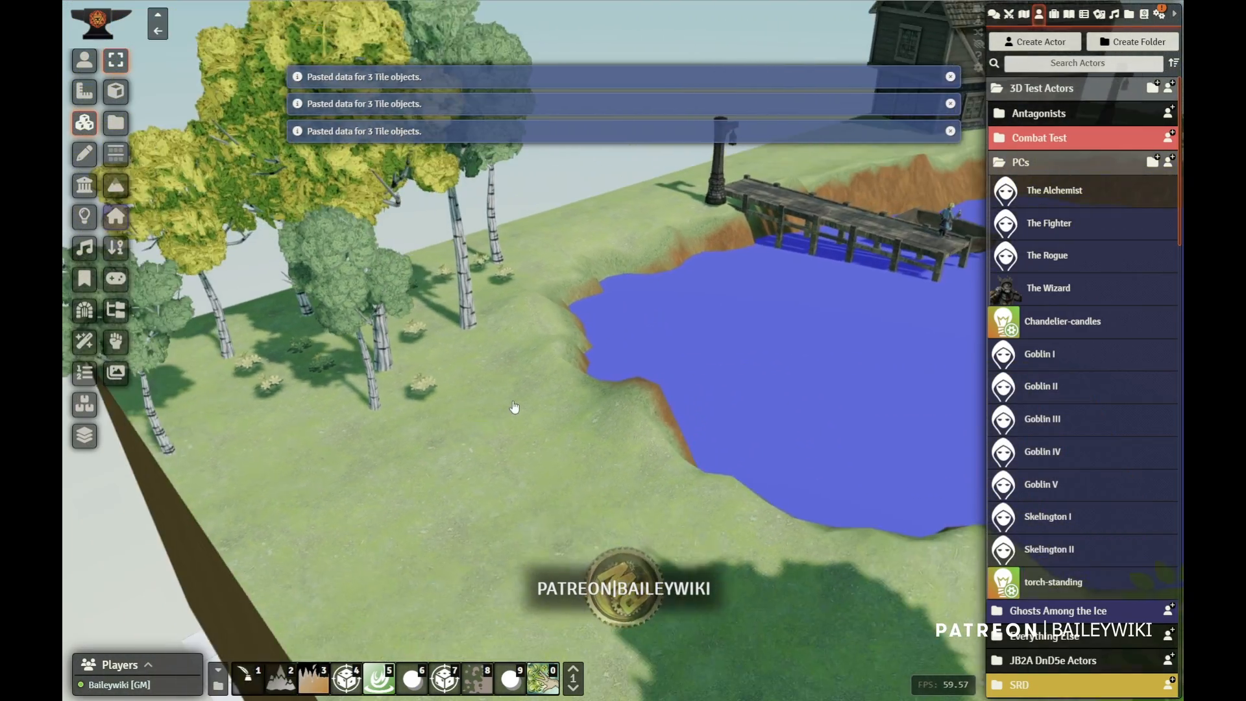
pyautogui.moveTo(723, 473); pyautogui.dragTo(740, 373, button='right')
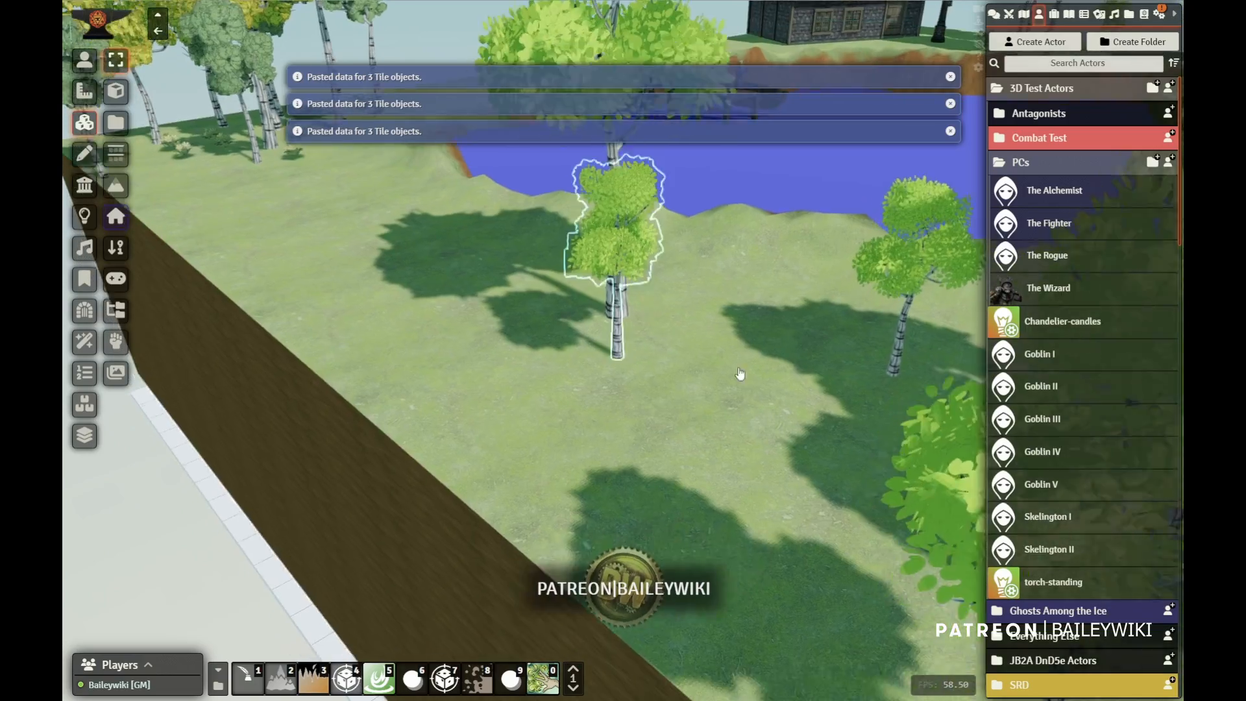
pyautogui.doubleClick(740, 373)
pyautogui.click(818, 206)
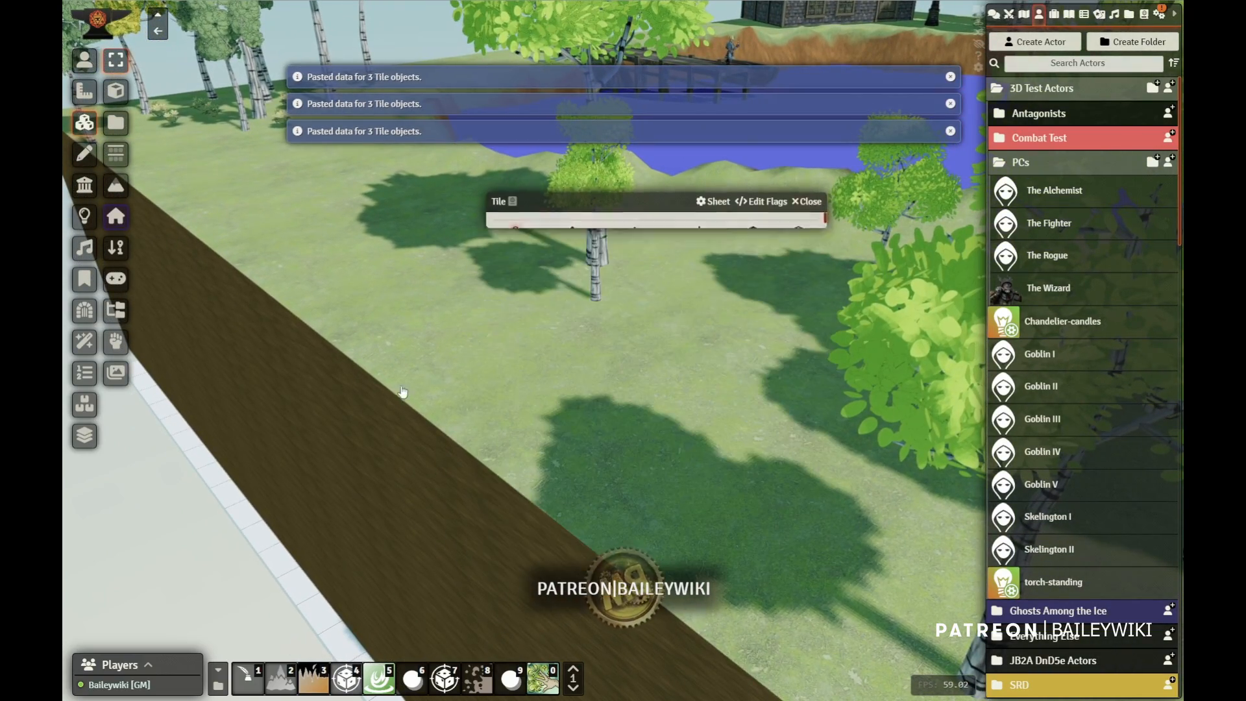
pyautogui.moveTo(403, 392); pyautogui.dragTo(587, 199)
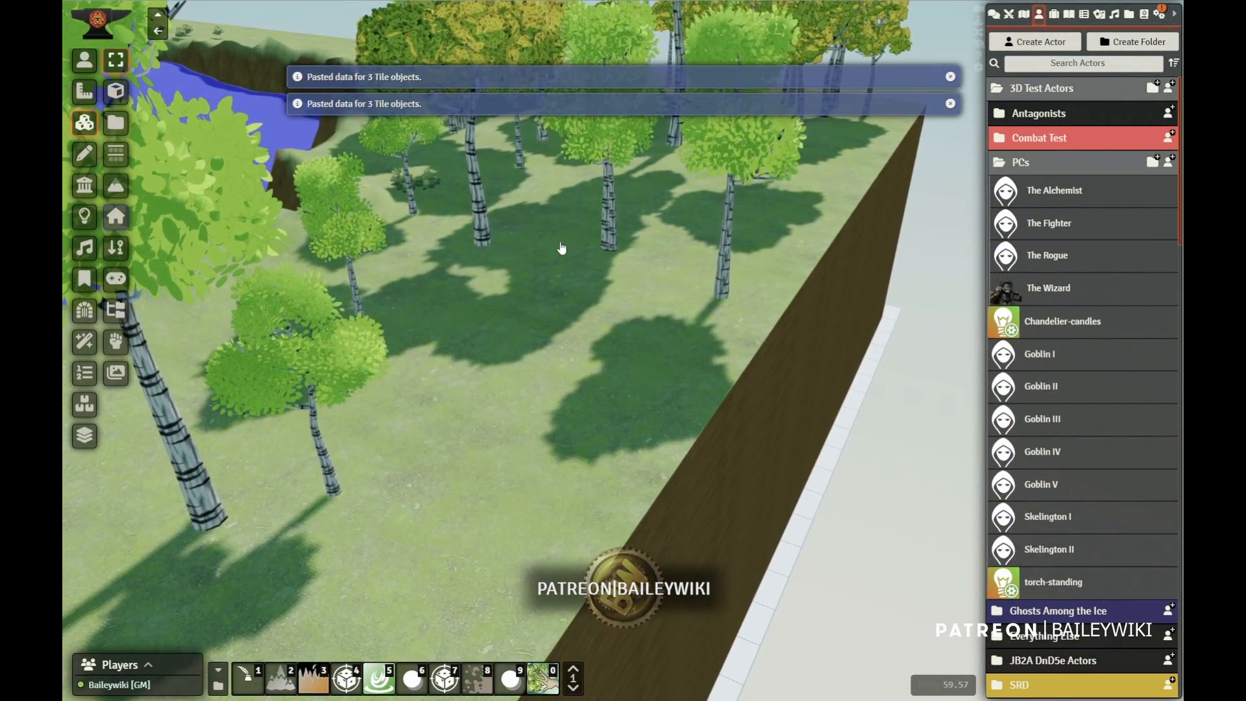
pyautogui.hotkey('ctrl', 'v')
pyautogui.scroll(3, 606, 286)
pyautogui.hotkey('ctrl', 'v')
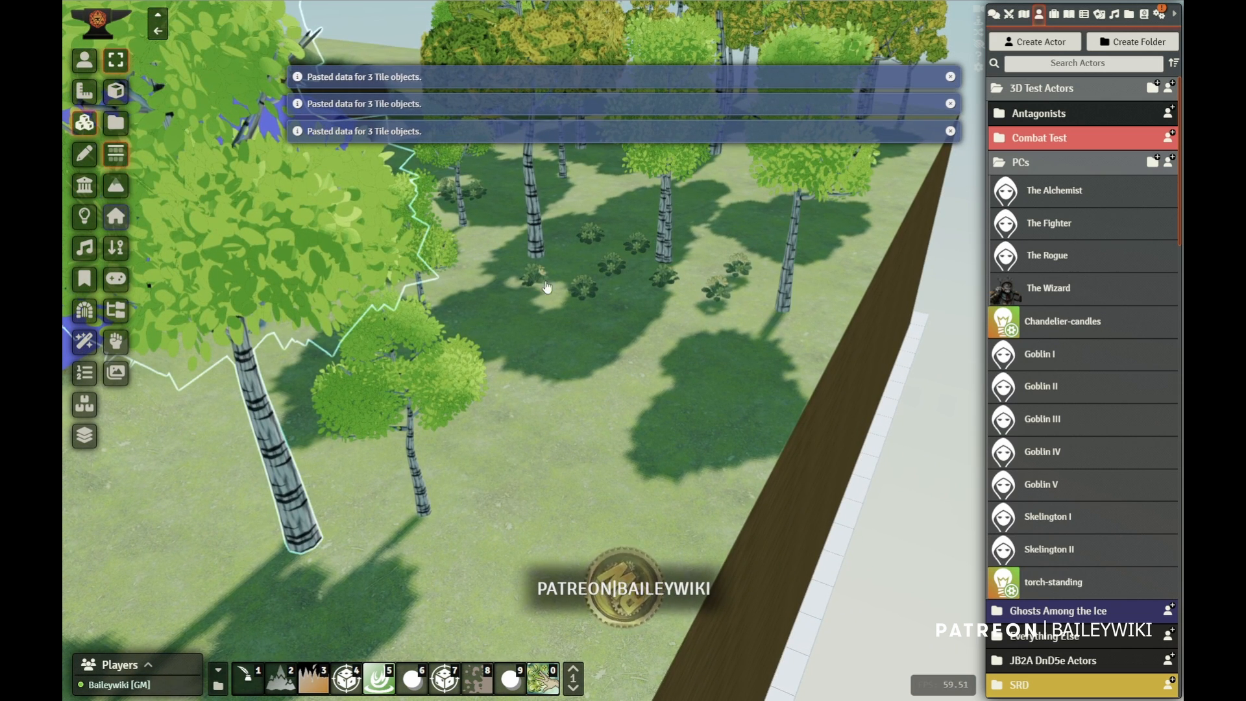
# Search the asset browser for "flower" and place the white Flower 030 at the foot of the lone birches by the terrain edge.
pyautogui.click(116, 155)
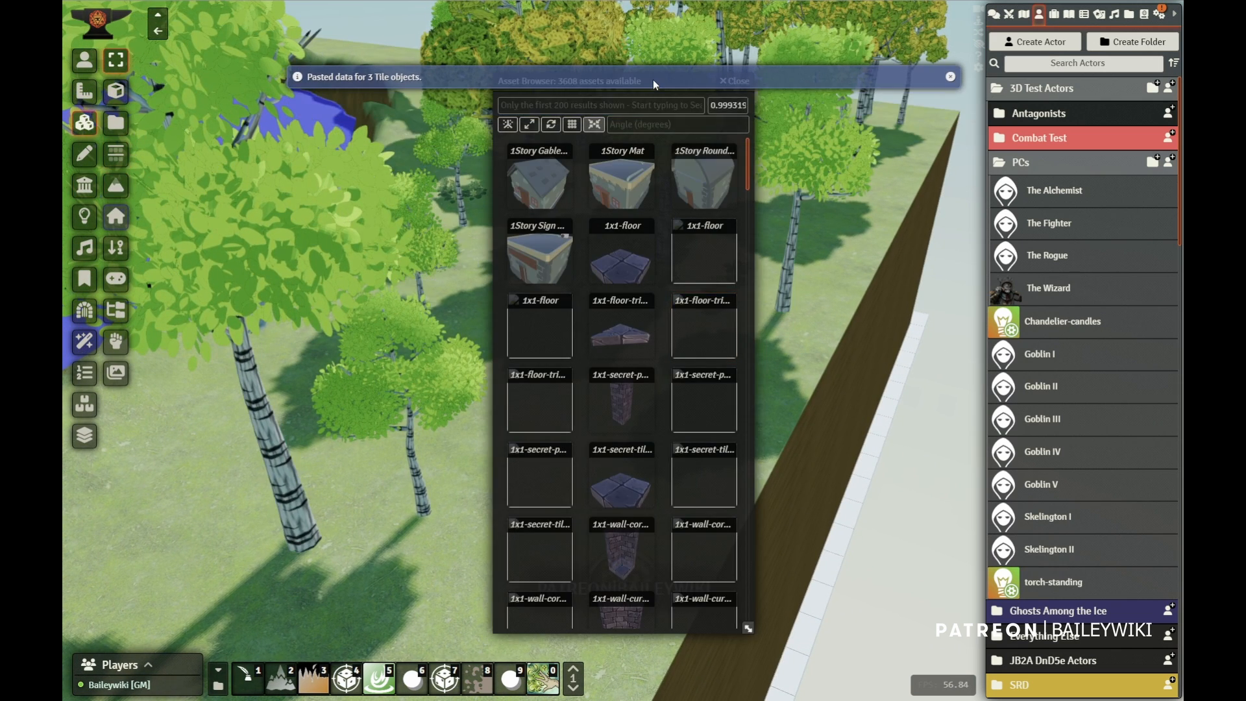
pyautogui.write('f')
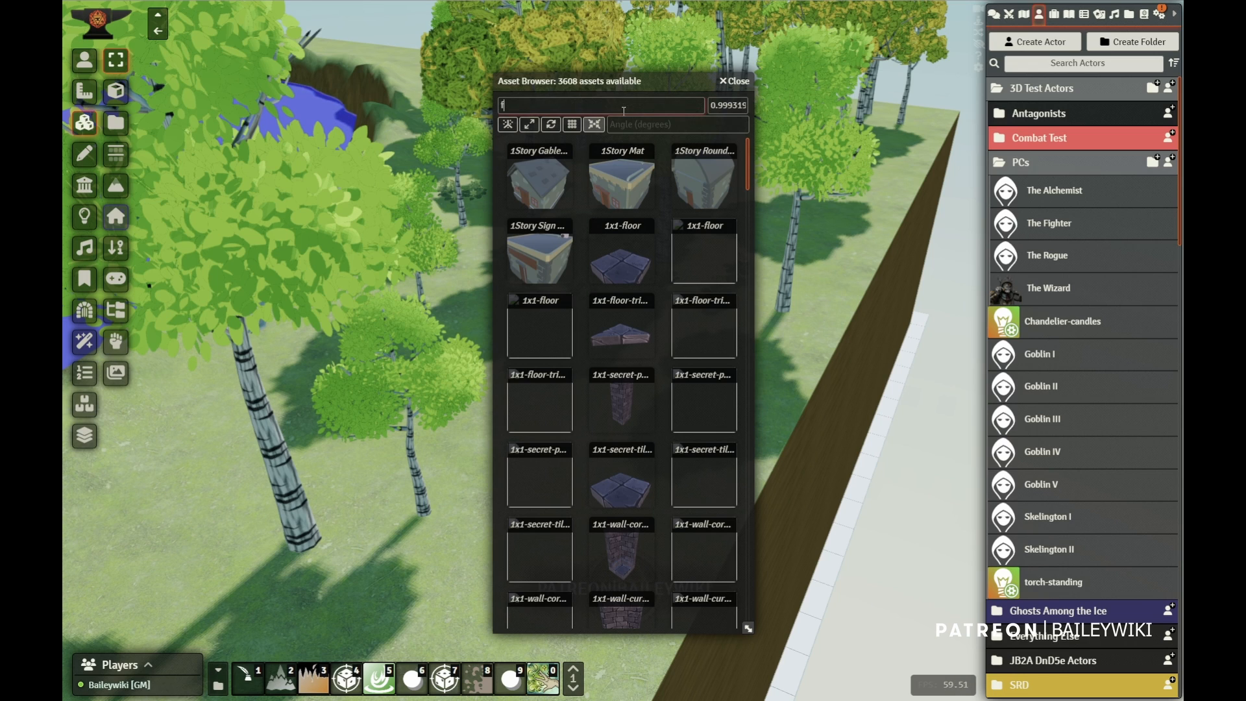
pyautogui.write('lower')
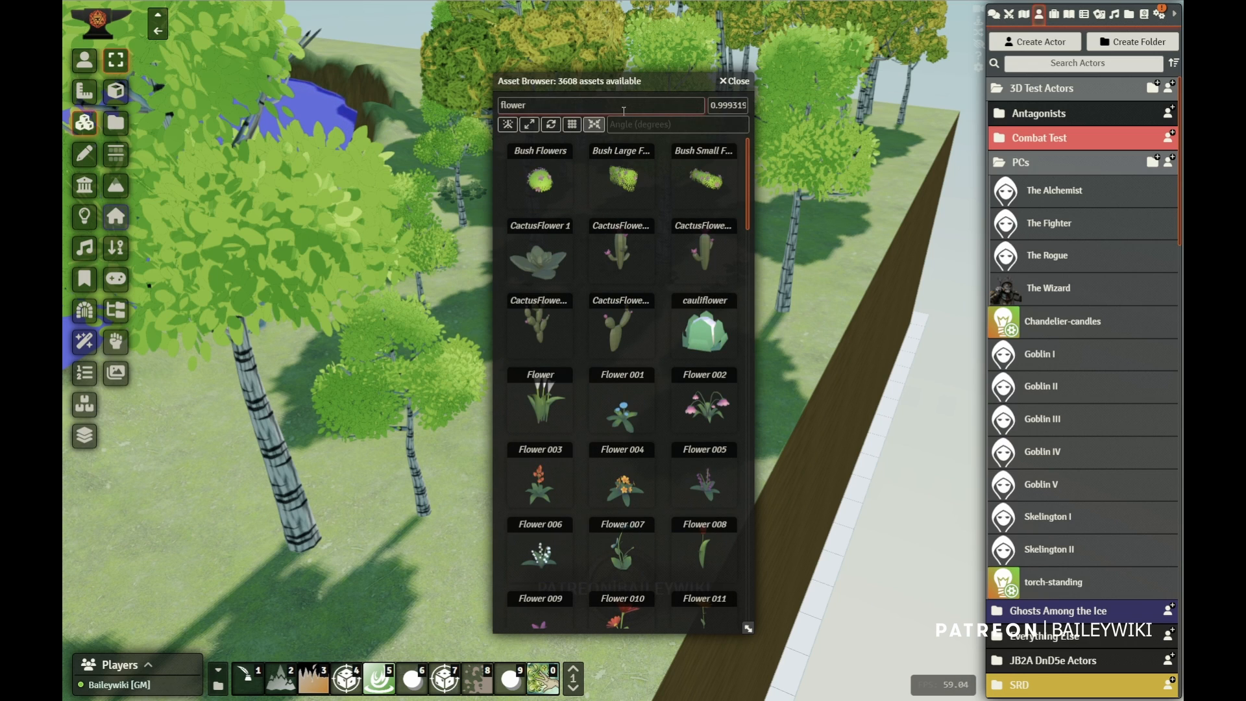
pyautogui.scroll(-5, 633, 423)
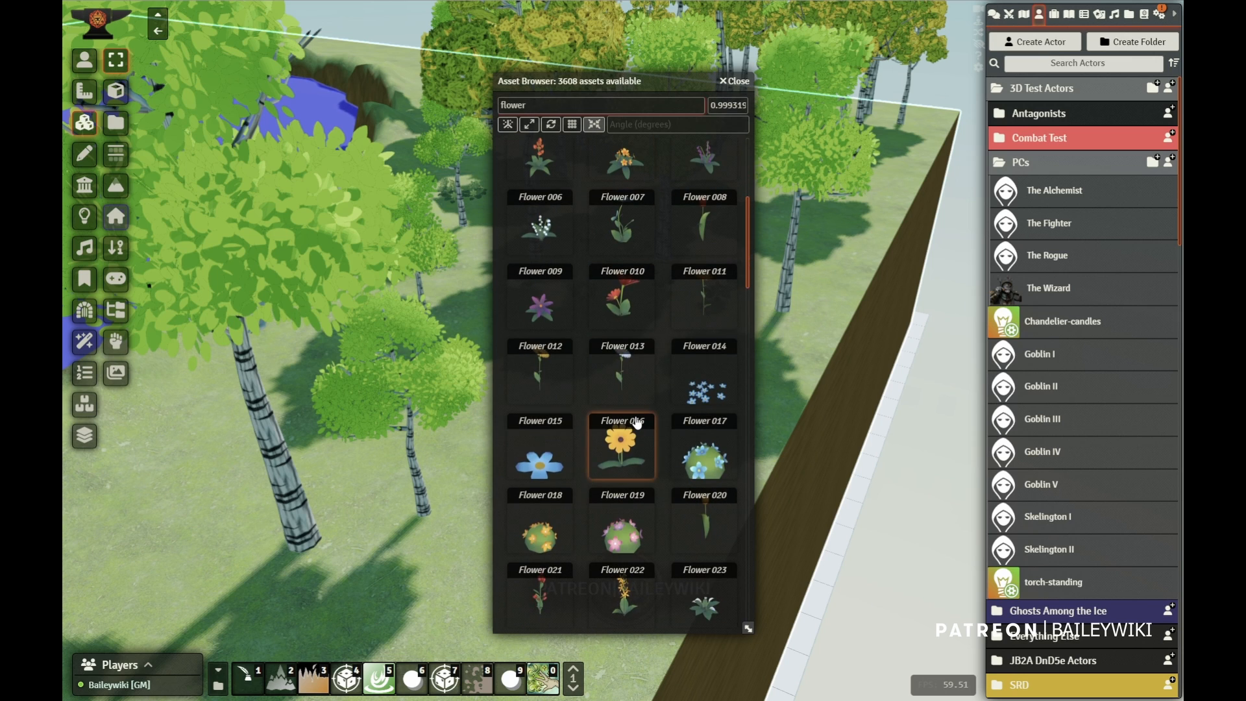
pyautogui.scroll(-6, 635, 428)
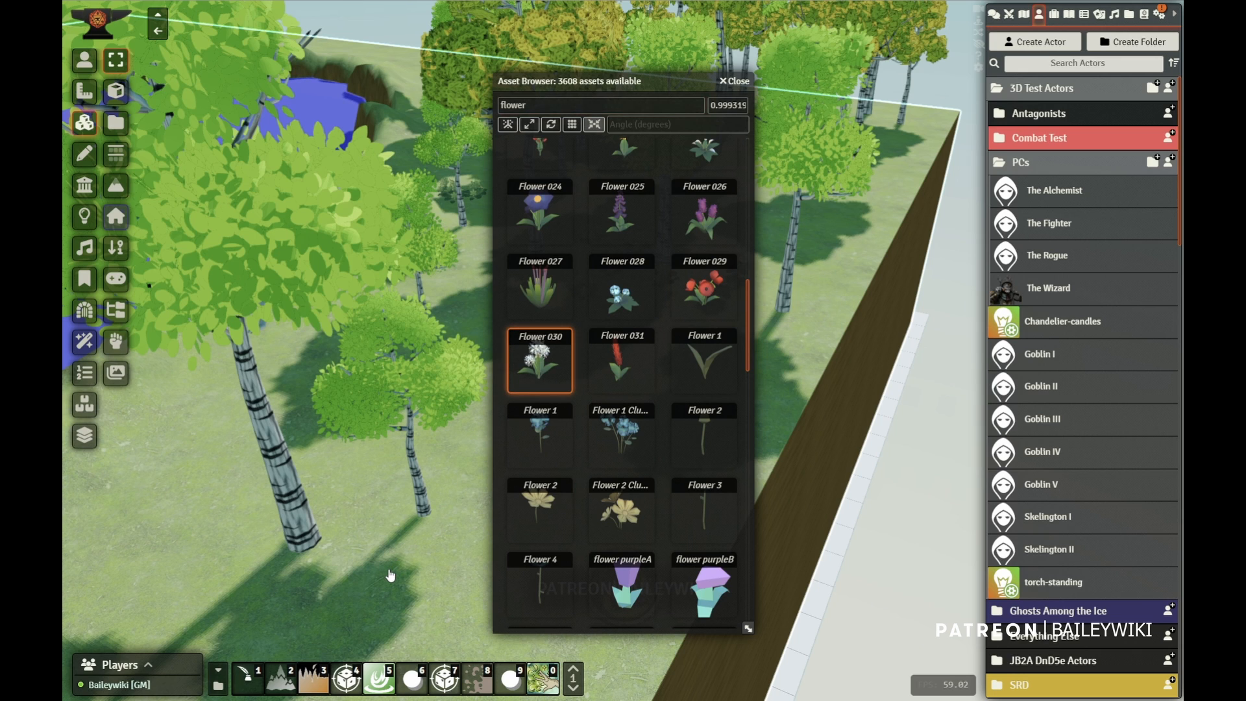
pyautogui.click(390, 575)
pyautogui.click(78, 116)
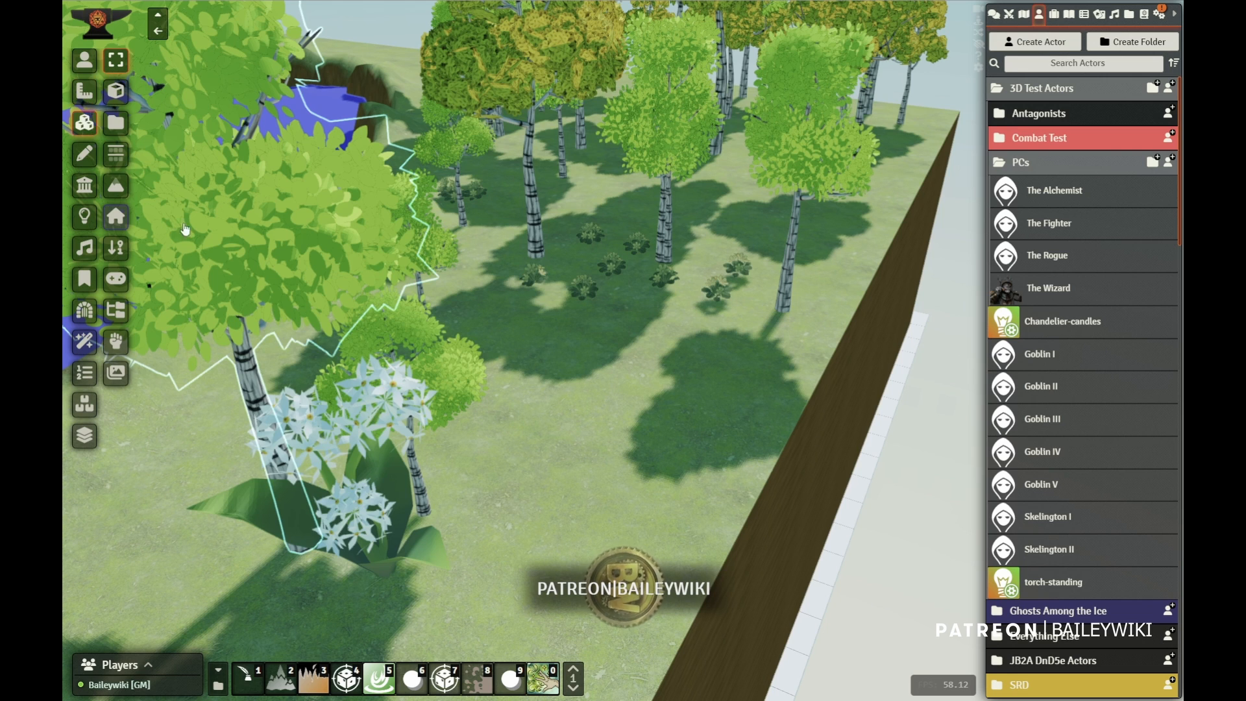
# Scale the oversized white flower down to a small plant in proportion to the birch beside it.
pyautogui.click(361, 534)
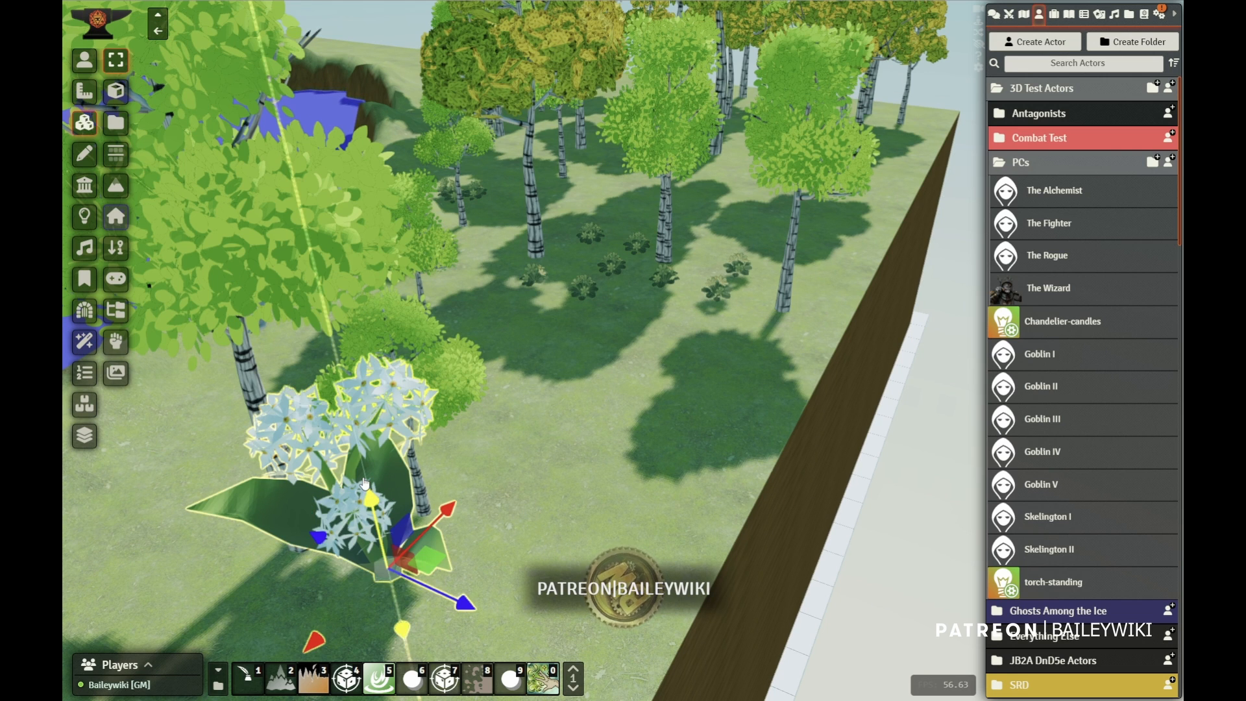
pyautogui.press('s')
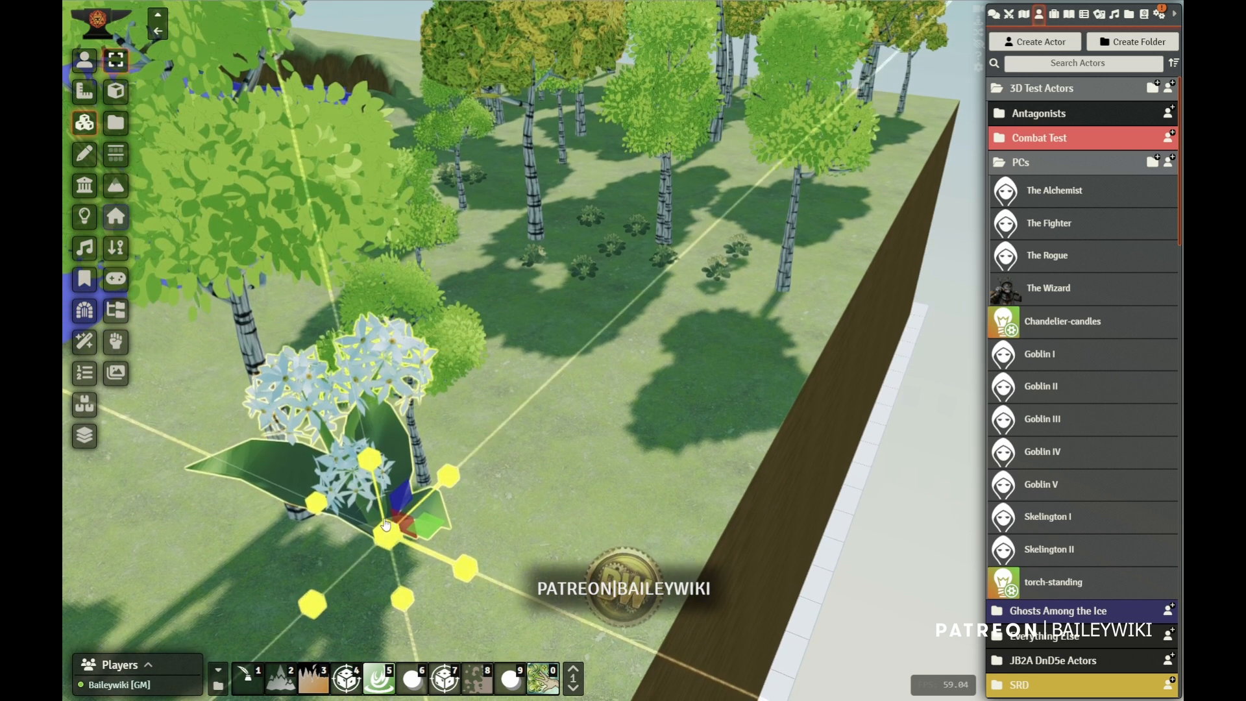
pyautogui.moveTo(385, 526); pyautogui.dragTo(389, 537)
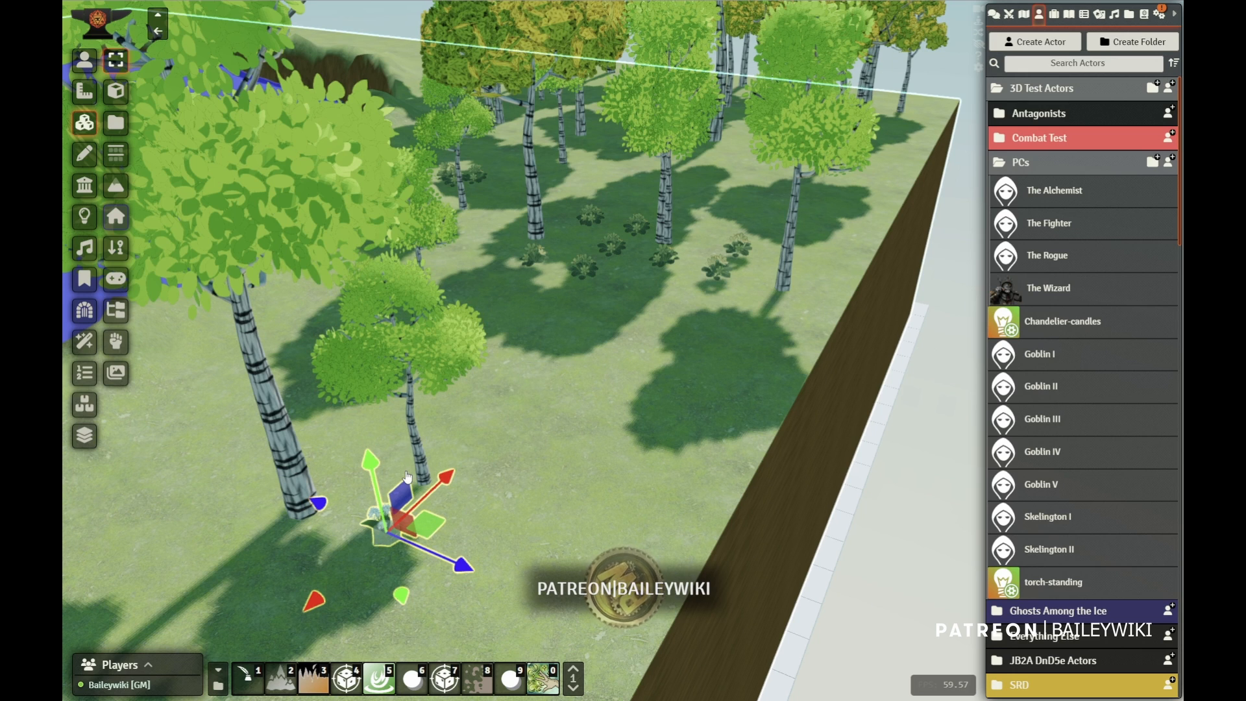
# Duplicate the small white flower and set the copy on the grass beside the original.
pyautogui.hotkey('ctrl', 'c')
pyautogui.hotkey('ctrl', 'v')
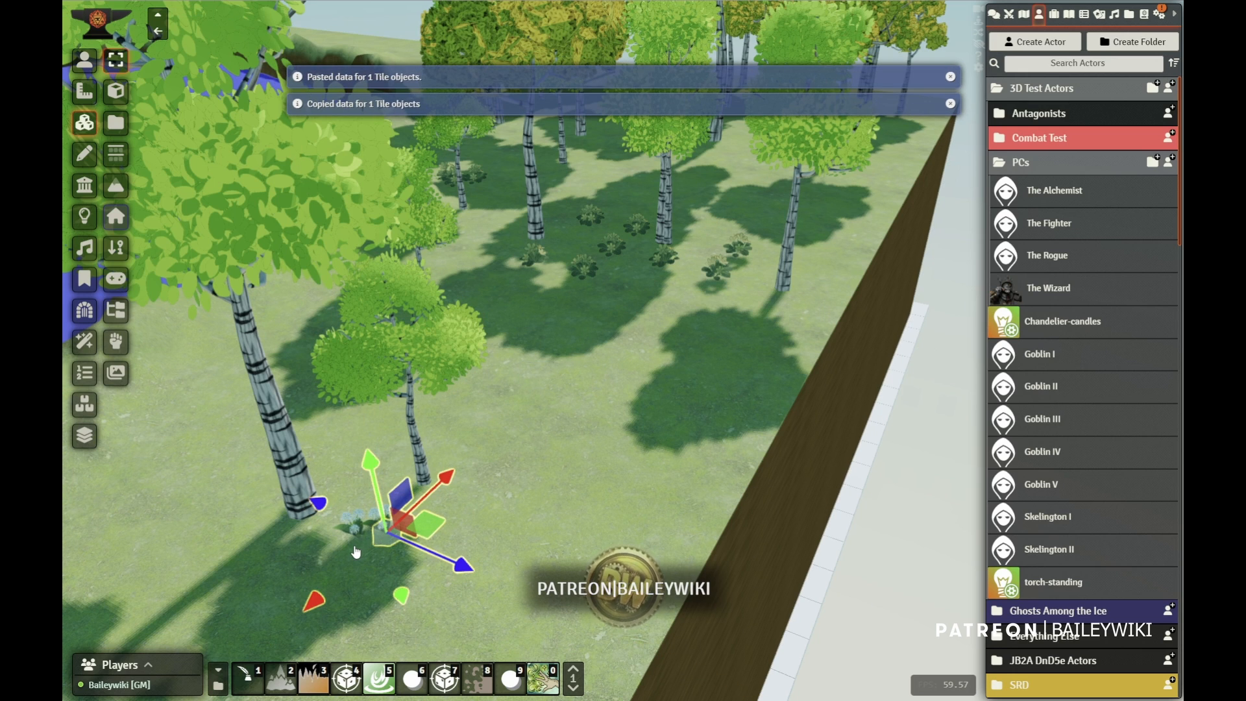
pyautogui.hotkey('ctrl', 'v')
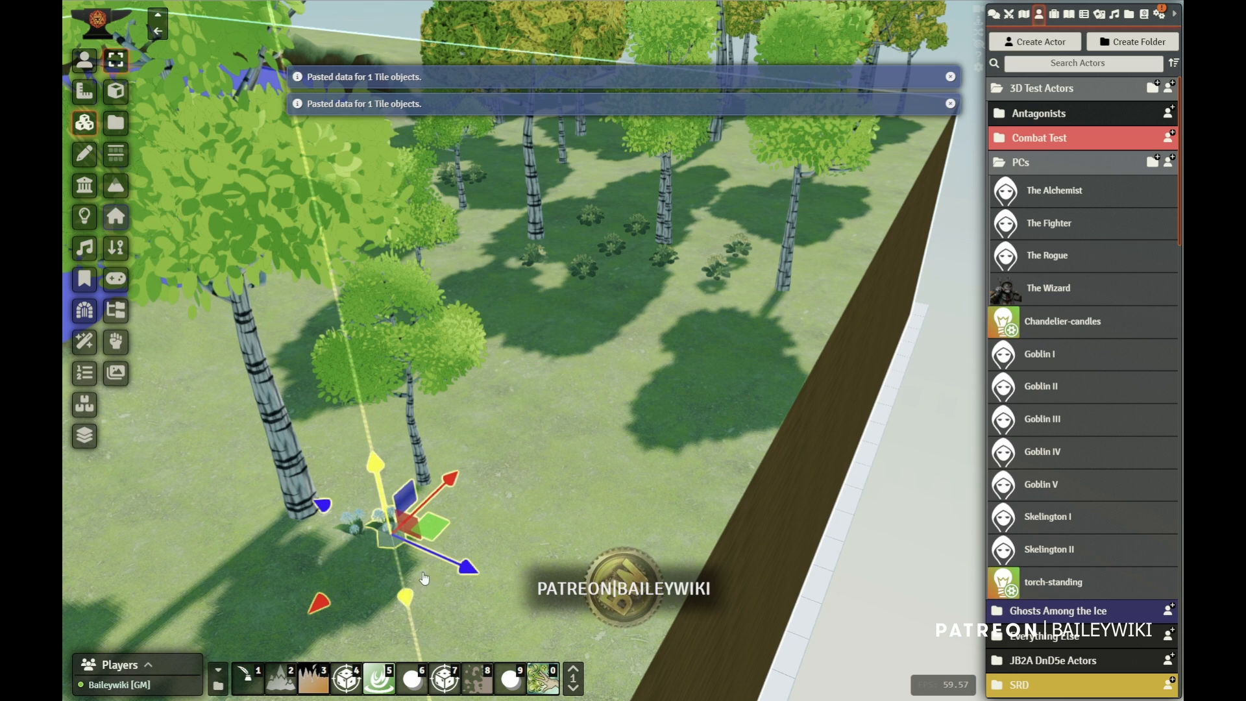
pyautogui.moveTo(422, 598); pyautogui.dragTo(458, 633)
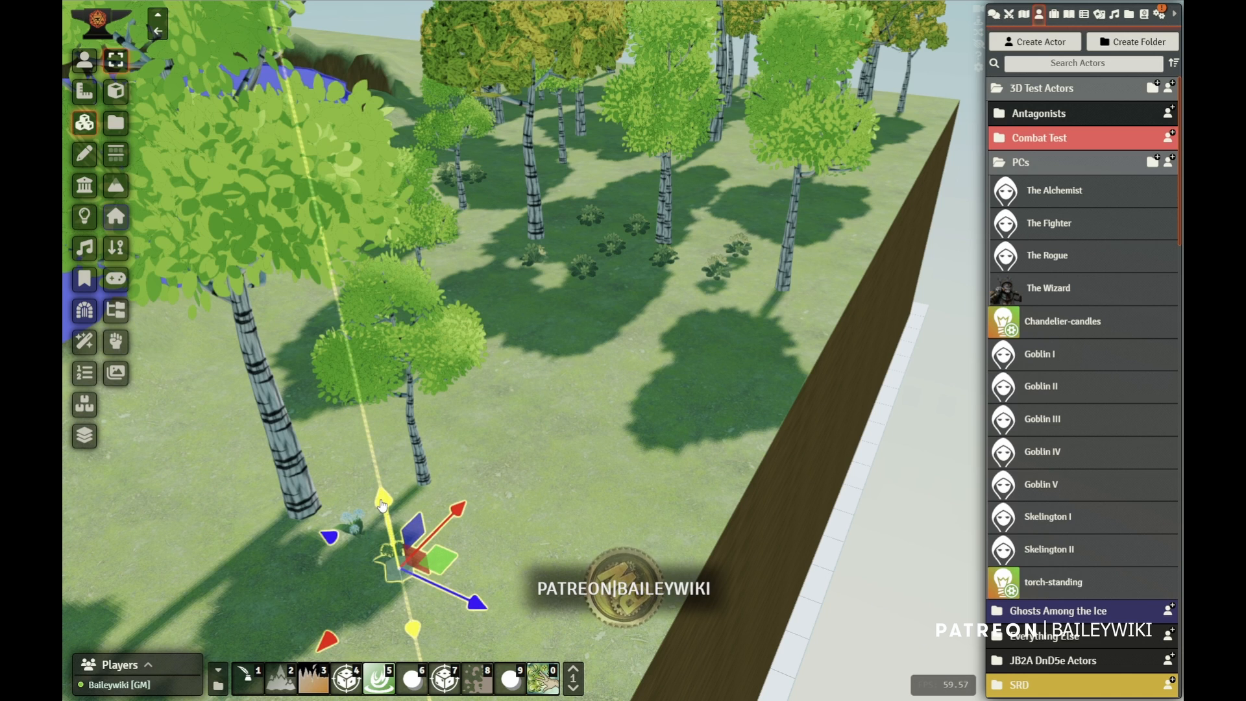
pyautogui.moveTo(382, 500); pyautogui.dragTo(379, 482)
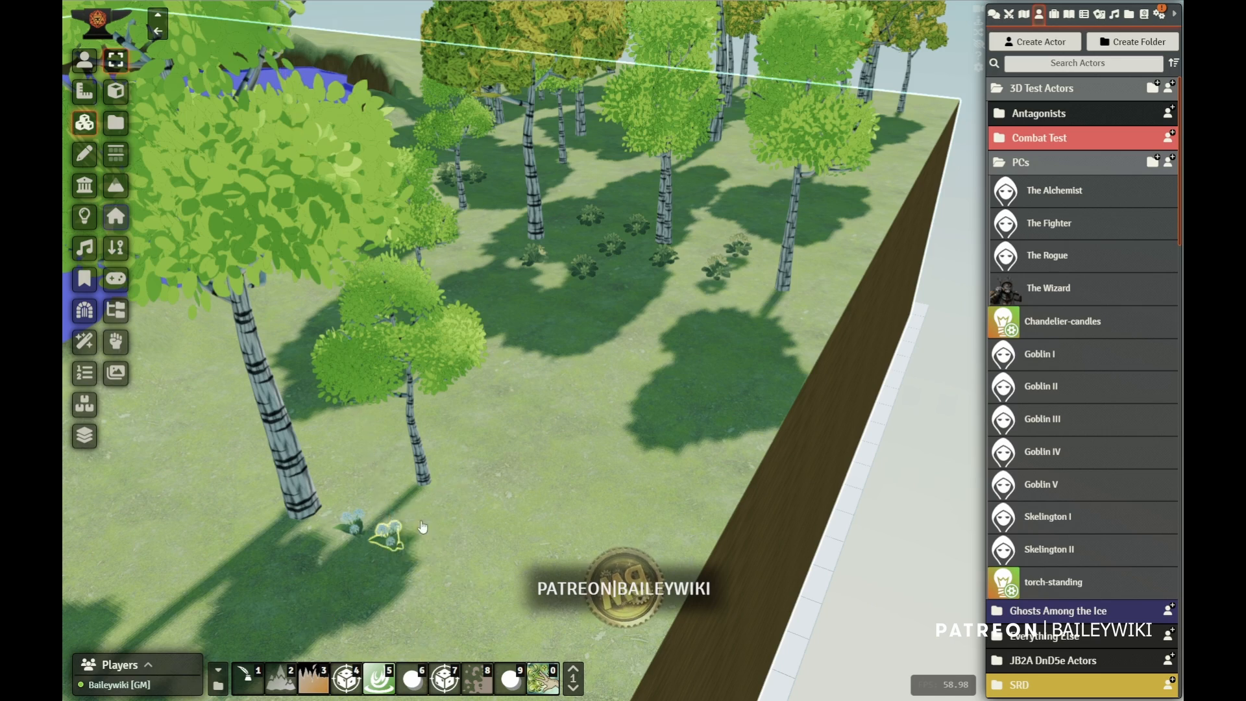
# Raise the sunken copy of the white flower so its leaves sit above the ground.
pyautogui.click(90, 68)
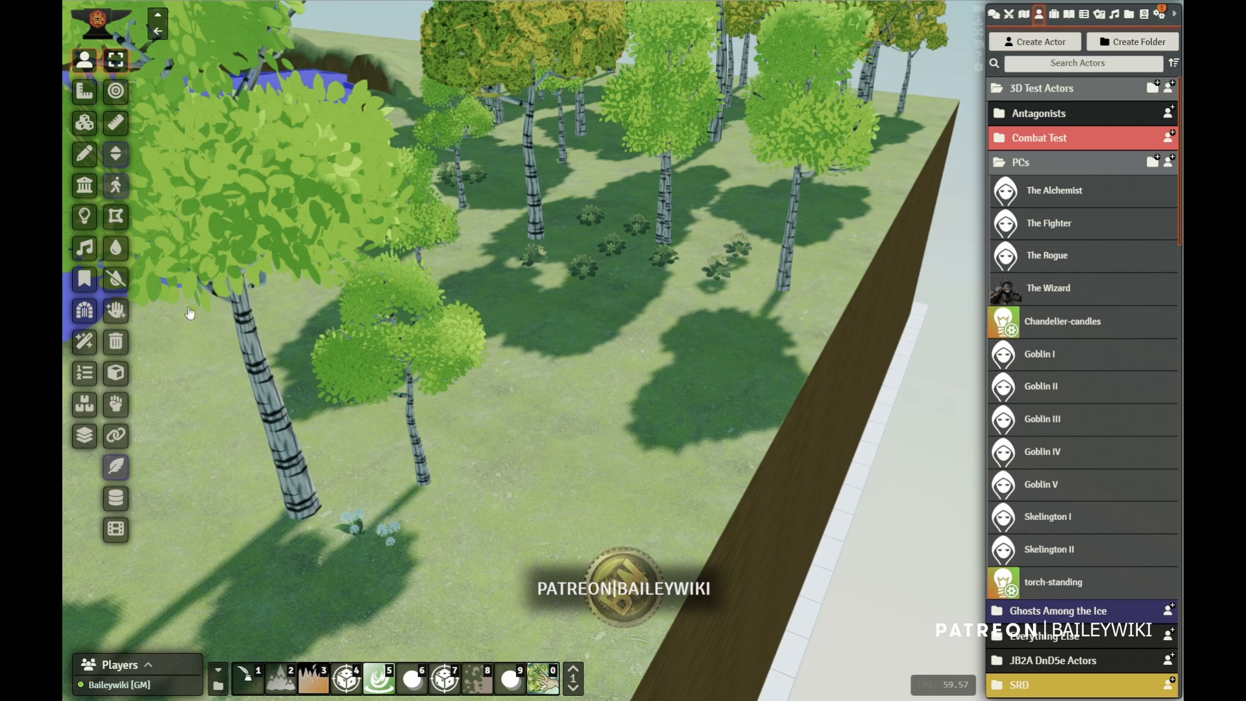
pyautogui.moveTo(515, 569); pyautogui.dragTo(571, 397, button='right')
pyautogui.scroll(7, 431, 256)
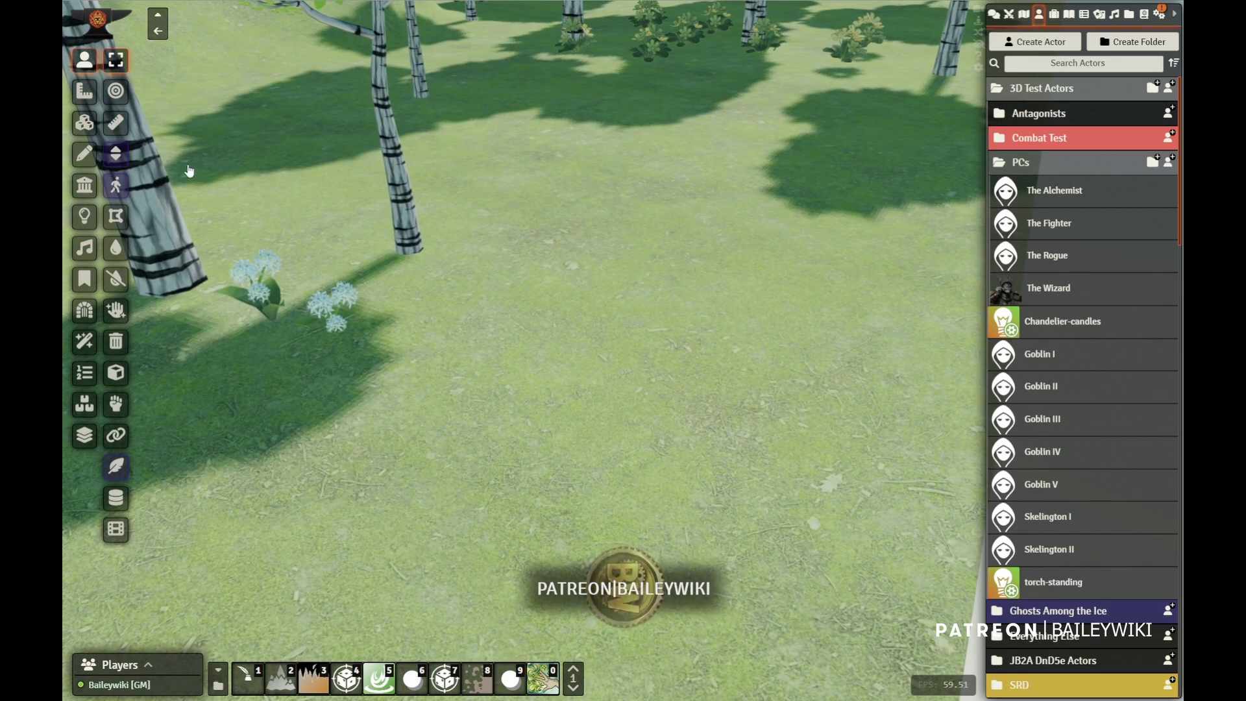
pyautogui.click(117, 151)
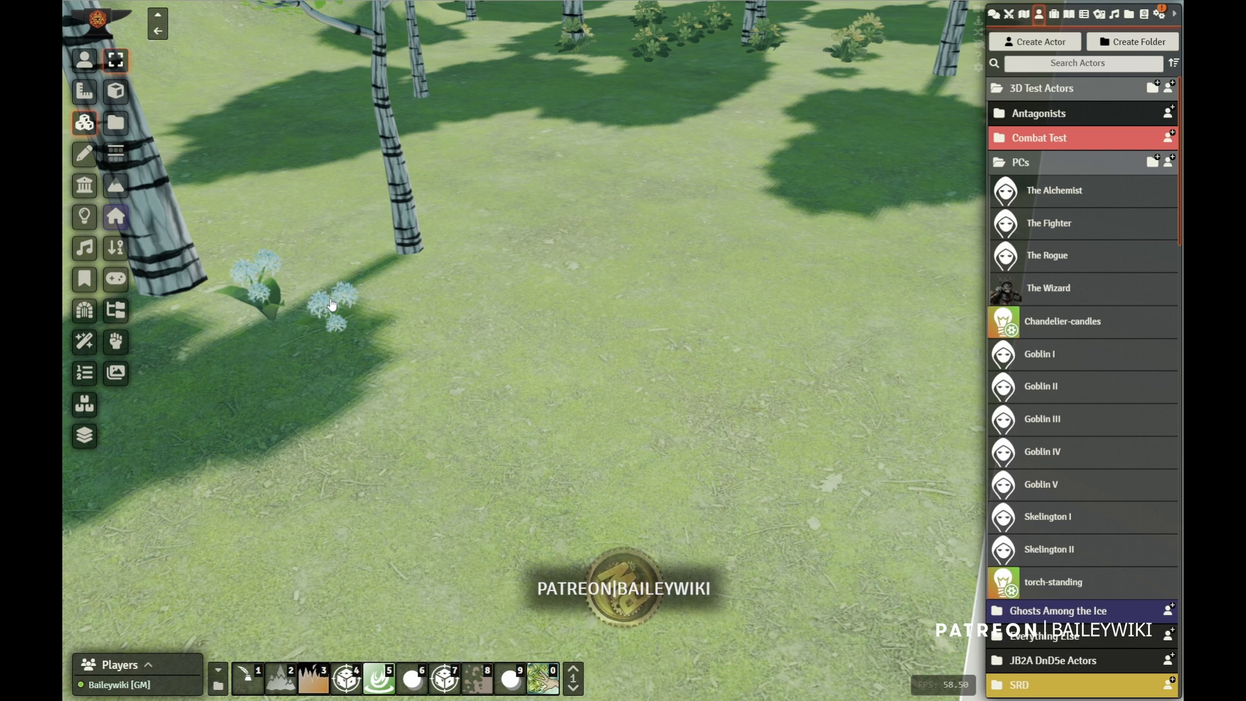
pyautogui.click(324, 309)
pyautogui.moveTo(329, 262); pyautogui.dragTo(320, 228)
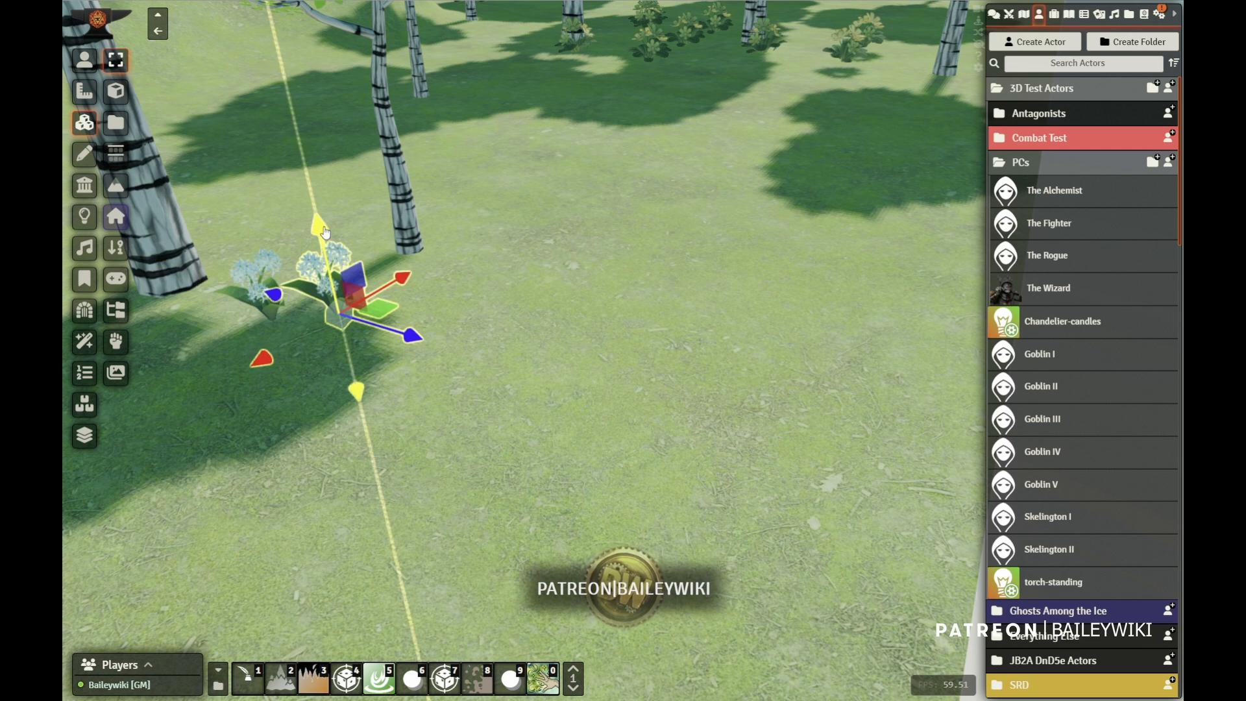
# Copy both white flowers together and paste the pair among the plants in the birch grove at the terrain's corner.
pyautogui.keyDown('shift'); pyautogui.click(244, 286); pyautogui.keyUp('shift')
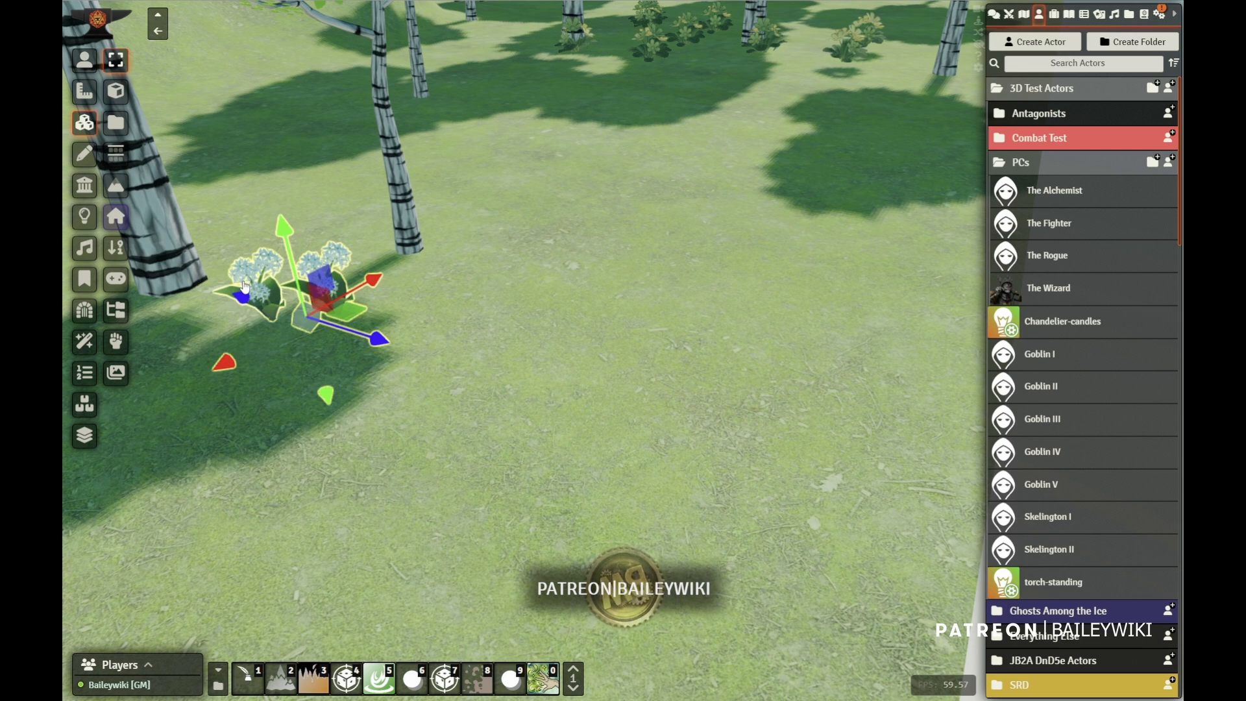
pyautogui.hotkey('ctrl', 'c')
pyautogui.scroll(-12, 258, 292)
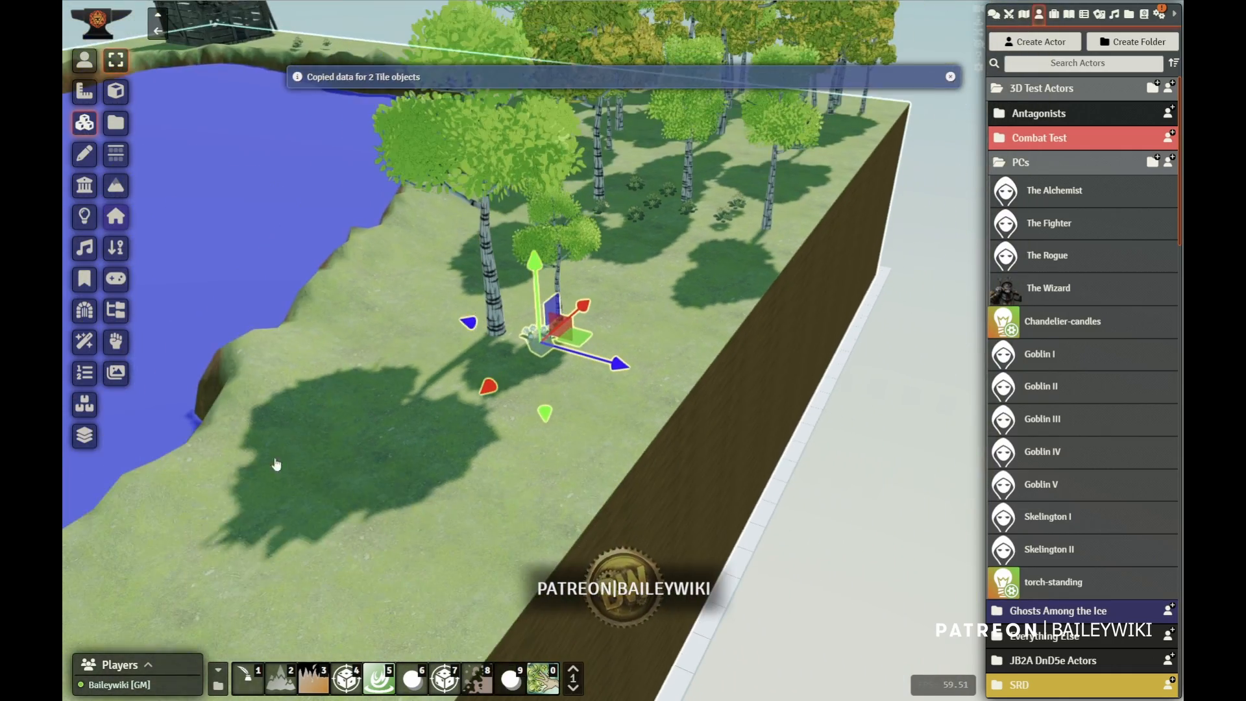
pyautogui.moveTo(275, 467); pyautogui.dragTo(650, 124, button='right')
pyautogui.scroll(-6, 650, 124)
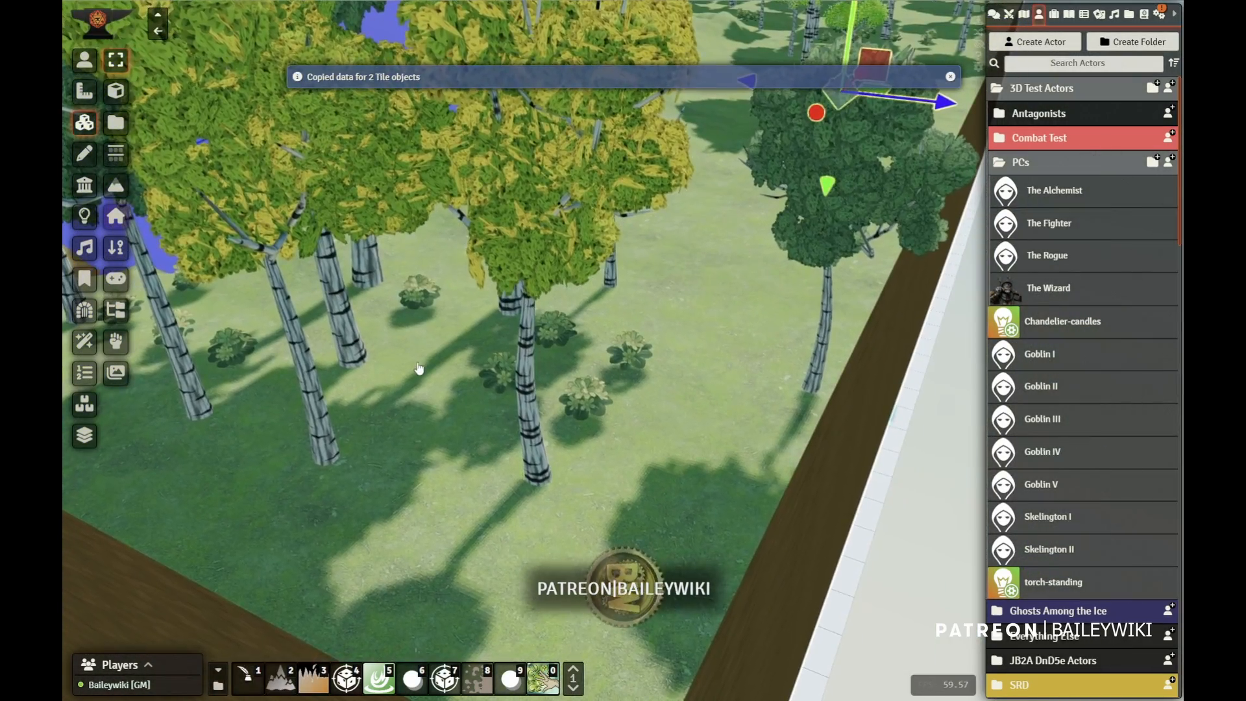
pyautogui.hotkey('ctrl', 'v')
pyautogui.hotkey('ctrl', 'v')
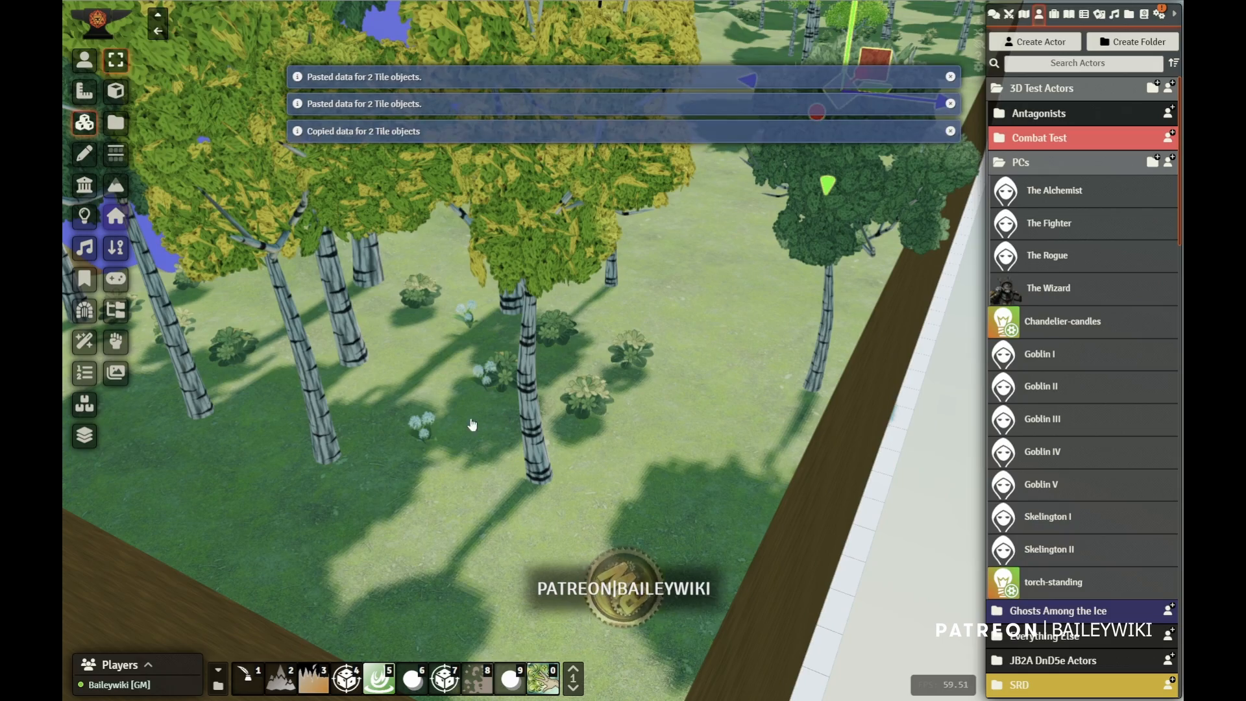
# Paste more white flower pairs along the grassy shore between the birch grove and the dock's lamppost.
pyautogui.moveTo(344, 419); pyautogui.dragTo(805, 484, button='right')
pyautogui.hotkey('ctrl', 'v')
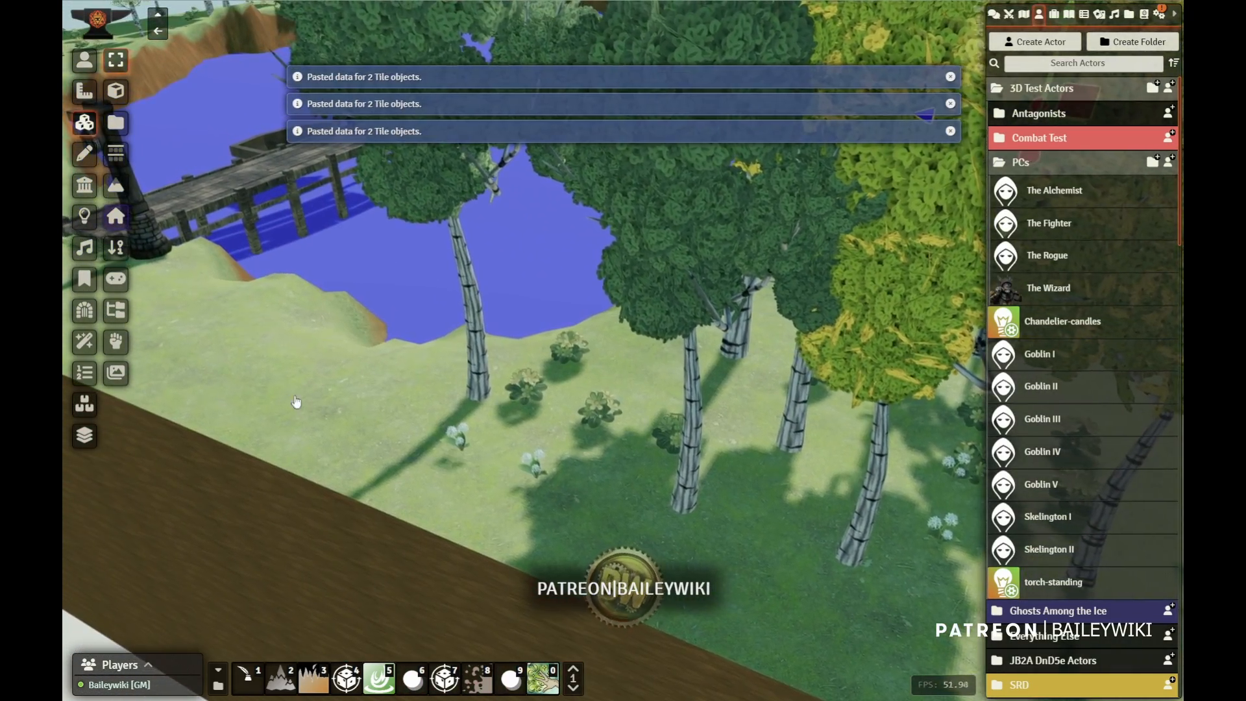
pyautogui.moveTo(298, 403); pyautogui.dragTo(640, 523, button='right')
pyautogui.scroll(3, 610, 487)
pyautogui.moveTo(507, 415); pyautogui.dragTo(591, 455, button='middle')
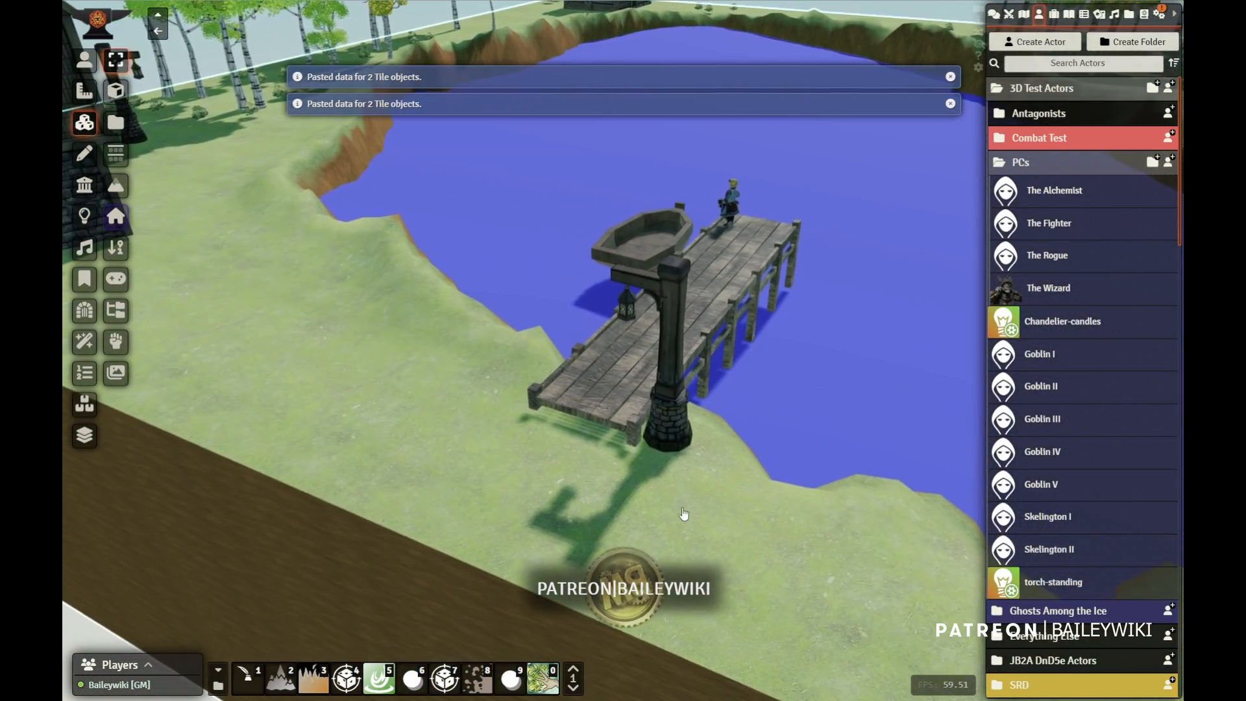
# Paste white flower pairs beside the house and under the trees along the shore beyond it.
pyautogui.moveTo(591, 454); pyautogui.dragTo(520, 412, button='right')
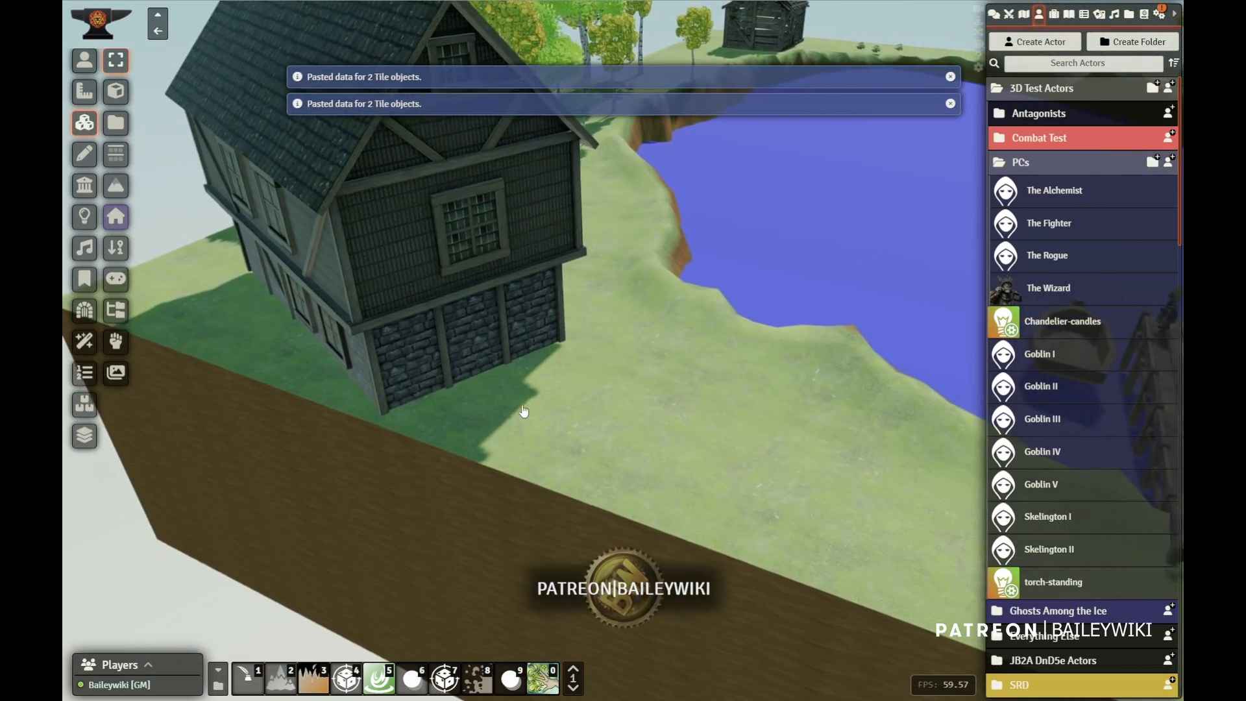
pyautogui.moveTo(623, 388); pyautogui.dragTo(257, 389, button='right')
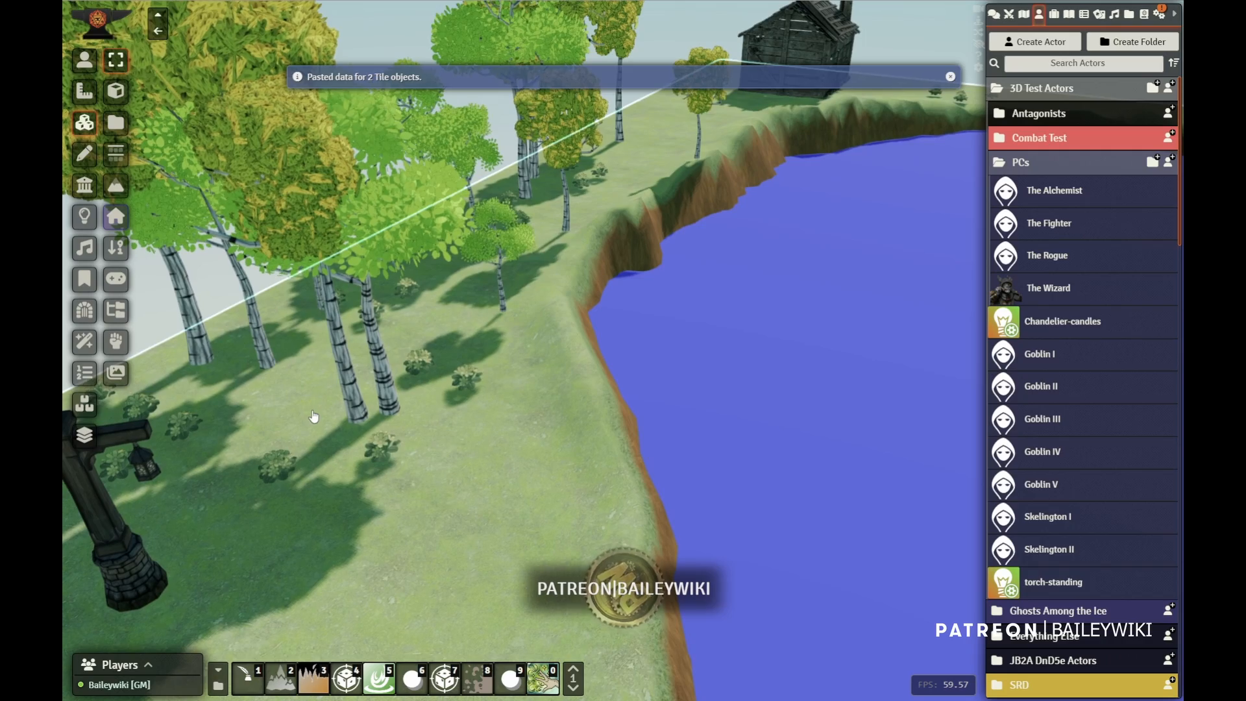
pyautogui.hotkey('ctrl', 'v')
pyautogui.moveTo(495, 359); pyautogui.dragTo(313, 678, button='right')
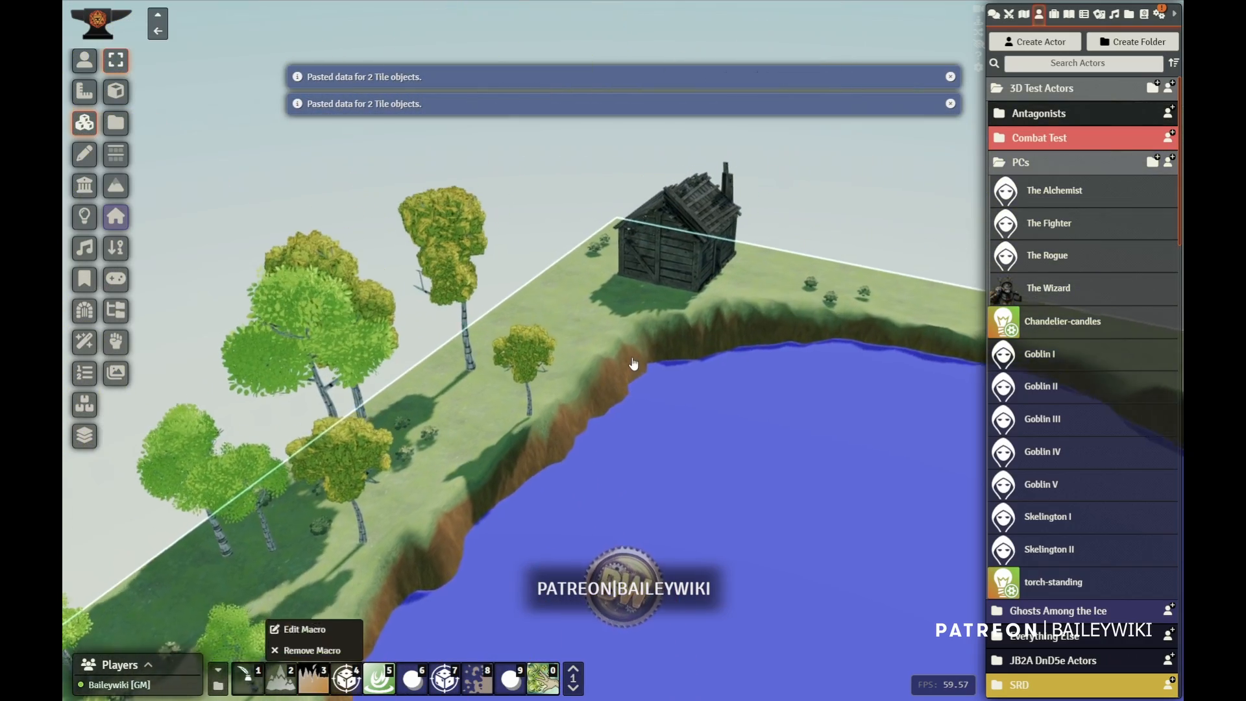
# Paste white flower pairs on the grass around the wooden shack.
pyautogui.scroll(4, 632, 361)
pyautogui.moveTo(486, 419); pyautogui.dragTo(432, 478, button='right')
pyautogui.scroll(5, 606, 345)
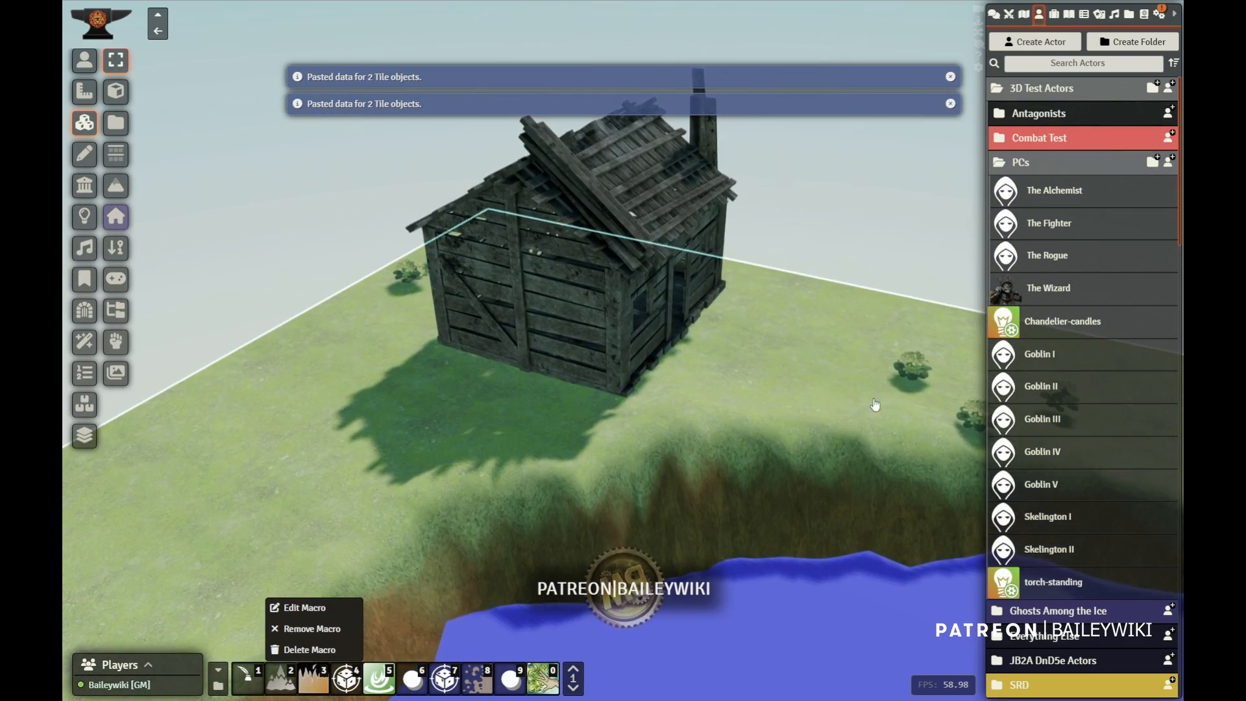
pyautogui.hotkey('ctrl', 'v')
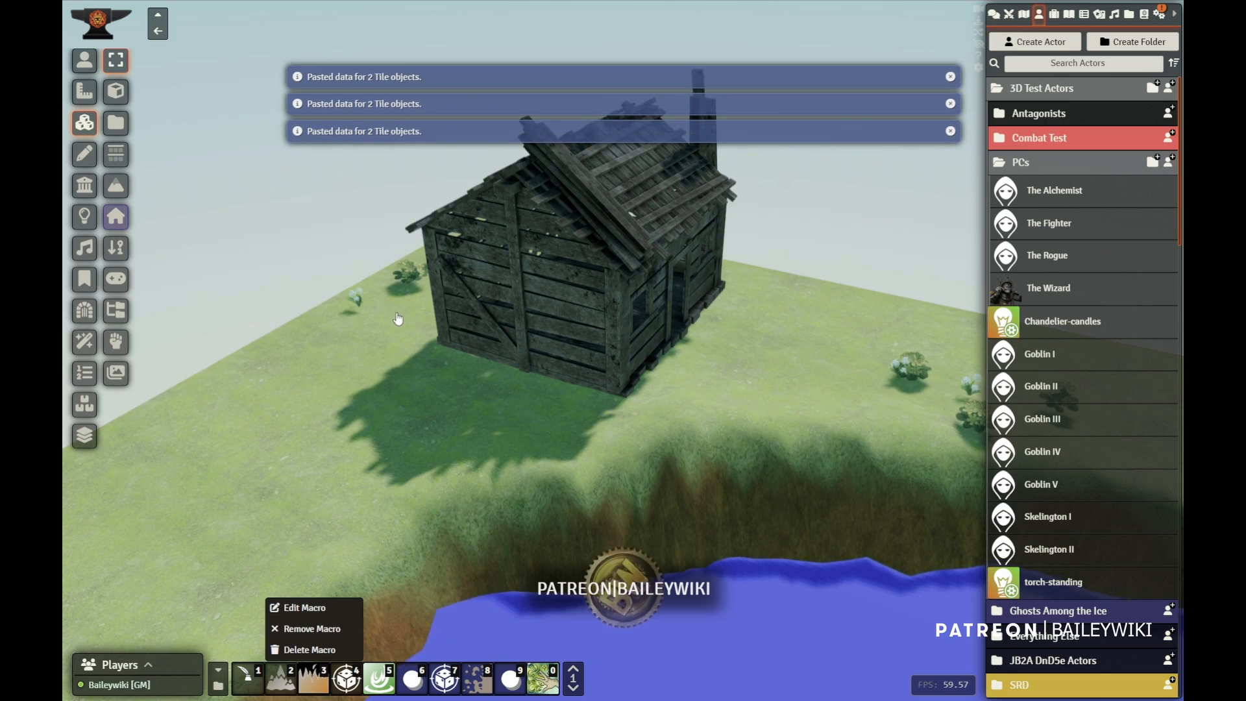
# Place an ambient light at the lantern of the lamppost beside the dock, with its radius reaching onto the nearby shore.
pyautogui.scroll(-5, 409, 377)
pyautogui.scroll(-3, 402, 372)
pyautogui.moveTo(384, 448); pyautogui.dragTo(183, 411, button='right')
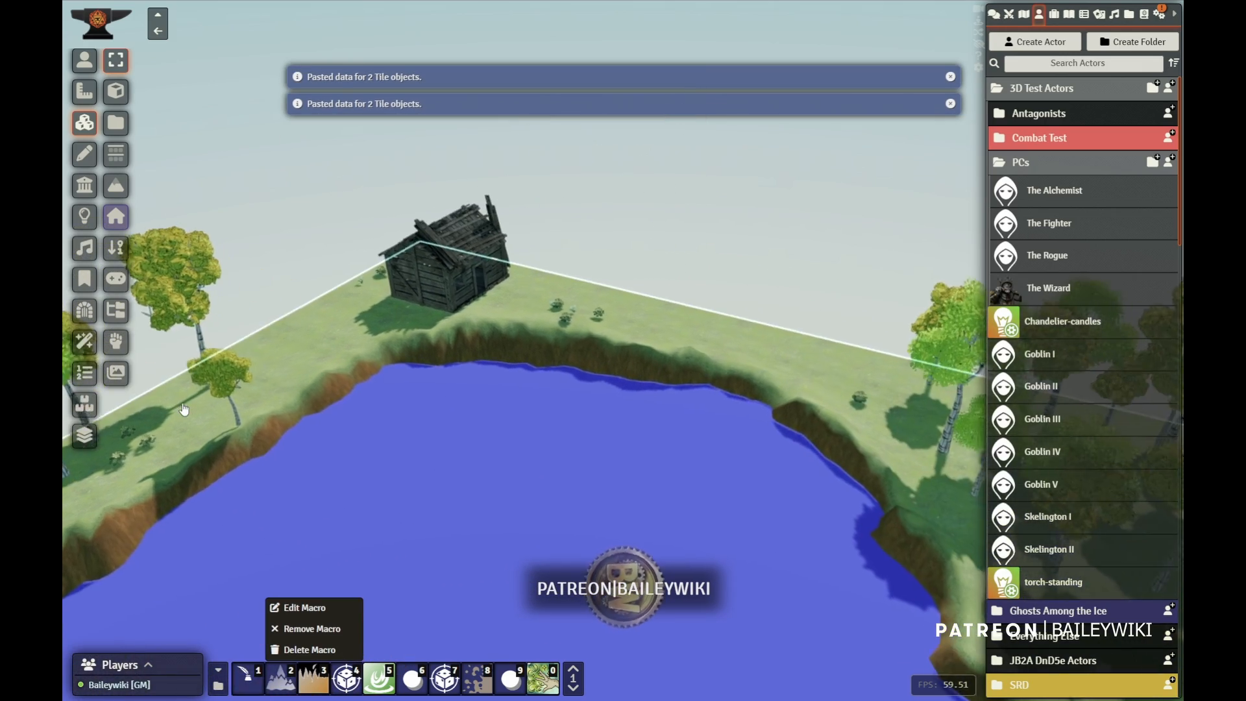
pyautogui.scroll(-3, 356, 494)
pyautogui.scroll(-3, 357, 496)
pyautogui.moveTo(357, 496); pyautogui.dragTo(431, 313, button='right')
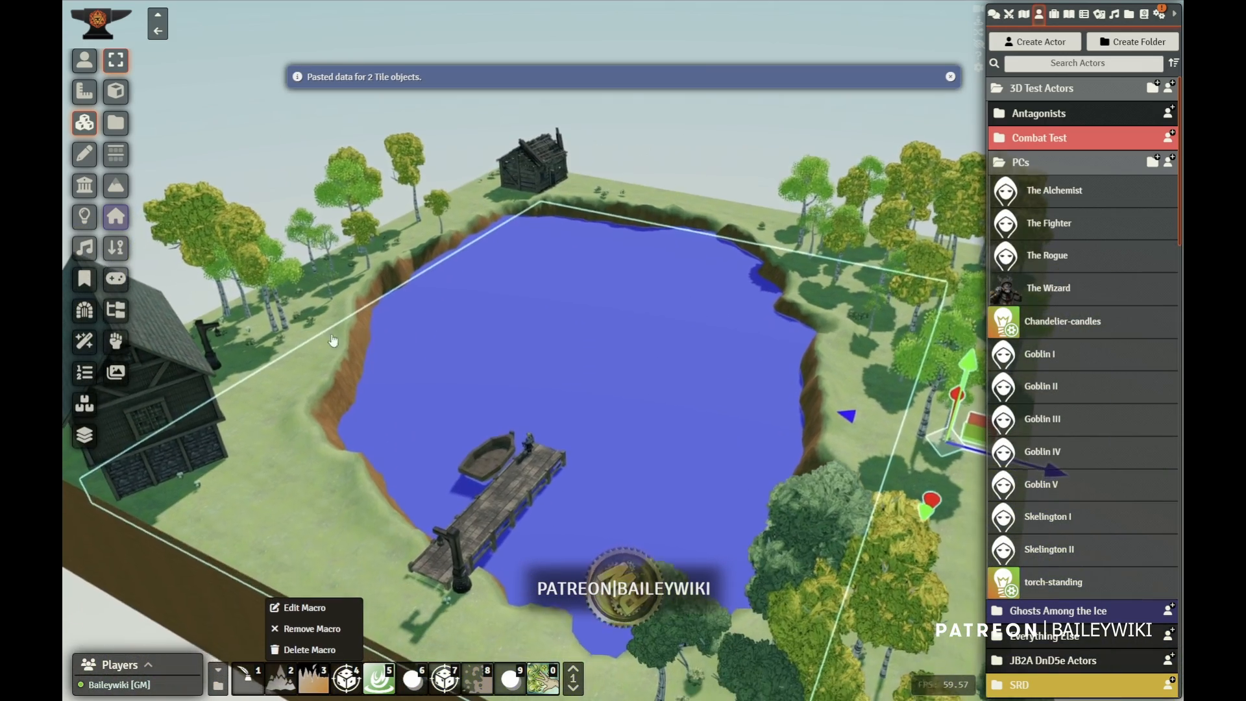
pyautogui.click(85, 218)
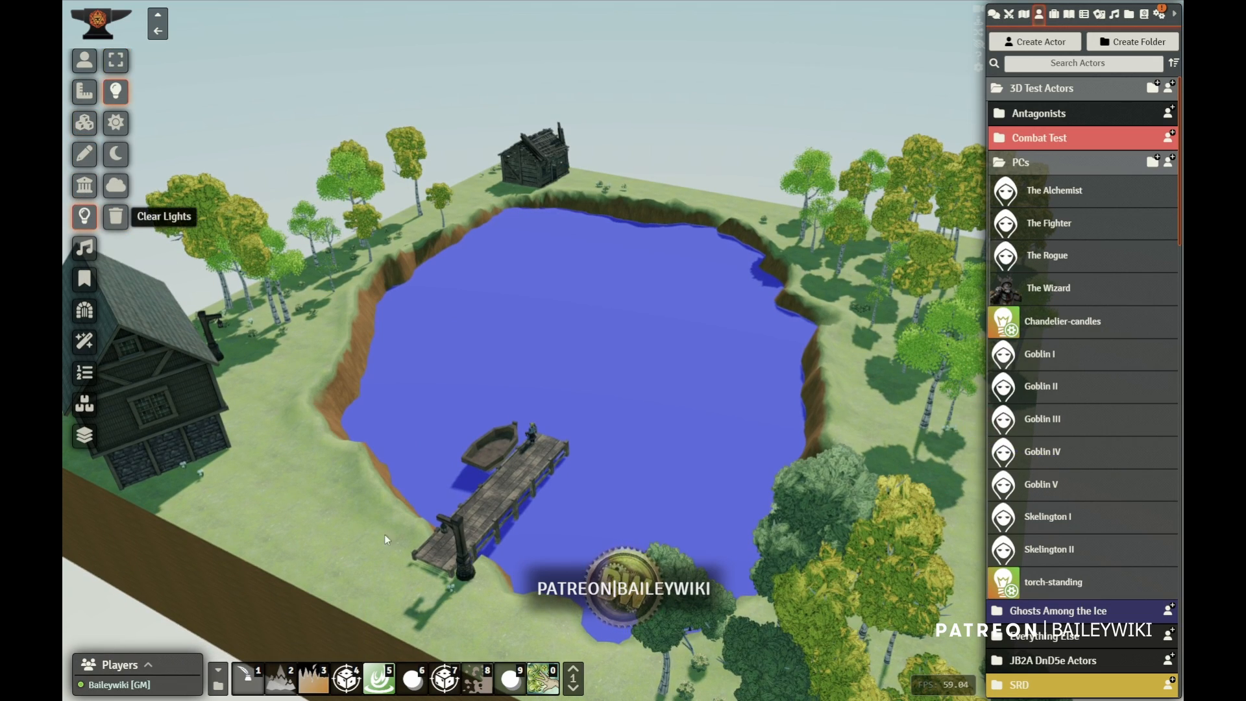
pyautogui.moveTo(328, 376); pyautogui.dragTo(279, 389, button='right')
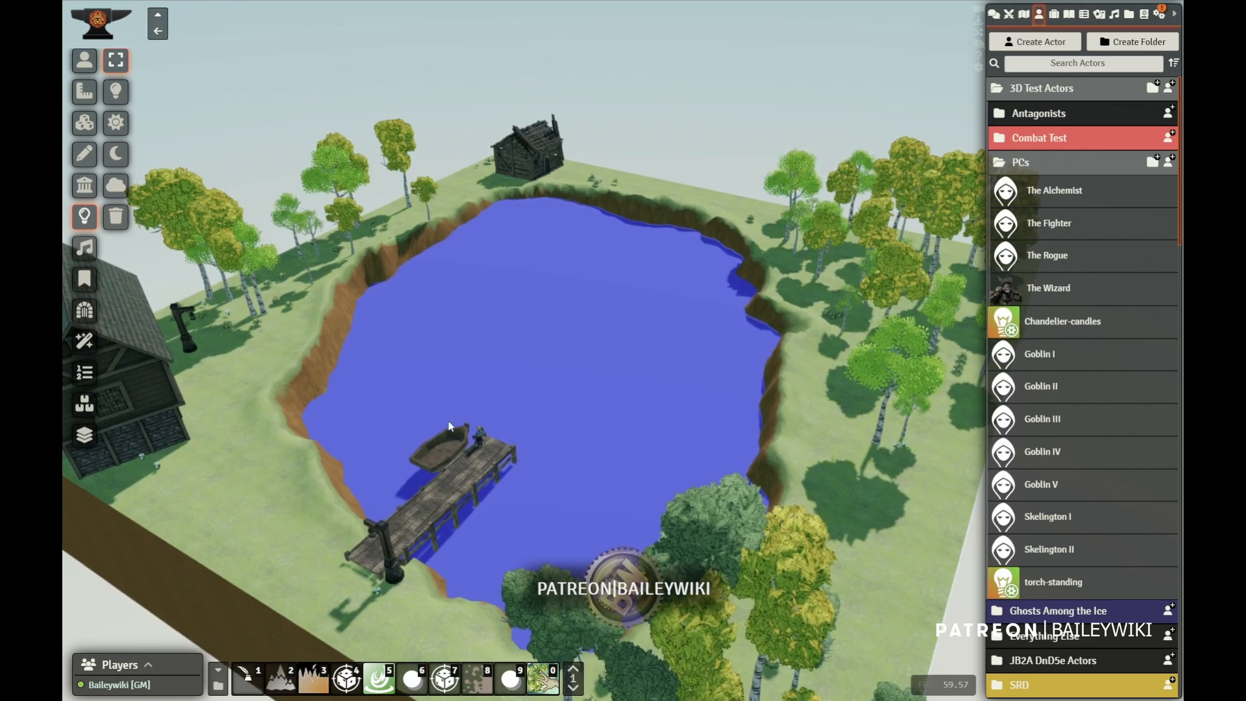
pyautogui.moveTo(409, 501); pyautogui.dragTo(478, 306, button='right')
pyautogui.scroll(5, 479, 307)
pyautogui.moveTo(304, 214); pyautogui.dragTo(414, 260, button='right')
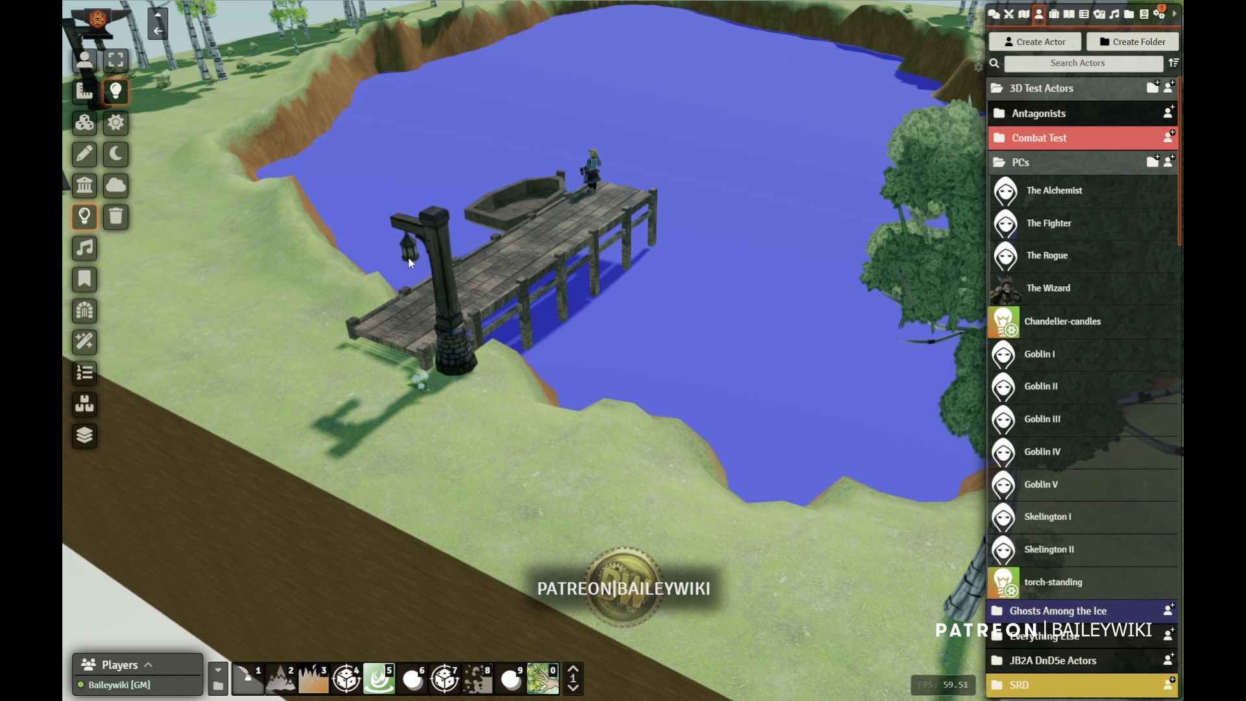
pyautogui.moveTo(409, 285); pyautogui.dragTo(295, 306)
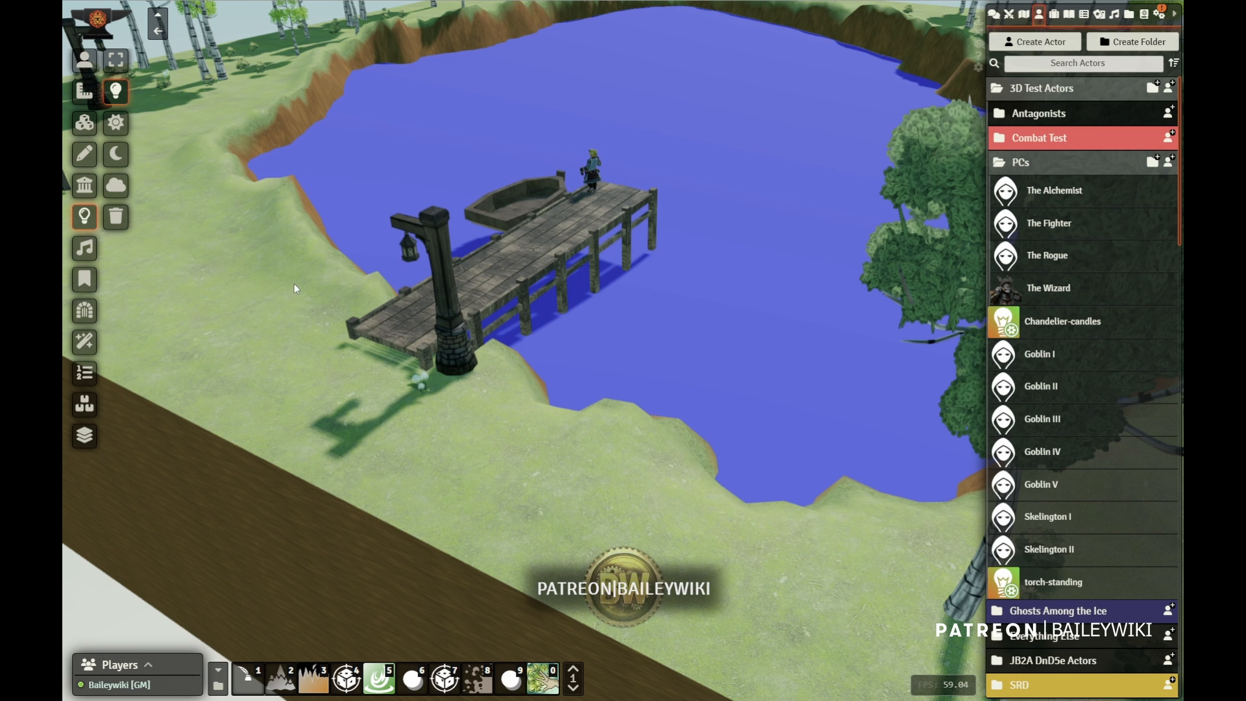
pyautogui.moveTo(333, 298); pyautogui.dragTo(396, 338, button='right')
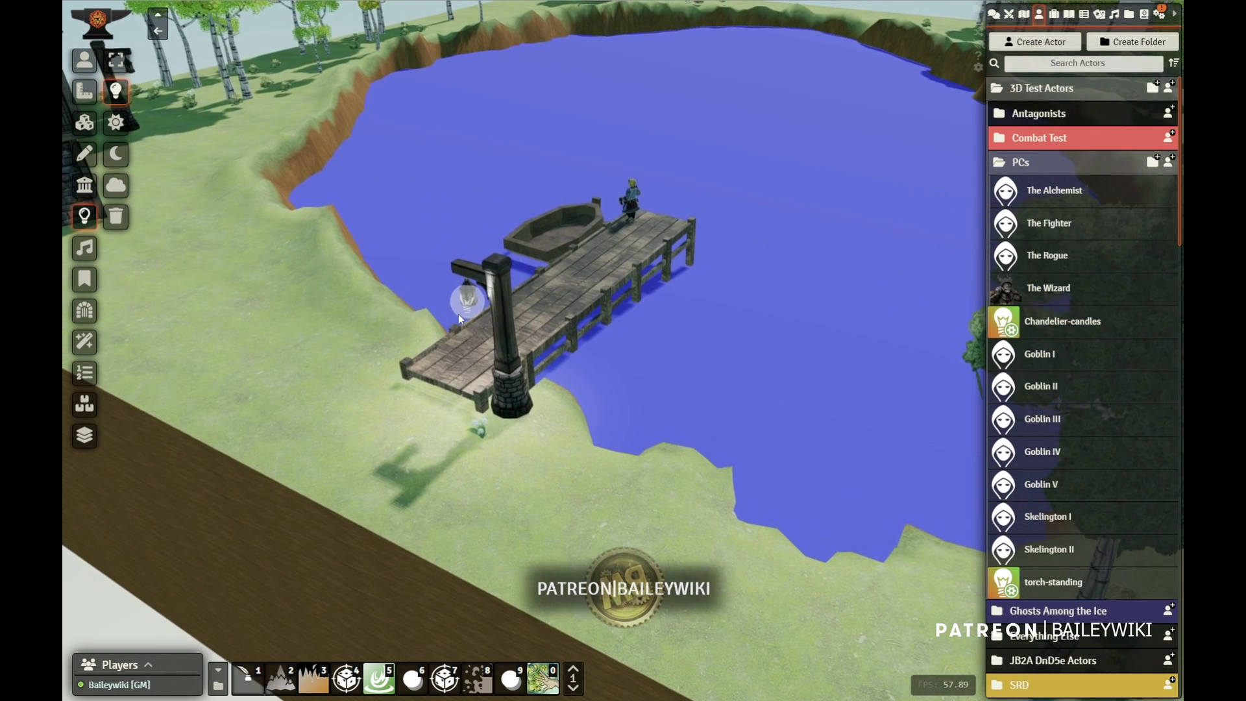
# Animate the dock lamppost's ambient light as a Flickering Light with animation speed 2 and intensity 3.
pyautogui.doubleClick(474, 314)
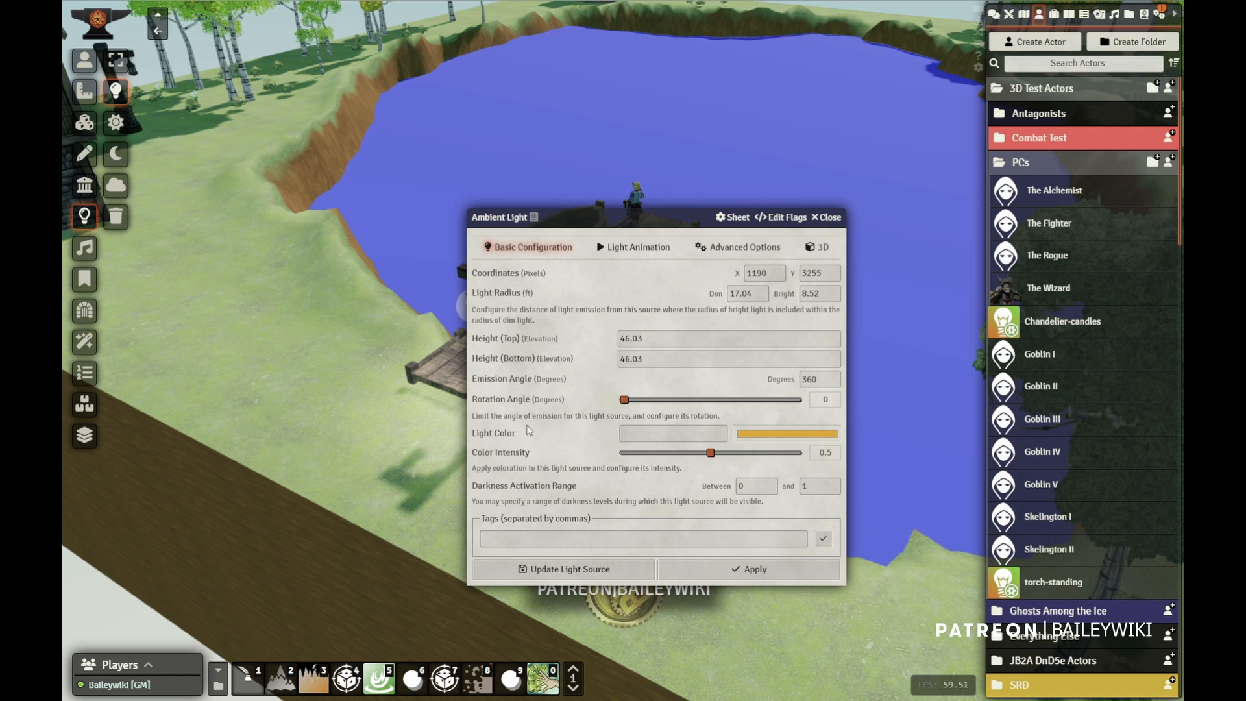
pyautogui.click(645, 248)
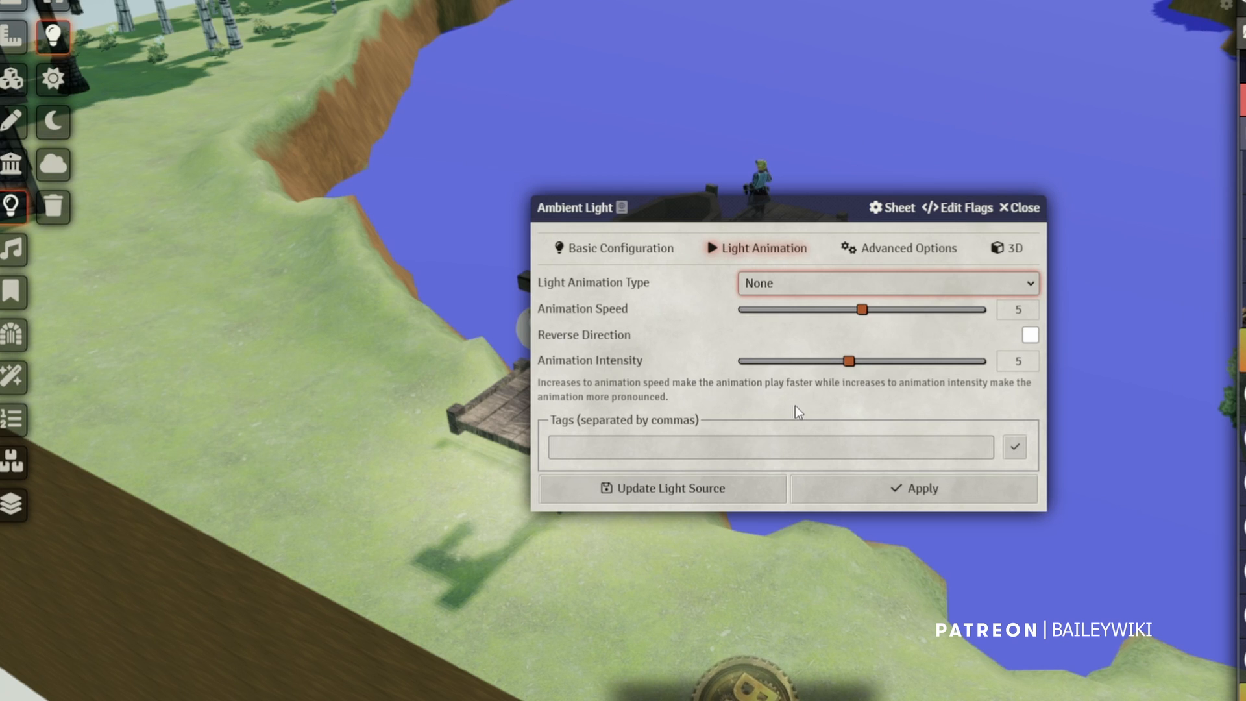
pyautogui.click(660, 363)
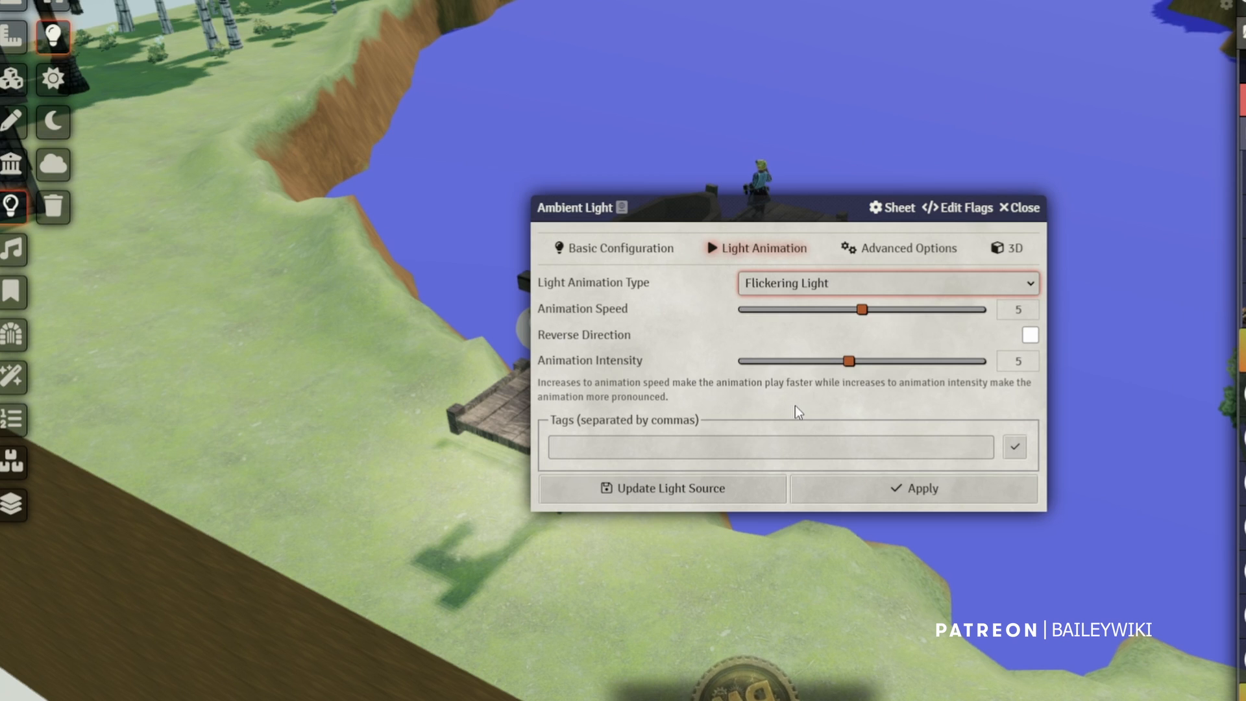
pyautogui.click(804, 363)
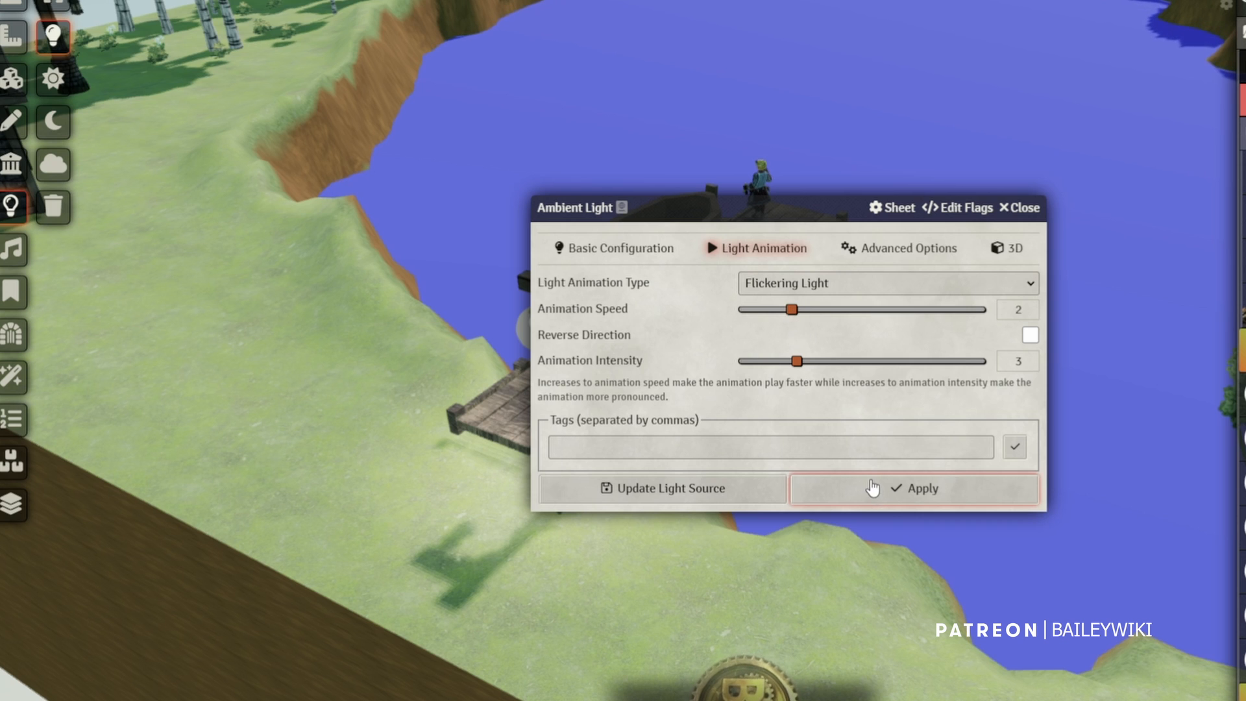
pyautogui.click(718, 491)
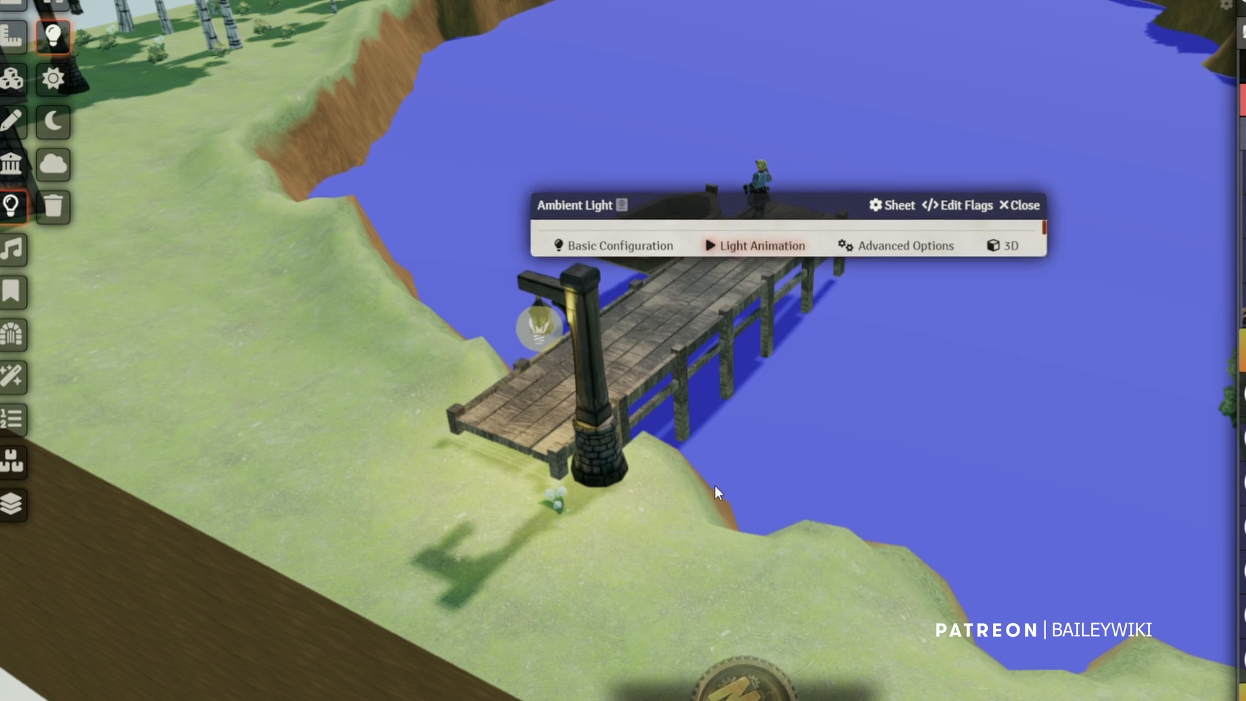
# Copy the ambient light at the dock lamppost's lantern.
pyautogui.moveTo(279, 391); pyautogui.dragTo(422, 465, button='right')
pyautogui.moveTo(227, 240); pyautogui.dragTo(708, 568, button='right')
pyautogui.scroll(4, 591, 384)
pyautogui.moveTo(564, 273); pyautogui.dragTo(644, 377, button='right')
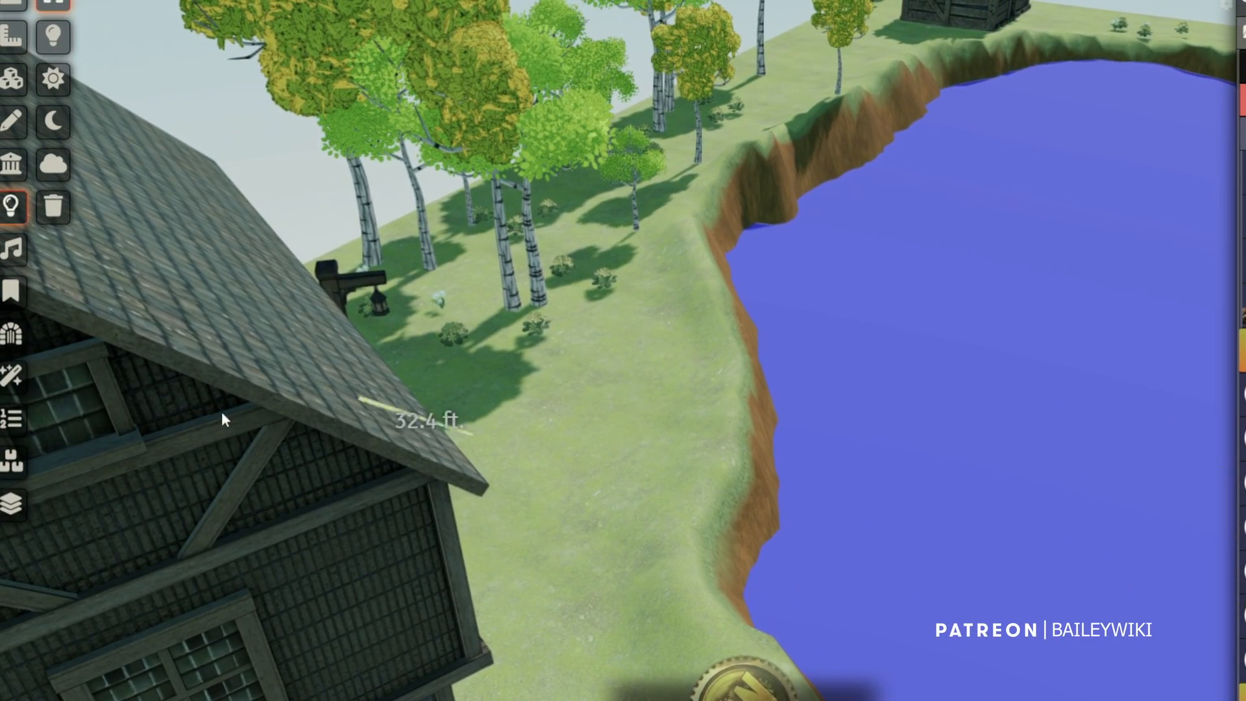
pyautogui.moveTo(543, 661); pyautogui.dragTo(169, 585, button='right')
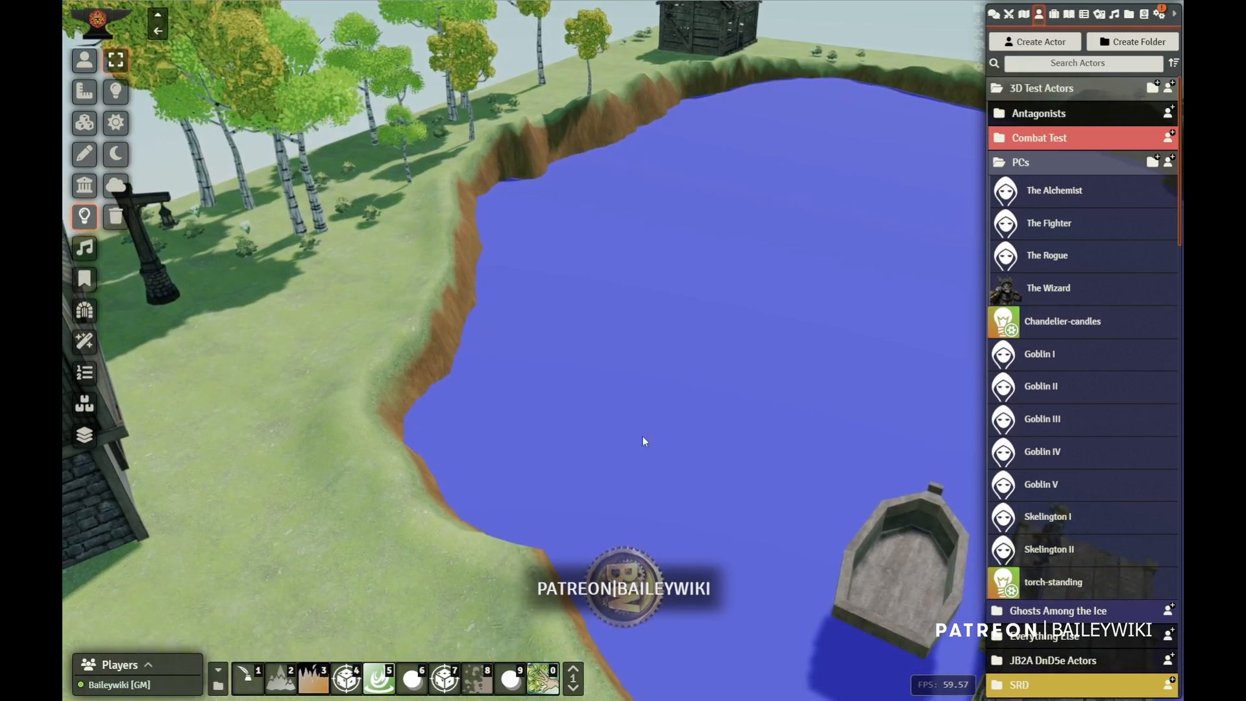
pyautogui.moveTo(774, 511); pyautogui.dragTo(740, 424, button='right')
pyautogui.scroll(-3, 618, 376)
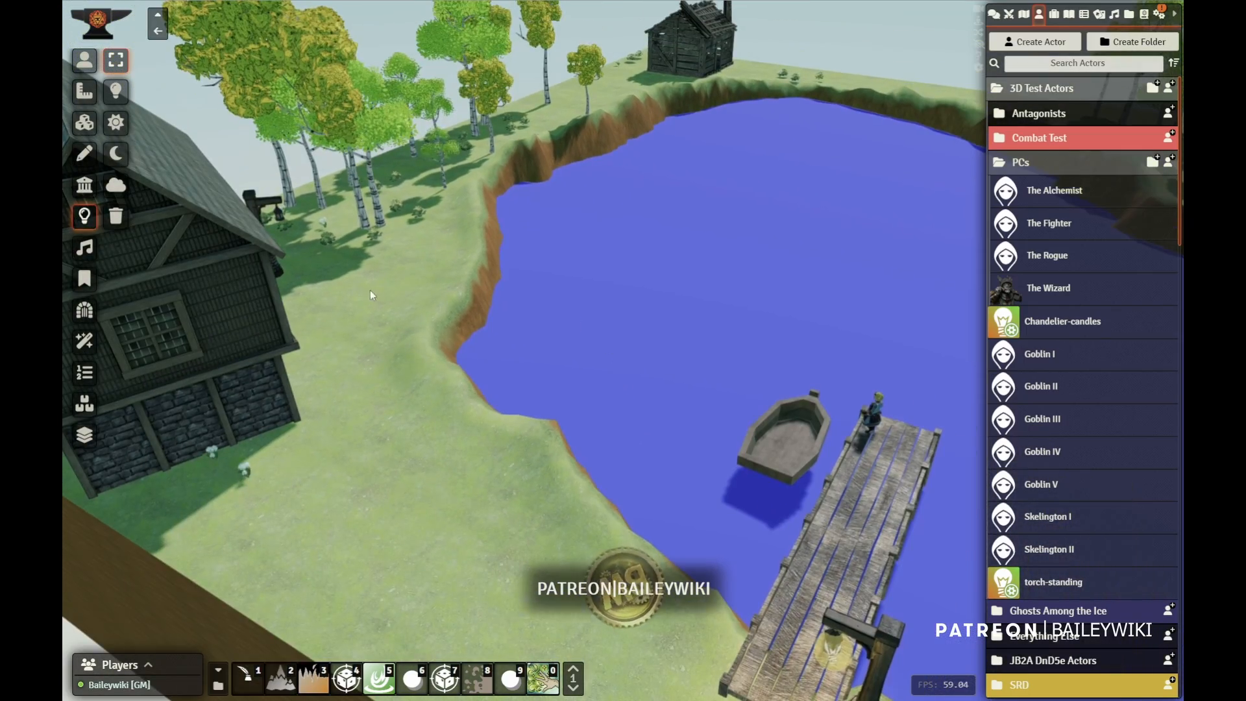
pyautogui.click(85, 62)
pyautogui.moveTo(601, 426); pyautogui.dragTo(938, 347)
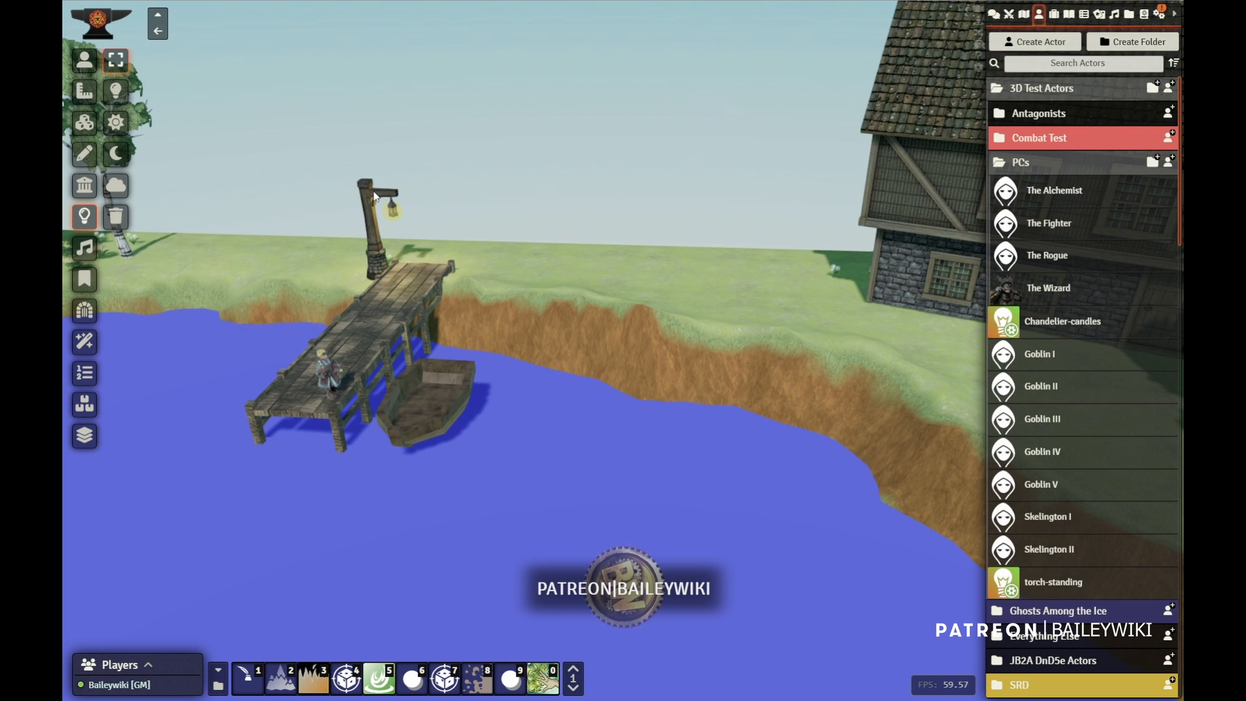
pyautogui.moveTo(359, 189); pyautogui.dragTo(450, 251)
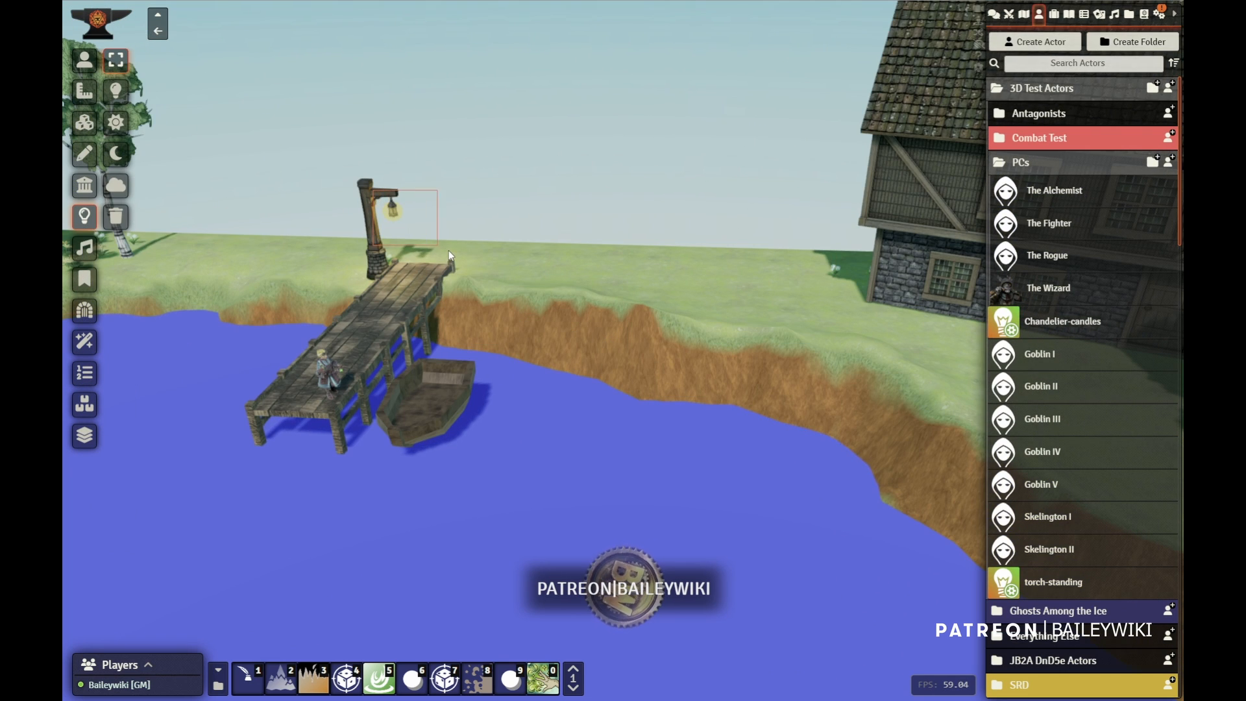
pyautogui.hotkey('ctrl', 'c')
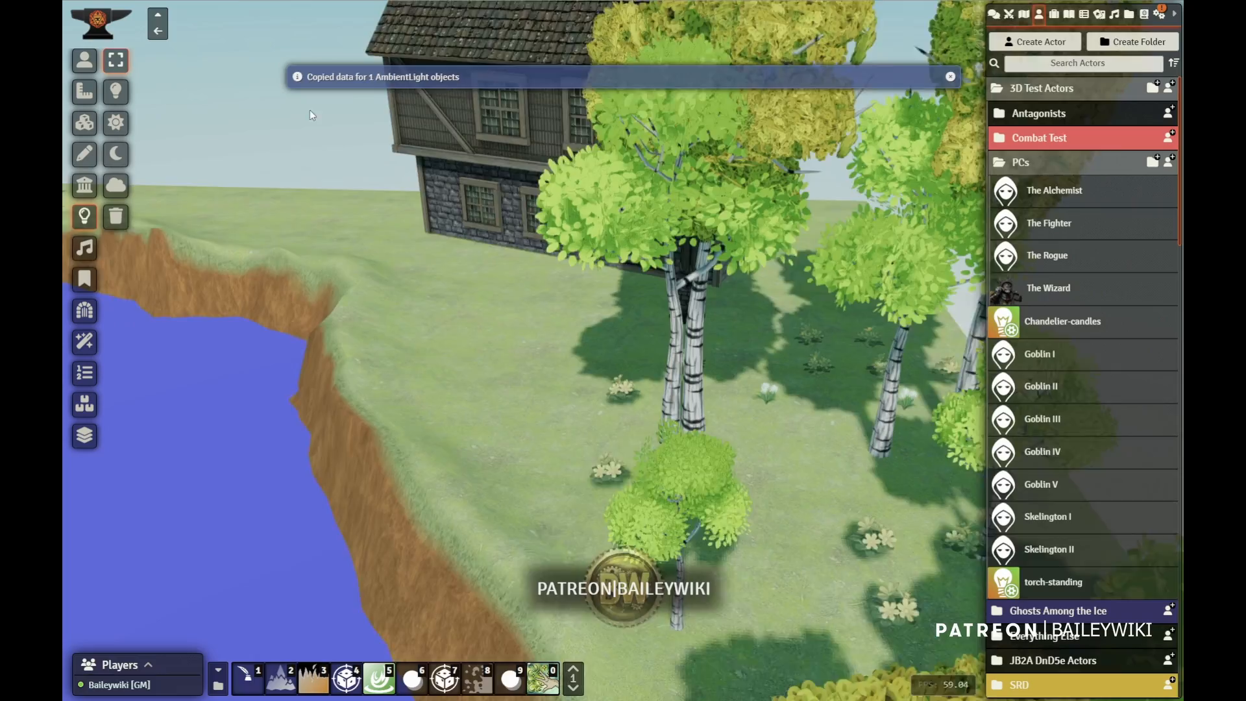
# Paste the copied ambient light at the lamppost outside the house and move it onto that lamppost's lantern.
pyautogui.moveTo(309, 110); pyautogui.dragTo(368, 324, button='middle')
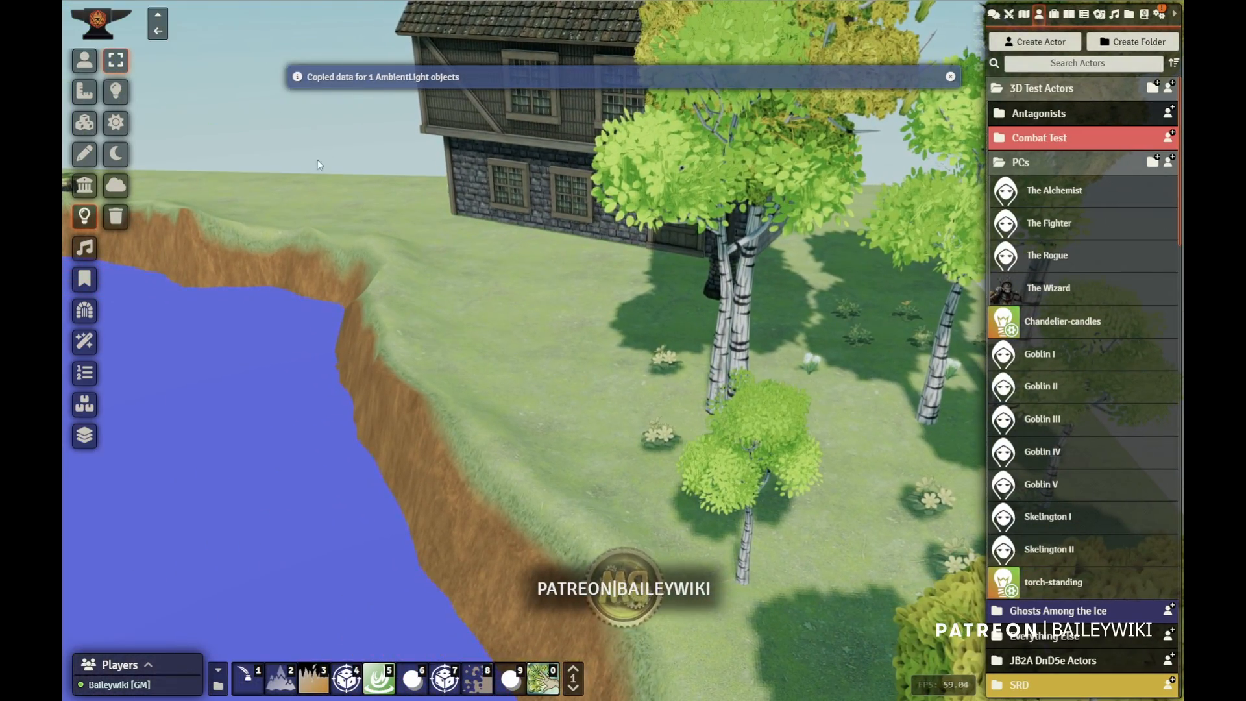
pyautogui.click(73, 64)
pyautogui.moveTo(484, 347); pyautogui.dragTo(656, 343, button='middle')
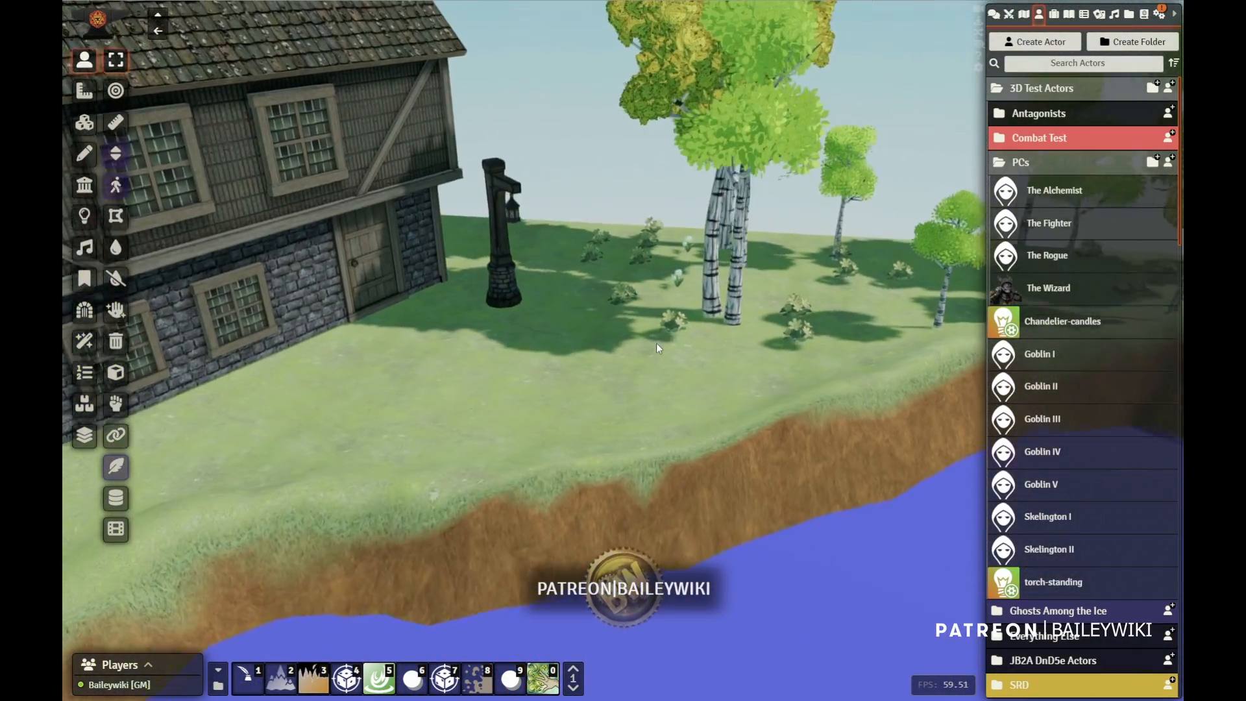
pyautogui.click(84, 216)
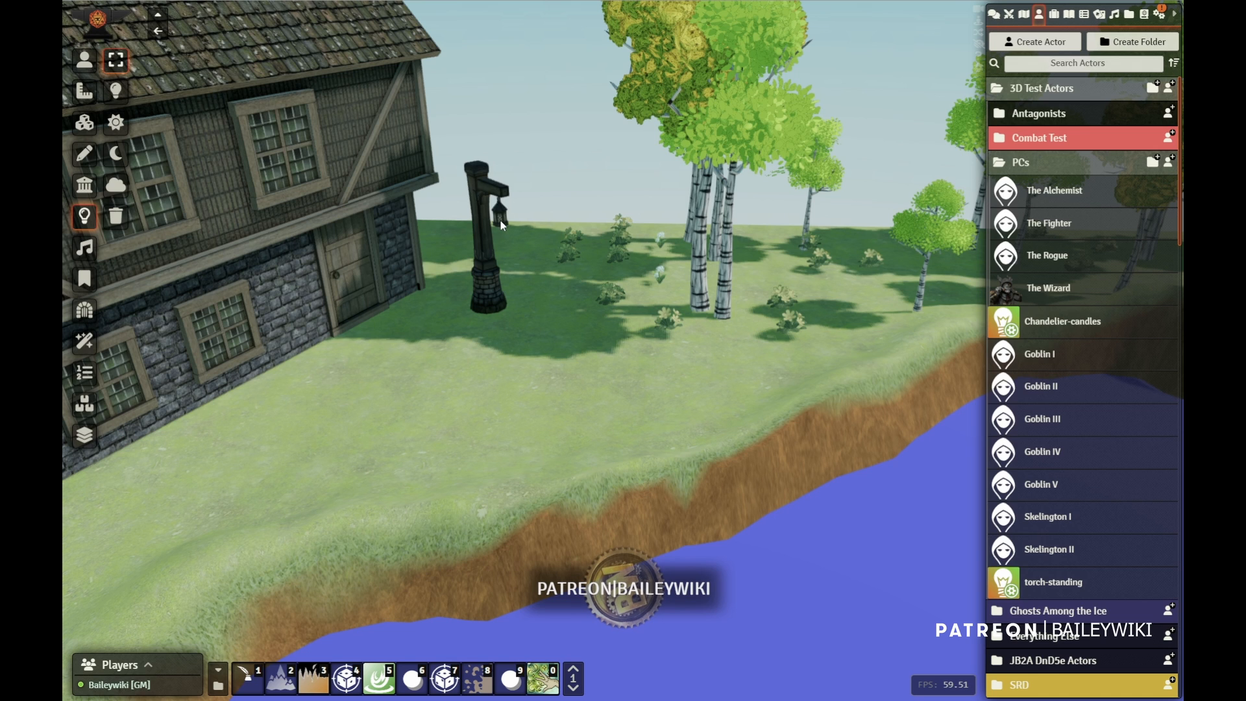
pyautogui.hotkey('ctrl', 'v')
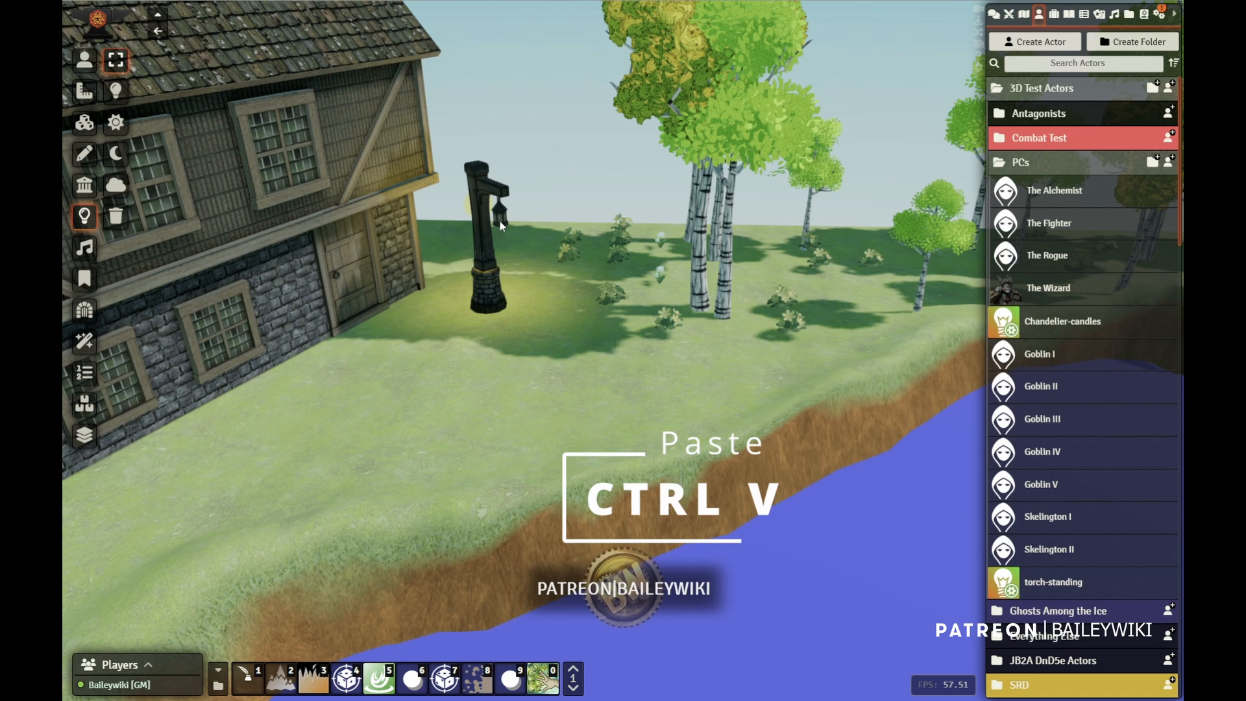
pyautogui.scroll(2, 493, 228)
pyautogui.moveTo(476, 232); pyautogui.dragTo(532, 309, button='right')
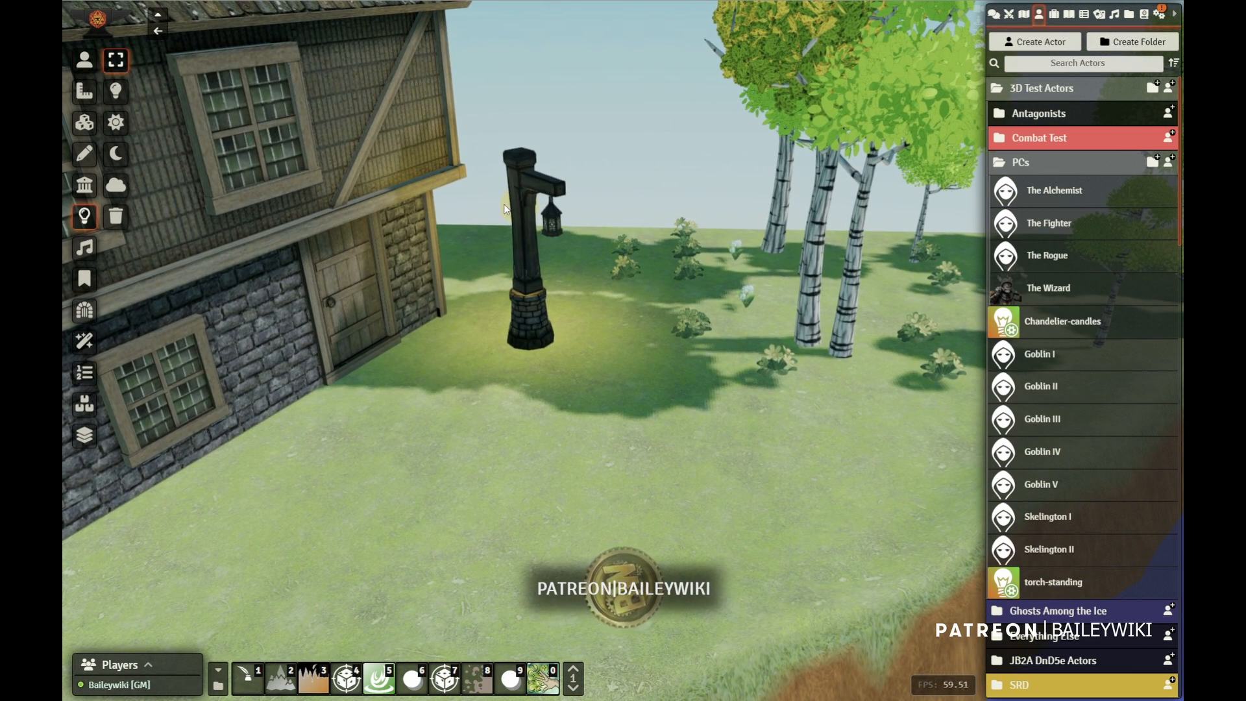
pyautogui.moveTo(506, 208); pyautogui.dragTo(555, 228)
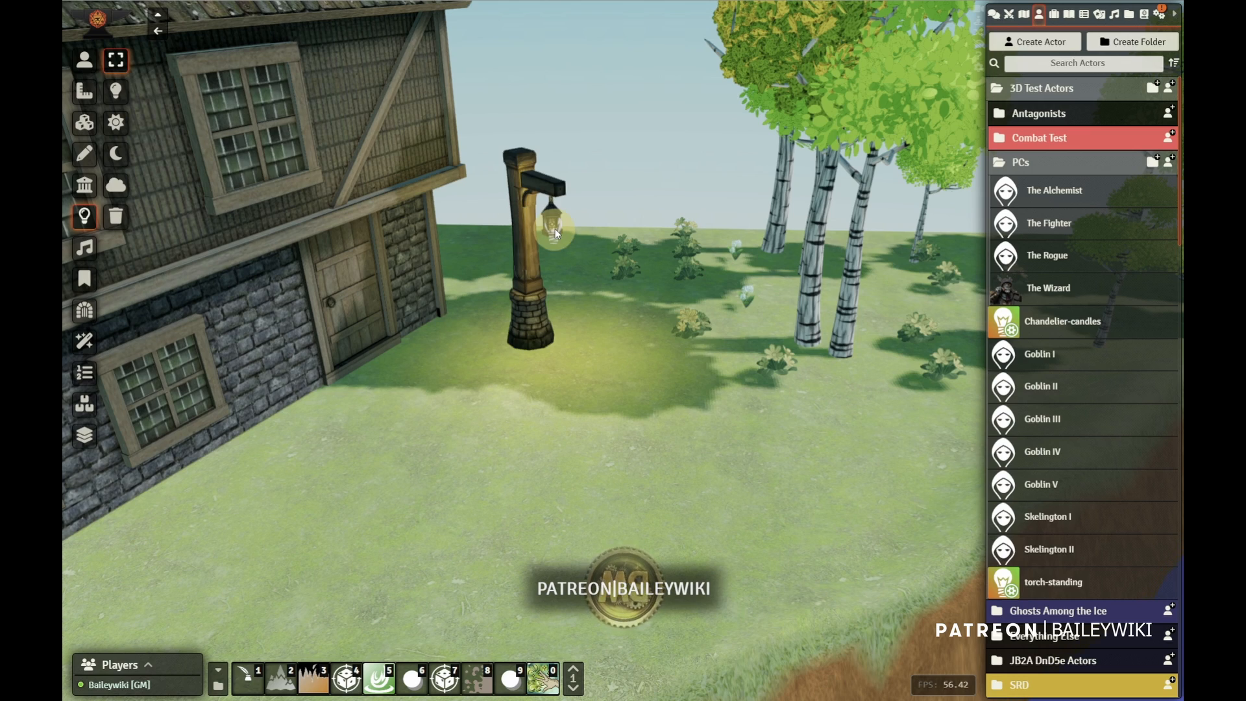
pyautogui.scroll(-10, 578, 317)
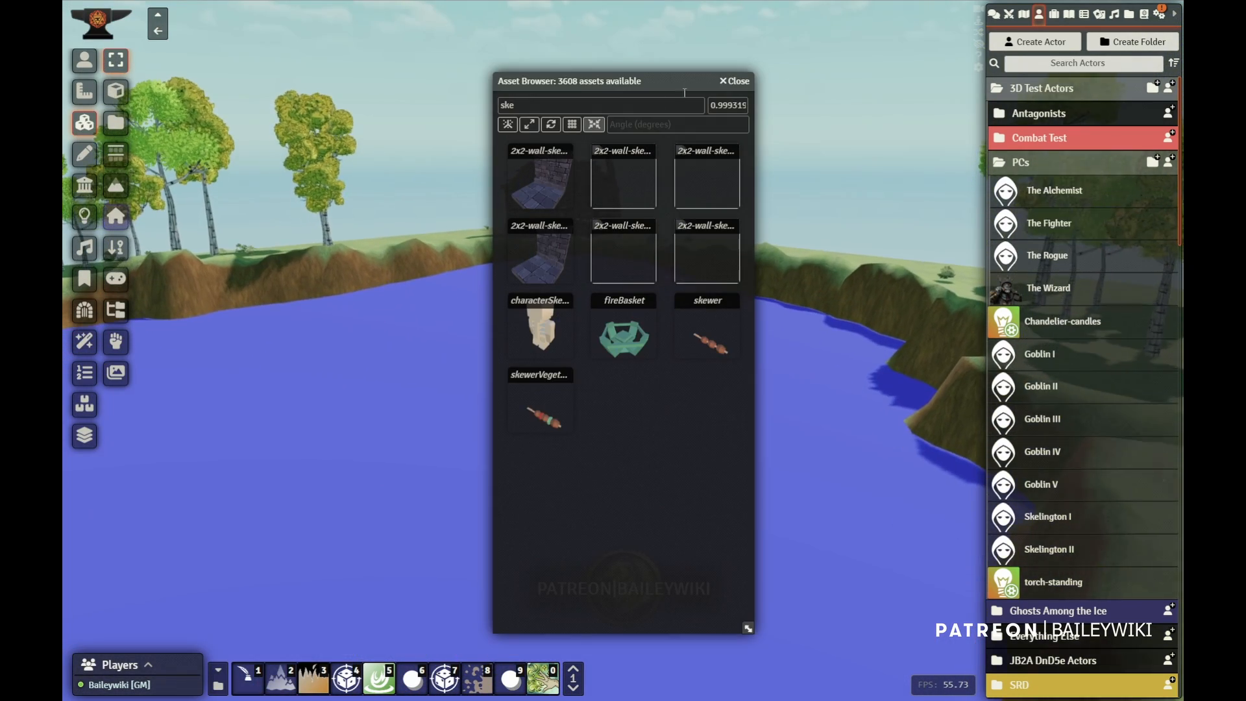
# Search the 3D assets for "chest" and place the chest-01 model on the lakebed beneath the water.
pyautogui.click(739, 82)
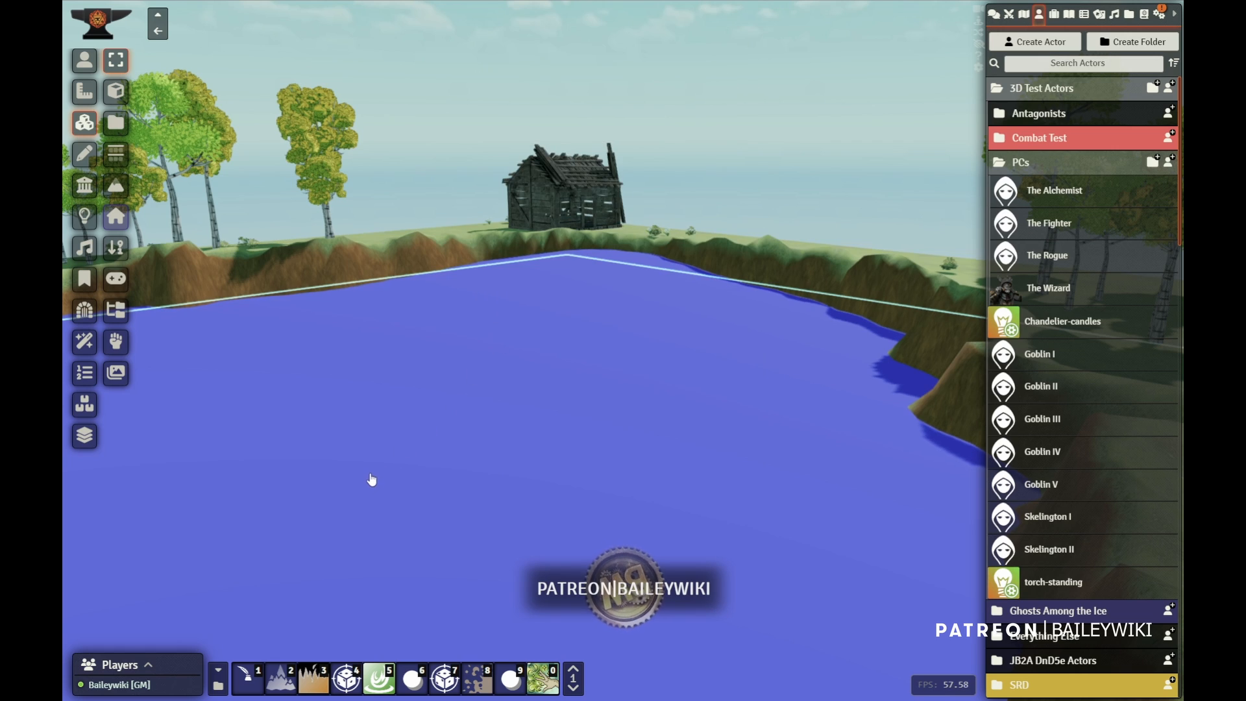
pyautogui.moveTo(387, 466); pyautogui.dragTo(501, 403)
pyautogui.moveTo(298, 559); pyautogui.dragTo(258, 580)
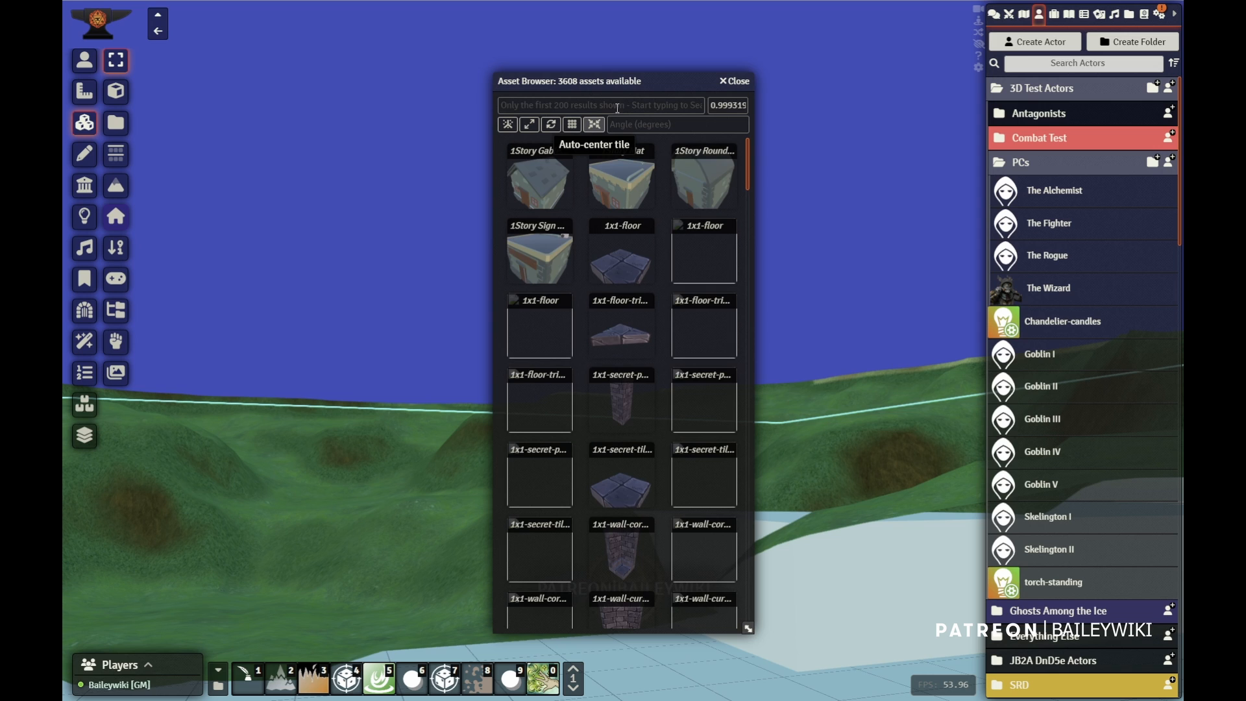
pyautogui.write('hest')
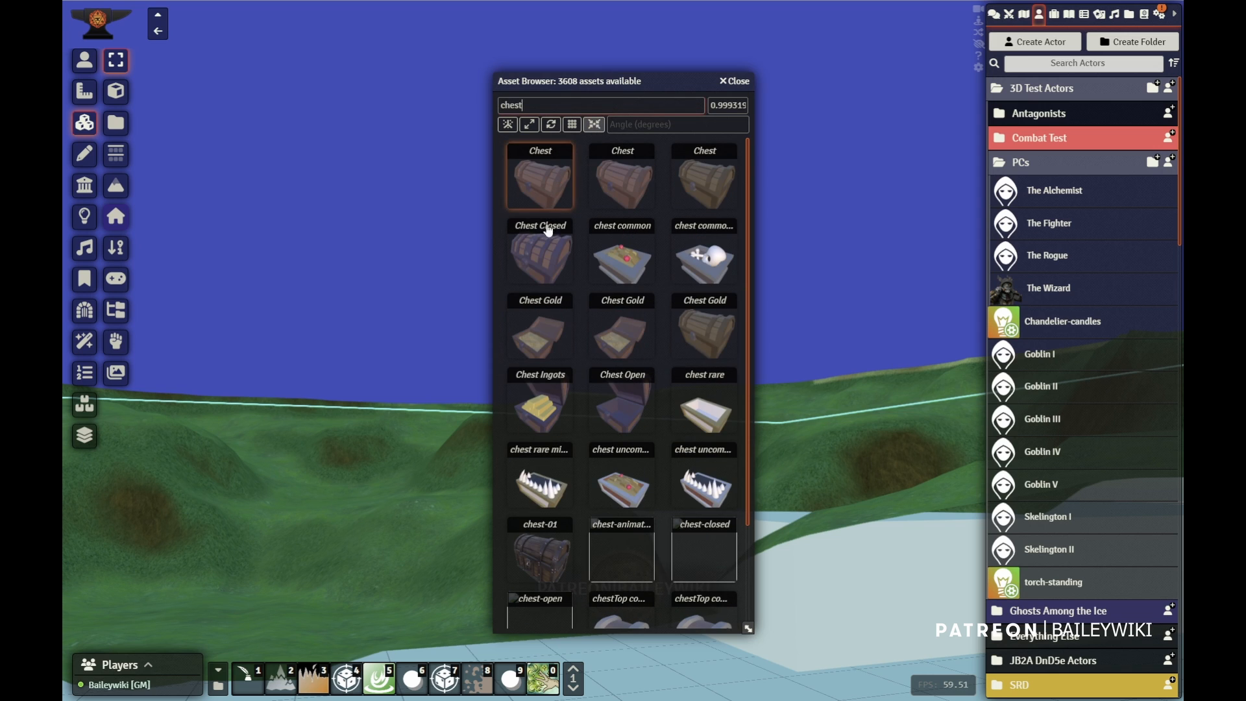
pyautogui.scroll(-2, 666, 318)
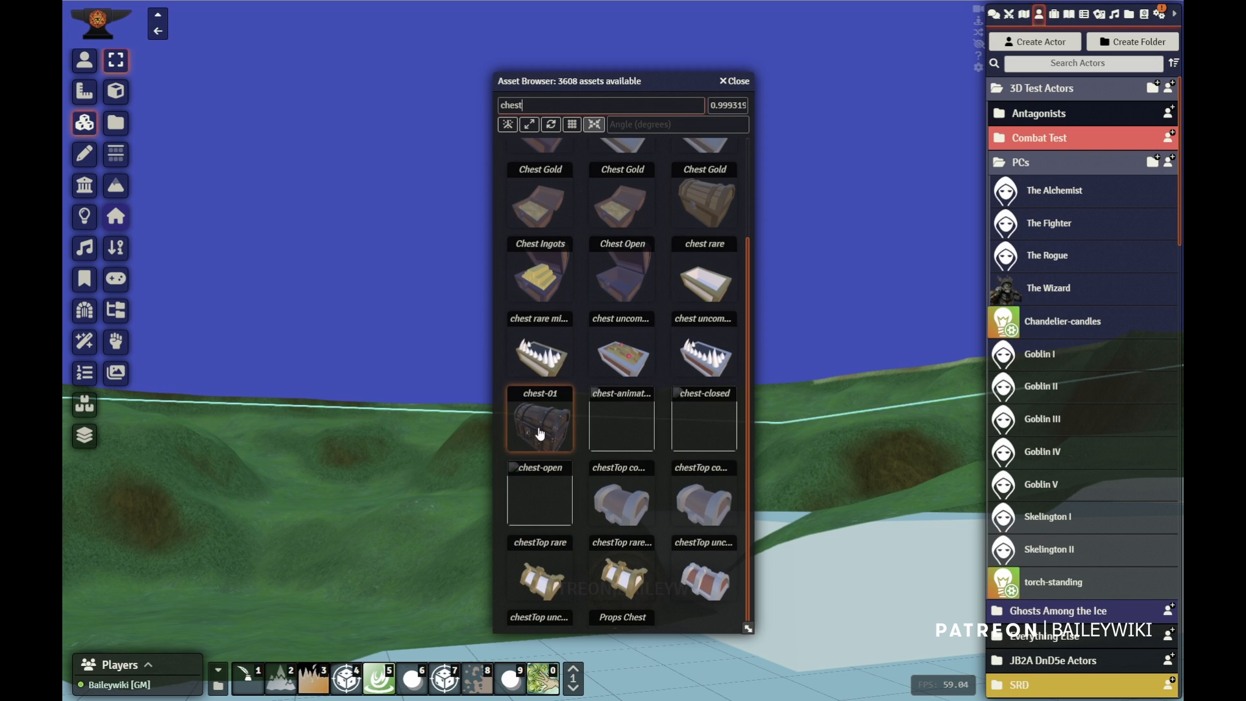
pyautogui.moveTo(345, 634); pyautogui.dragTo(345, 634)
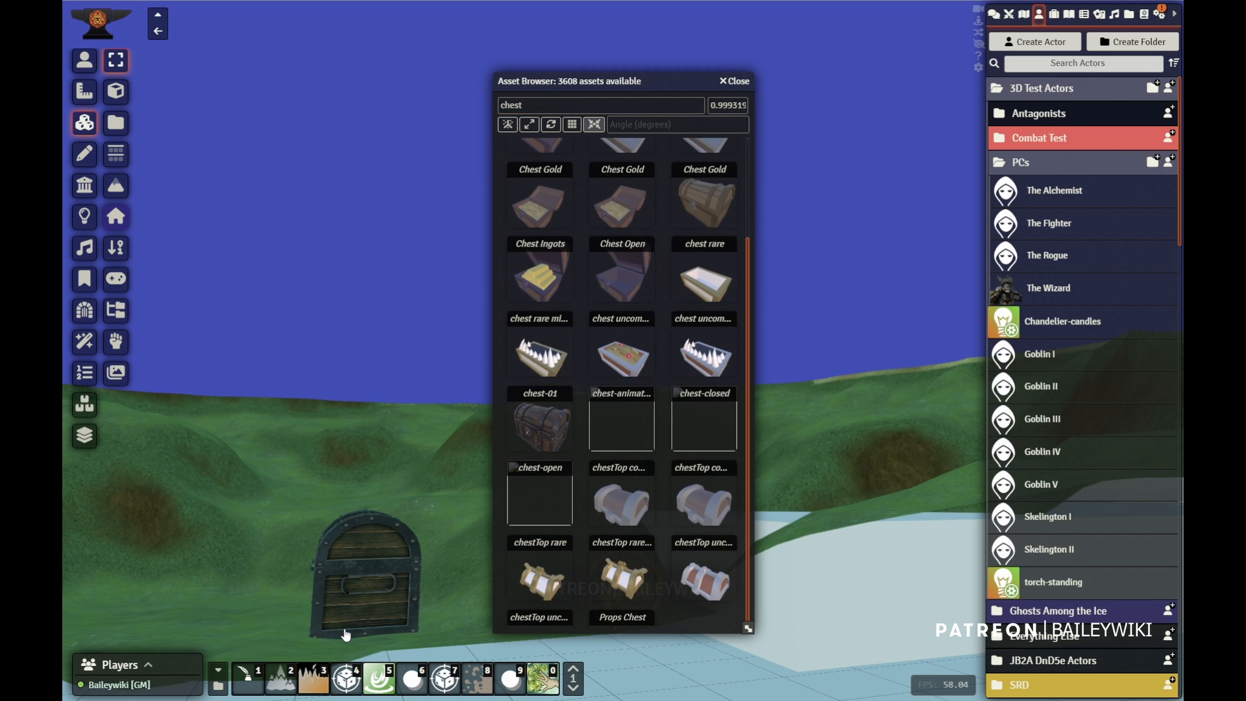
# Rotate the chest on the lakebed to about 318 degrees, tilt it slightly, and close the Asset Browser.
pyautogui.click(355, 598)
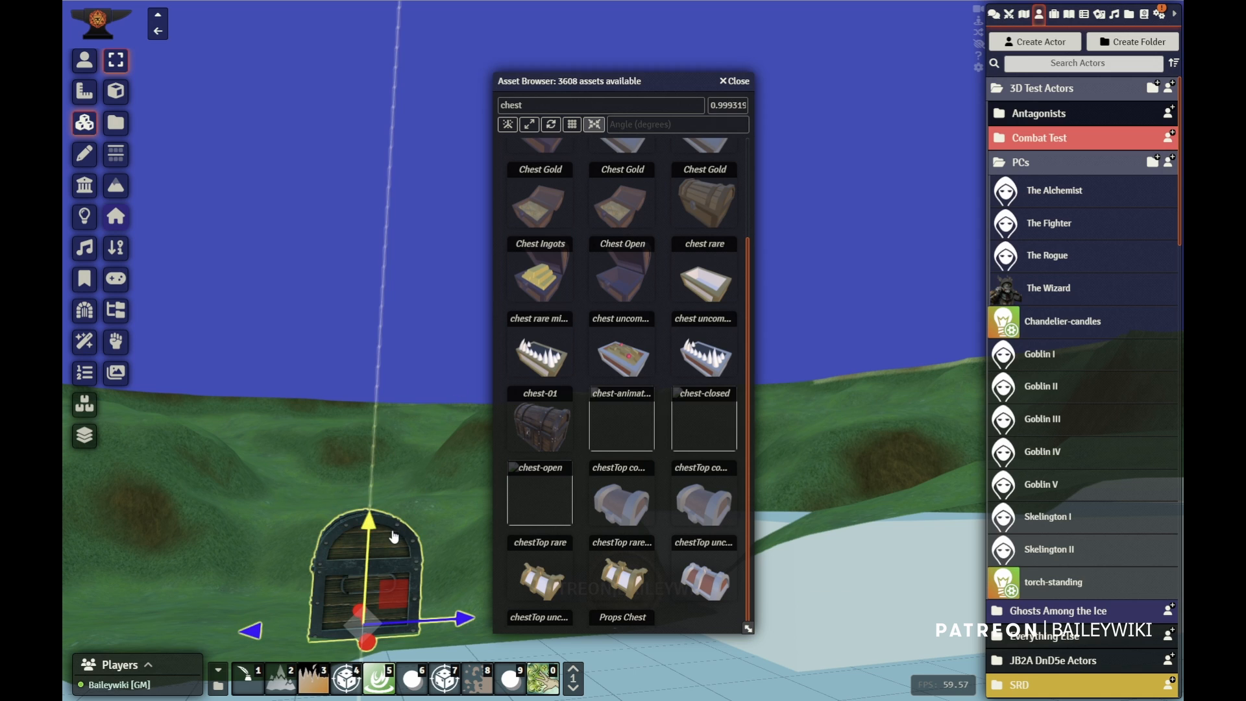
pyautogui.press('r')
pyautogui.moveTo(343, 651); pyautogui.dragTo(380, 653)
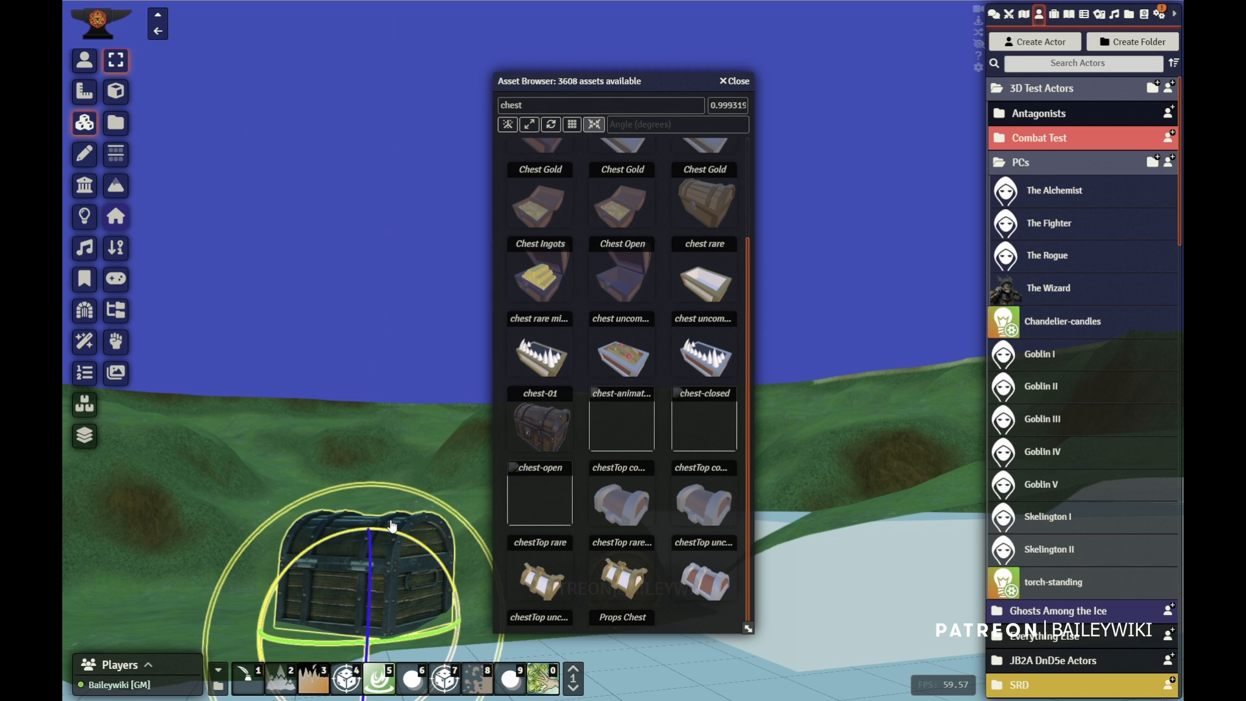
pyautogui.moveTo(372, 553)
pyautogui.mouseDown()
pyautogui.moveTo(373, 570)
pyautogui.moveTo(383, 552)
pyautogui.moveTo(368, 539)
pyautogui.mouseUp()
pyautogui.press('w')
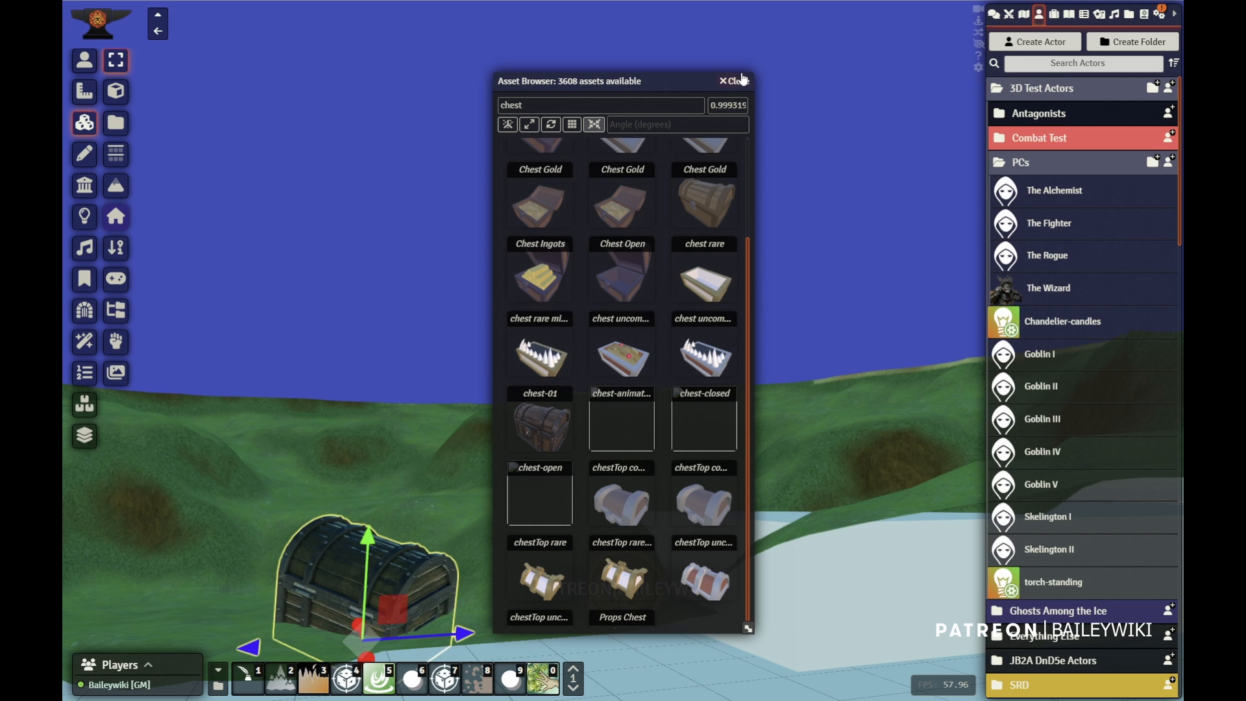
pyautogui.press('Escape')
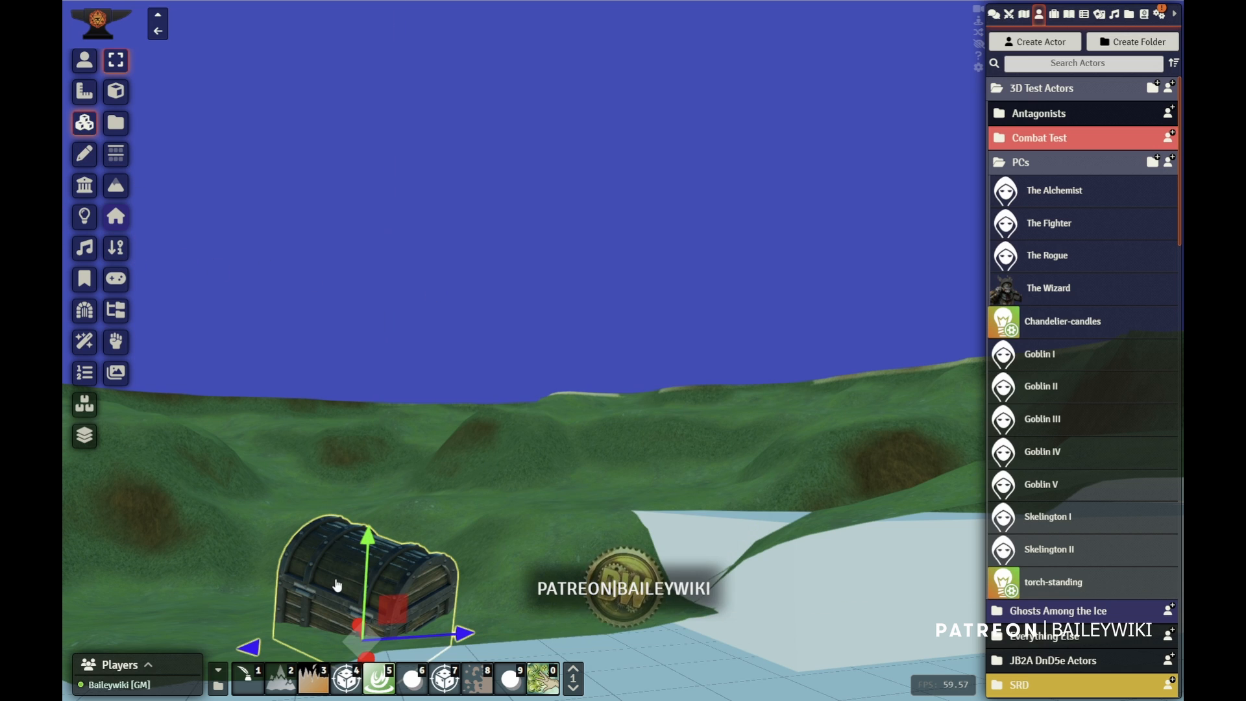
# Set the chest tile's trigger to fire on Click instead of Enter.
pyautogui.doubleClick(327, 546)
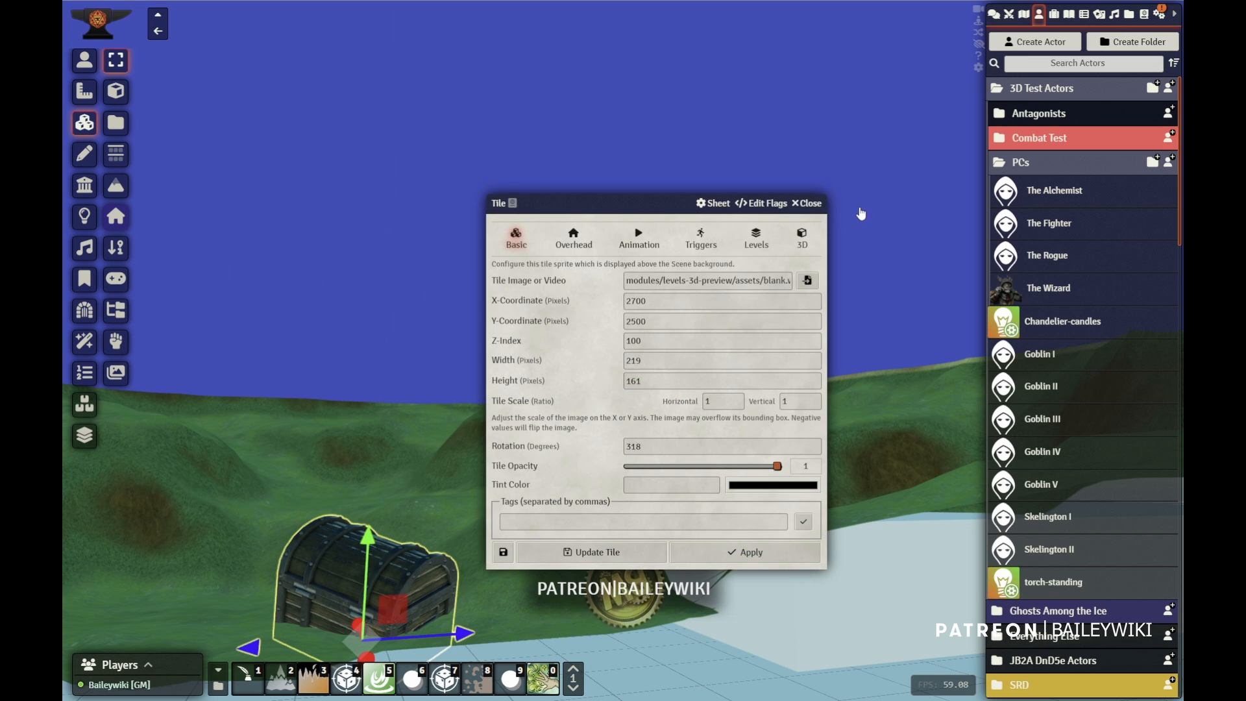
pyautogui.click(701, 239)
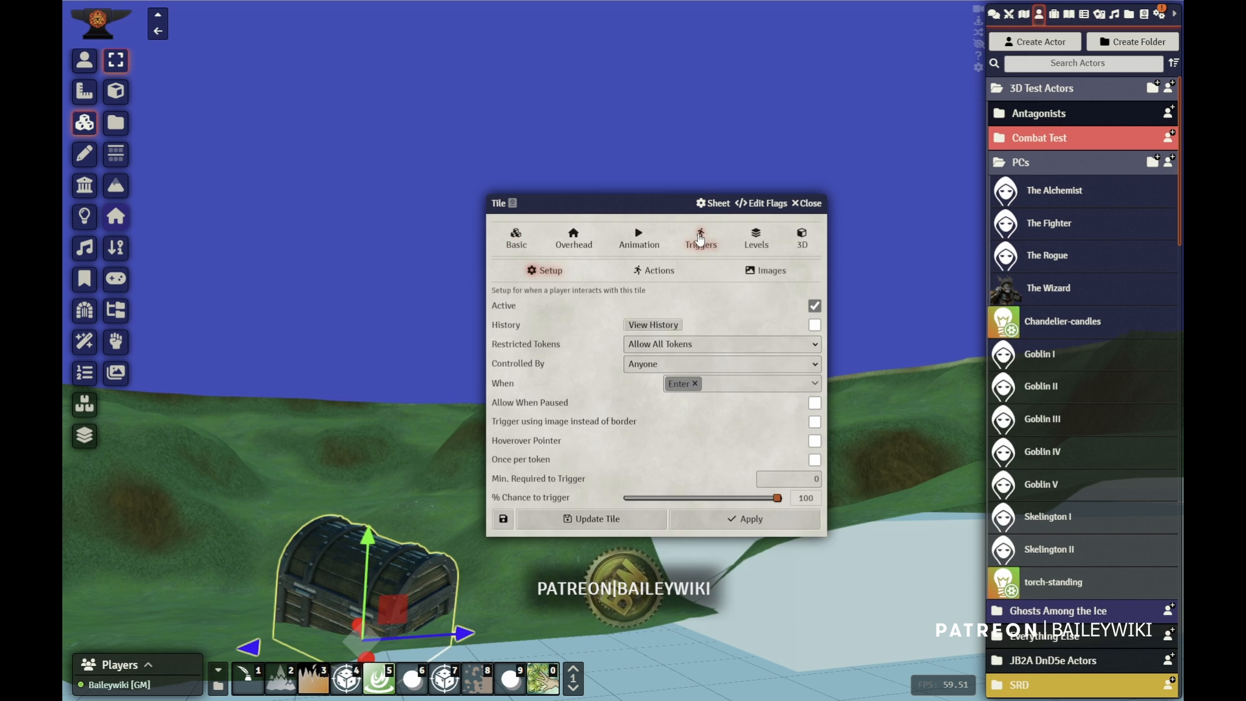
pyautogui.click(694, 383)
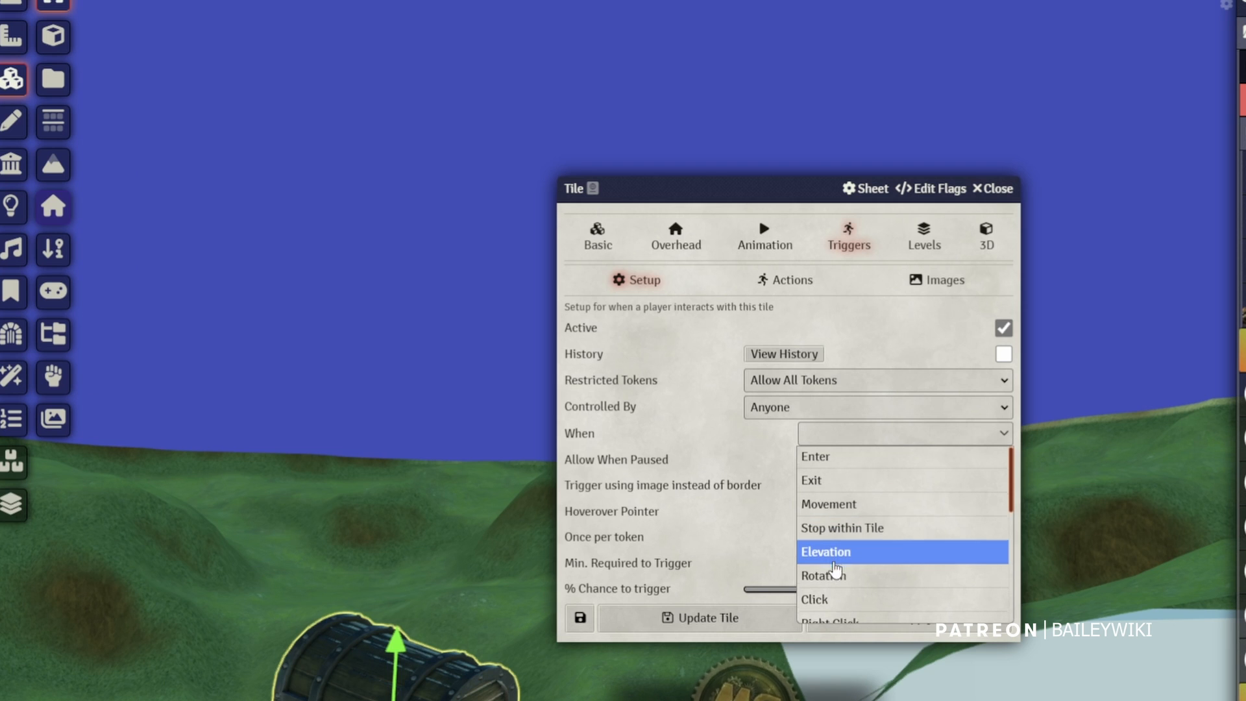
pyautogui.scroll(-2, 679, 427)
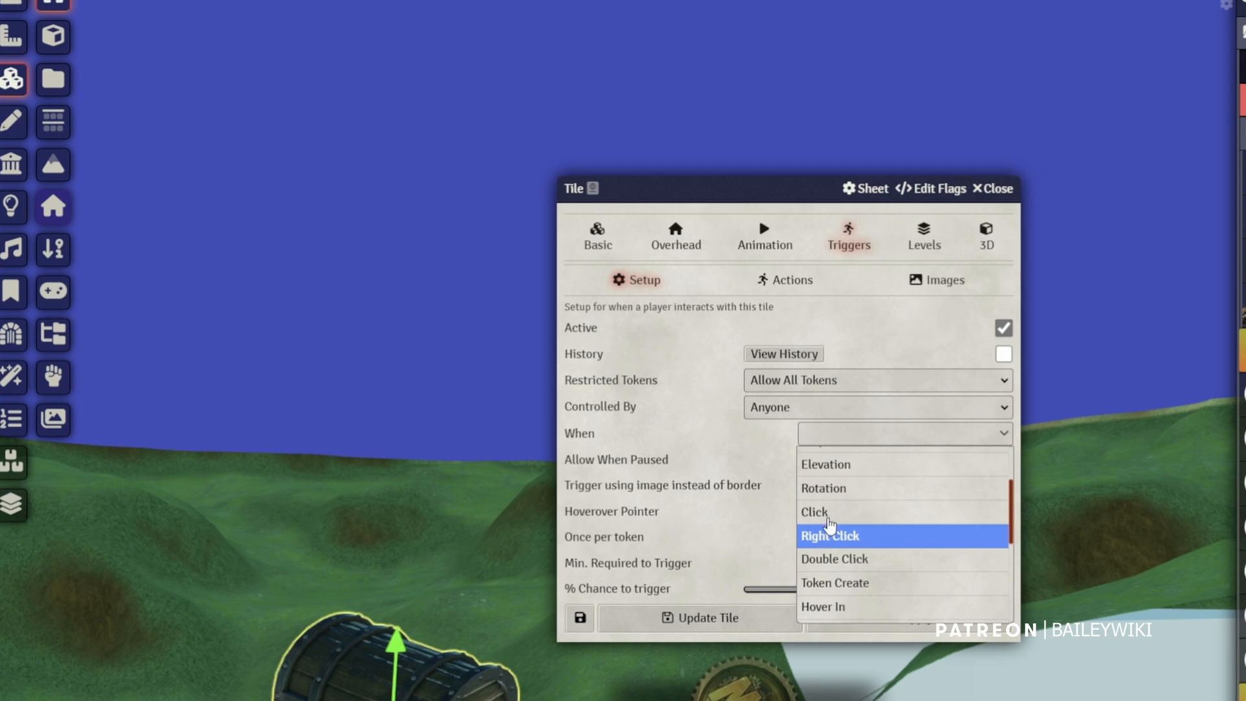
pyautogui.click(687, 446)
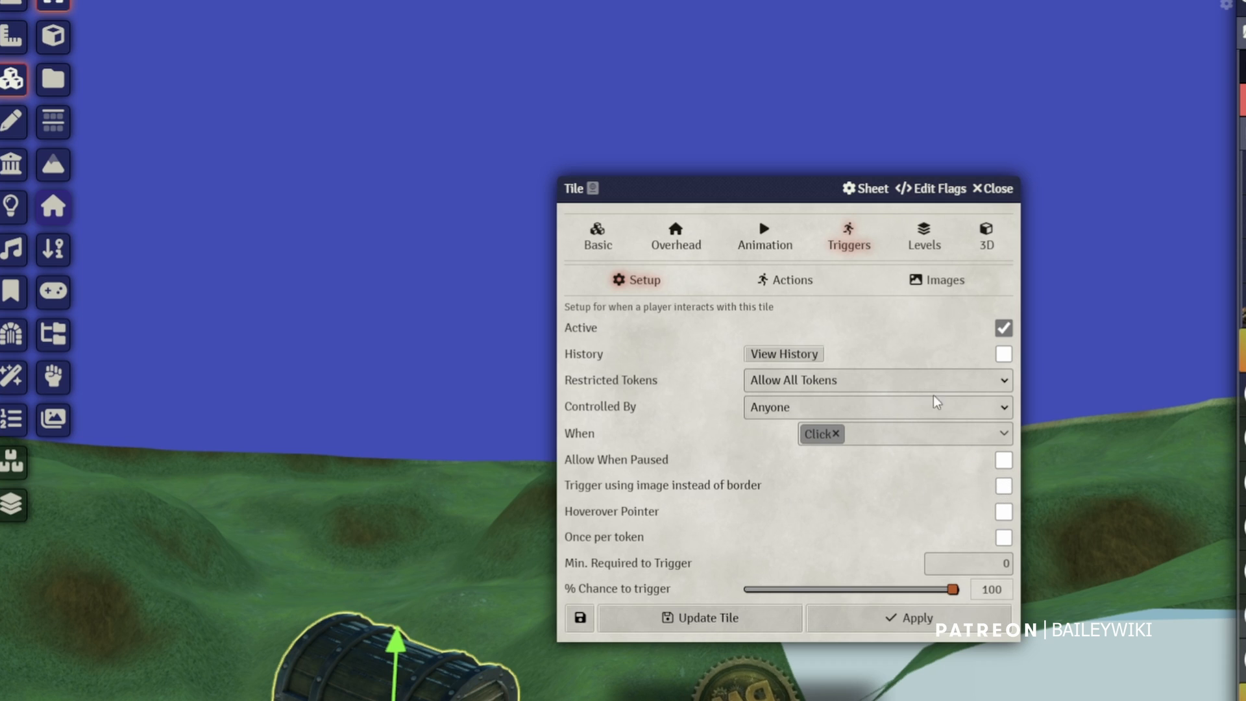
# Add a Send Notification action to the chest tile with the text "You found a treasure!", type Info, shown to Token Owner, and save the tile.
pyautogui.click(802, 276)
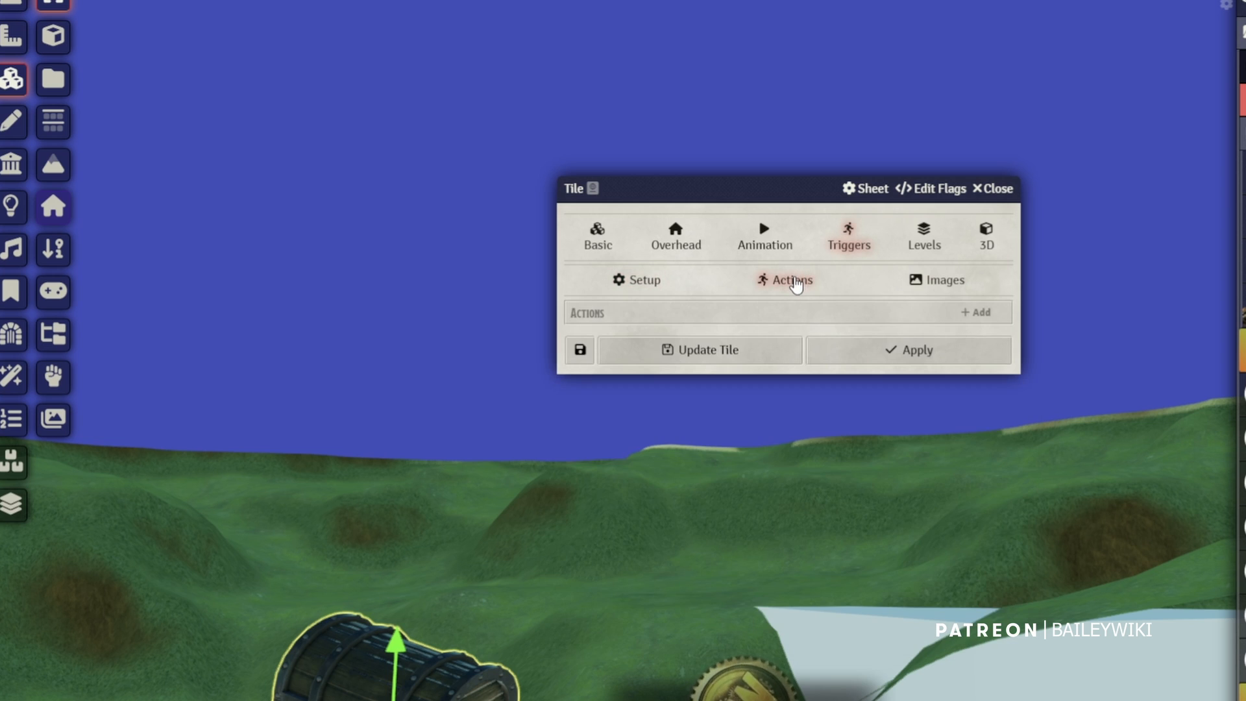
pyautogui.click(979, 313)
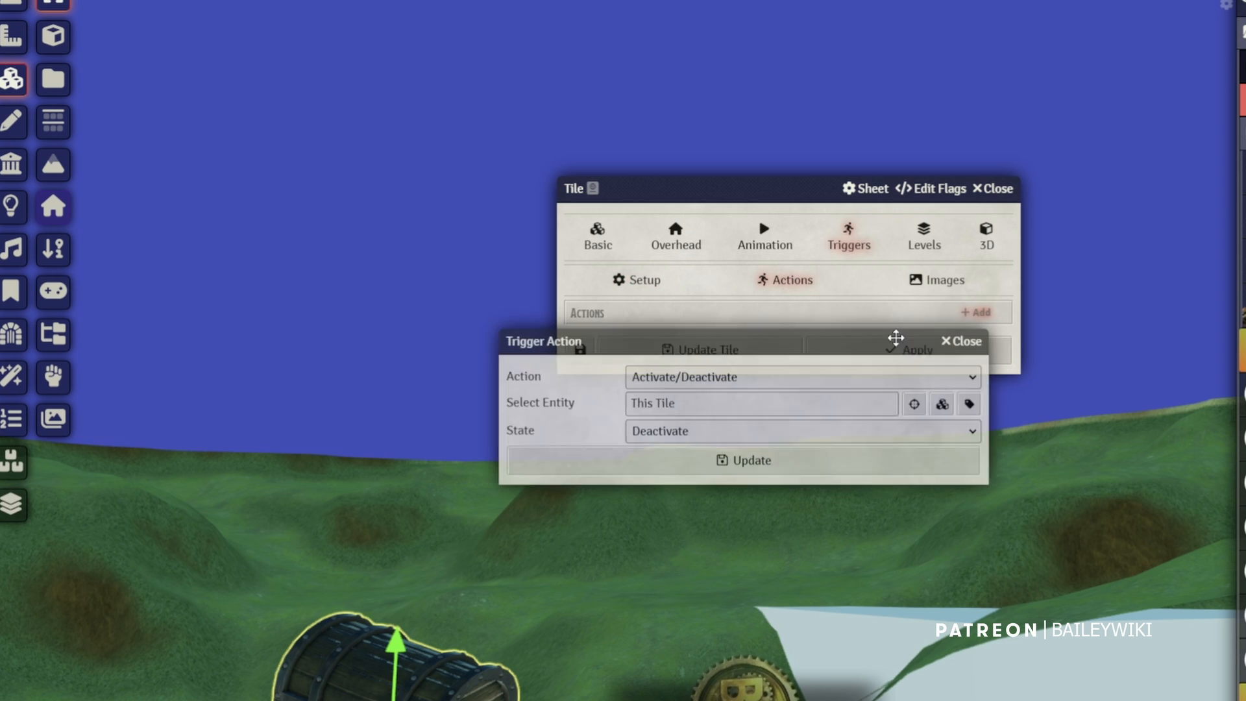
pyautogui.click(721, 633)
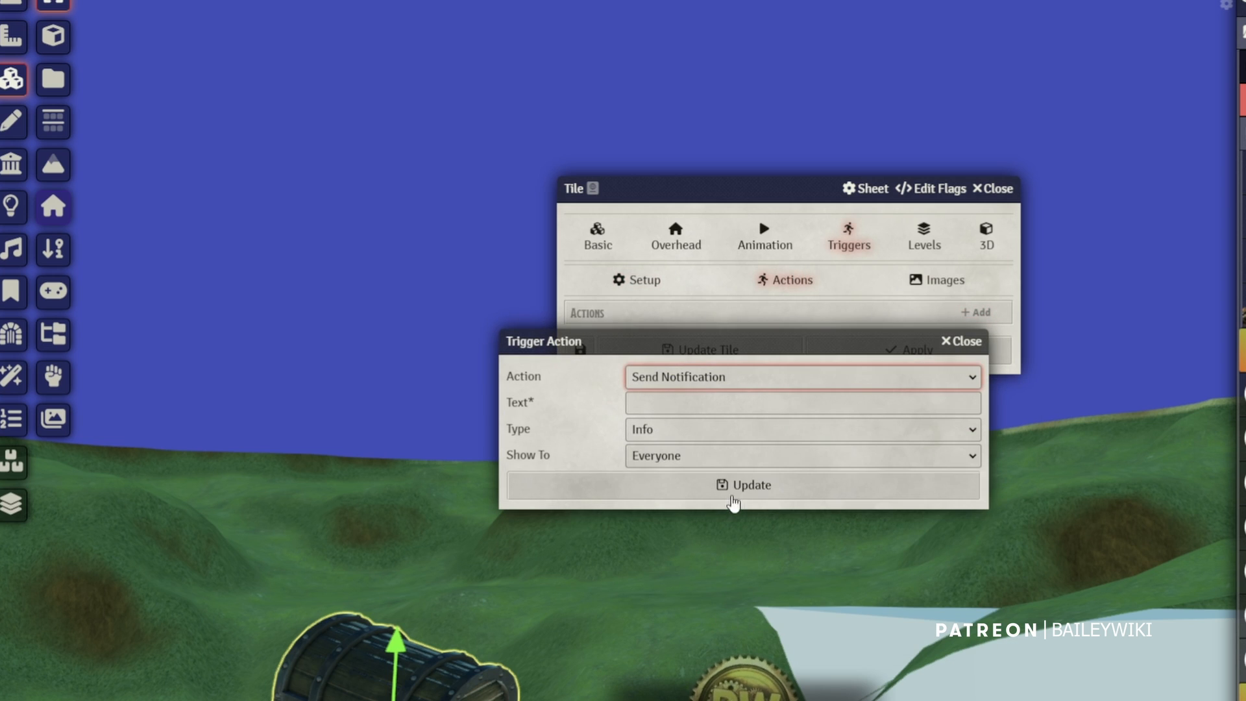
pyautogui.click(724, 404)
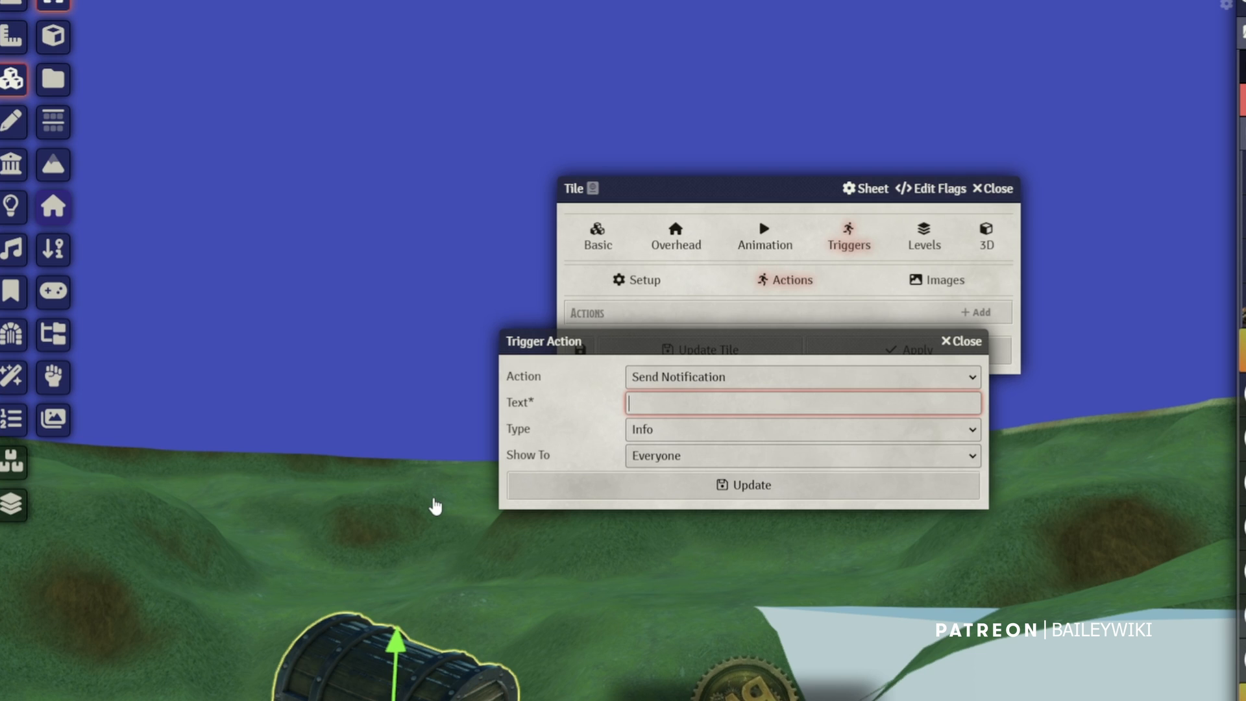
pyautogui.write('You found ')
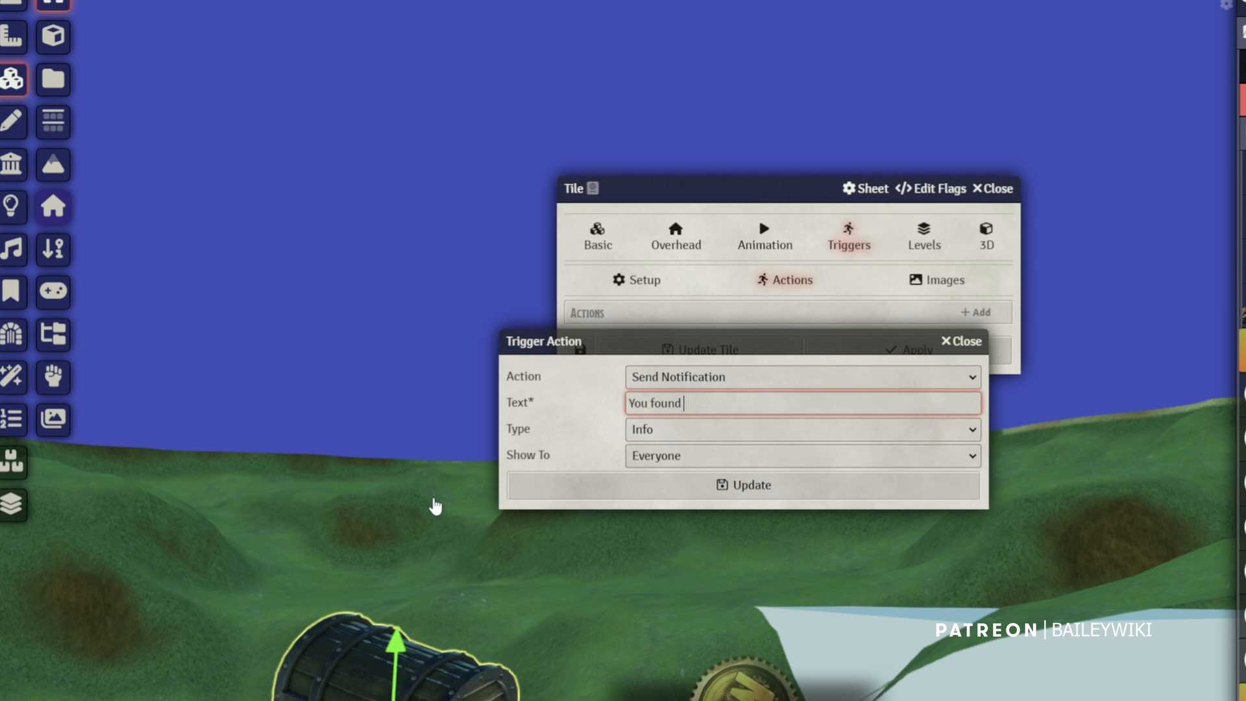
pyautogui.write('a treasure!')
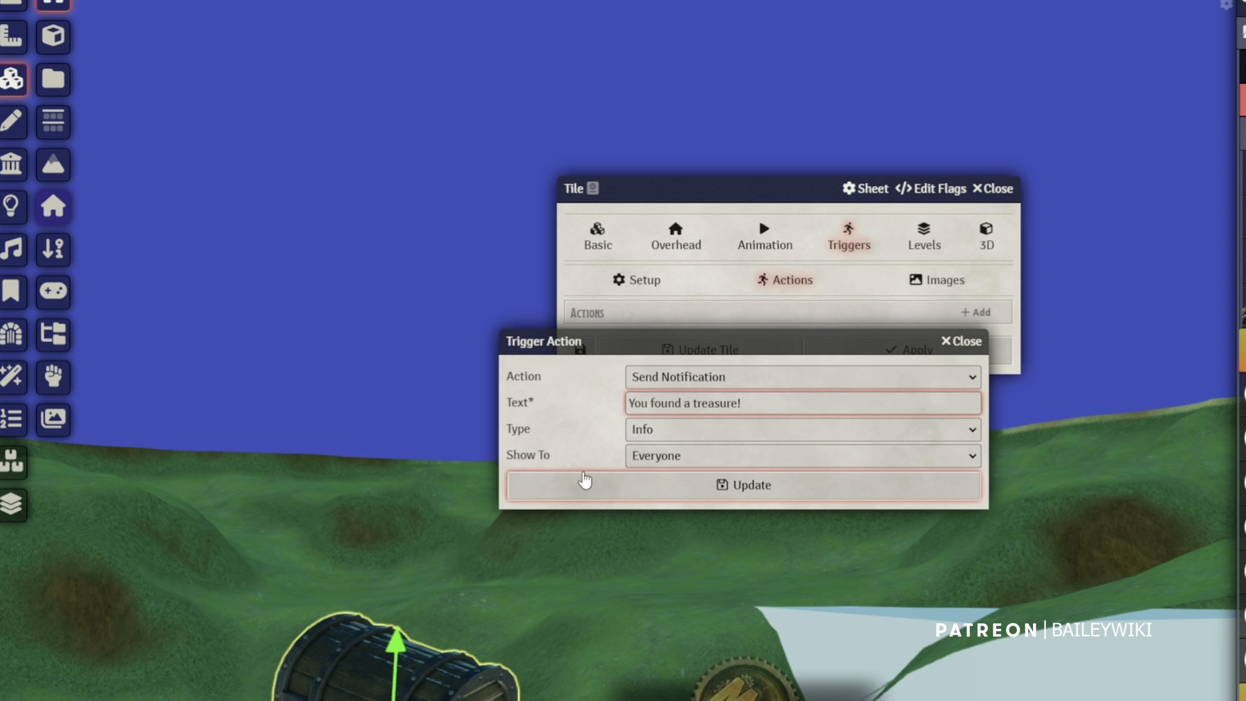
pyautogui.click(701, 454)
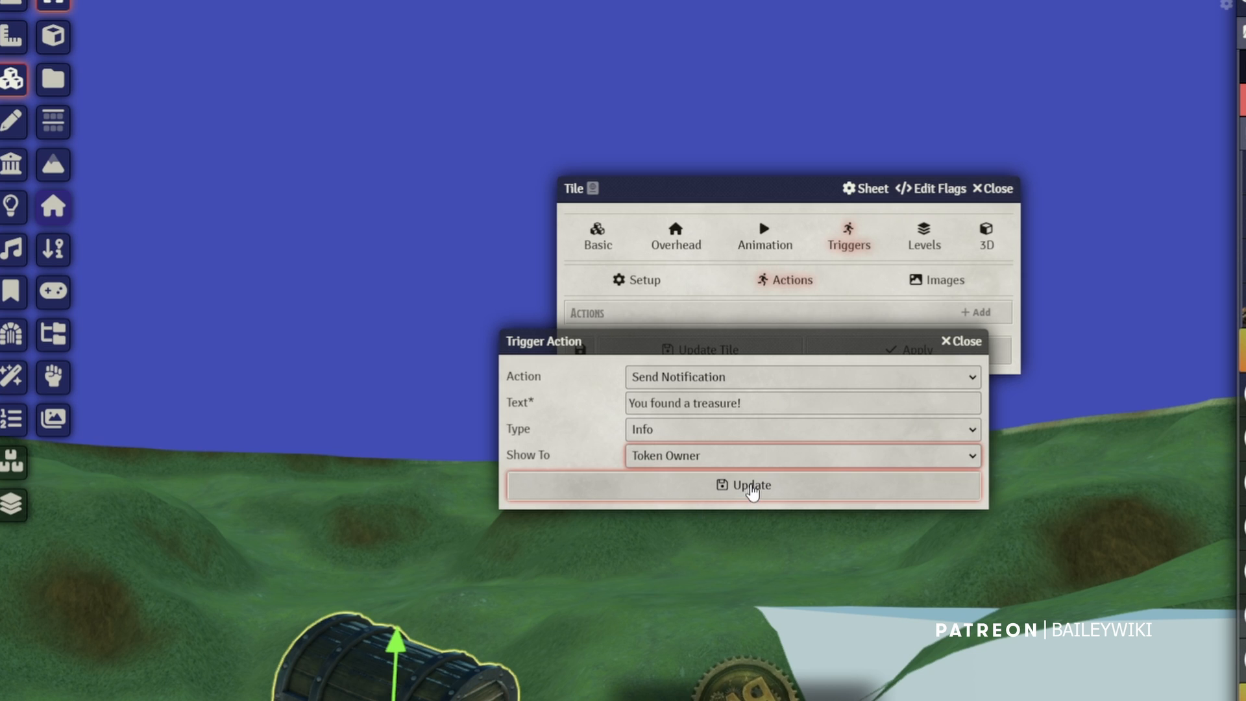
pyautogui.click(750, 492)
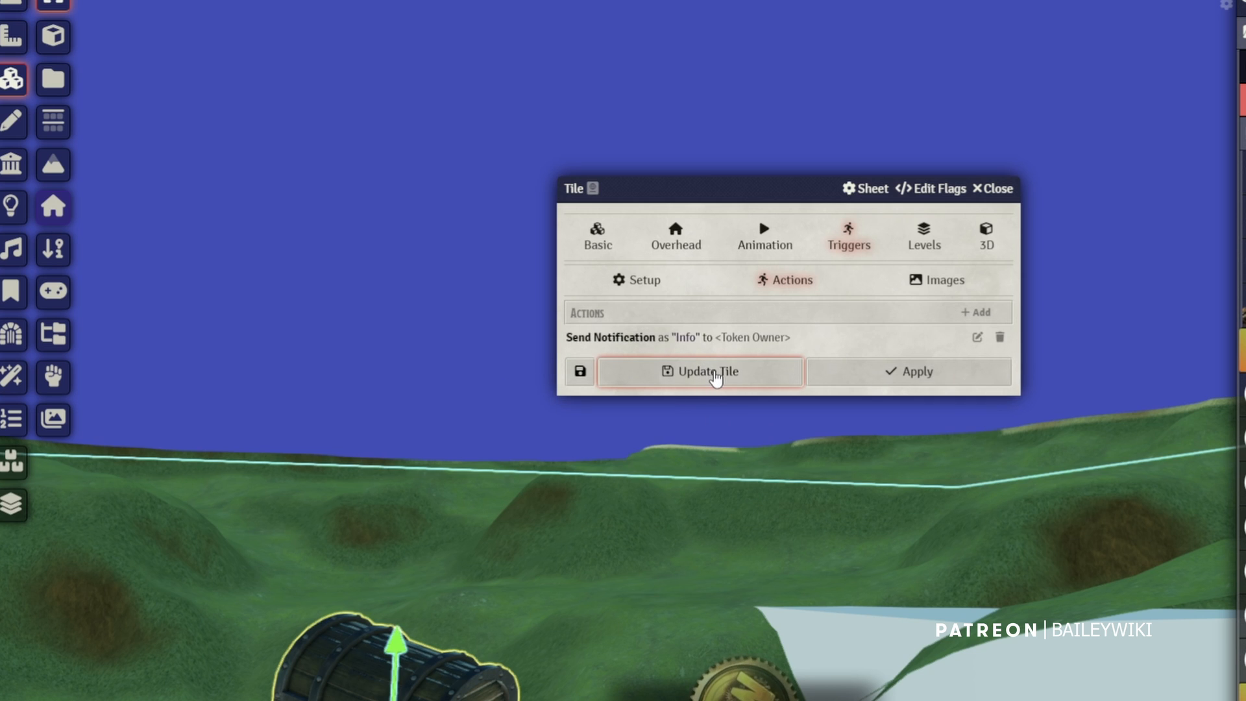
pyautogui.click(716, 378)
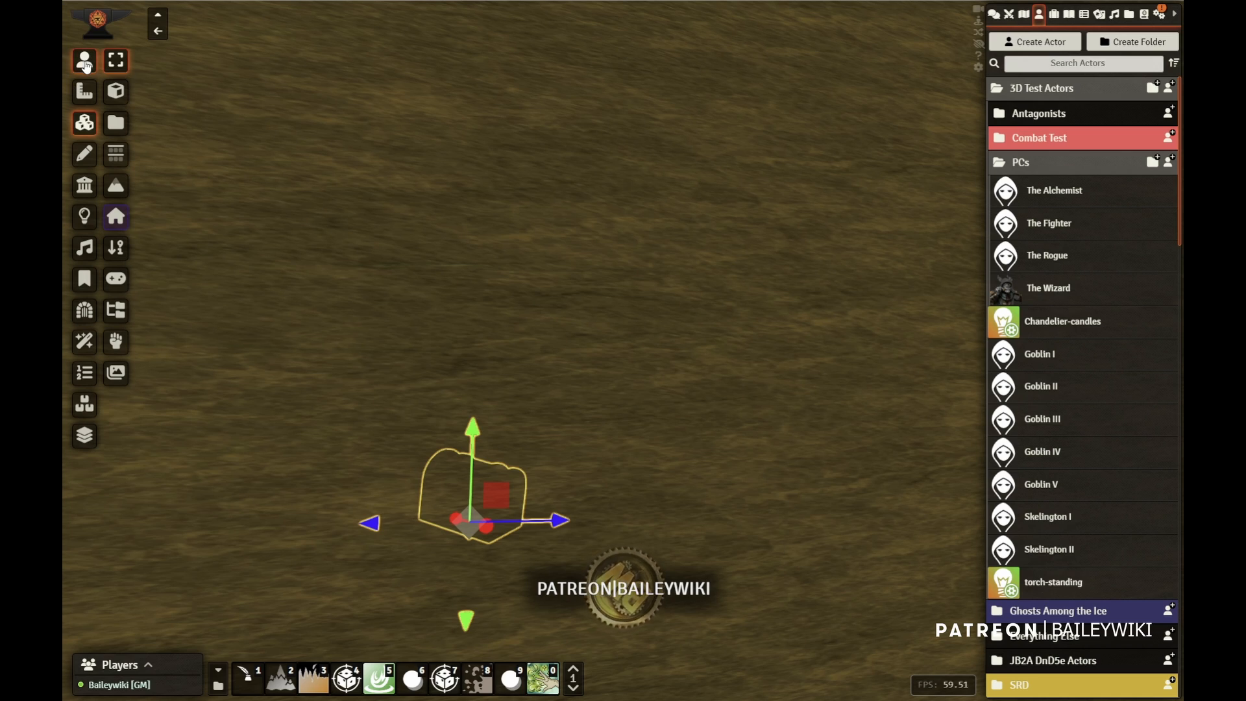
# Examine the chest on the lakebed from below the water and the whole lake scene from above.
pyautogui.click(85, 60)
pyautogui.moveTo(468, 379); pyautogui.dragTo(478, 395)
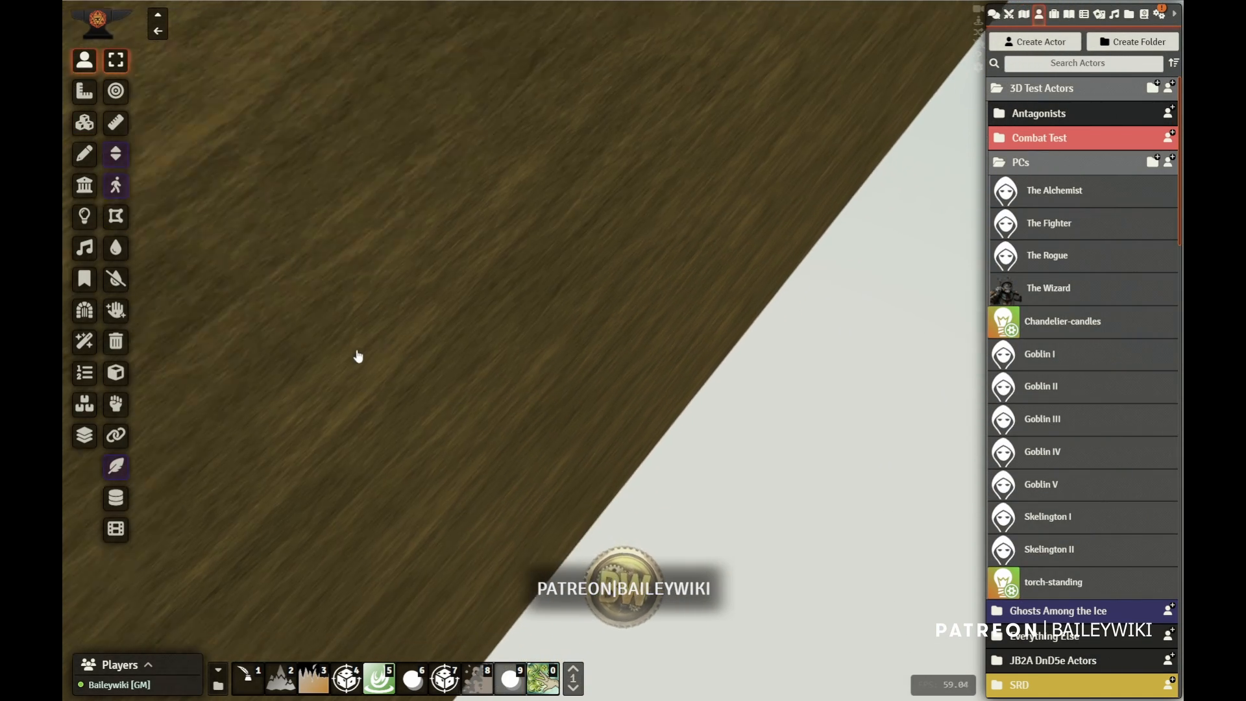
pyautogui.scroll(-6, 432, 320)
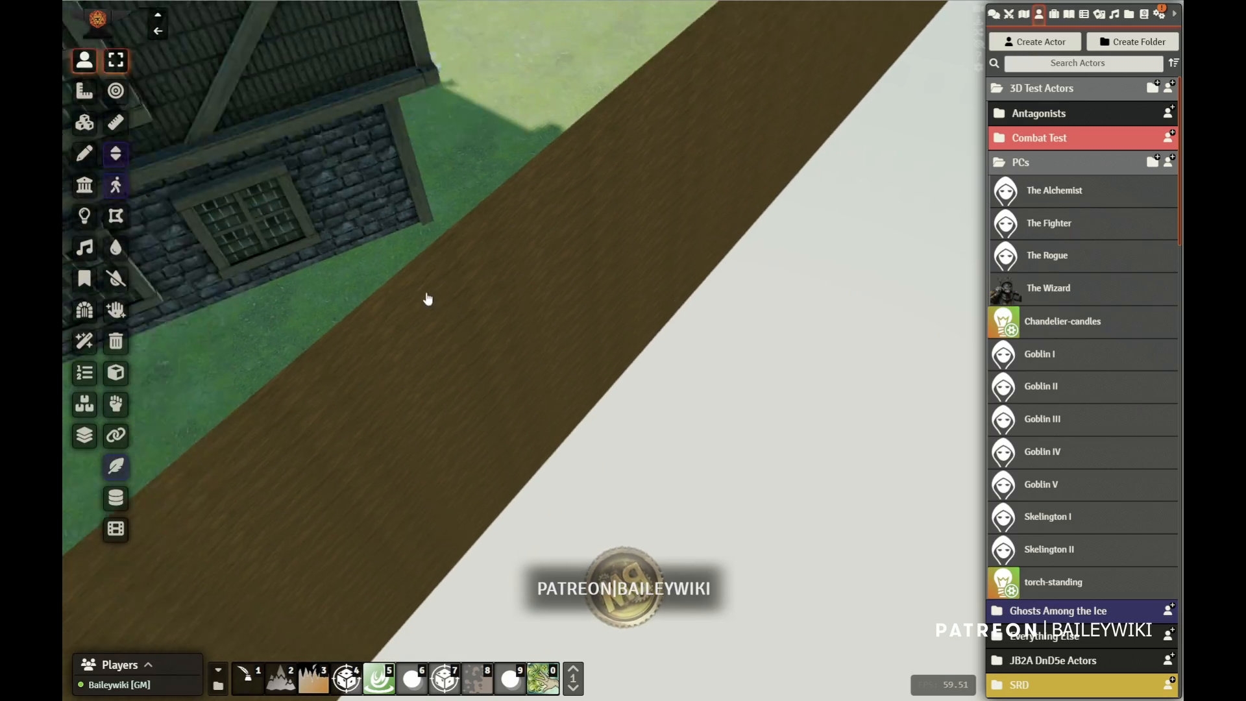
pyautogui.moveTo(203, 295); pyautogui.dragTo(439, 461, button='right')
pyautogui.moveTo(318, 434); pyautogui.dragTo(609, 281)
pyautogui.moveTo(687, 332); pyautogui.dragTo(734, 412)
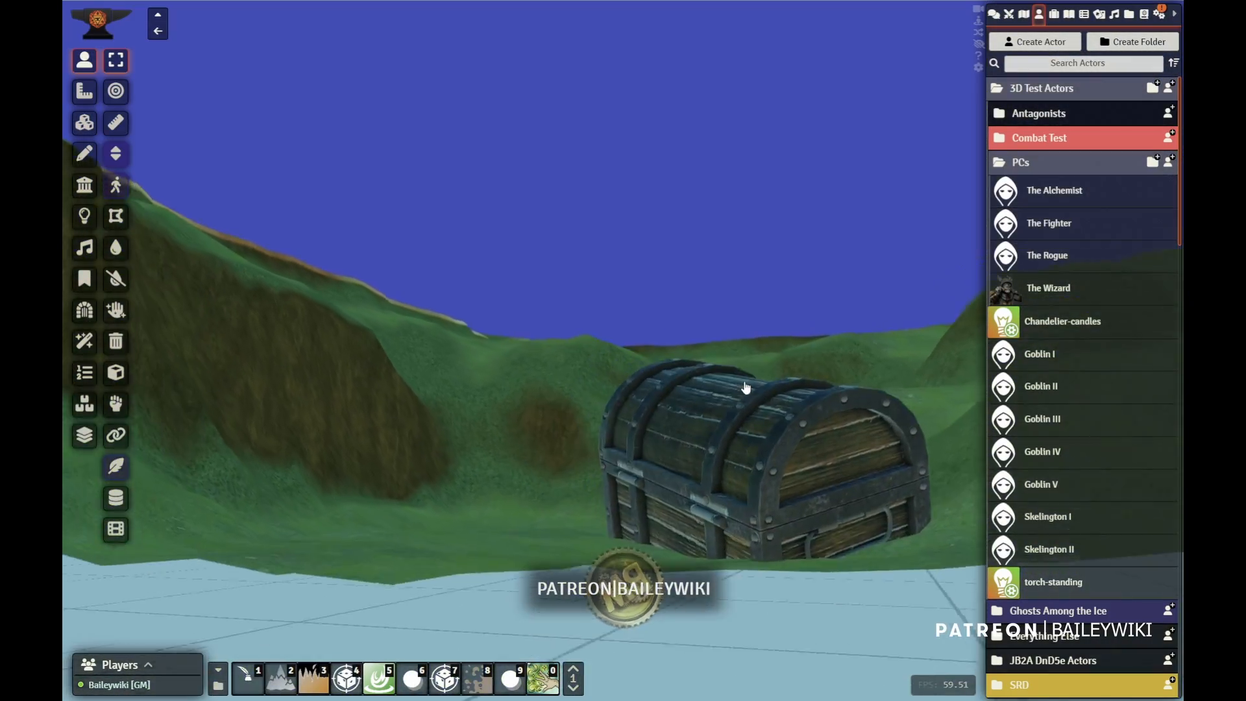
pyautogui.moveTo(746, 387); pyautogui.dragTo(581, 345)
pyautogui.scroll(-5, 581, 344)
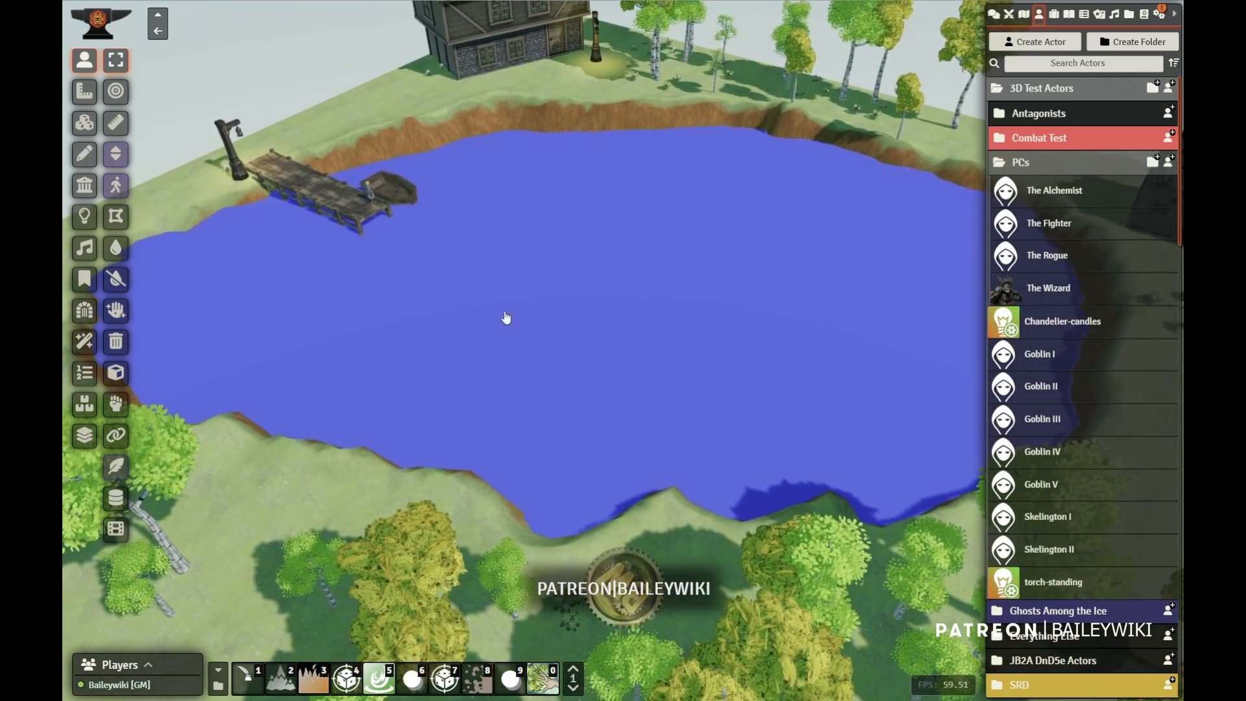
pyautogui.moveTo(506, 318); pyautogui.dragTo(723, 352)
pyautogui.scroll(-8, 724, 351)
pyautogui.moveTo(422, 133); pyautogui.dragTo(493, 194)
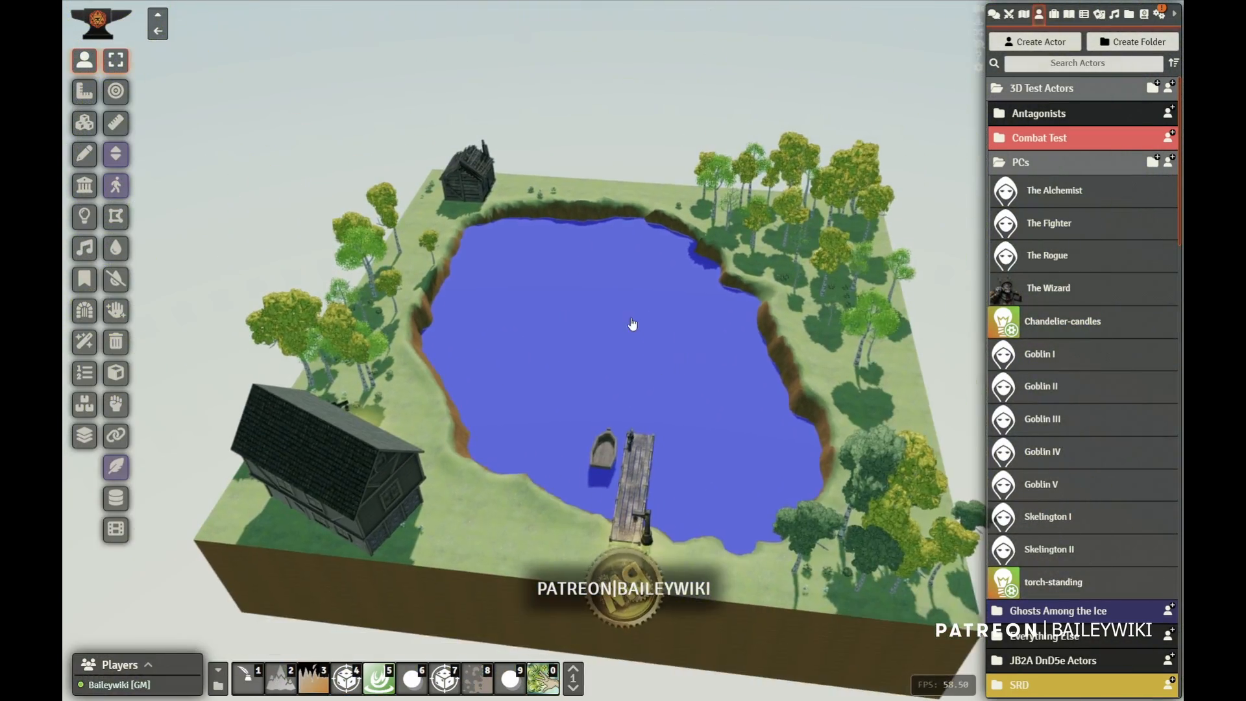
pyautogui.moveTo(633, 324); pyautogui.dragTo(566, 241, button='right')
pyautogui.scroll(3, 591, 285)
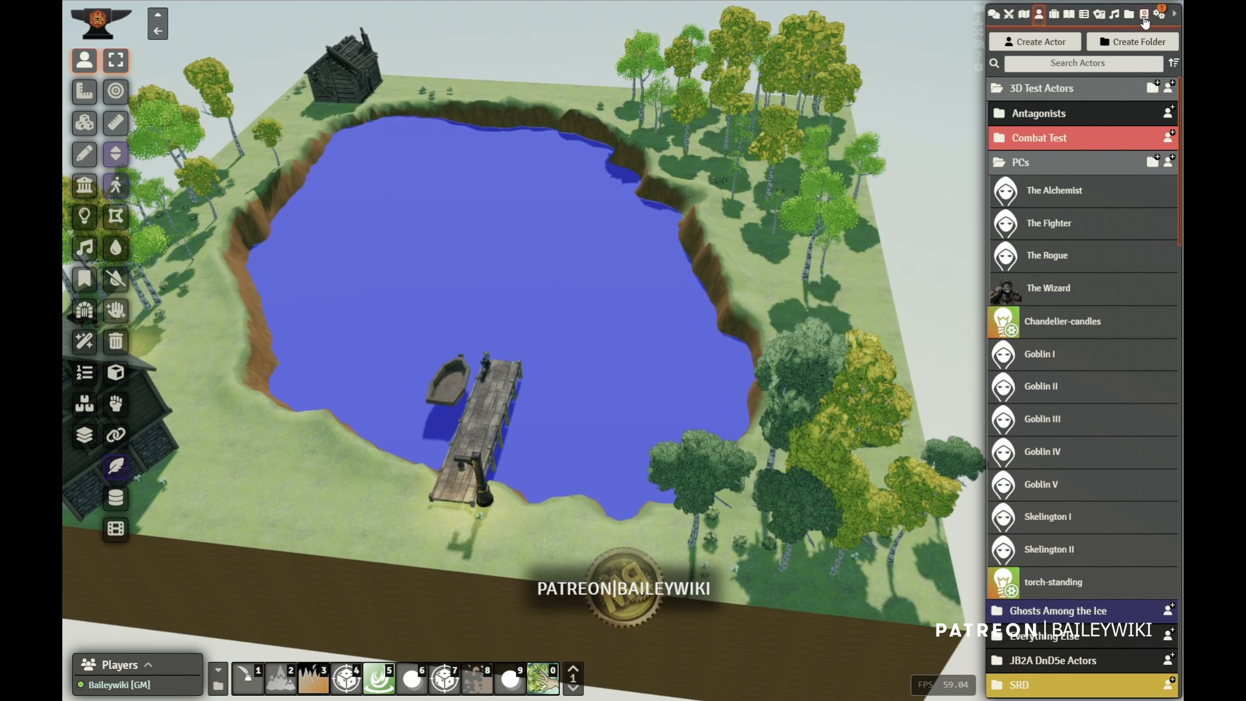
# Search the compendiums for "3d" and open the 3D Canvas Macros compendium.
pyautogui.click(1145, 16)
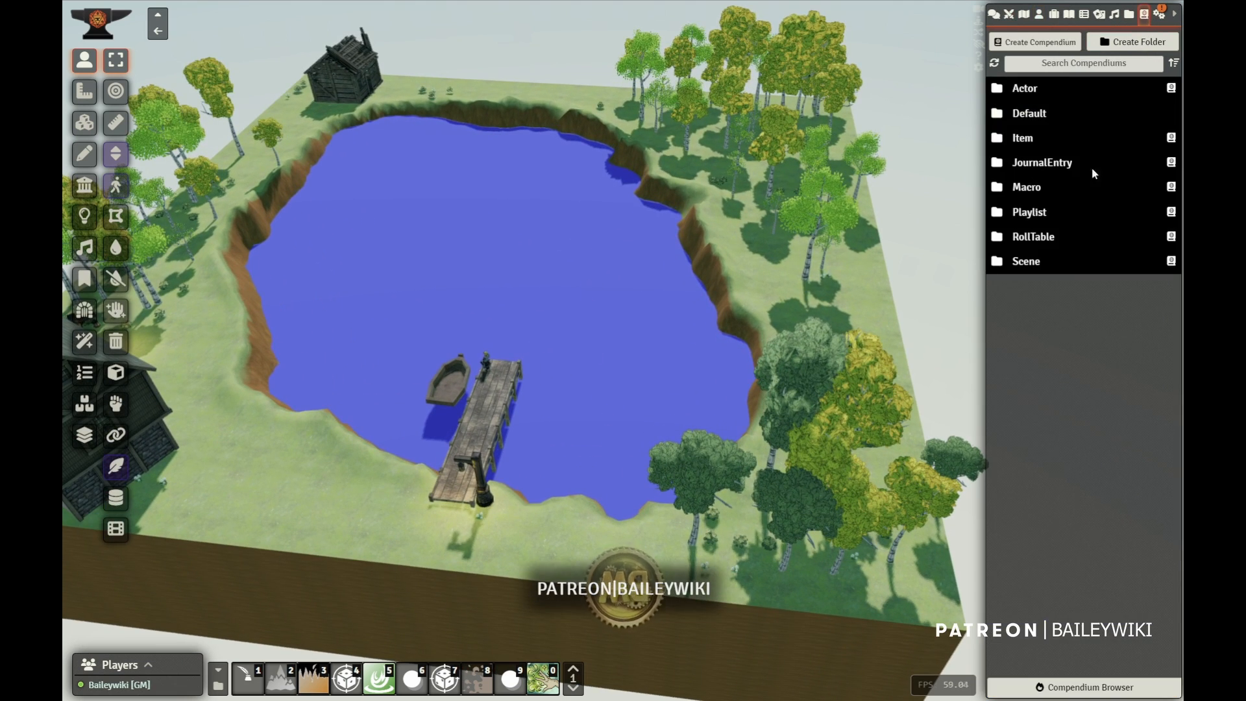
pyautogui.click(1056, 64)
pyautogui.write('3d')
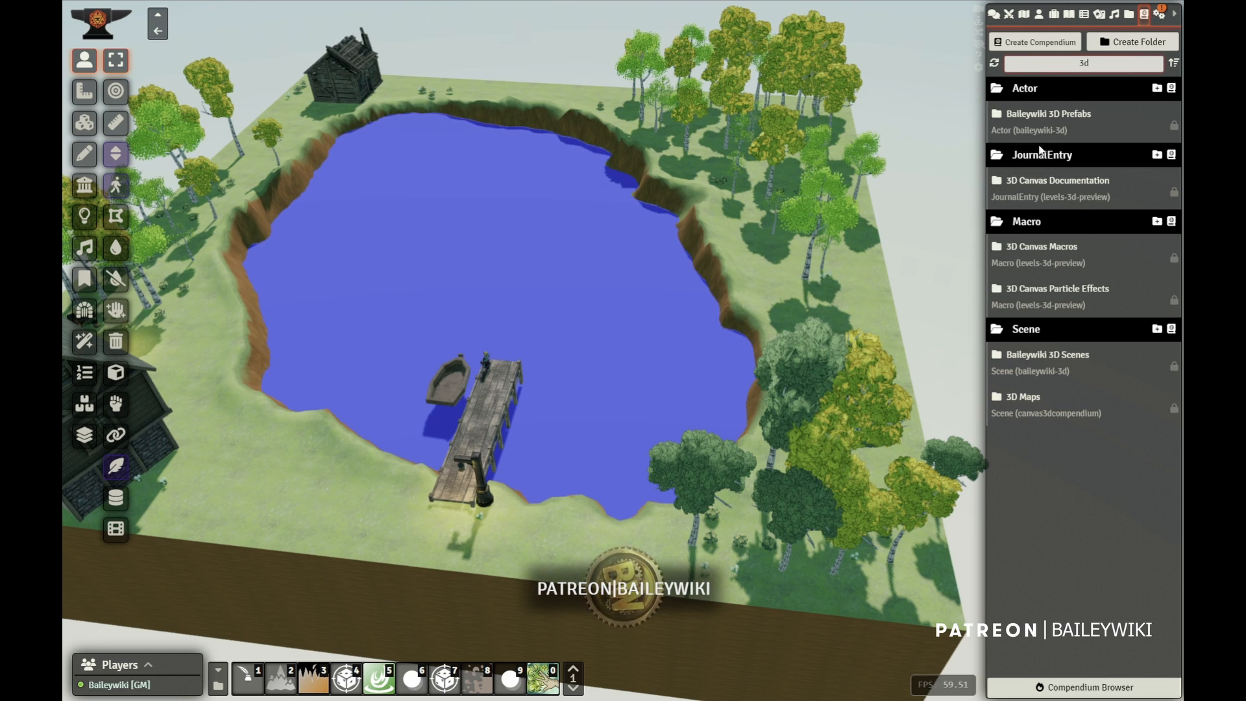
pyautogui.click(1046, 252)
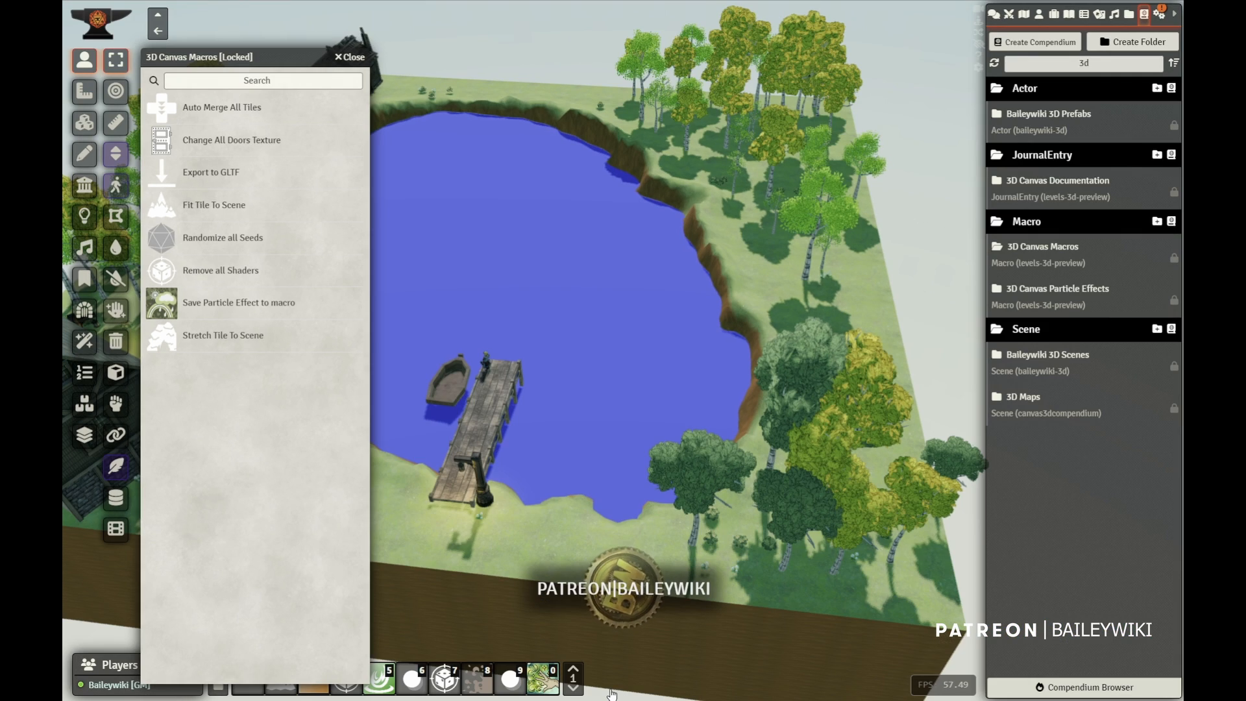
# Replace the macro in slot 9 of hotbar page 4 with Auto Merge All Tiles, switch to that page, and close the macro compendium.
pyautogui.click(575, 681)
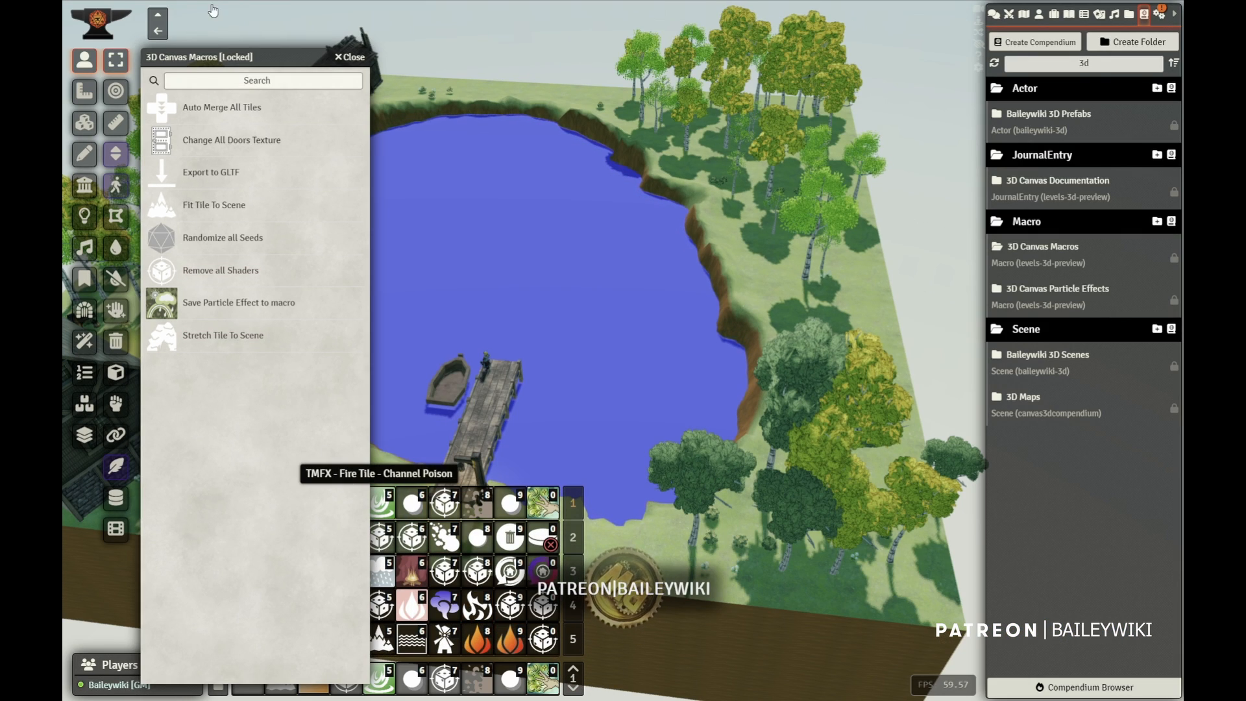
pyautogui.moveTo(253, 62); pyautogui.dragTo(821, 82)
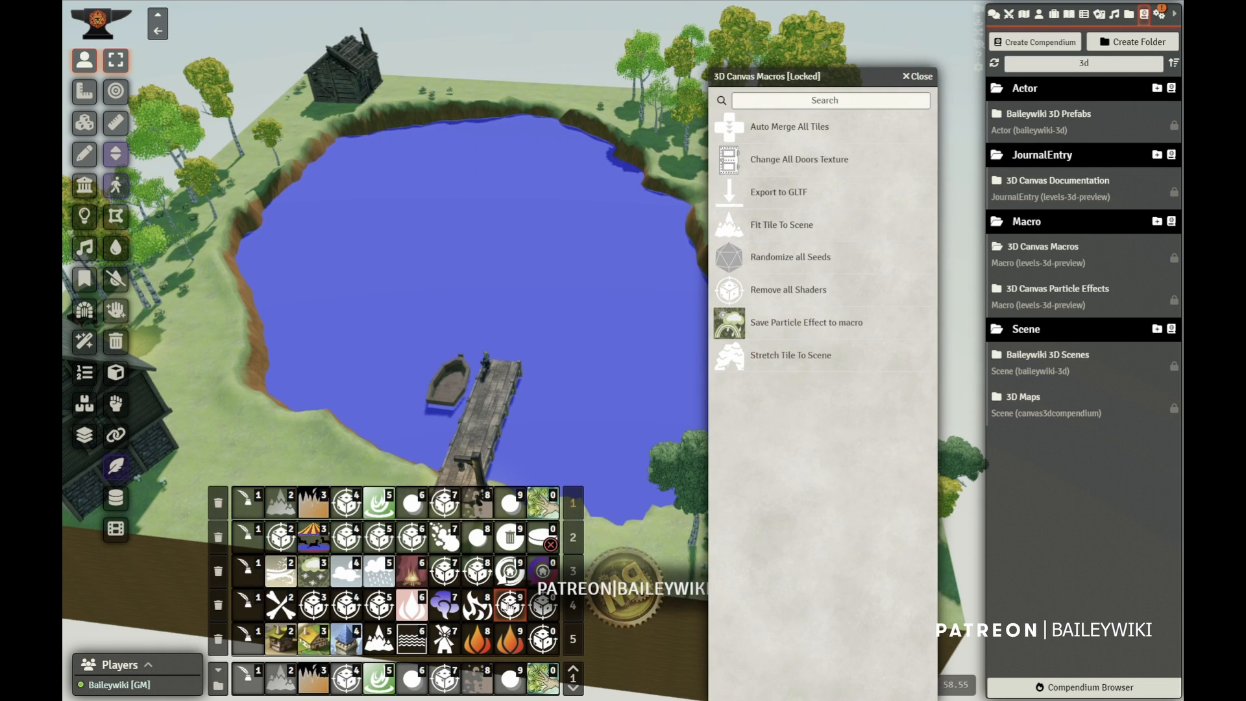
pyautogui.rightClick(511, 607)
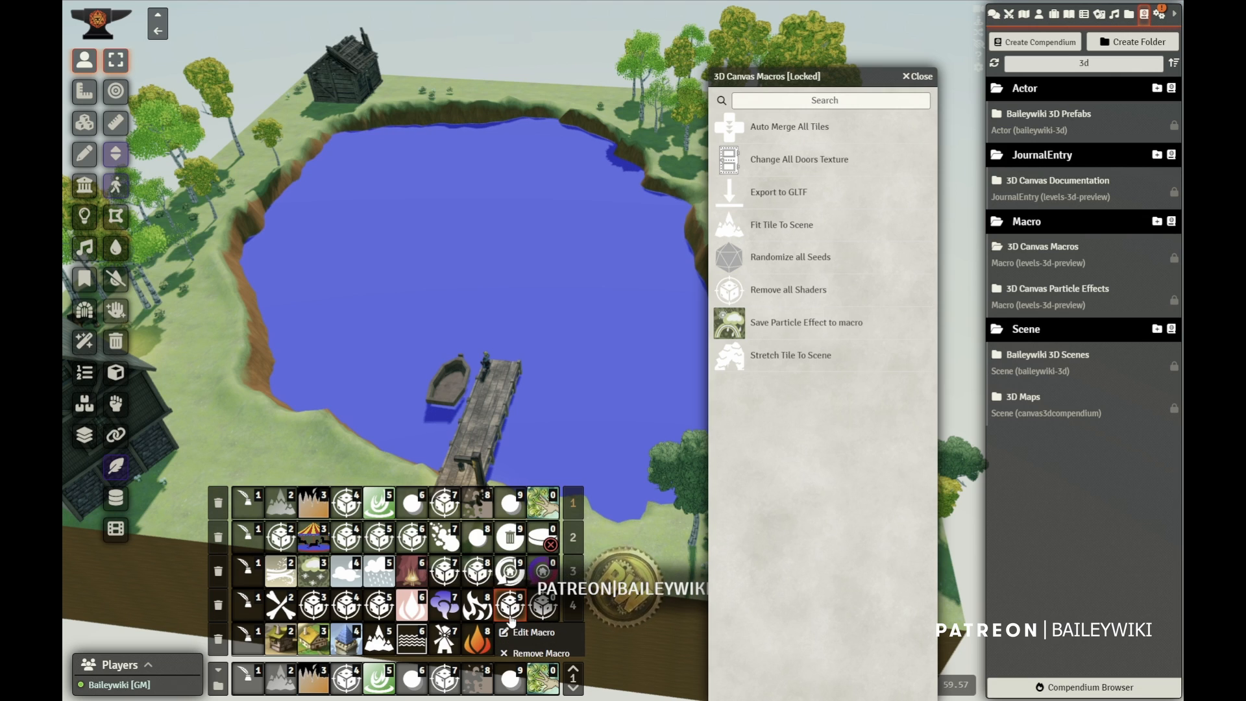
pyautogui.click(535, 655)
pyautogui.moveTo(784, 136); pyautogui.dragTo(702, 235)
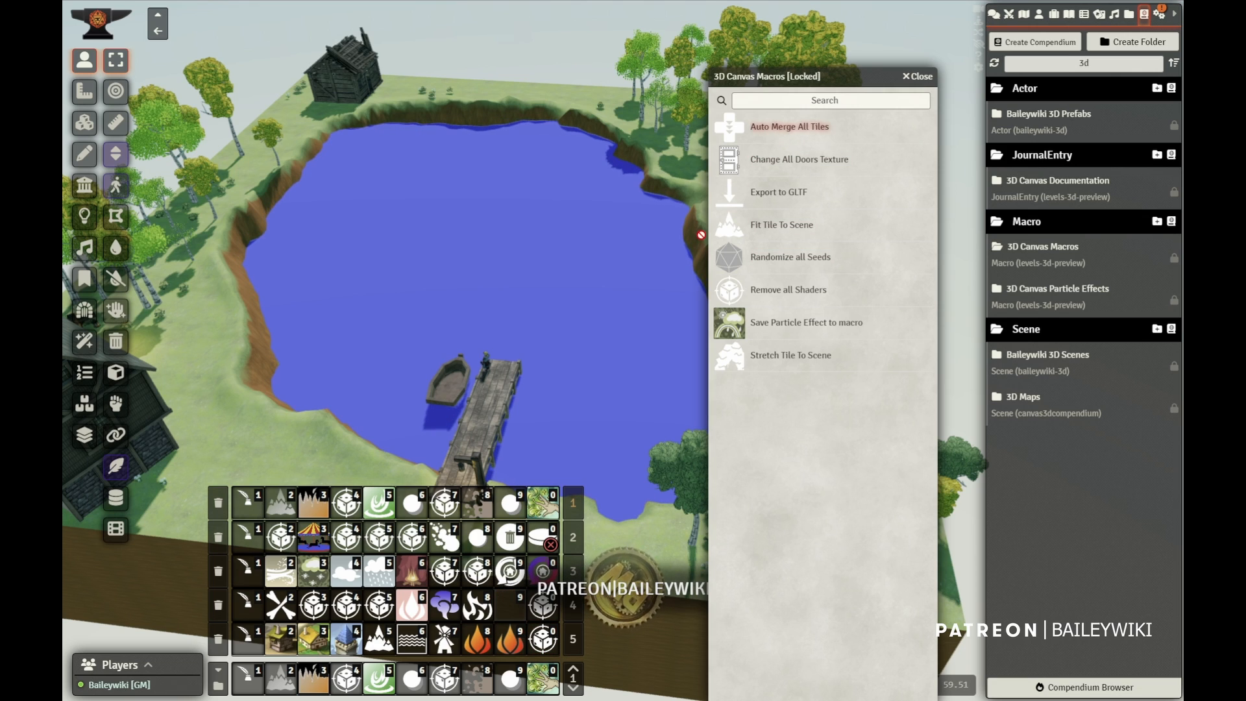
pyautogui.moveTo(503, 614); pyautogui.dragTo(505, 611)
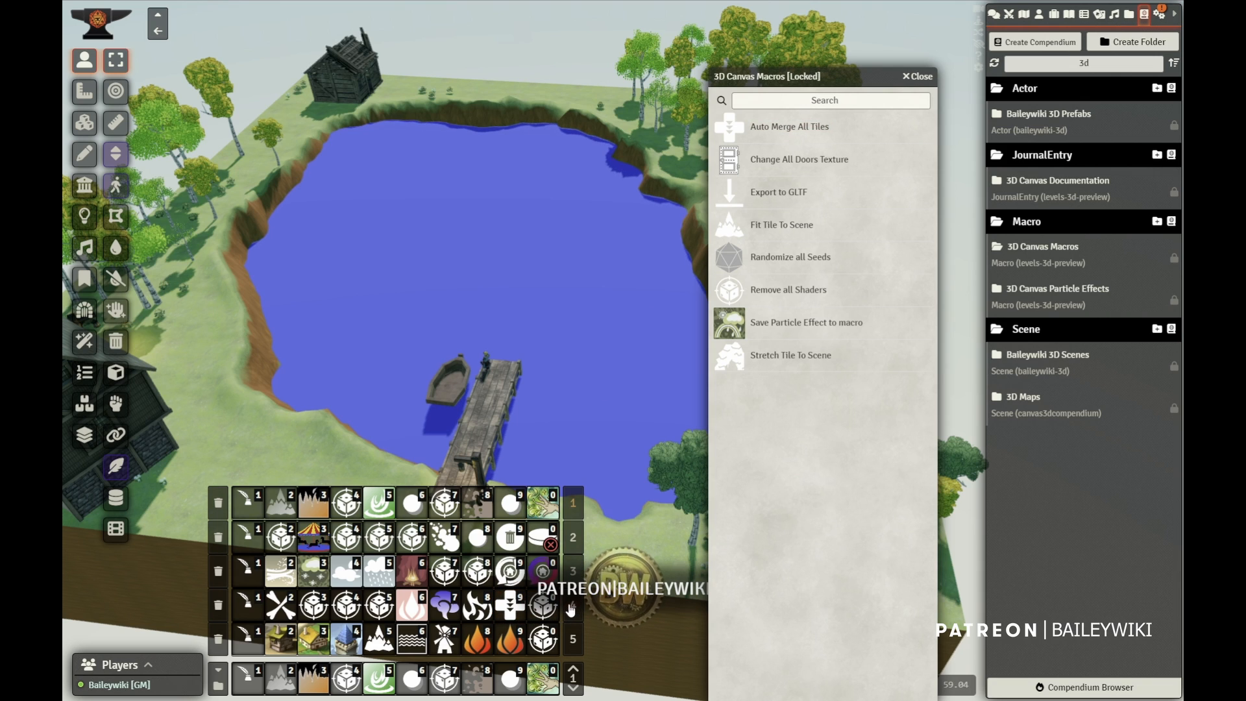
pyautogui.click(574, 605)
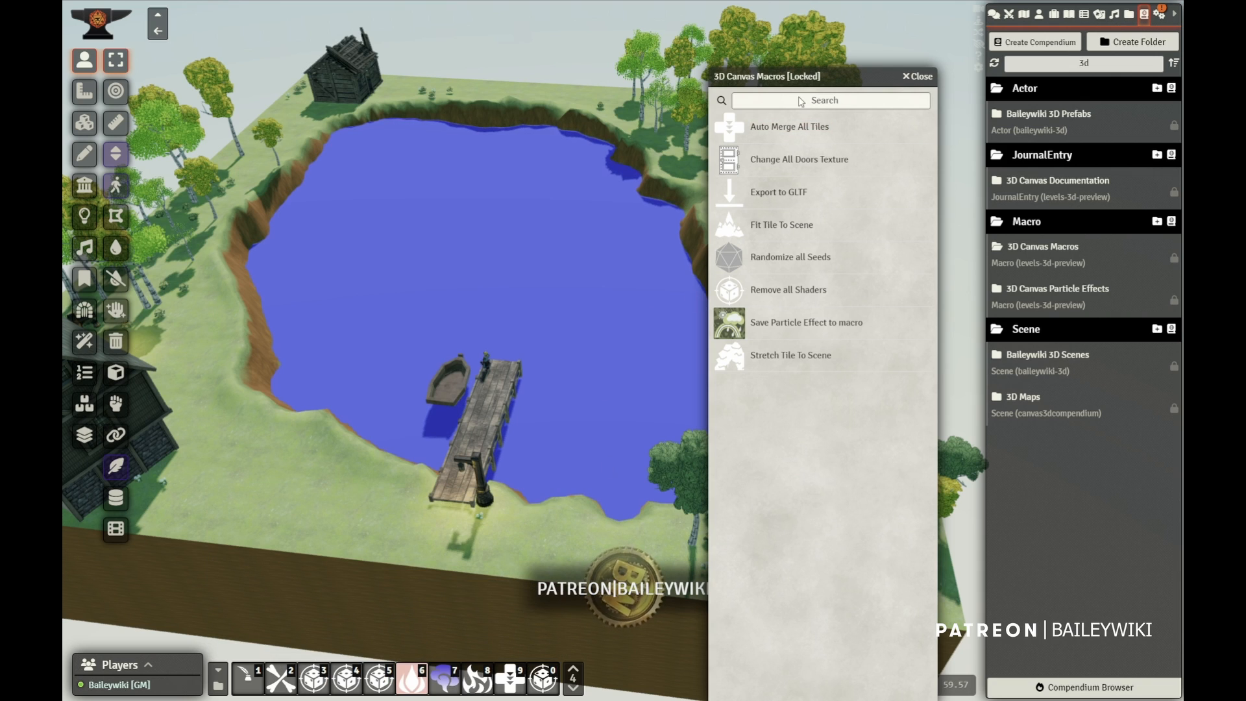
pyautogui.click(918, 76)
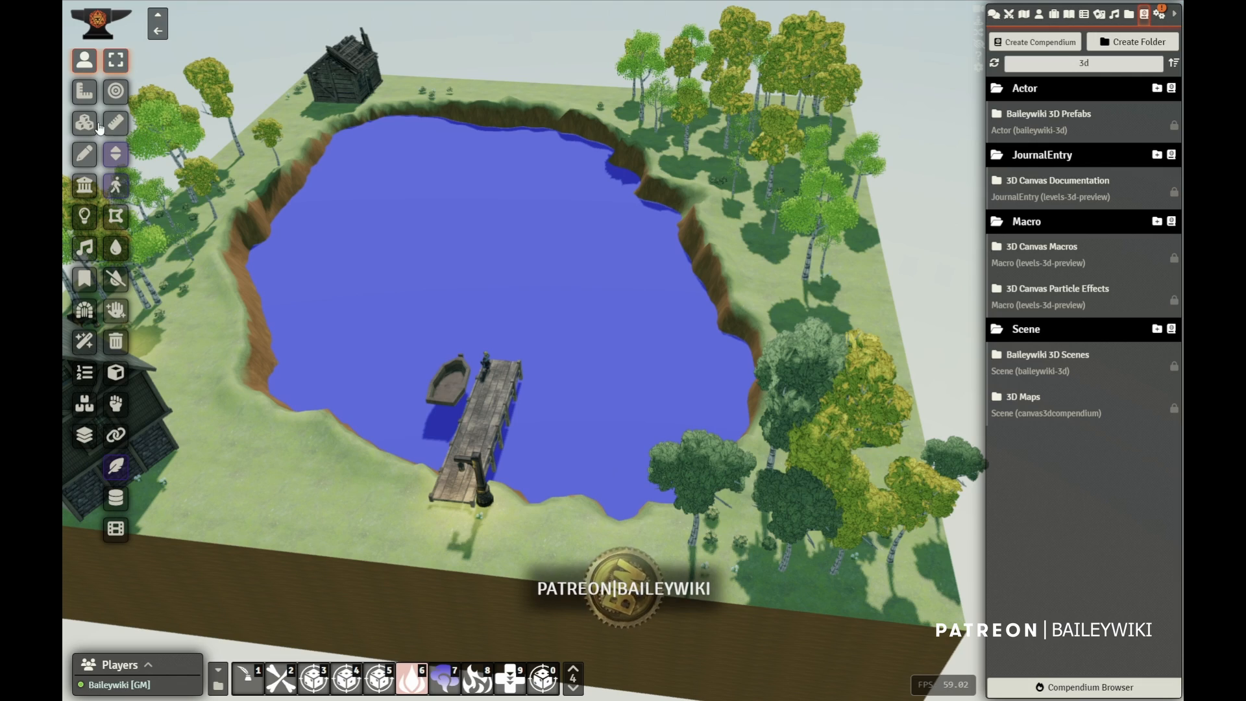
# Select all tiles in the scene and mass-edit their 3D settings to turn off Block Sight.
pyautogui.moveTo(404, 404); pyautogui.dragTo(459, 354, button='right')
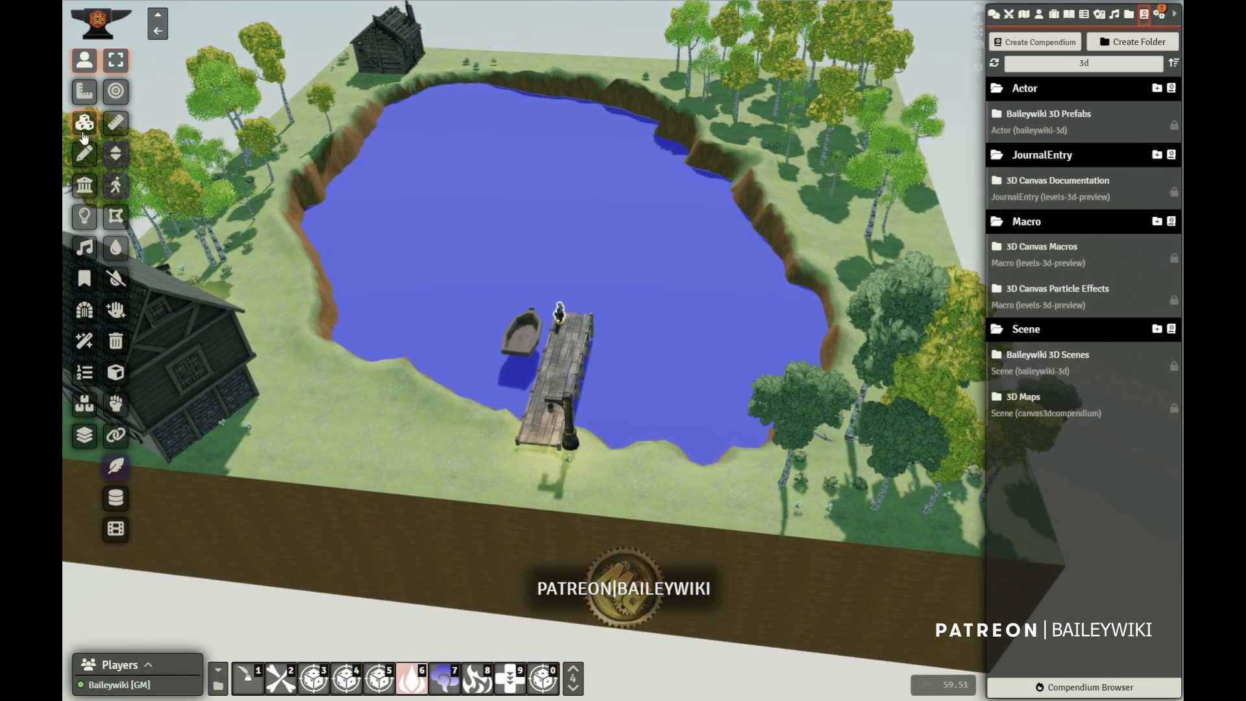
pyautogui.click(86, 129)
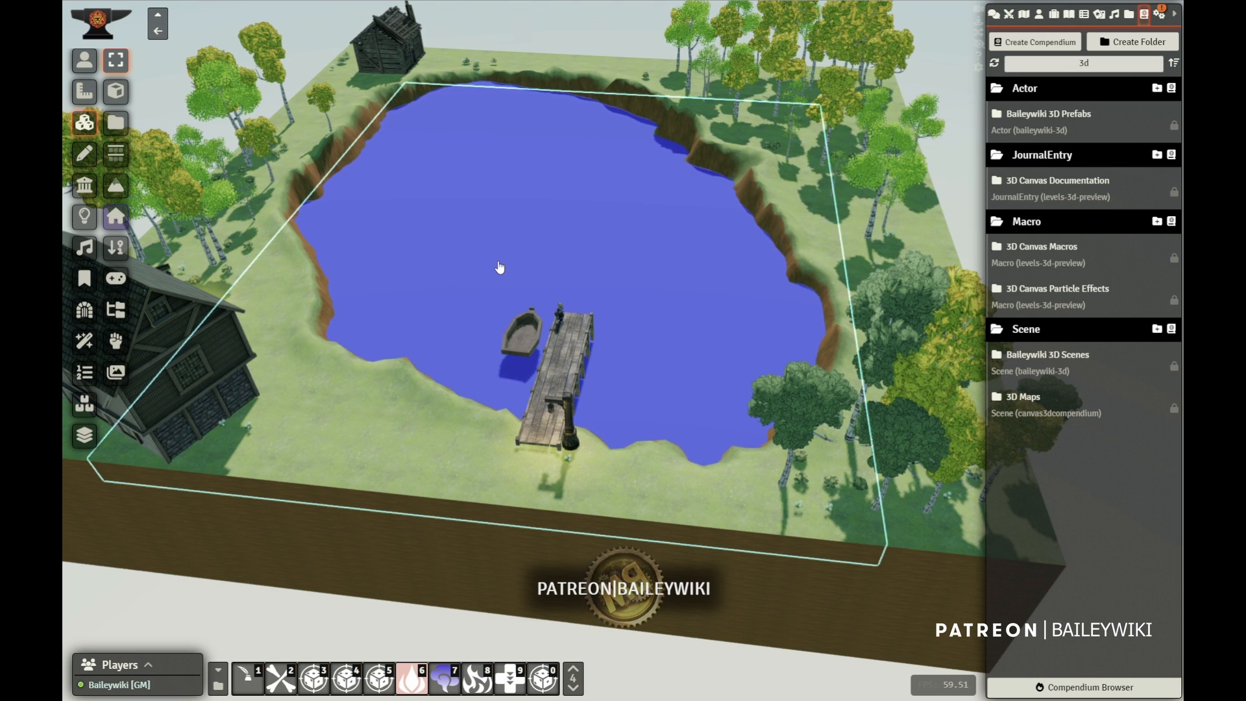
pyautogui.hotkey('ctrl', 'a')
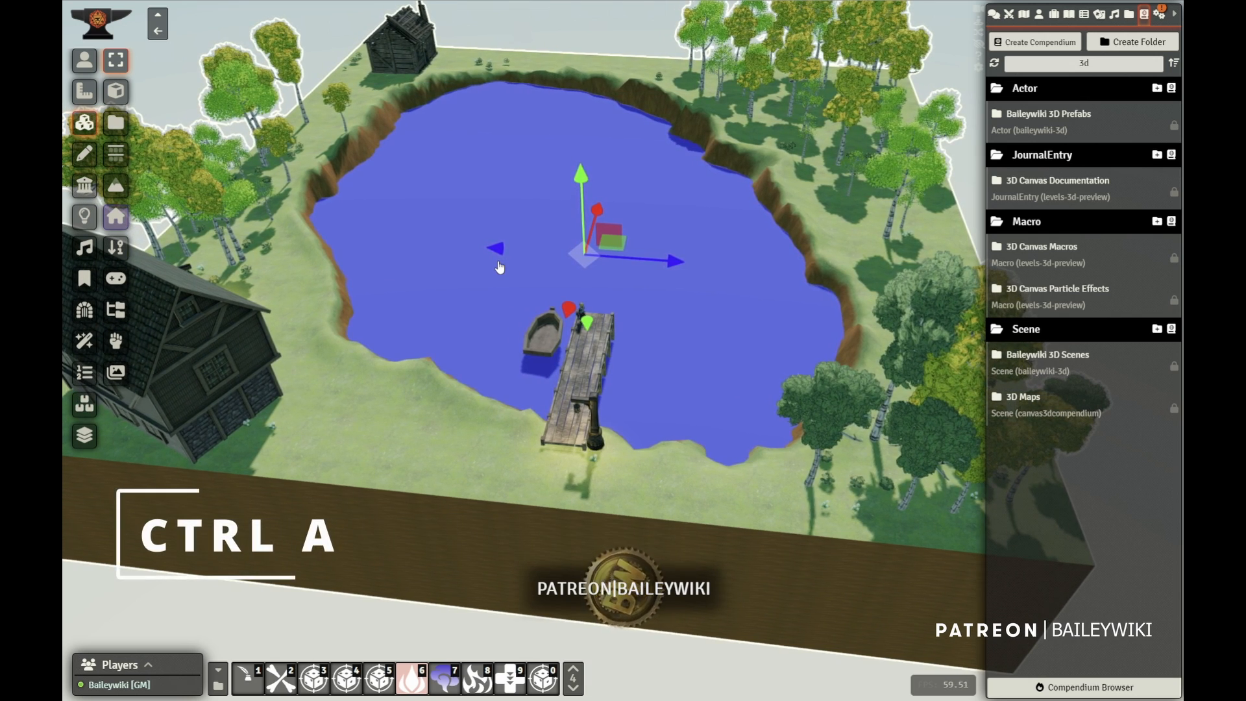
pyautogui.hotkey('shift', 'e')
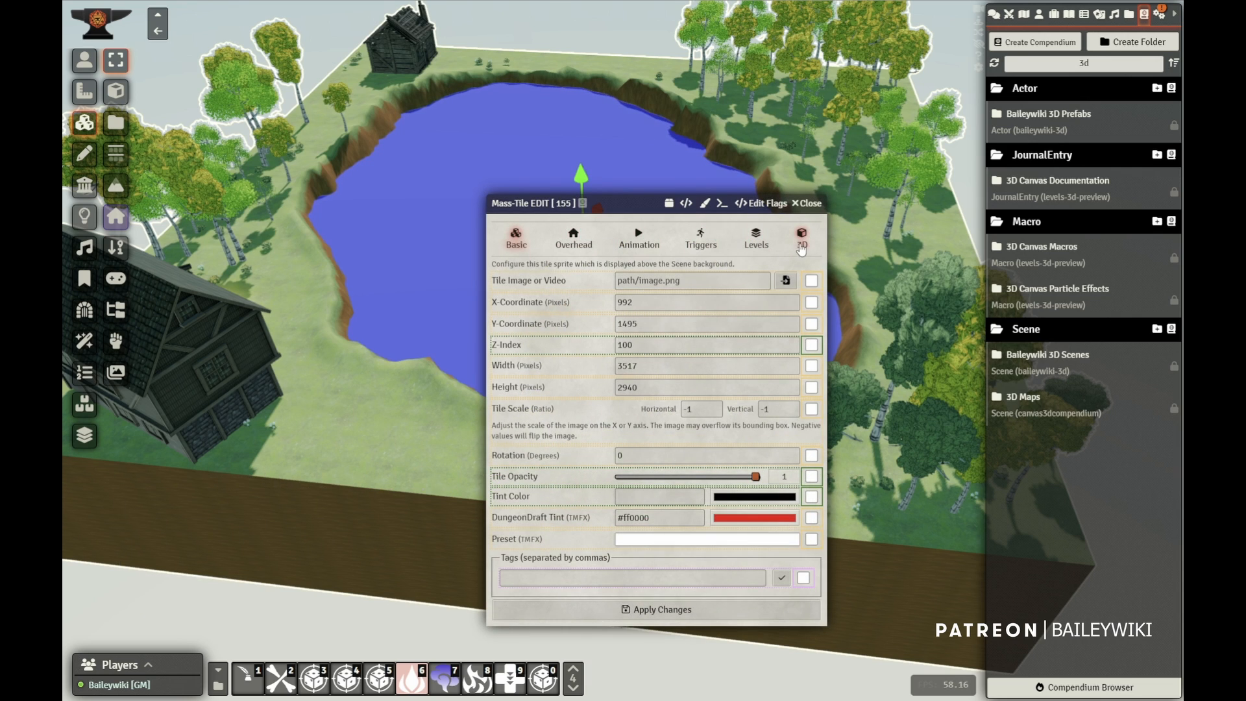
pyautogui.click(802, 217)
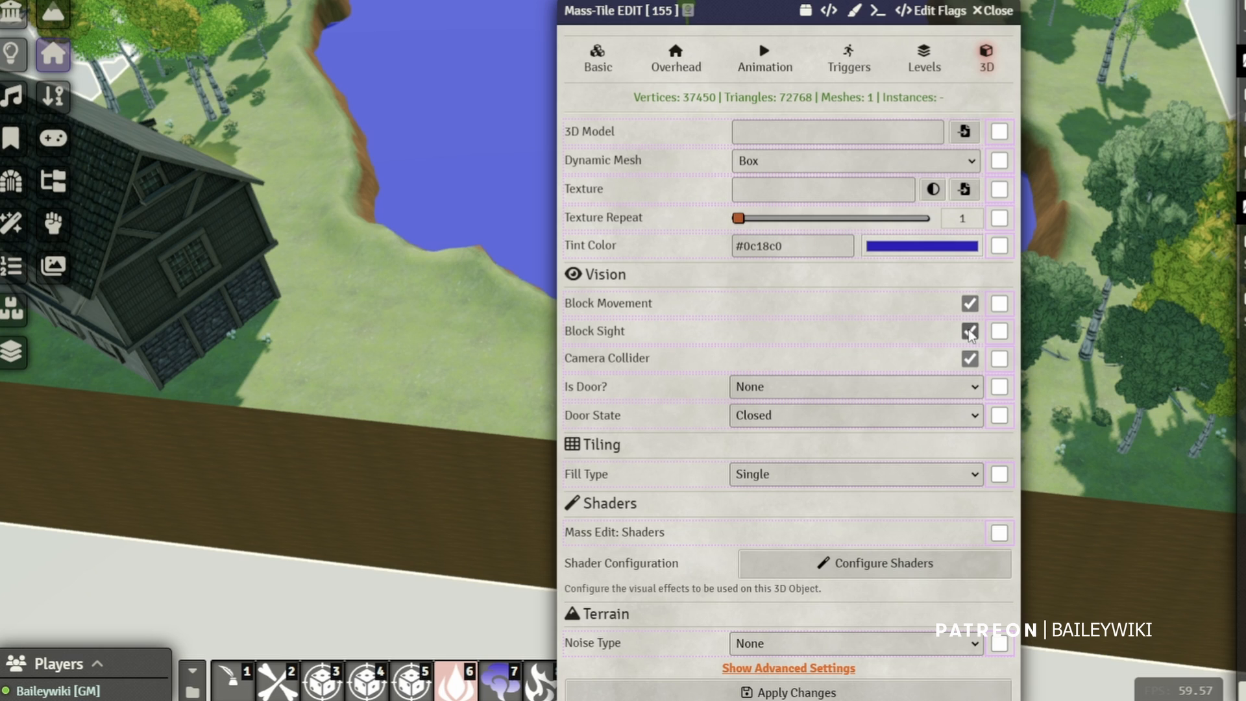
pyautogui.click(970, 331)
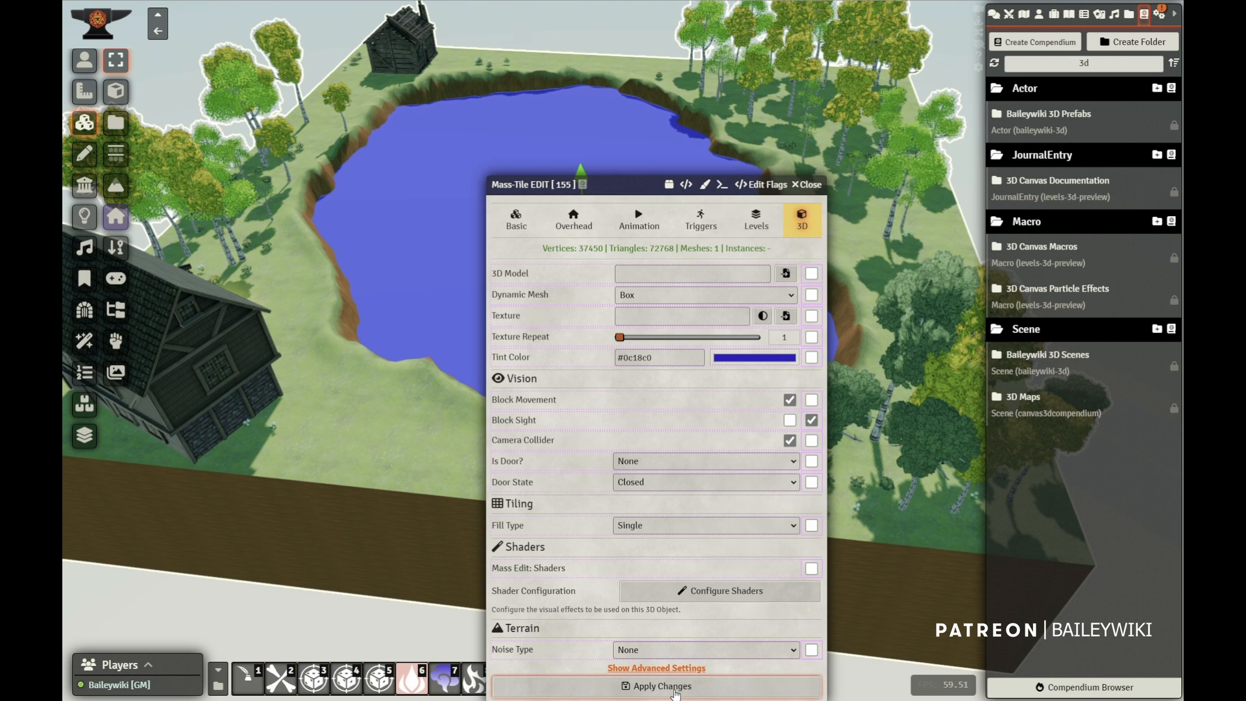
pyautogui.click(675, 688)
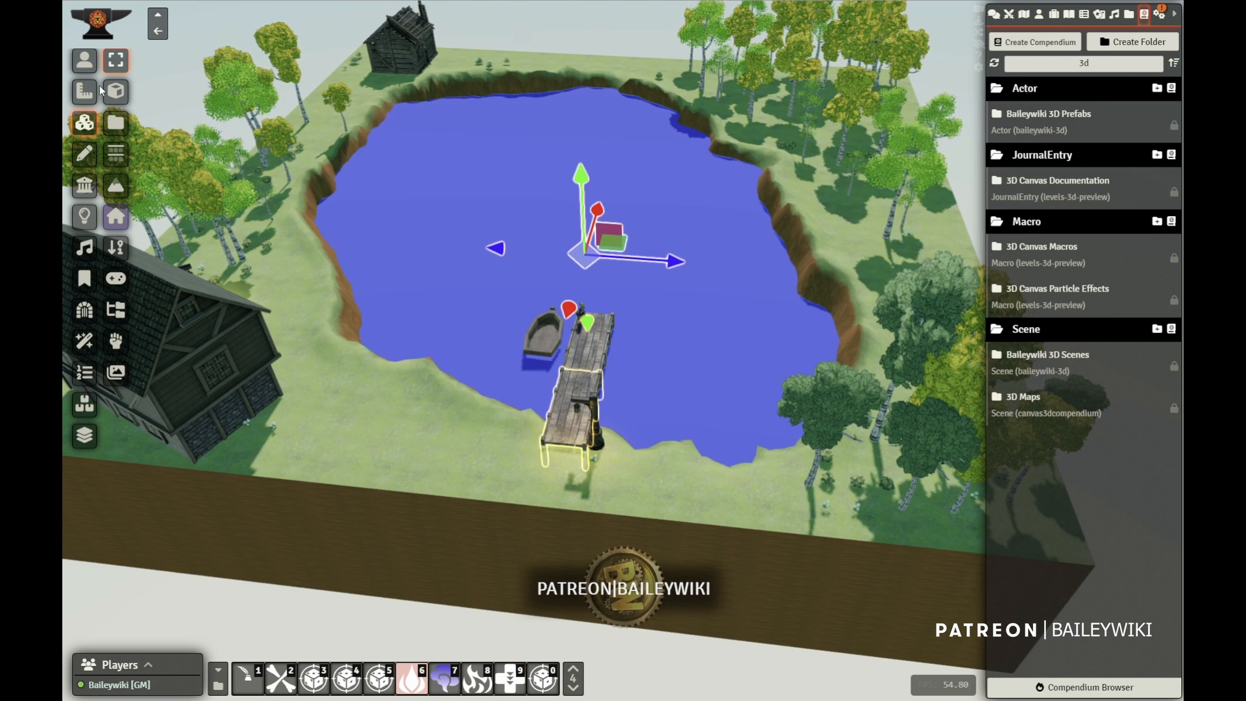
# Select the large house and the small cabin and mass-edit their 3D settings to turn on Block Sight.
pyautogui.click(79, 64)
pyautogui.click(86, 130)
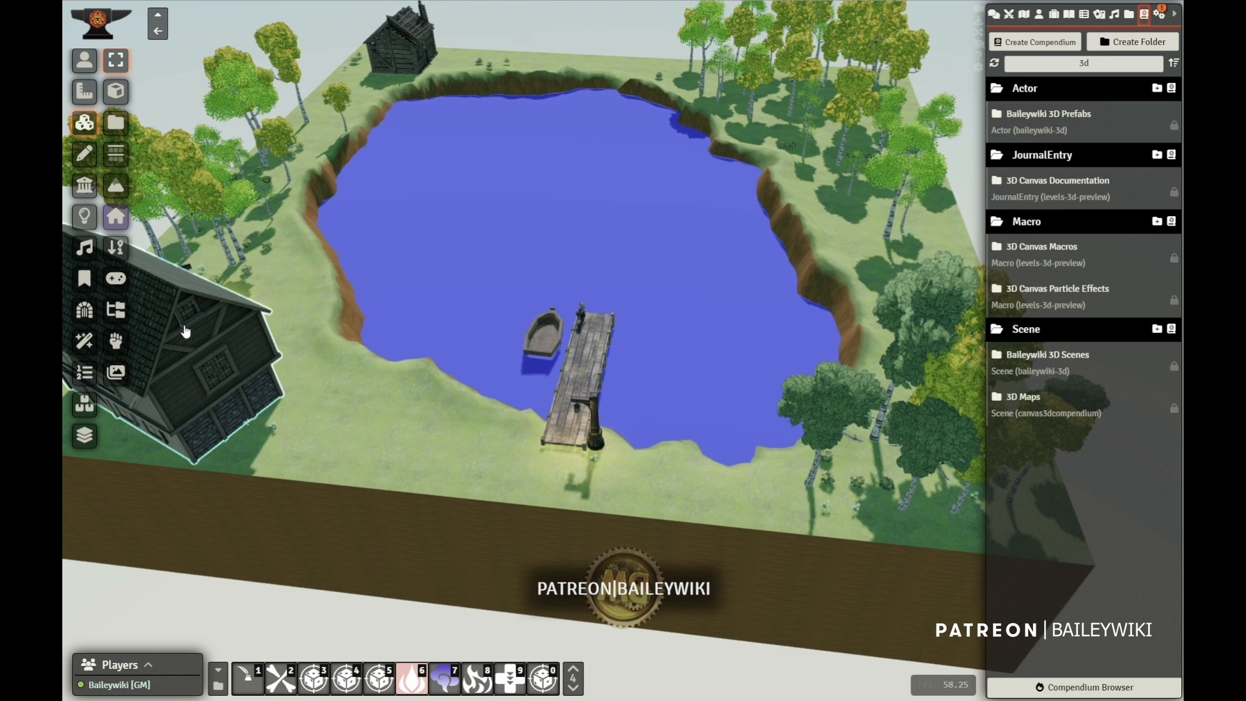
pyautogui.click(191, 371)
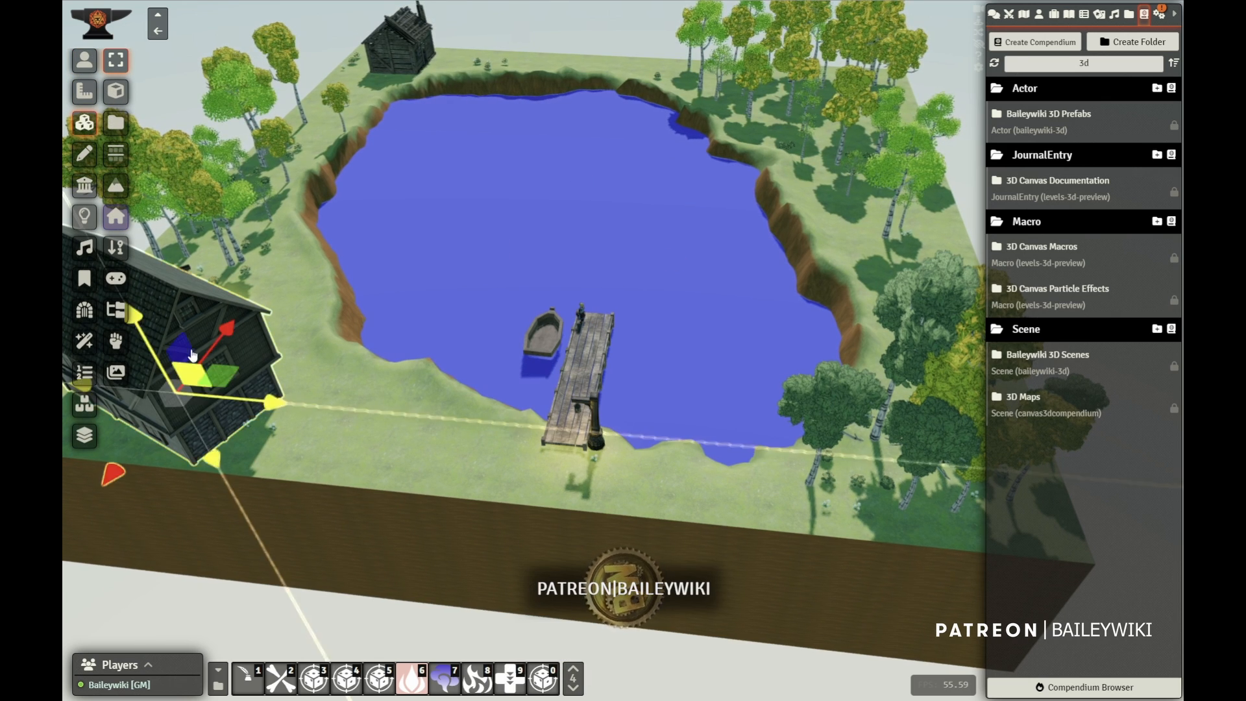
pyautogui.click(385, 56)
pyautogui.hotkey('shift', 'e')
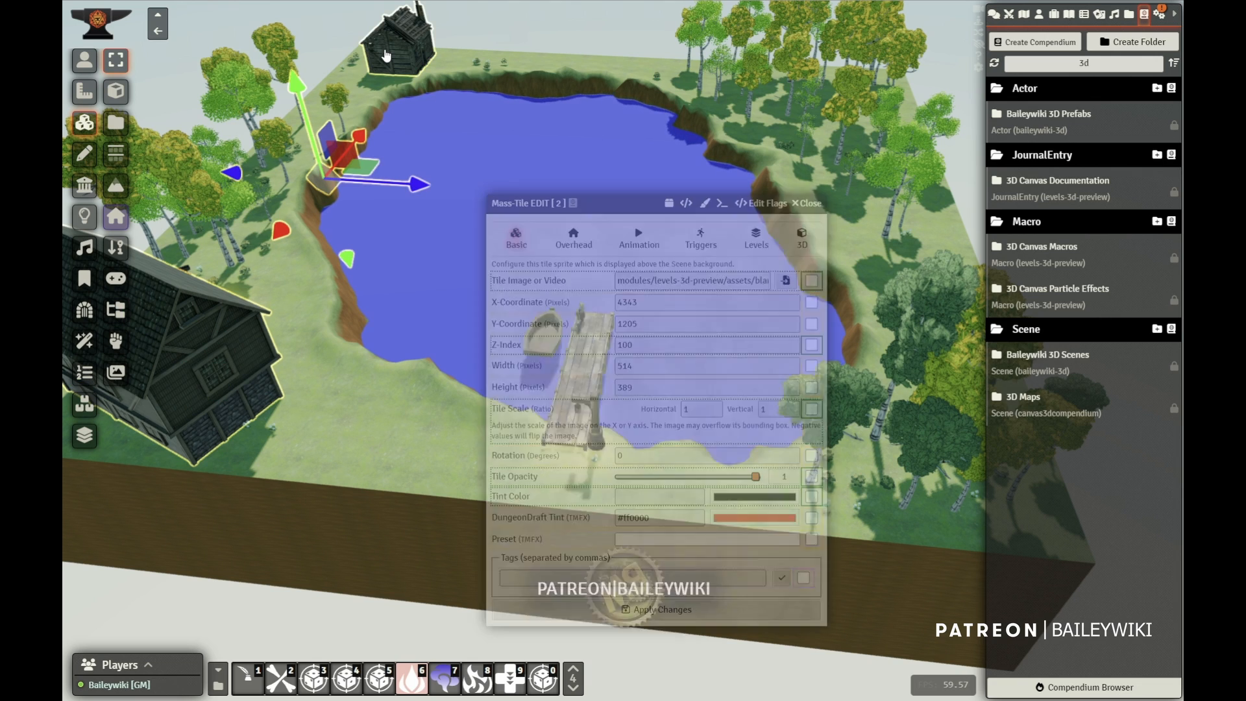
pyautogui.click(802, 242)
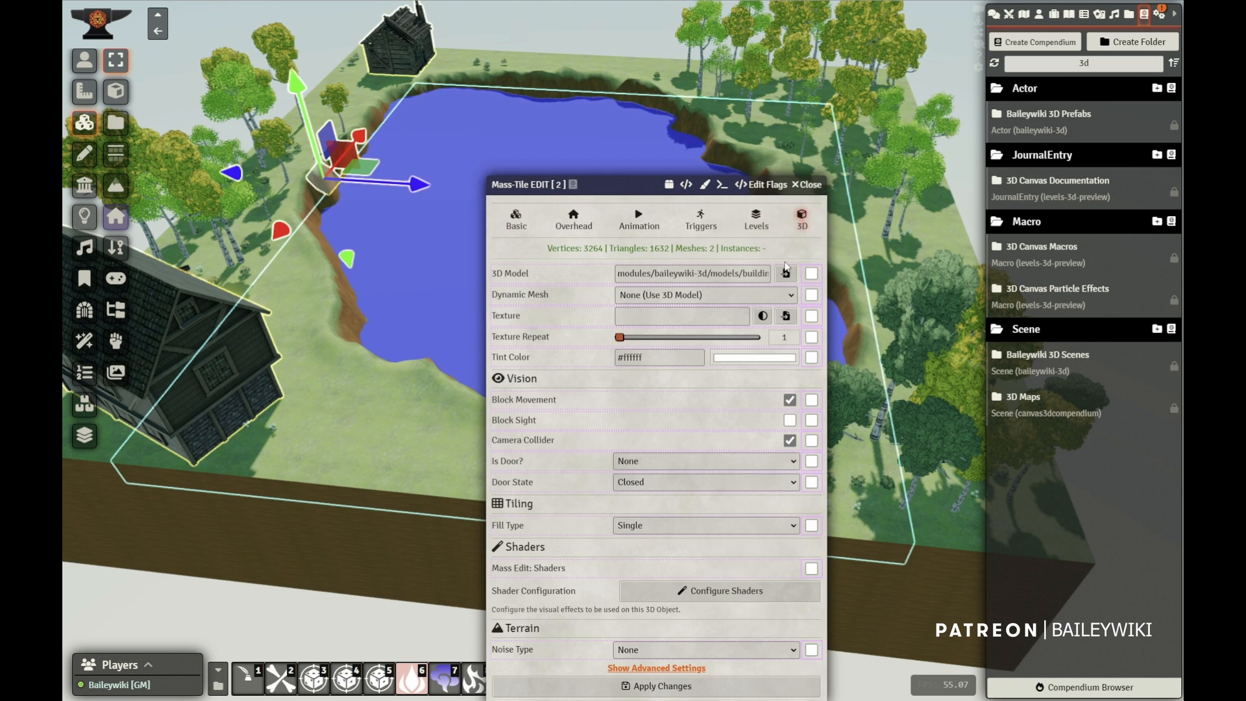
pyautogui.click(790, 420)
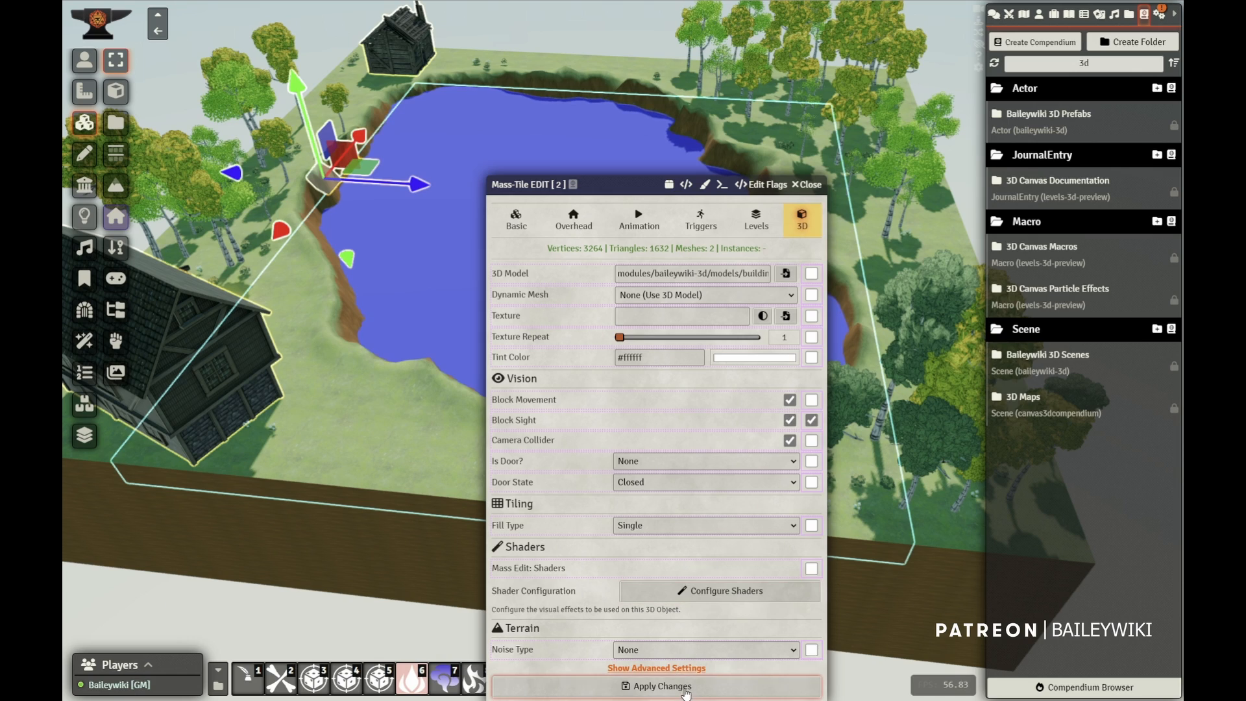
pyautogui.click(686, 688)
pyautogui.scroll(5, 448, 447)
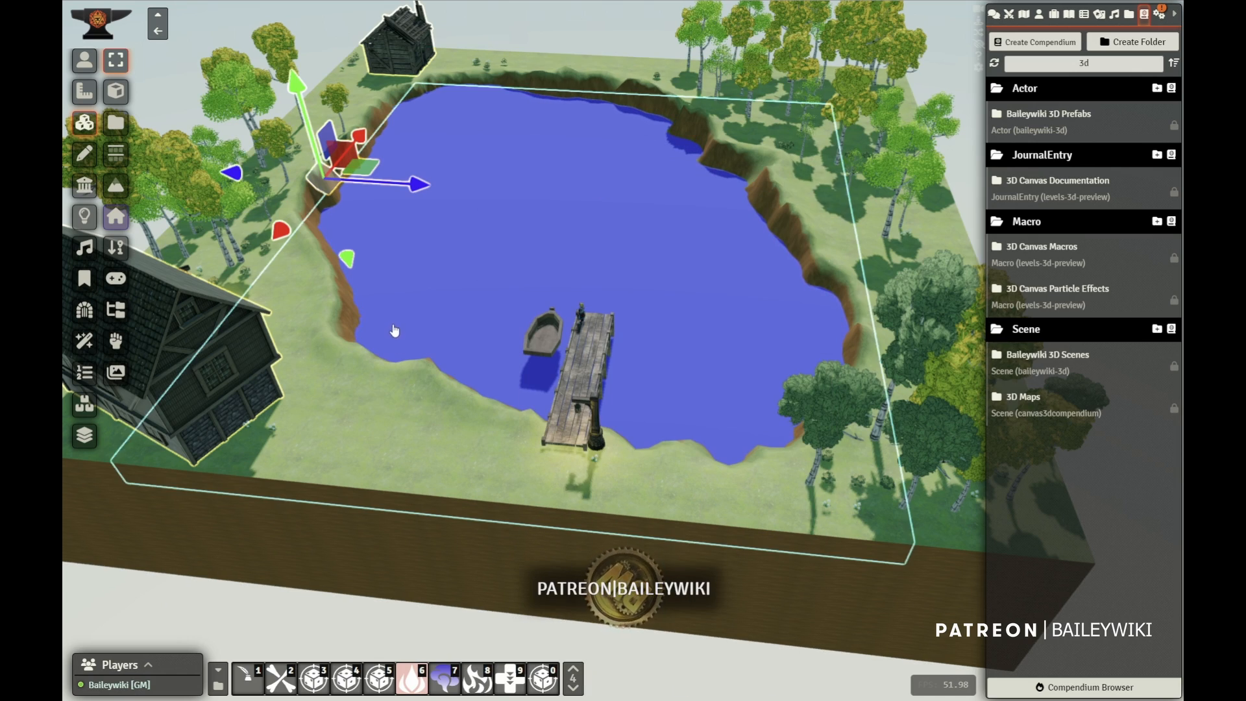
pyautogui.scroll(5, 535, 453)
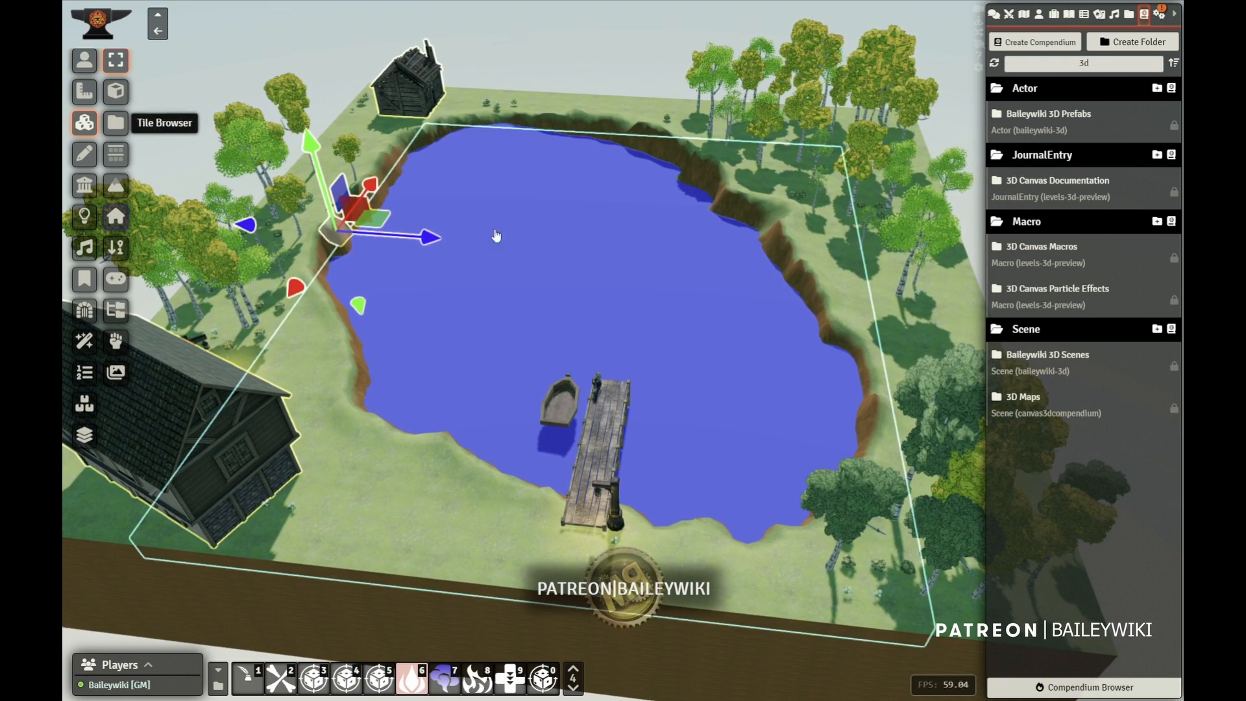
# Select all tiles in the scene and mass-edit them with an empty Tile Image or Video path.
pyautogui.click(524, 249)
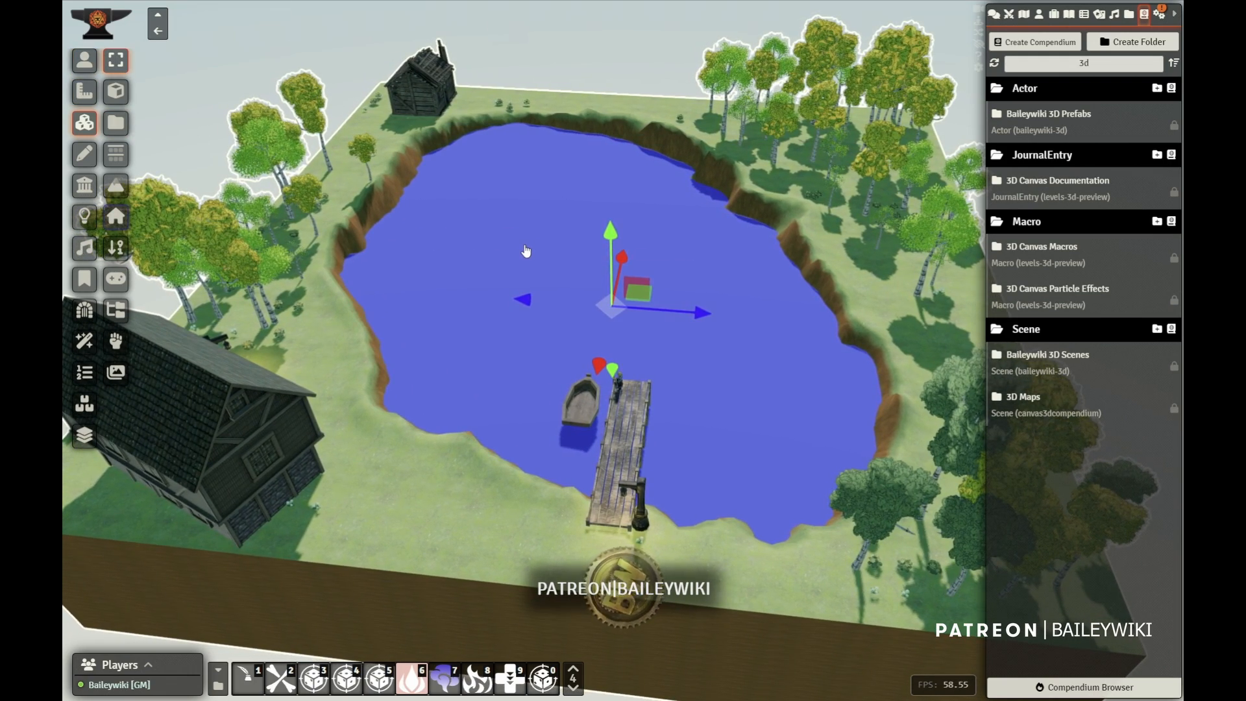
pyautogui.doubleClick(527, 252)
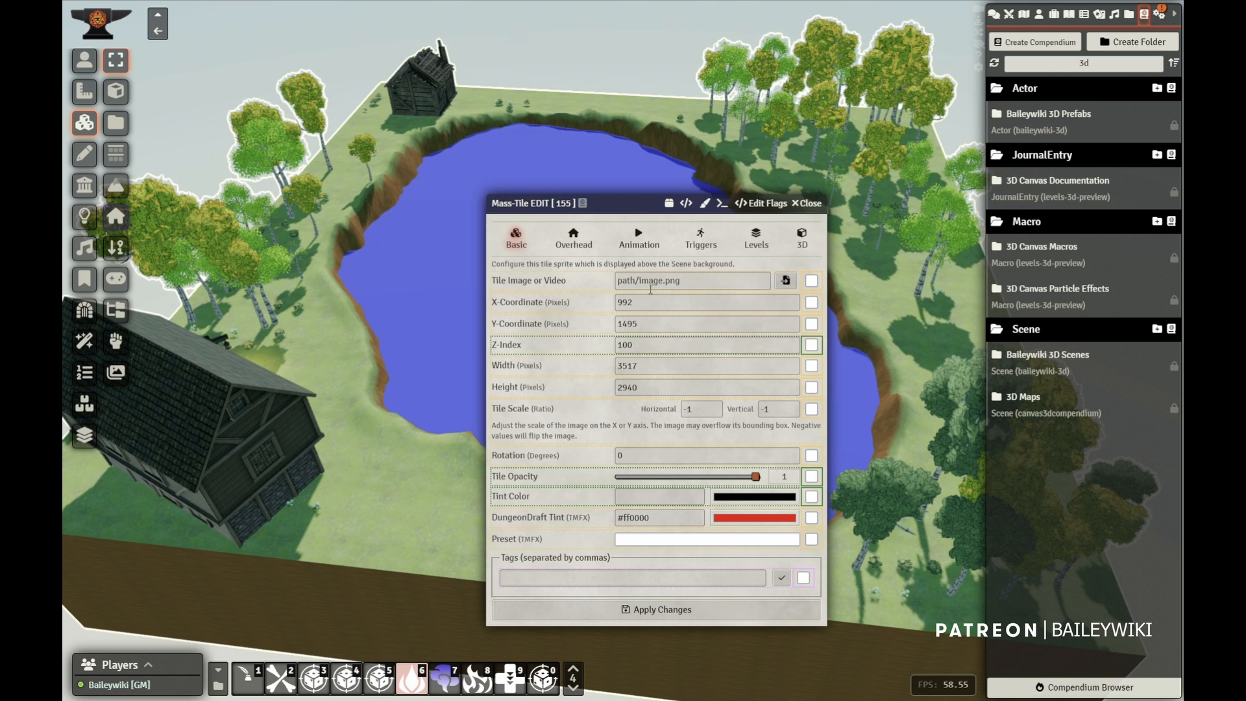
pyautogui.click(673, 280)
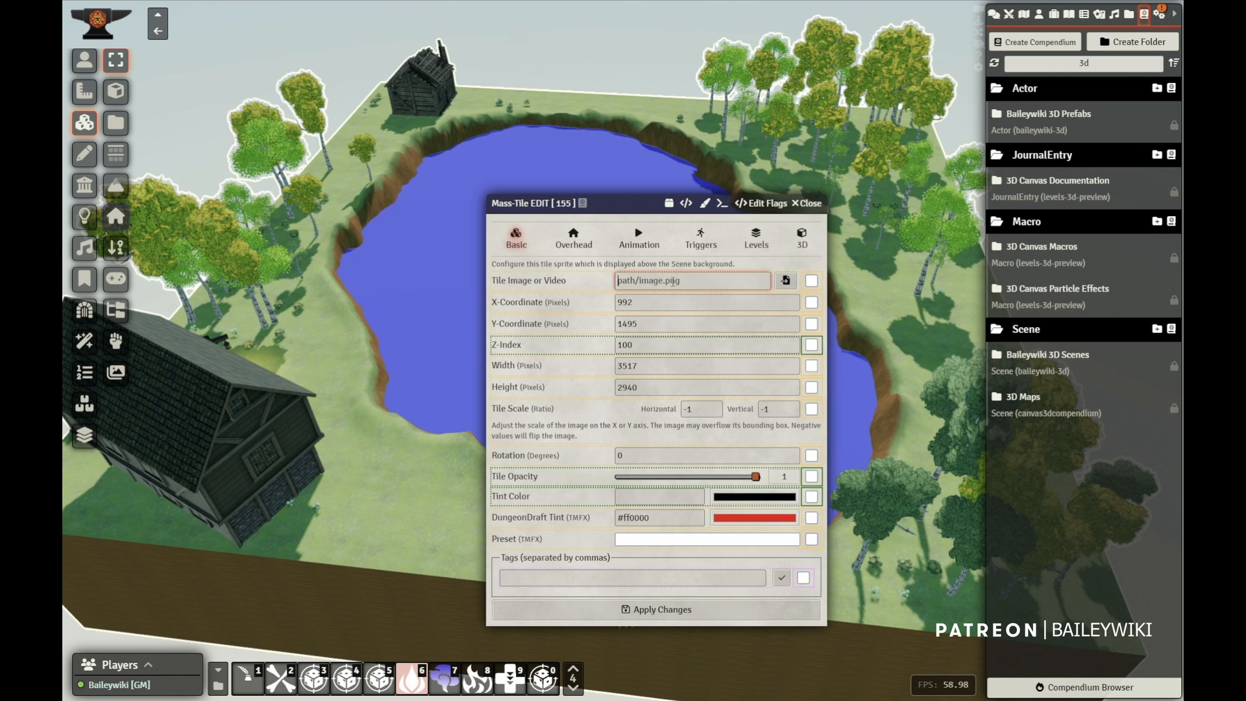
pyautogui.click(812, 281)
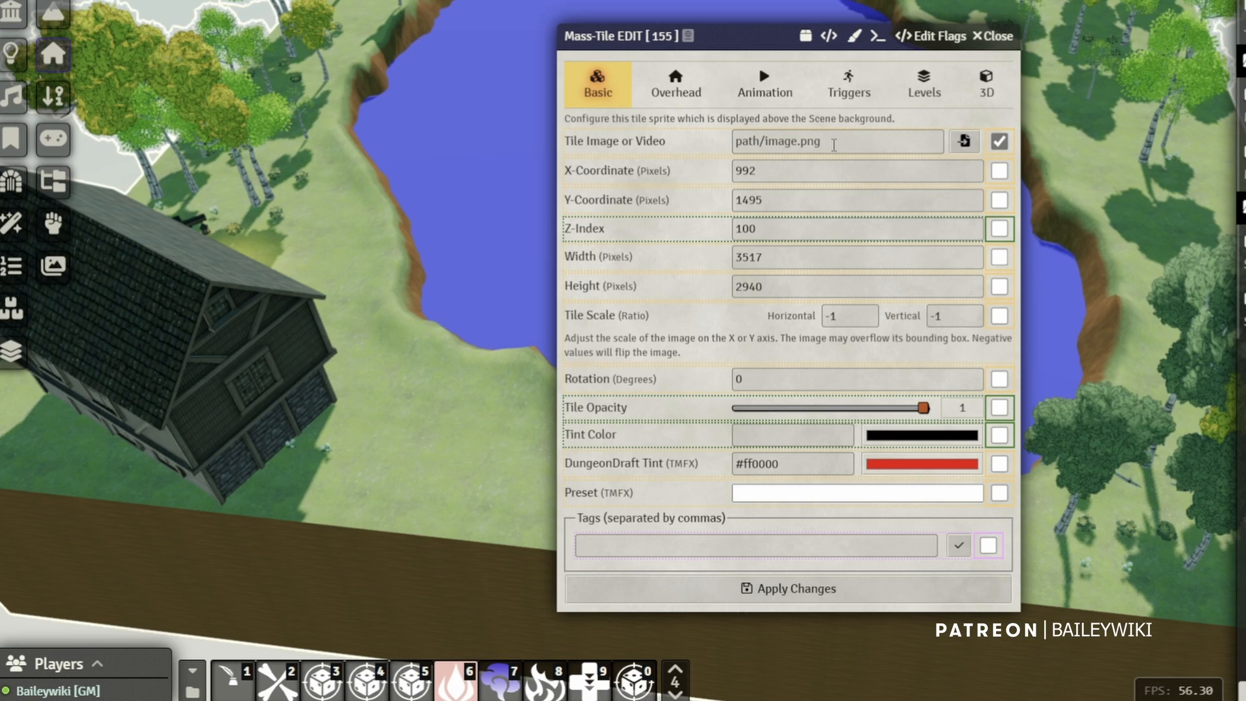
pyautogui.click(835, 144)
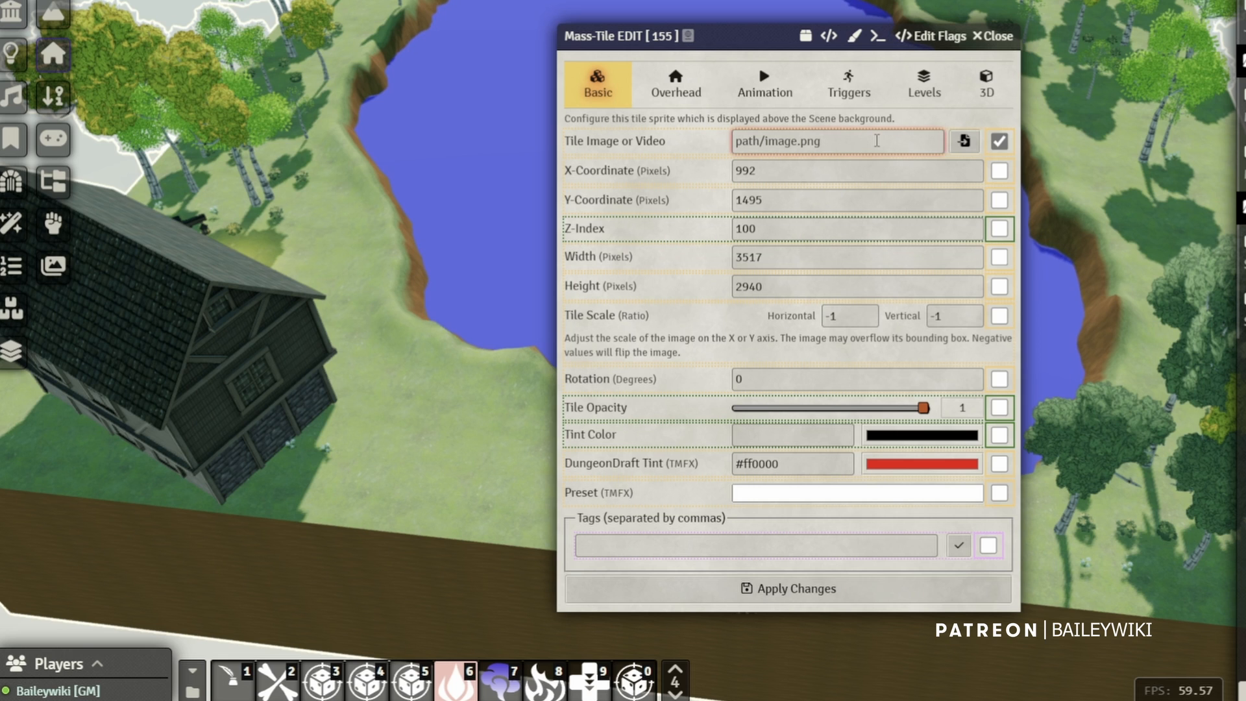
pyautogui.click(828, 589)
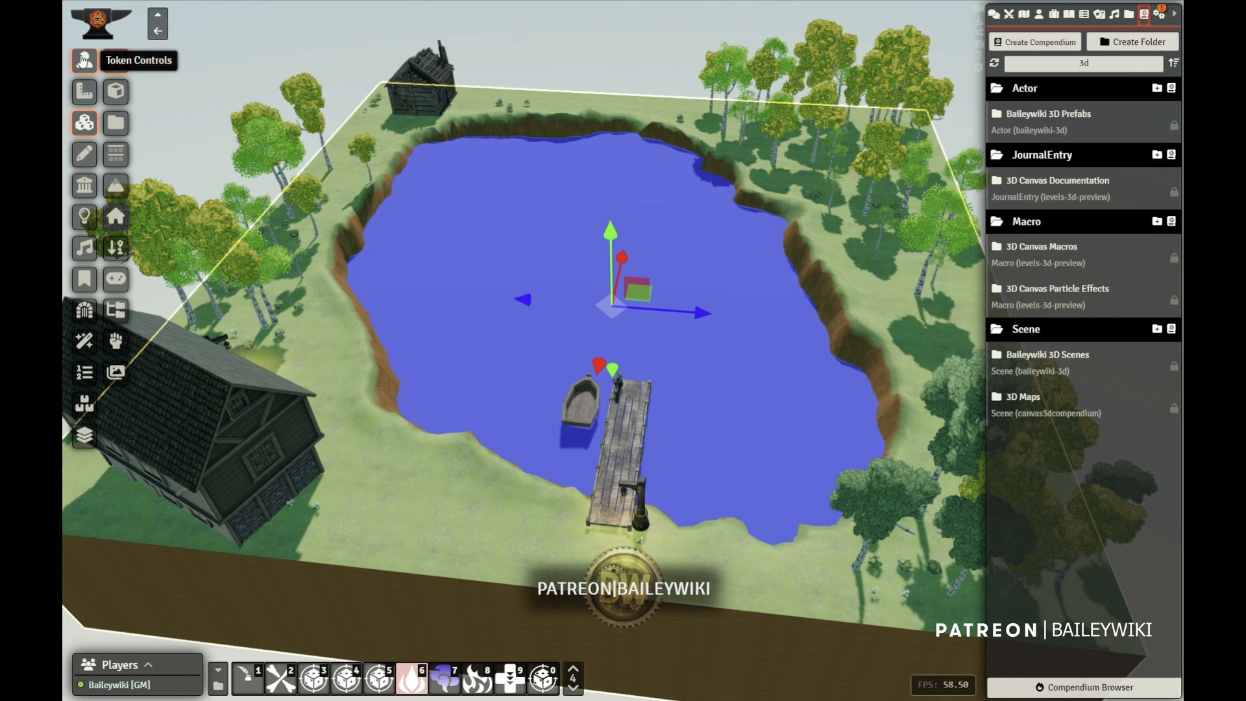
pyautogui.click(83, 59)
pyautogui.scroll(5, 458, 292)
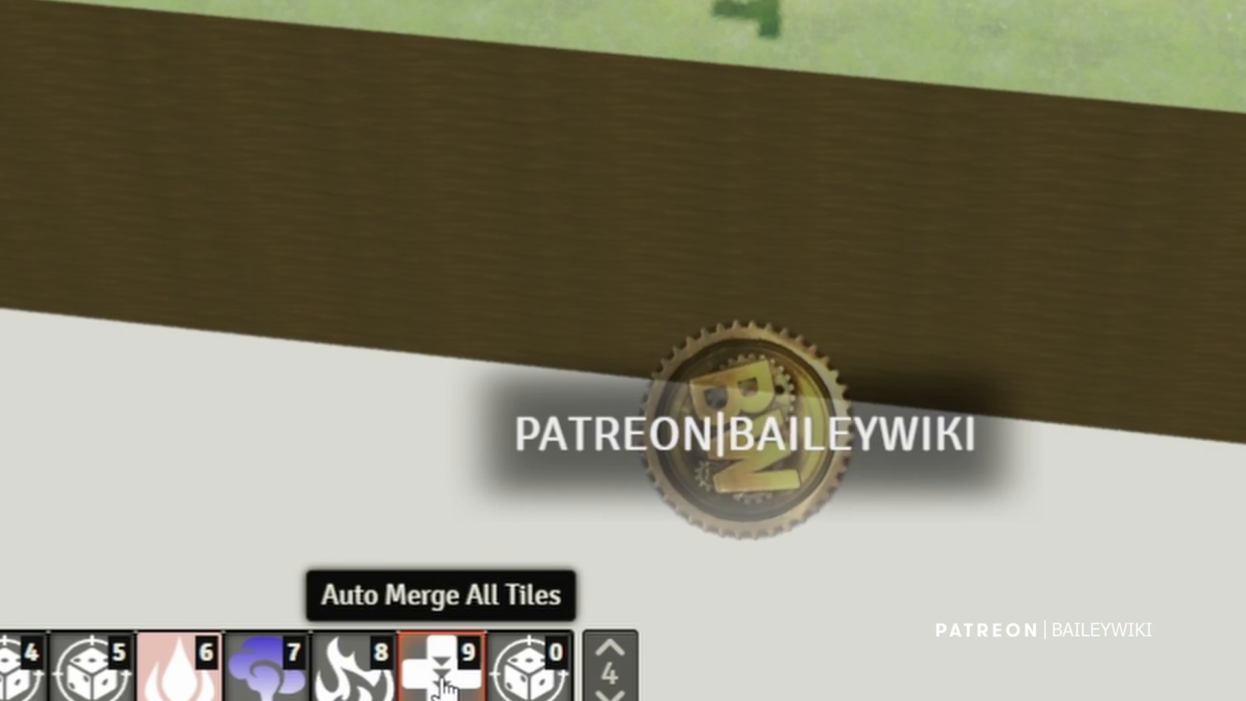
pyautogui.click(445, 682)
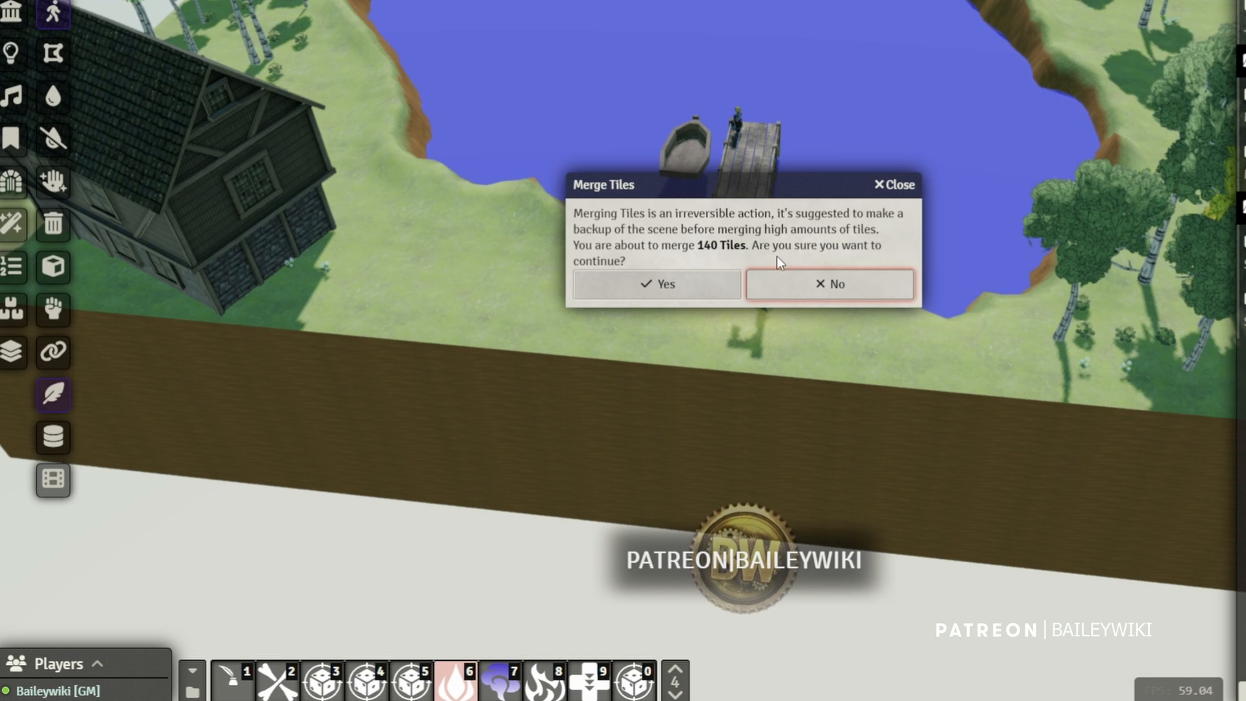
pyautogui.click(786, 282)
# Duplicate the 3D Scene as a backup in the scene directory.
pyautogui.click(1025, 16)
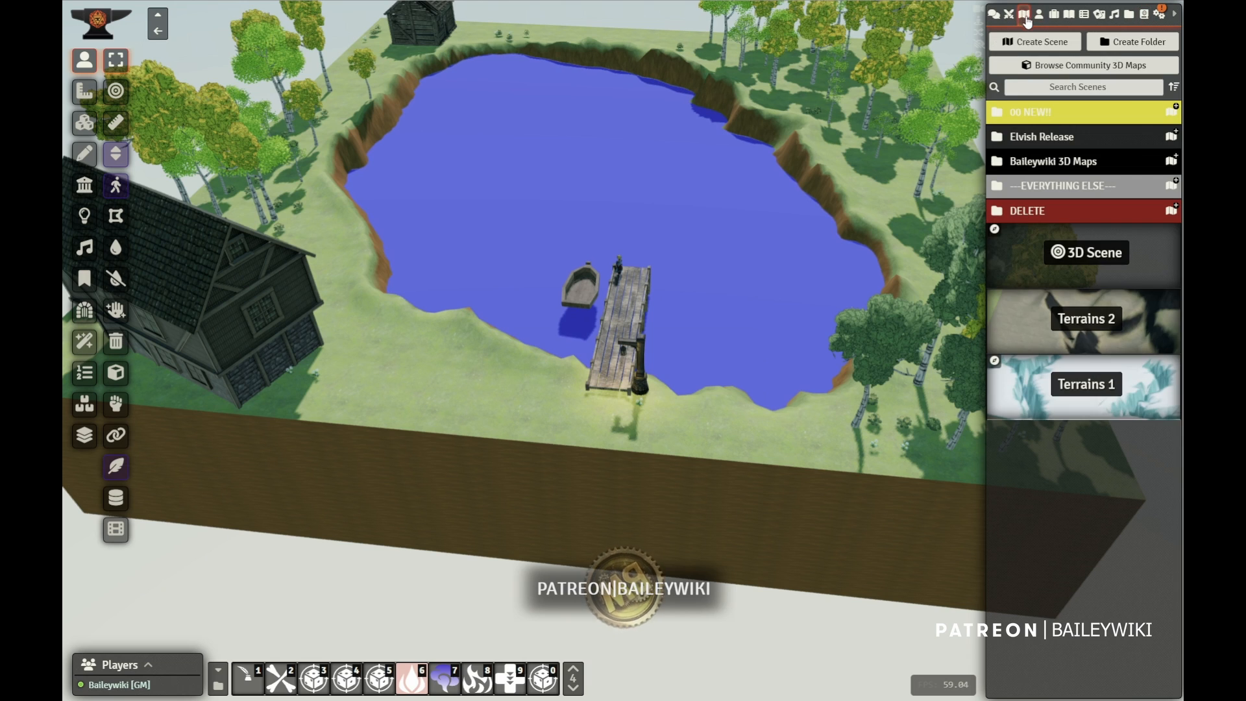
pyautogui.rightClick(1091, 263)
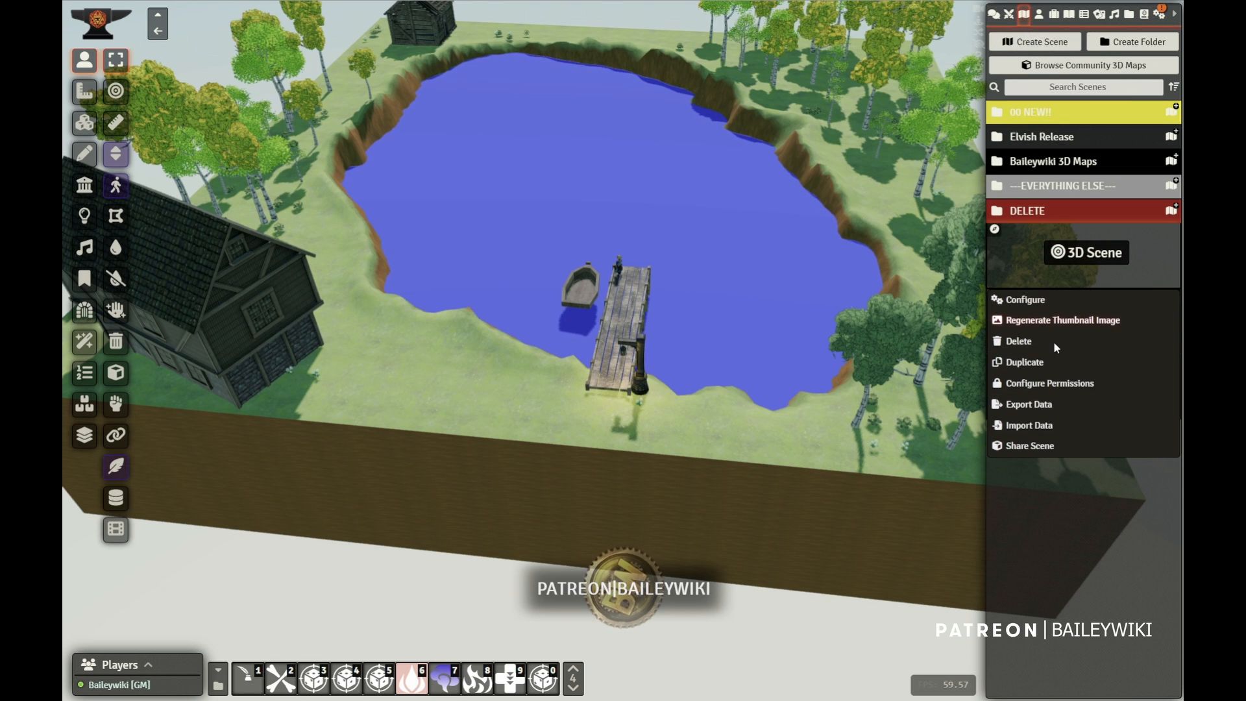
pyautogui.click(1029, 364)
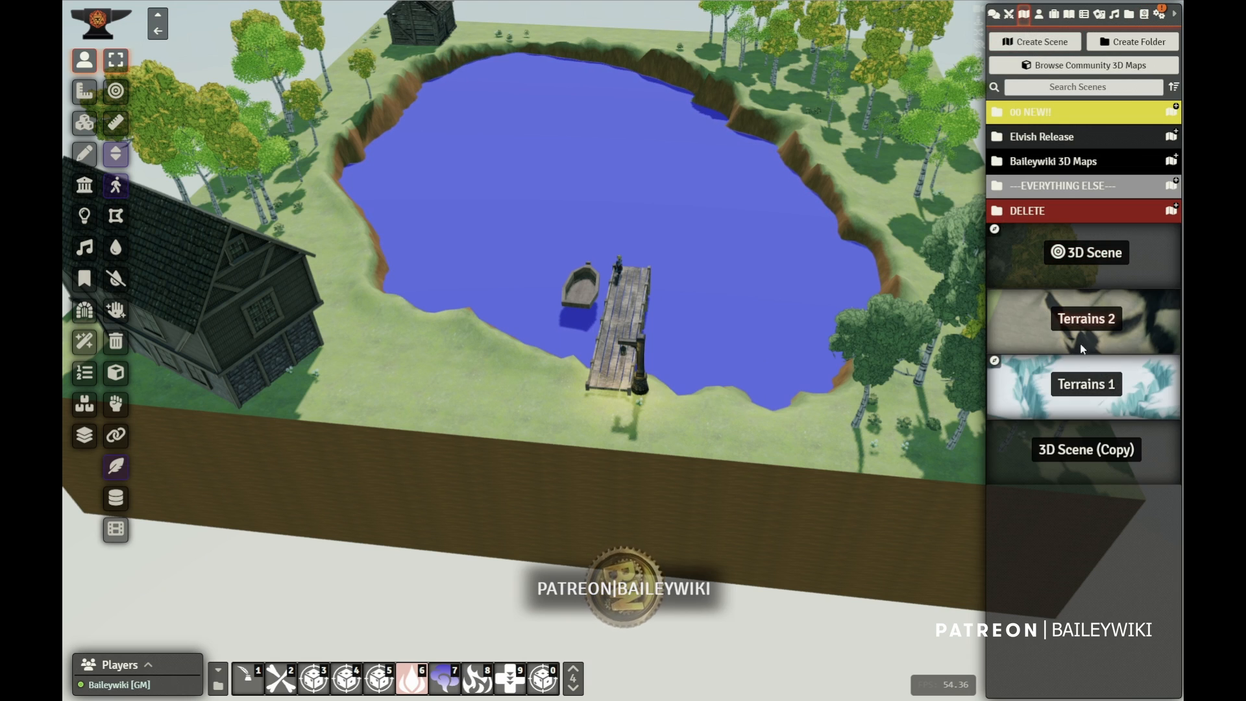
# Rename the copied scene to "3D Scene (Unoptimized)" and save its configuration.
pyautogui.rightClick(1090, 457)
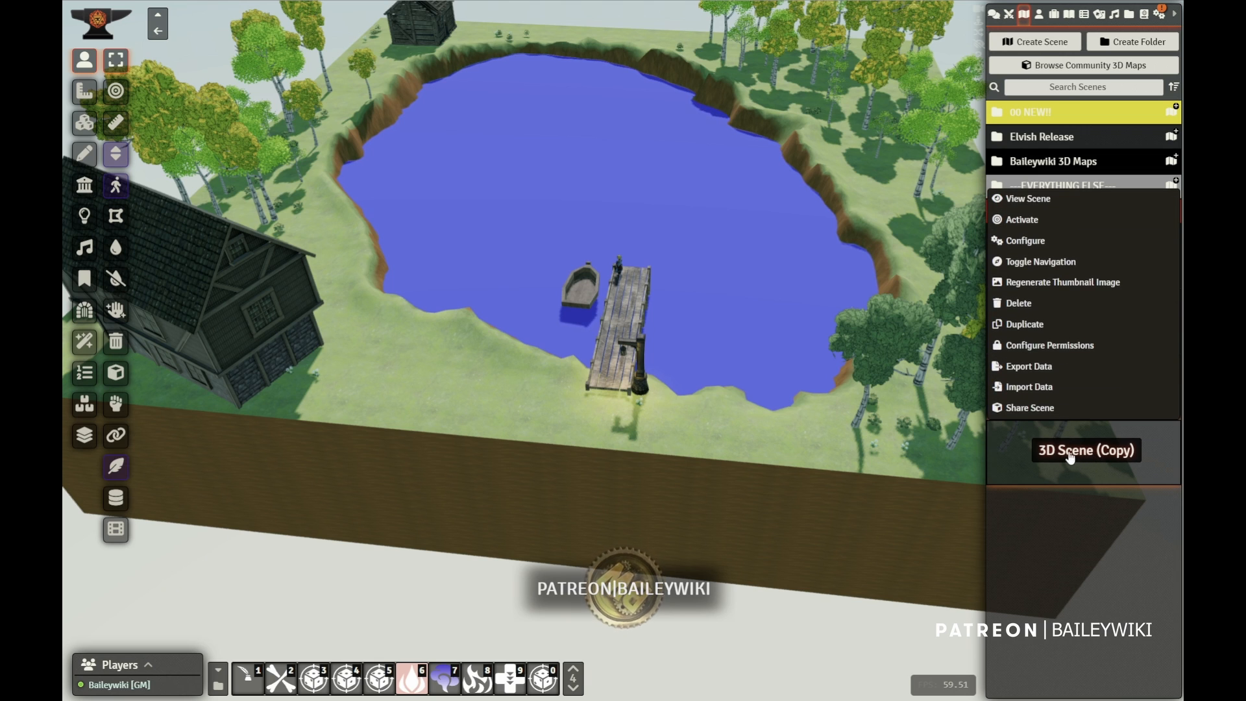
pyautogui.click(1025, 240)
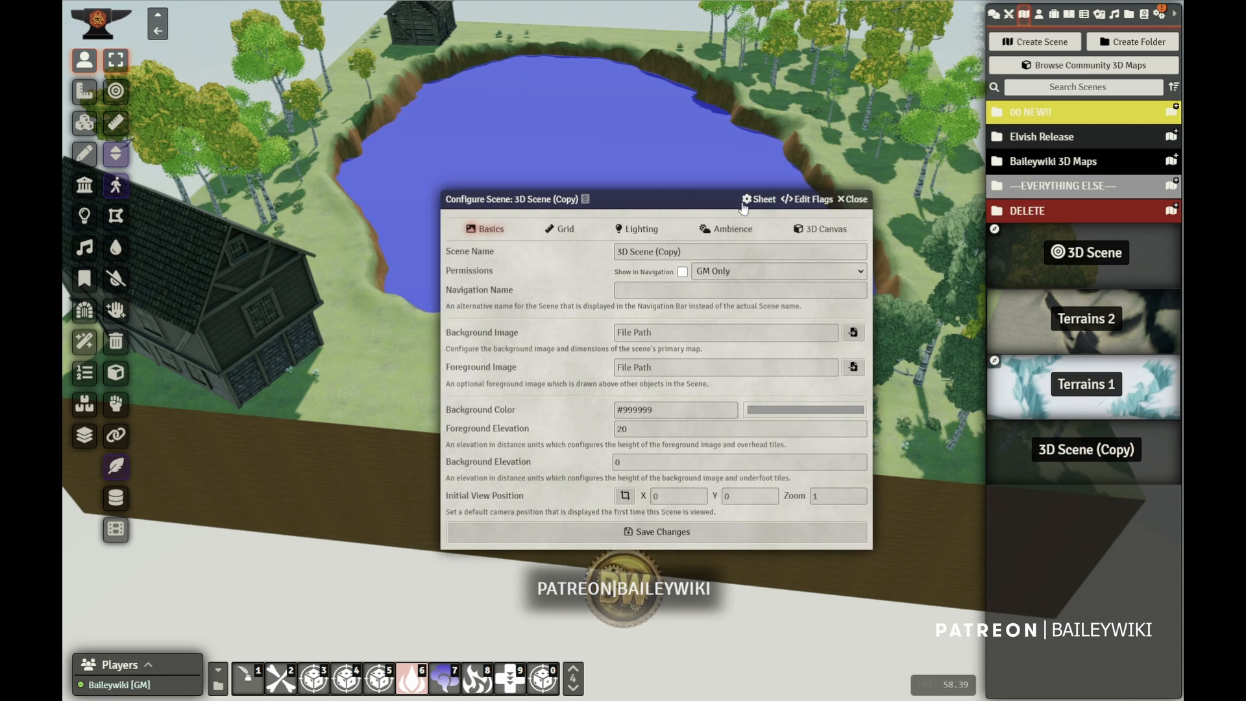
pyautogui.moveTo(680, 252); pyautogui.dragTo(656, 252)
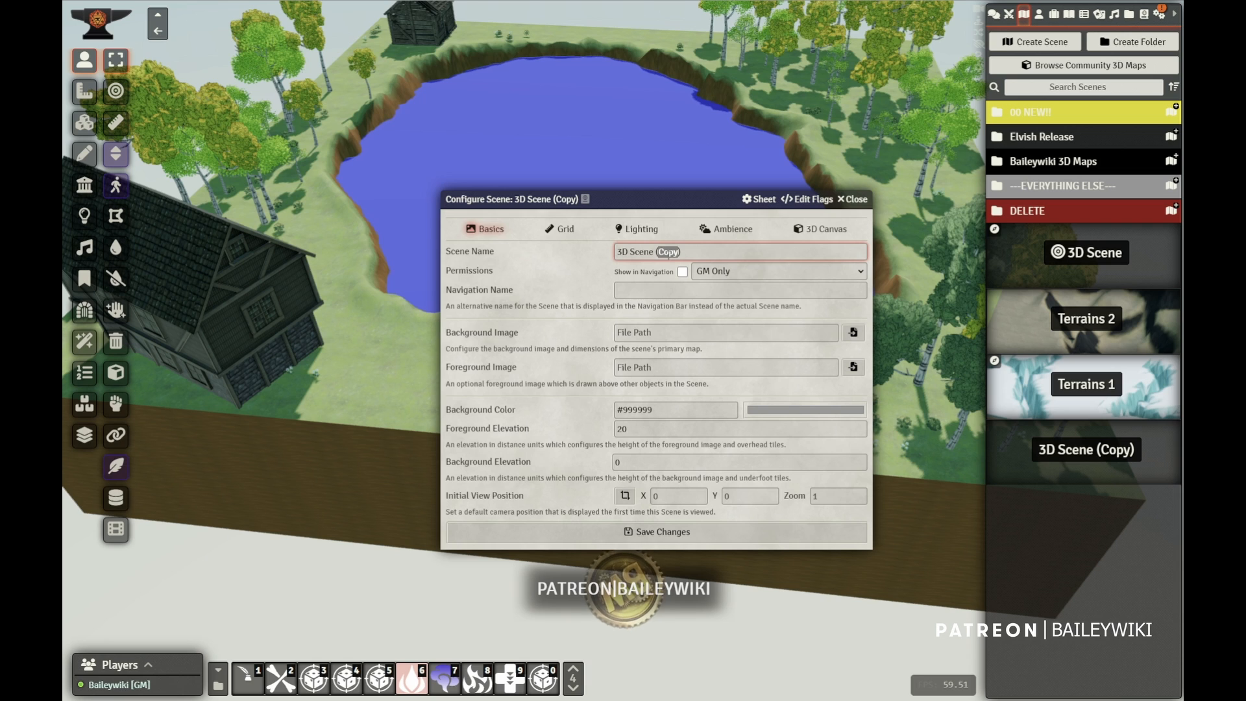
pyautogui.write('Opti')
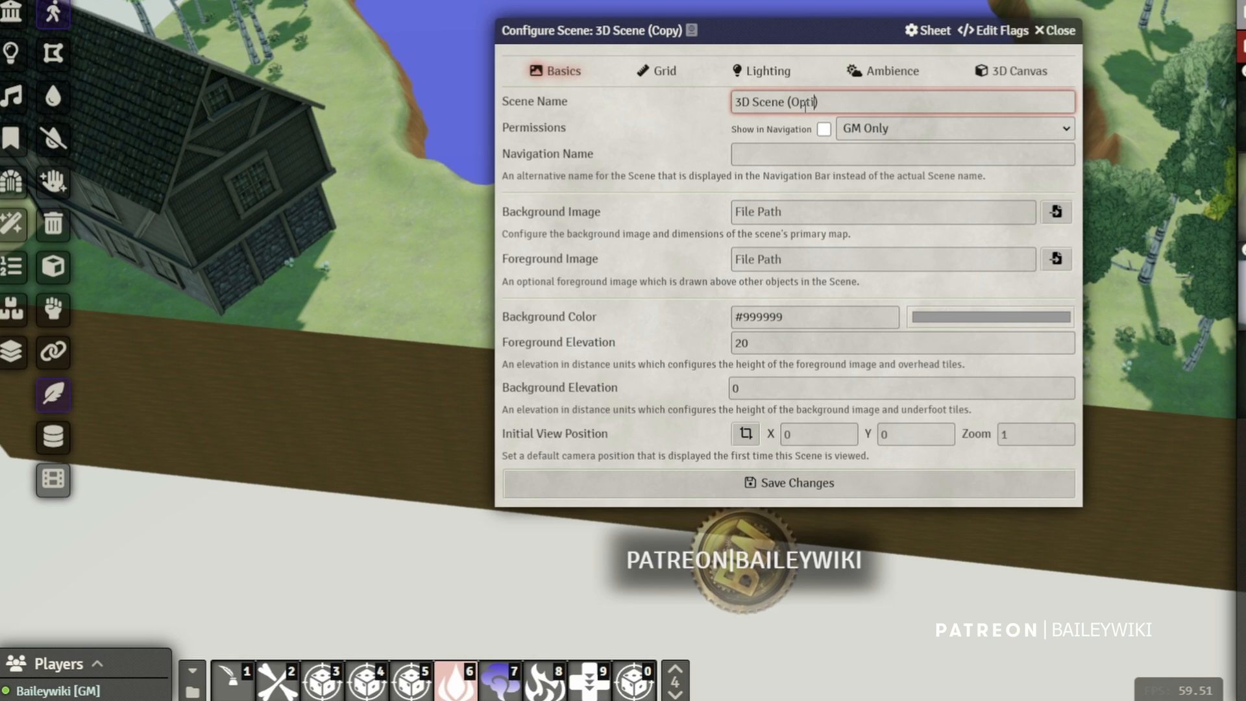
pyautogui.press('BackSpace')
pyautogui.press('BackSpace')
pyautogui.press('BackSpace')
pyautogui.press('BackSpace')
pyautogui.write('Un')
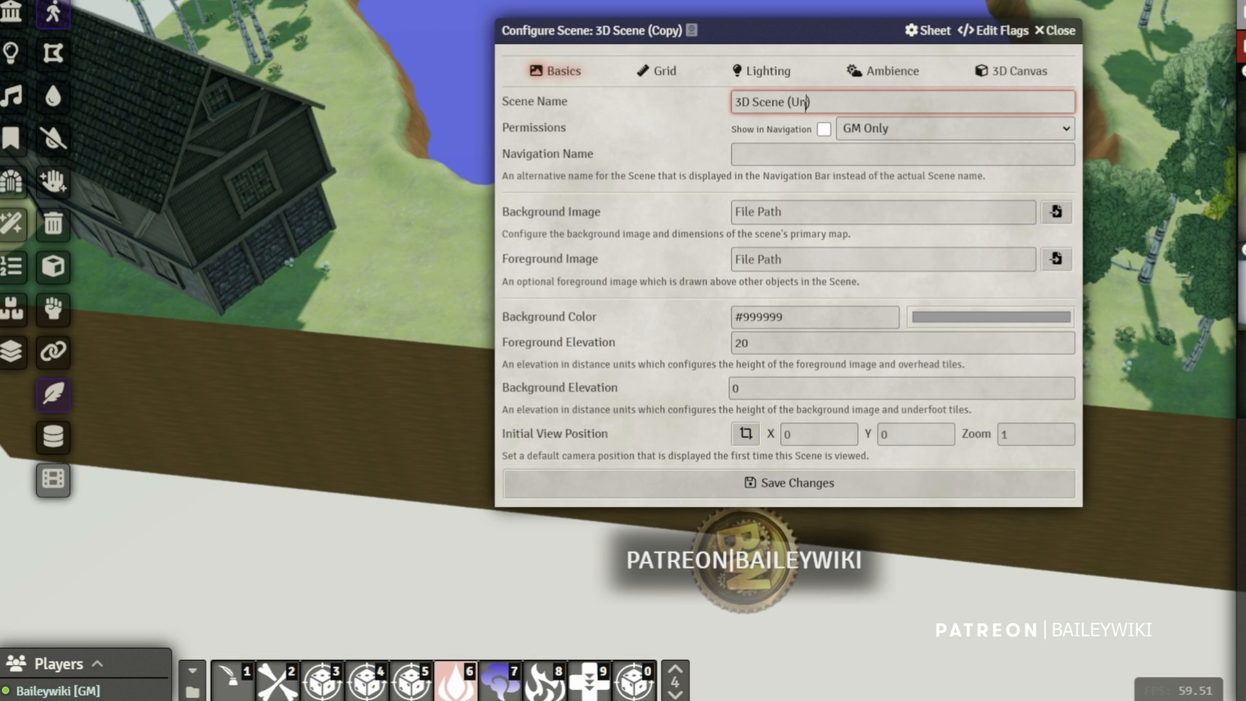
pyautogui.write('optimi')
pyautogui.write('zed')
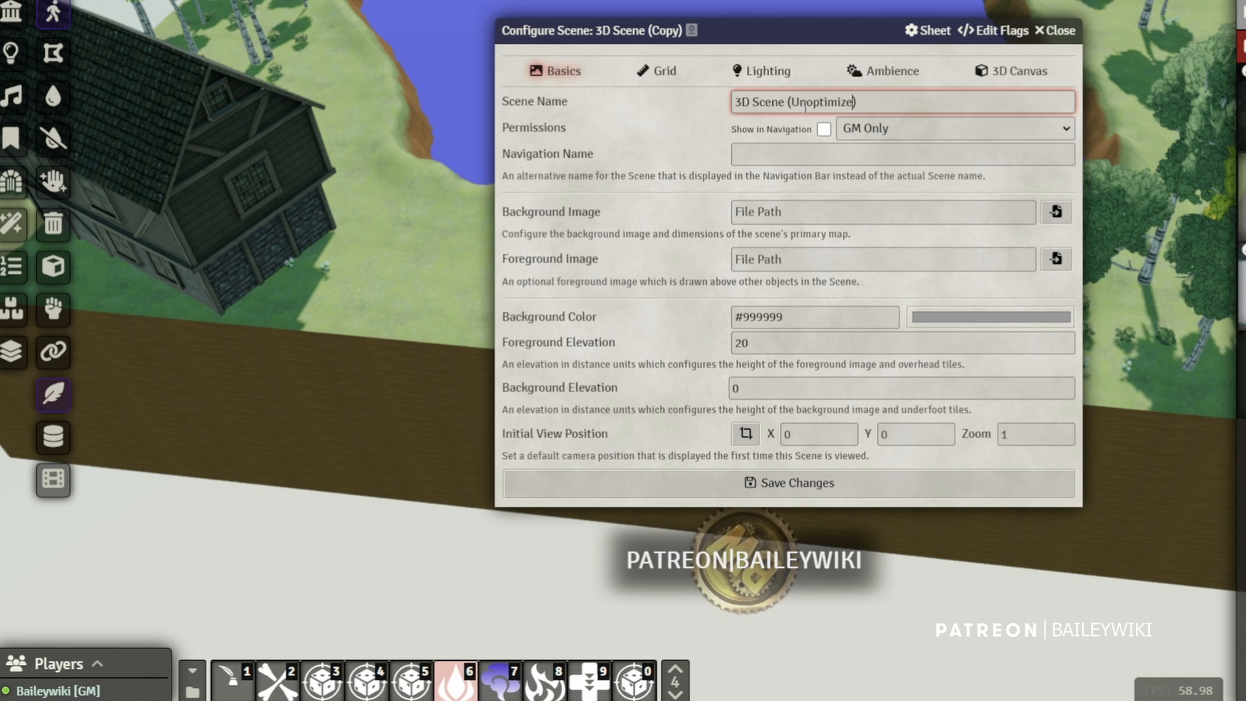
pyautogui.click(824, 484)
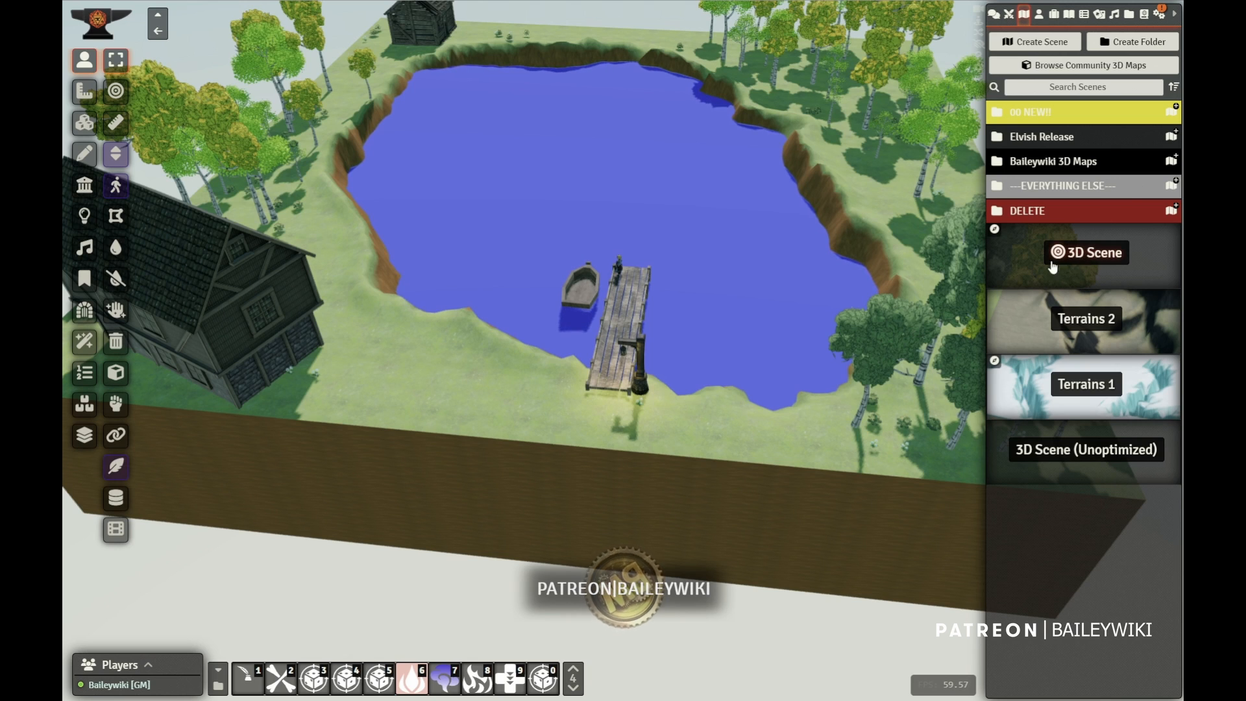
# Merge the scene's tiles with the Auto Merge All Tiles macro and check the merged dock and tree groups by selecting them.
pyautogui.click(511, 691)
pyautogui.click(580, 390)
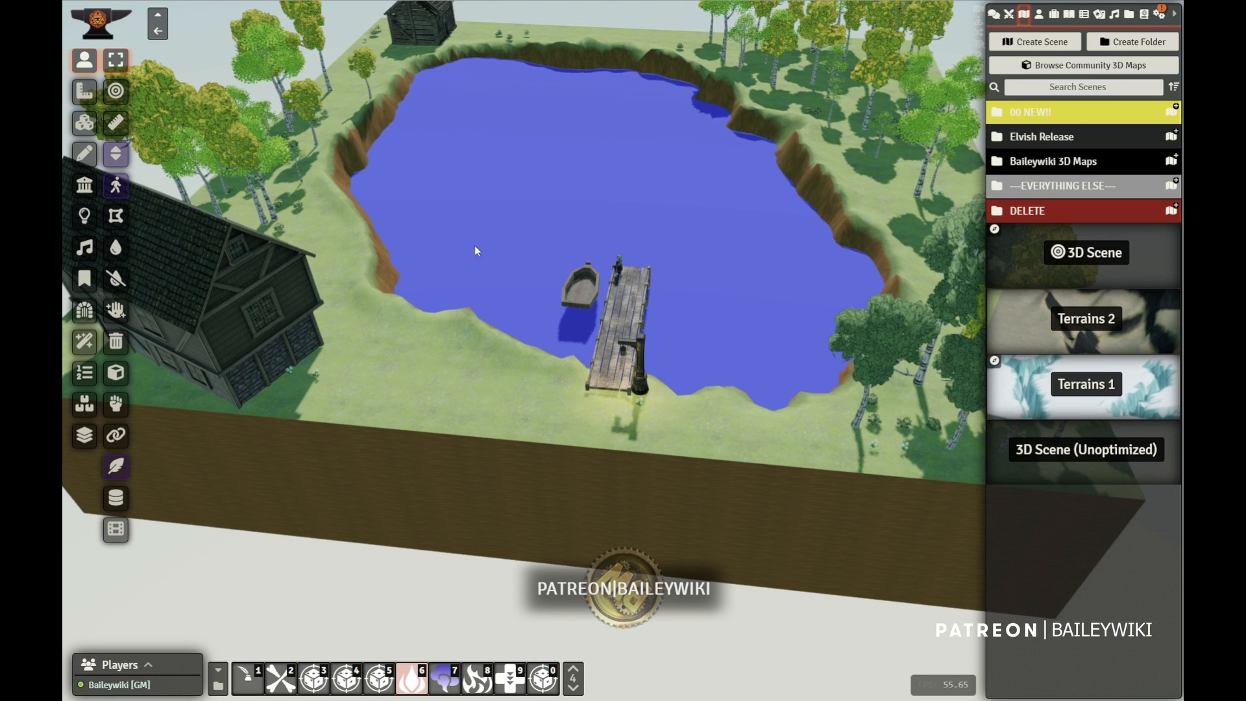
pyautogui.click(86, 123)
pyautogui.click(608, 326)
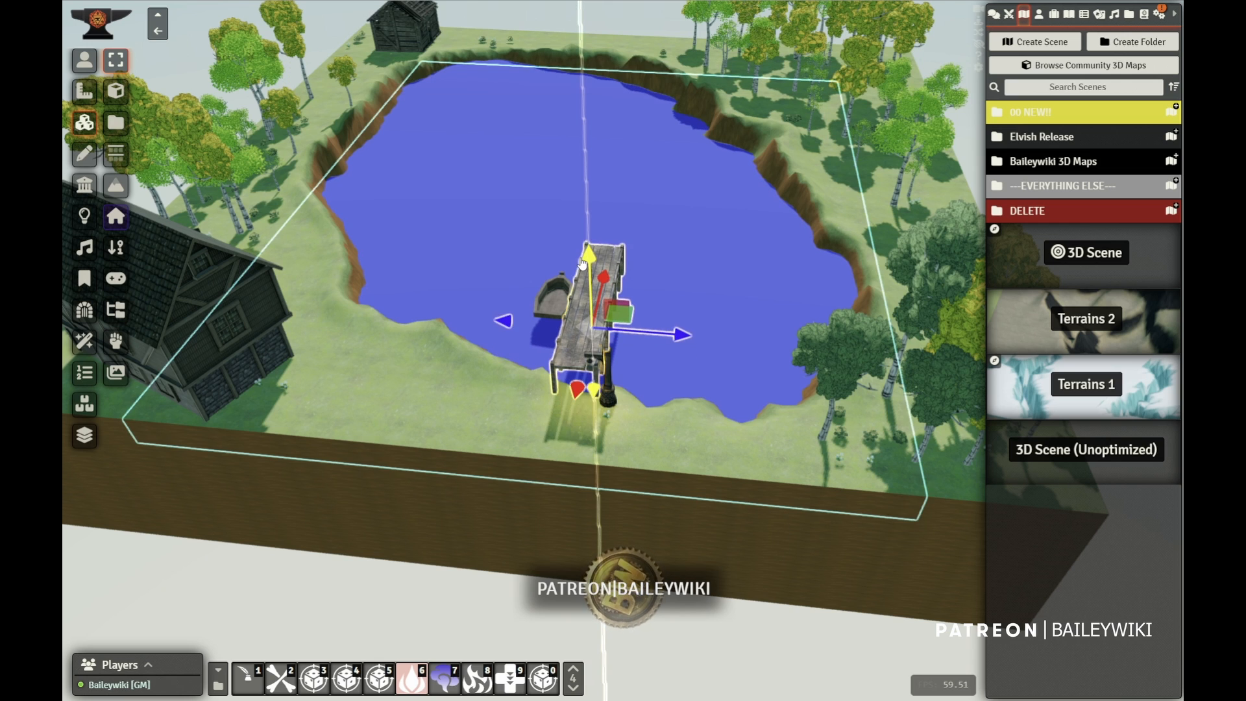
pyautogui.click(858, 338)
pyautogui.moveTo(653, 172); pyautogui.dragTo(635, 294)
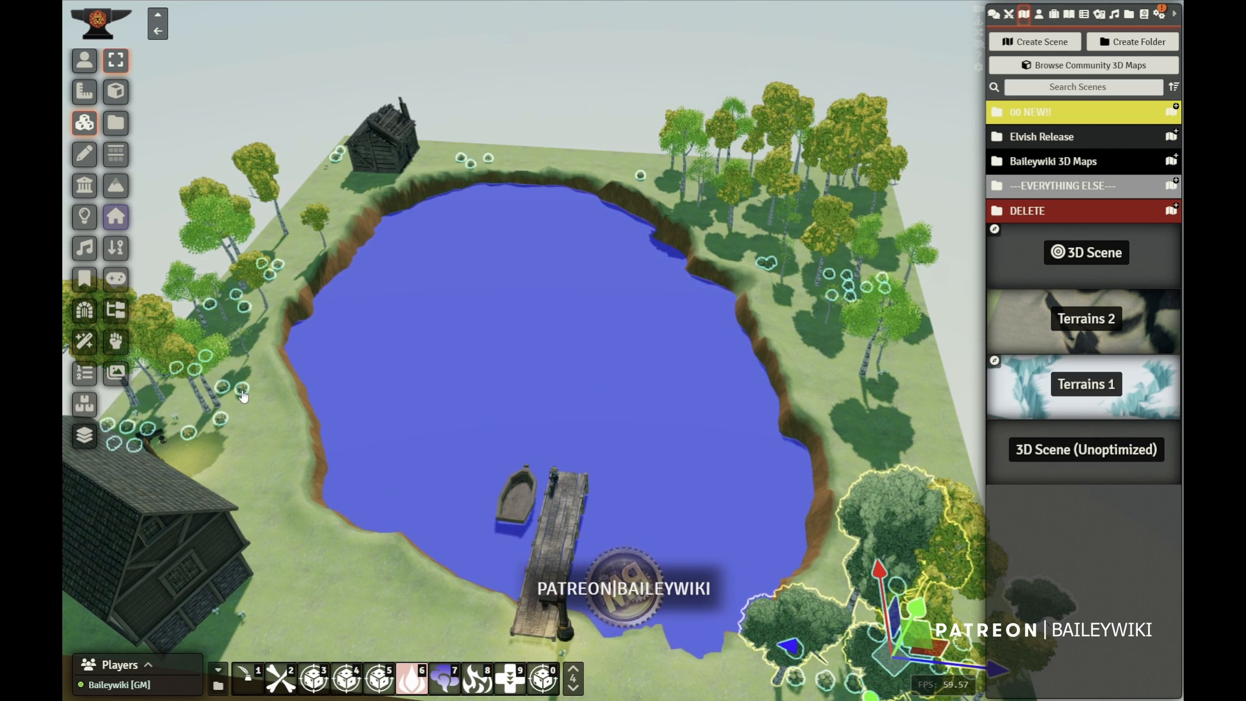
pyautogui.moveTo(400, 443); pyautogui.dragTo(528, 254, button='right')
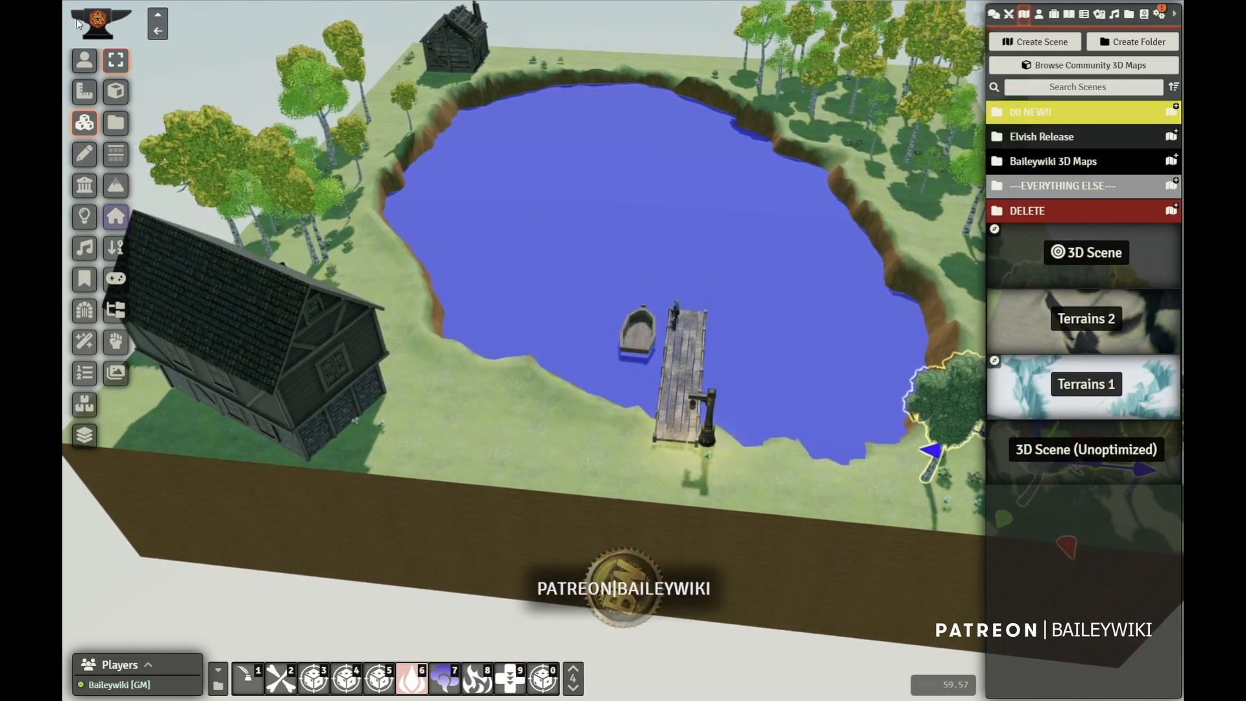
pyautogui.click(84, 60)
pyautogui.moveTo(637, 341); pyautogui.dragTo(632, 302)
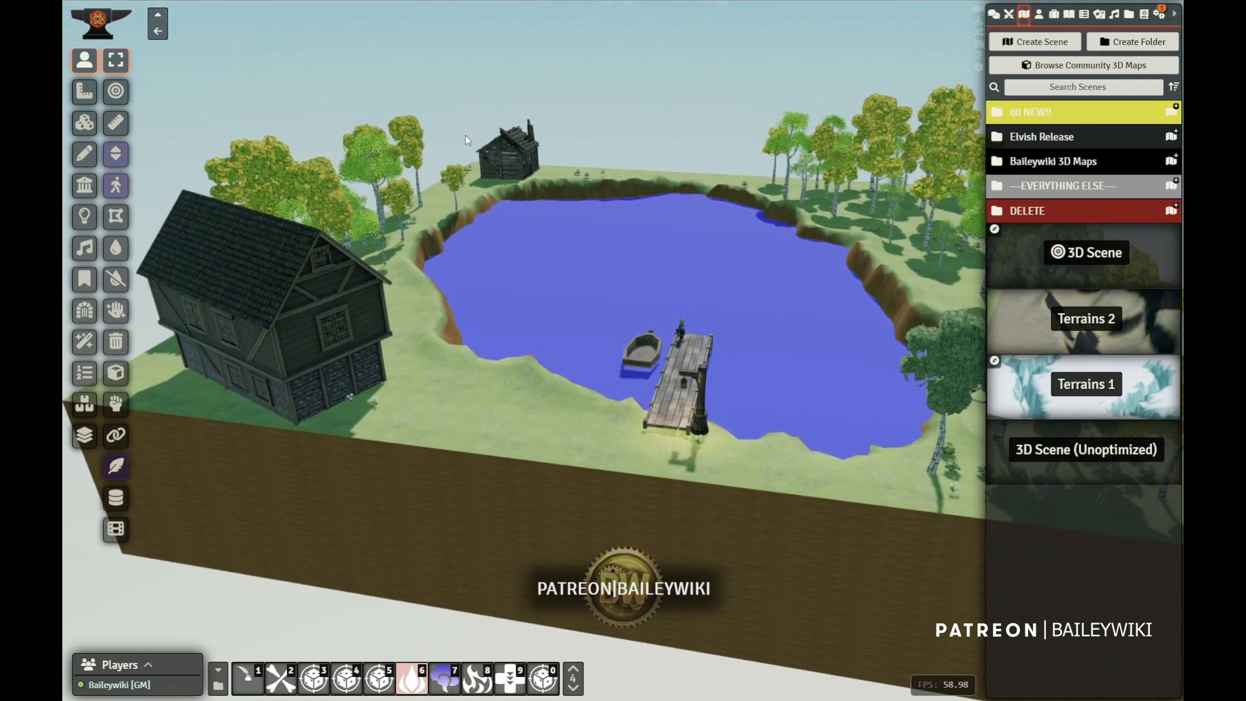
# Set the 3D Scene's skybox image to Sky_Anime_01_Night_c.webp and its exposure to 0.89, and save the configuration.
pyautogui.rightClick(1092, 257)
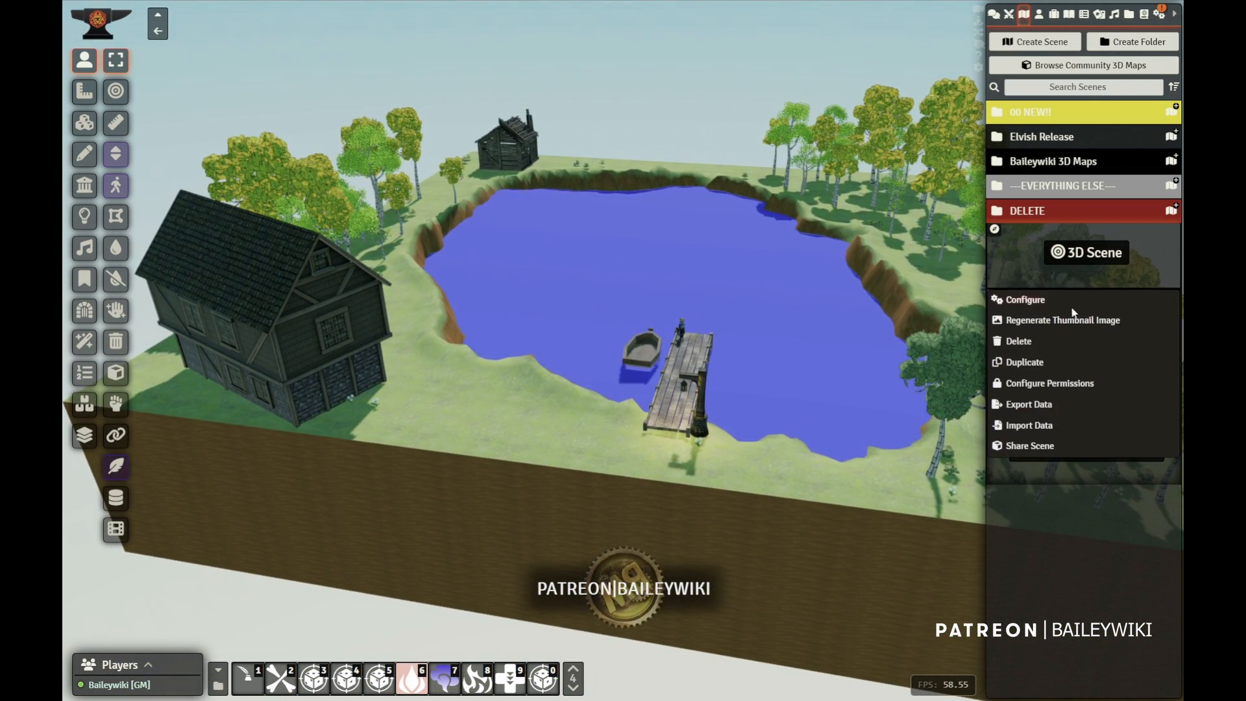
pyautogui.click(1028, 301)
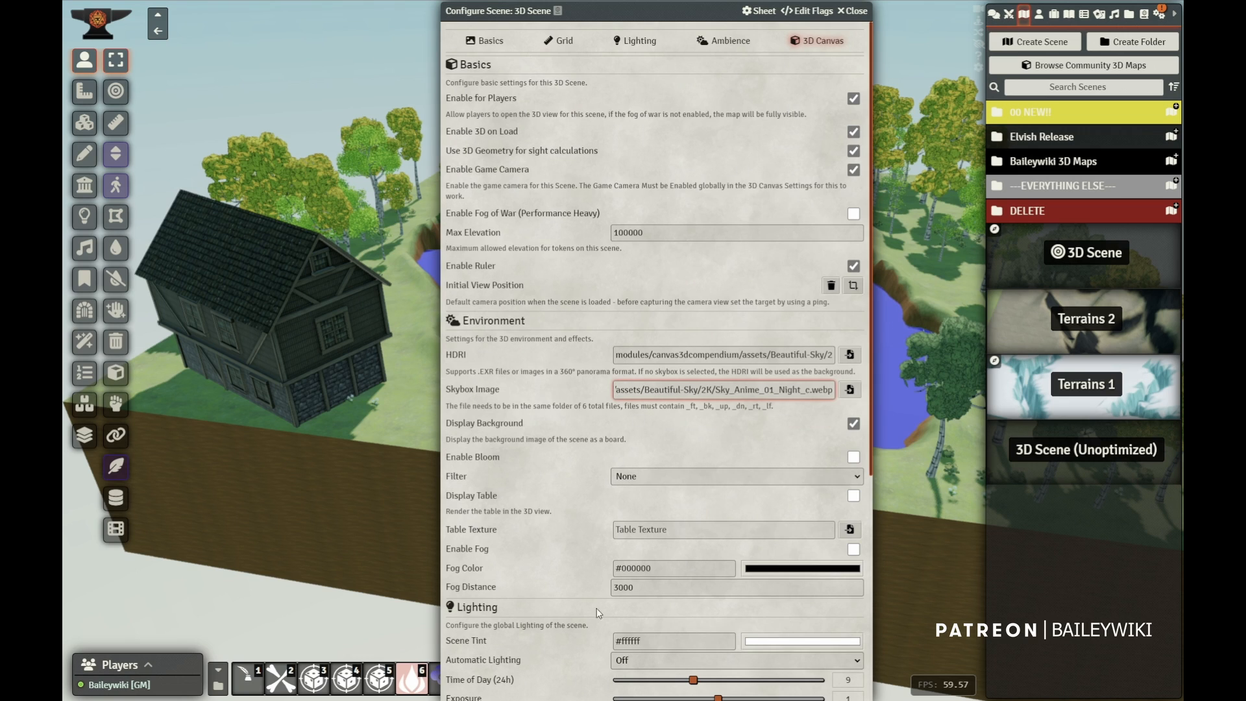
pyautogui.scroll(-5, 597, 636)
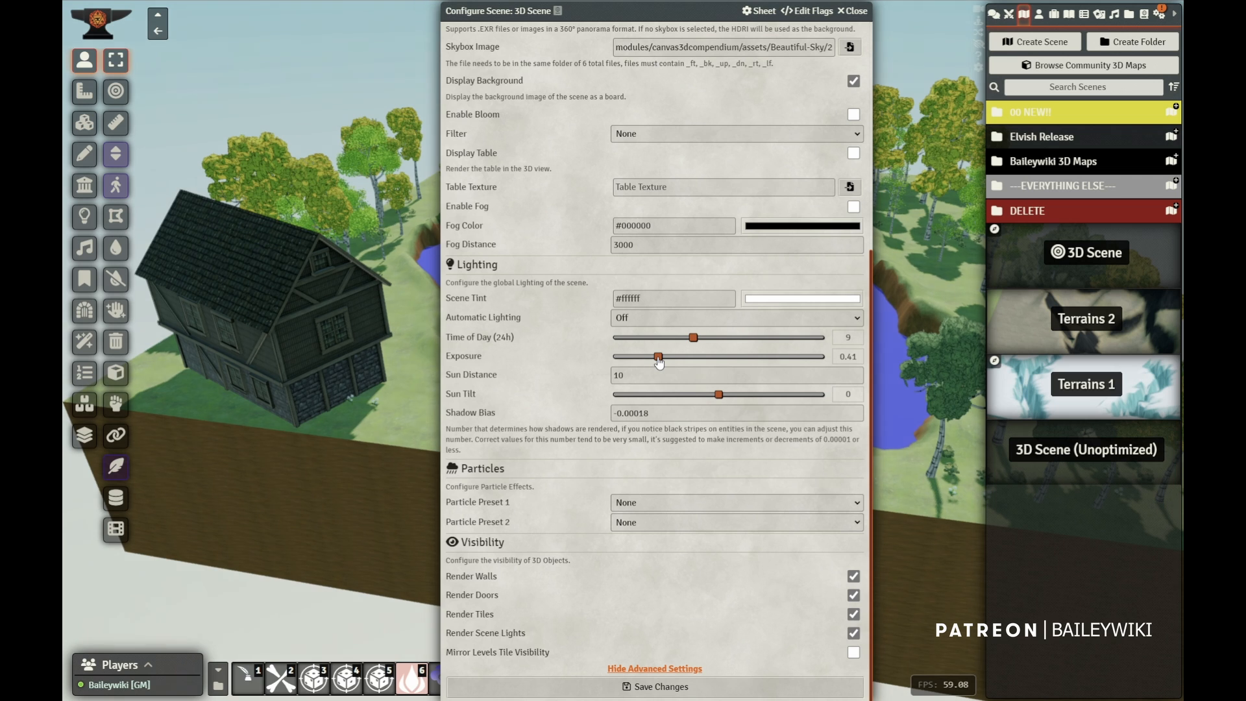
pyautogui.moveTo(659, 363); pyautogui.dragTo(708, 362)
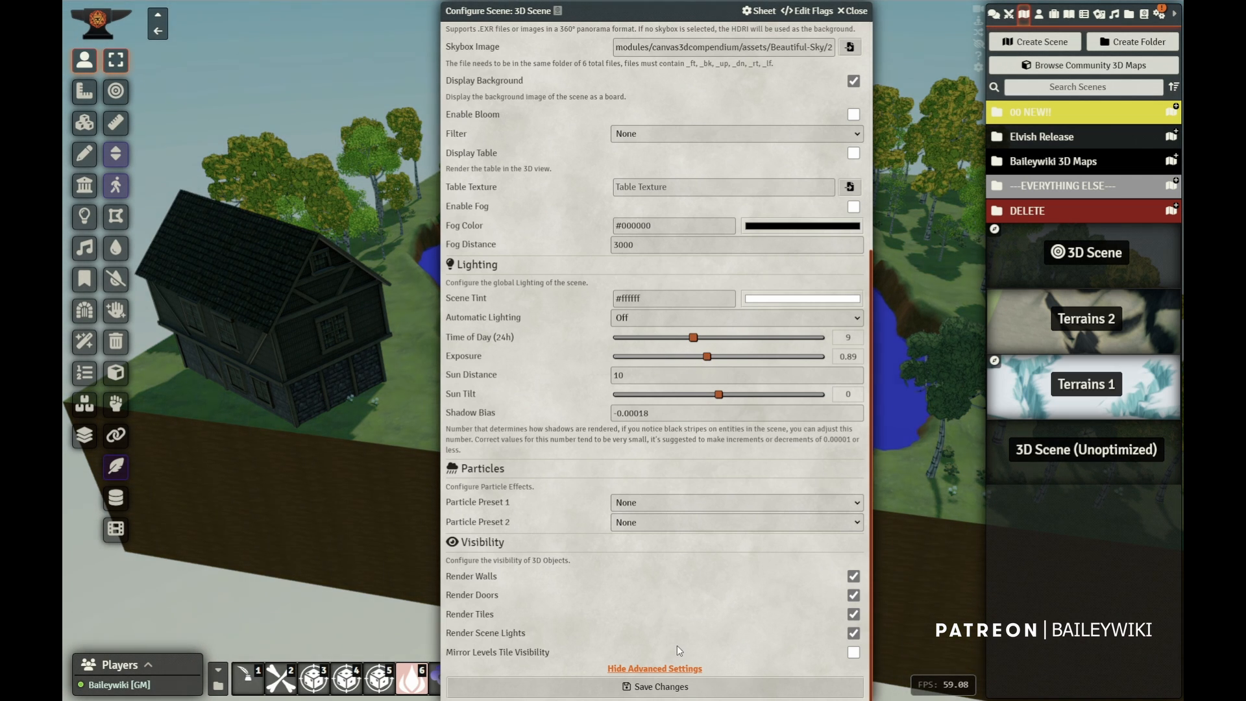
pyautogui.click(656, 687)
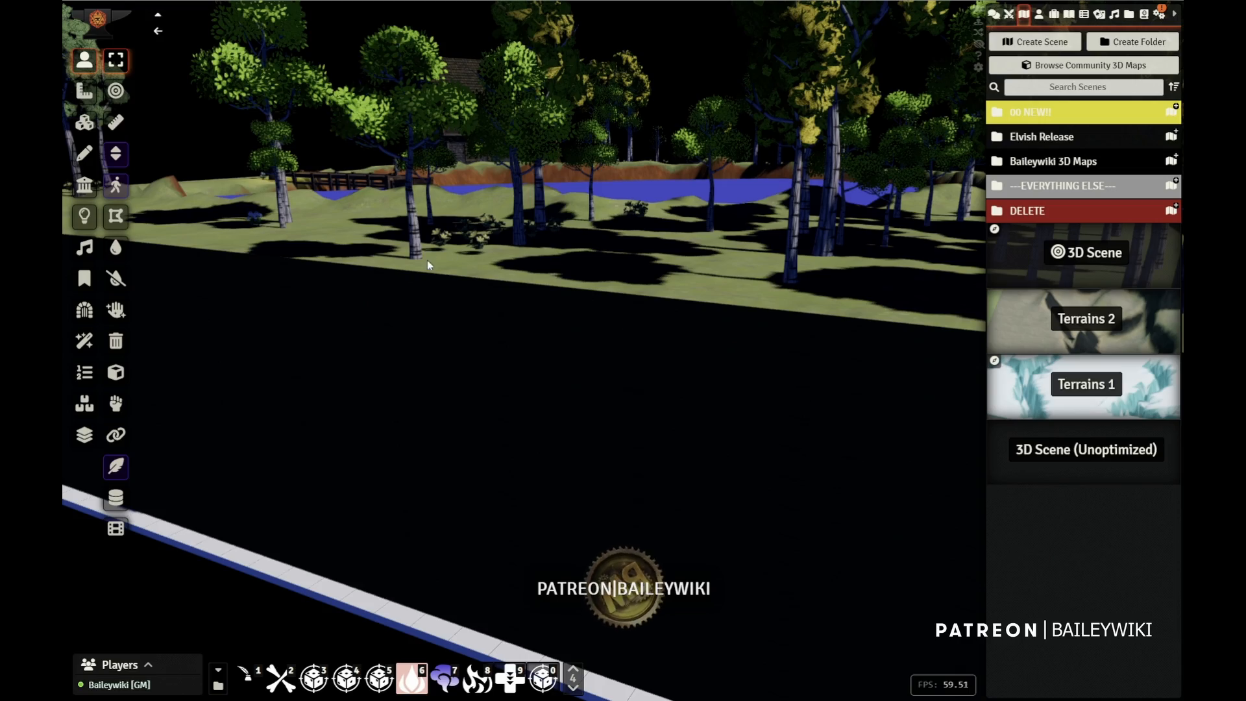
# Clear the skybox image in the 3D Scene's advanced 3D canvas settings and save the configuration.
pyautogui.moveTo(427, 259); pyautogui.dragTo(526, 463, button='right')
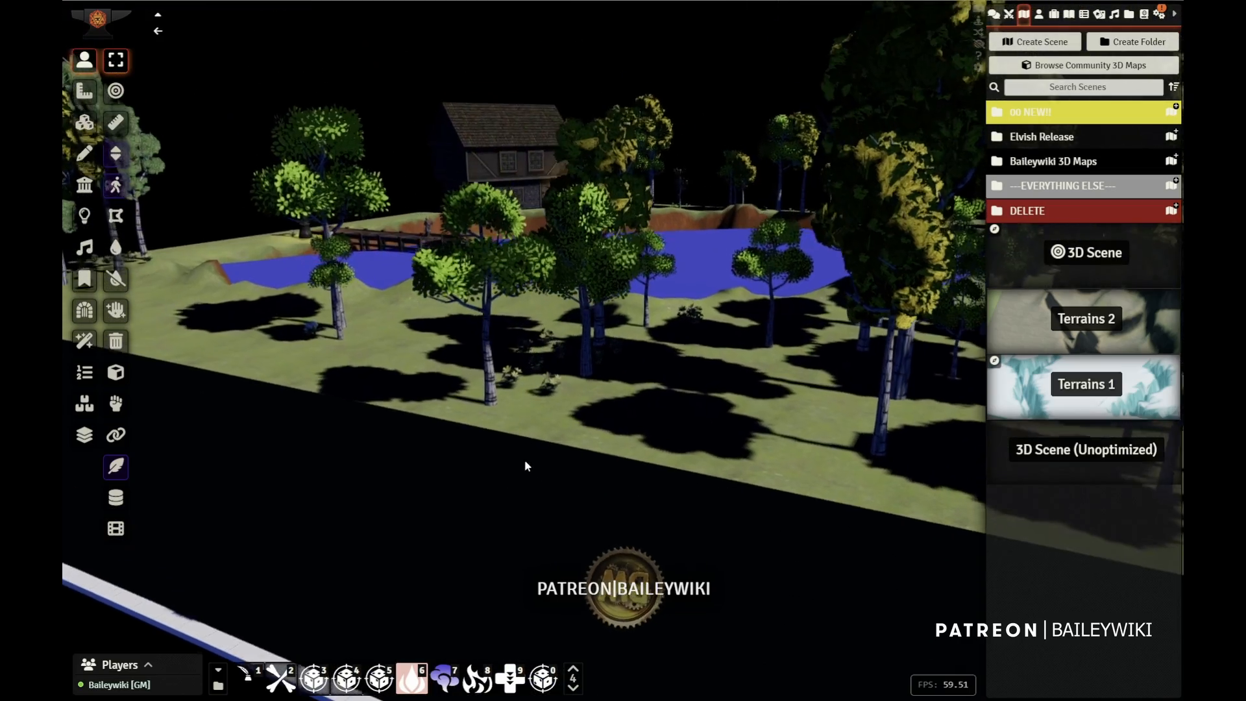
pyautogui.moveTo(308, 342); pyautogui.dragTo(512, 440)
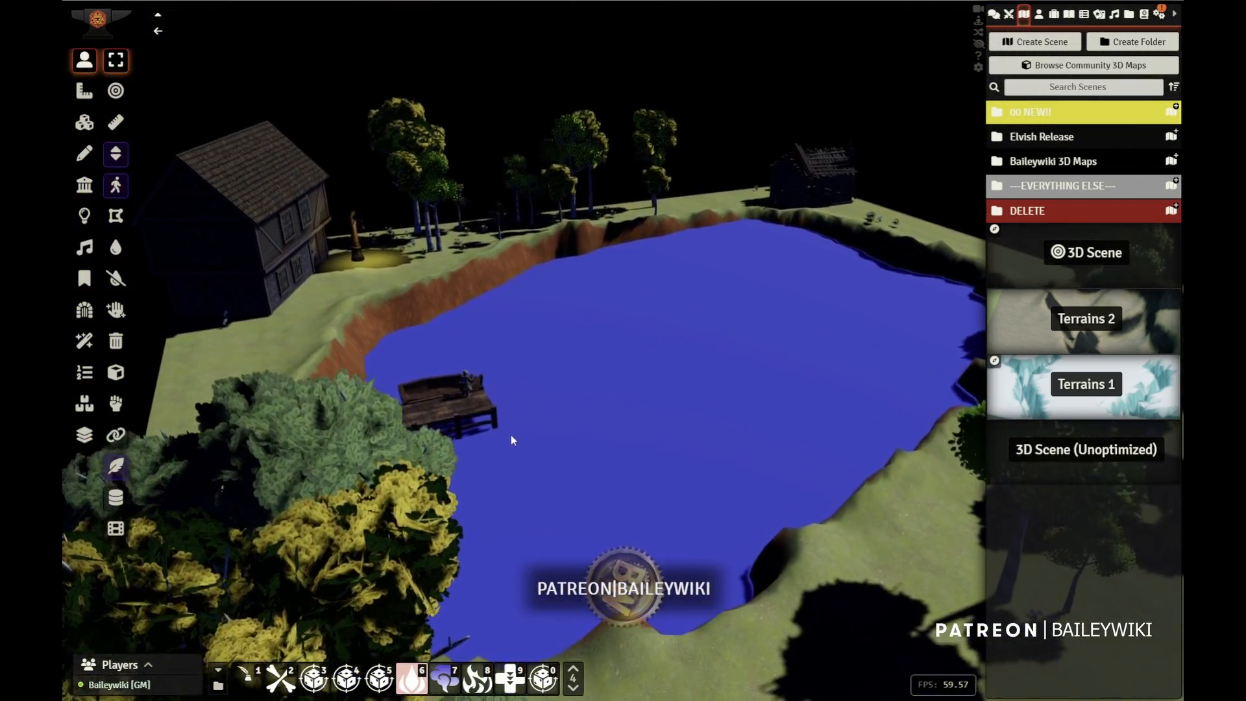
pyautogui.moveTo(512, 436); pyautogui.dragTo(415, 432, button='right')
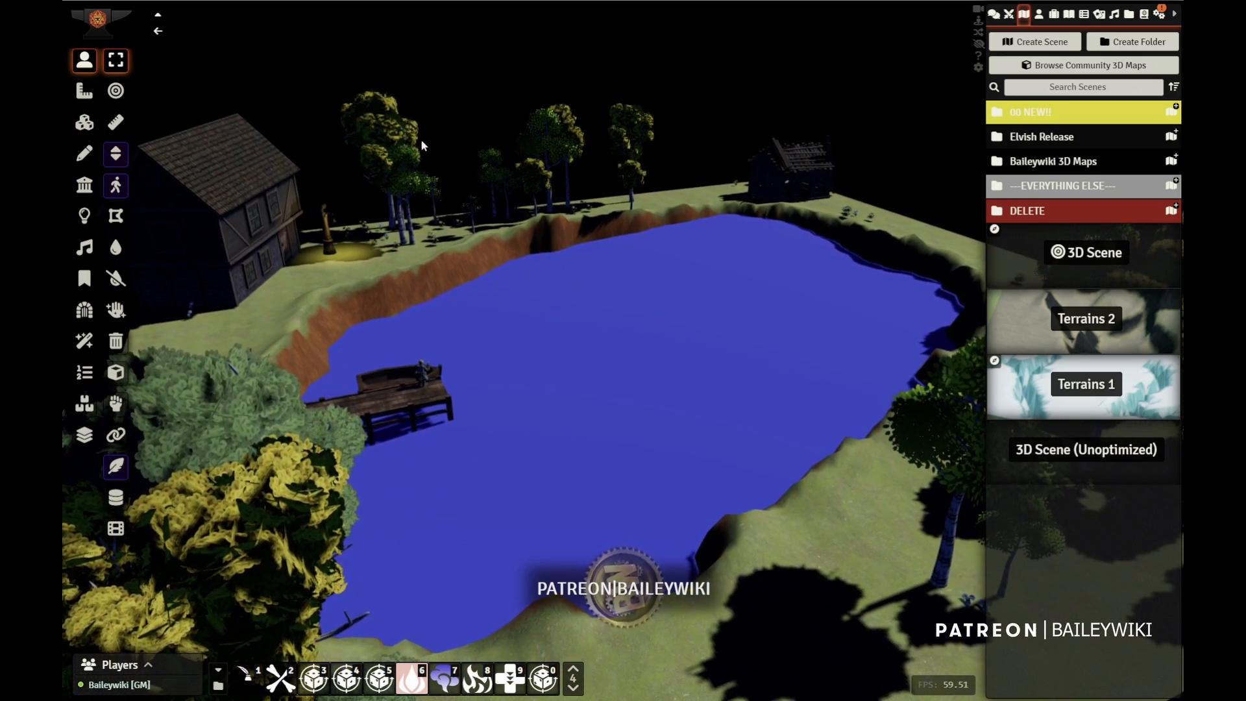
pyautogui.scroll(-8, 422, 142)
pyautogui.scroll(6, 649, 298)
pyautogui.moveTo(642, 268); pyautogui.dragTo(580, 347, button='right')
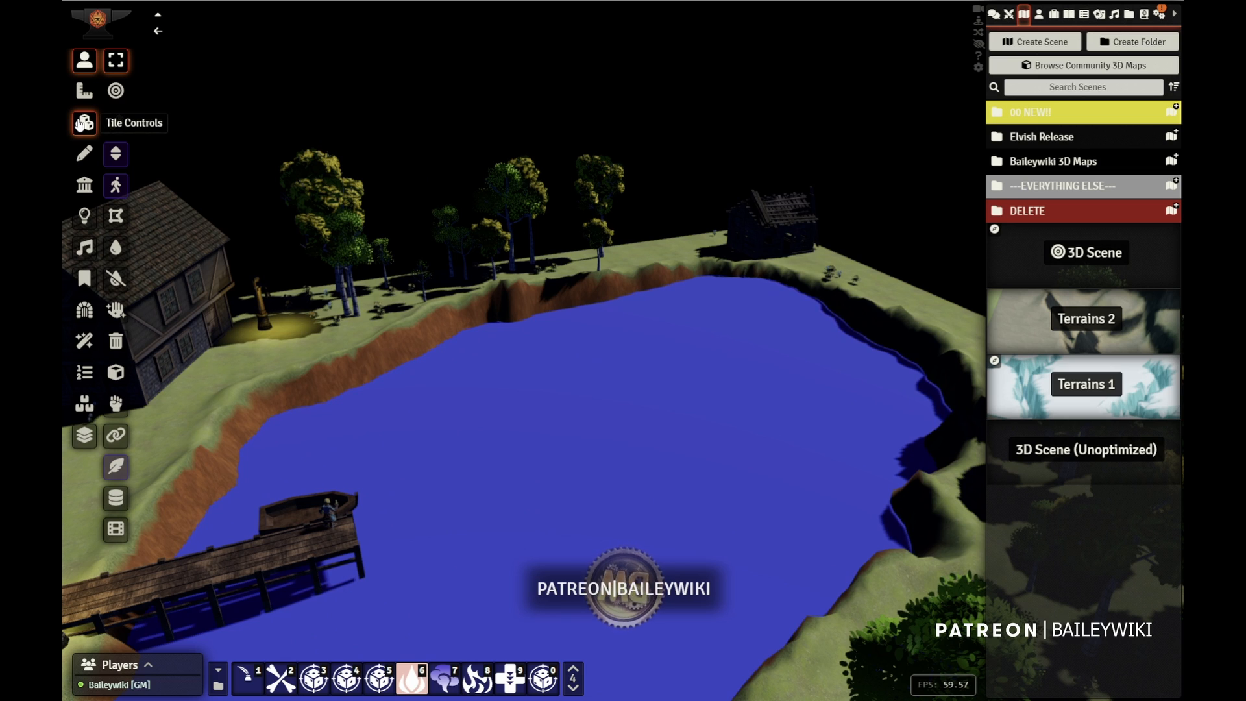
pyautogui.rightClick(1087, 258)
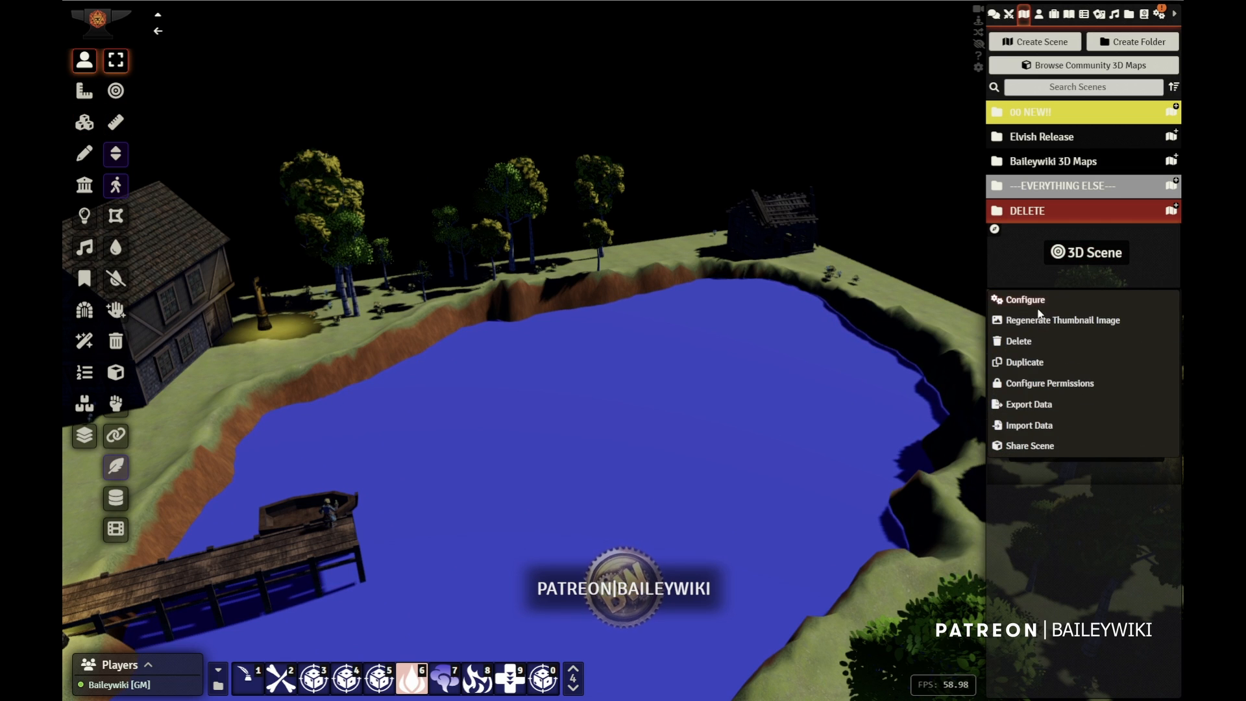
pyautogui.click(1025, 301)
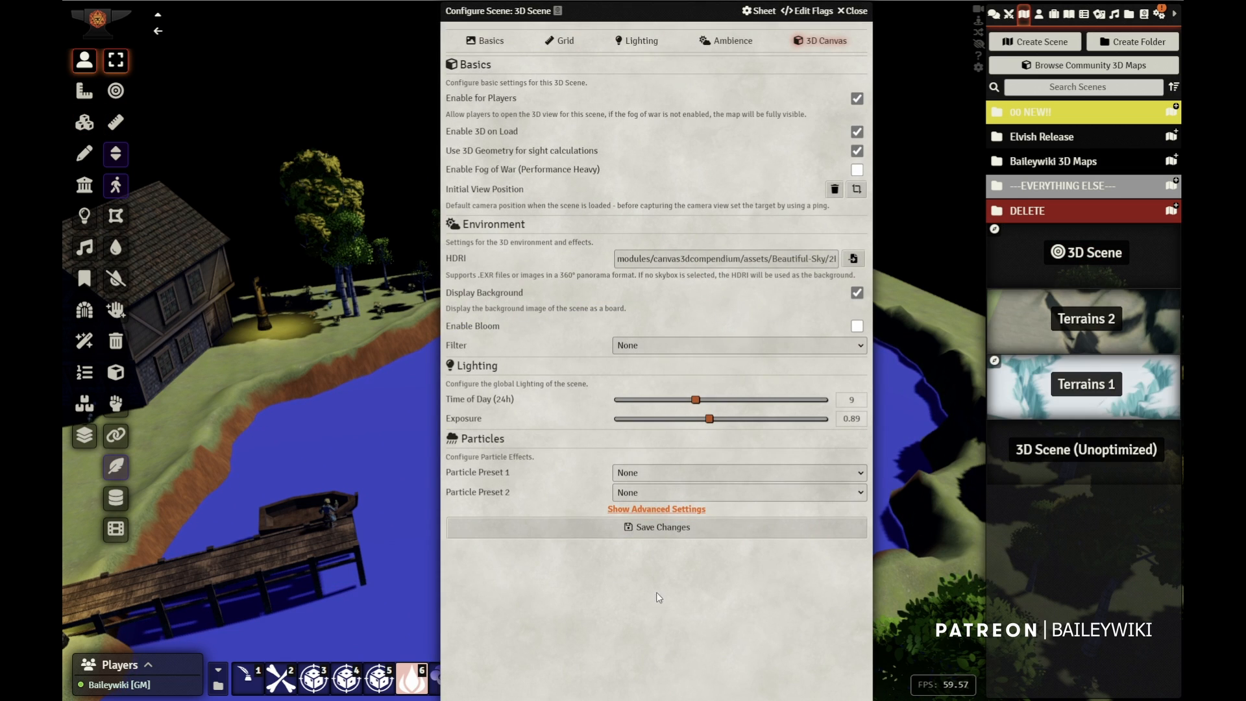
pyautogui.click(657, 511)
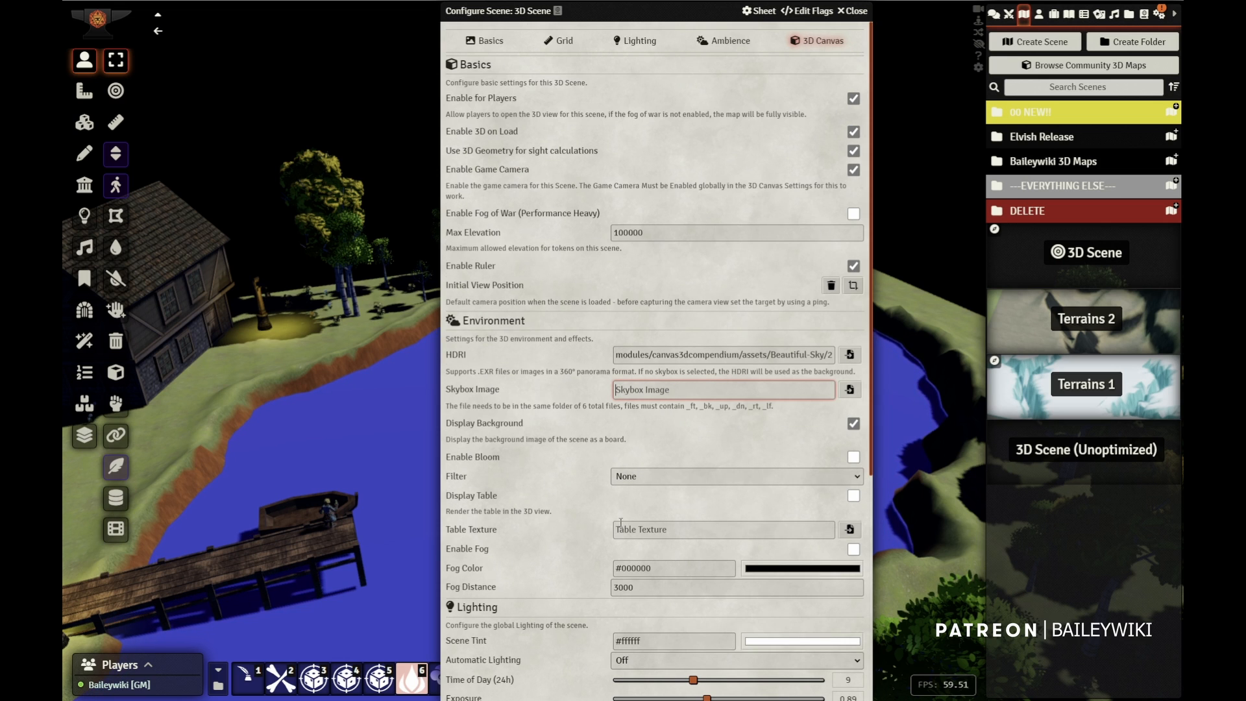
pyautogui.scroll(-5, 570, 617)
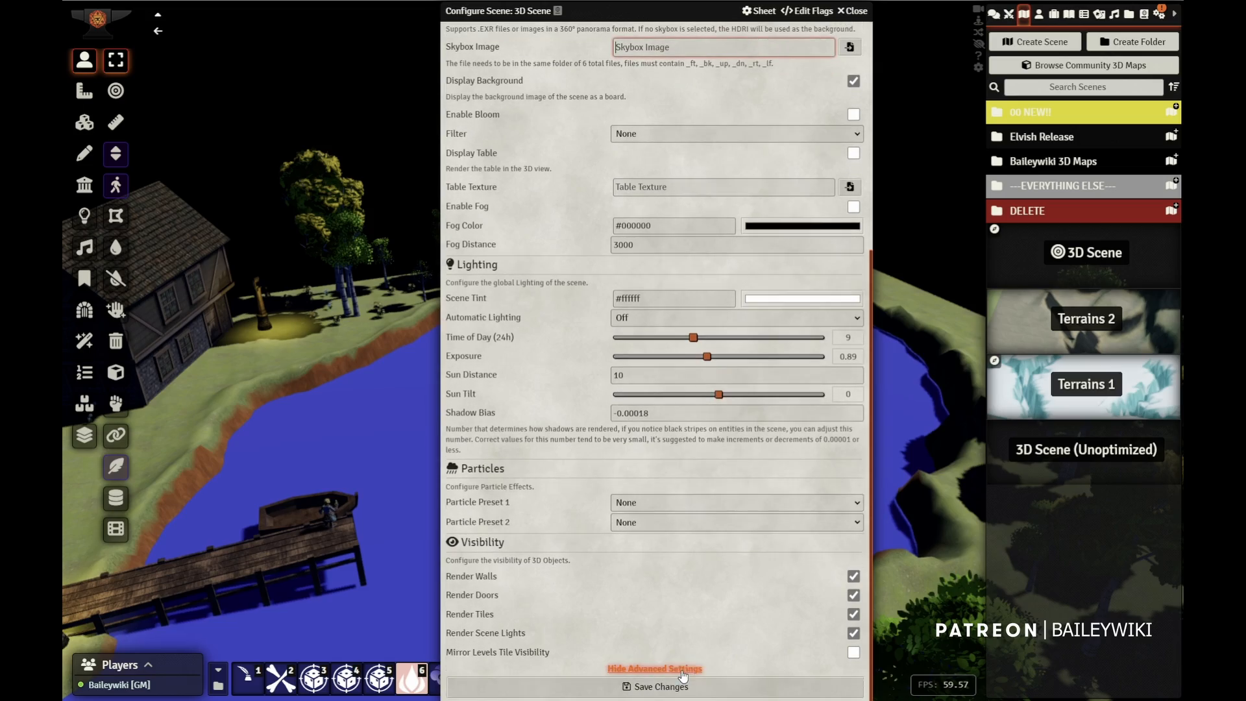
pyautogui.click(697, 687)
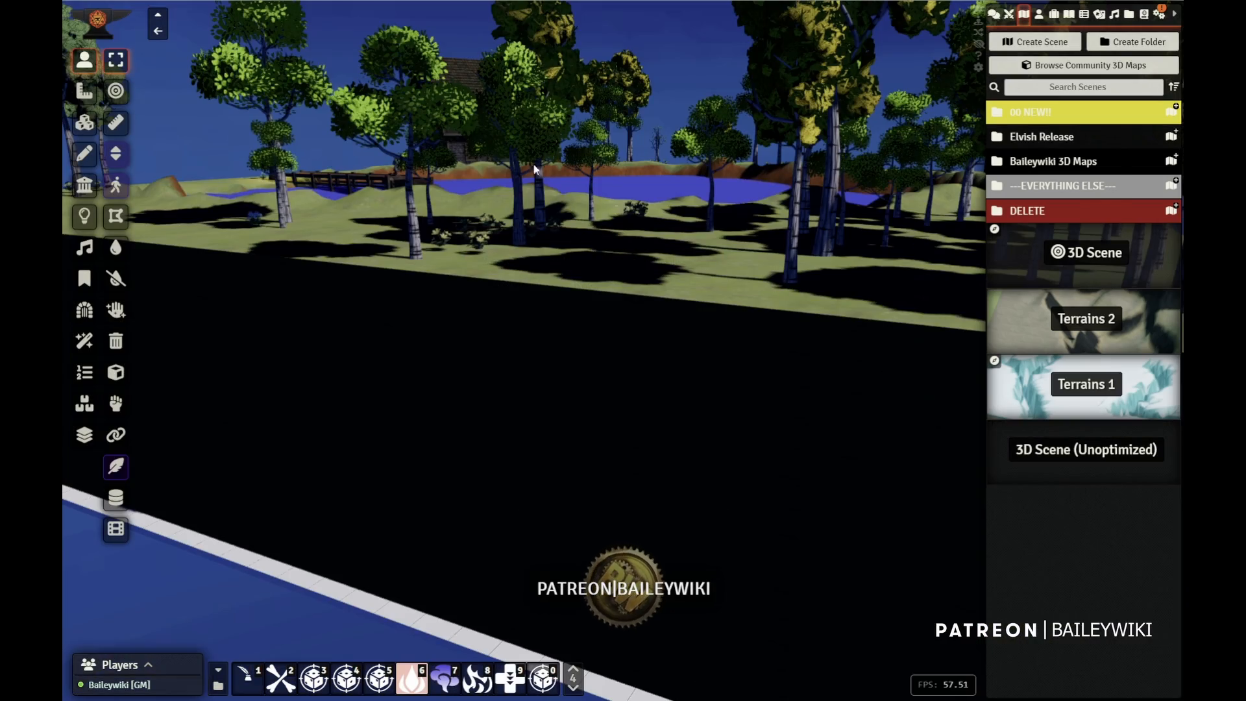
# Lower the 3D Scene's exposure to 0.4, check the darkened lake area, and save the configuration.
pyautogui.moveTo(534, 165); pyautogui.dragTo(906, 474)
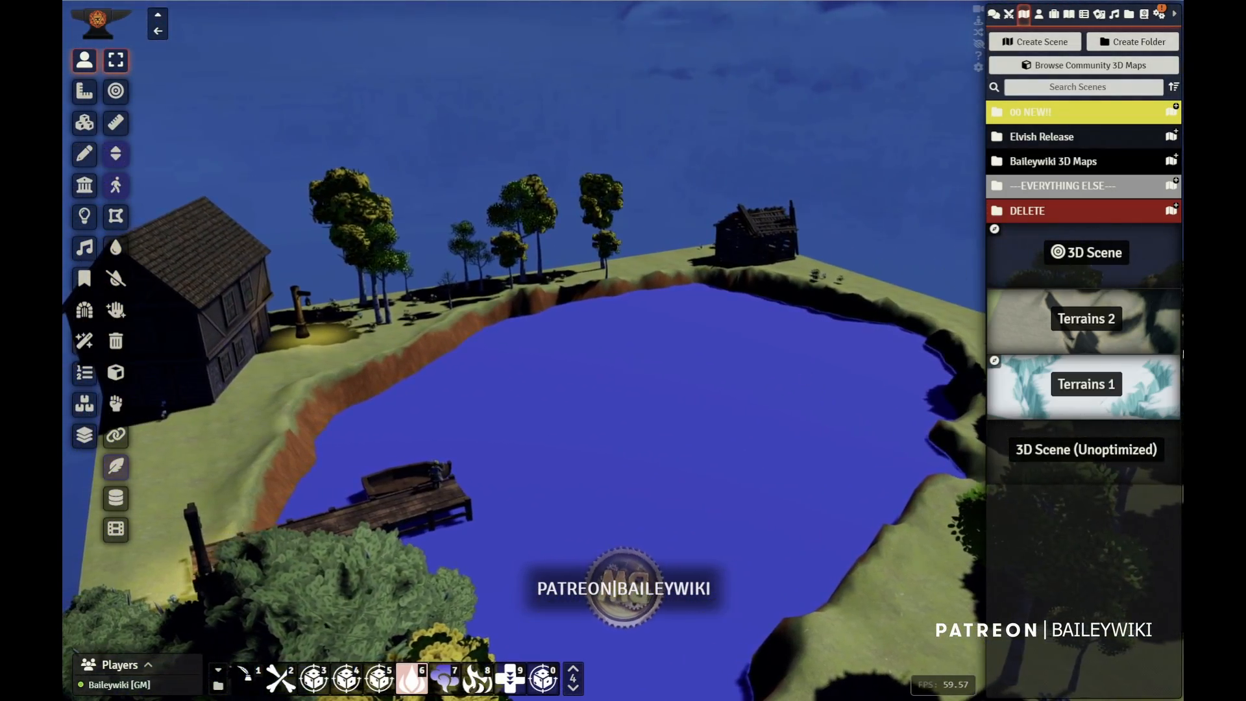
pyautogui.rightClick(1064, 265)
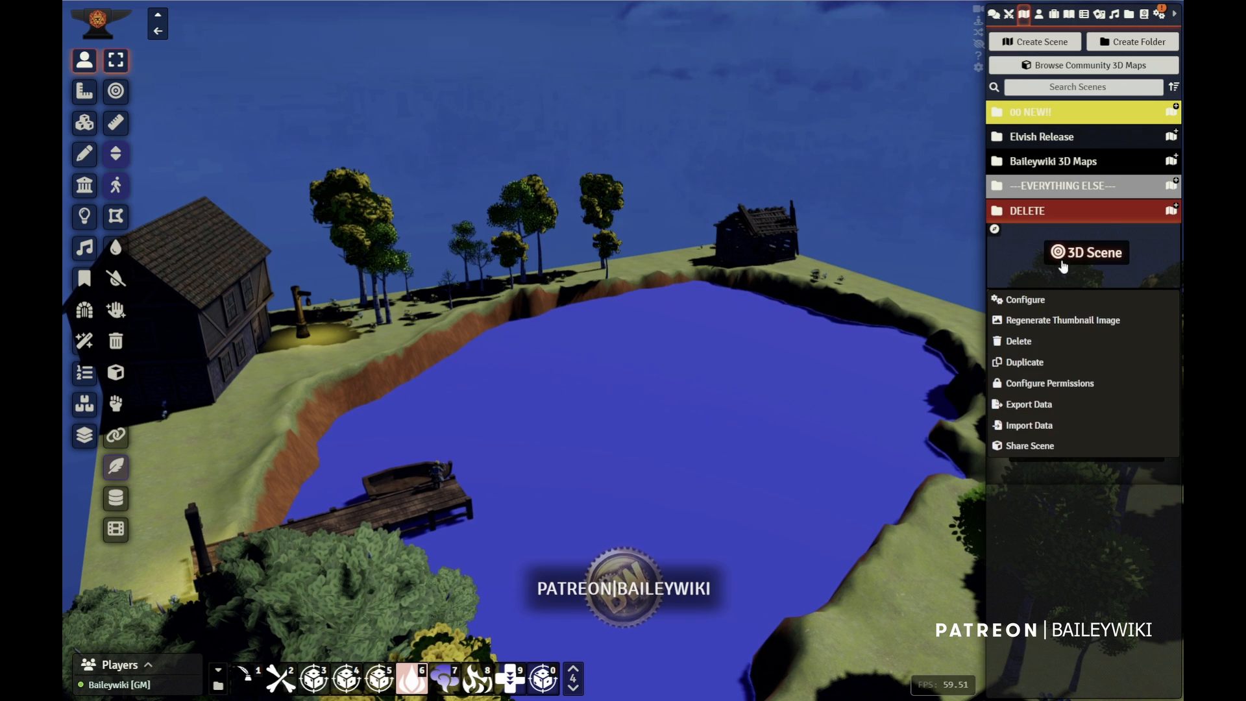
pyautogui.click(1027, 300)
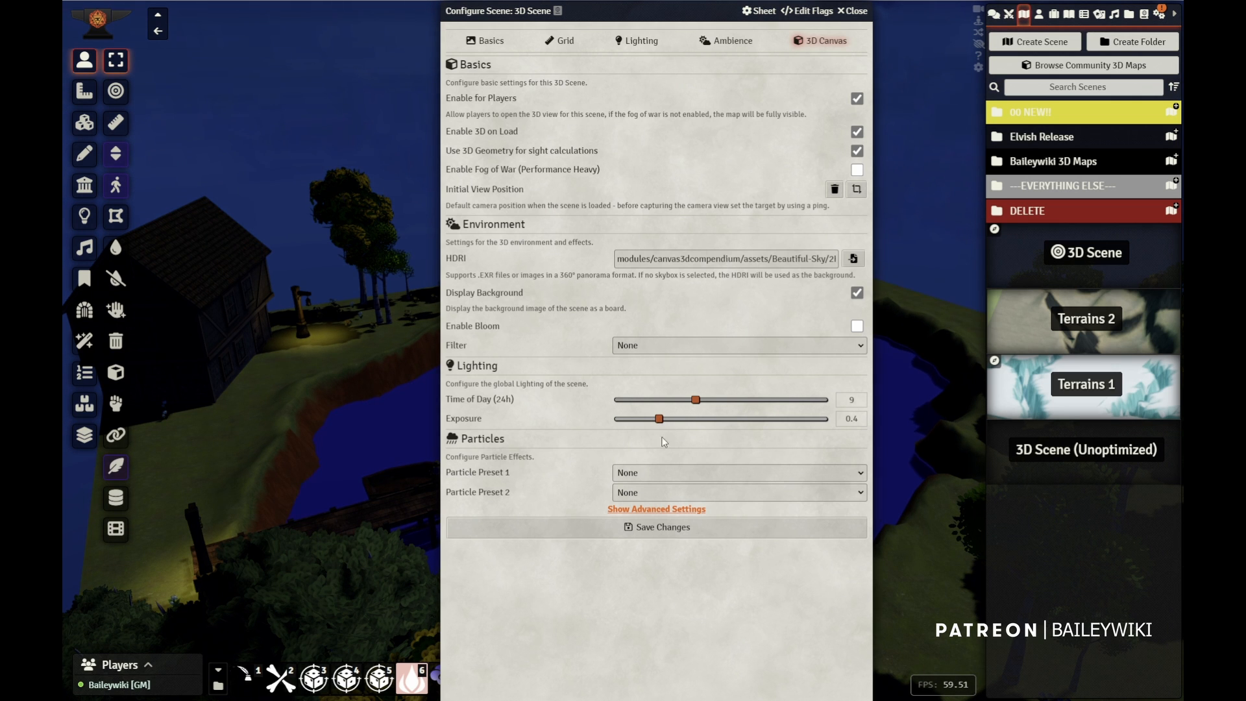
pyautogui.moveTo(290, 477); pyautogui.dragTo(95, 321, button='right')
pyautogui.moveTo(241, 307); pyautogui.dragTo(395, 397, button='right')
pyautogui.moveTo(395, 398); pyautogui.dragTo(368, 436)
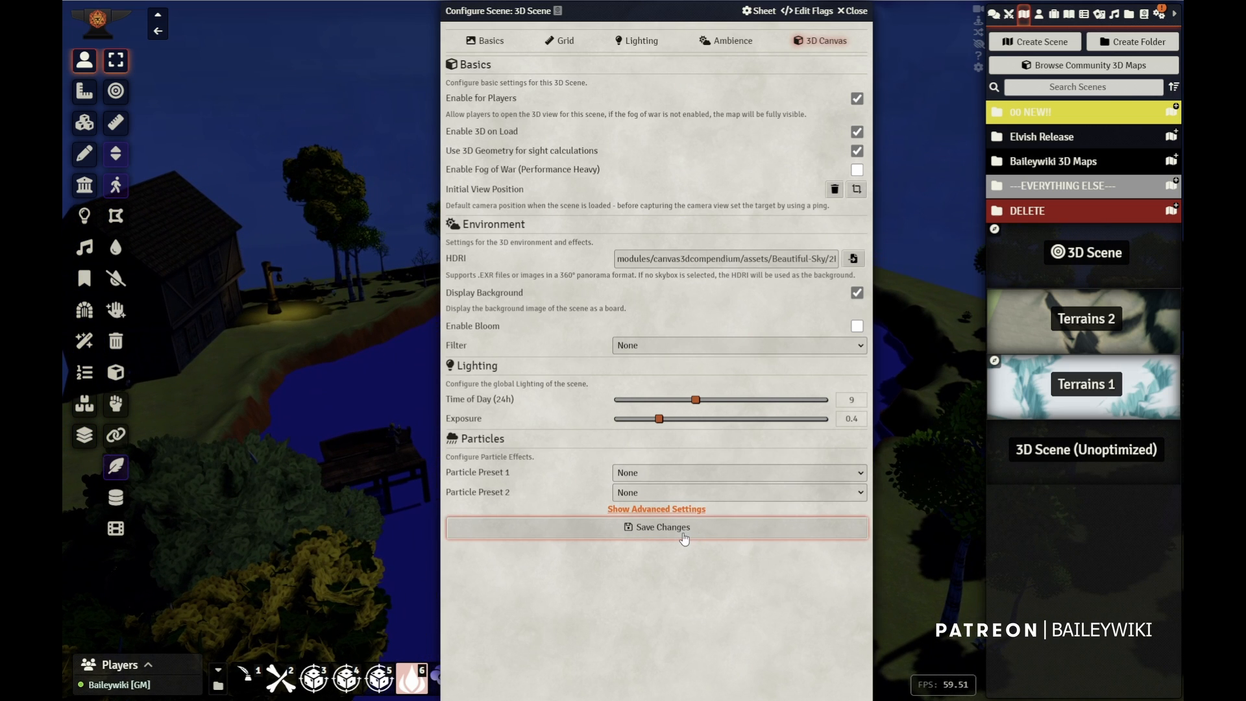
pyautogui.click(654, 519)
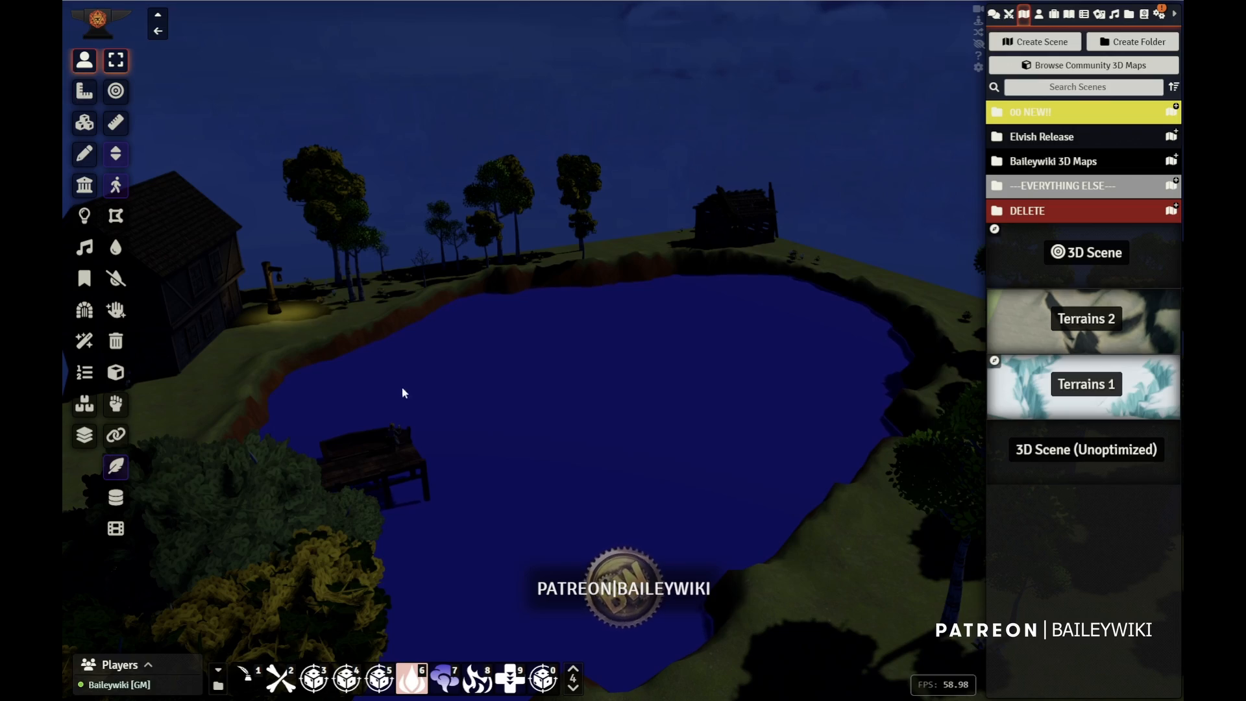
# Rename the 3D Scene to "3D Lake House by Baileywiki" and save its configuration.
pyautogui.moveTo(403, 392); pyautogui.dragTo(460, 357)
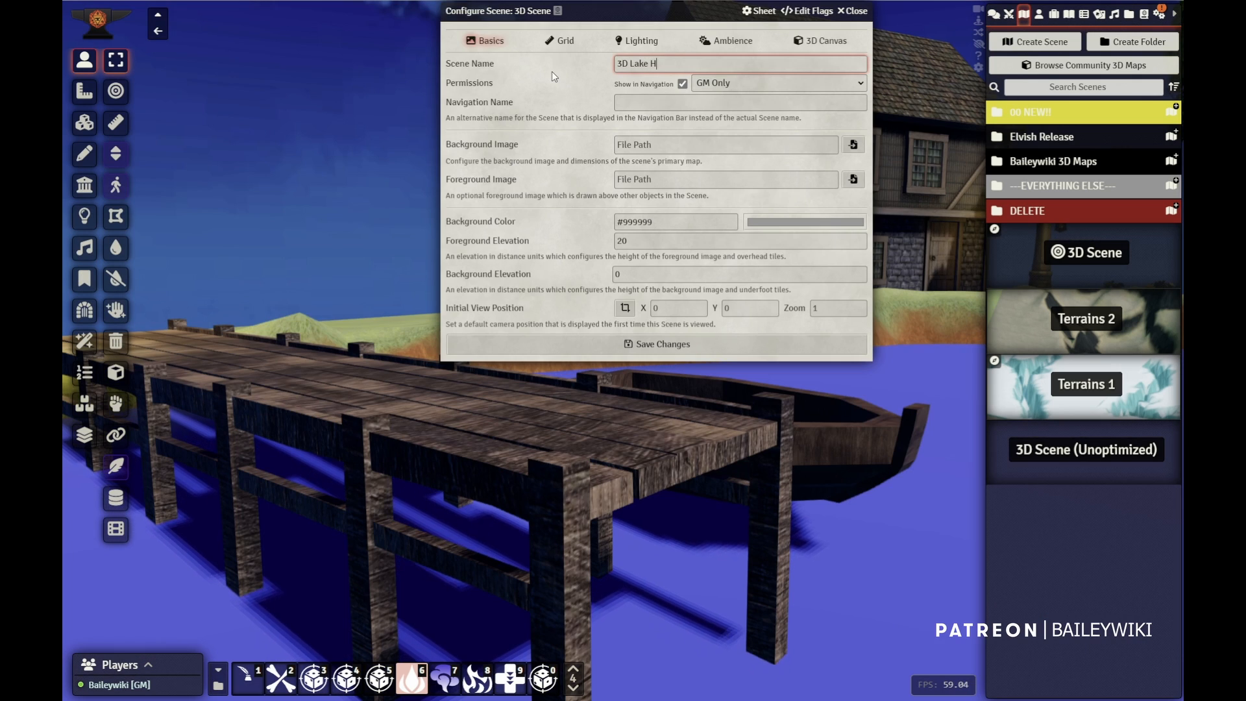
pyautogui.write('ouse by Biale')
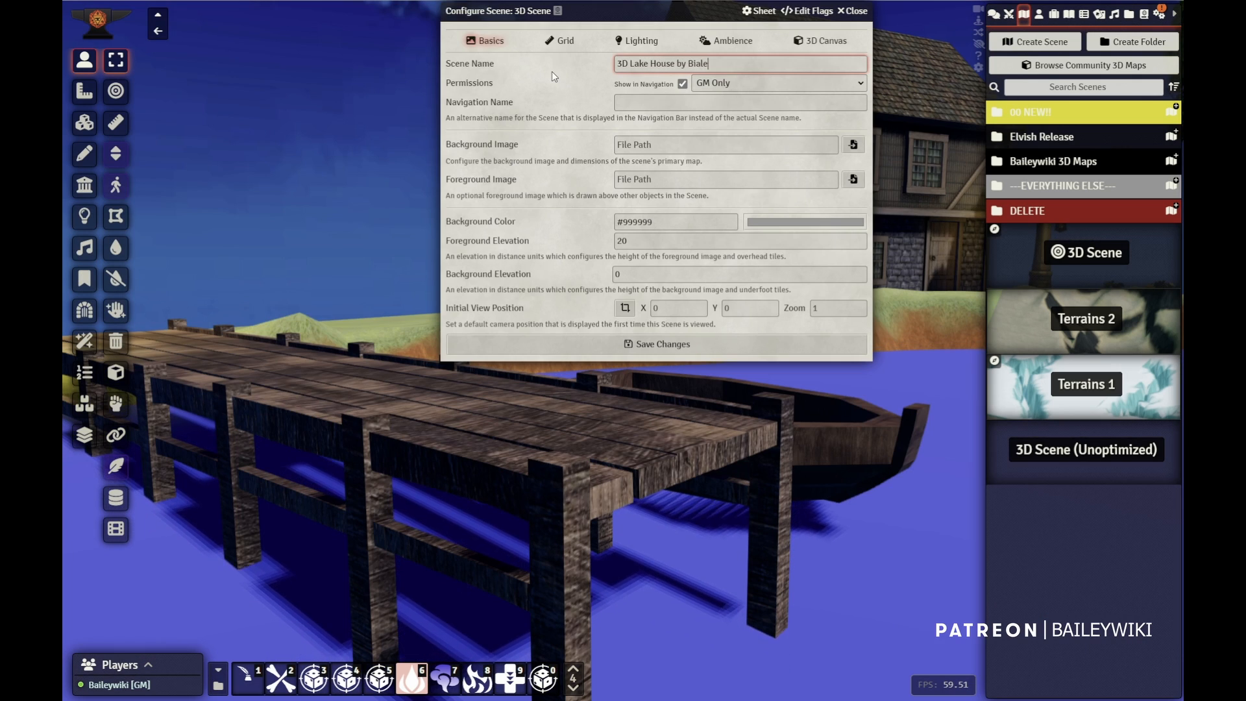
pyautogui.press('BackSpace')
pyautogui.press('BackSpace')
pyautogui.press('BackSpace')
pyautogui.press('BackSpace')
pyautogui.write('aileywi')
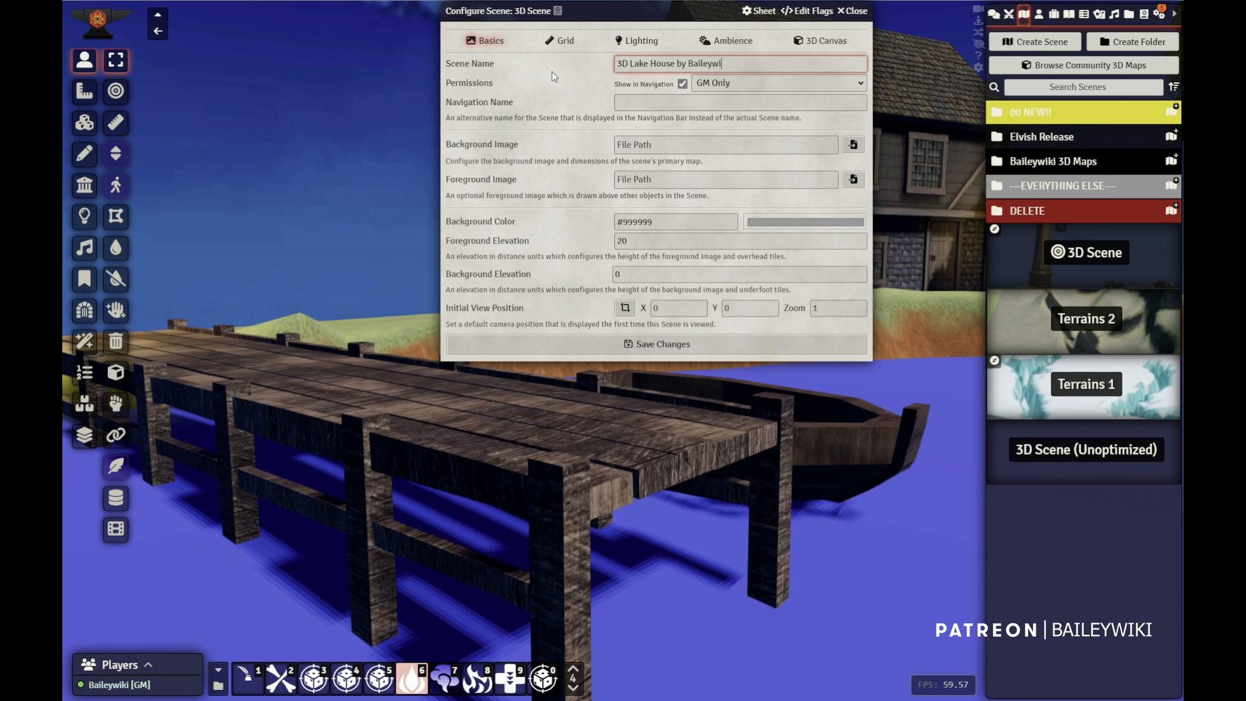
pyautogui.write('ki')
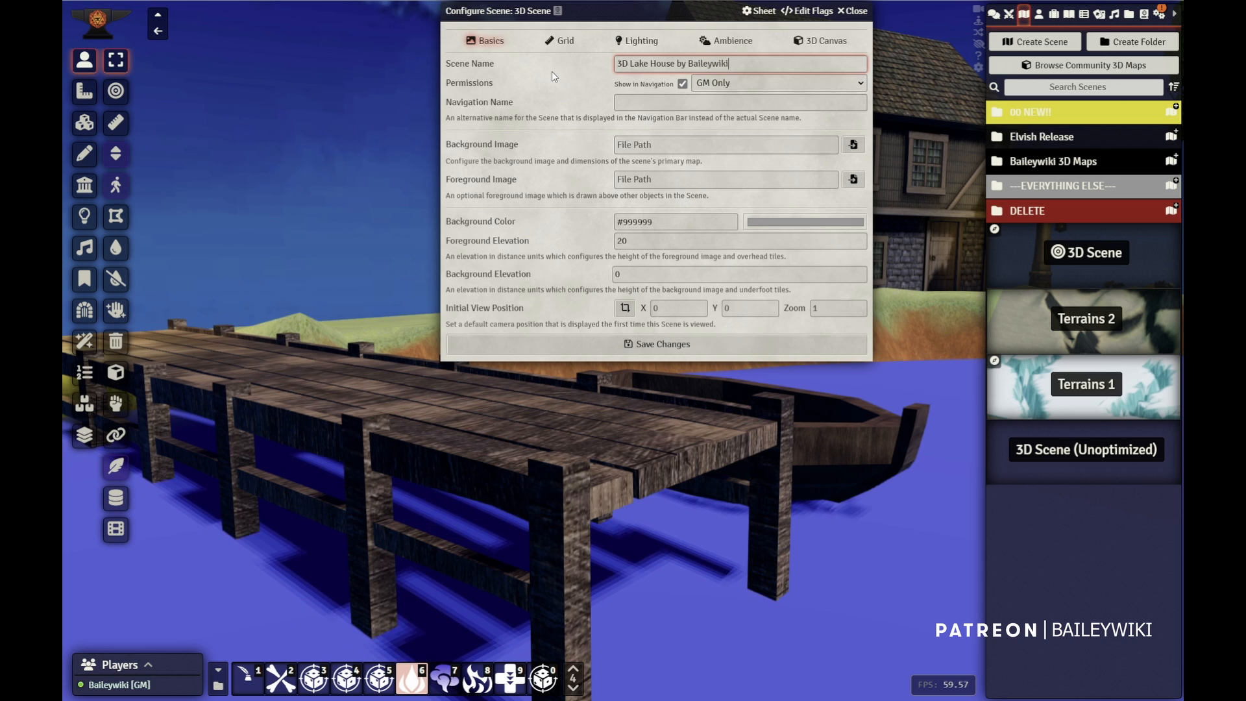
pyautogui.click(653, 346)
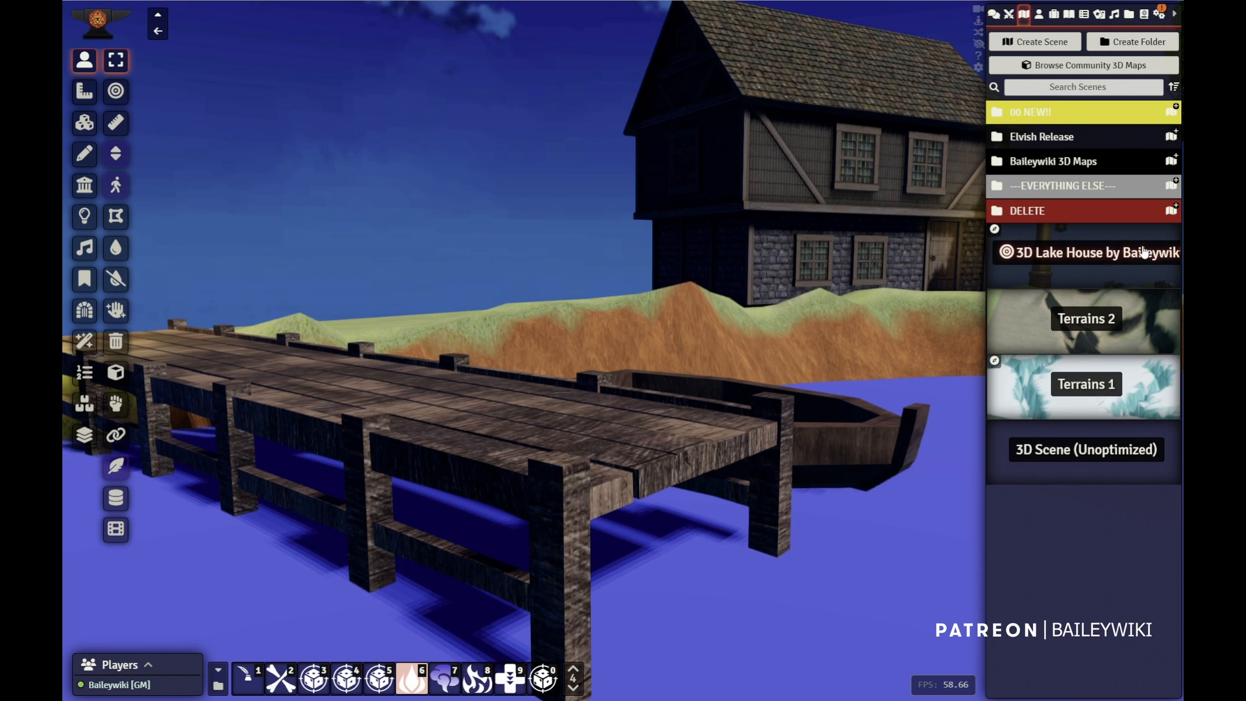
pyautogui.rightClick(1079, 257)
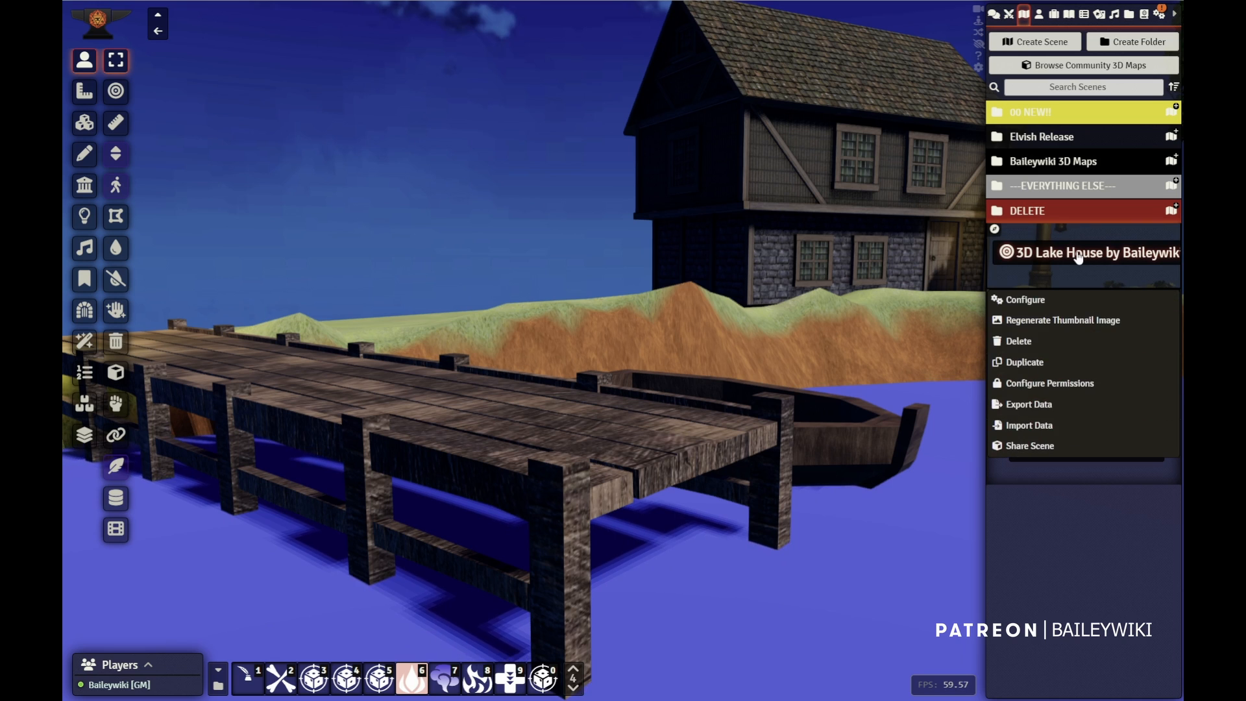
pyautogui.click(1033, 446)
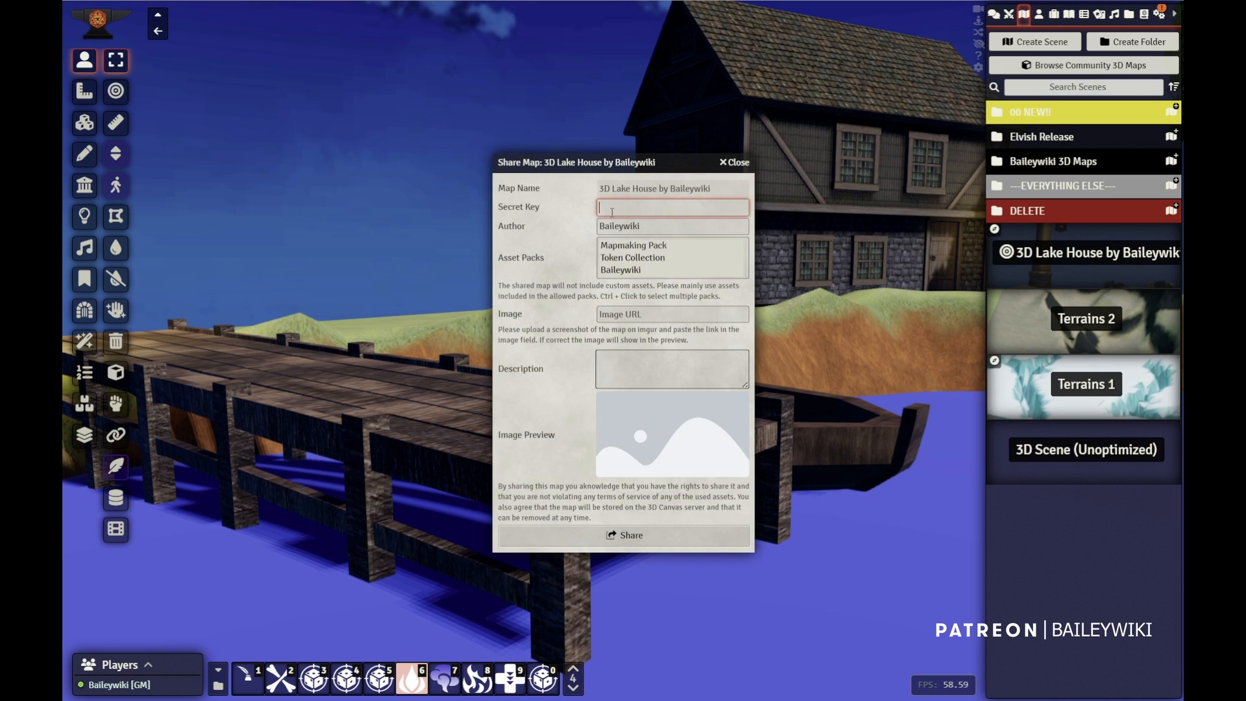
pyautogui.keyDown('ctrl'); pyautogui.click(635, 270); pyautogui.keyUp('ctrl')
pyautogui.click(635, 314)
pyautogui.write('https://imgur.com/a/5Ax5ceW')
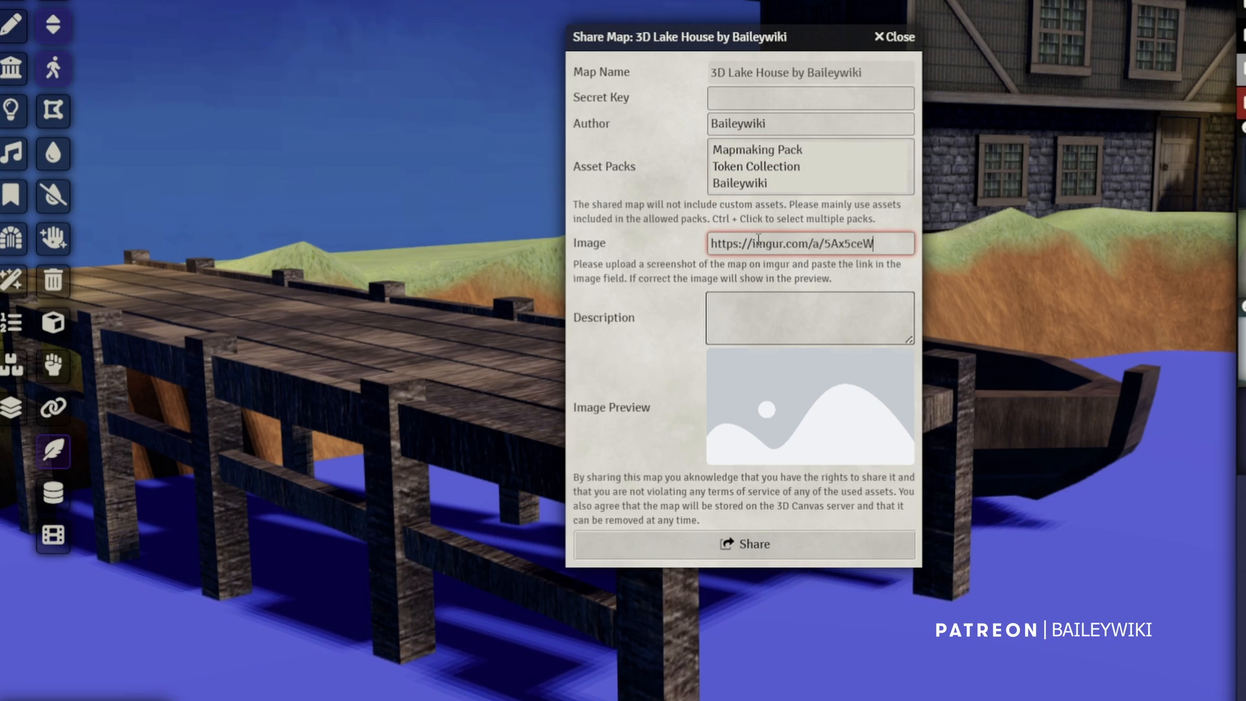
pyautogui.click(742, 183)
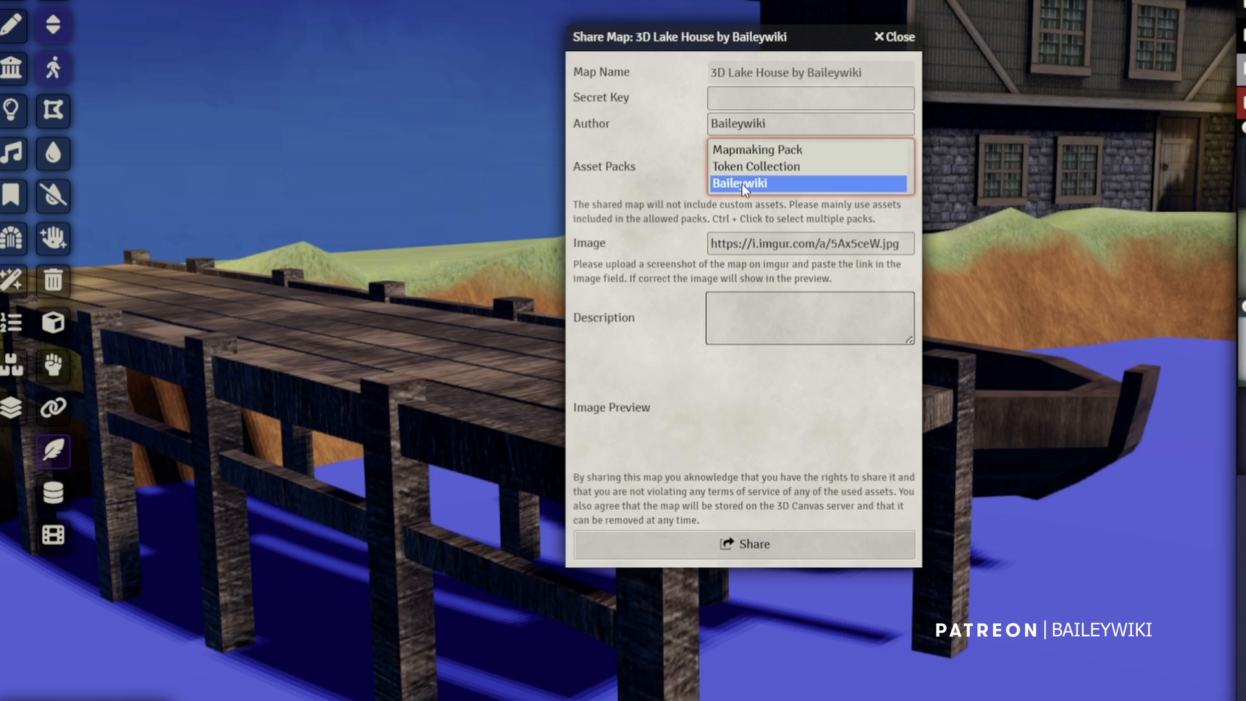
pyautogui.keyDown('ctrl'); pyautogui.click(753, 146); pyautogui.keyUp('ctrl')
# Enter "A simple lake house with a creepy shack" as the shared map's description.
pyautogui.click(764, 326)
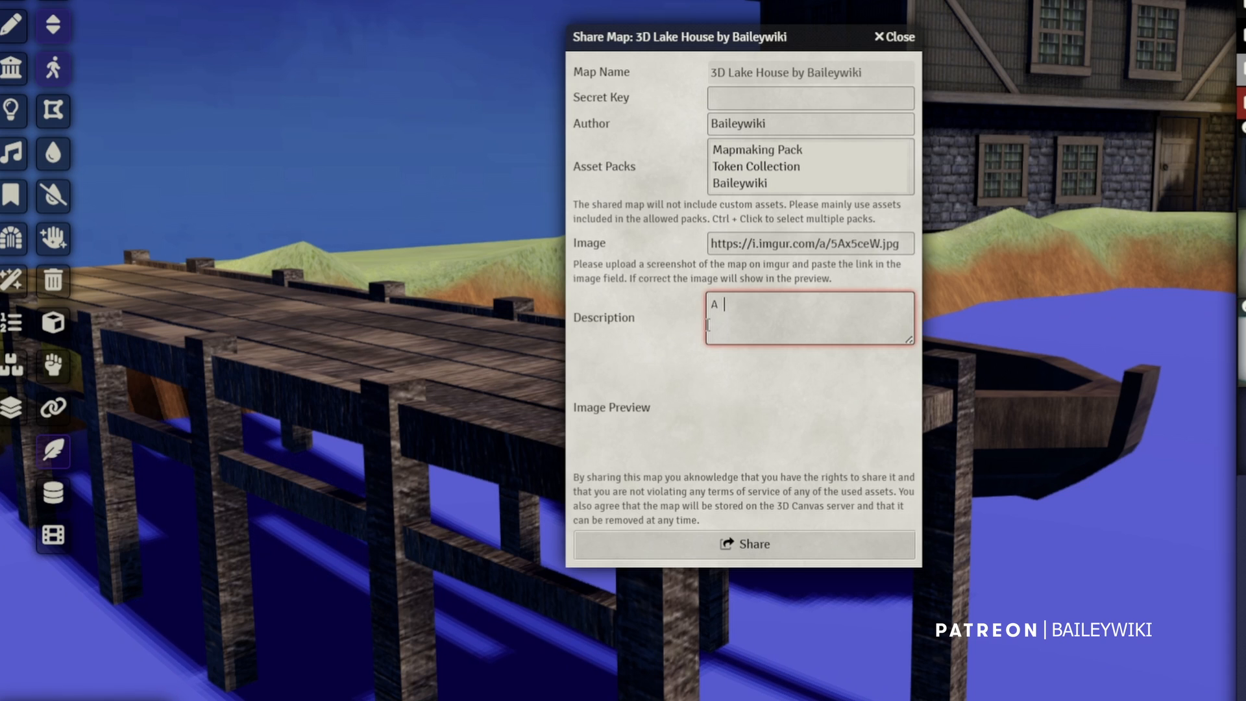
pyautogui.write('A simple lake house')
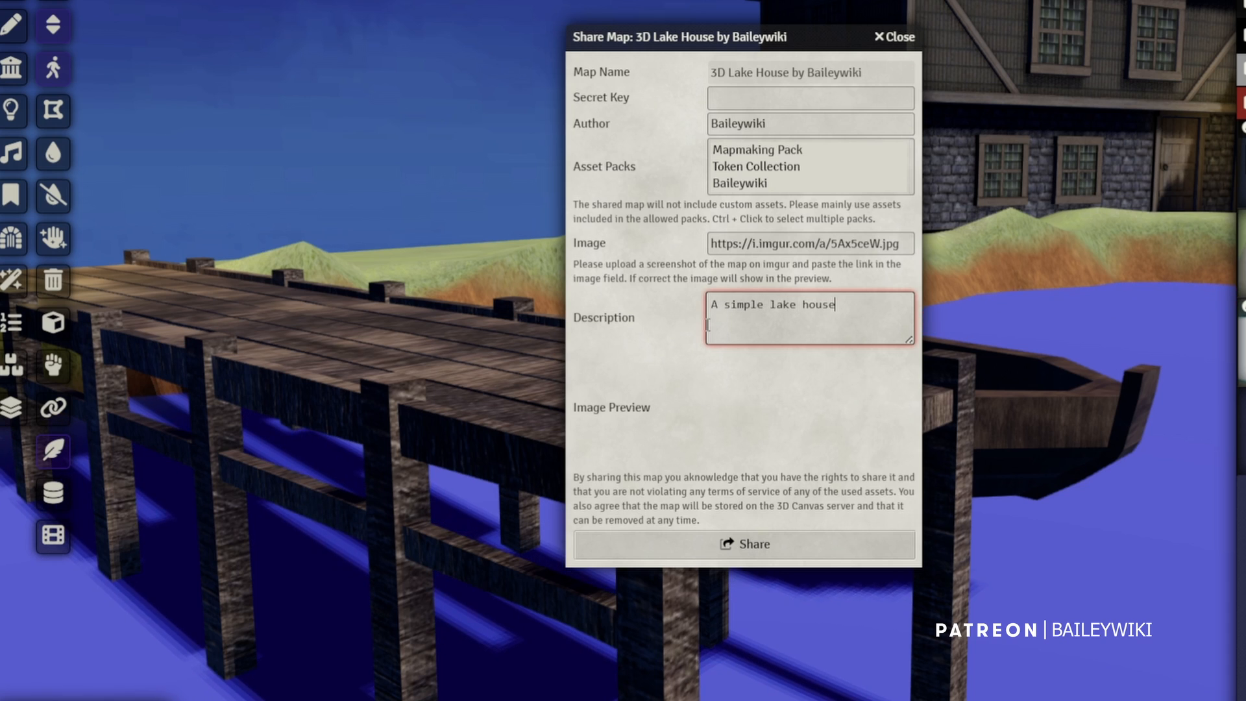
pyautogui.write(' with a')
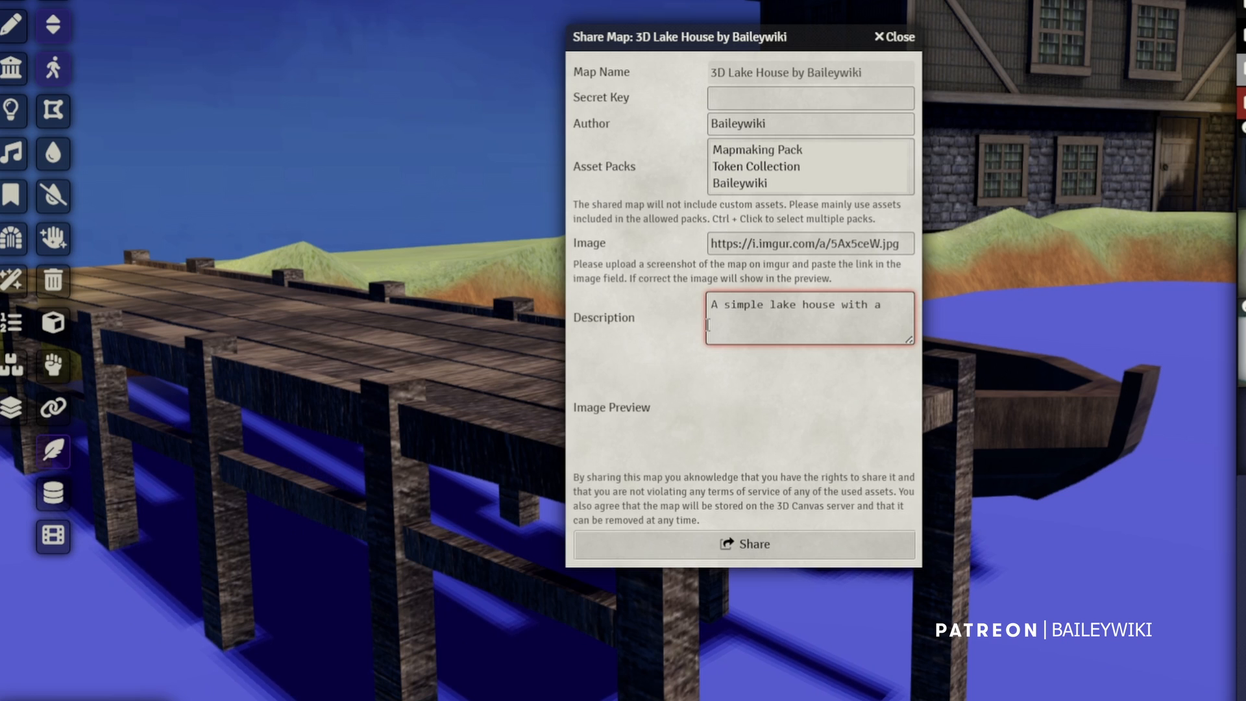
pyautogui.write(' creepy')
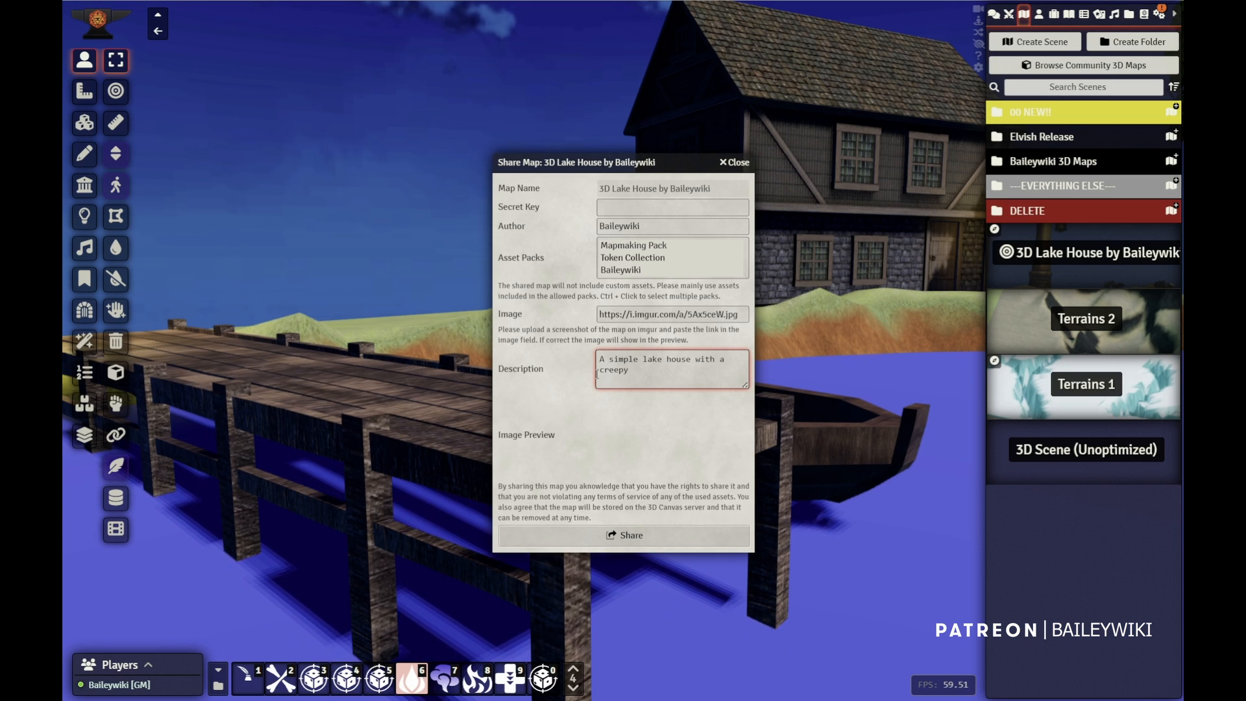
pyautogui.write(' shack')
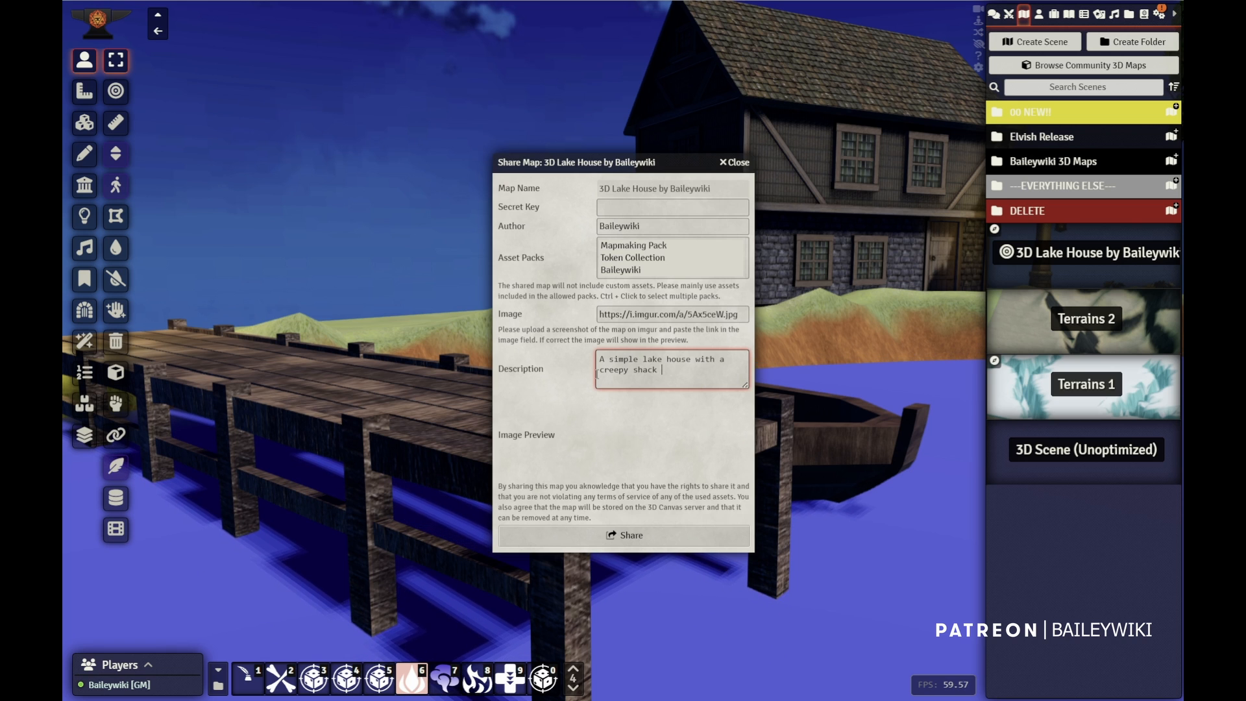